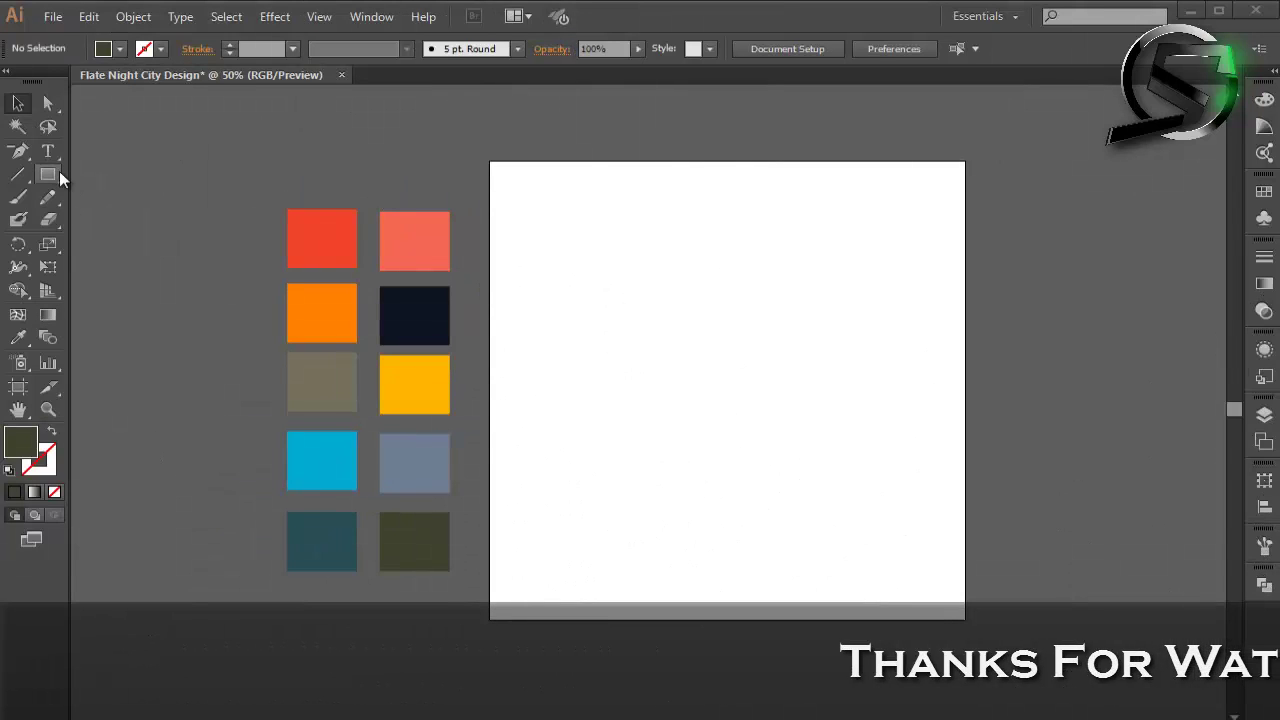
Step: Draw a thin full-width bar across the artboard and fill it with the dark navy swatch
click(50, 175)
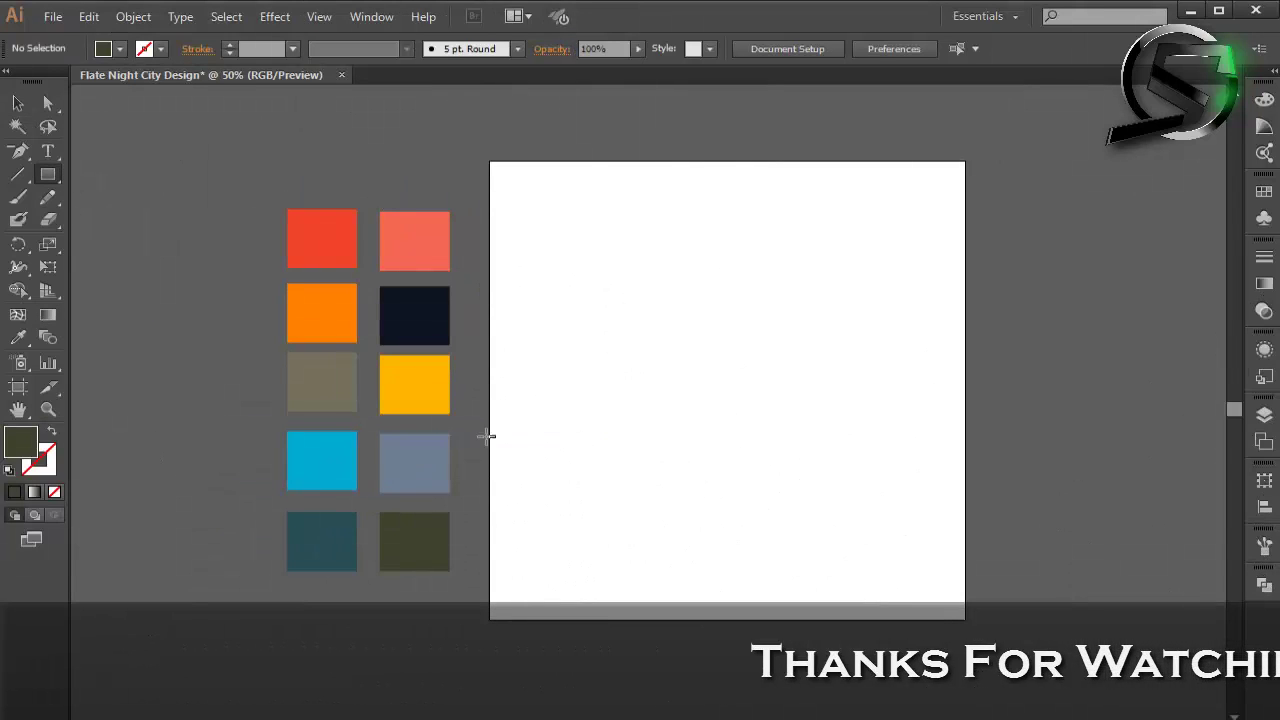
drag(489, 452, 965, 463)
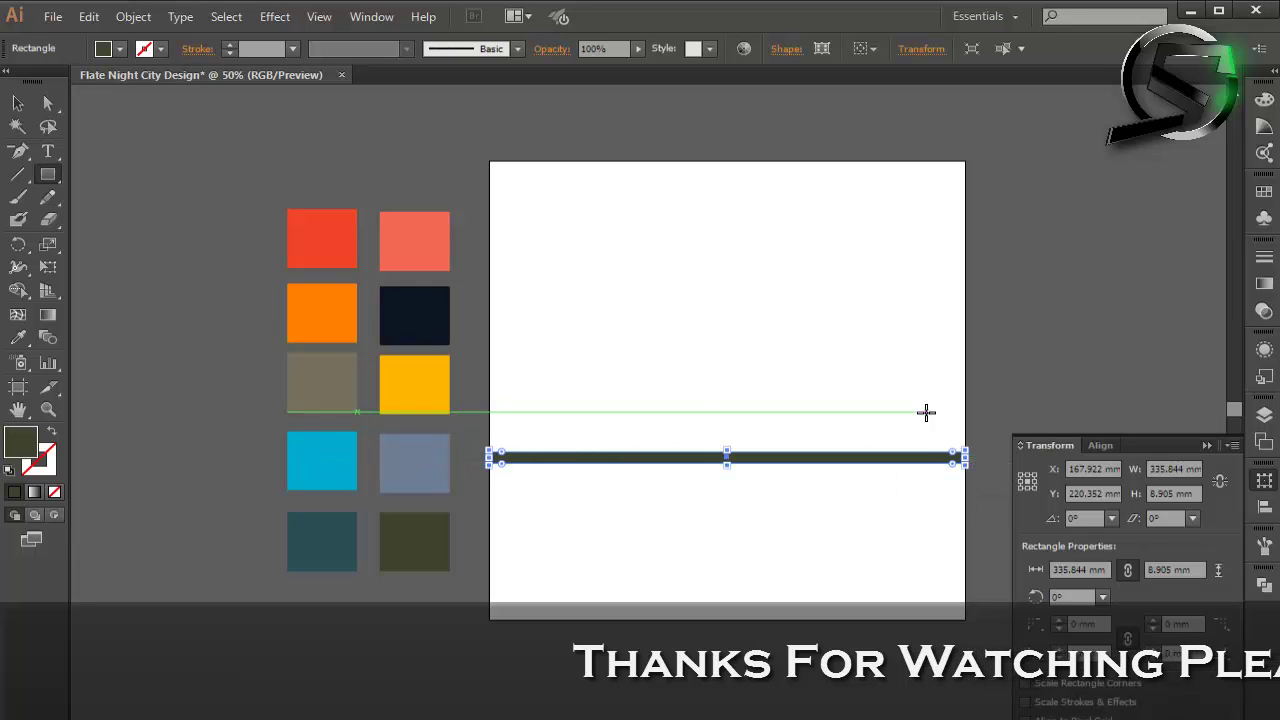
click(18, 337)
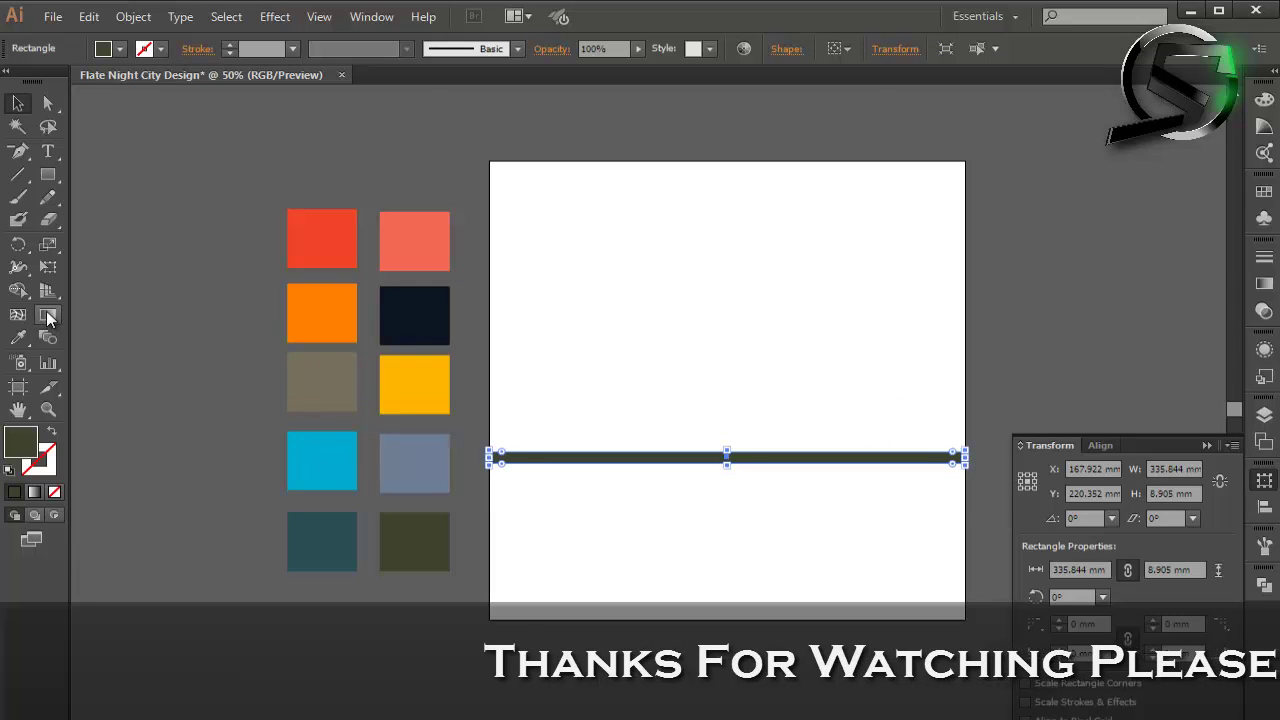
click(420, 308)
click(18, 103)
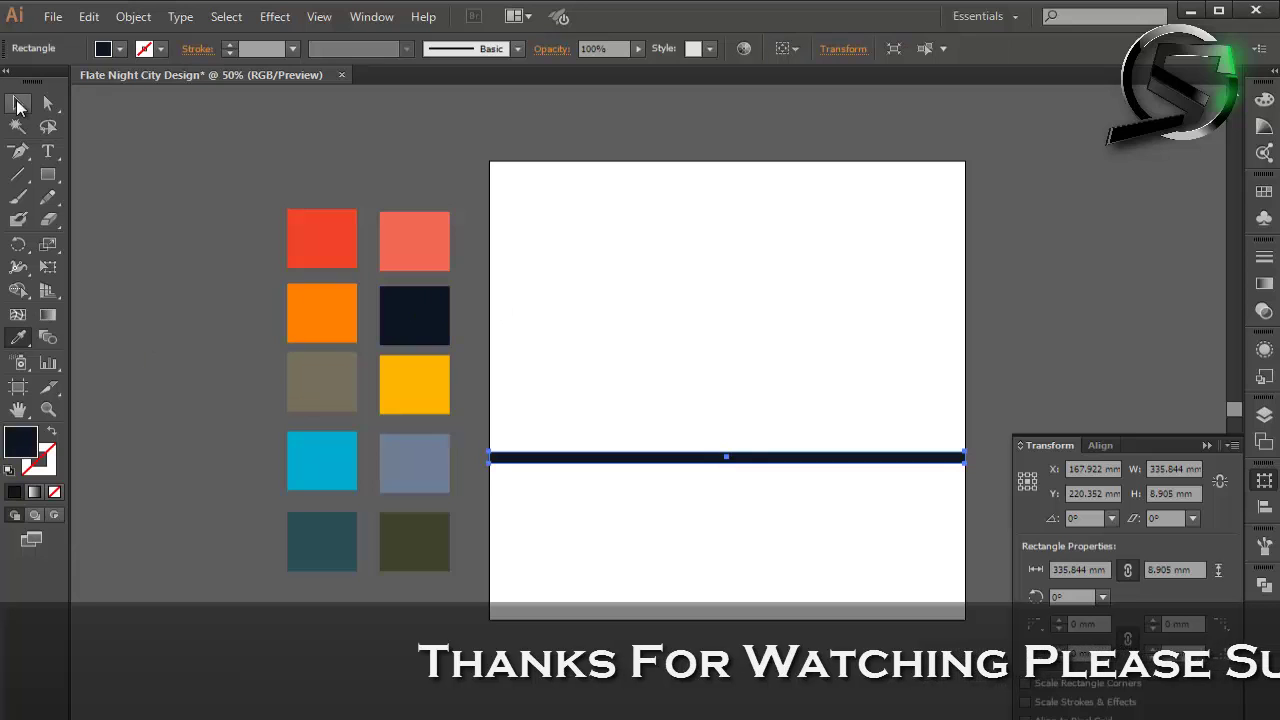
click(192, 337)
Step: Draw a sky rectangle from the artboard top down to the bar and fill it cyan
click(47, 174)
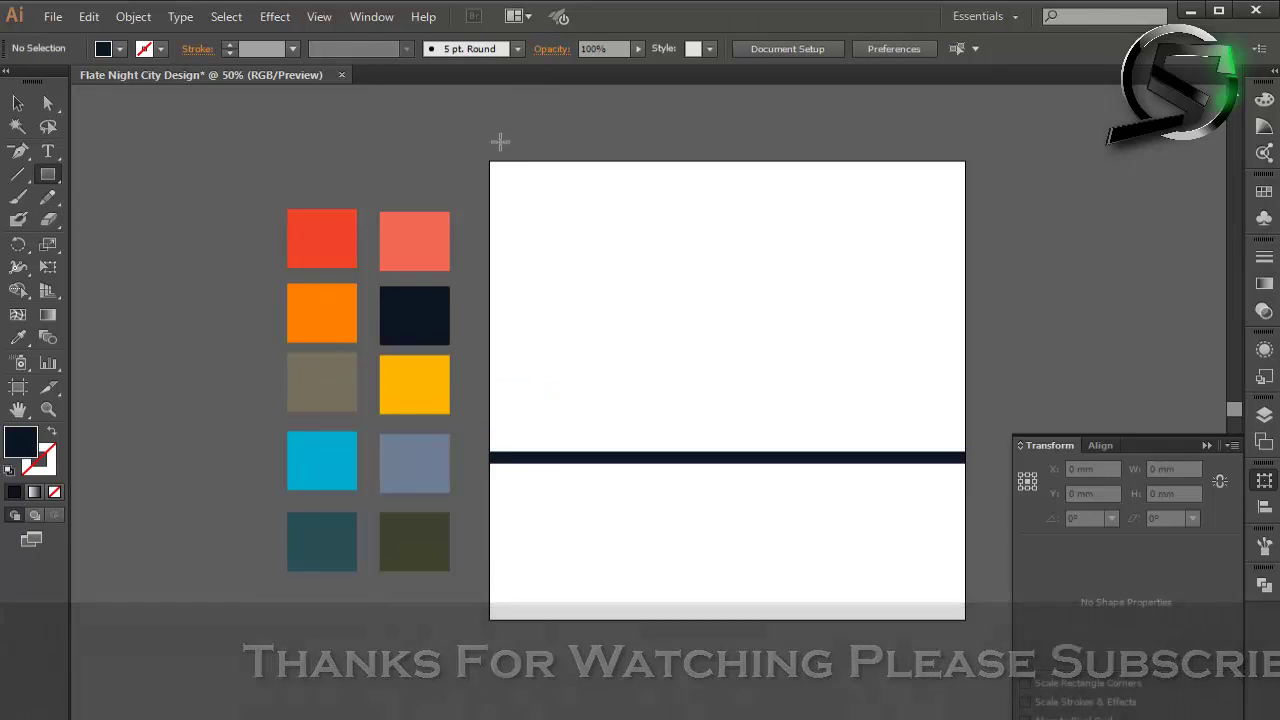
drag(489, 160, 965, 452)
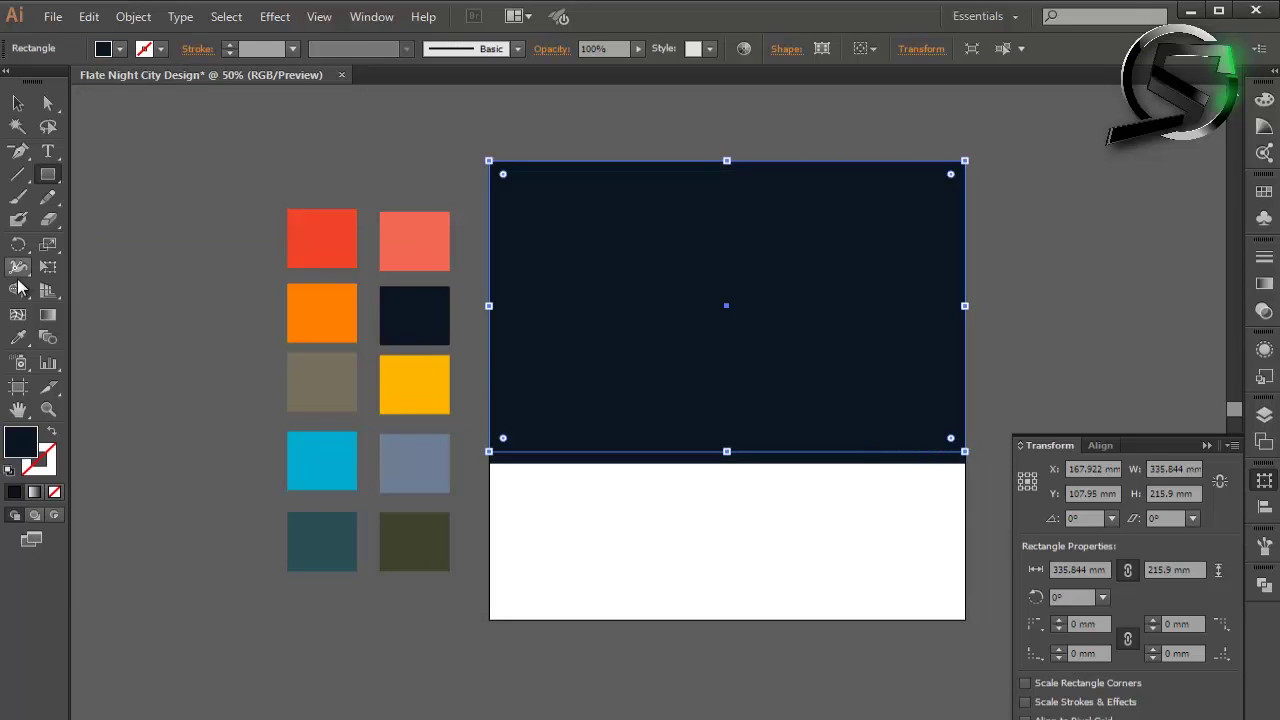
click(18, 337)
click(321, 455)
key(v)
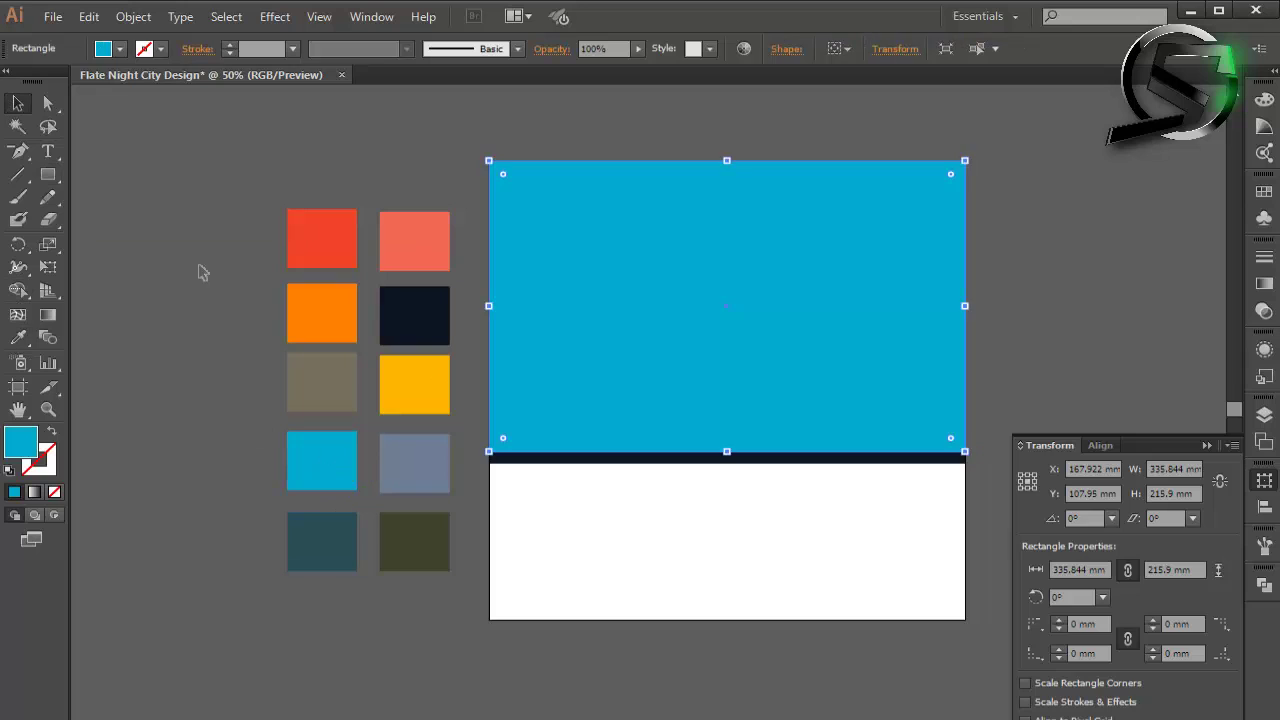
click(200, 272)
click(47, 174)
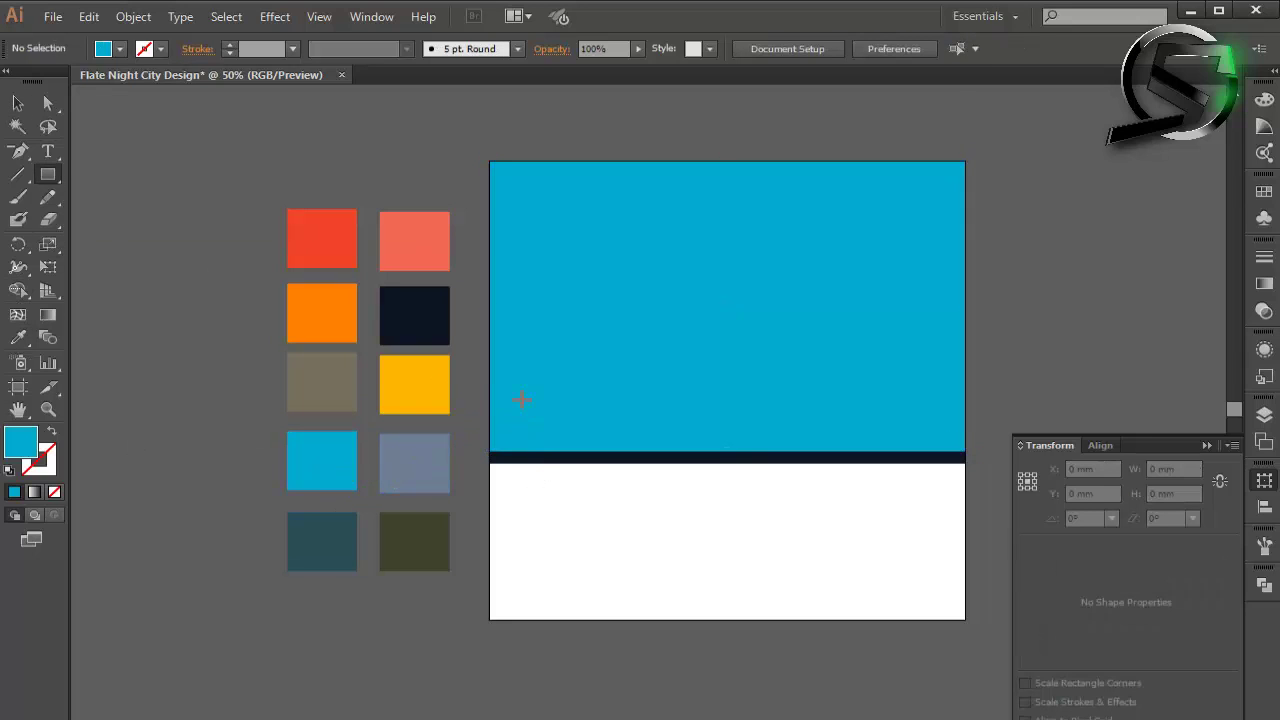
Step: Draw the building's base block at the left above the strip and fill it dark teal
drag(522, 401, 563, 454)
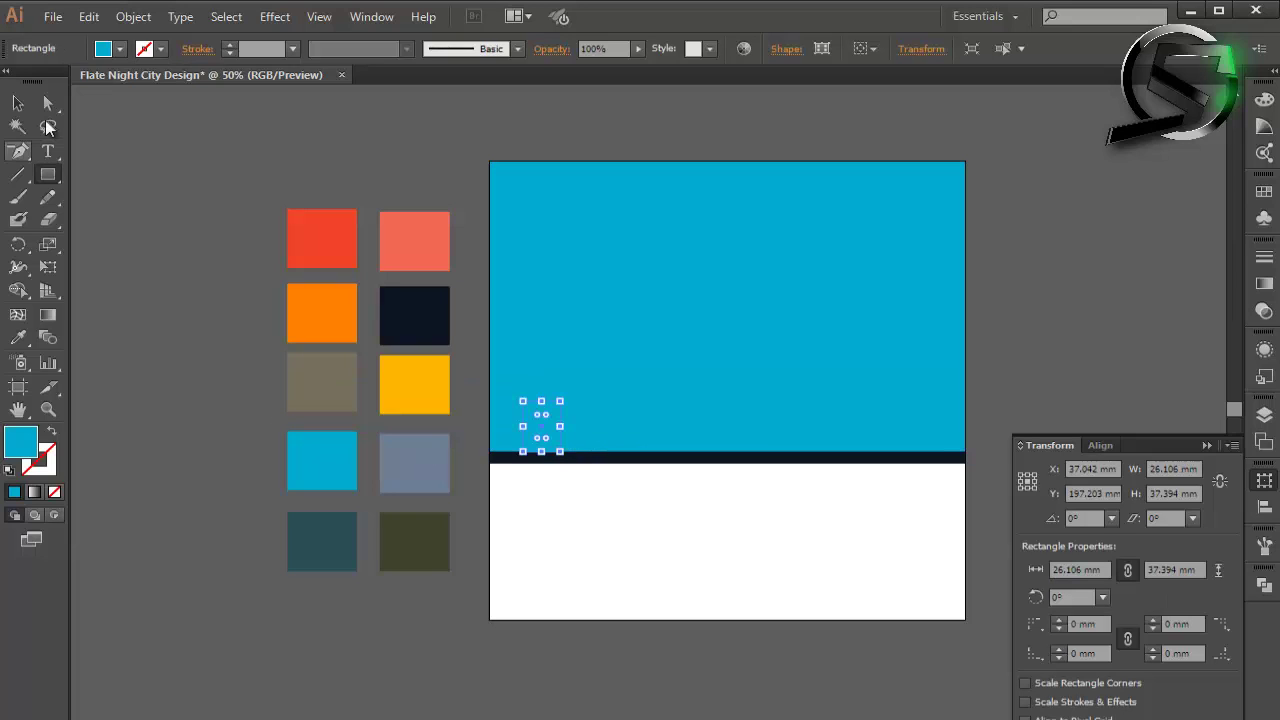
click(18, 337)
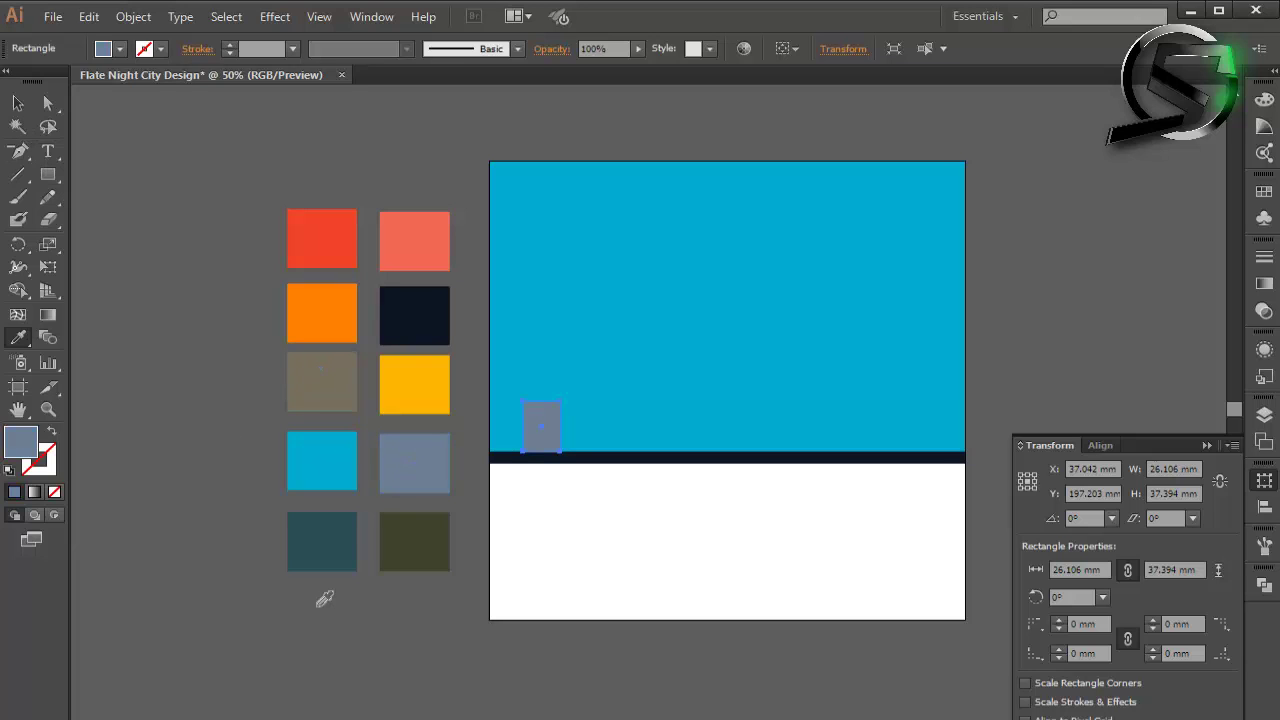
click(336, 556)
click(56, 177)
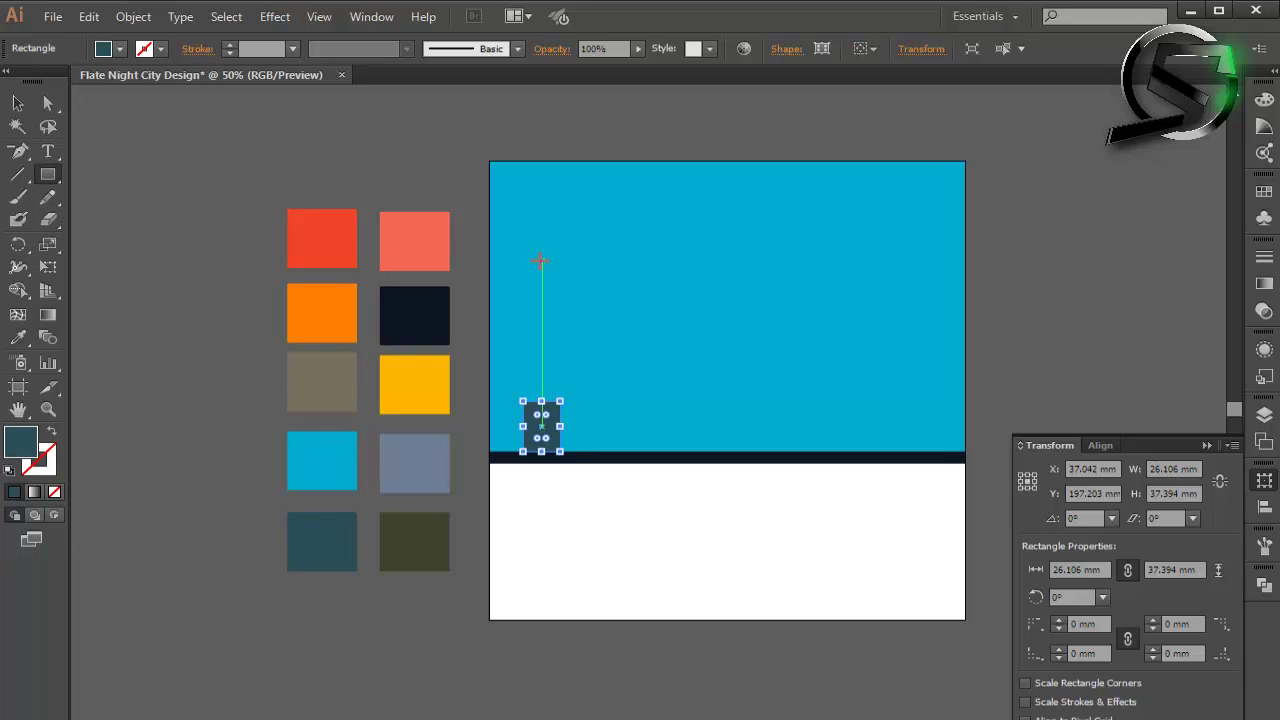
Step: Draw a narrower, taller block on the base and centre the two blocks with Align
key(ctrl+plus)
key(ctrl+plus)
key(ctrl+plus)
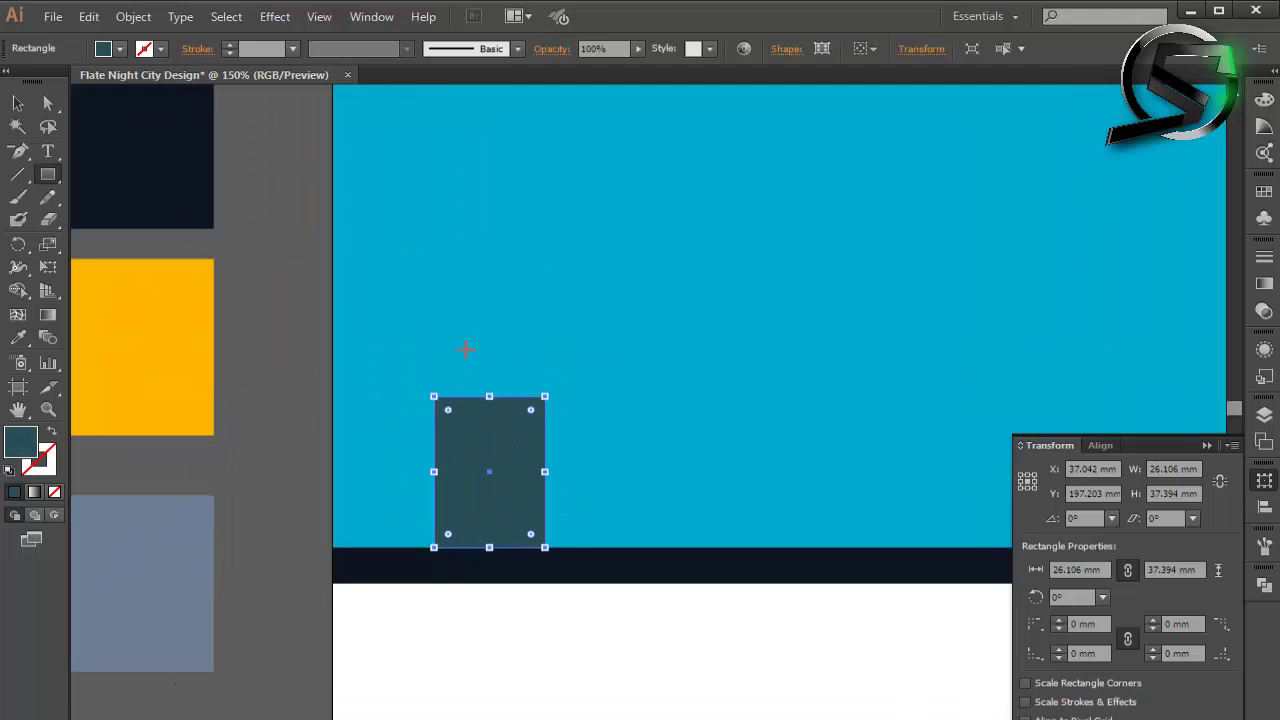
drag(464, 281, 521, 406)
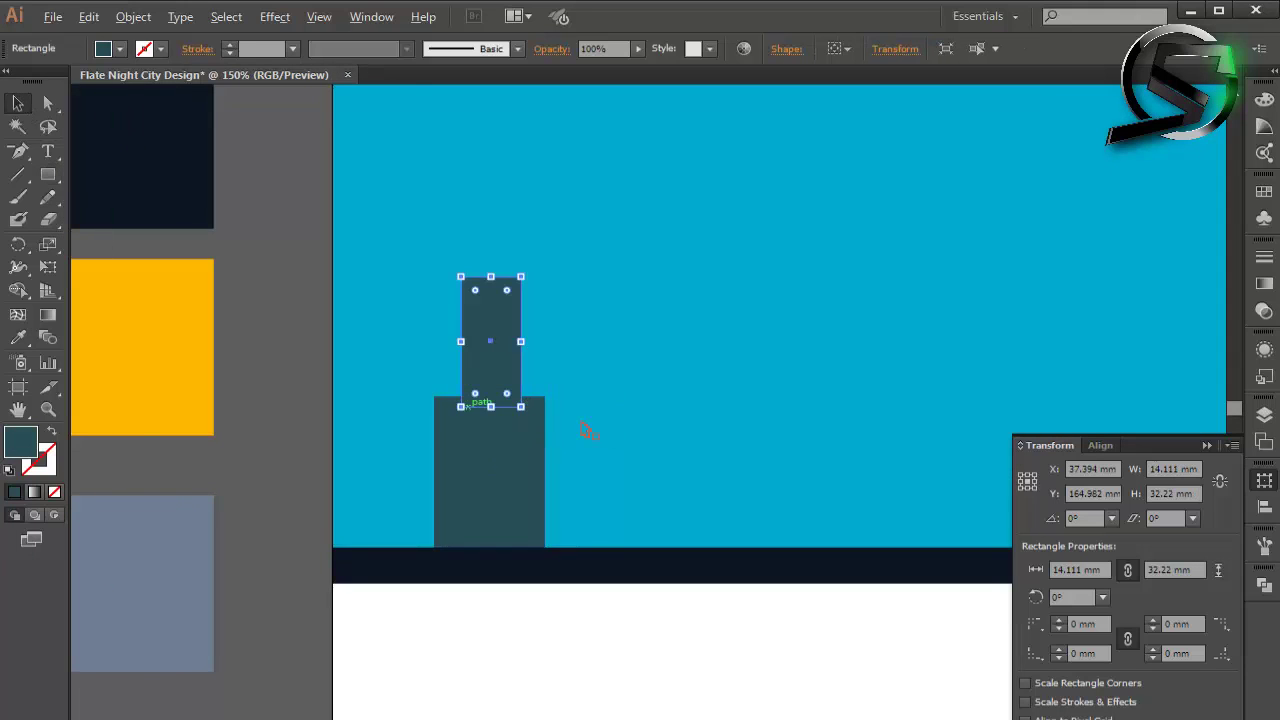
key(ctrl+minus)
shift+click(536, 447)
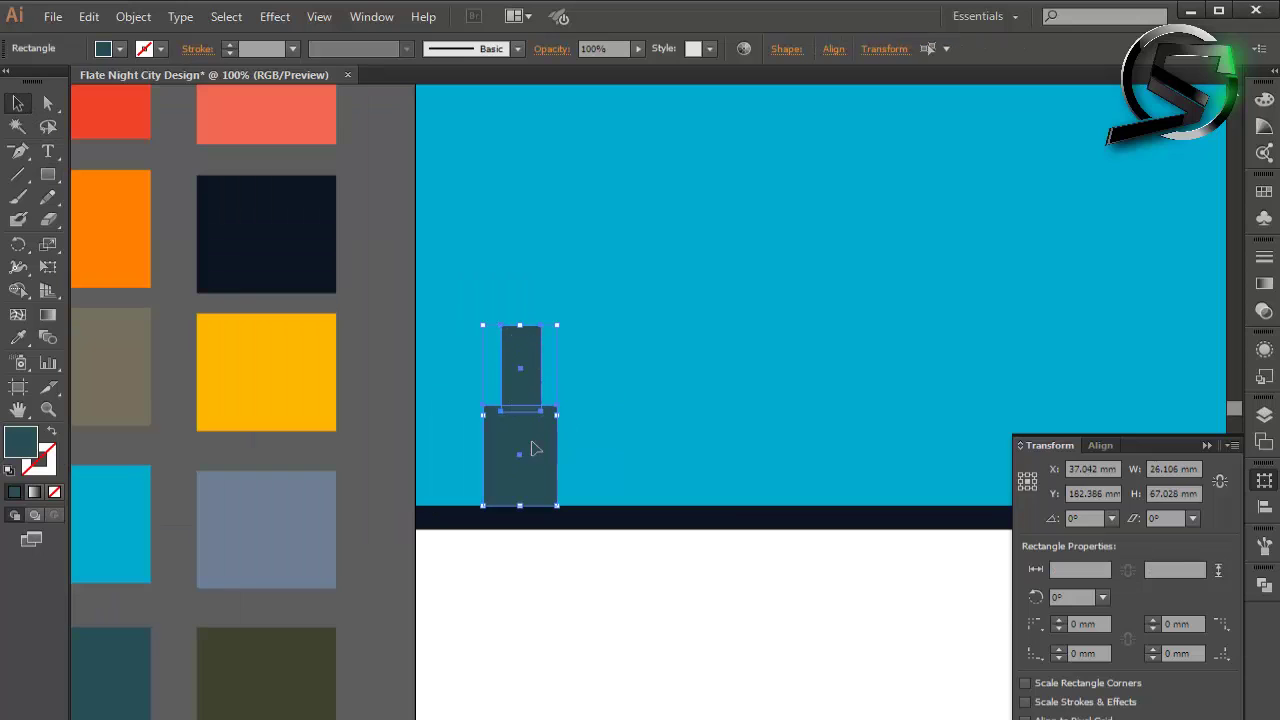
click(1263, 509)
click(589, 565)
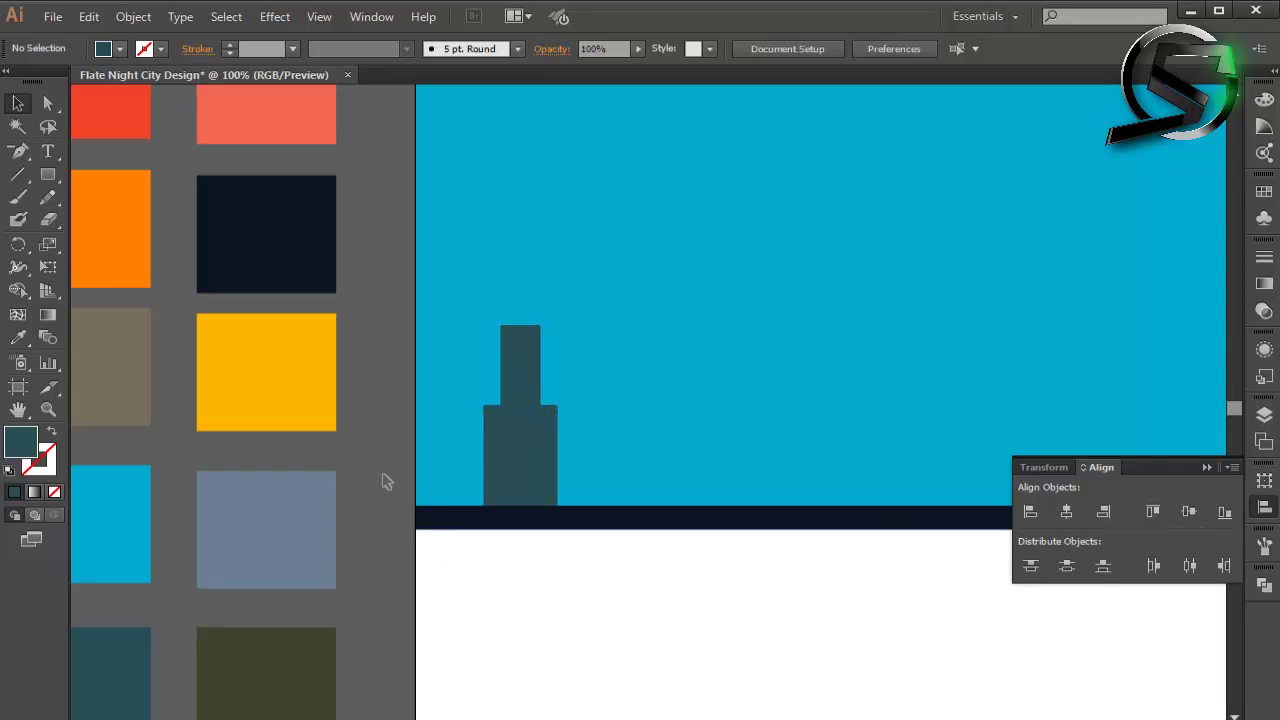
key(ctrl+minus)
key(ctrl+plus)
Step: Unite the two teal blocks into one building shape with Pathfinder
click(536, 447)
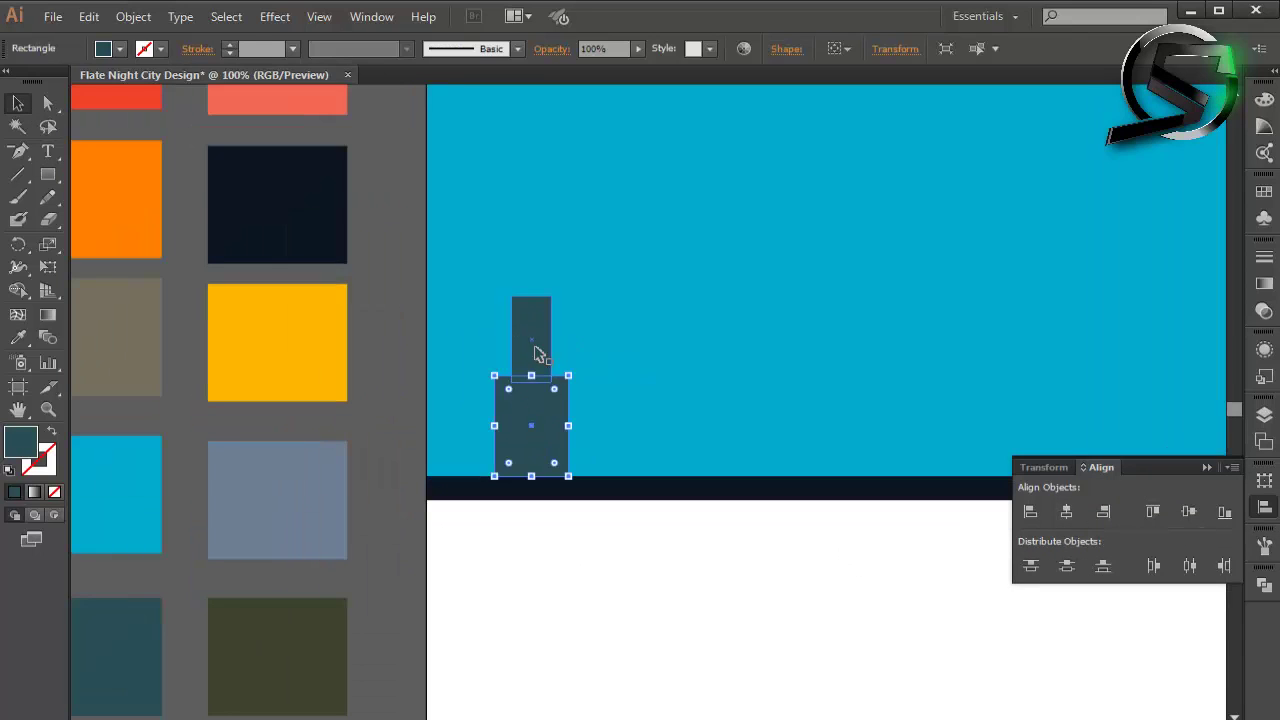
shift+click(535, 336)
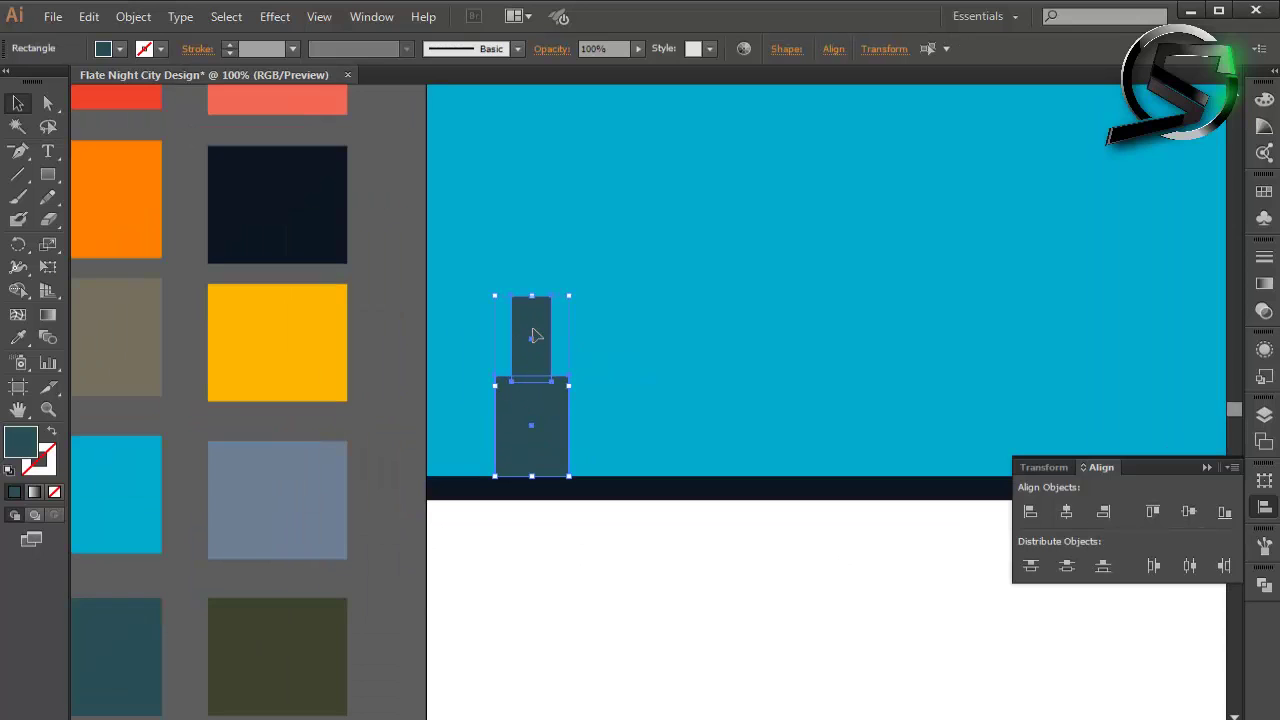
click(1264, 585)
click(1030, 615)
click(617, 374)
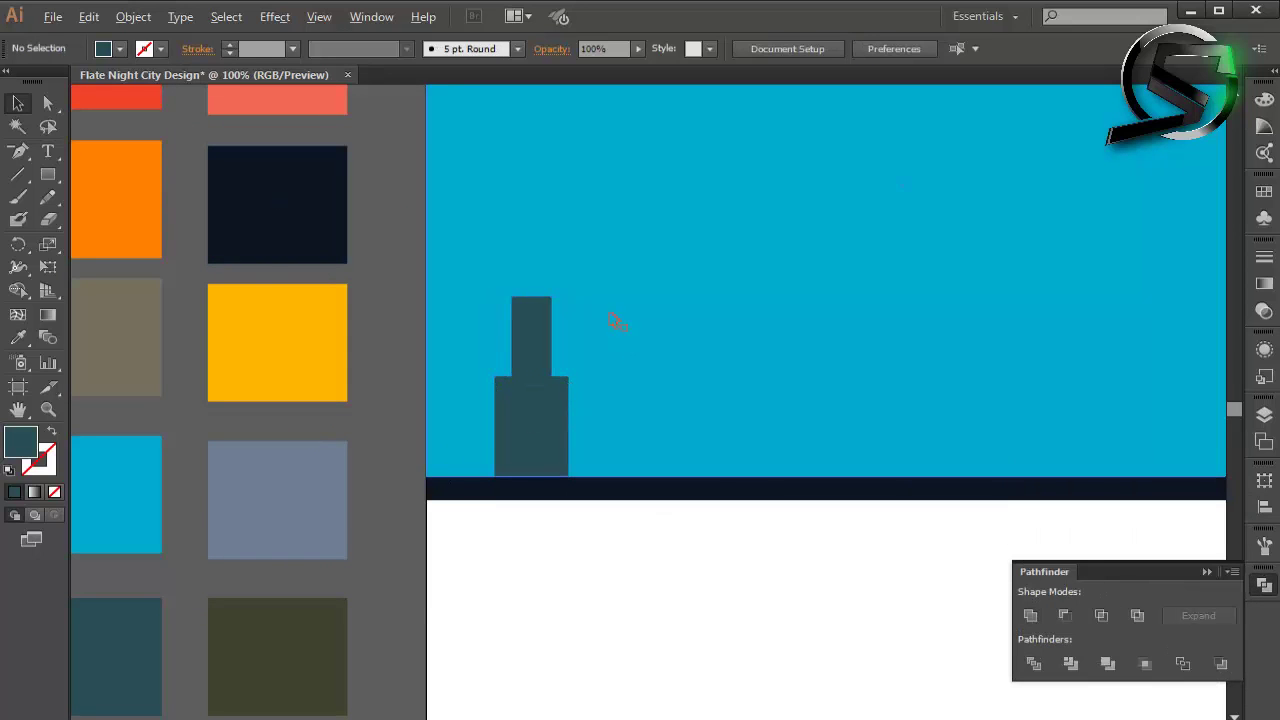
Step: Move the teal building down 2 mm so its base sits on the navy strip
alt+scroll(617, 322, down, 1)
alt+scroll(586, 349, up, 1)
click(586, 349)
alt+scroll(586, 349, up, 1)
alt+scroll(573, 256, down, 1)
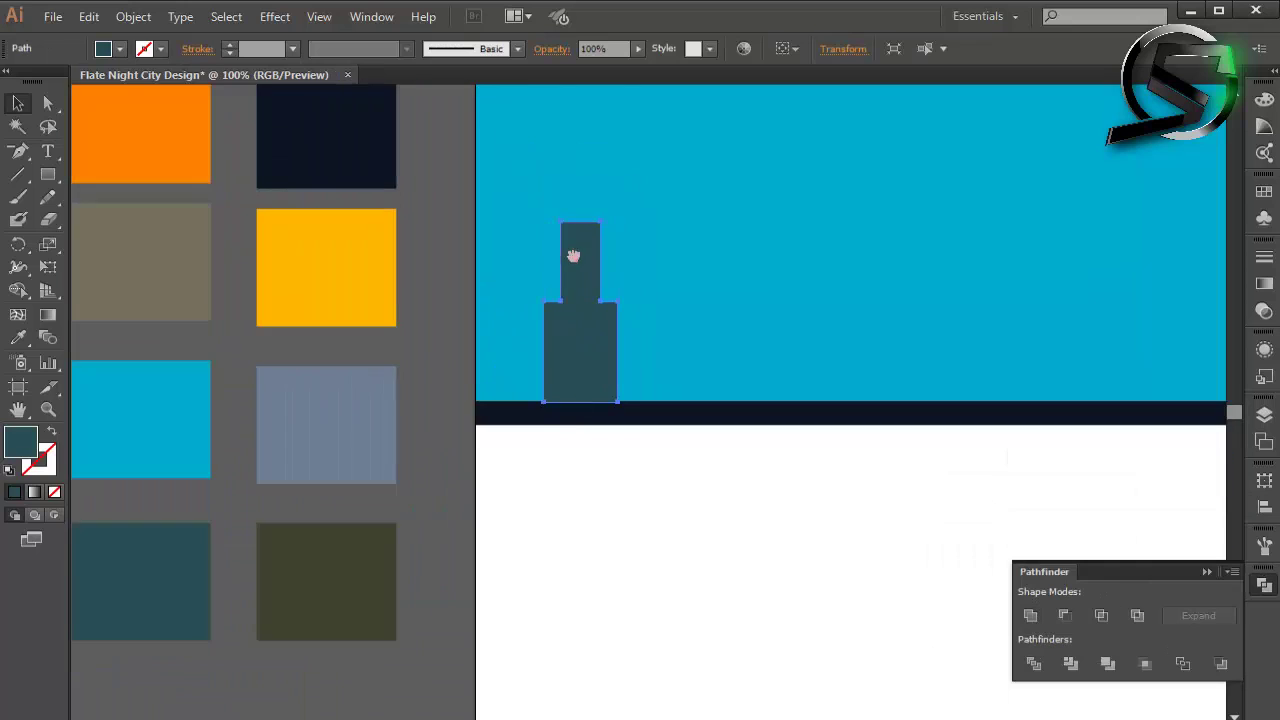
alt+scroll(573, 256, down, 1)
alt+scroll(552, 345, down, 1)
key(ctrl+shift+a)
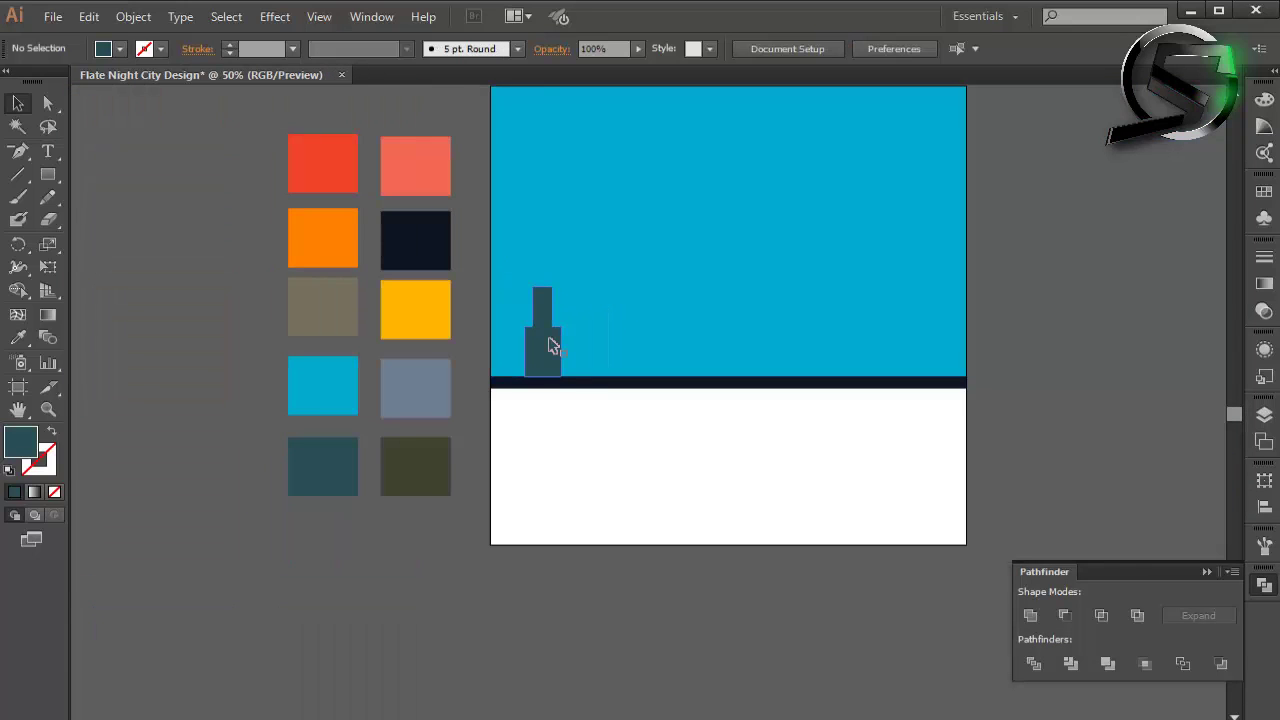
alt+scroll(558, 332, up, 1)
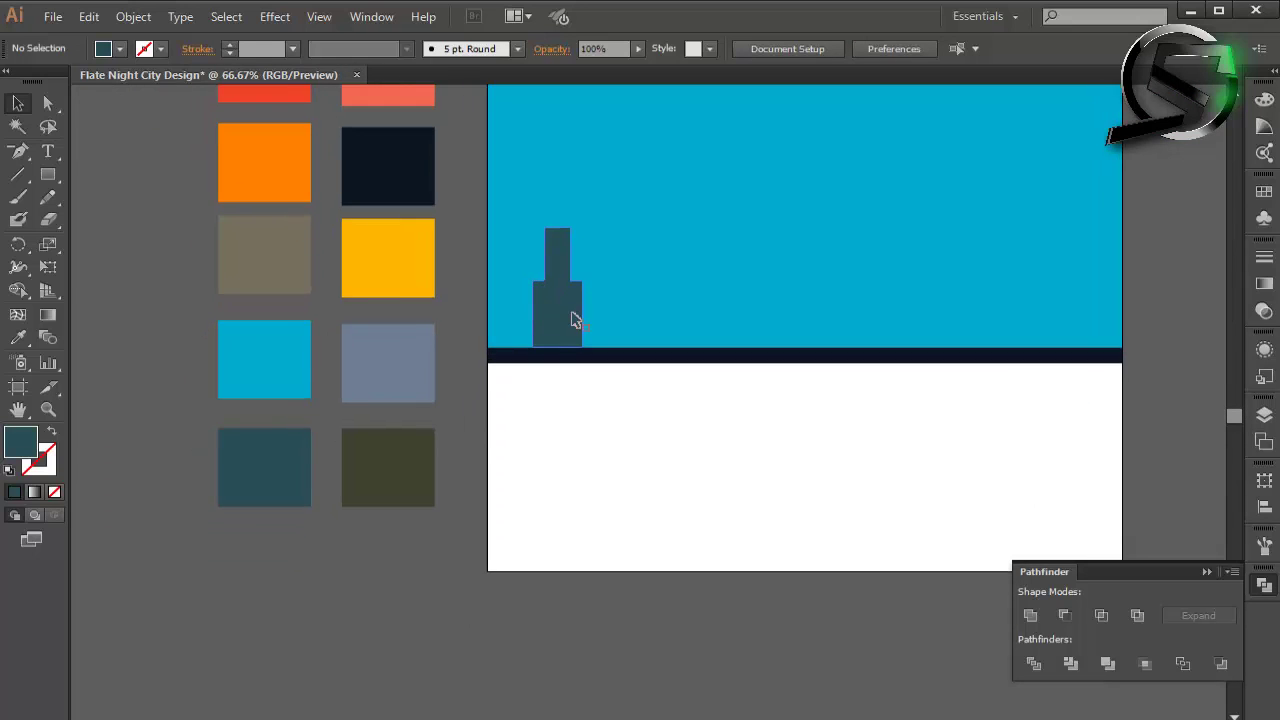
alt+scroll(574, 317, up, 2)
click(533, 338)
drag(540, 309, 534, 317)
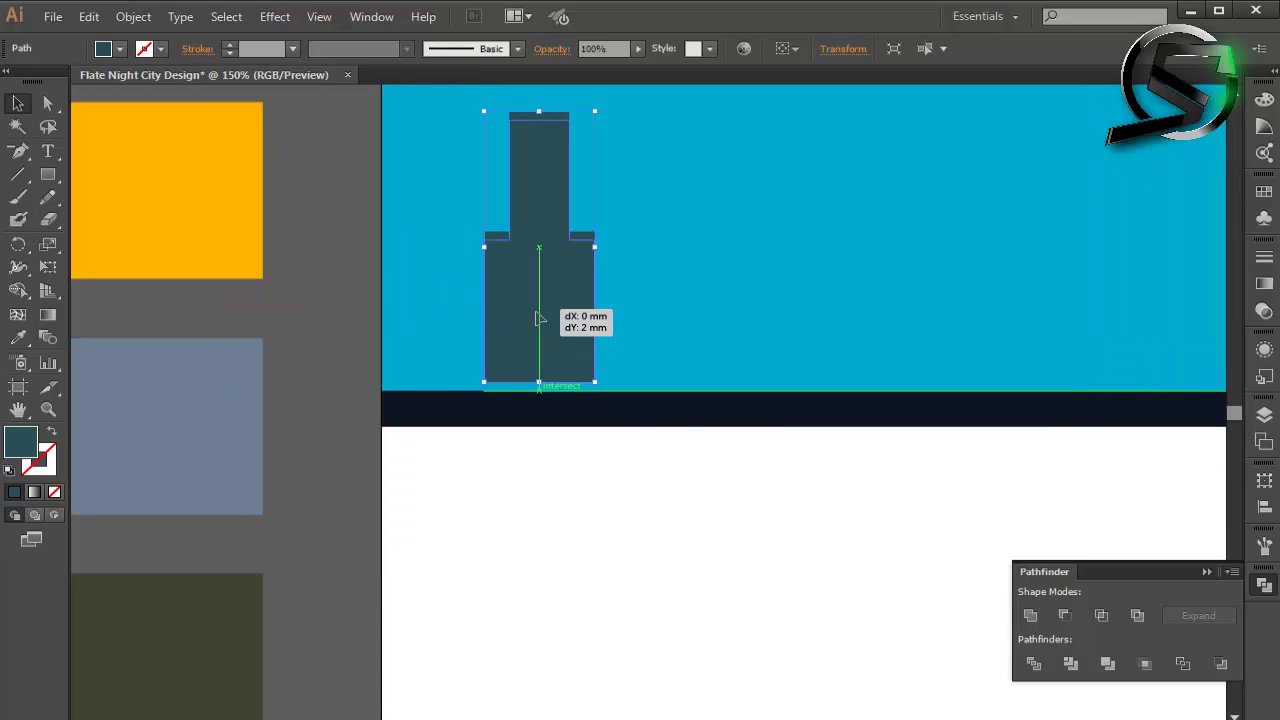
alt+scroll(537, 317, down, 2)
click(432, 372)
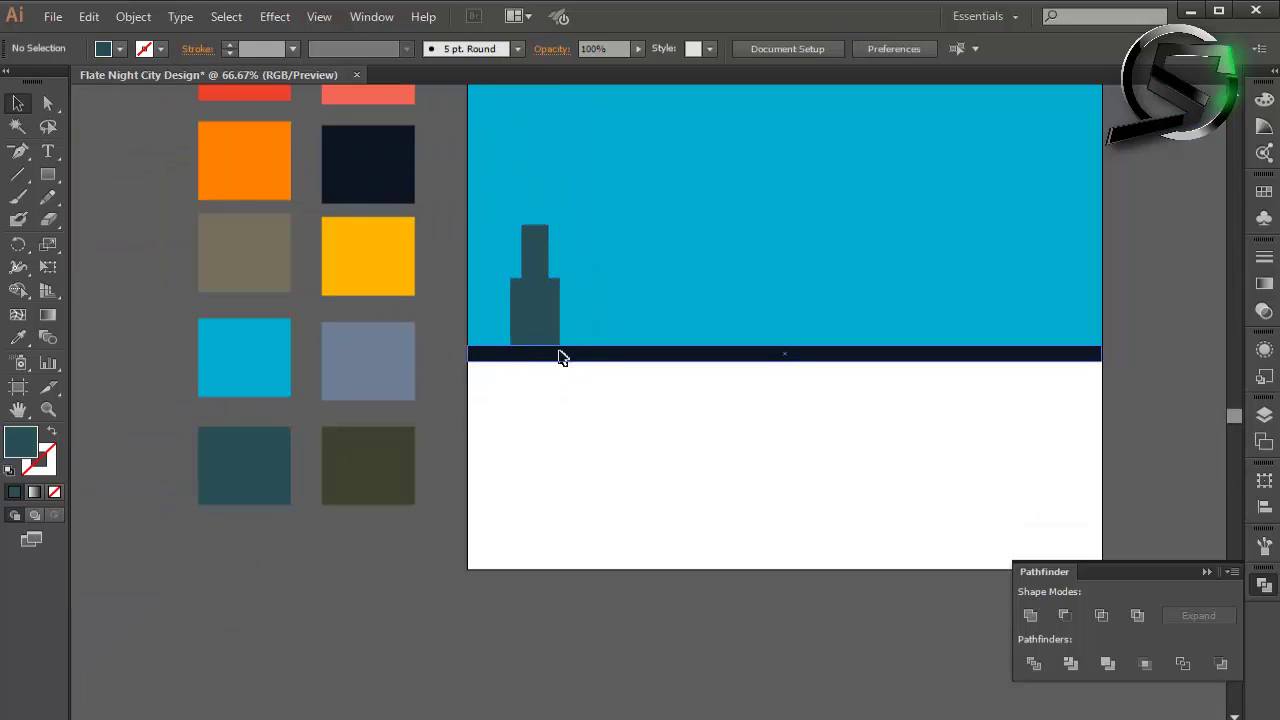
Step: Send the blue sky rectangle to the back with Arrange > Send to Back
click(560, 357)
click(666, 242)
alt+scroll(540, 335, up, 2)
alt+scroll(587, 327, up, 1)
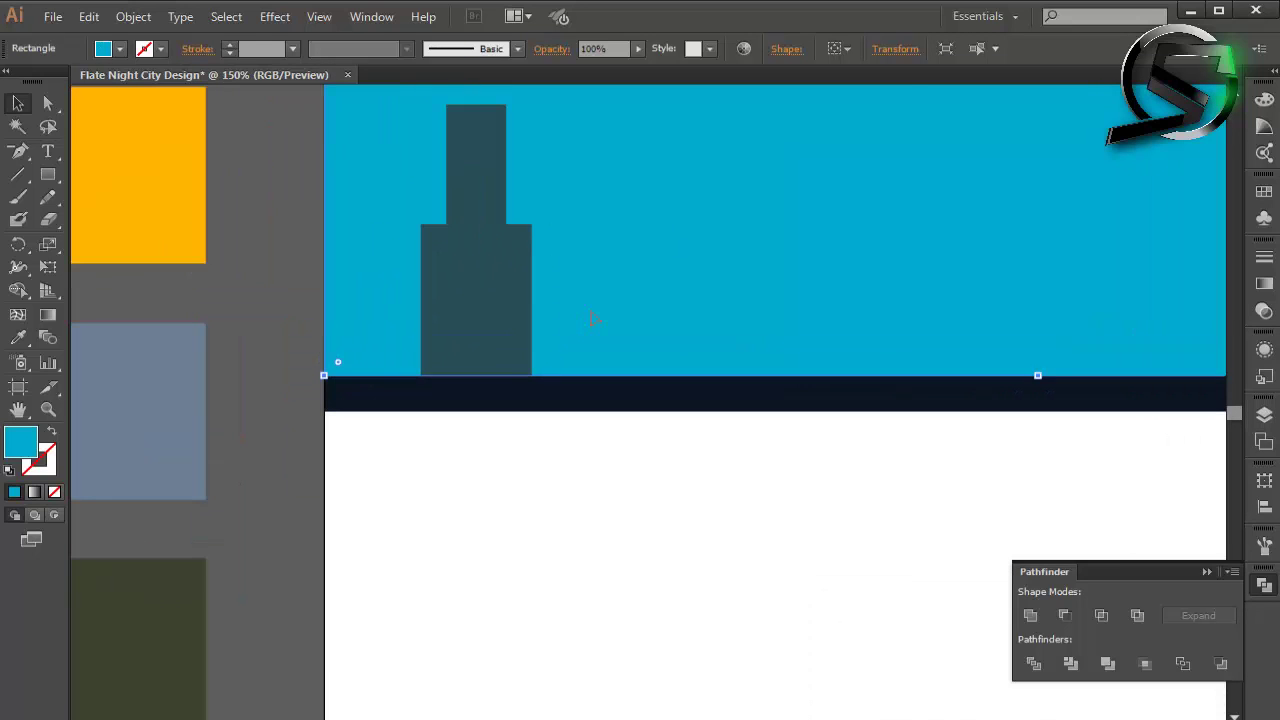
right_click(616, 314)
mouse_move(666, 607)
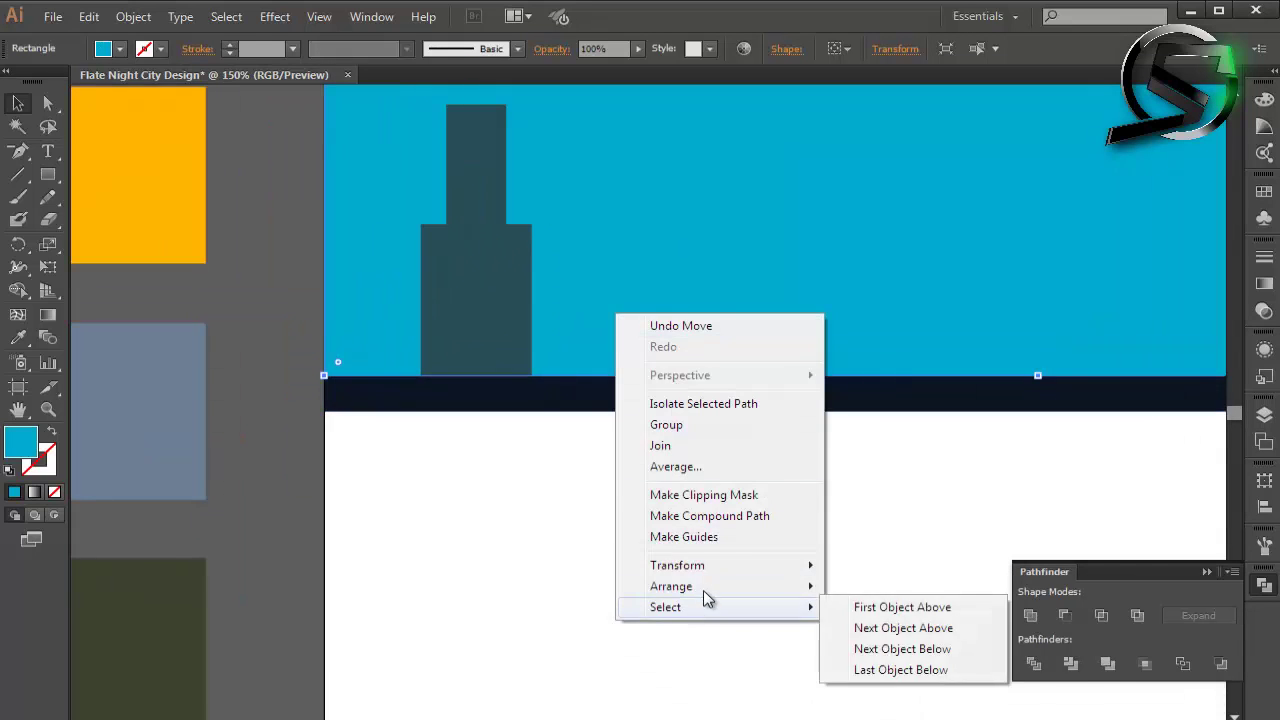
click(887, 649)
click(282, 450)
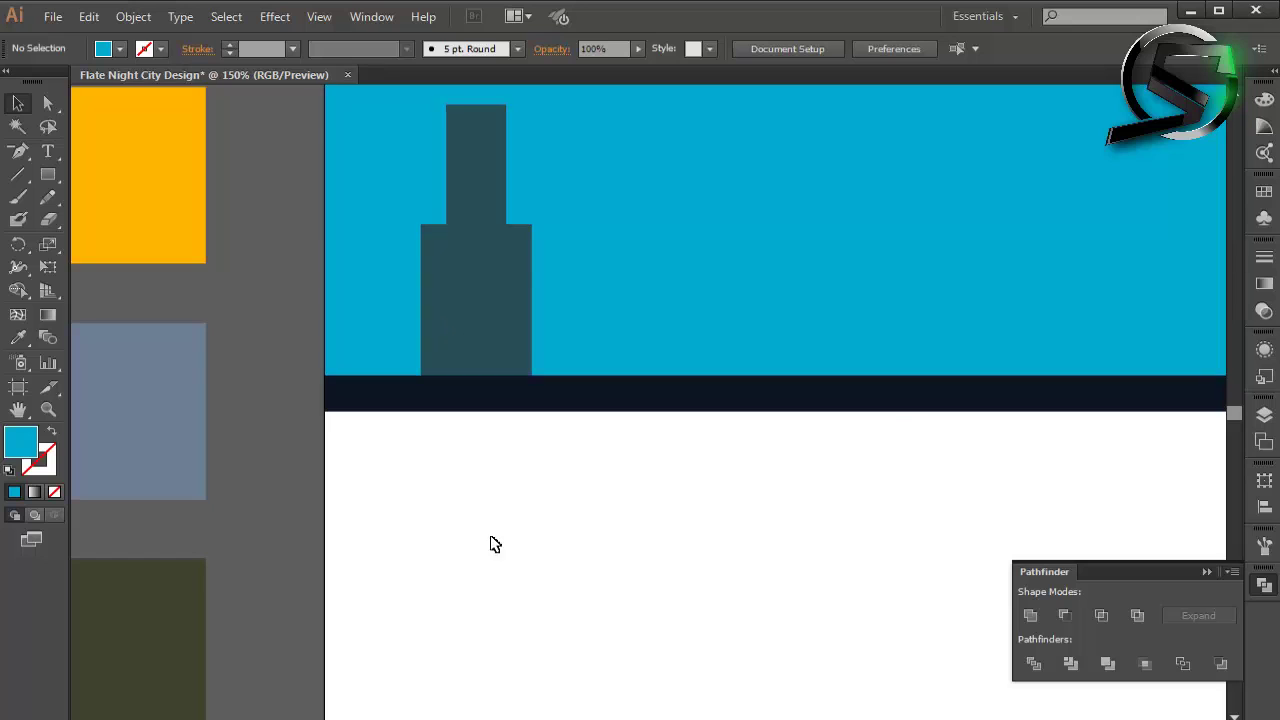
alt+scroll(545, 427, down, 1)
alt+scroll(568, 450, down, 1)
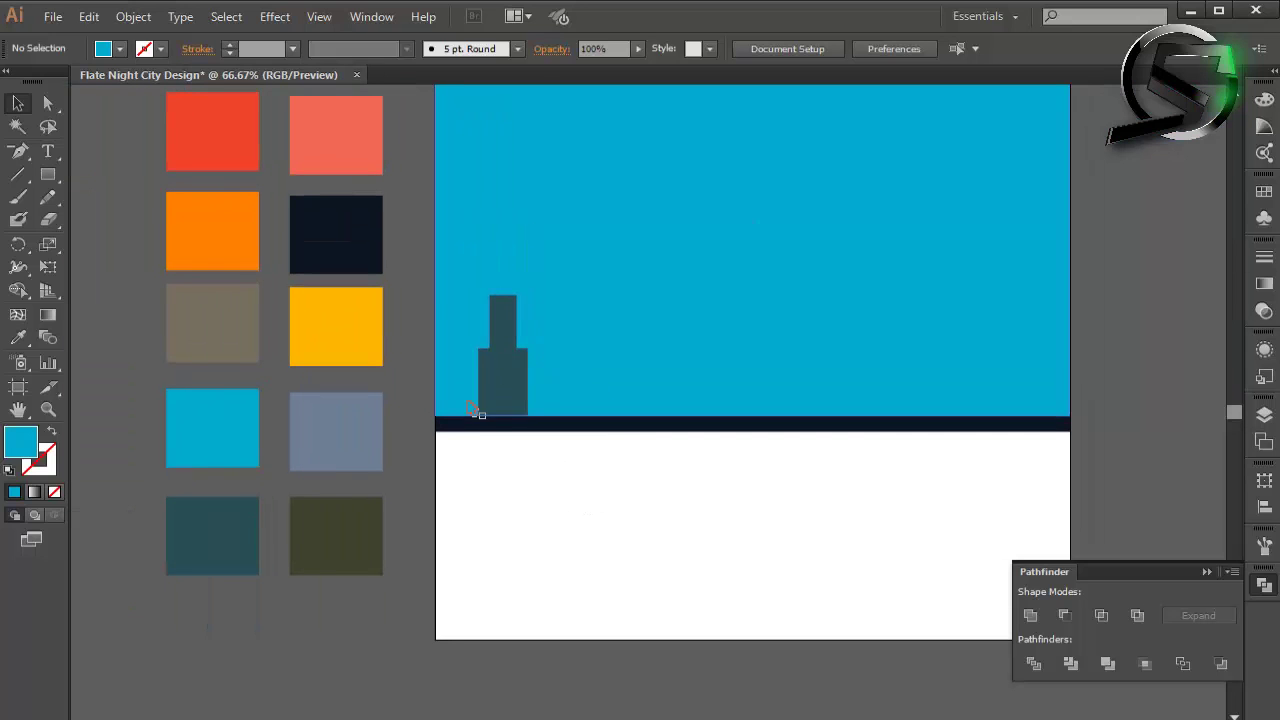
alt+scroll(480, 330, down, 2)
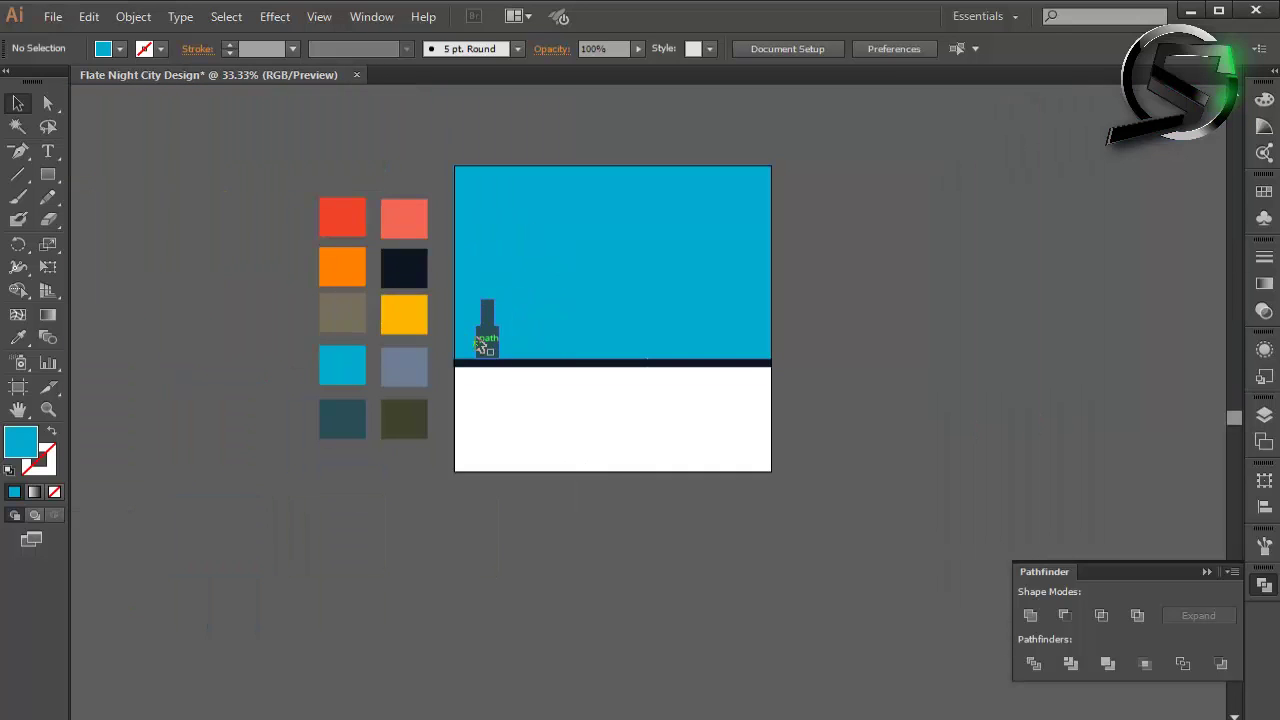
Step: Draw a tall block right of the teal building and a narrower block above it
click(47, 174)
alt+scroll(517, 328, up, 2)
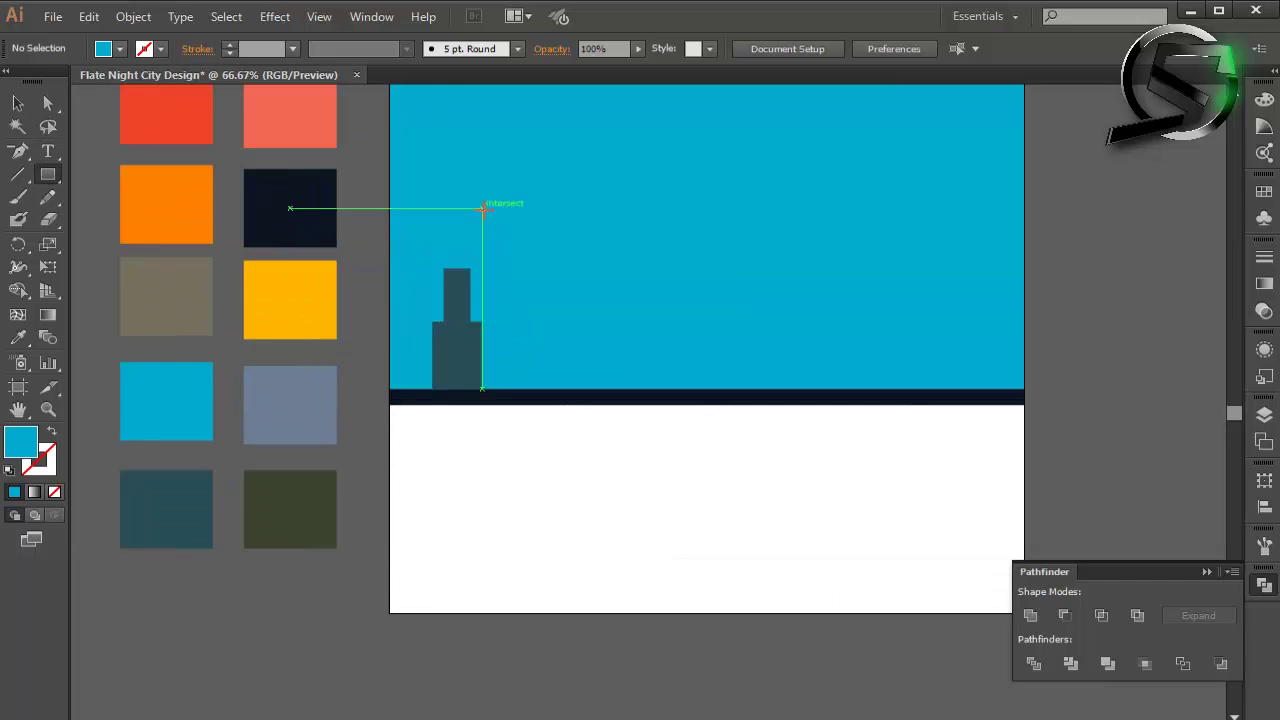
drag(483, 163, 599, 387)
alt+scroll(557, 157, down, 1)
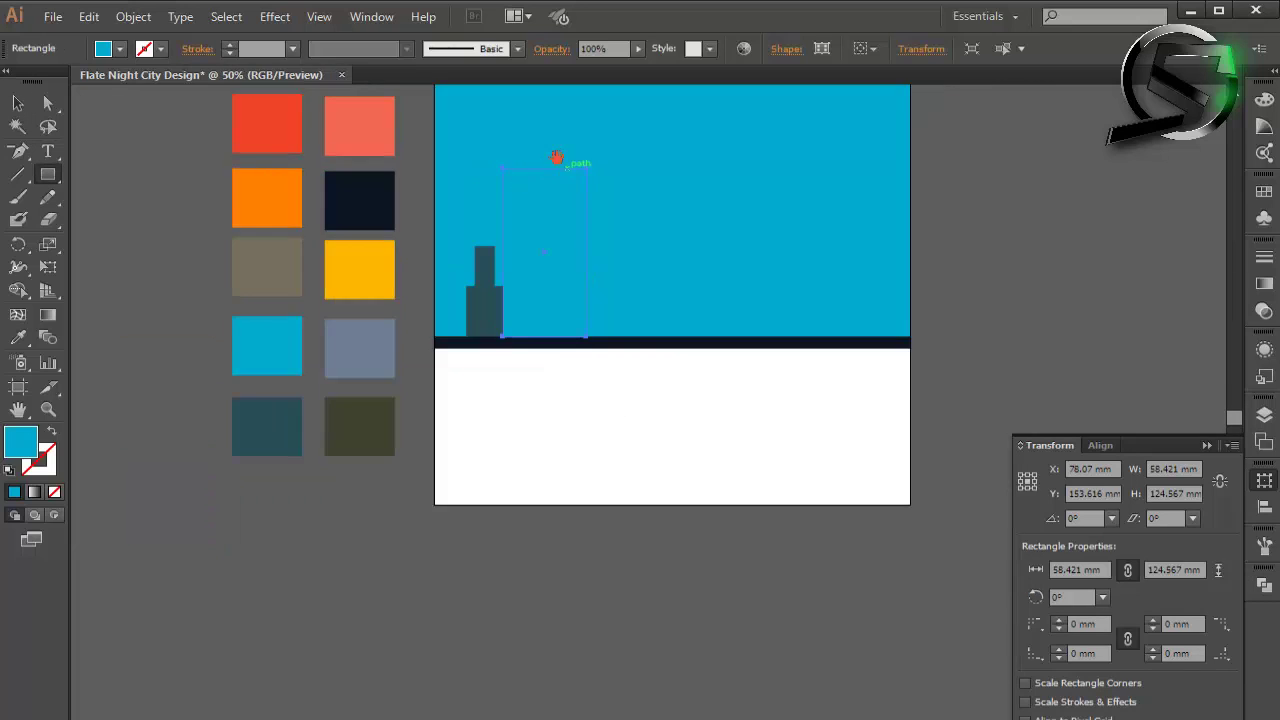
alt+scroll(573, 252, up, 1)
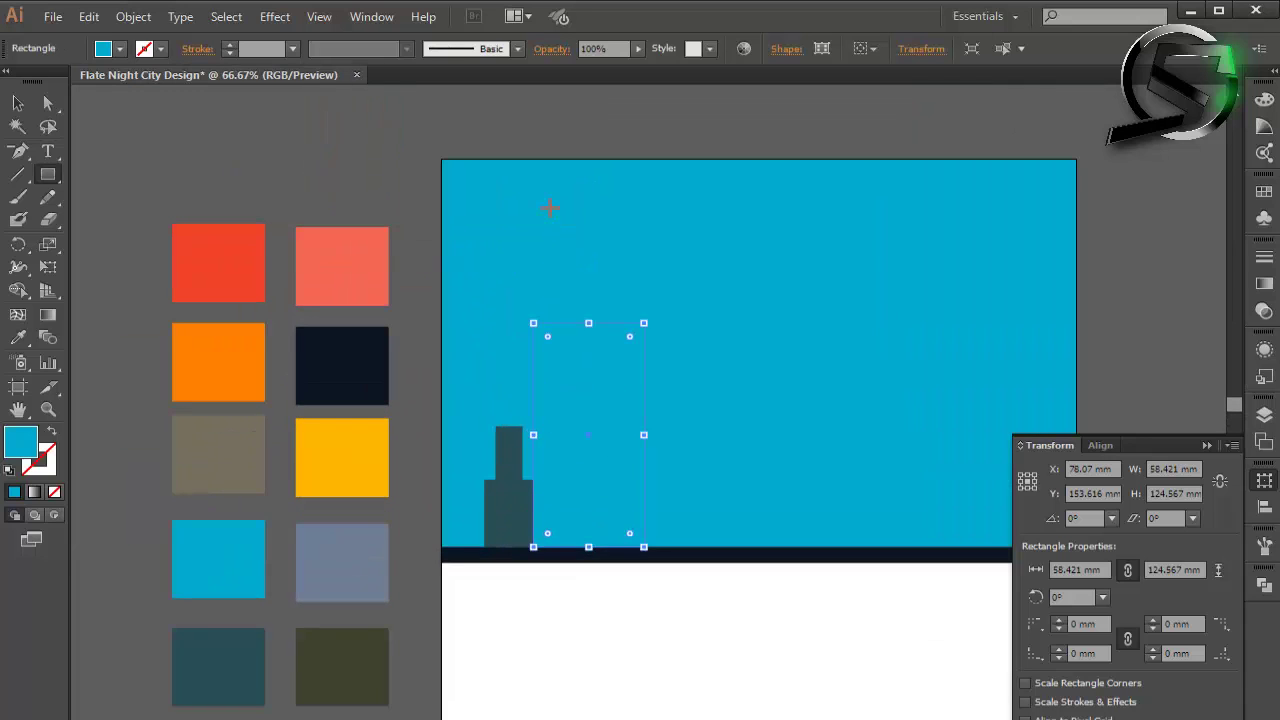
drag(550, 208, 625, 322)
key(v)
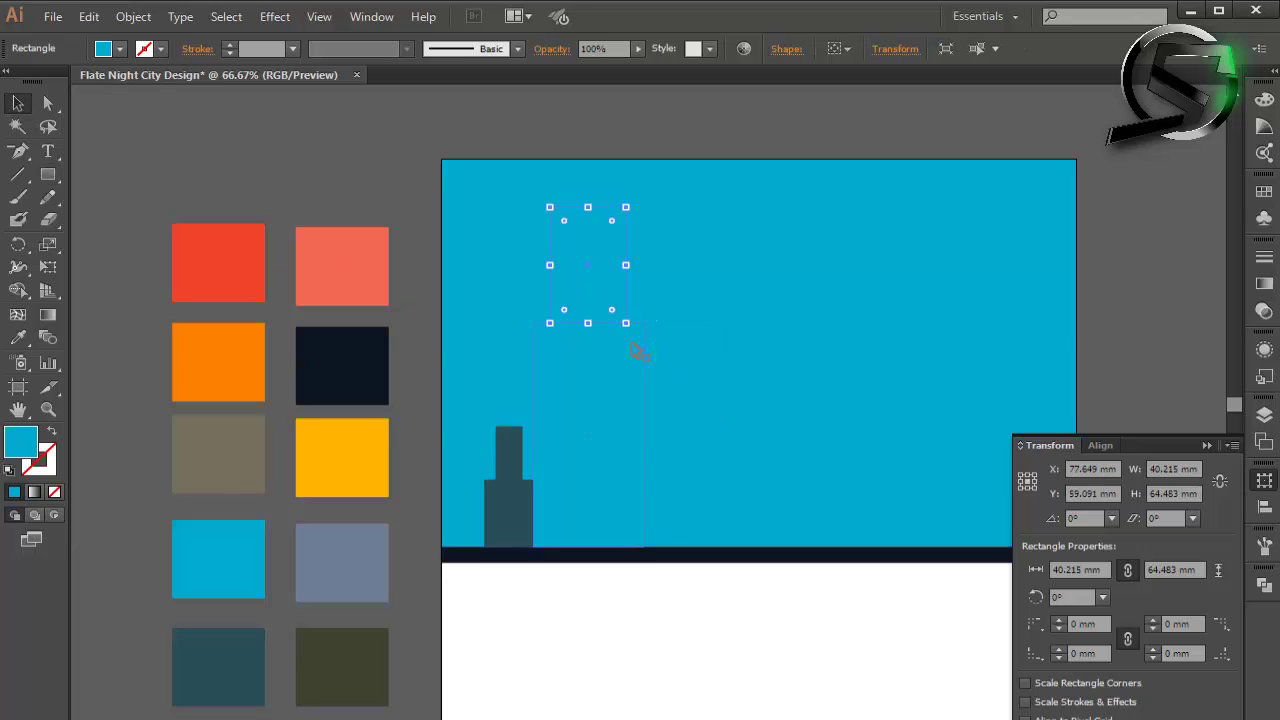
Step: Fill both new rectangles with the red swatch colour
click(16, 341)
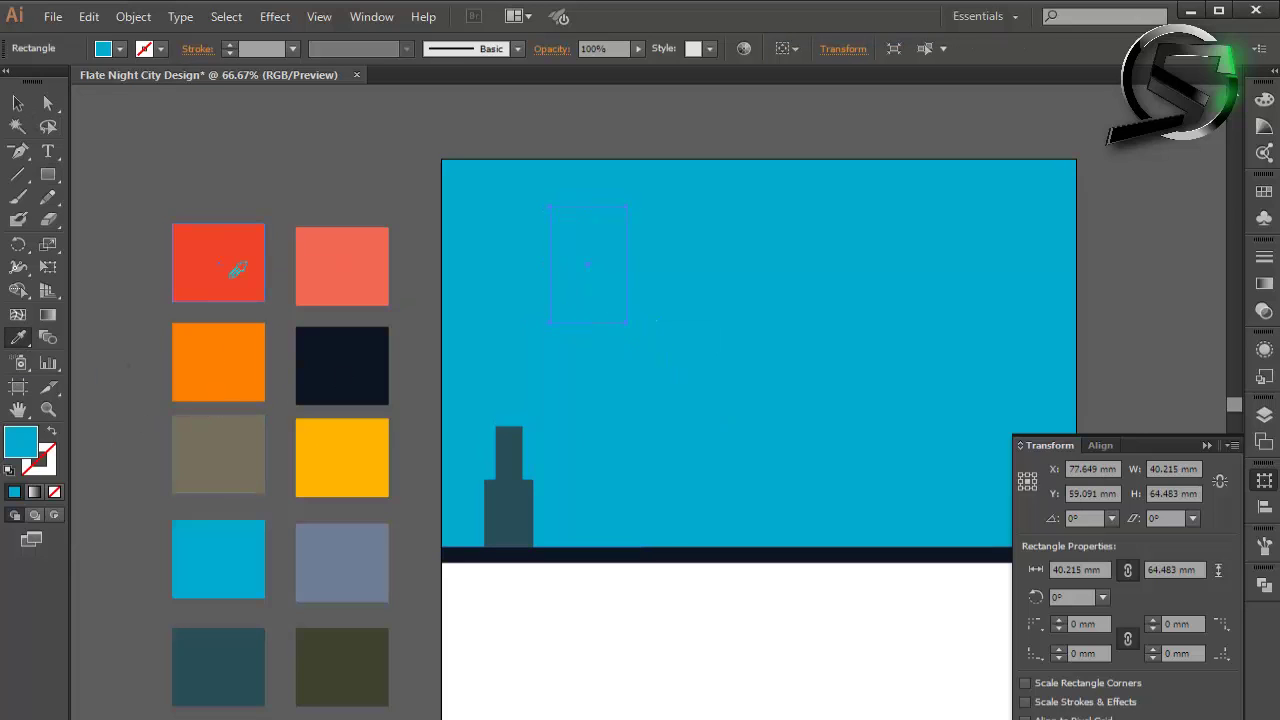
click(17, 103)
click(642, 372)
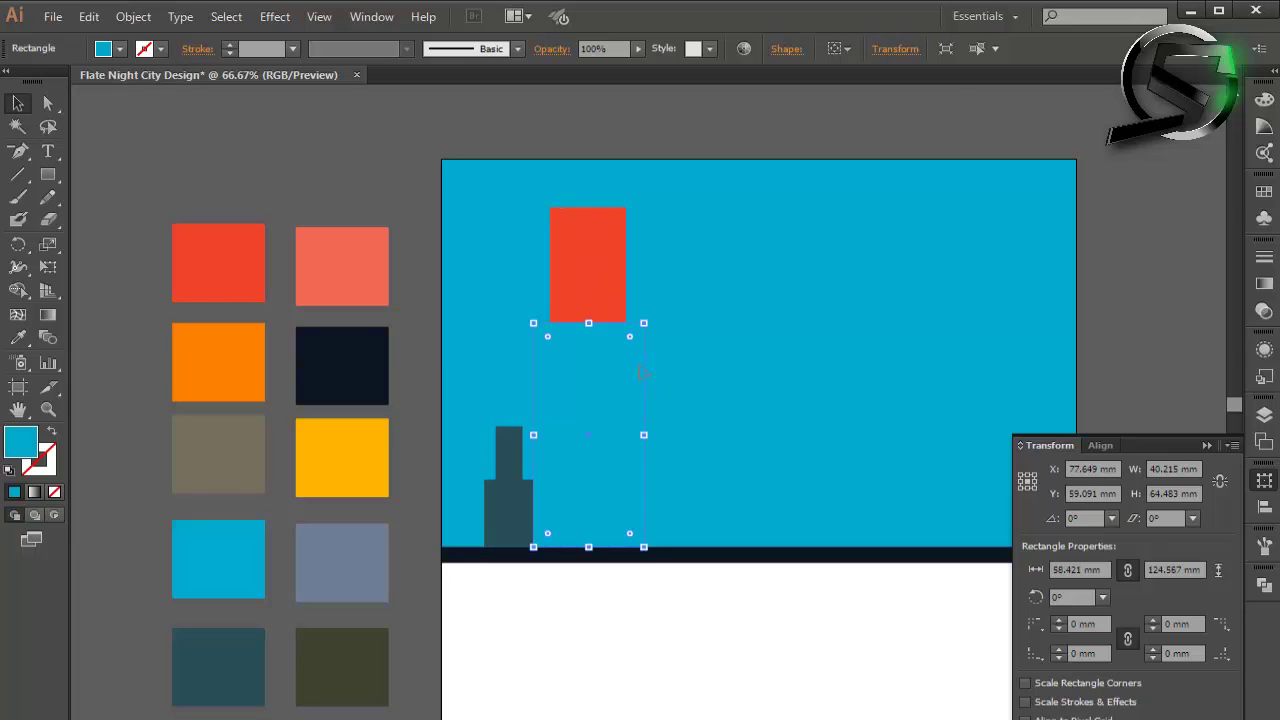
click(18, 337)
click(594, 241)
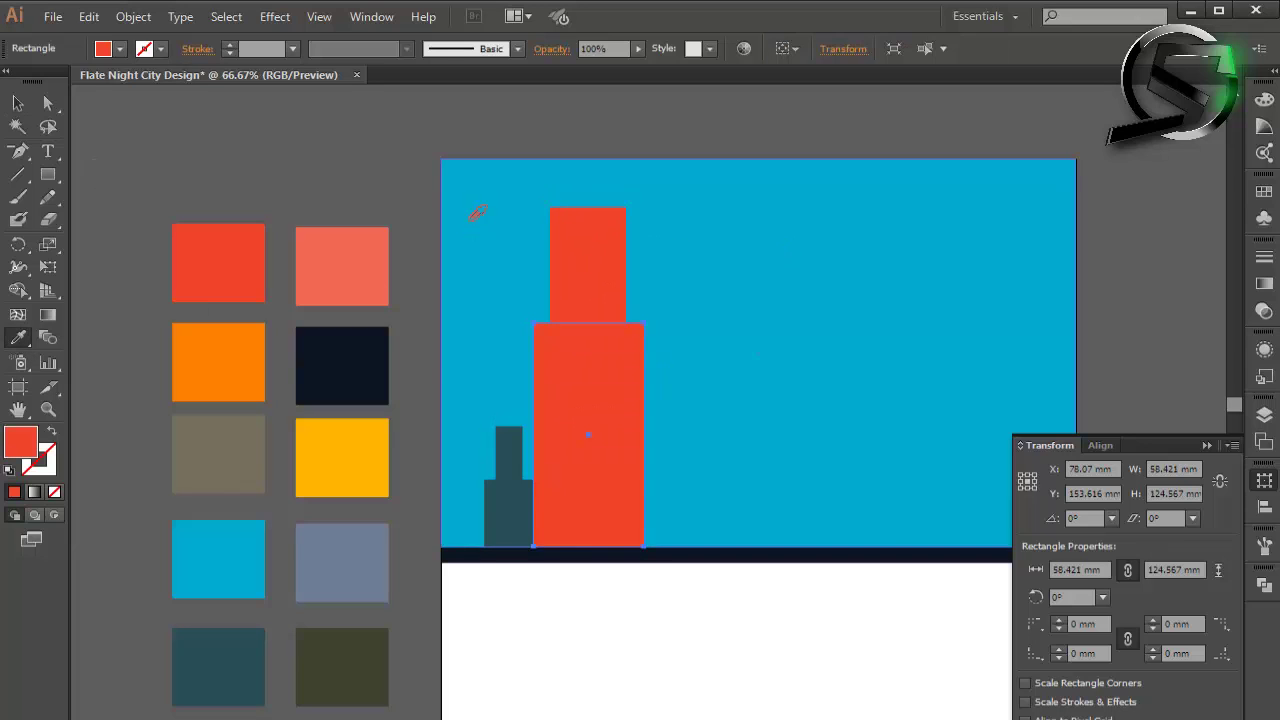
click(17, 103)
click(323, 189)
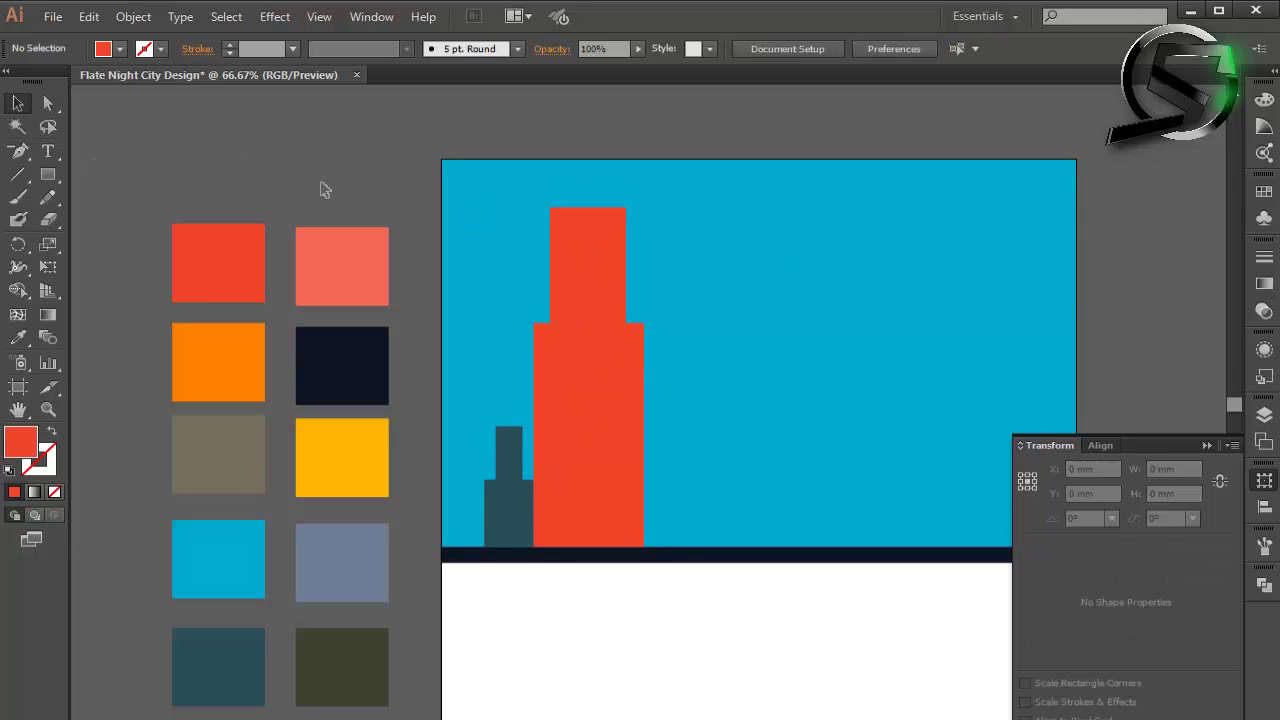
Step: Align the two red rectangles and resize them together to be shorter and narrower
click(577, 377)
shift+click(594, 289)
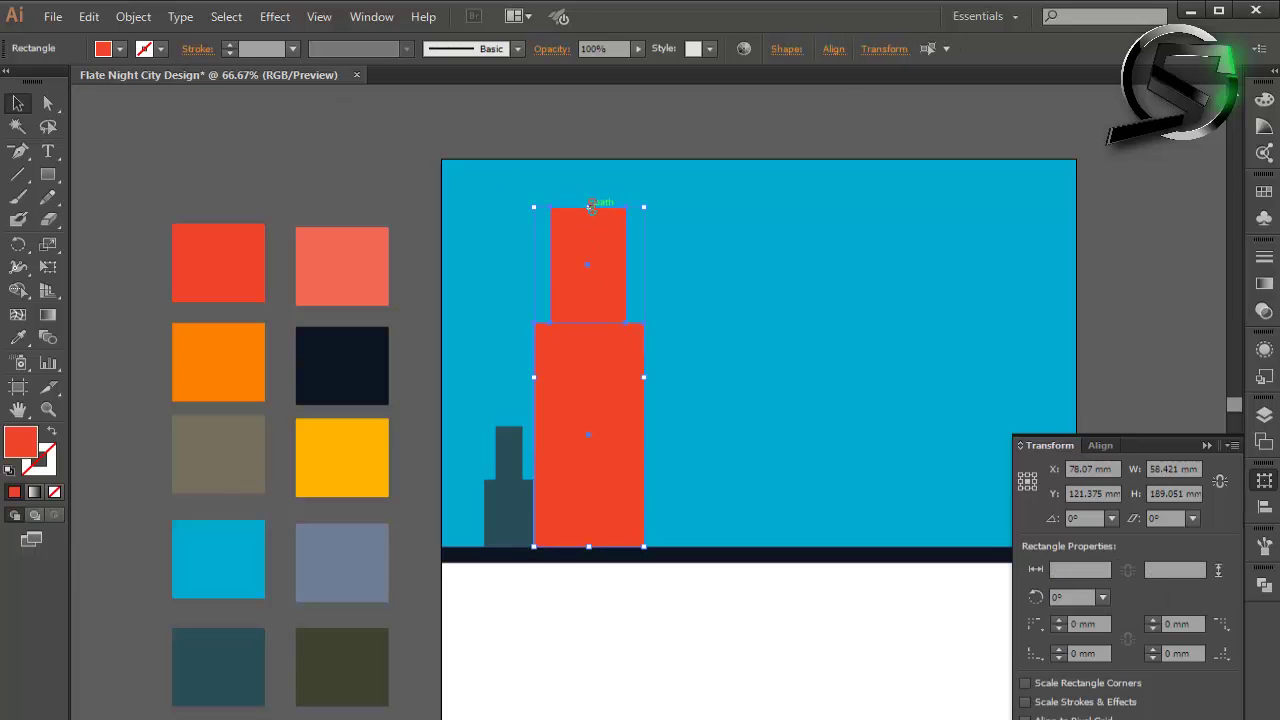
click(1264, 506)
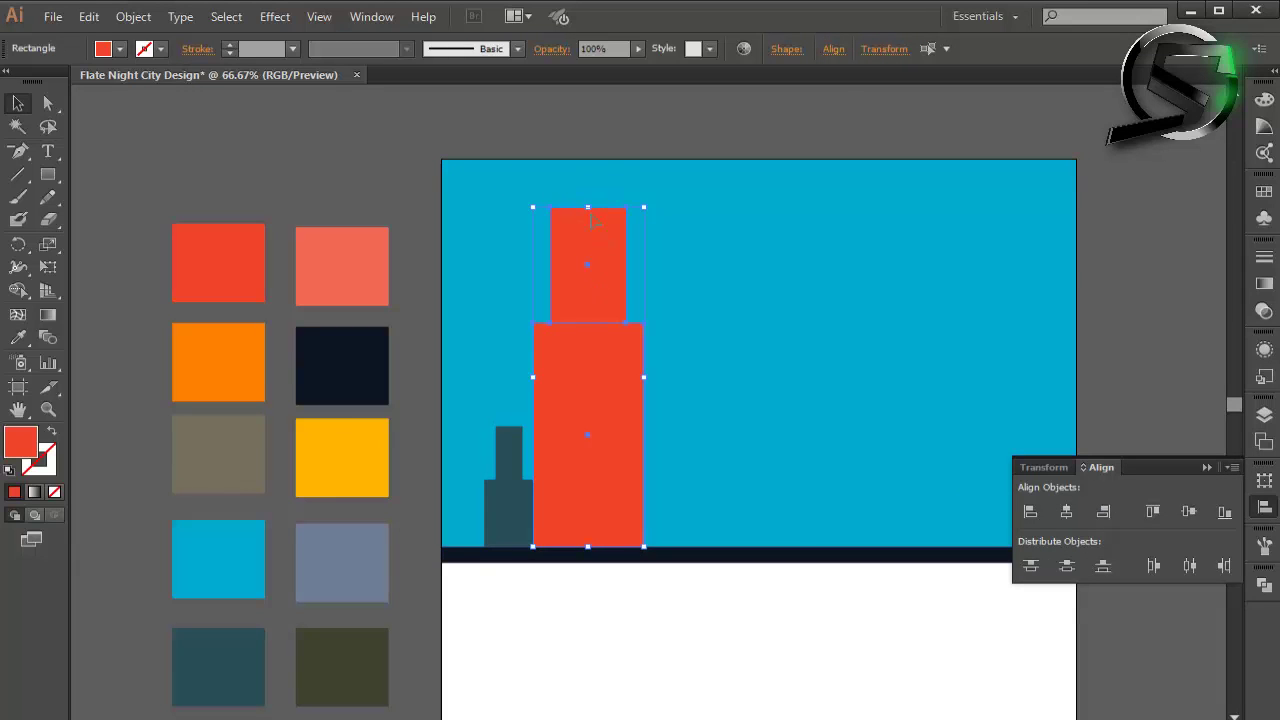
drag(588, 207, 588, 258)
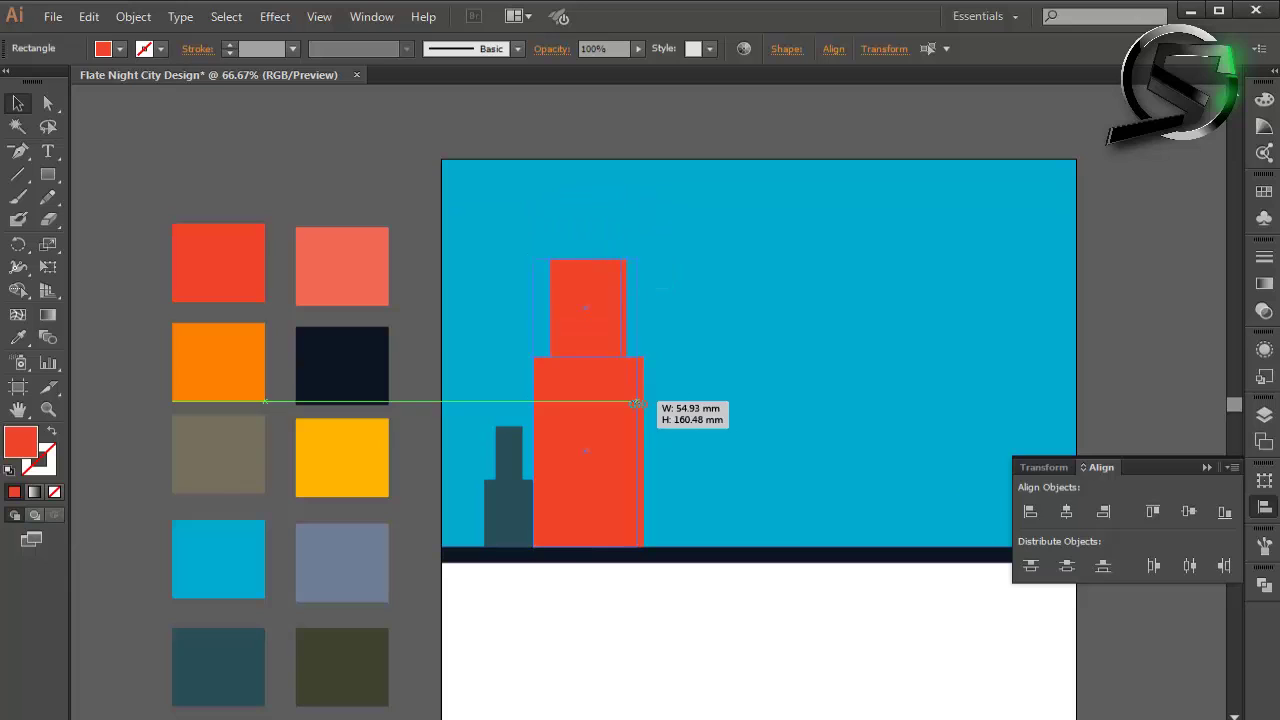
drag(643, 402, 636, 402)
click(1113, 267)
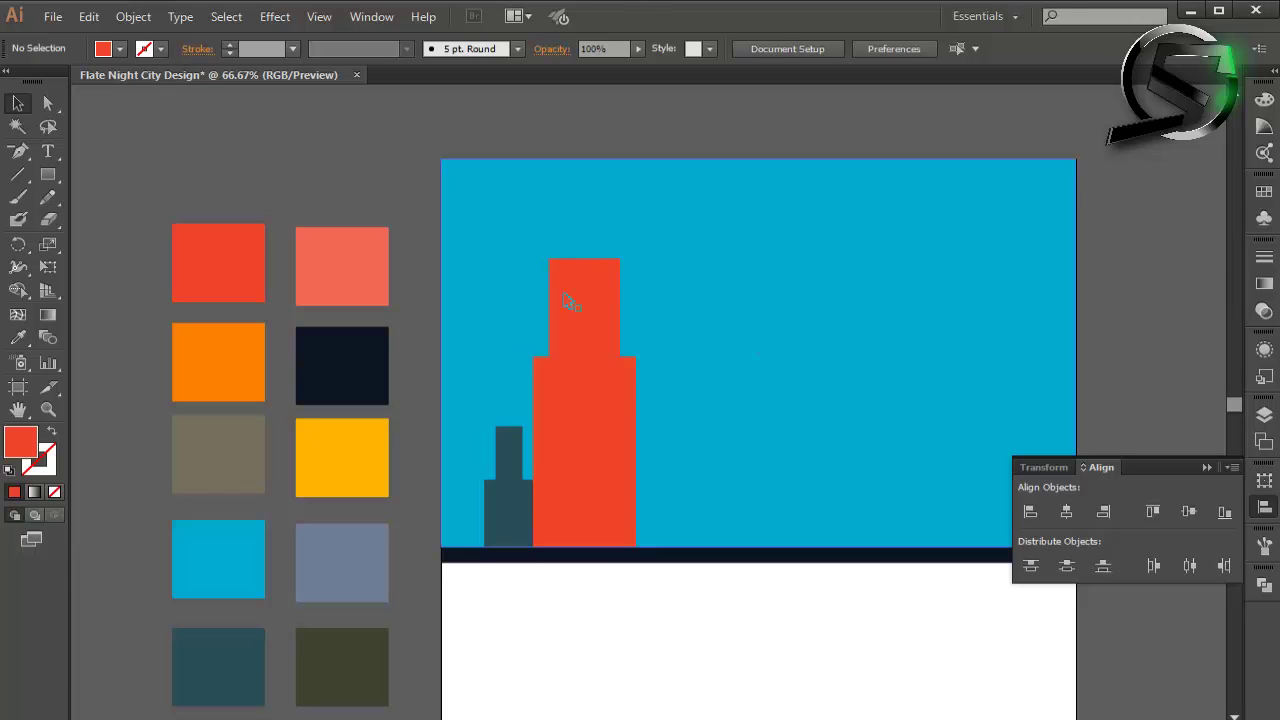
Step: Unite the two red rectangles into one stepped building with Pathfinder
click(575, 320)
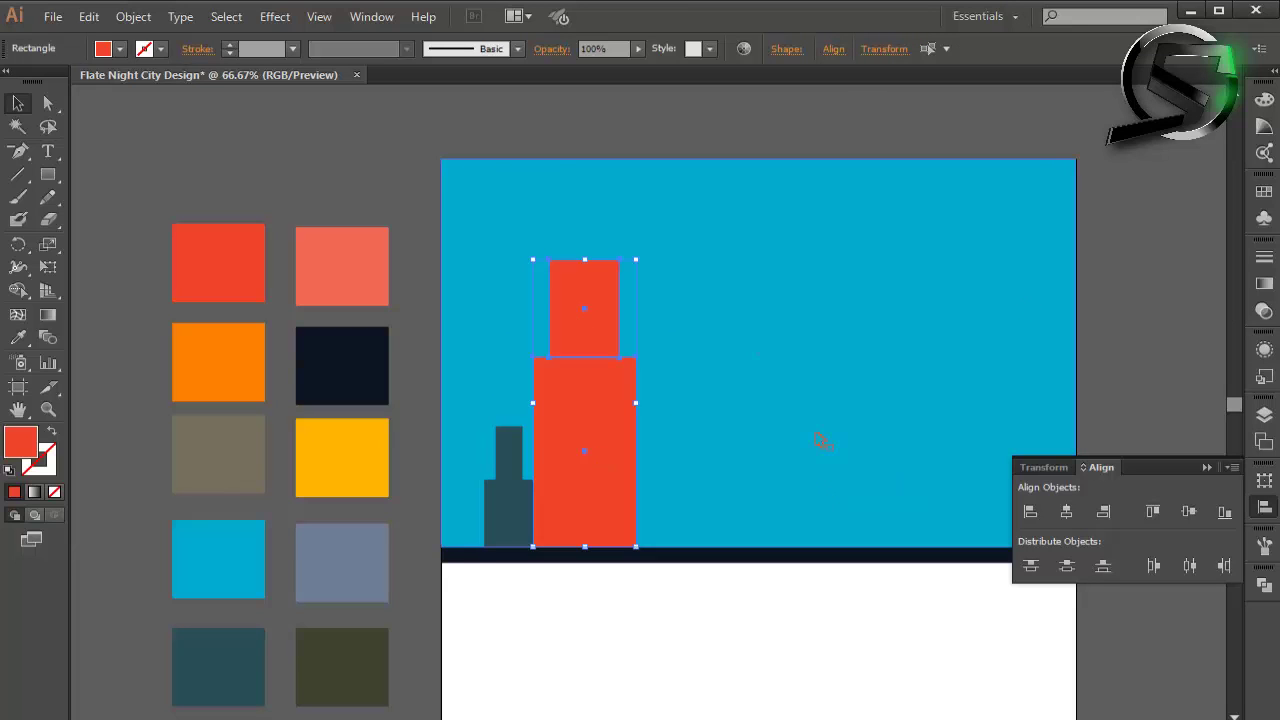
click(1090, 256)
click(578, 397)
shift+click(597, 320)
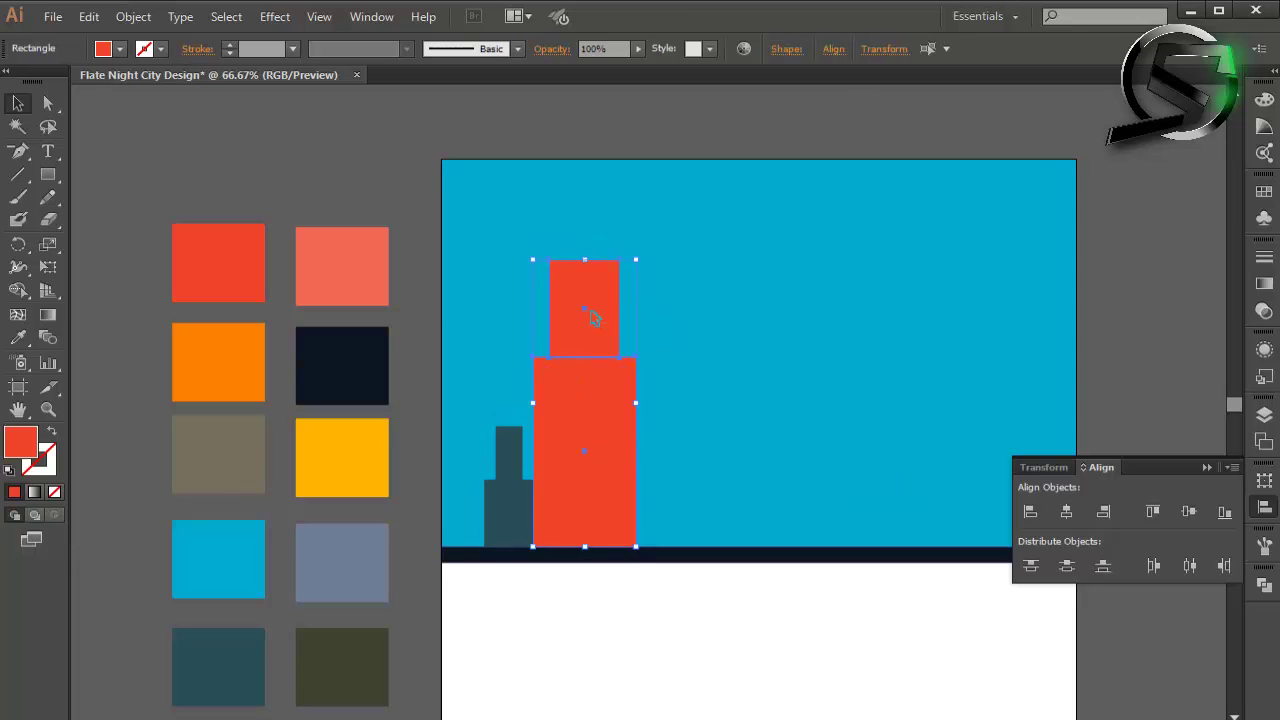
click(1264, 586)
click(1130, 386)
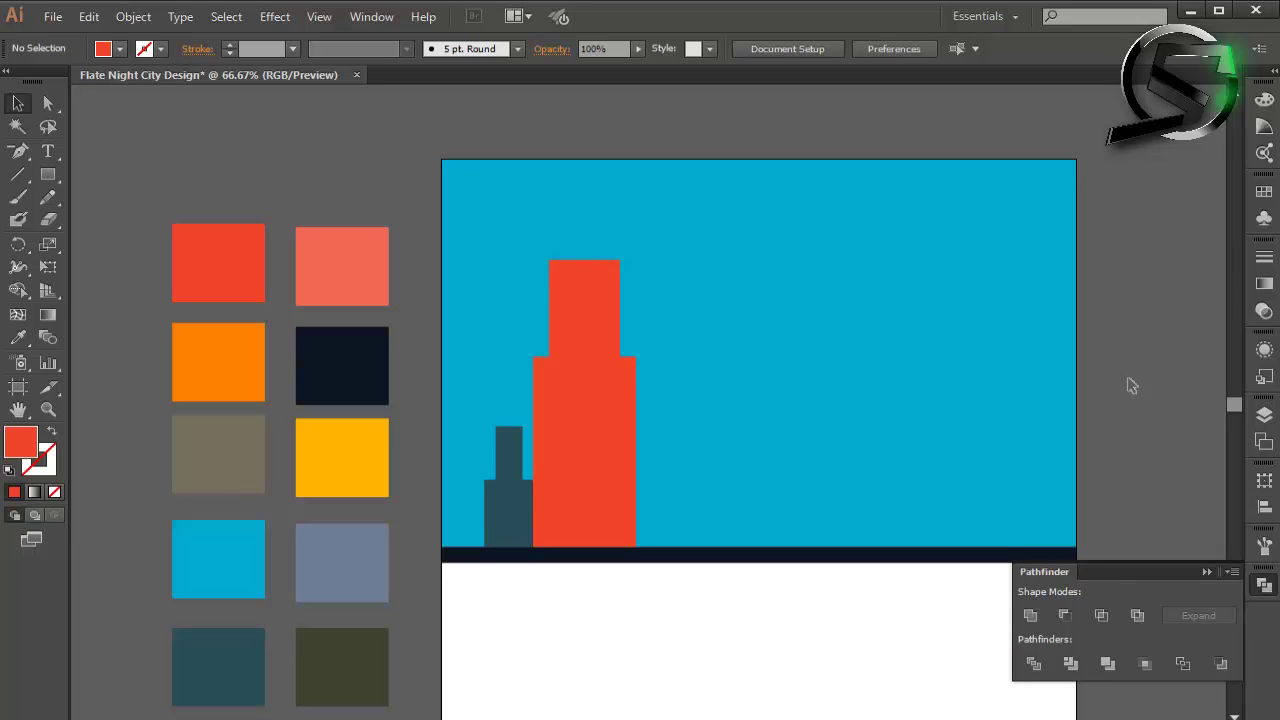
click(594, 382)
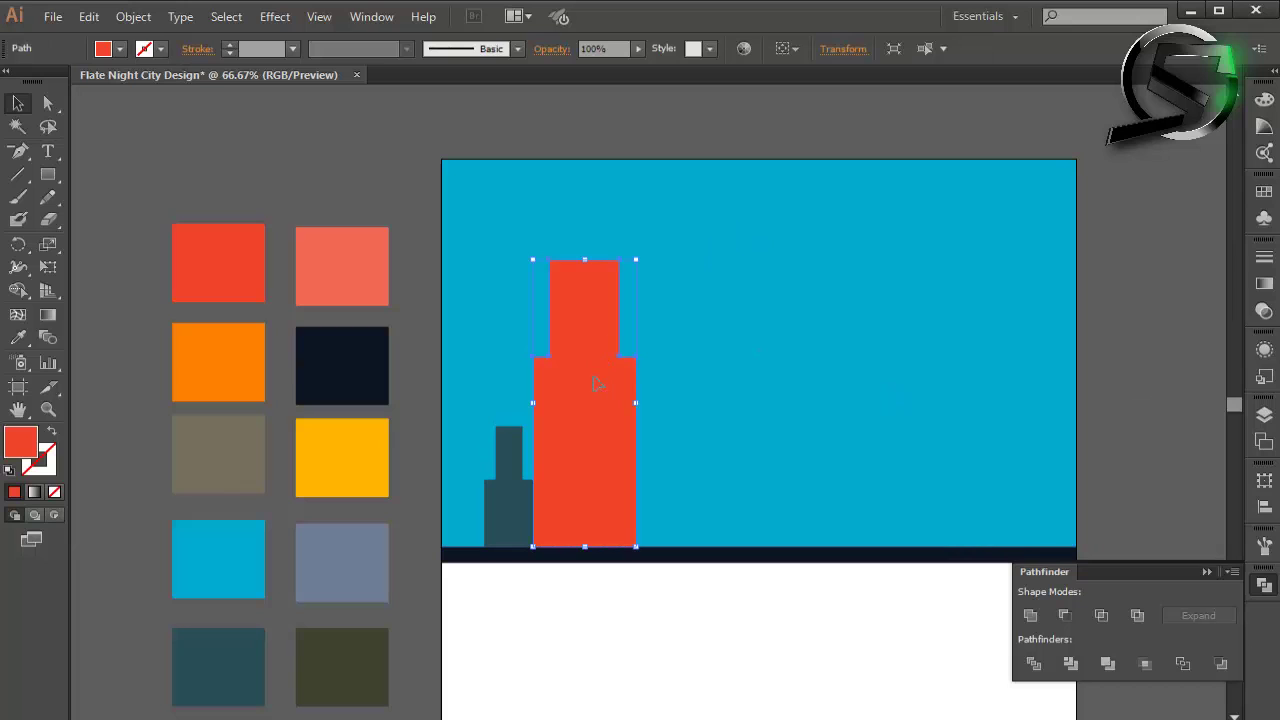
Step: Copy the red building to the right and enlarge the copy to be wider and taller
drag(594, 383, 750, 381)
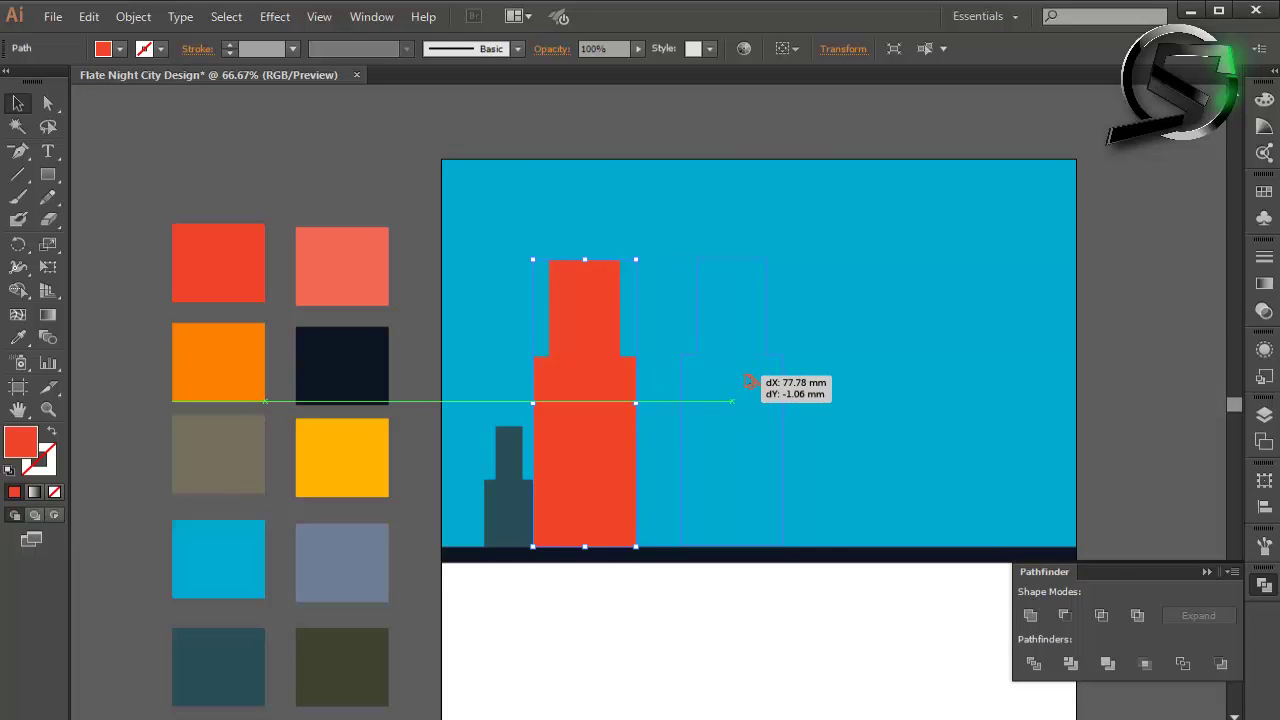
drag(750, 381, 826, 402)
drag(757, 259, 757, 228)
click(1152, 302)
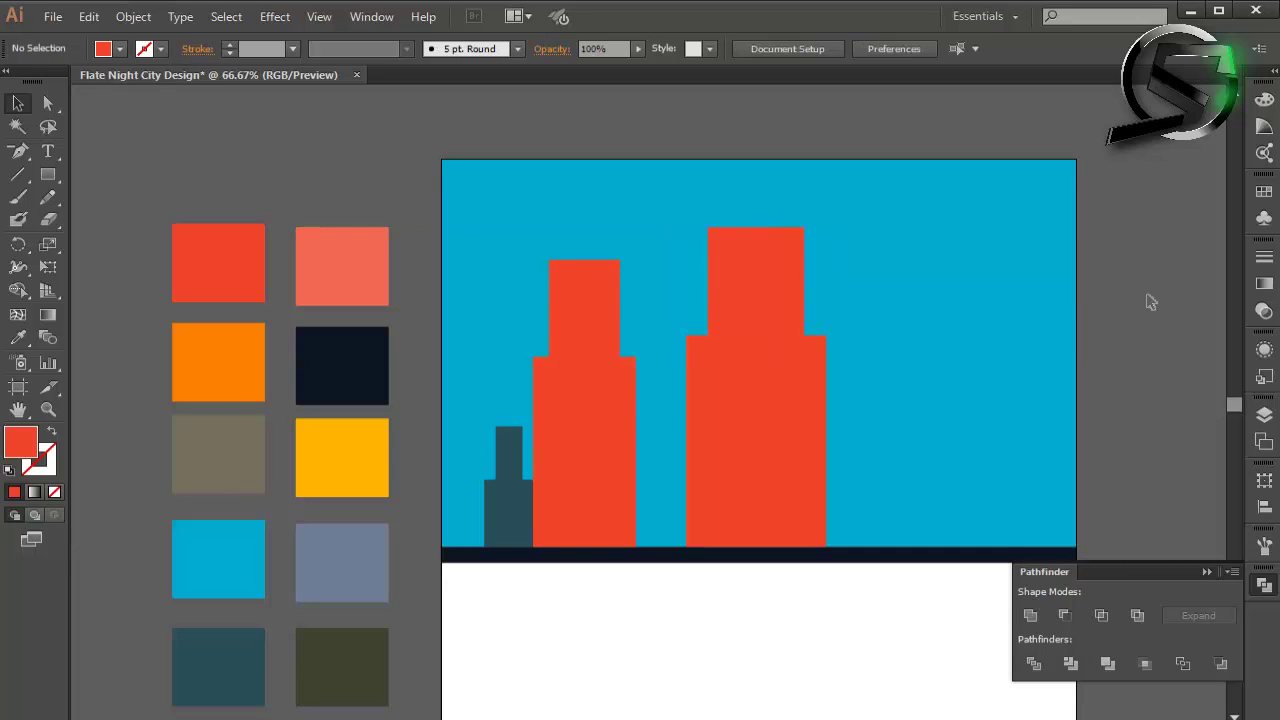
Step: Fill the copied building with the orange swatch colour
click(765, 381)
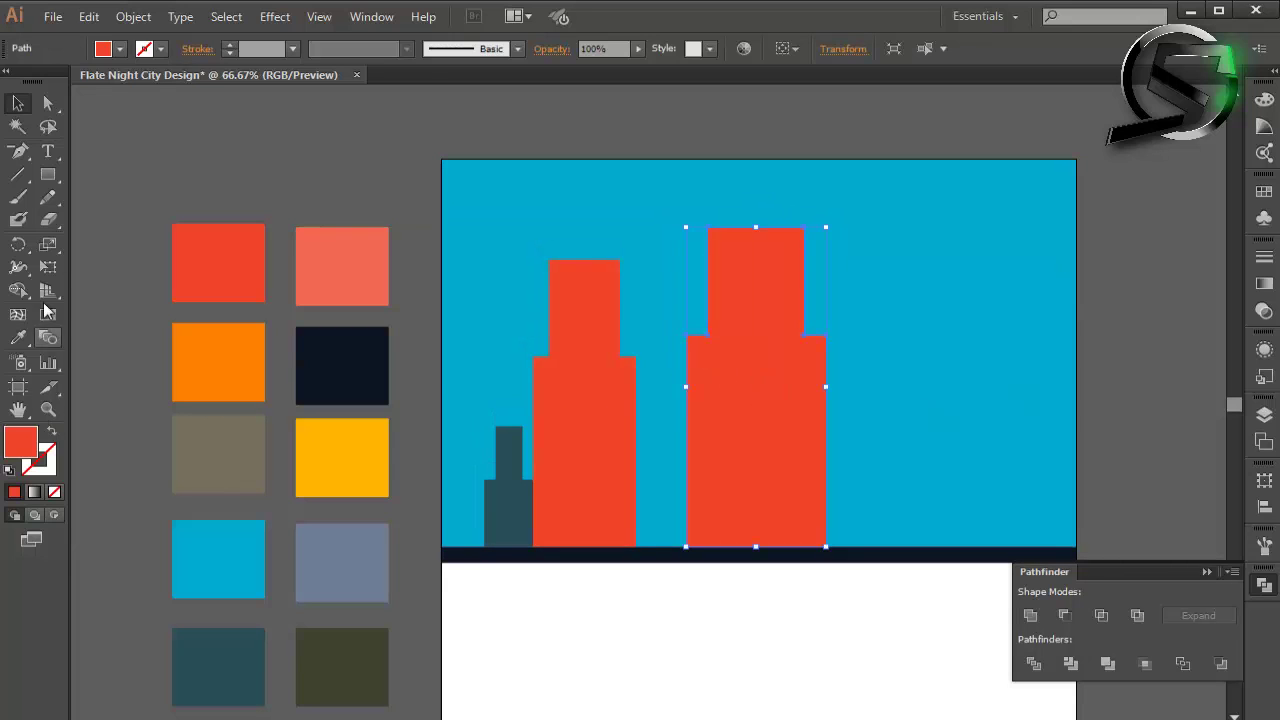
click(18, 337)
click(230, 352)
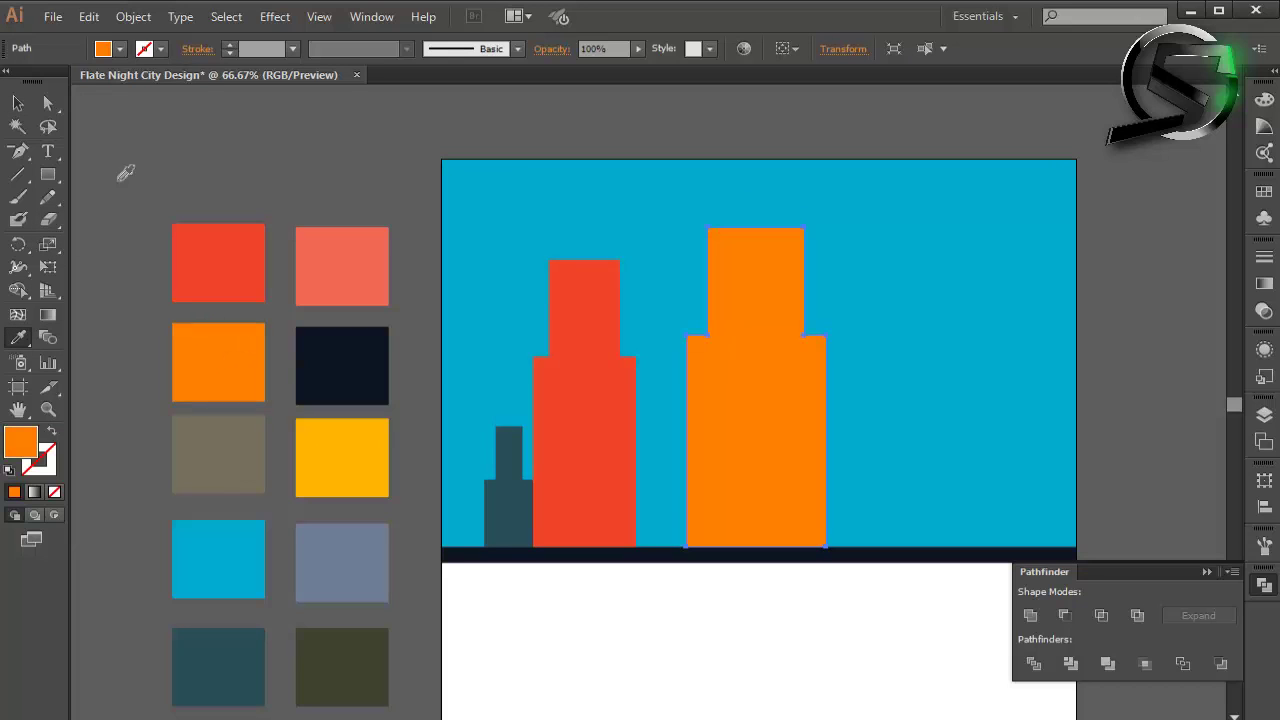
click(18, 103)
click(267, 155)
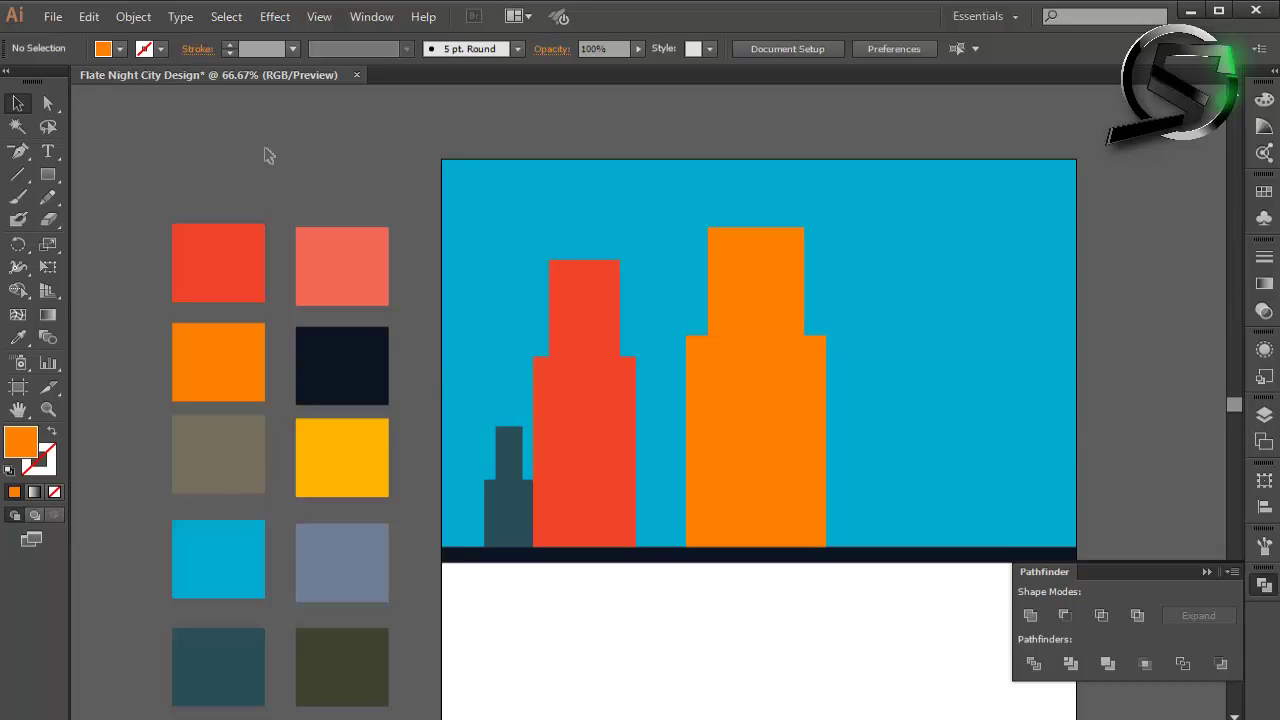
Step: Copy the orange building further right and nudge it down onto the ground strip
click(762, 452)
drag(740, 432, 897, 427)
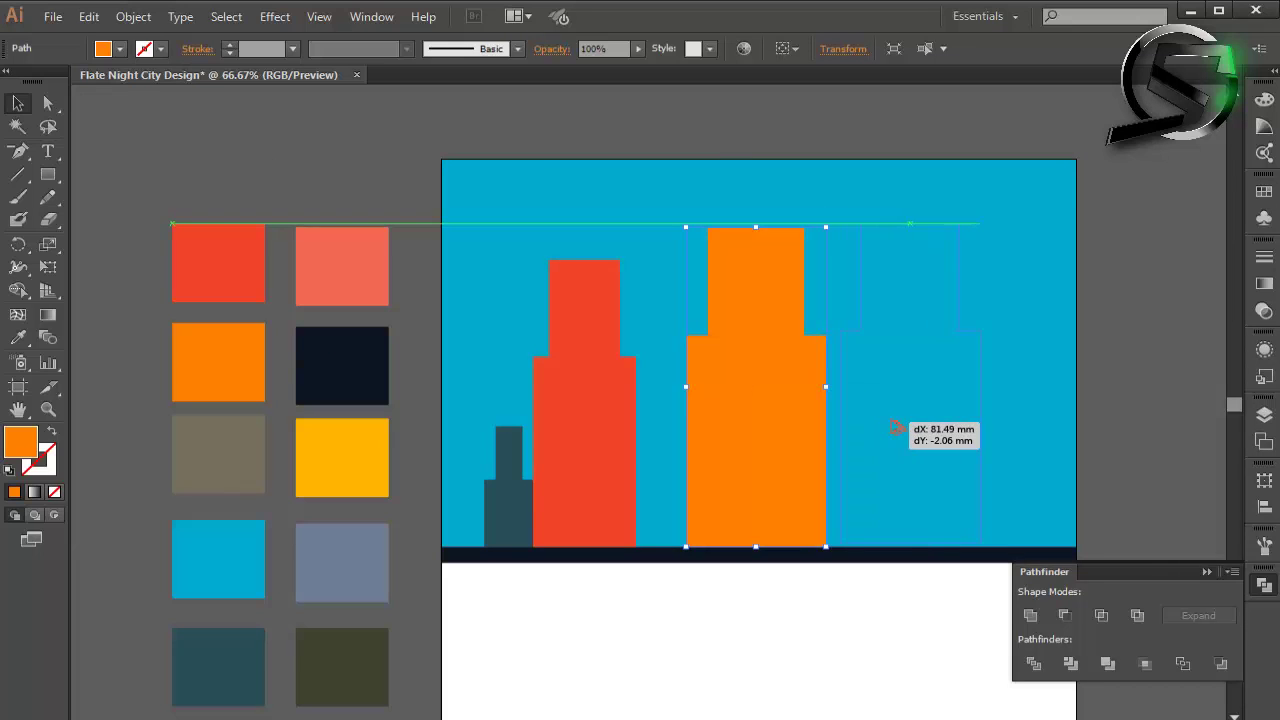
key(shift+Down)
key(Down)
key(Down)
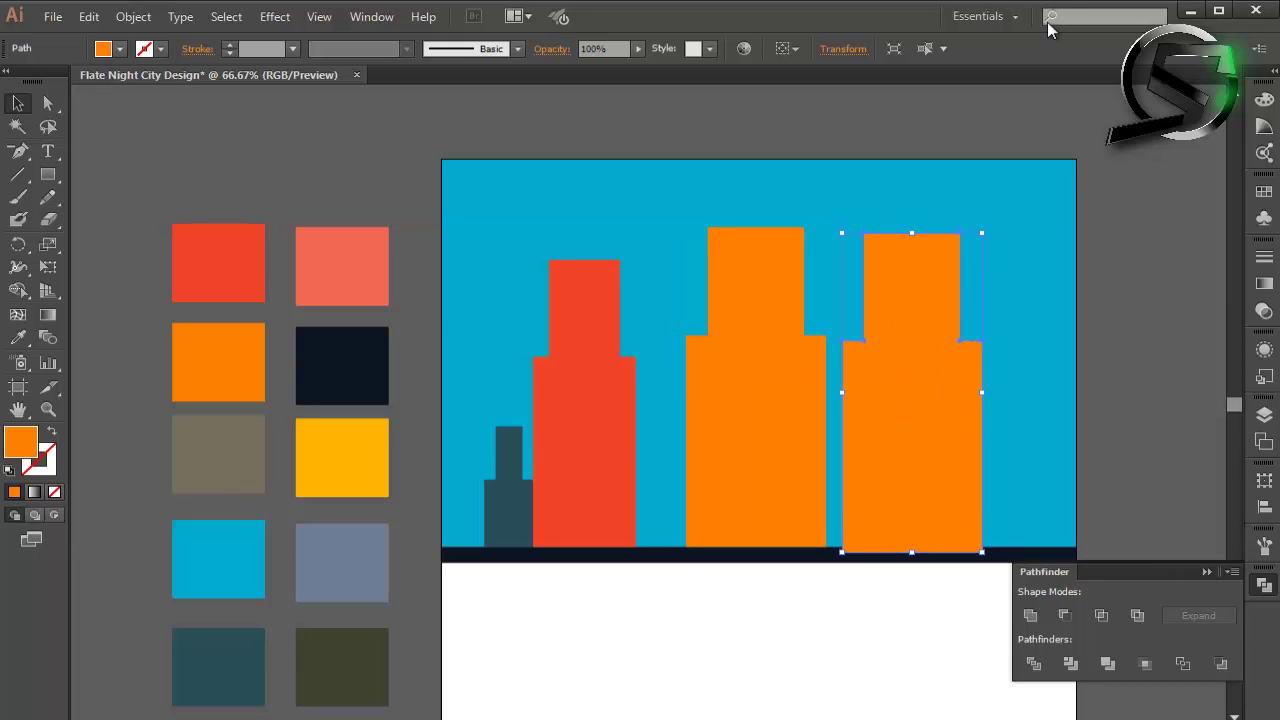
key(Left)
key(Left)
key(Left)
key(Left)
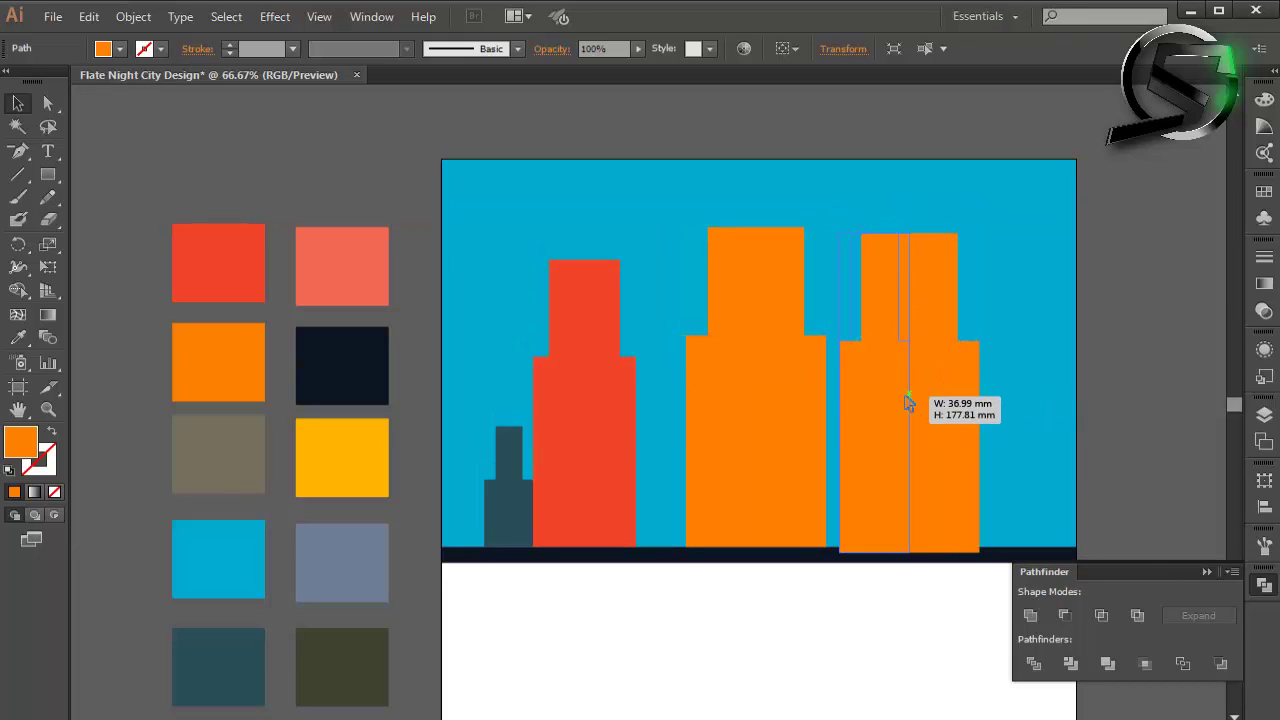
Step: Resize the copy into a narrower, shorter building with the bounding box handles
mouse_move(977, 398)
mouse_down()
mouse_move(908, 398)
mouse_move(883, 362)
mouse_up()
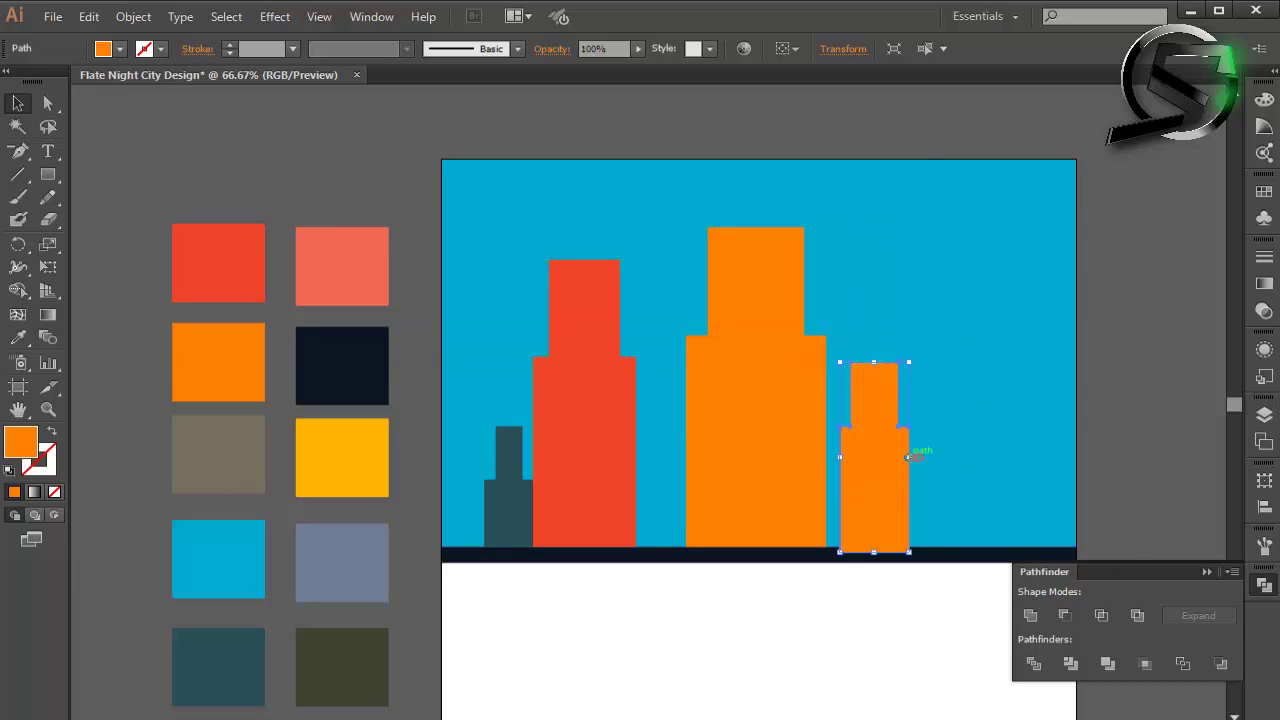
drag(908, 457, 925, 457)
drag(883, 362, 884, 347)
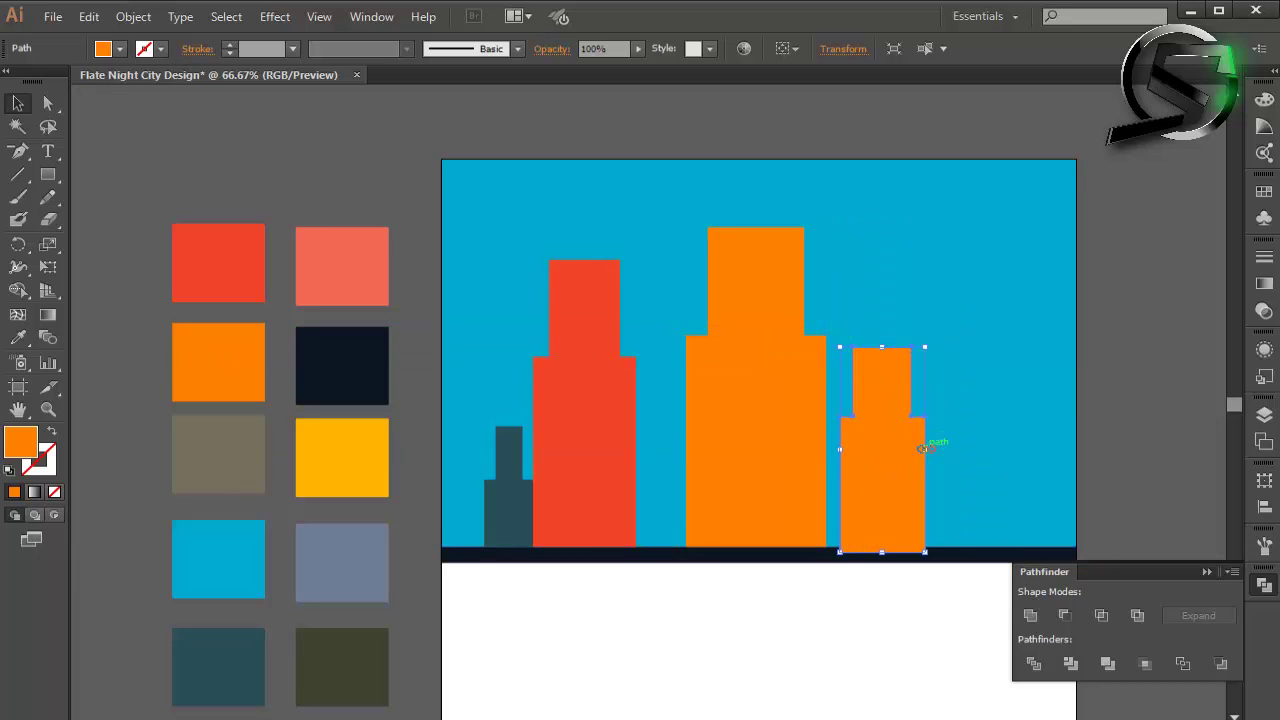
drag(924, 457, 938, 451)
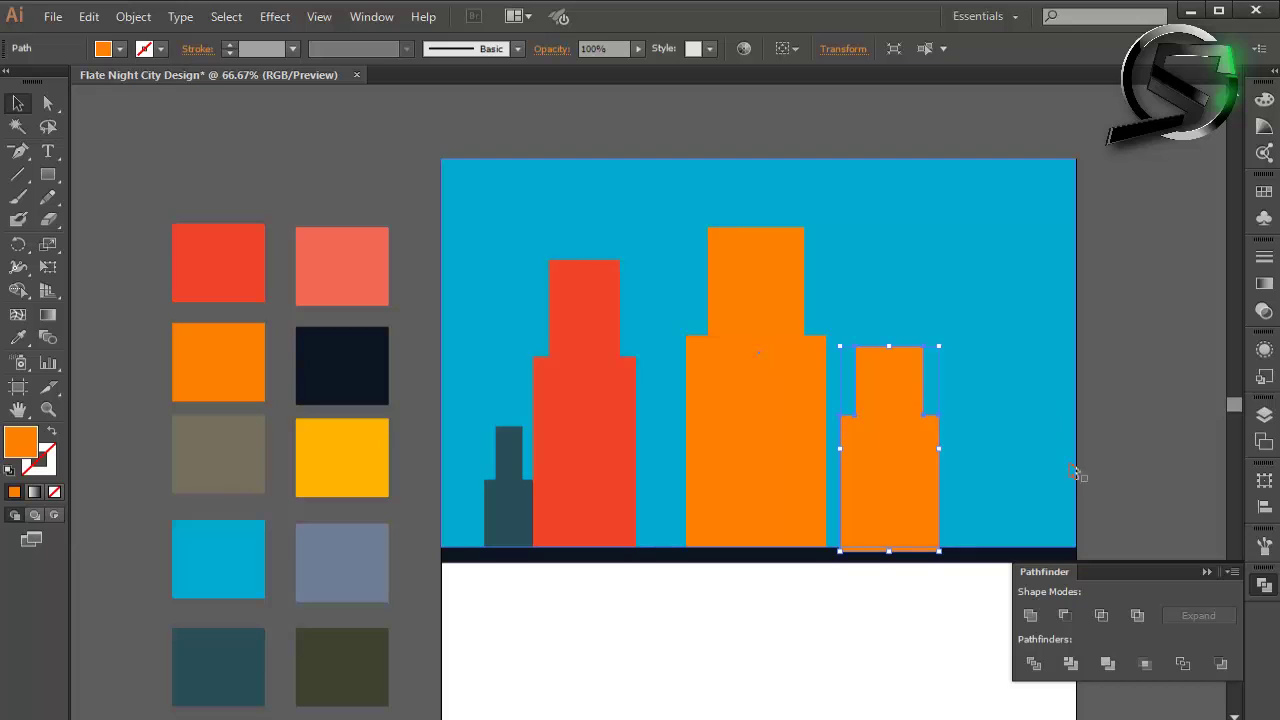
click(1137, 432)
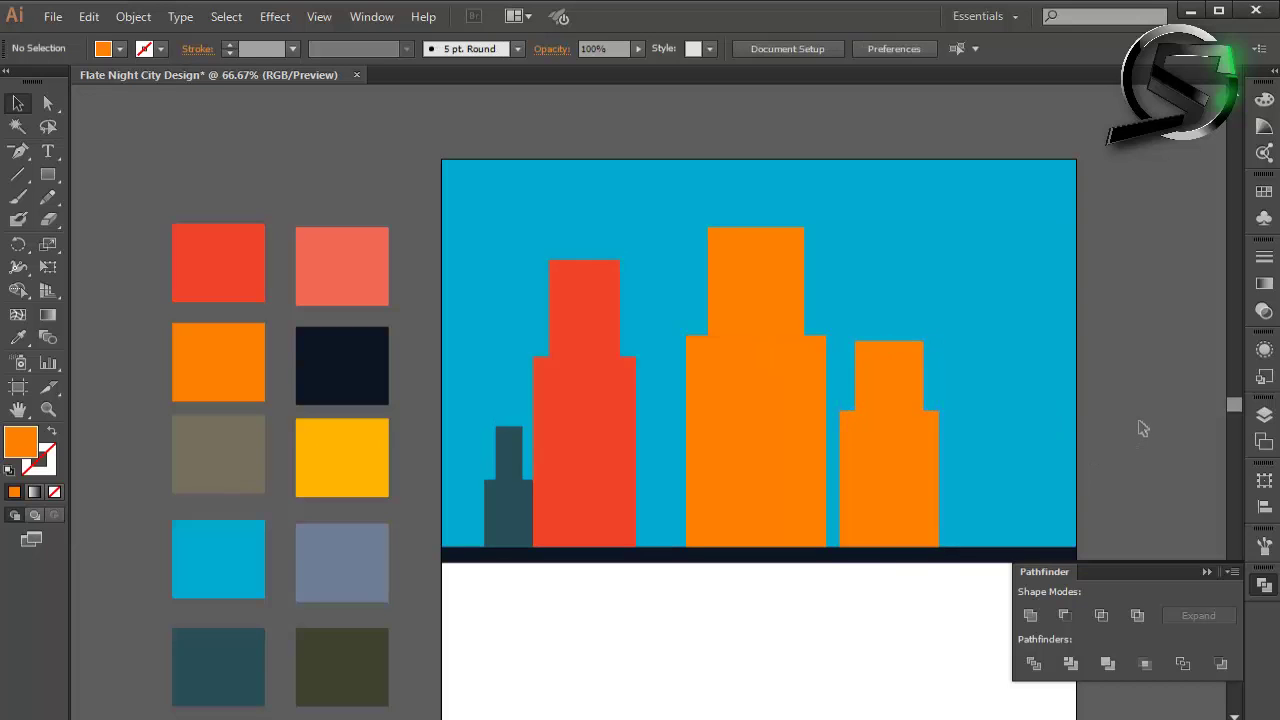
click(871, 414)
click(1108, 268)
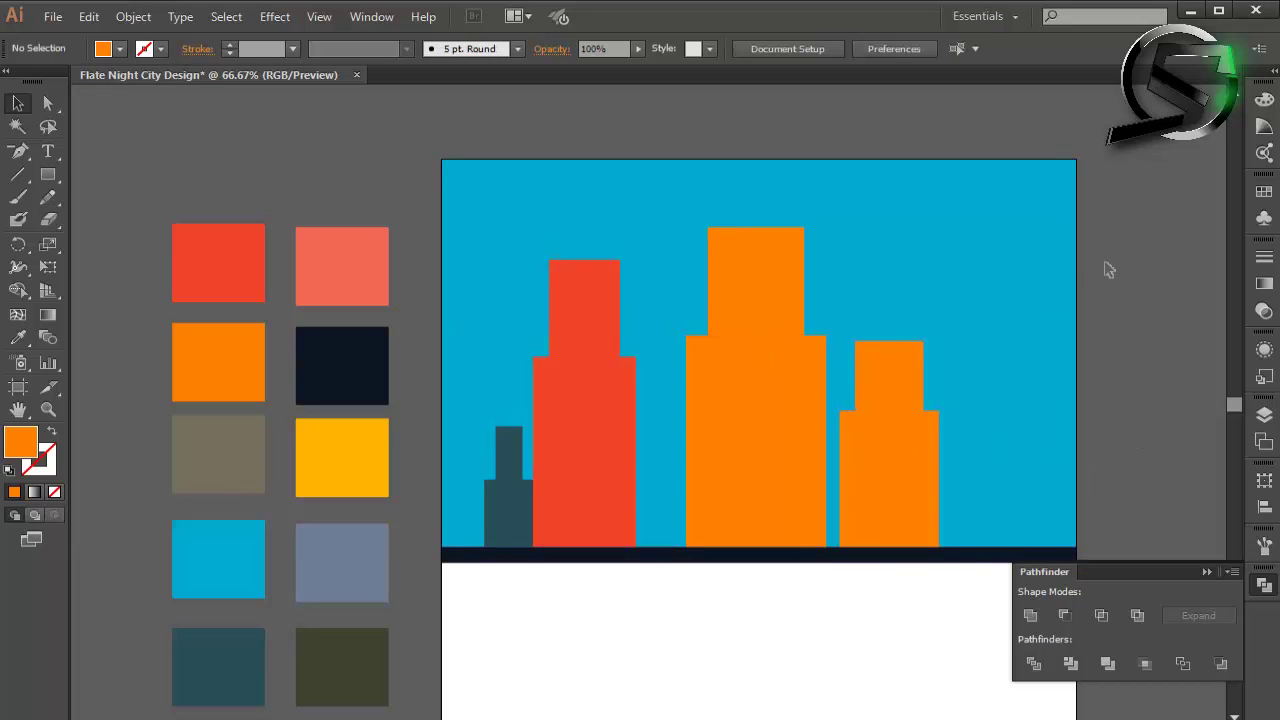
click(47, 174)
Step: Draw a narrow spire block on top of the small orange building and adjust its height
drag(875, 262, 906, 341)
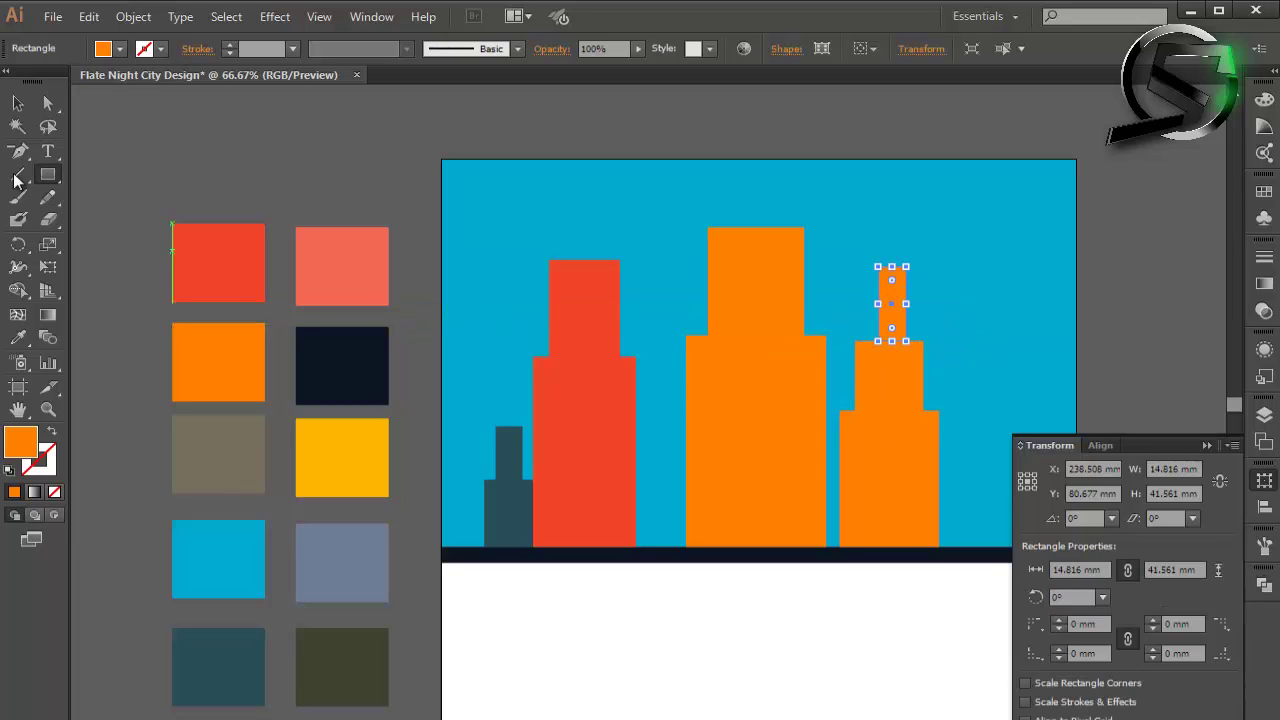
click(17, 103)
drag(890, 262, 890, 274)
click(1135, 250)
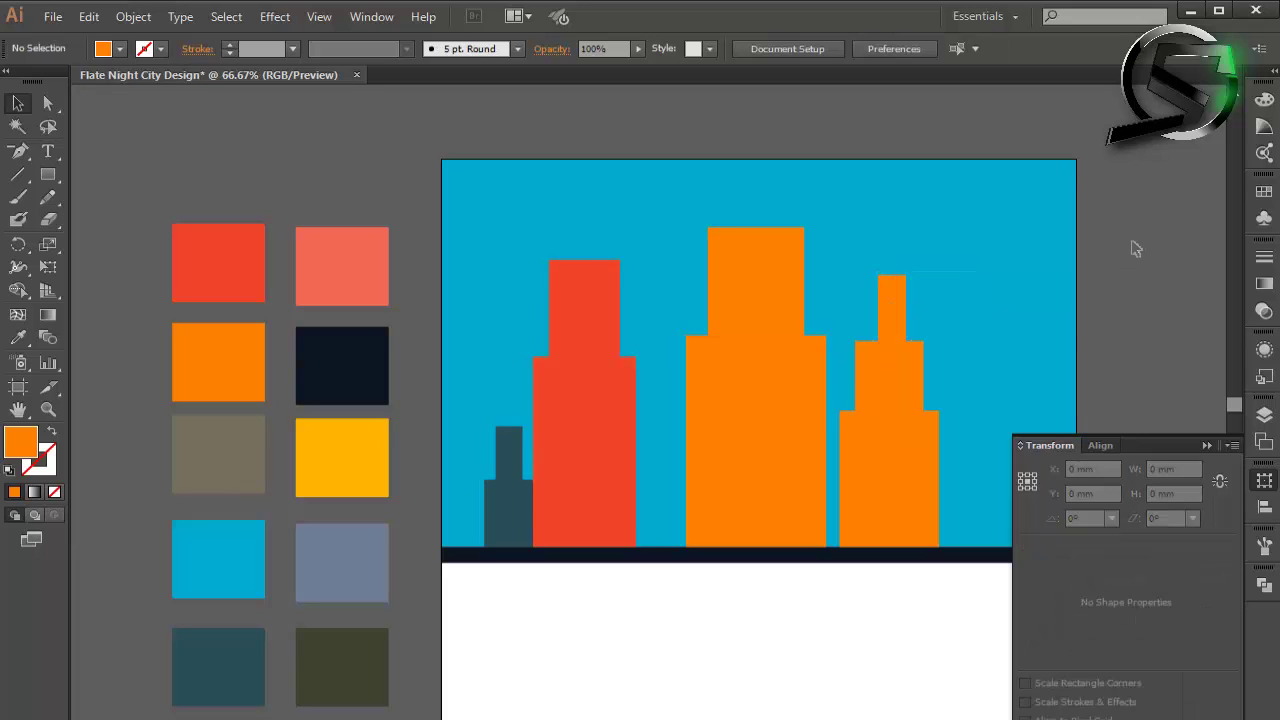
click(1207, 445)
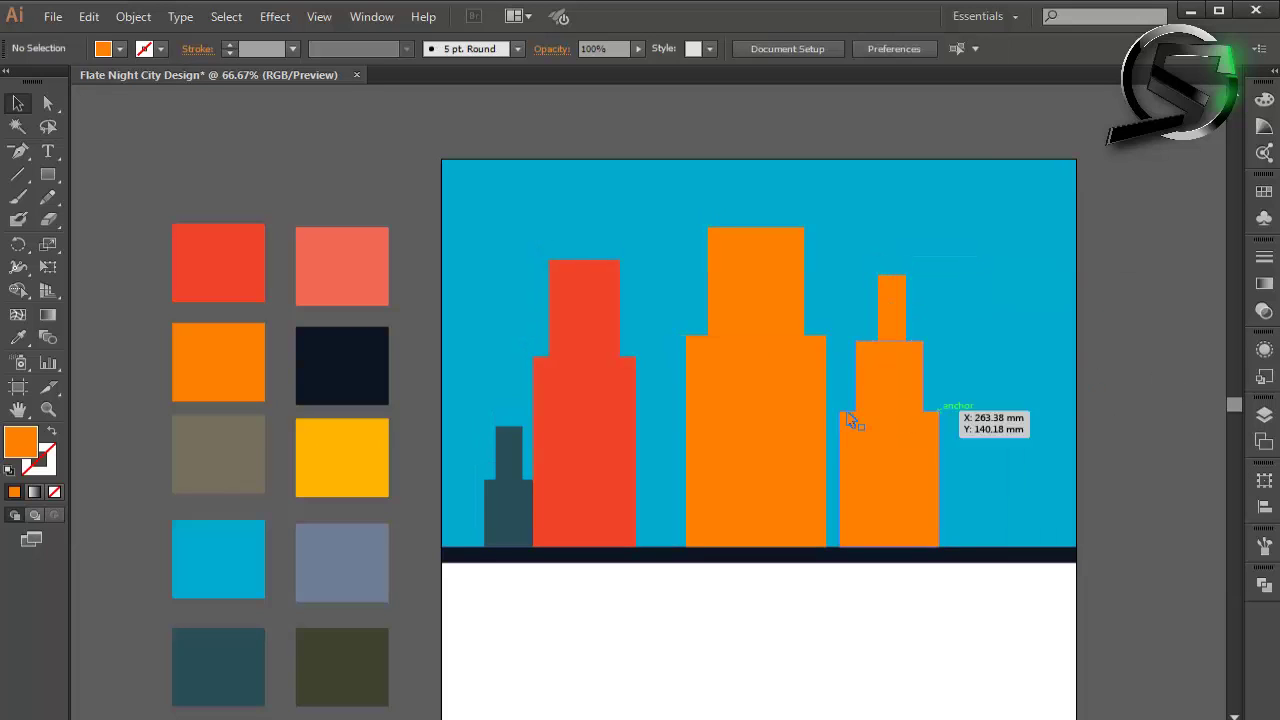
Step: Nudge the tall middle orange building two steps to the left
click(712, 415)
key(Left)
key(Left)
key(Left)
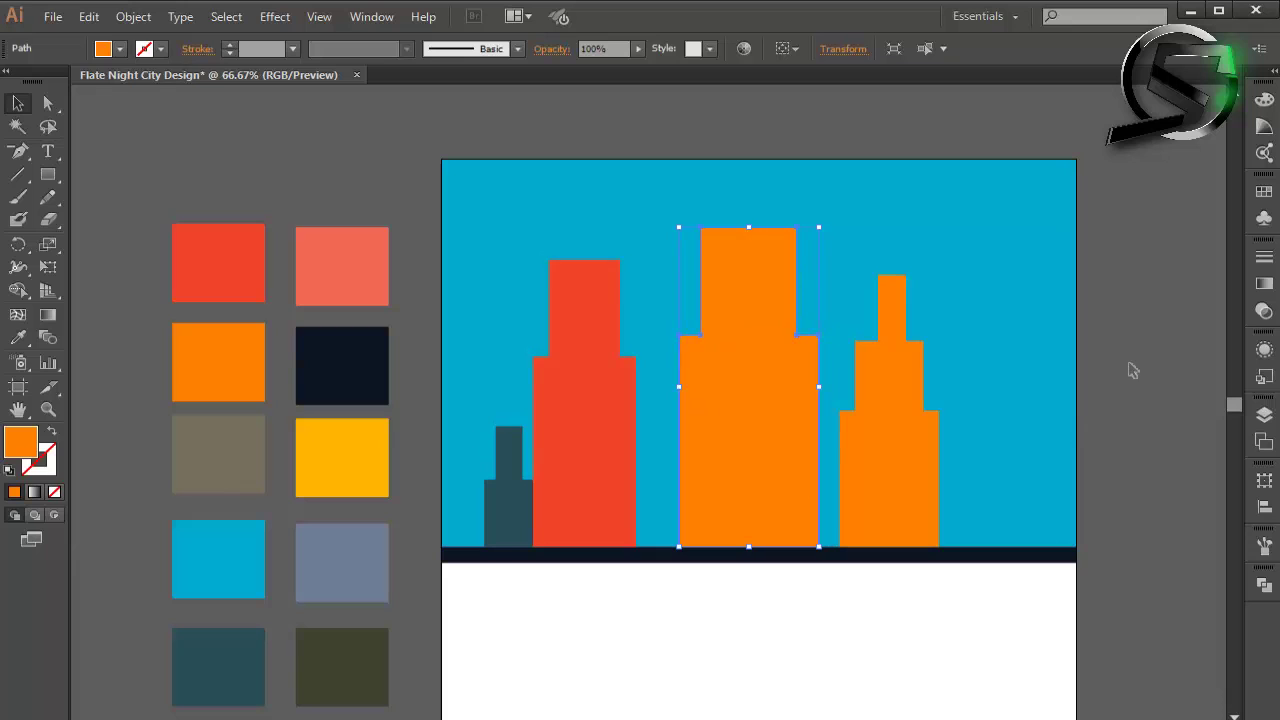
key(Left)
key(Left)
key(Left)
key(Left)
key(Left)
key(Left)
key(Left)
key(Left)
key(Left)
click(1030, 395)
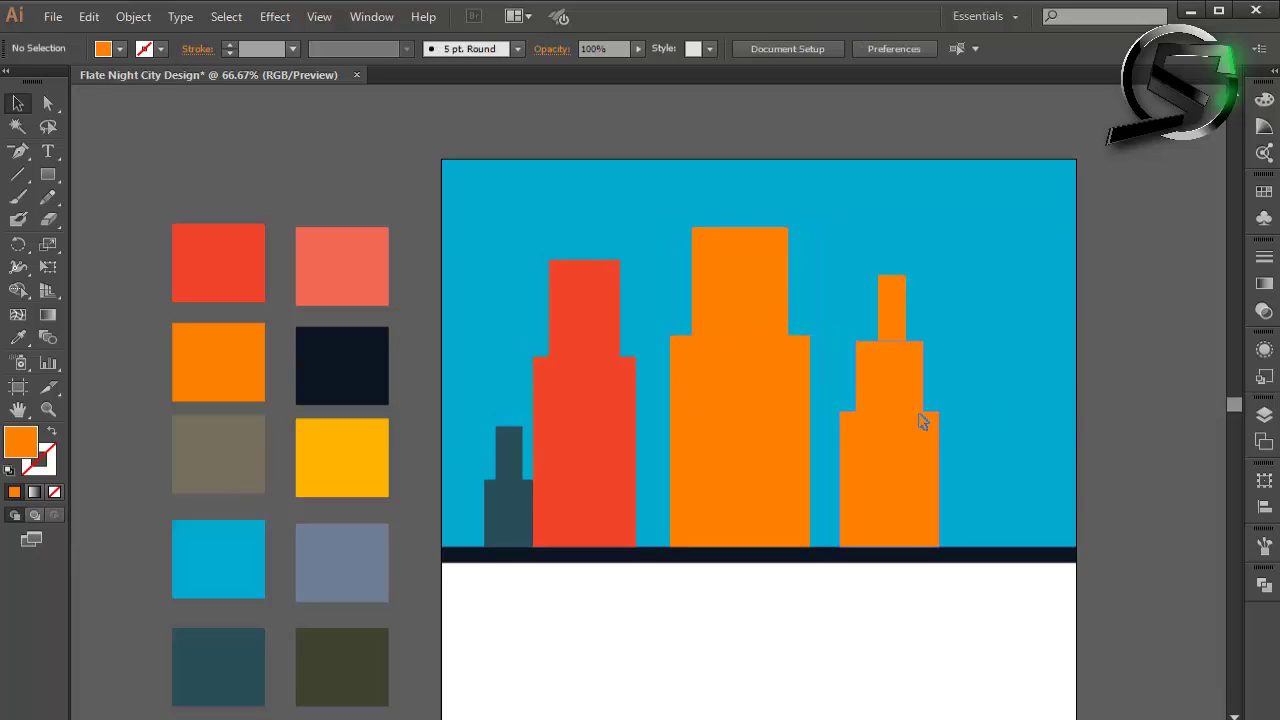
Step: Unite the small building and its spire block into one shape with Pathfinder
click(923, 423)
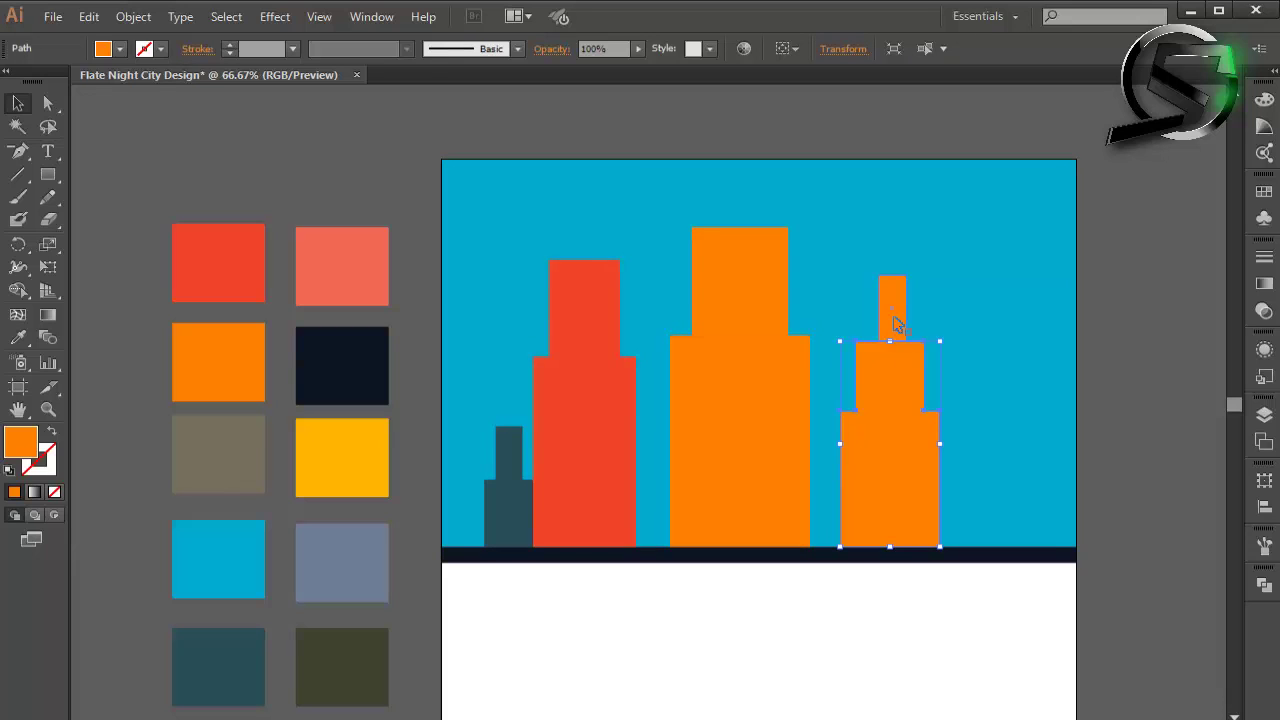
shift+click(896, 323)
click(1263, 587)
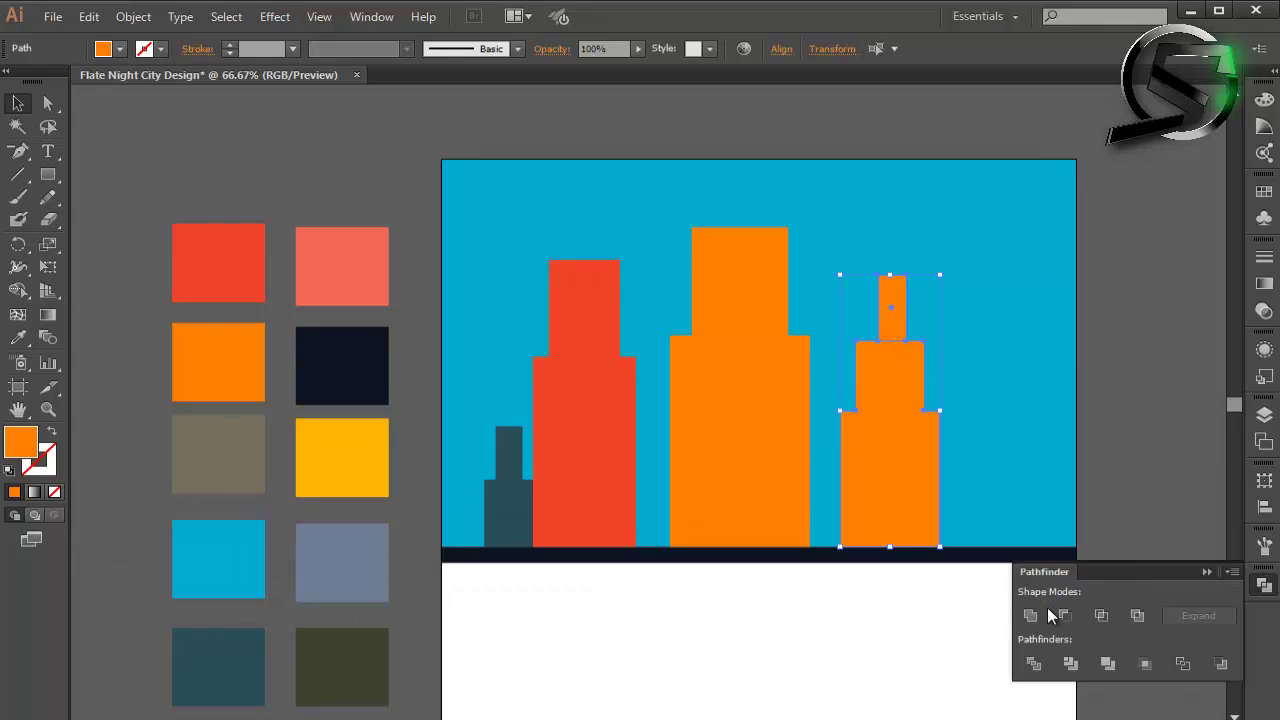
click(1161, 404)
click(1160, 450)
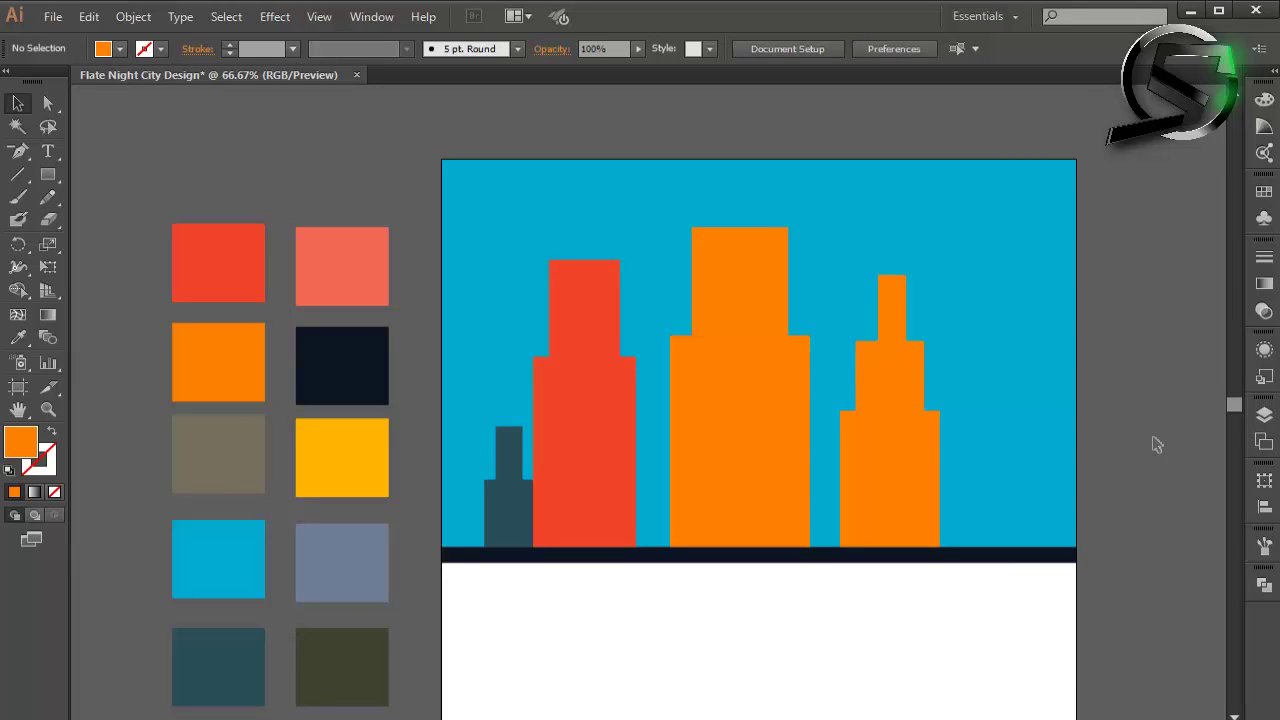
click(605, 420)
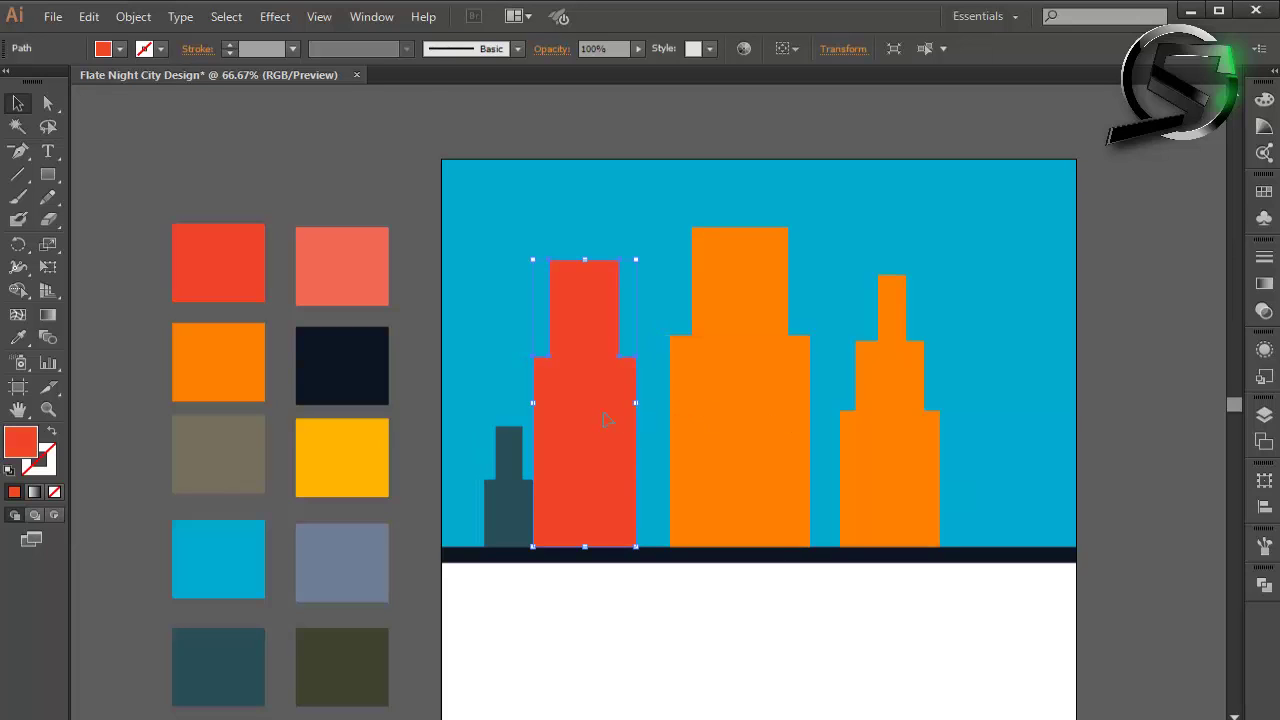
Step: Group the red and teal buildings and make a vertically reflected copy with Reflect
shift+click(501, 498)
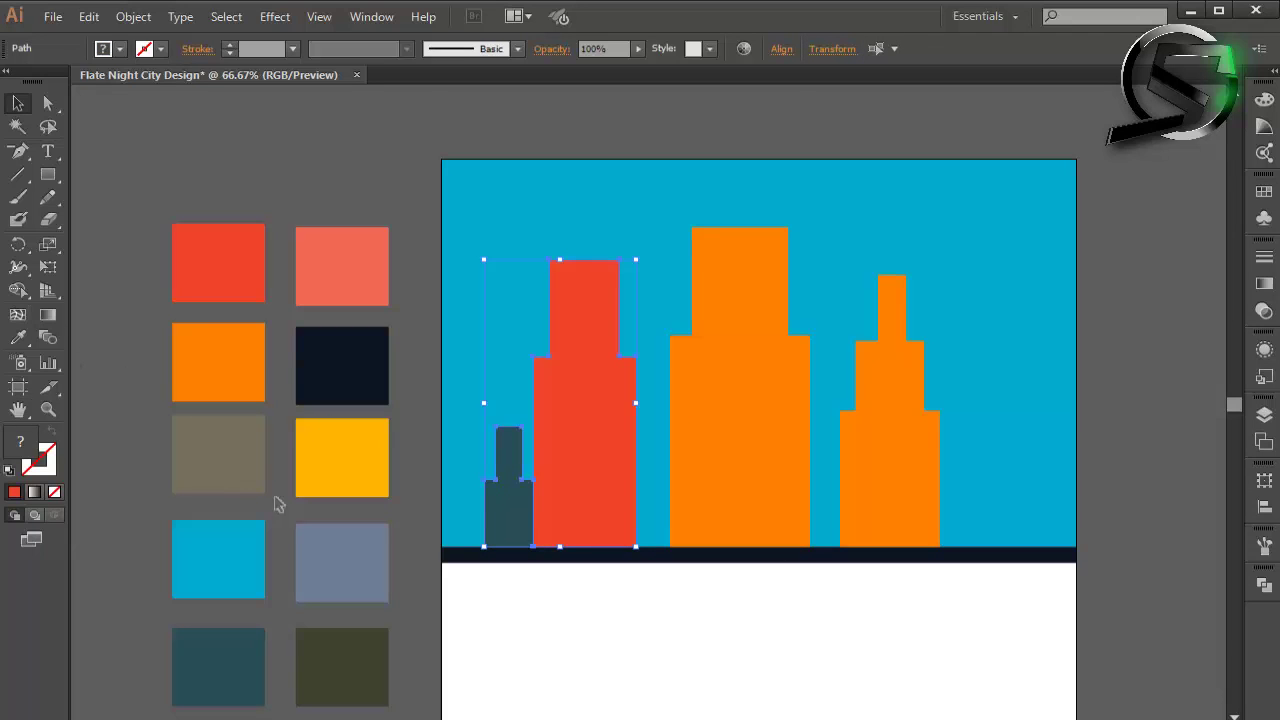
key(ctrl+g)
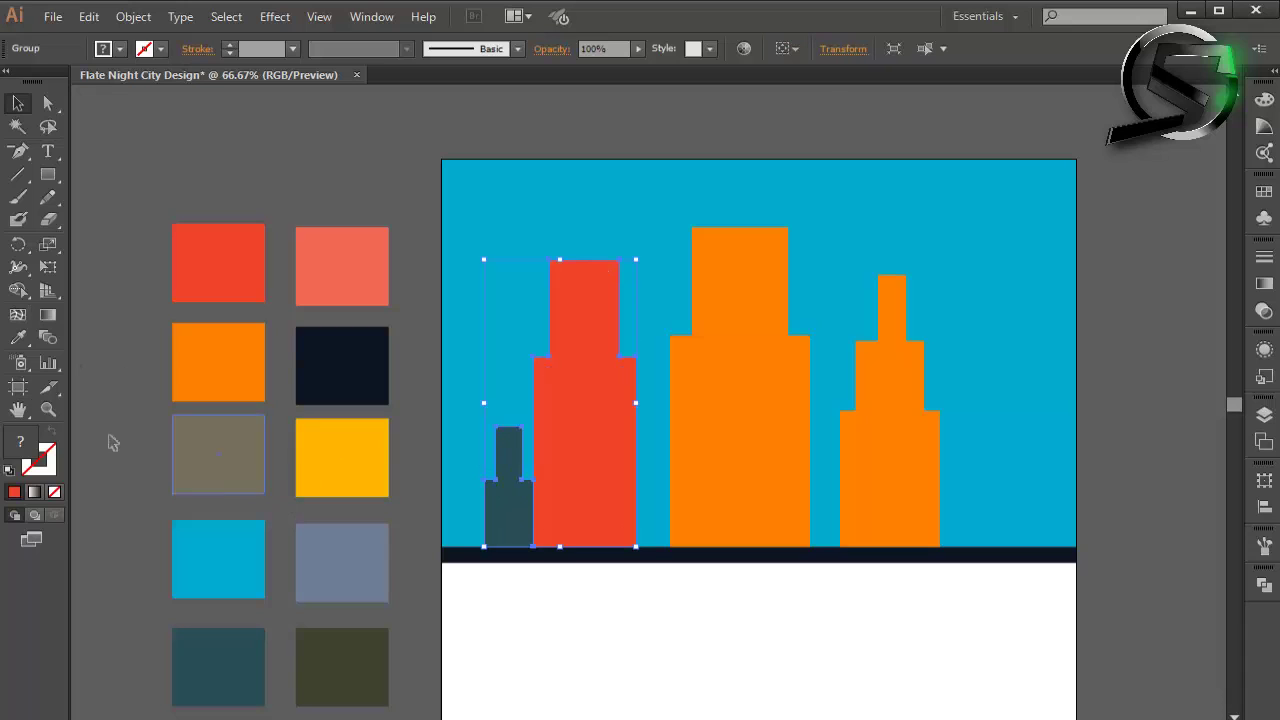
drag(18, 245, 85, 281)
double_click(18, 244)
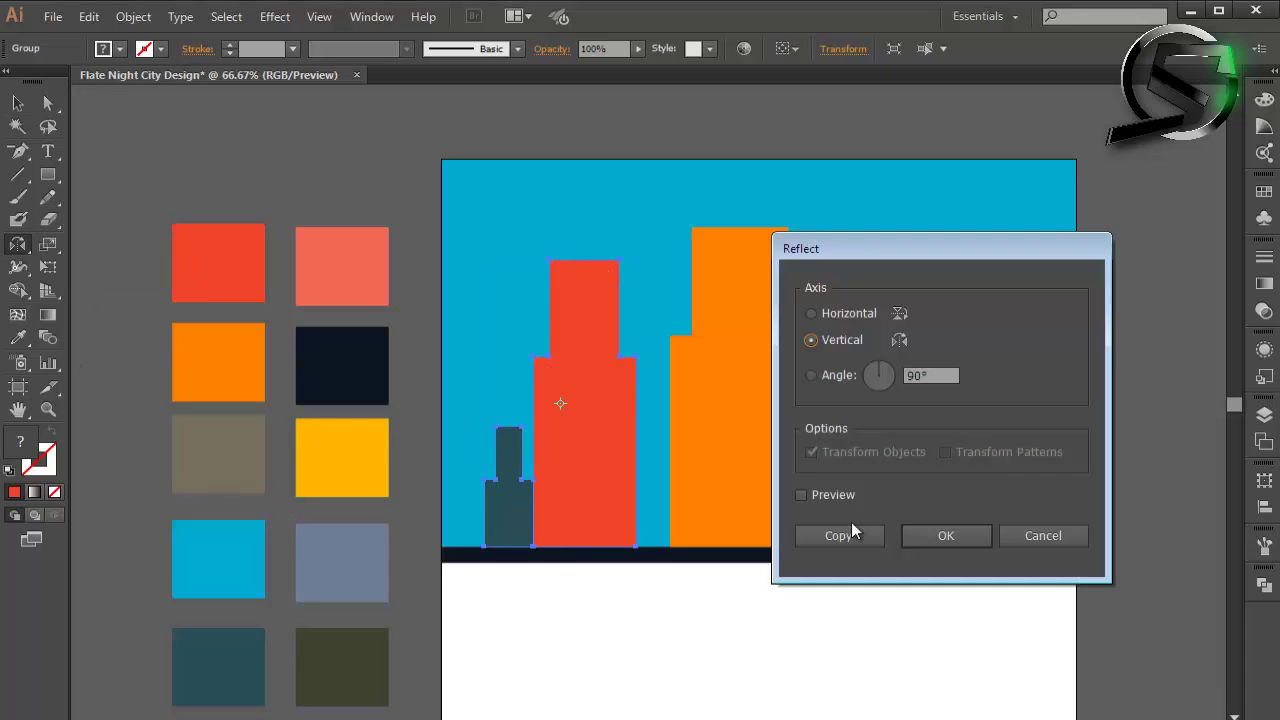
click(849, 490)
click(849, 543)
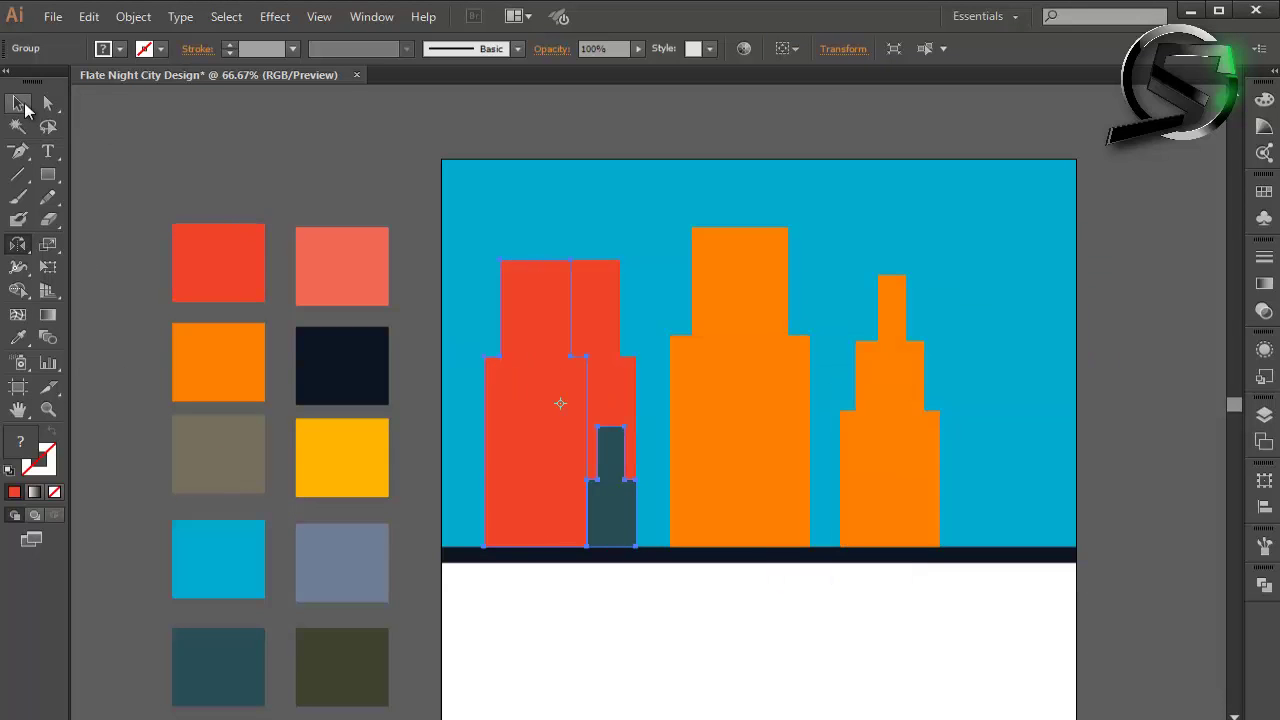
Step: Move the mirrored copy to the right edge, then scale all buildings down onto the strip
click(18, 103)
drag(520, 468, 975, 465)
shift+click(594, 449)
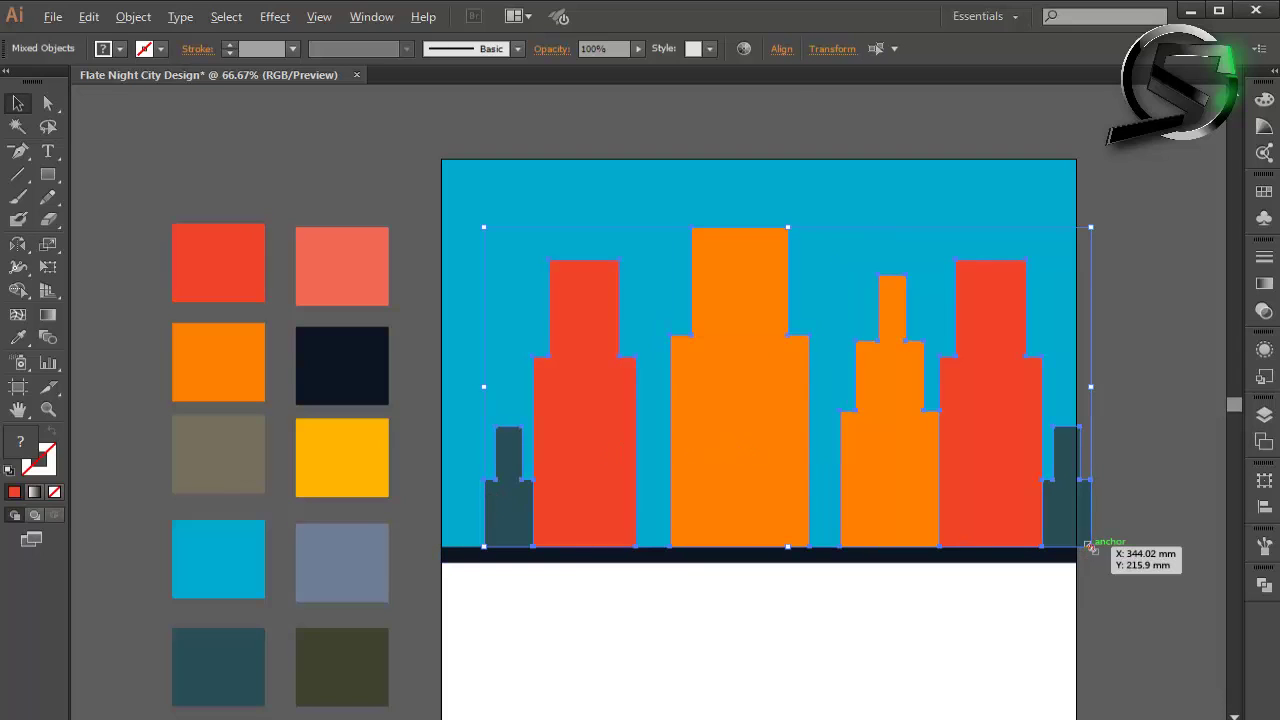
drag(1090, 547, 1040, 520)
drag(940, 448, 913, 488)
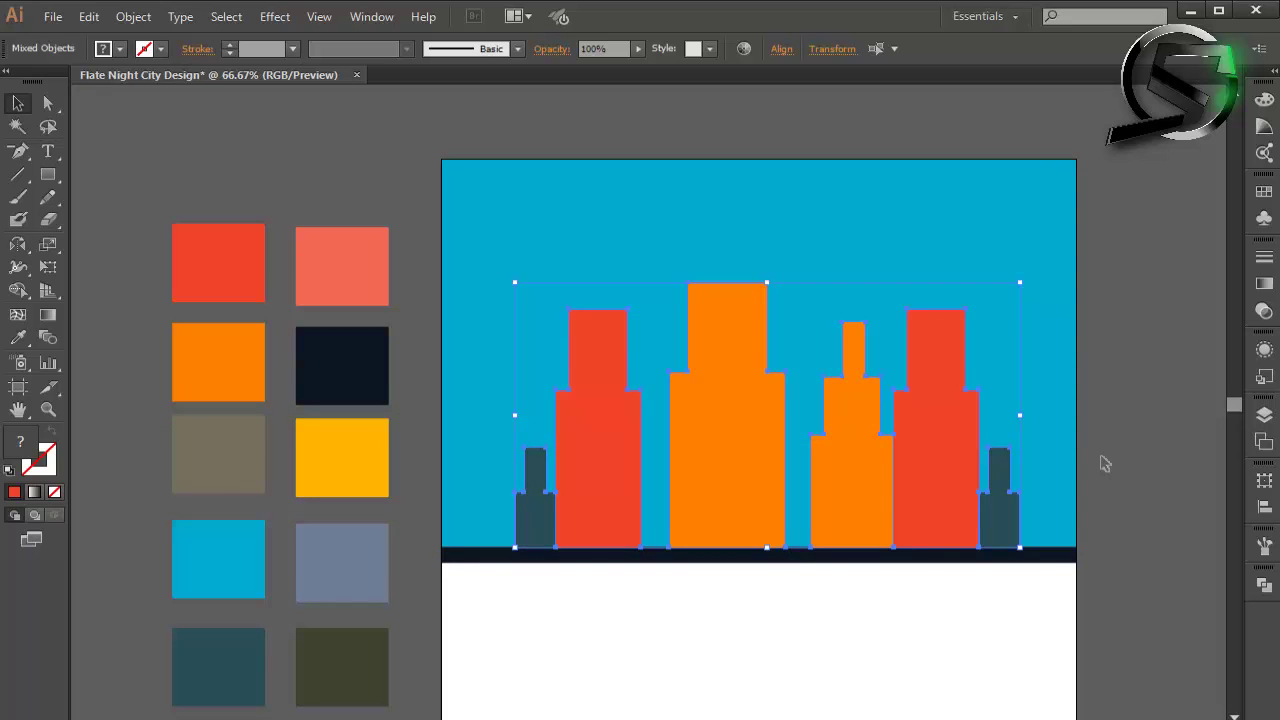
Step: Nudge the right red-and-teal building group right and the stepped orange building left
click(1145, 432)
click(735, 445)
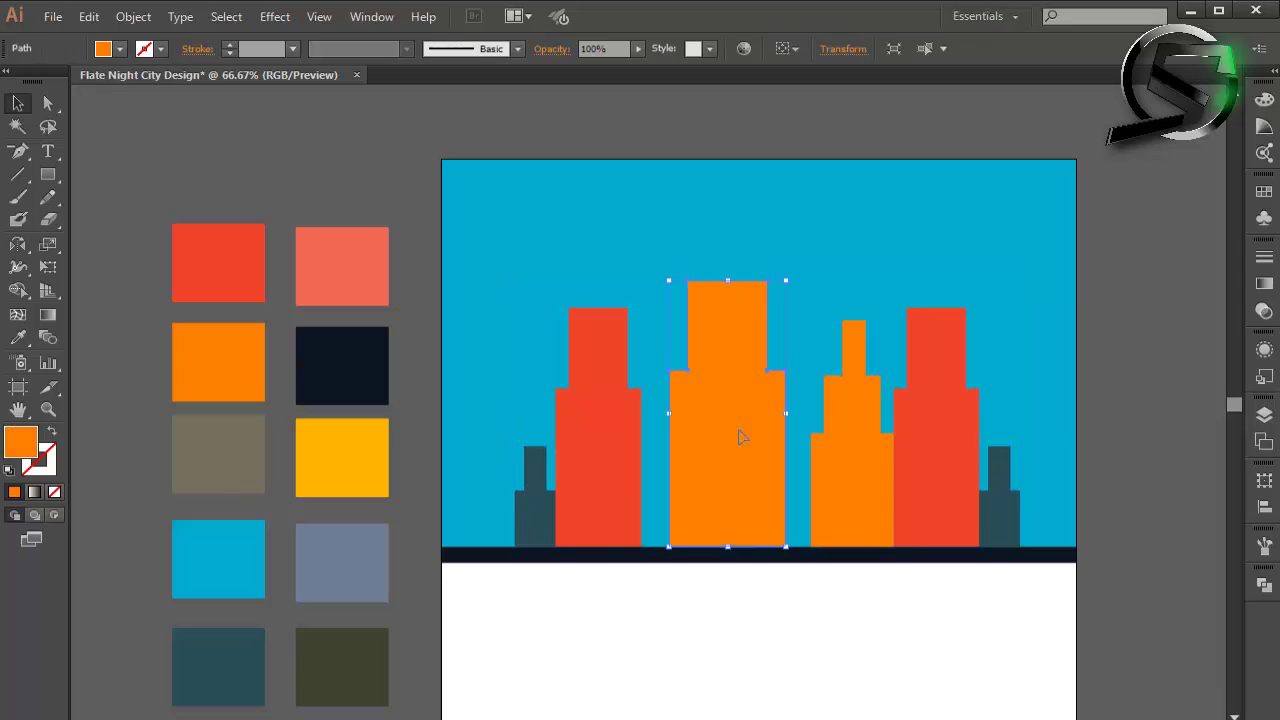
click(1117, 371)
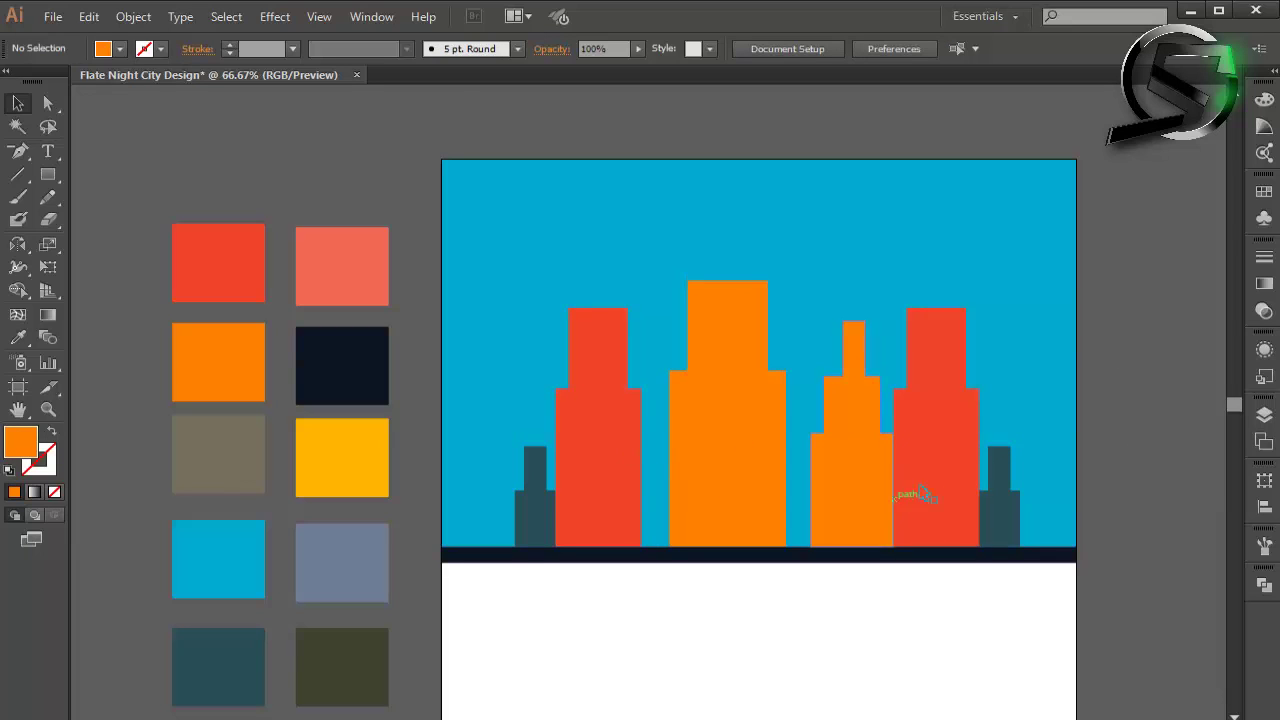
click(928, 484)
key(Right)
key(Right)
key(Right)
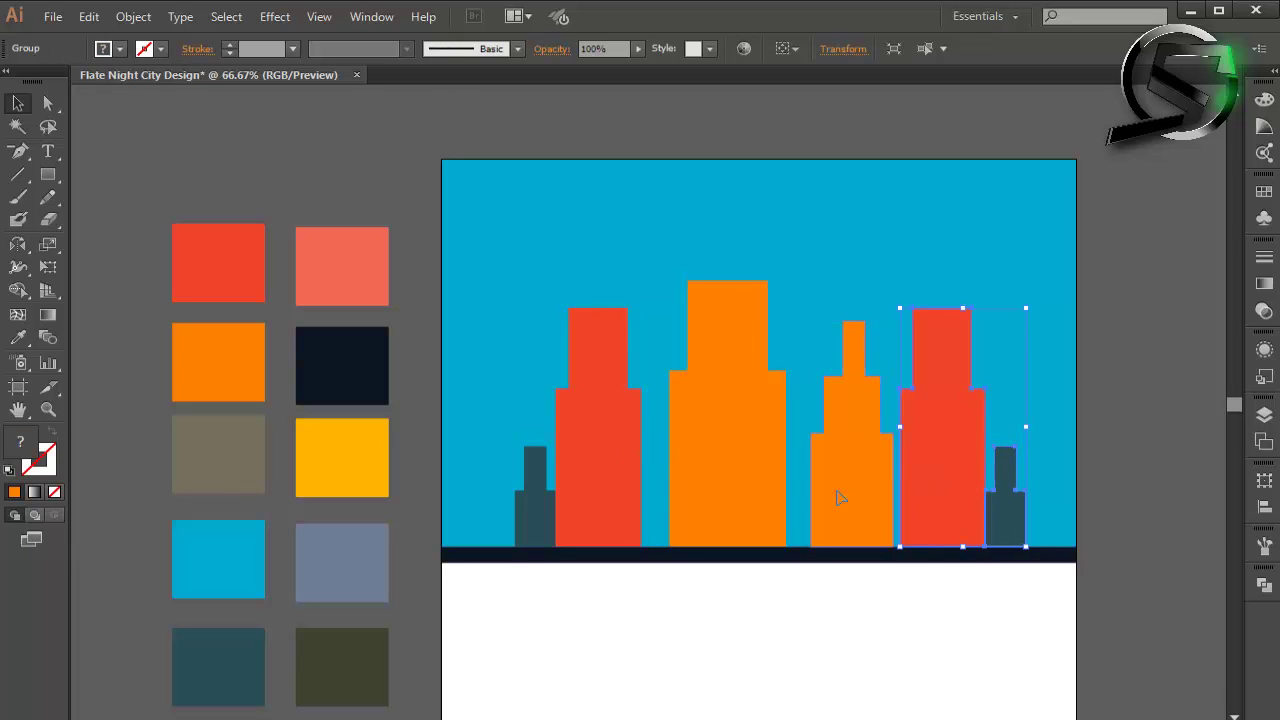
click(837, 500)
key(Left)
key(Left)
key(Left)
key(Left)
key(Left)
key(Left)
key(Left)
key(Left)
key(Left)
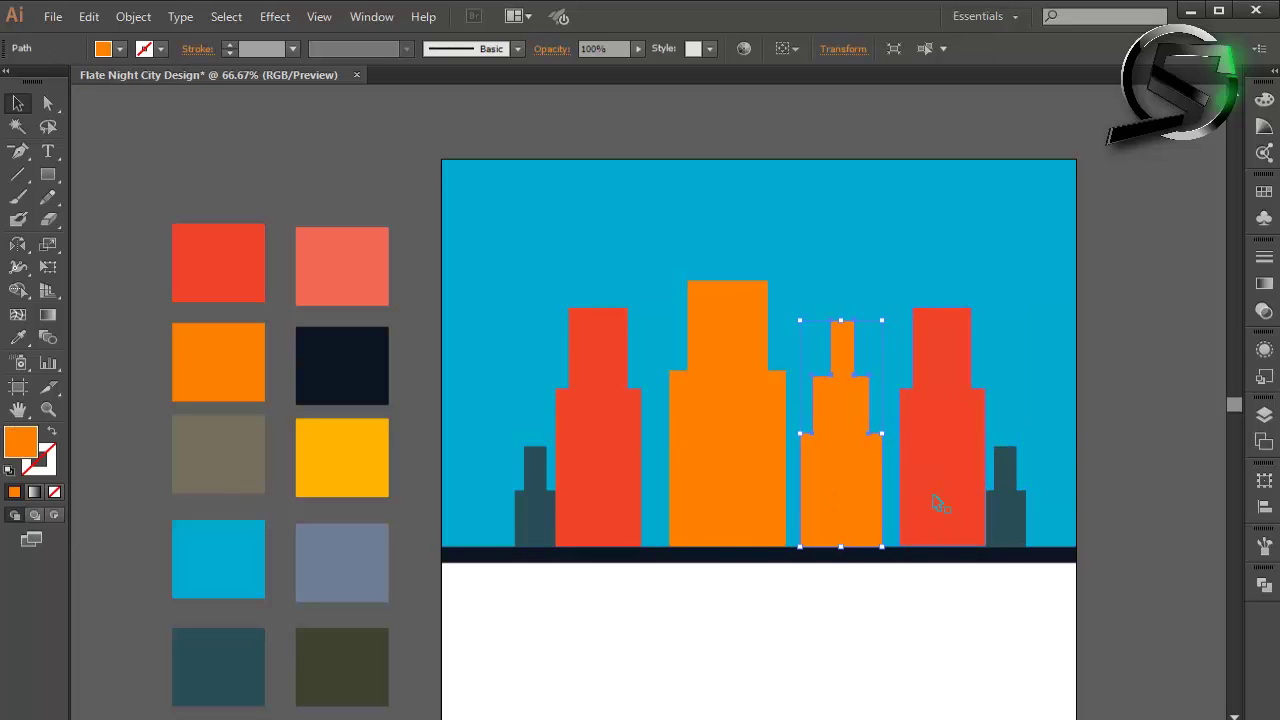
Step: Nudge the red group, stepped orange building and central orange tower further right
click(935, 503)
key(Right)
key(Right)
key(Right)
key(Right)
key(Right)
key(Right)
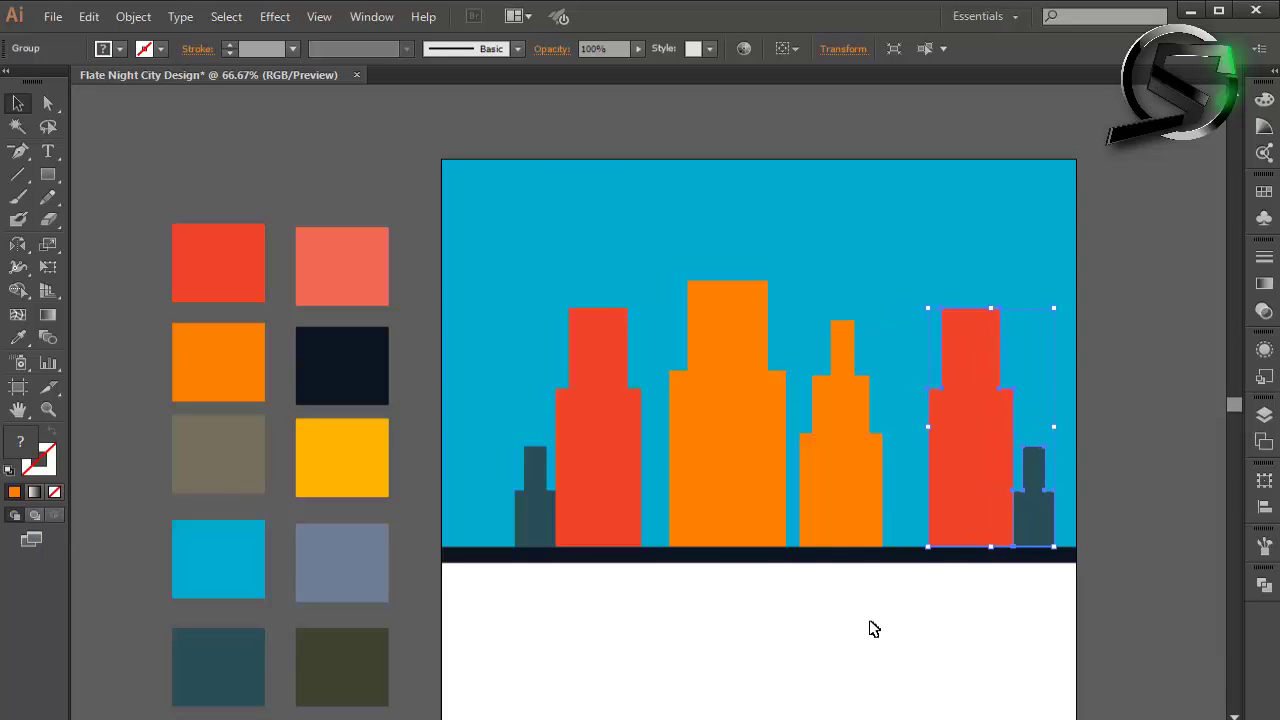
key(Right)
key(Right)
key(Right)
key(Right)
key(Right)
key(Right)
key(Right)
key(Right)
key(Right)
click(823, 529)
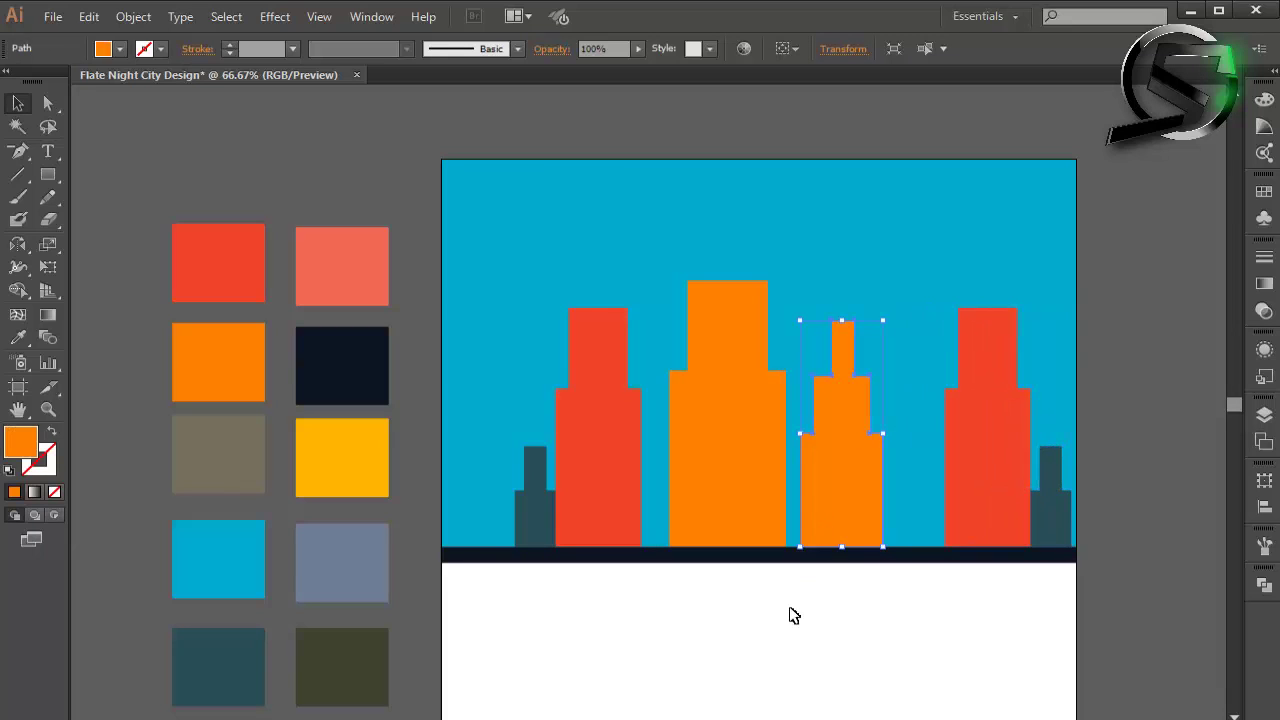
key(Right)
key(Right)
key(Right)
key(Right)
key(Right)
key(Right)
key(Right)
key(Right)
key(Right)
key(Right)
key(Right)
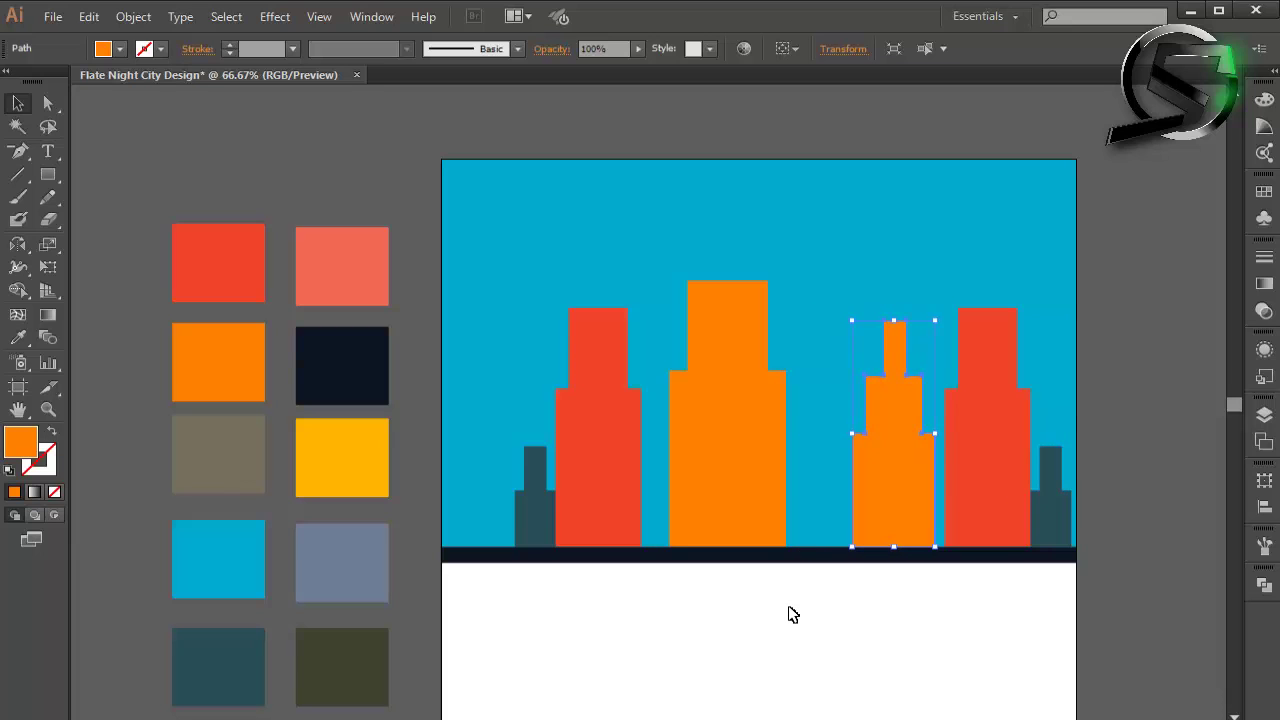
click(728, 465)
key(Right)
key(Right)
key(Right)
key(Right)
key(Right)
key(Right)
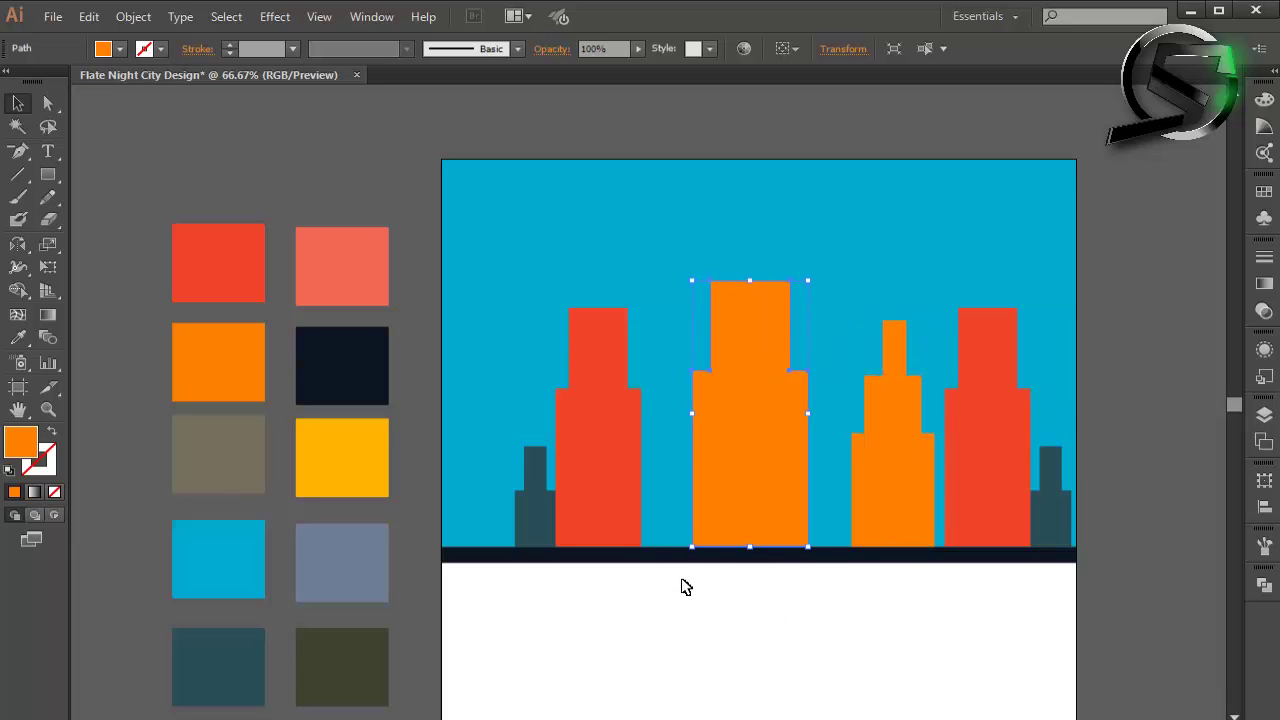
key(Right)
key(Right)
key(Right)
key(Right)
key(Right)
key(Right)
key(Right)
key(Right)
key(Right)
Step: Stretch the central orange tower taller by dragging its top edge upward
click(598, 450)
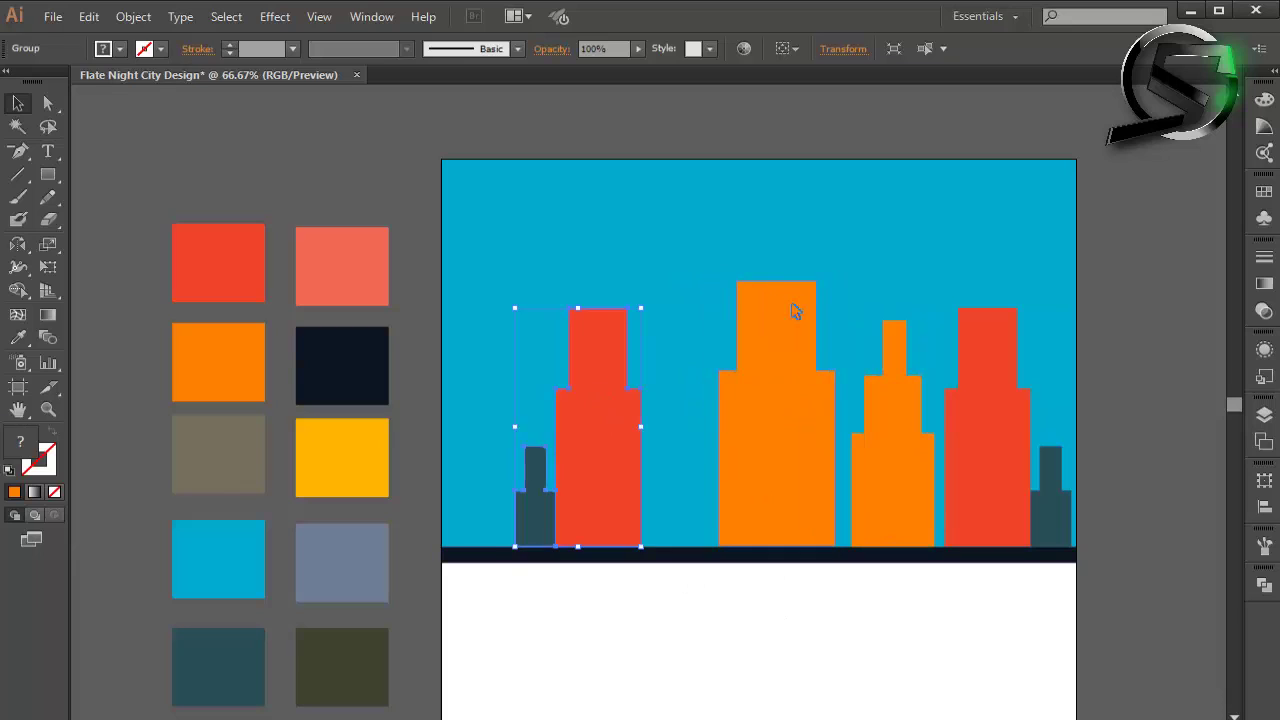
click(790, 300)
drag(776, 281, 777, 266)
click(1110, 318)
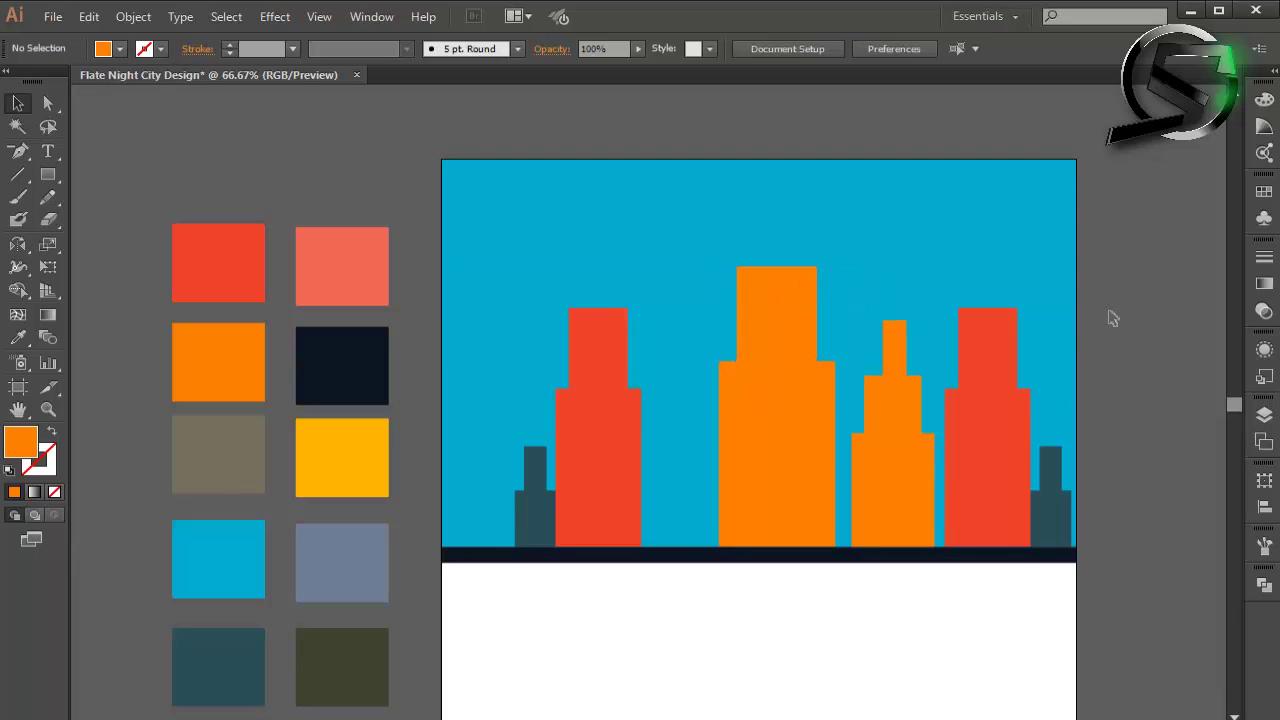
click(872, 467)
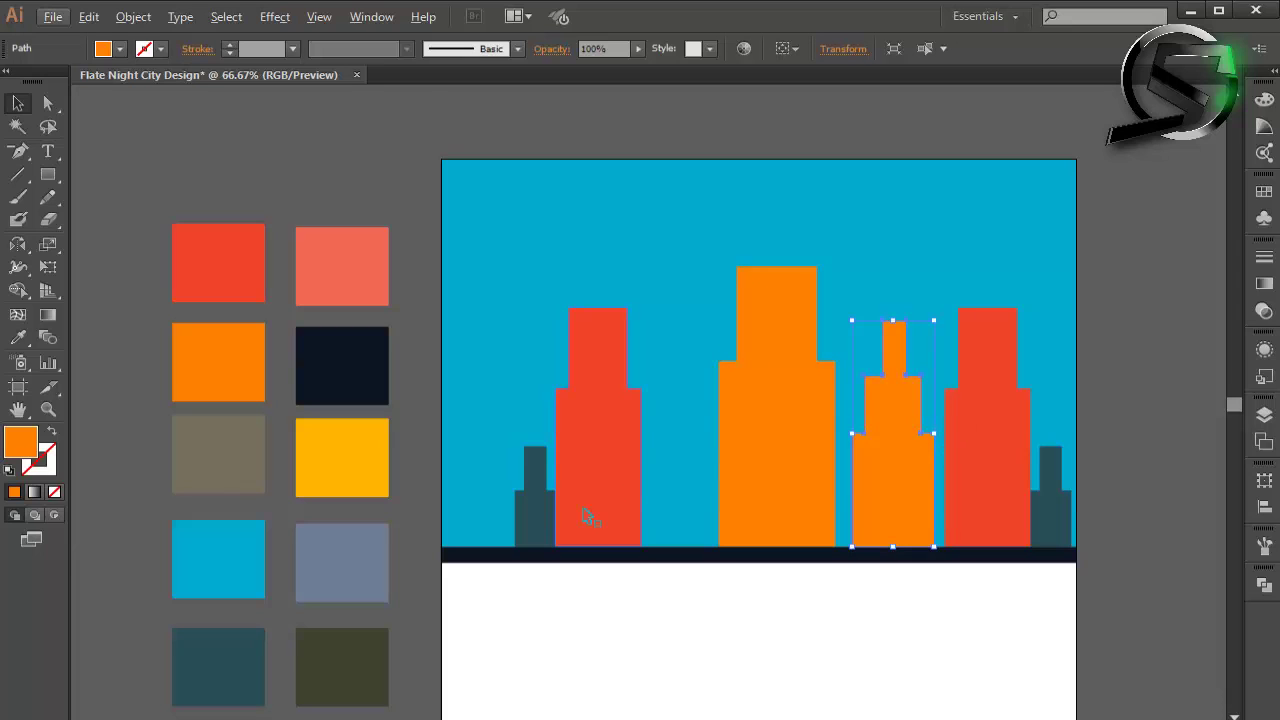
Step: Shift the left red-and-teal group left and add a smaller stepped orange copy beside the tower
drag(588, 516, 556, 516)
drag(908, 503, 659, 487)
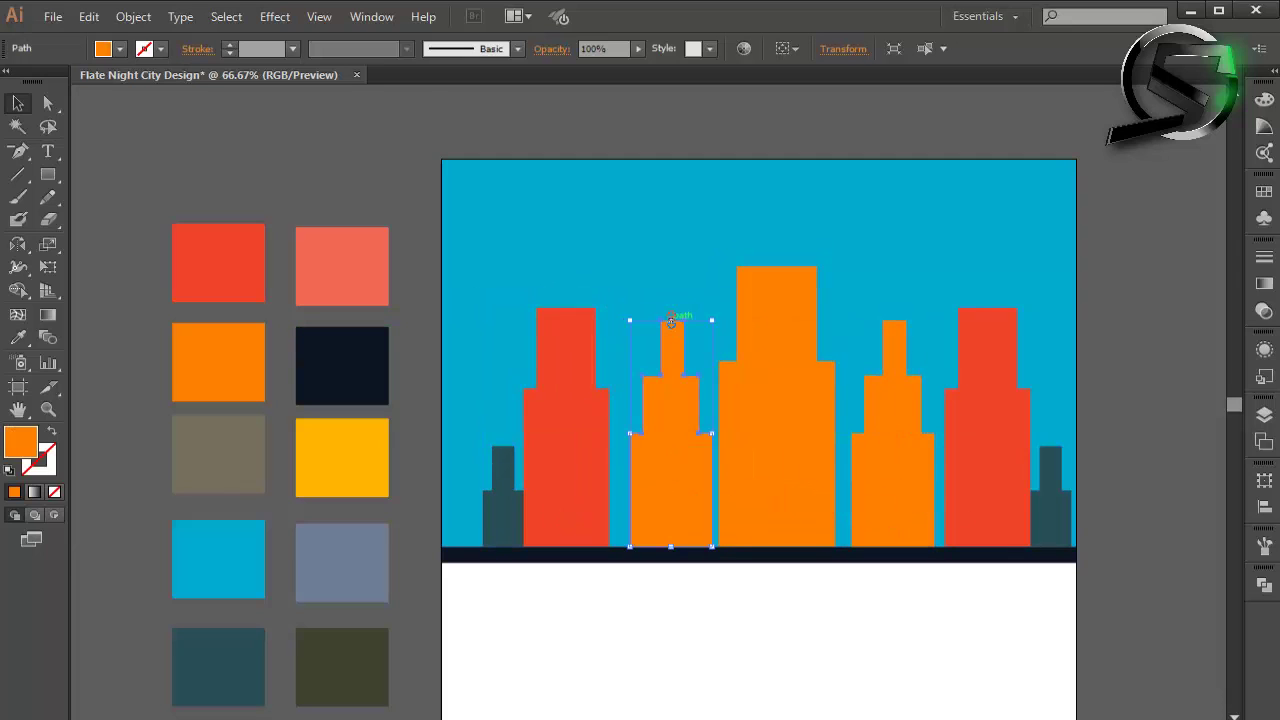
drag(670, 320, 670, 342)
drag(712, 444, 674, 463)
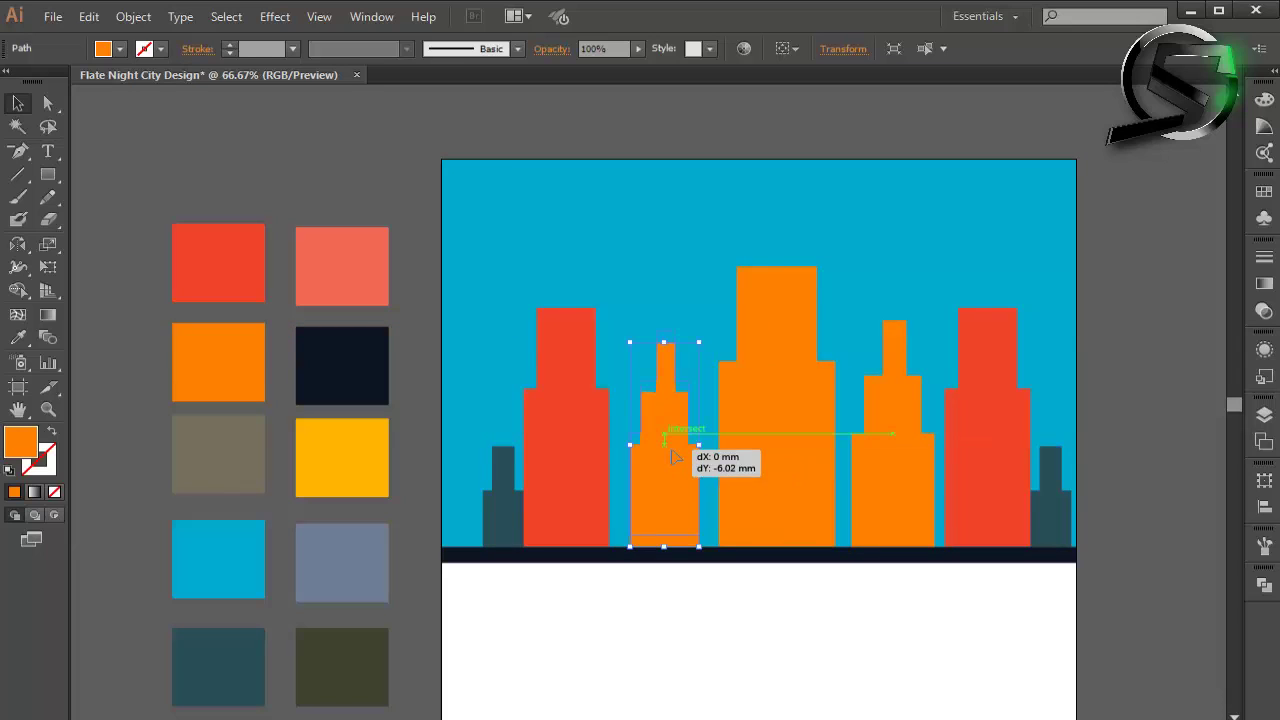
click(1140, 363)
click(653, 503)
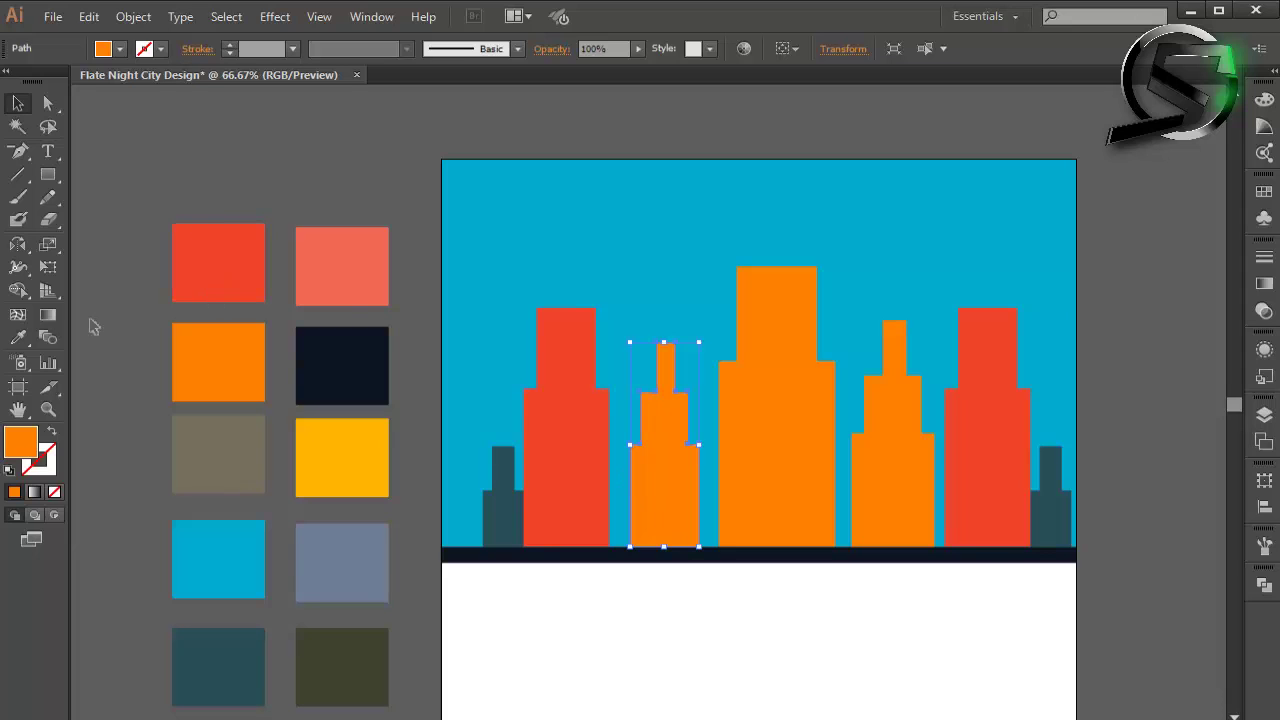
click(772, 411)
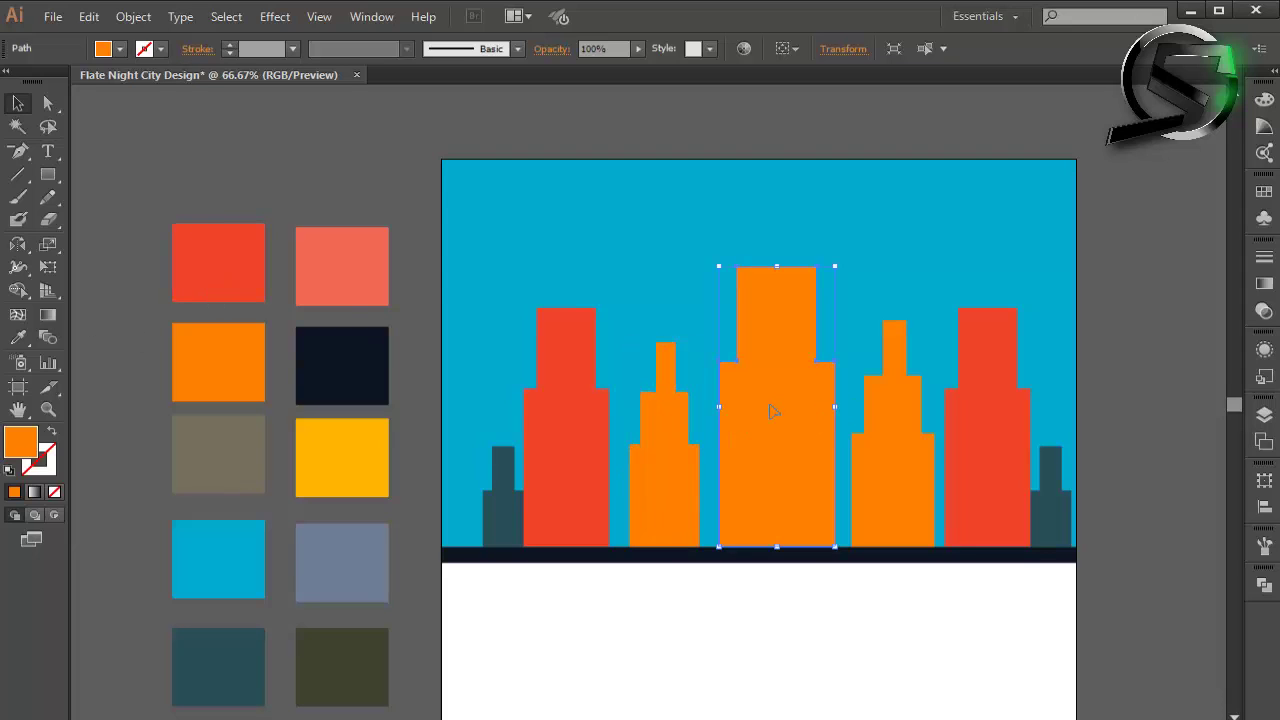
Step: Recolour the right stepped building salmon and the small left stepped building yellow
click(884, 437)
click(24, 342)
click(358, 271)
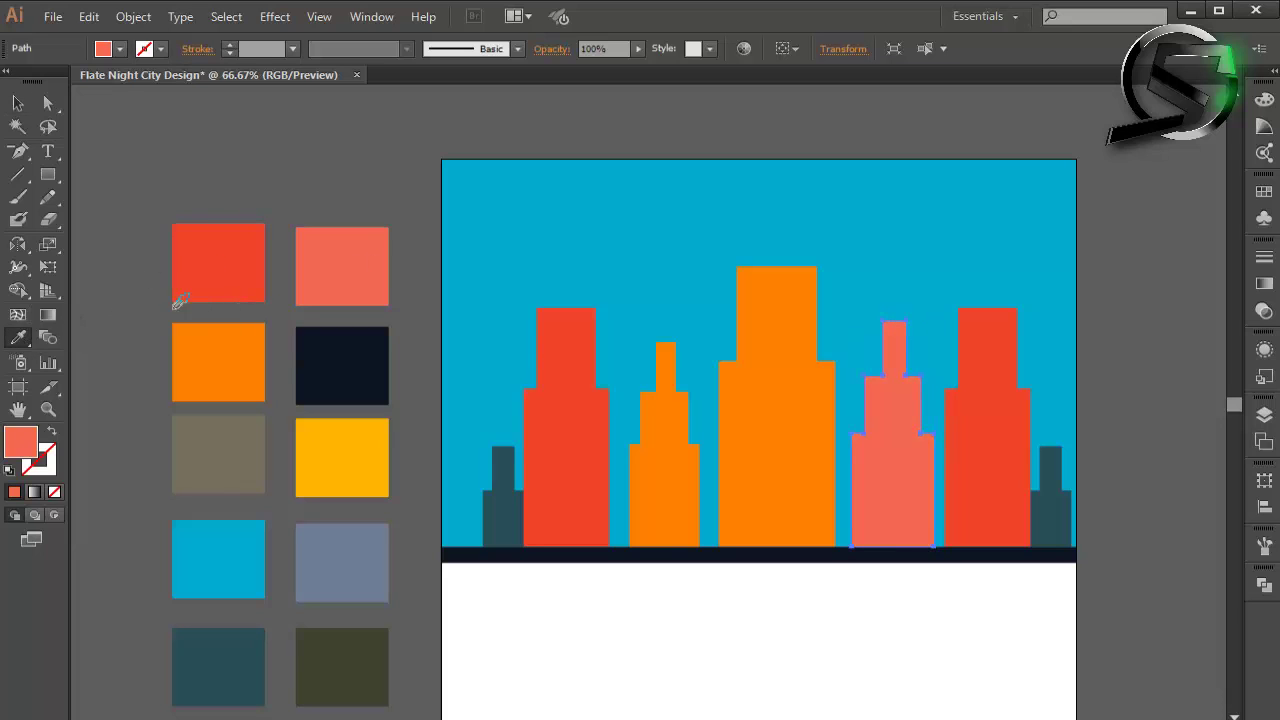
click(18, 103)
click(632, 480)
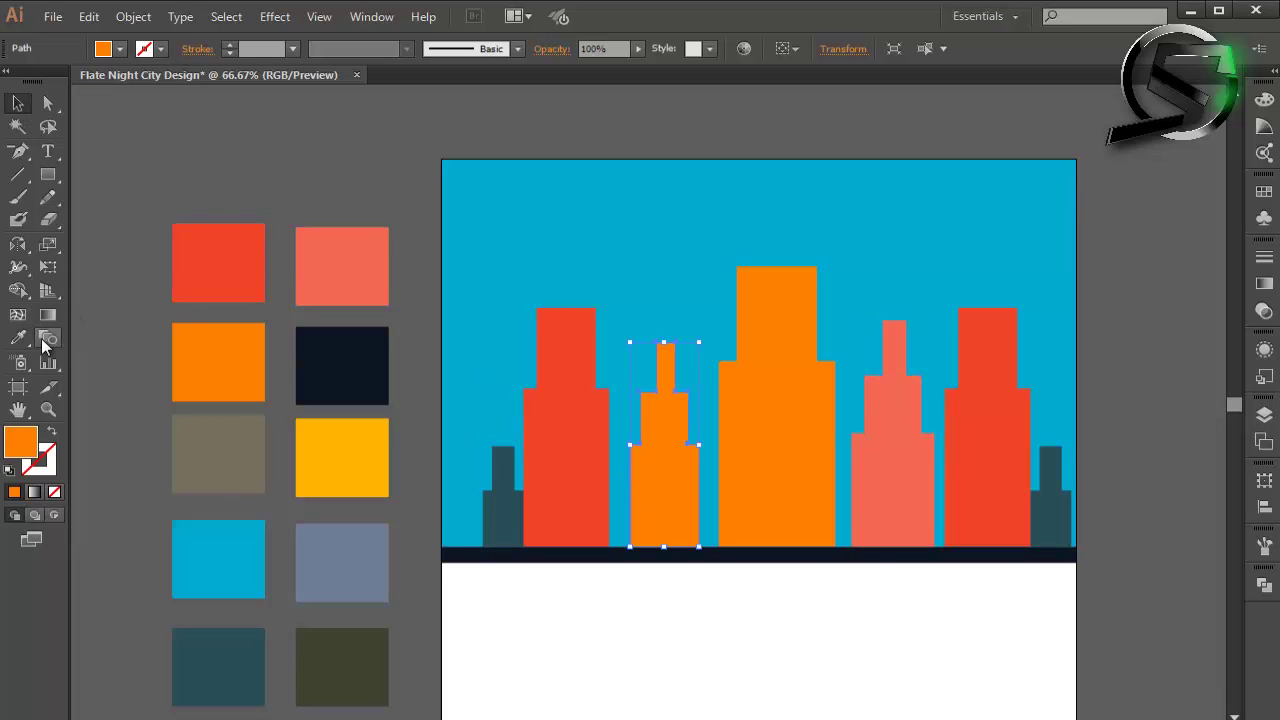
click(48, 219)
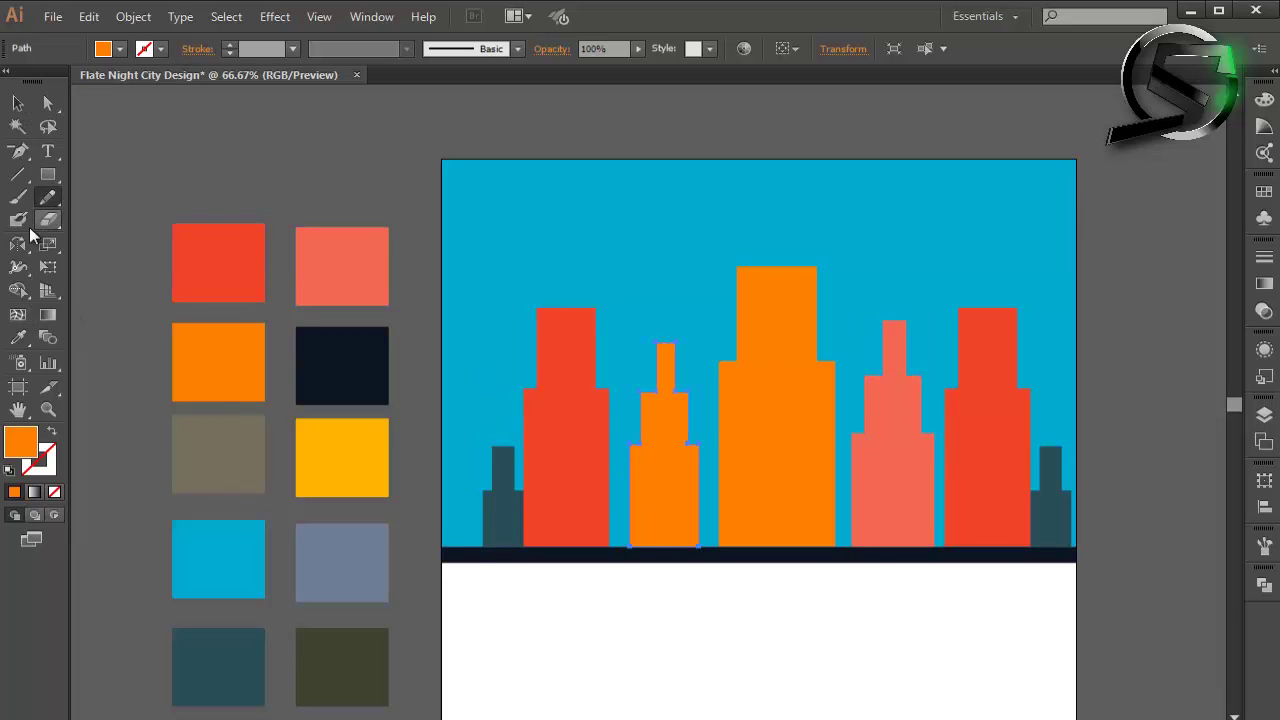
click(339, 447)
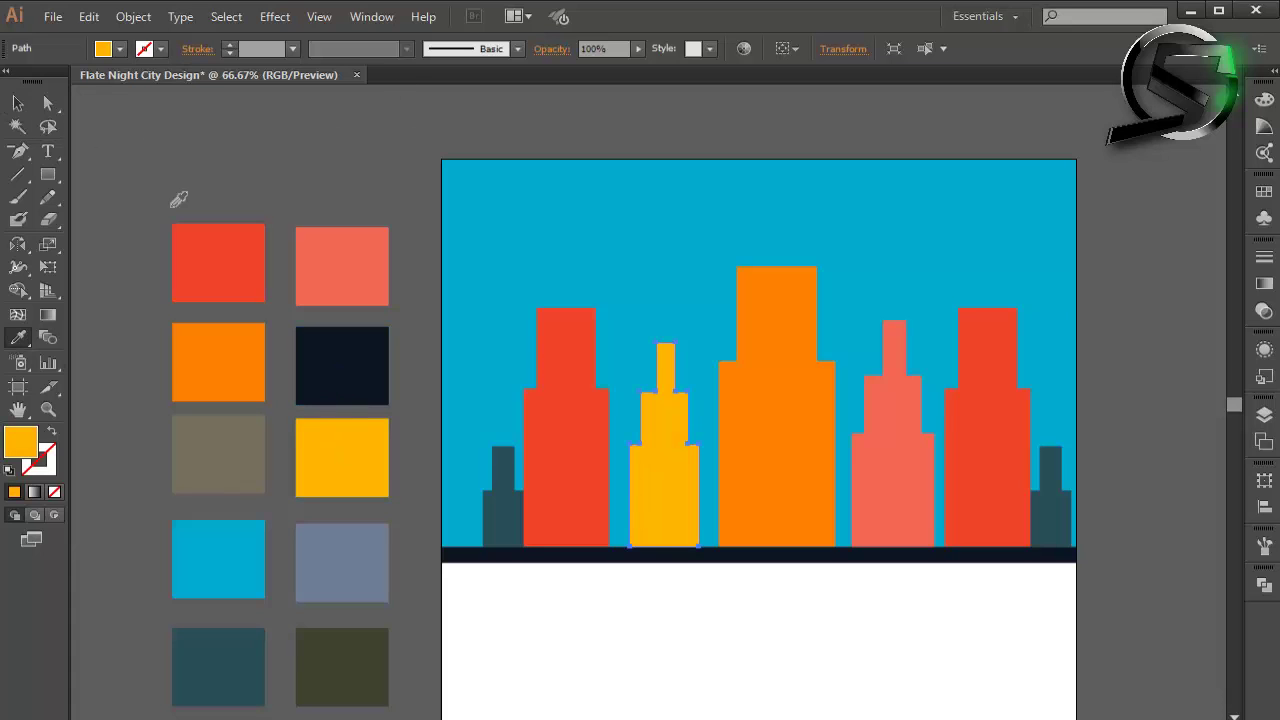
key(v)
Step: Ungroup the right red-and-teal group and colour the red building grey
click(980, 450)
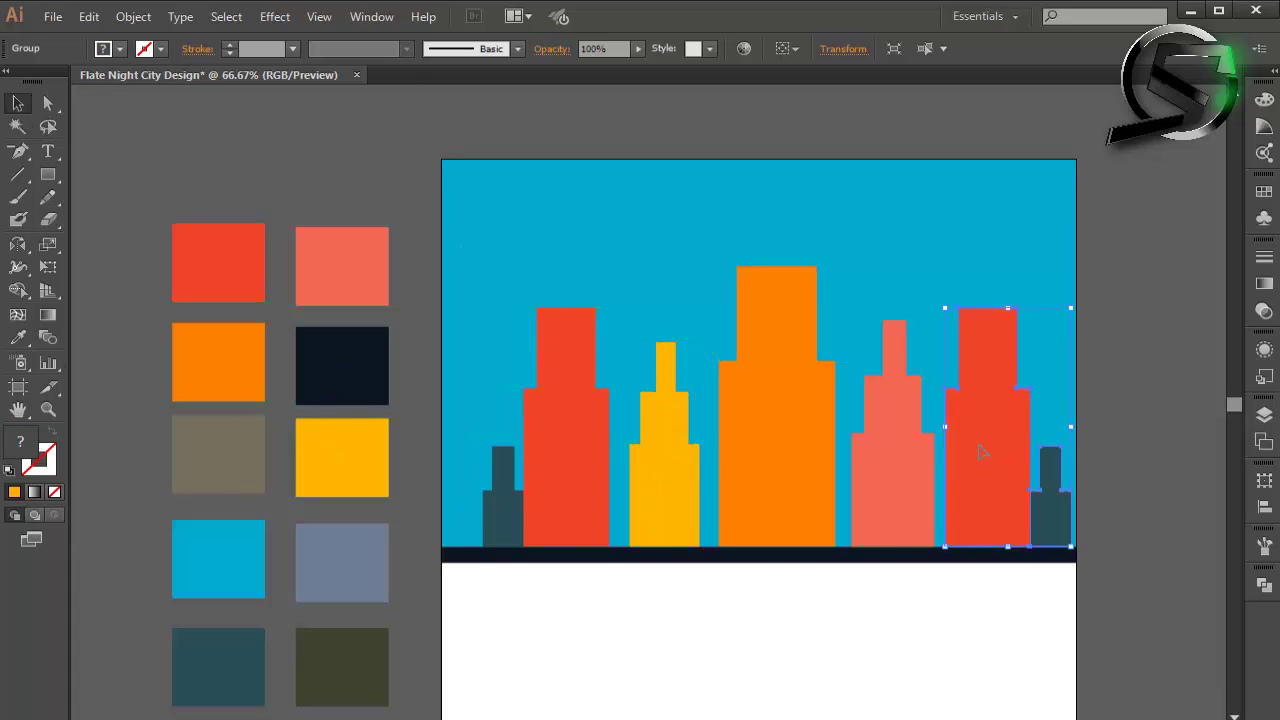
right_click(980, 451)
click(1030, 557)
click(1114, 443)
click(990, 460)
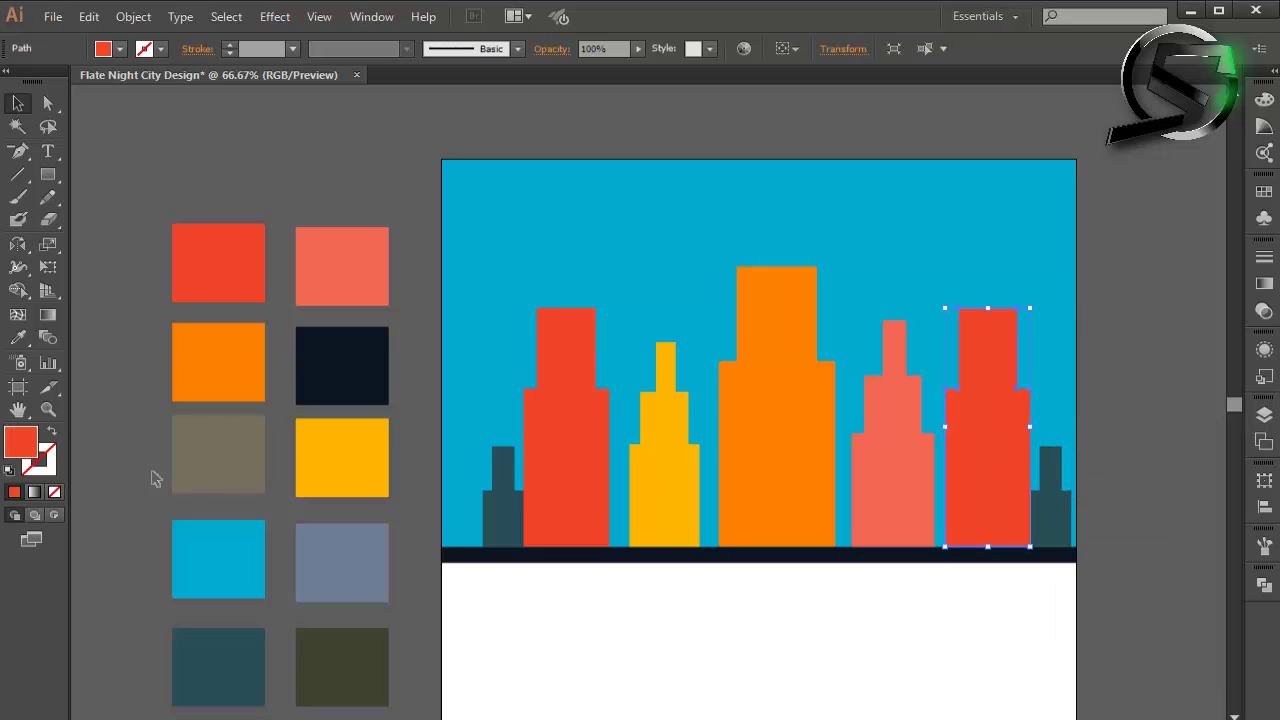
click(18, 337)
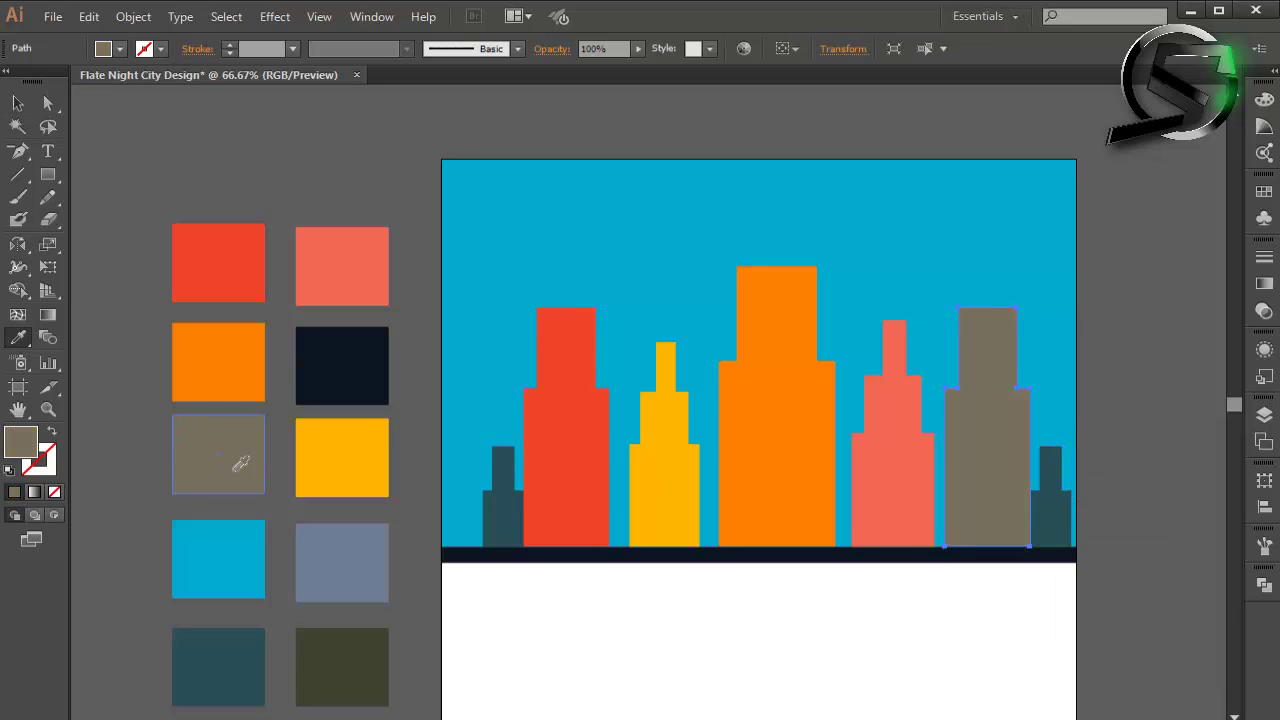
click(19, 106)
click(176, 135)
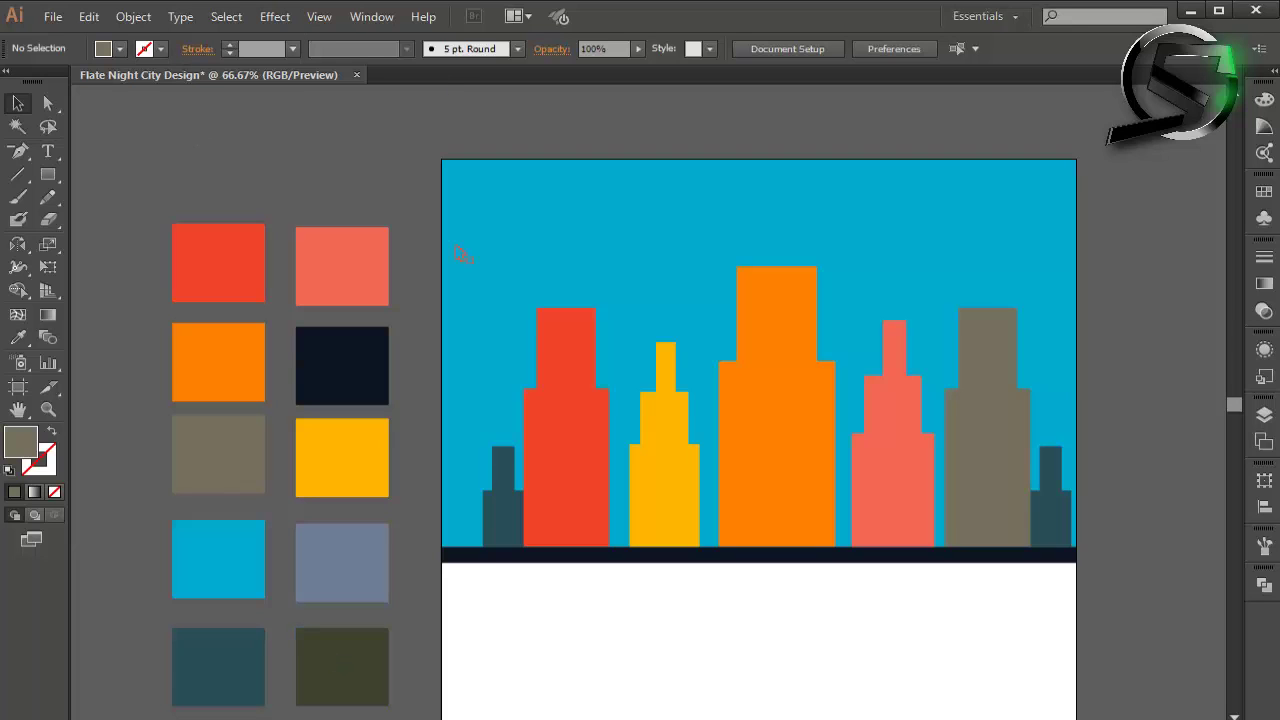
Step: Select all the buildings and shift them left with two Shift+Left nudges
drag(460, 254, 545, 420)
shift+click(682, 458)
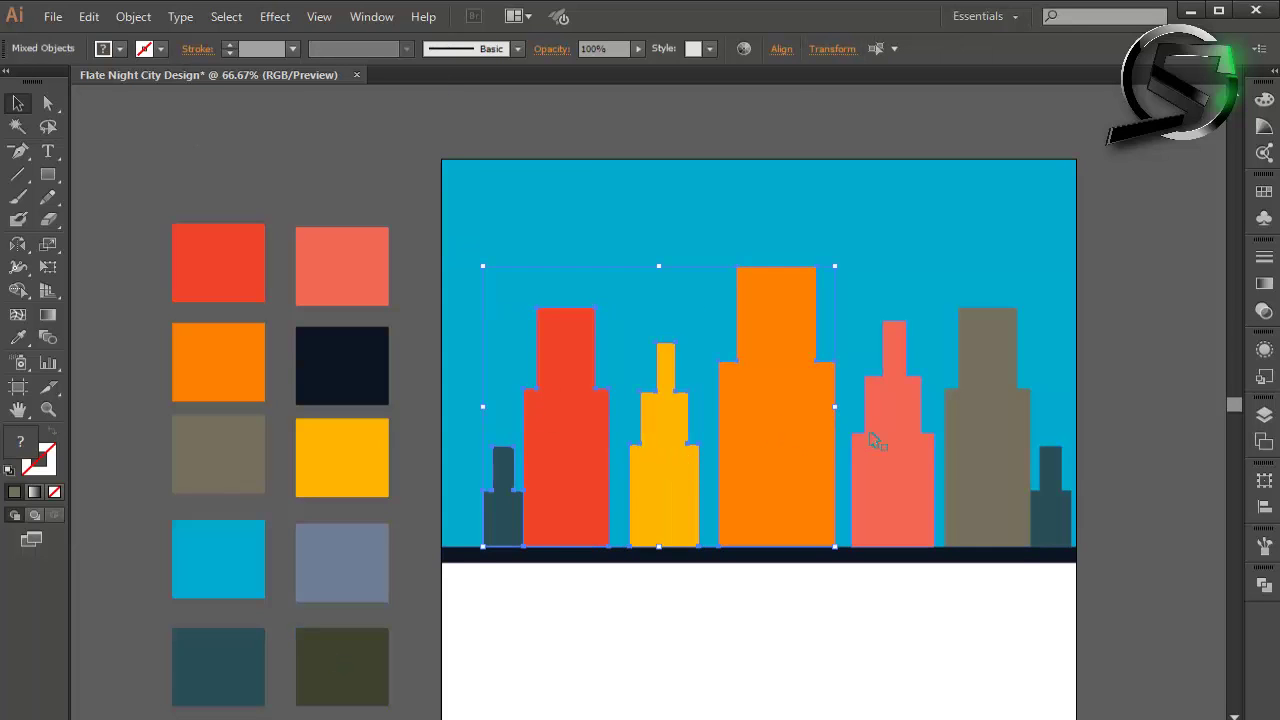
key(shift+Left)
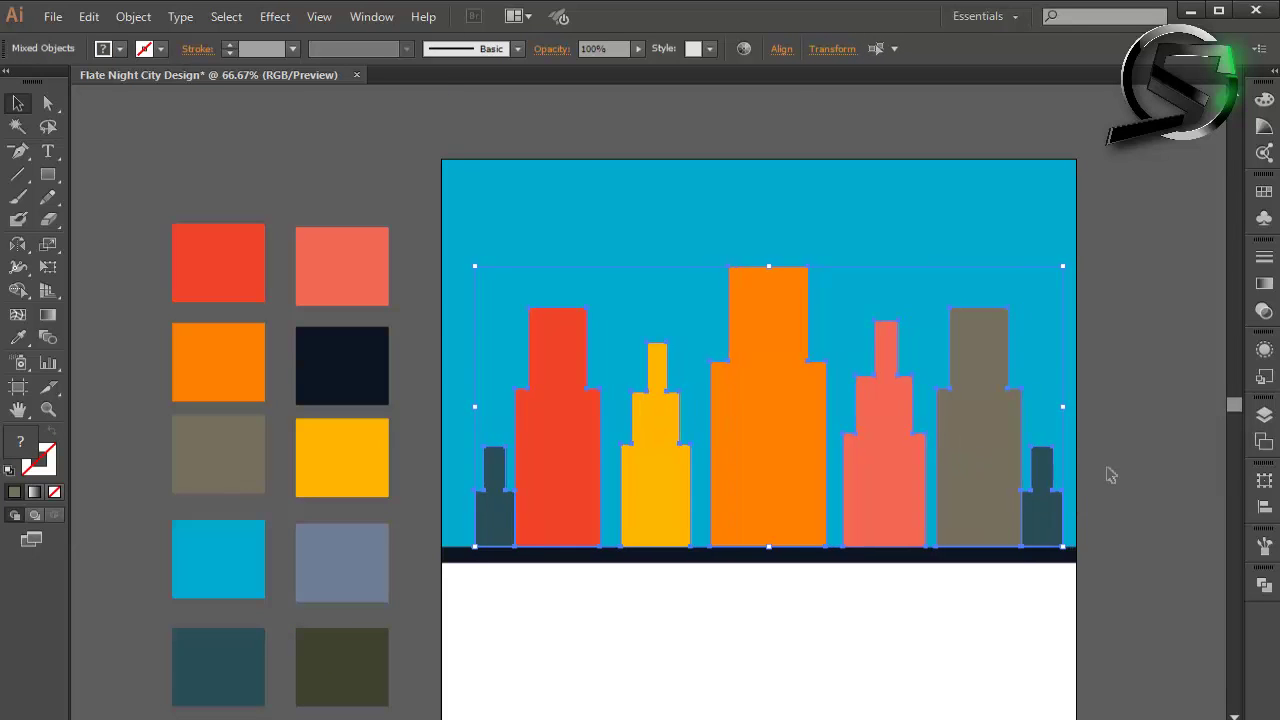
key(shift+Left)
click(1110, 462)
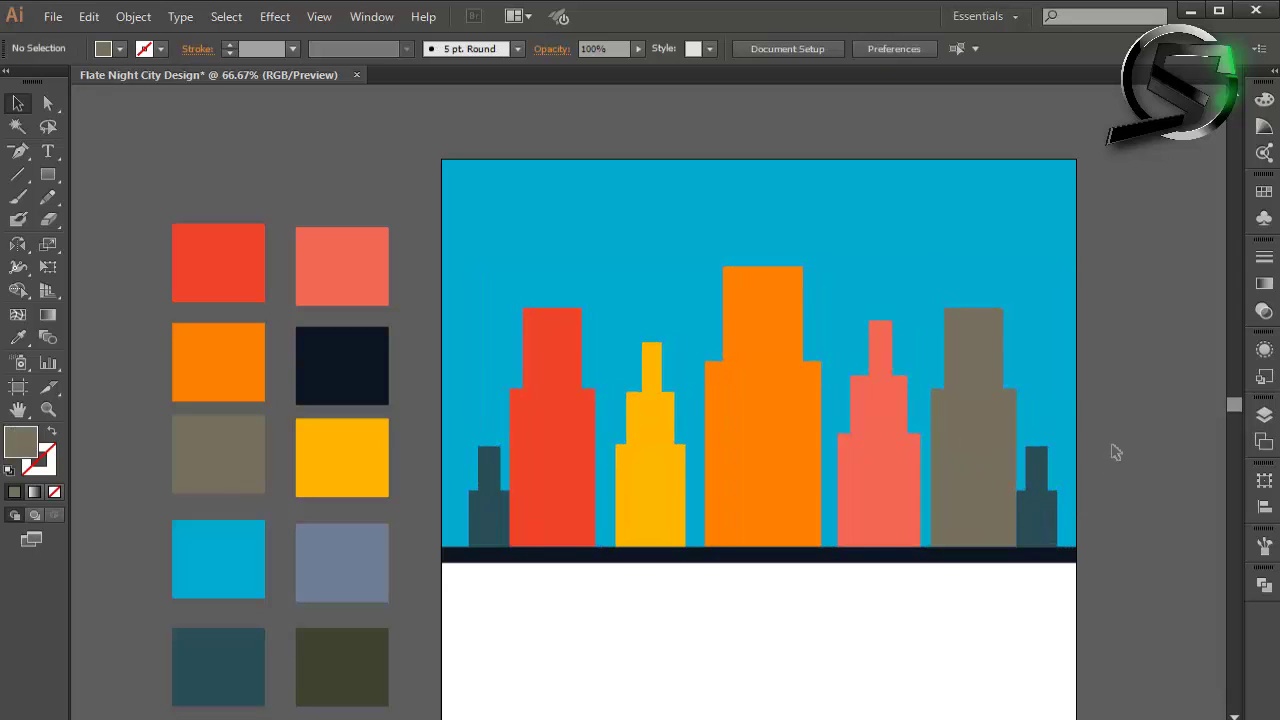
Step: Draw a small window rectangle on the red tower and fill it pale yellow
click(47, 174)
scroll(523, 395, up, 2)
scroll(523, 395, up, 1)
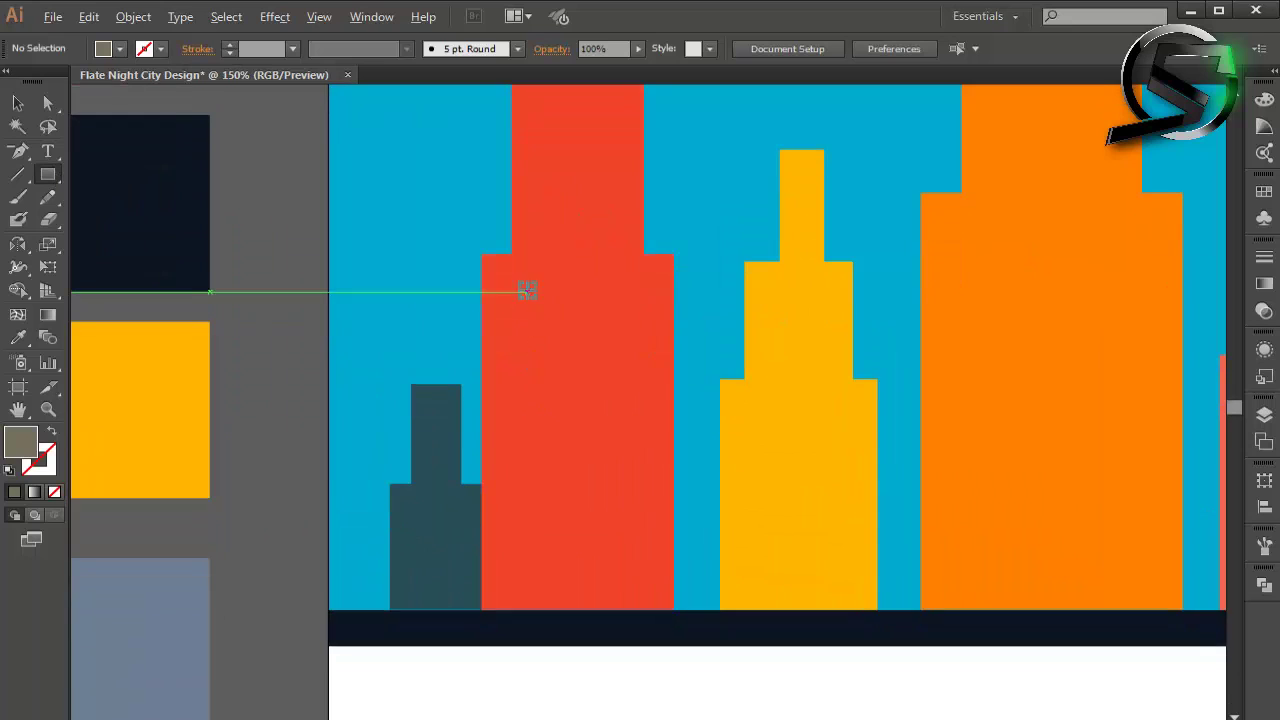
scroll(529, 289, up, 1)
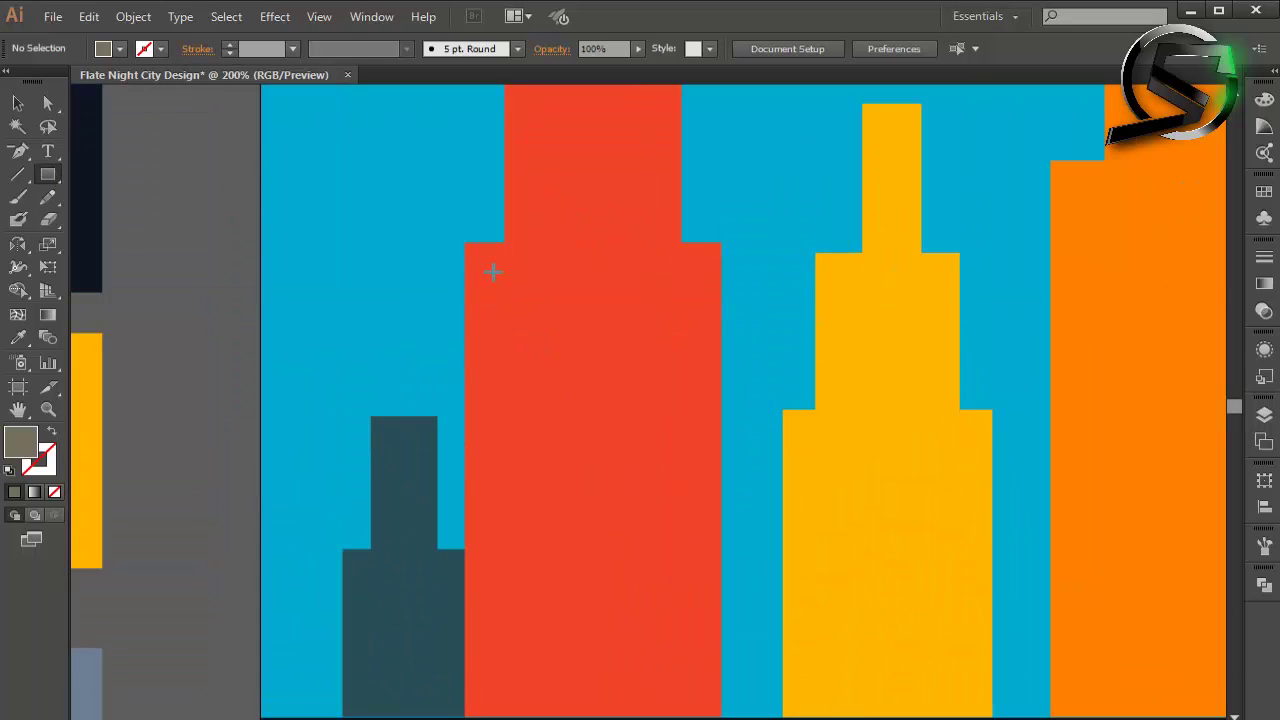
drag(492, 271, 527, 341)
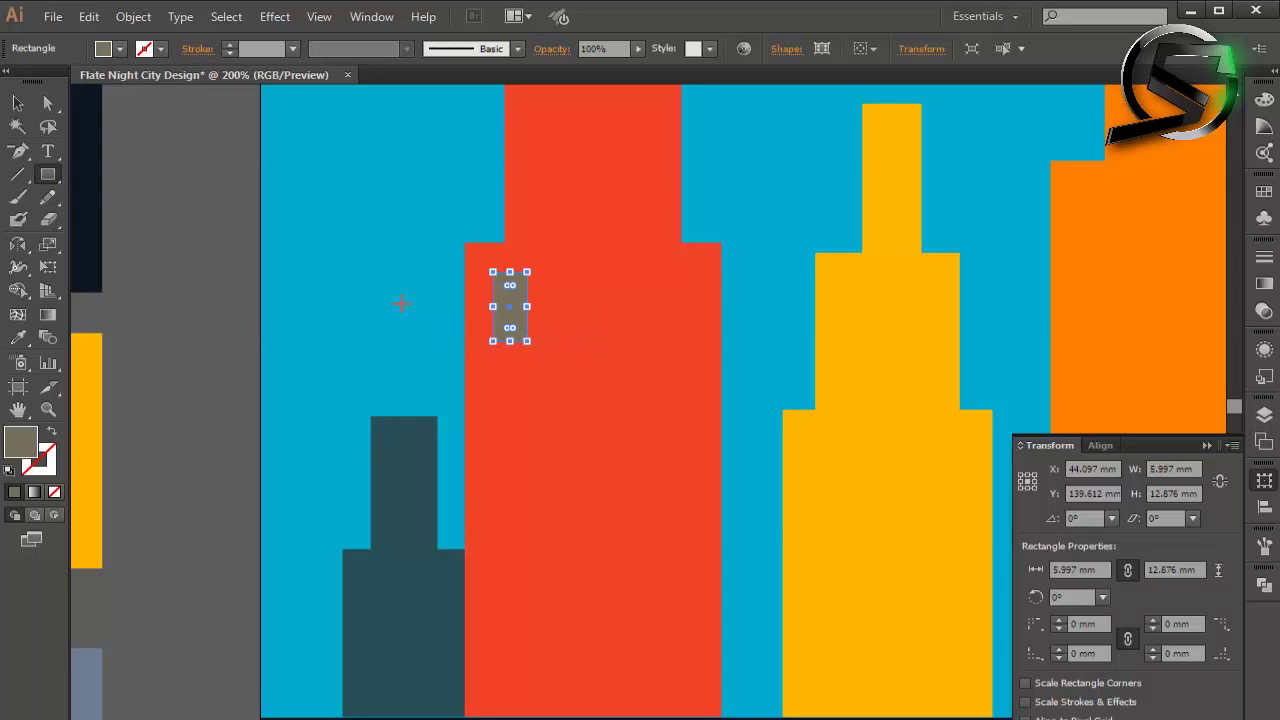
key(v)
scroll(550, 430, down, 2)
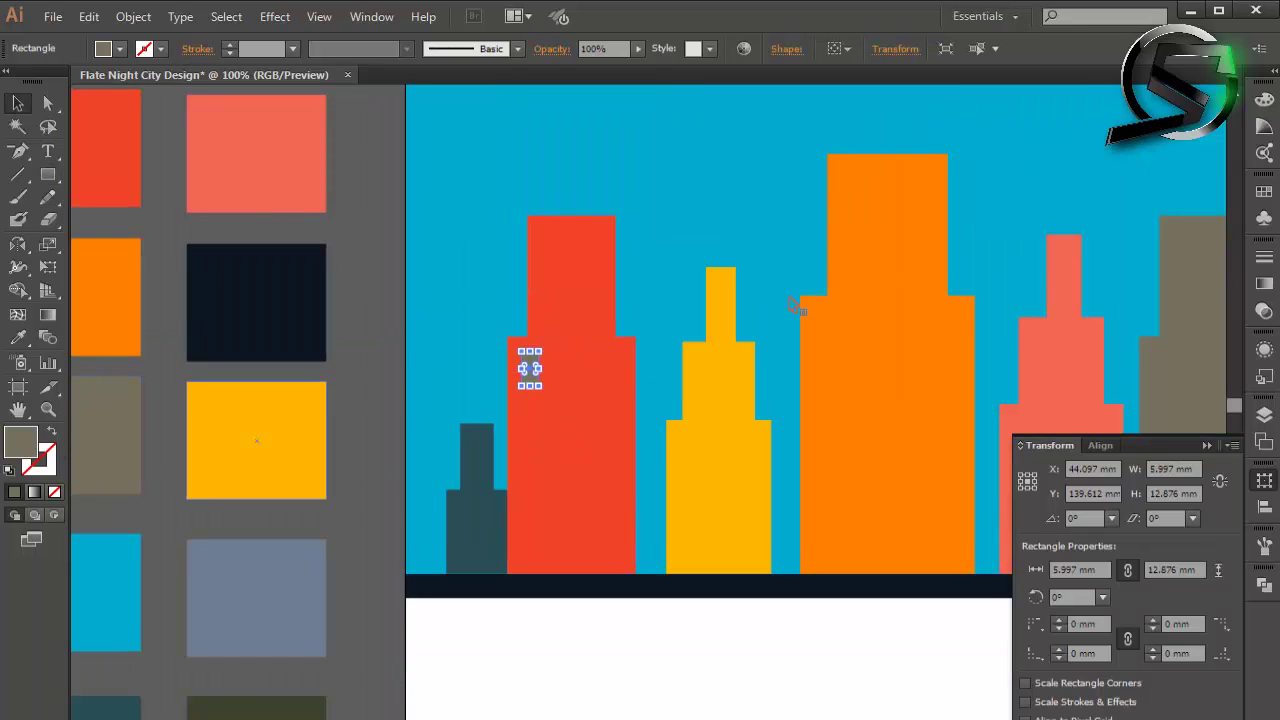
click(1264, 100)
click(1050, 110)
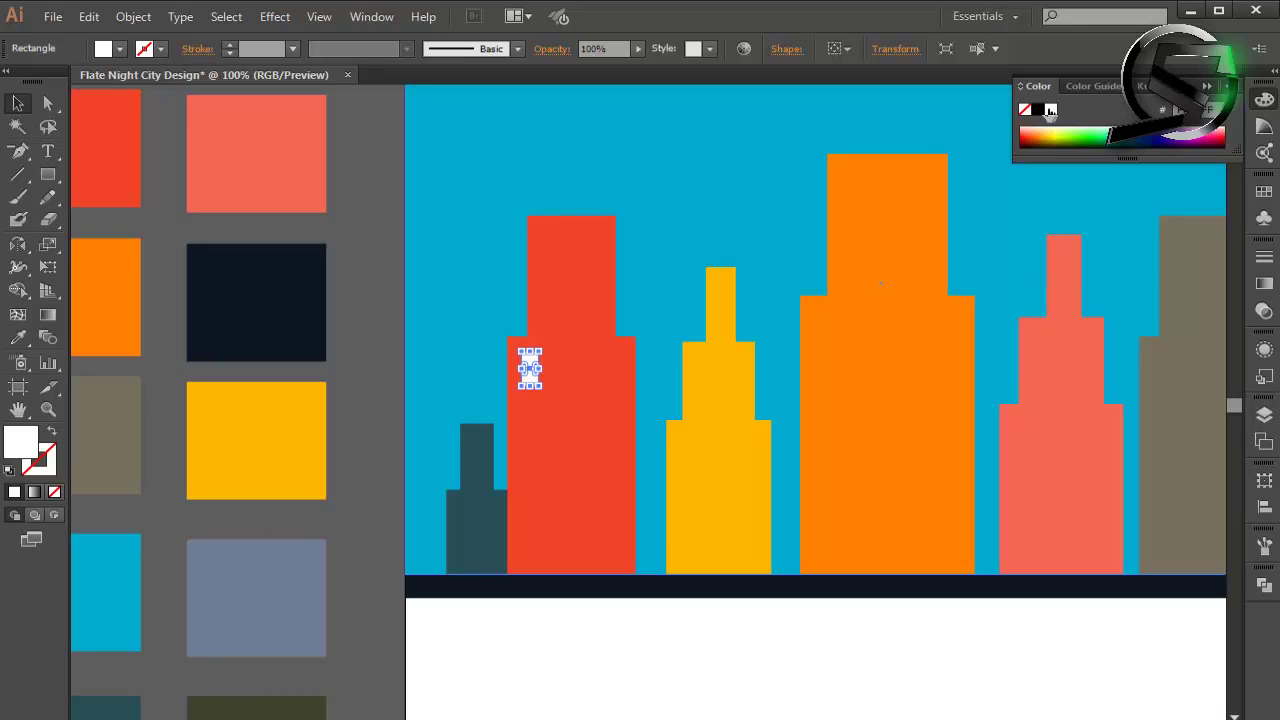
click(363, 270)
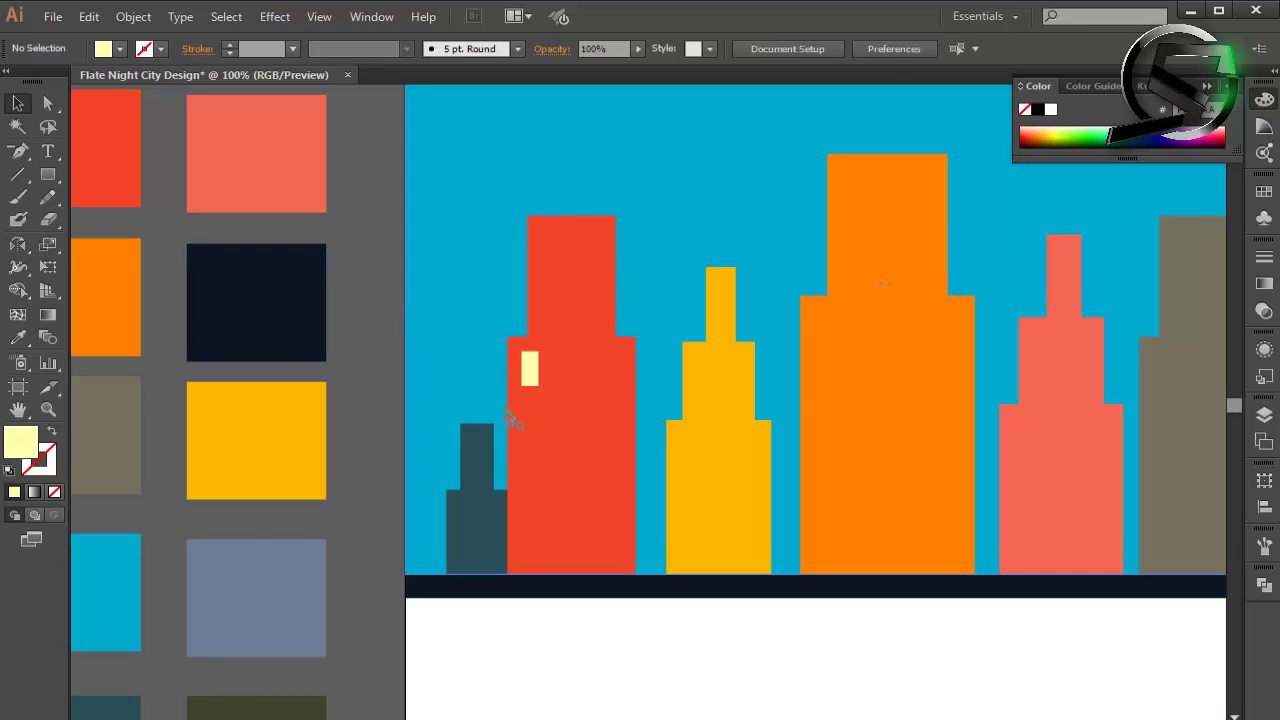
Step: Copy the window rightward into a row of four and nudge the row right
scroll(522, 395, up, 1)
drag(530, 366, 577, 360)
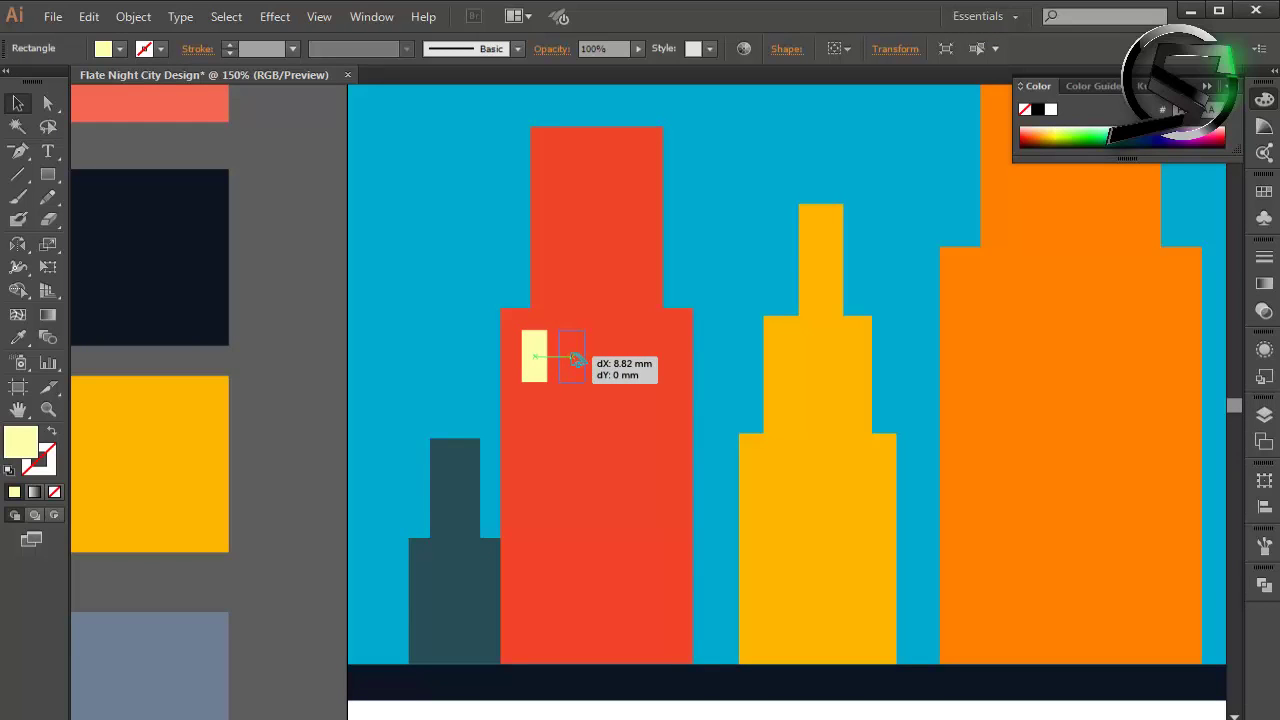
drag(577, 360, 573, 357)
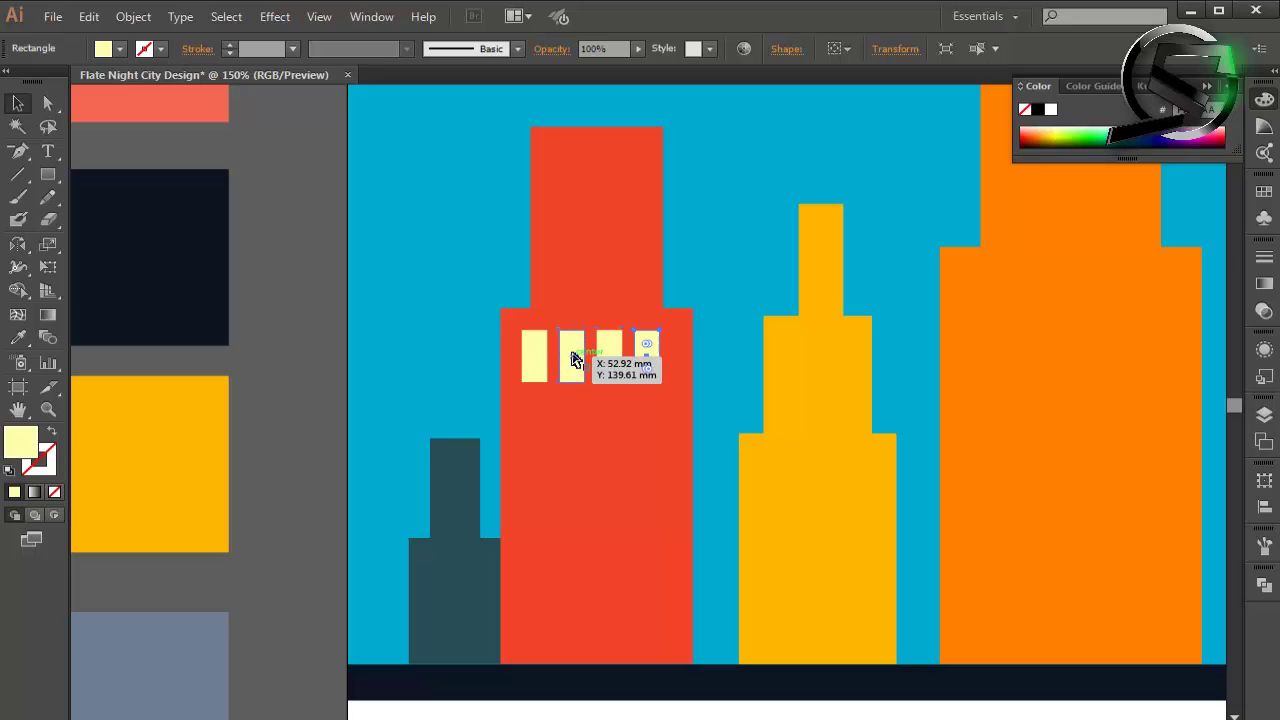
key(ctrl+d)
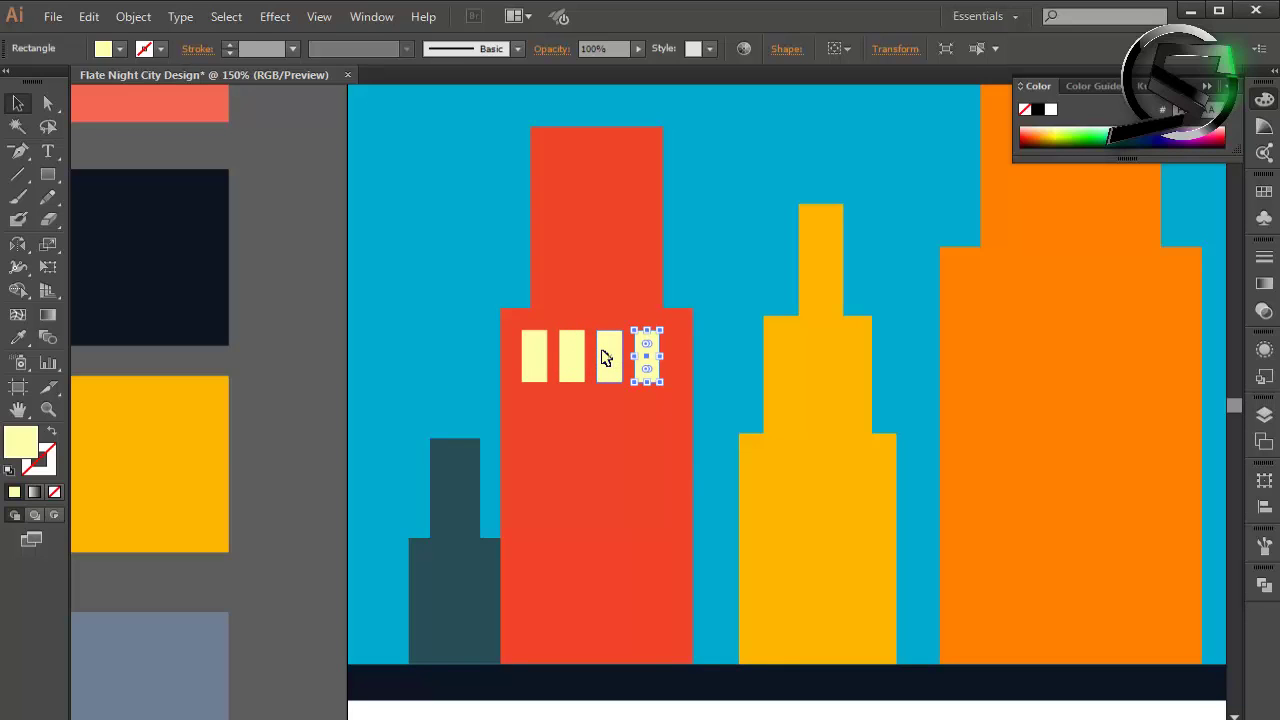
shift+click(605, 358)
shift+click(571, 358)
shift+click(533, 358)
key(Right)
key(Right)
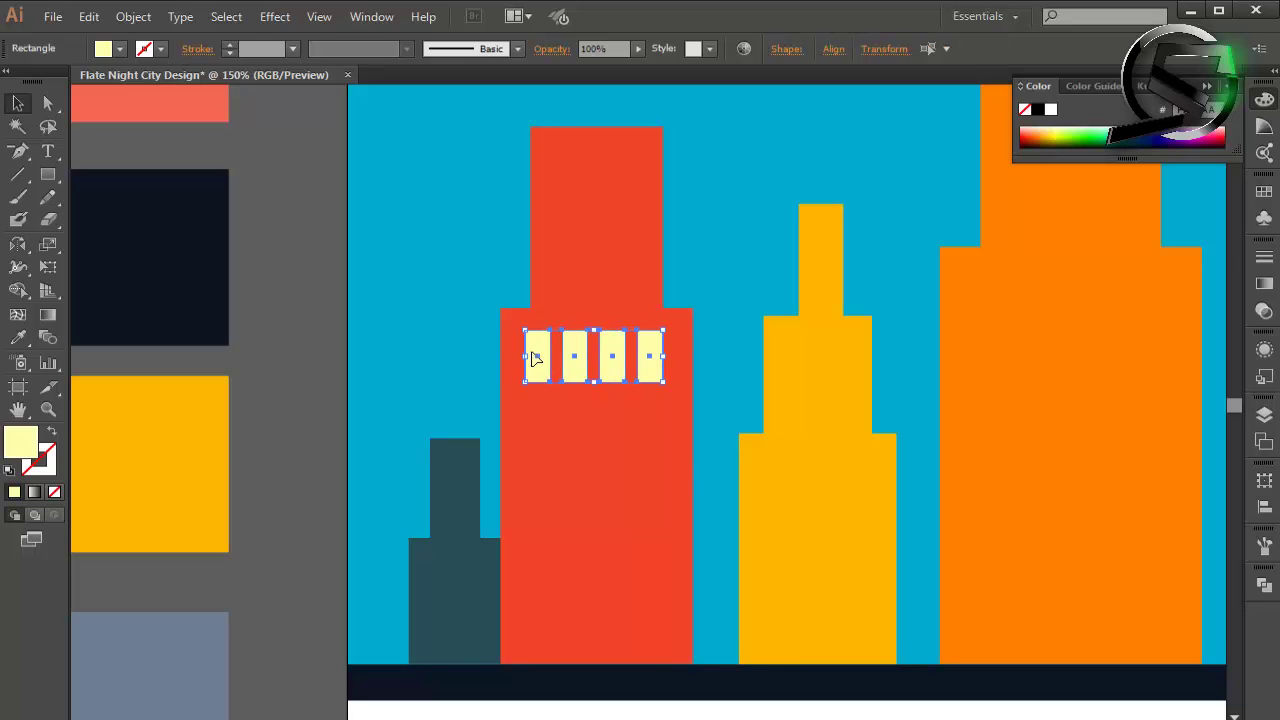
key(Right)
click(296, 313)
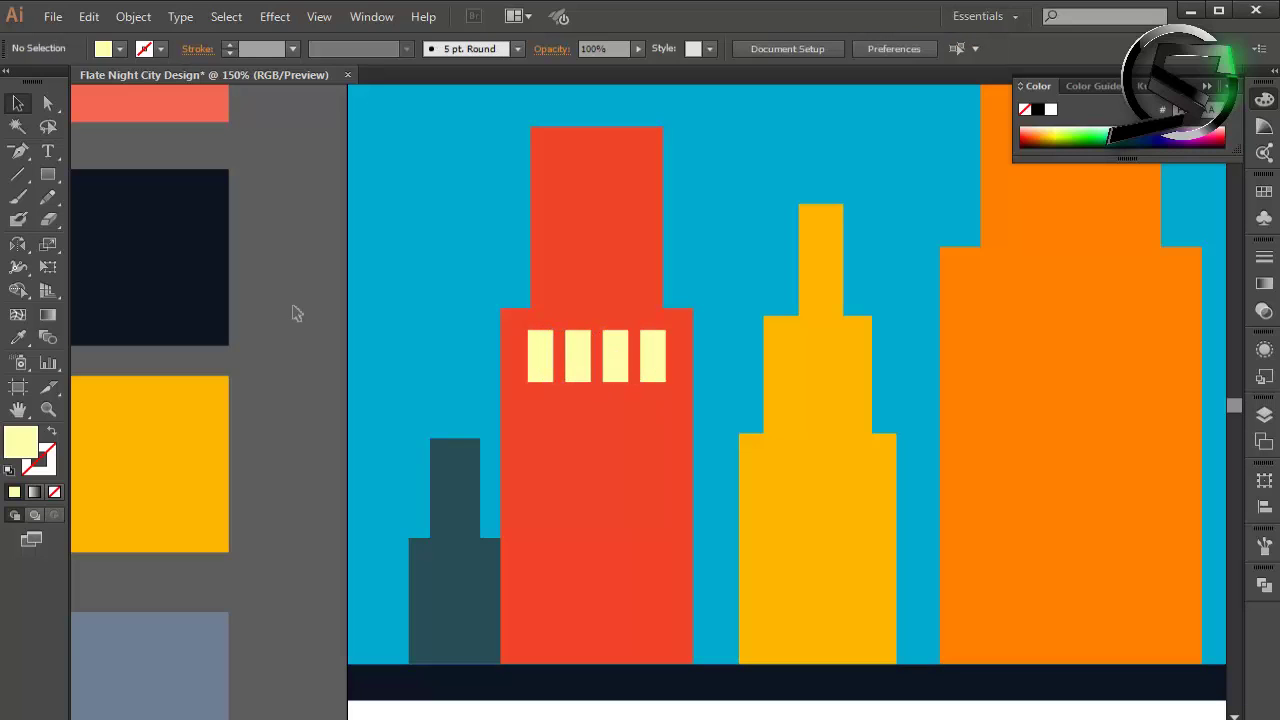
Step: Nudge the first and second windows slightly left
click(538, 357)
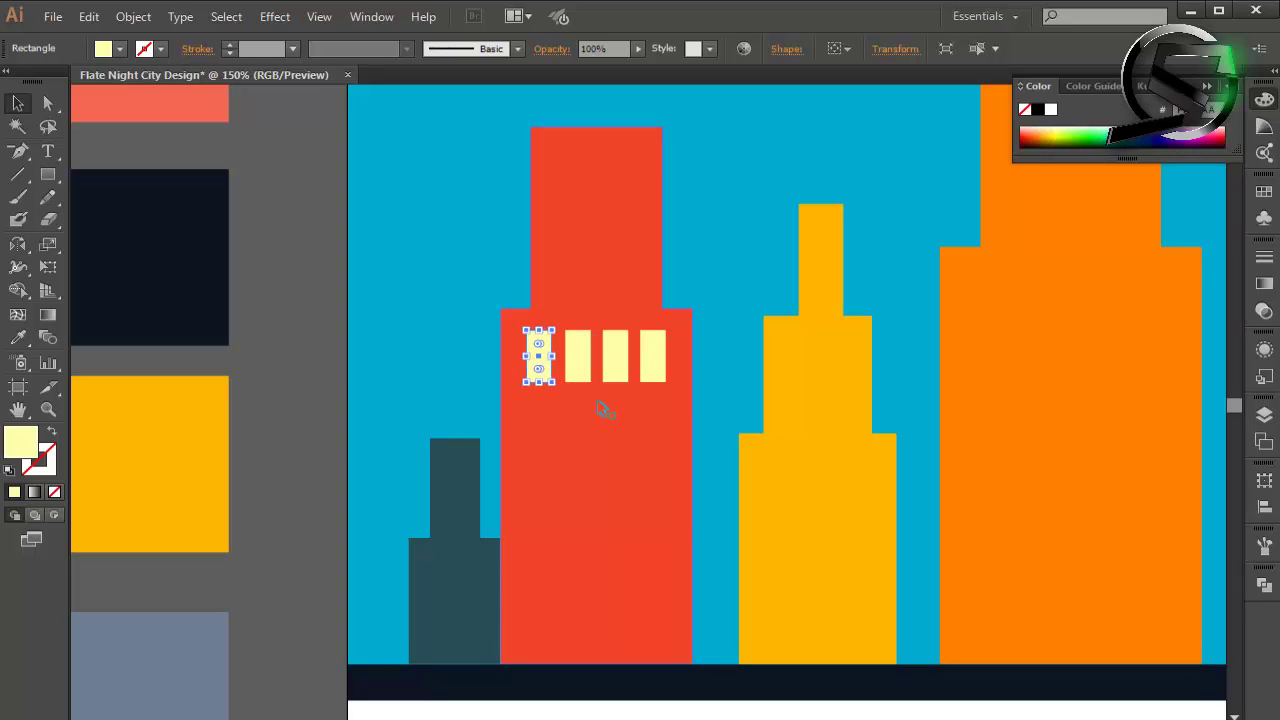
key(Left)
key(Left)
key(Left)
key(Left)
key(Left)
click(580, 365)
key(Left)
key(Left)
key(Left)
click(615, 362)
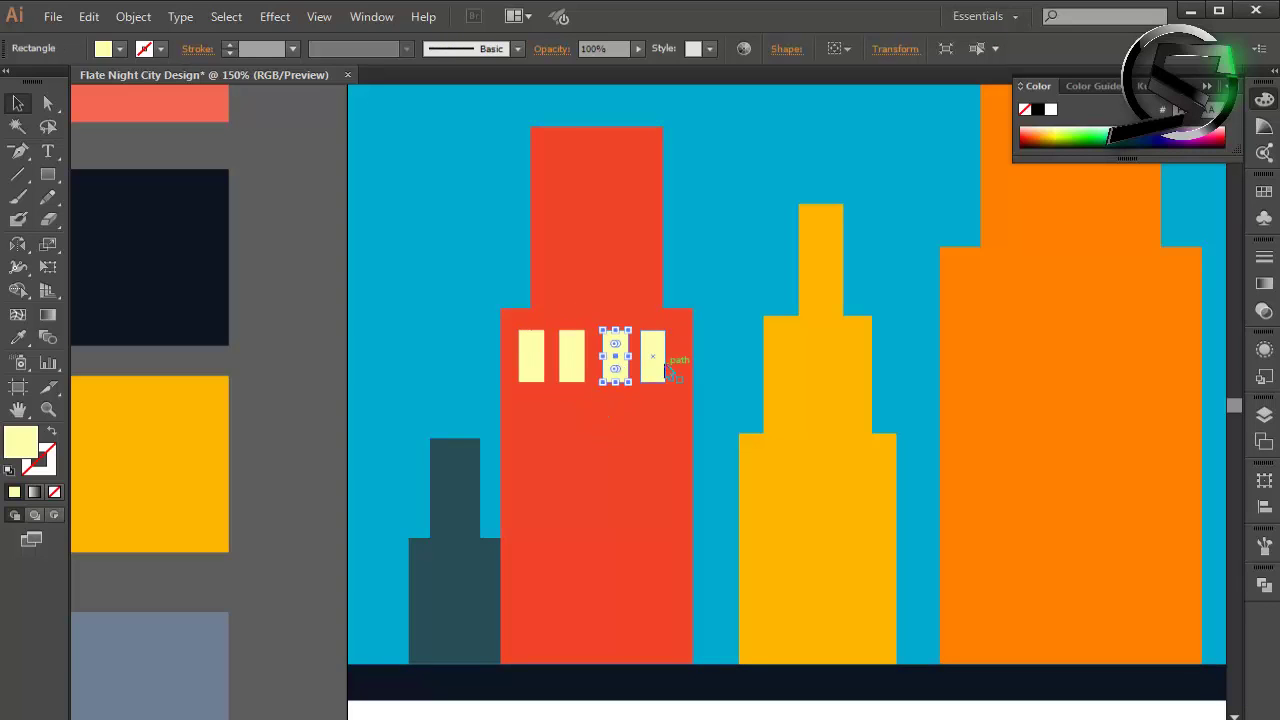
key(Left)
key(Left)
click(653, 366)
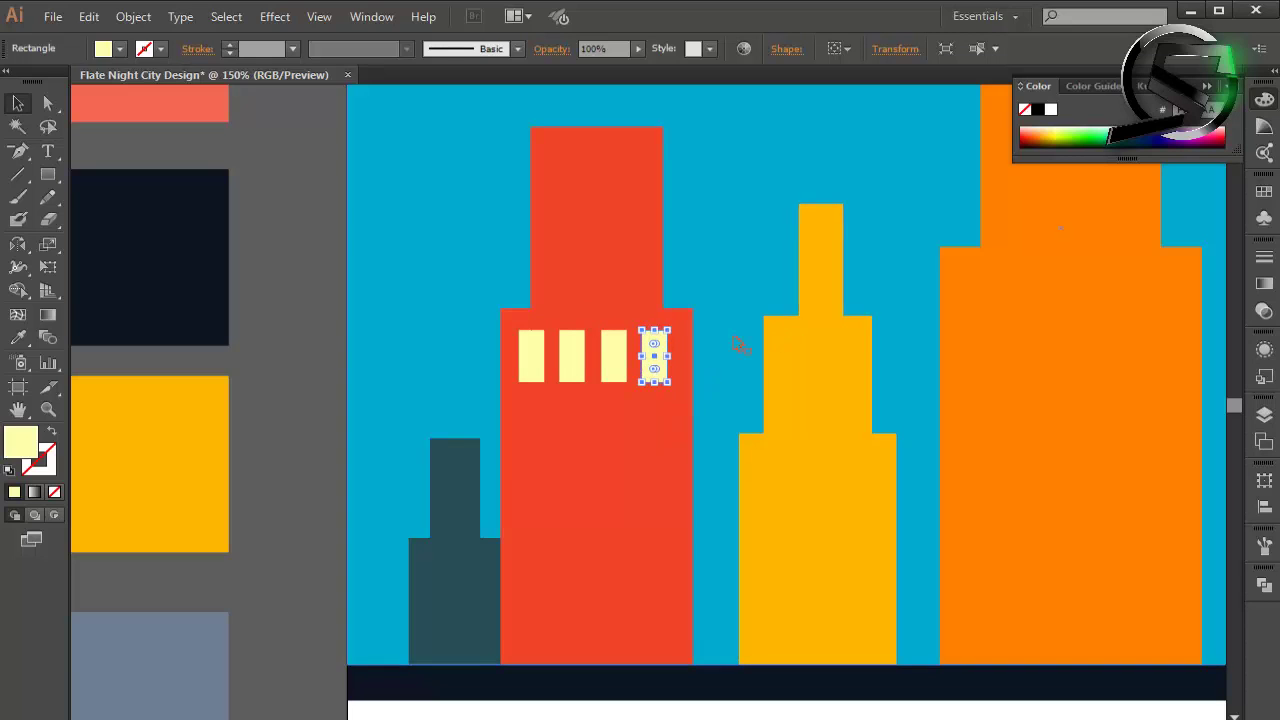
Step: Nudge the fourth window right and drag a window so all gaps are equal
click(653, 356)
key(Right)
key(Right)
key(Right)
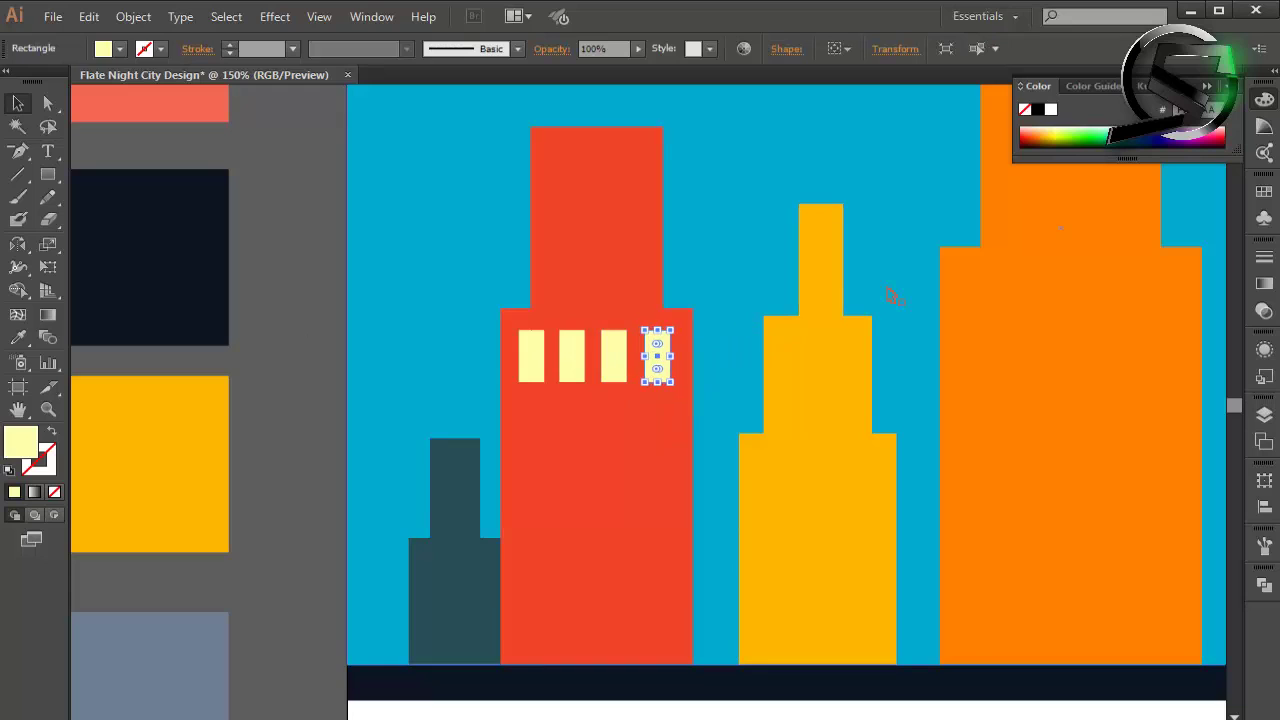
key(Right)
key(Right)
key(Right)
drag(665, 356, 577, 362)
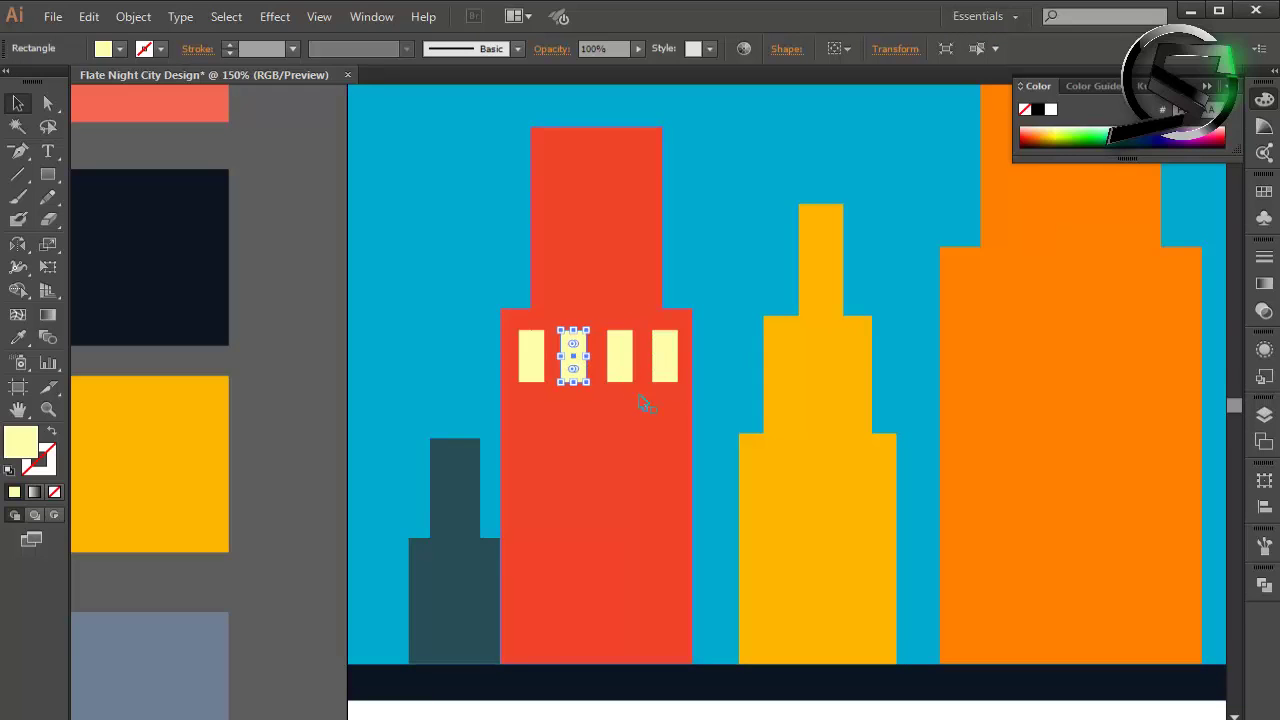
click(293, 365)
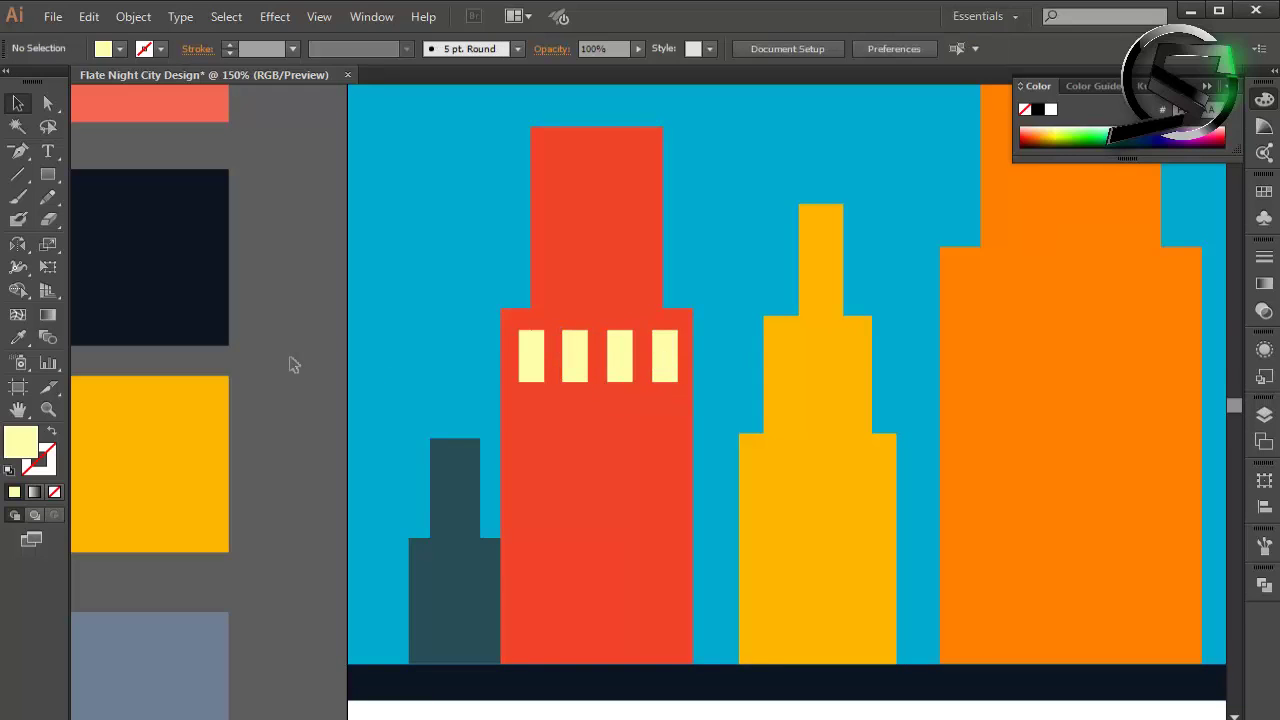
click(657, 358)
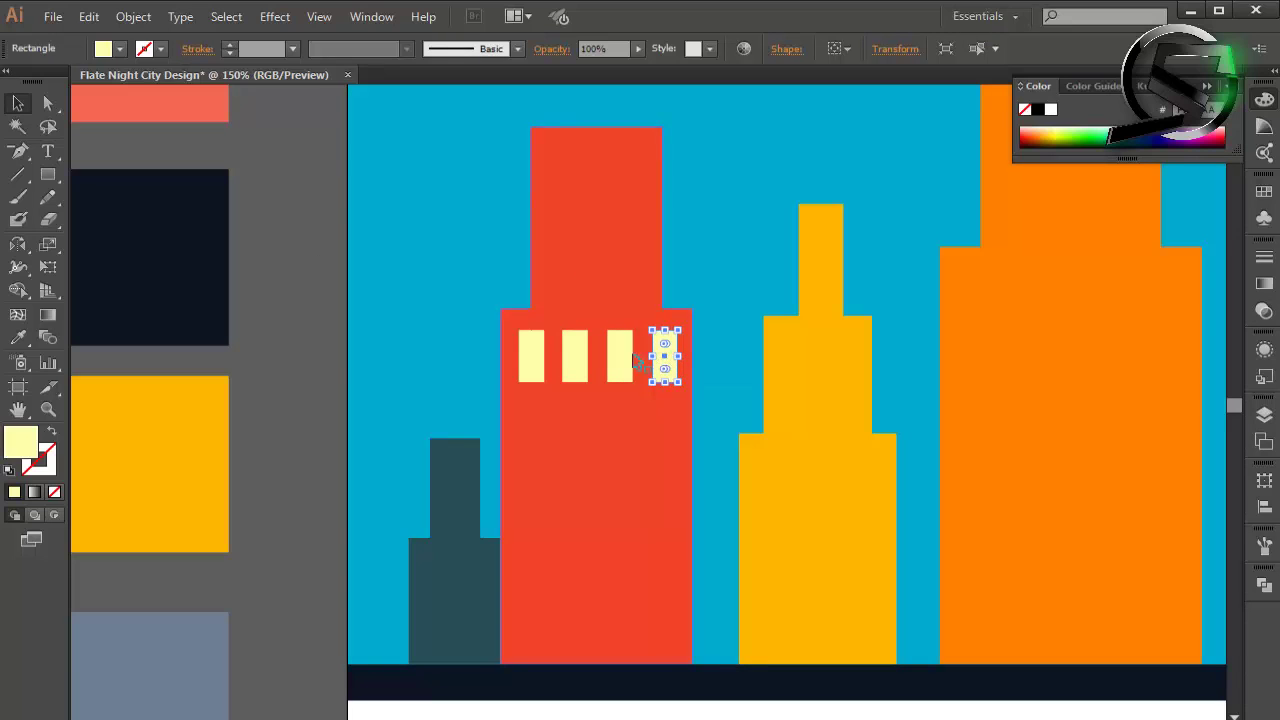
shift+click(627, 362)
Step: Group the four windows and copy the row downward, repeating with Ctrl+D
shift+click(530, 360)
right_click(530, 358)
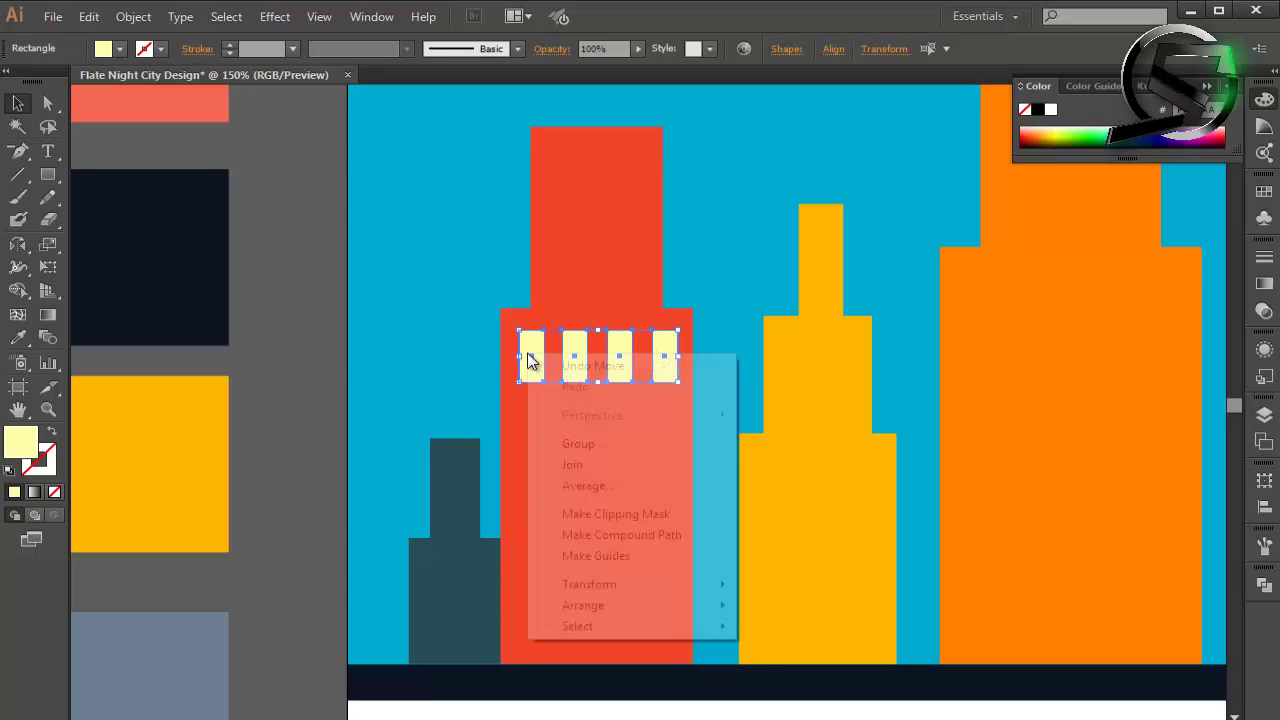
click(590, 443)
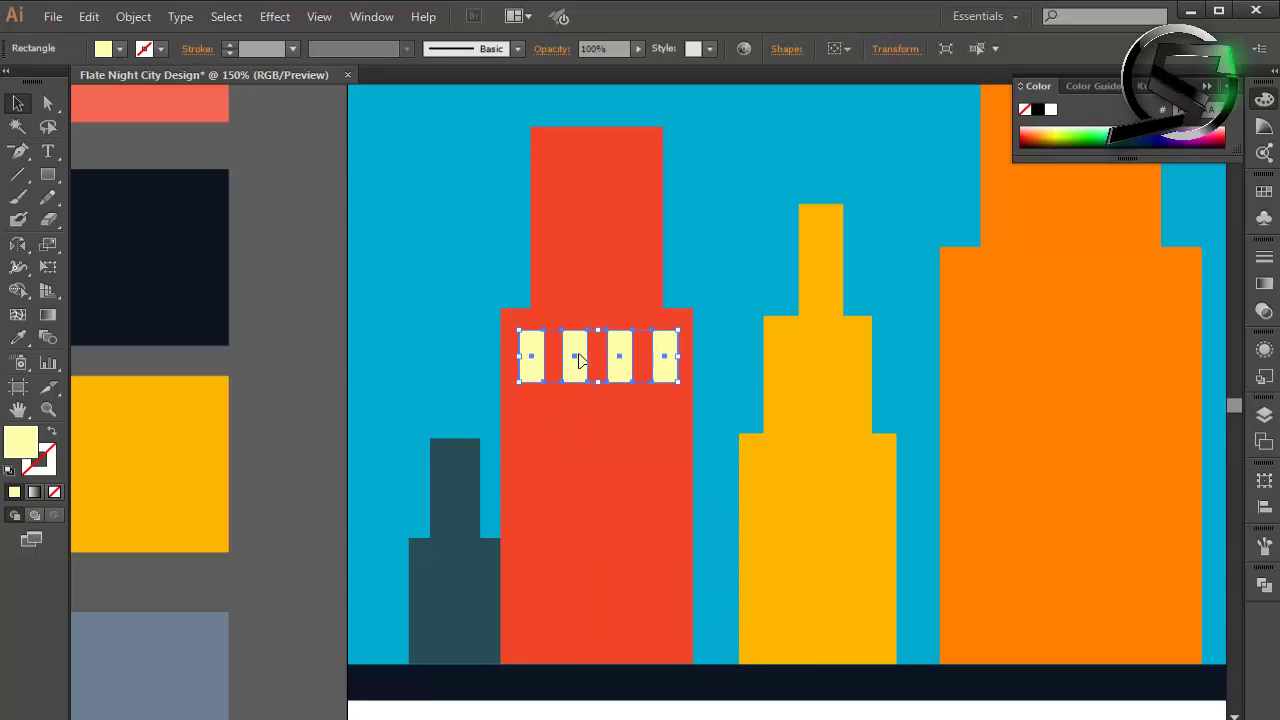
drag(576, 363, 588, 428)
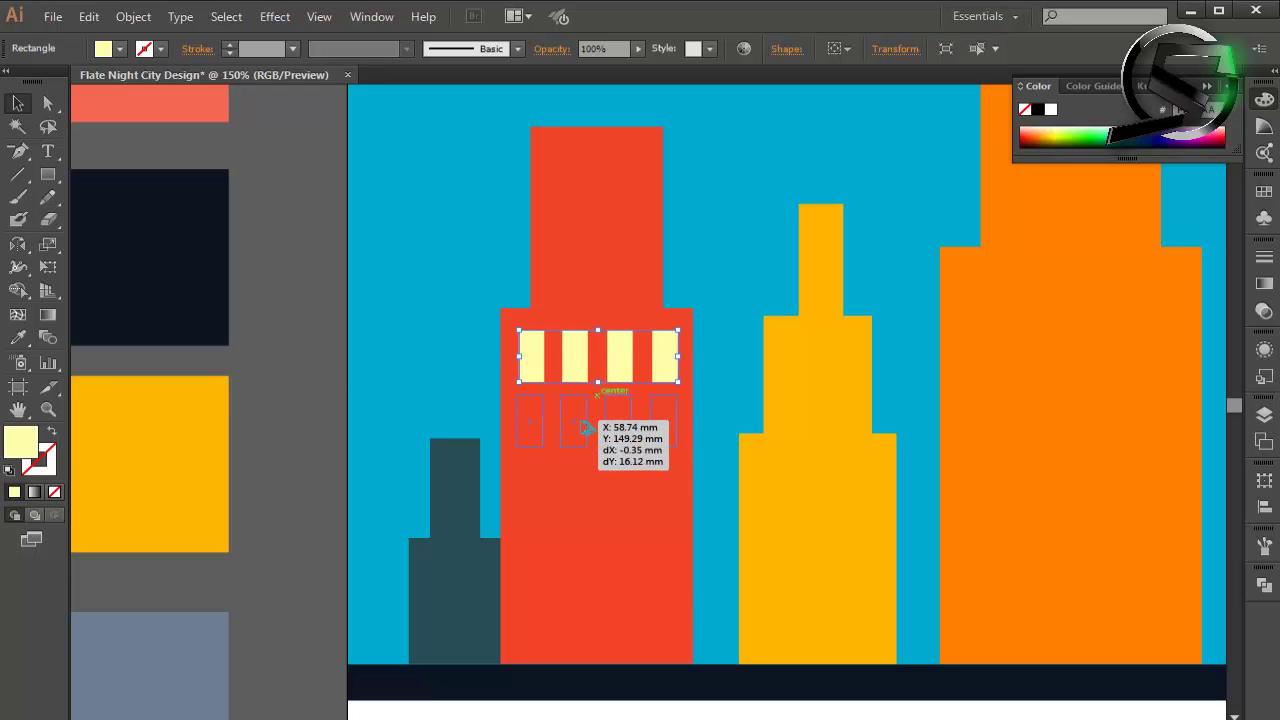
drag(588, 428, 583, 430)
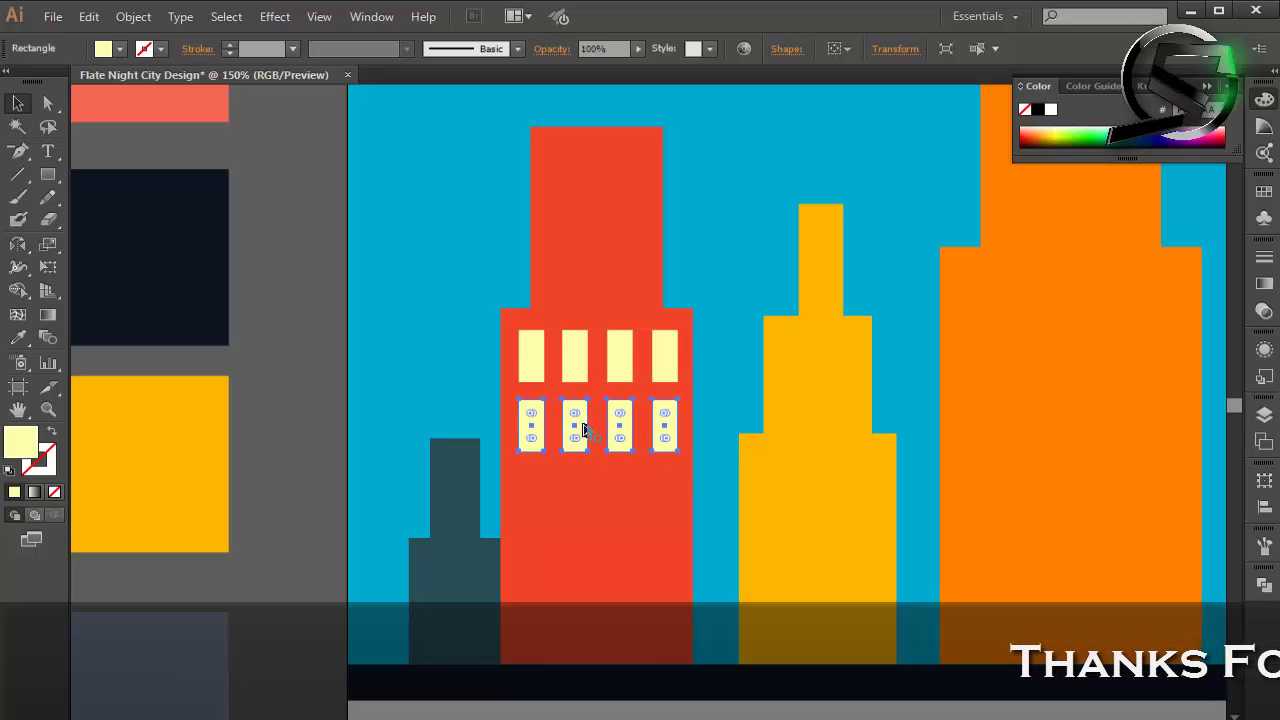
key(ctrl+d)
key(ctrl+d)
key(ctrl+d)
scroll(583, 410, down, 2)
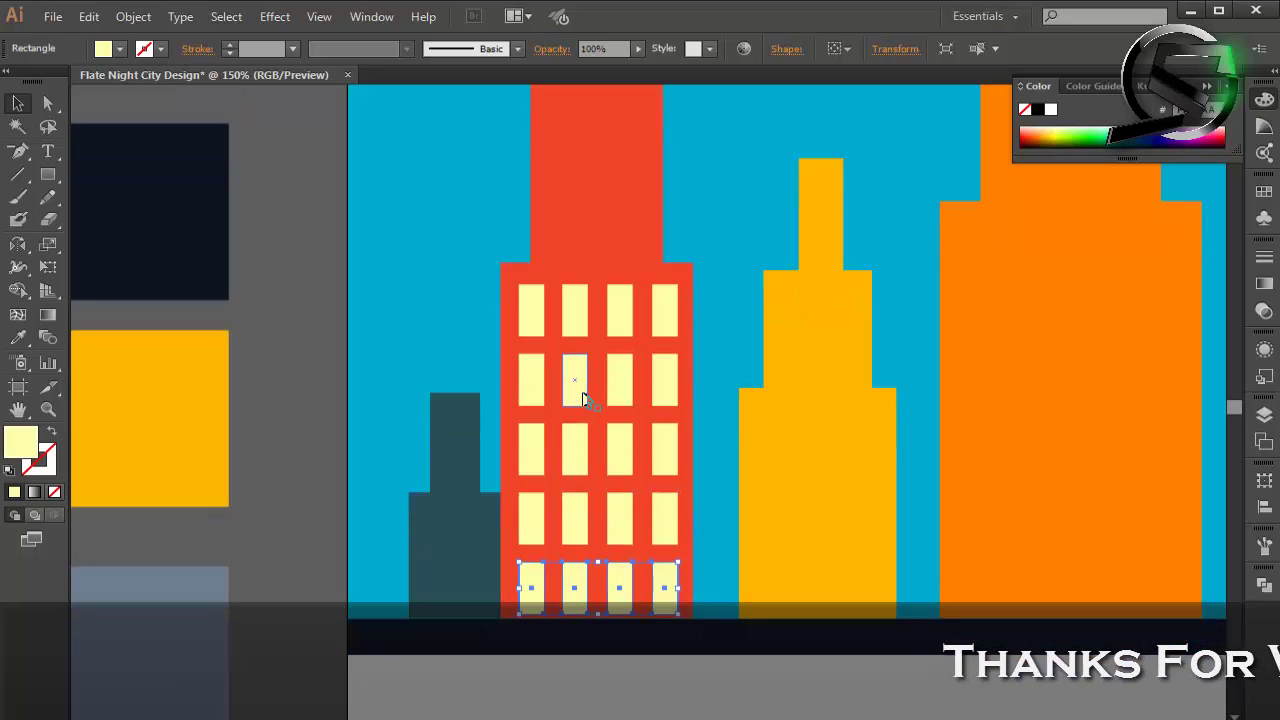
click(323, 305)
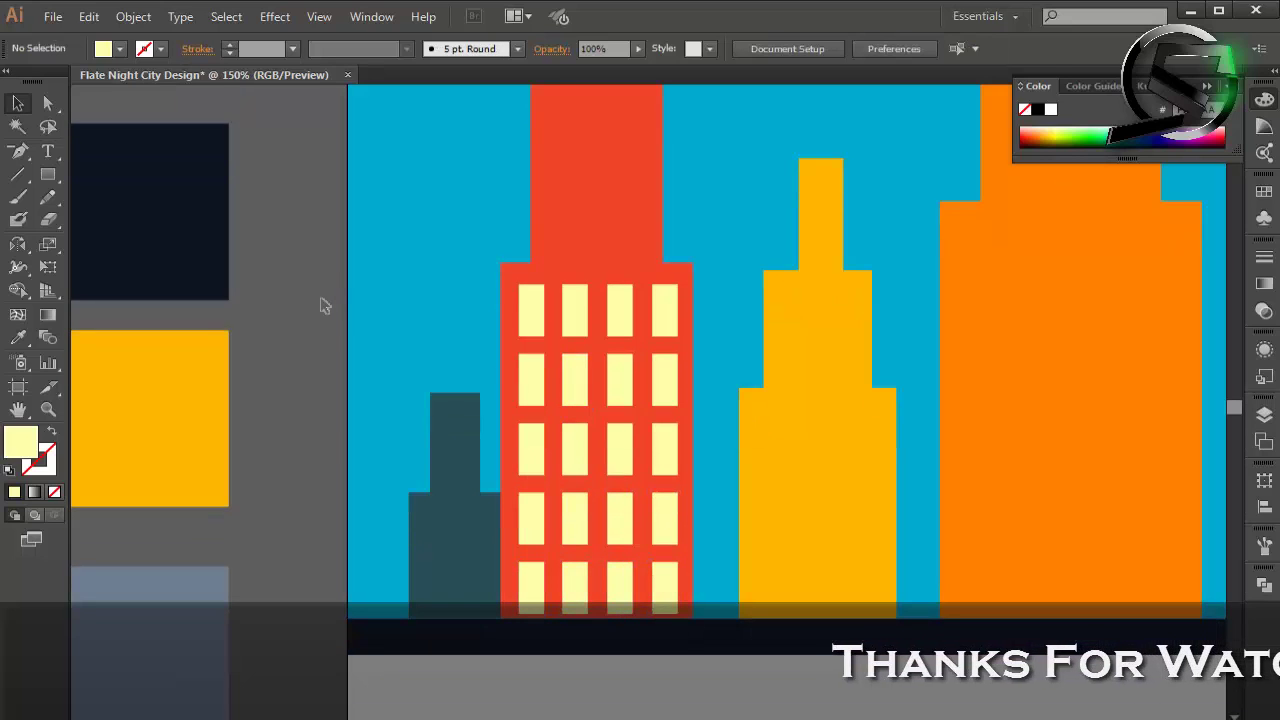
Step: Move the top window row onto the narrow upper tower and resize it to fit
scroll(620, 380, up, 2)
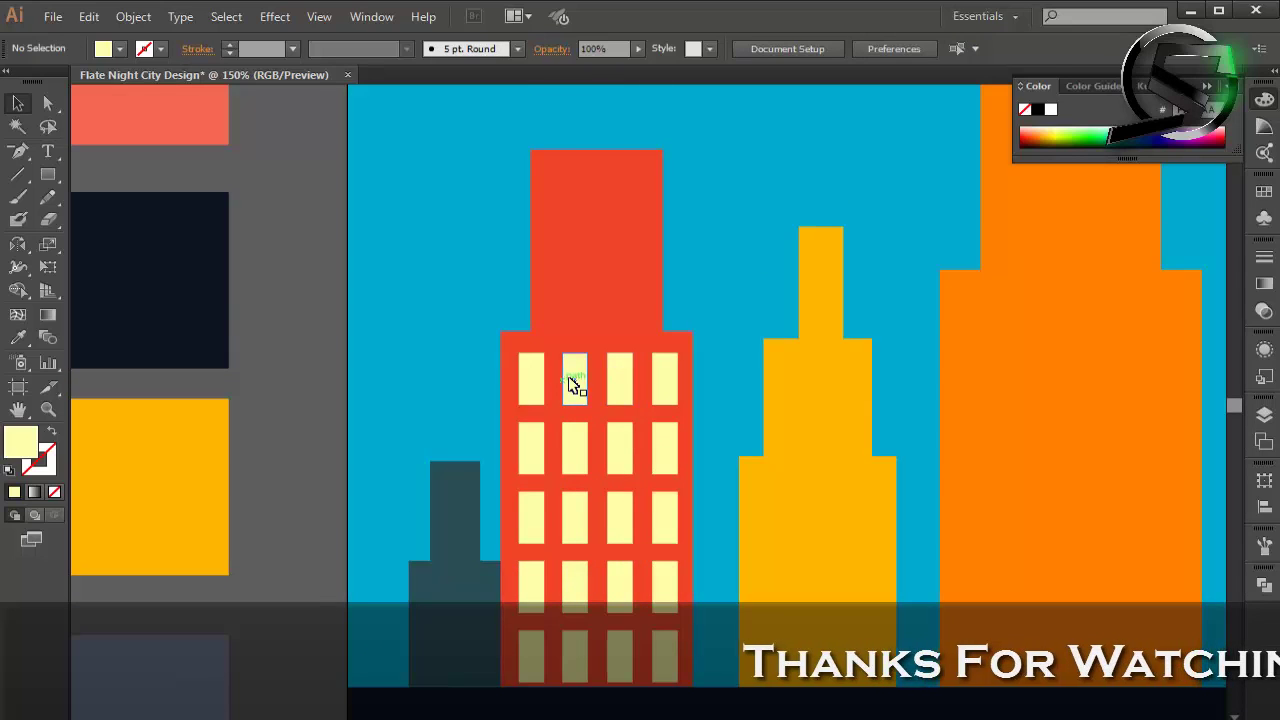
click(577, 380)
drag(577, 380, 585, 192)
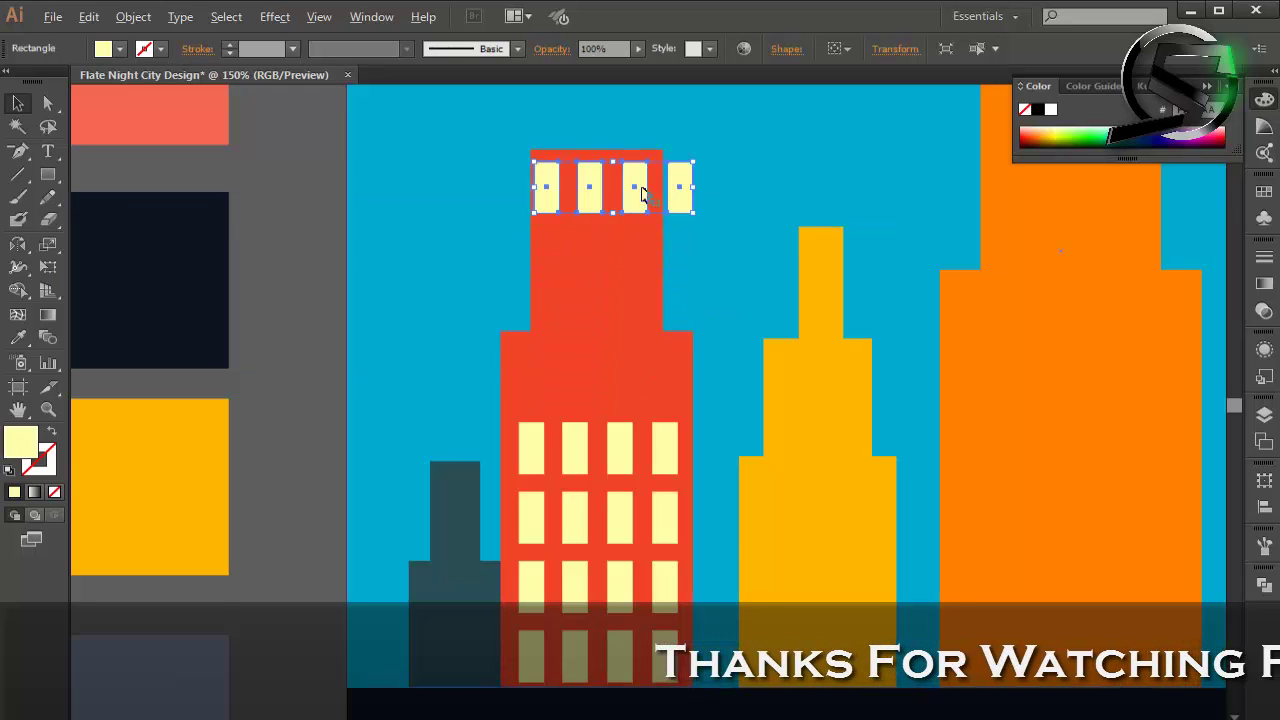
scroll(591, 194, up, 2)
drag(772, 222, 703, 212)
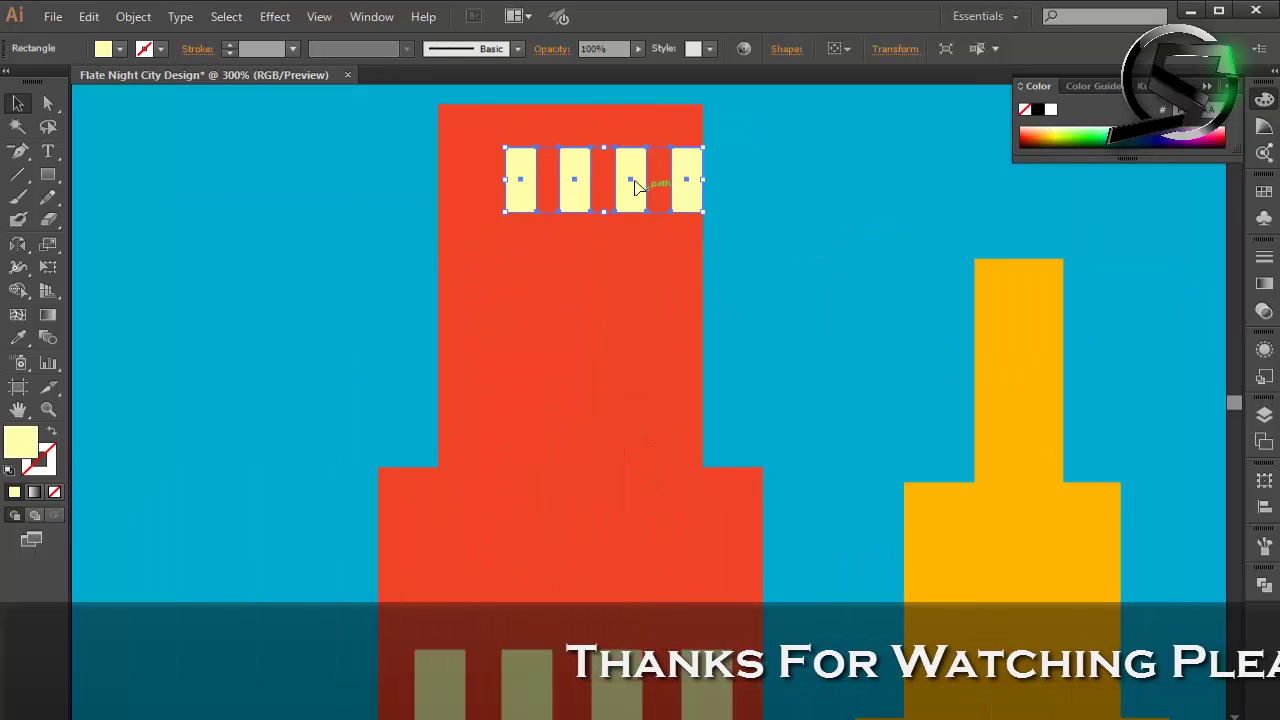
drag(634, 187, 603, 160)
drag(678, 186, 694, 208)
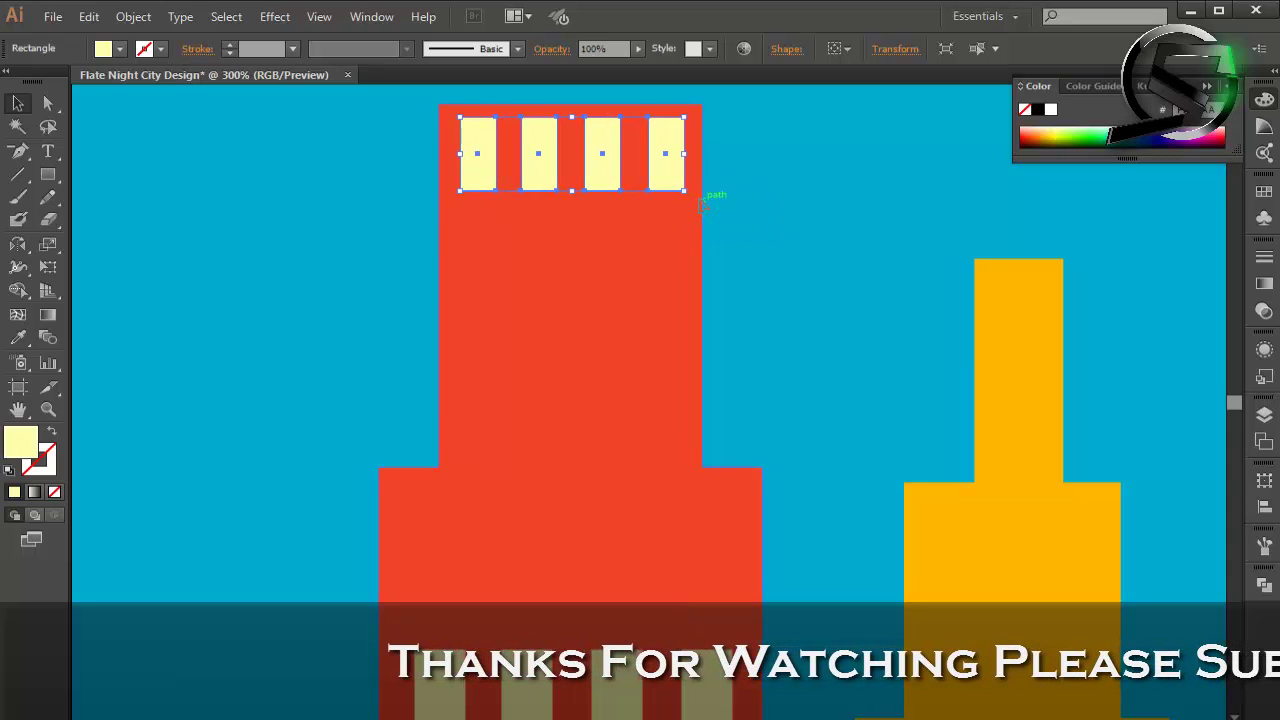
click(663, 170)
Step: Copy the upper-tower window row downward and repeat to add two more rows
click(663, 170)
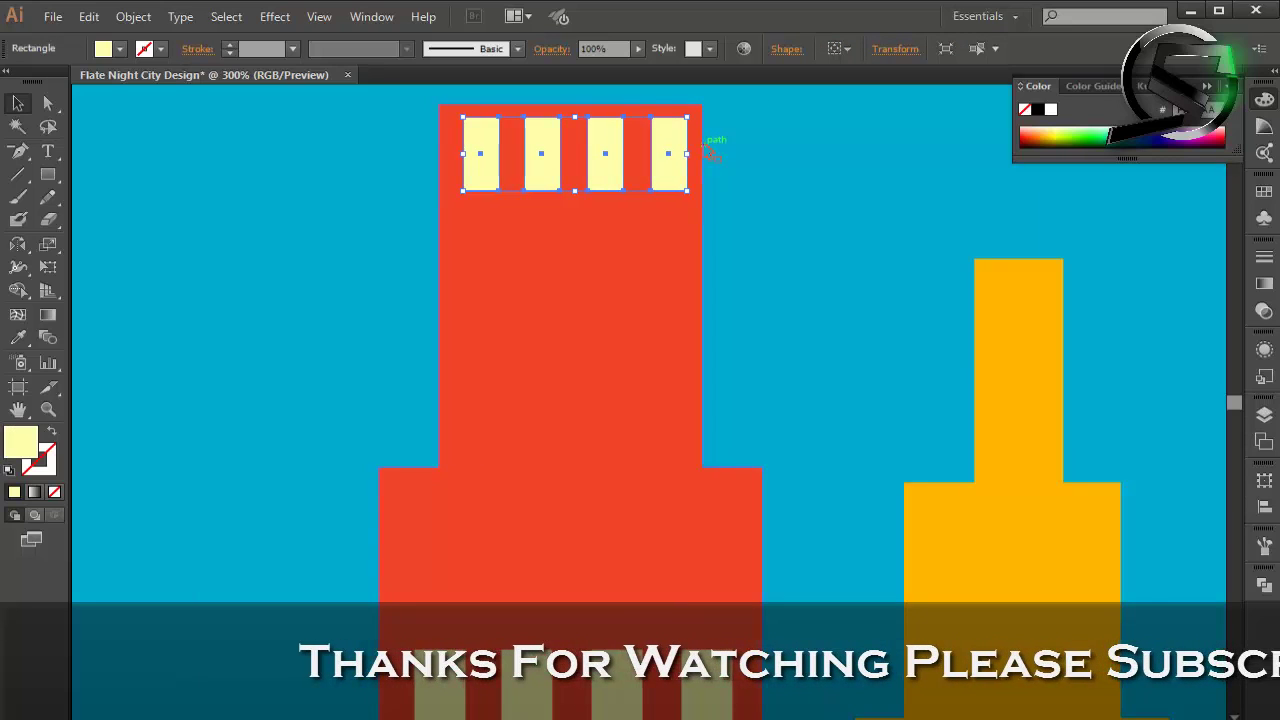
drag(600, 163, 598, 252)
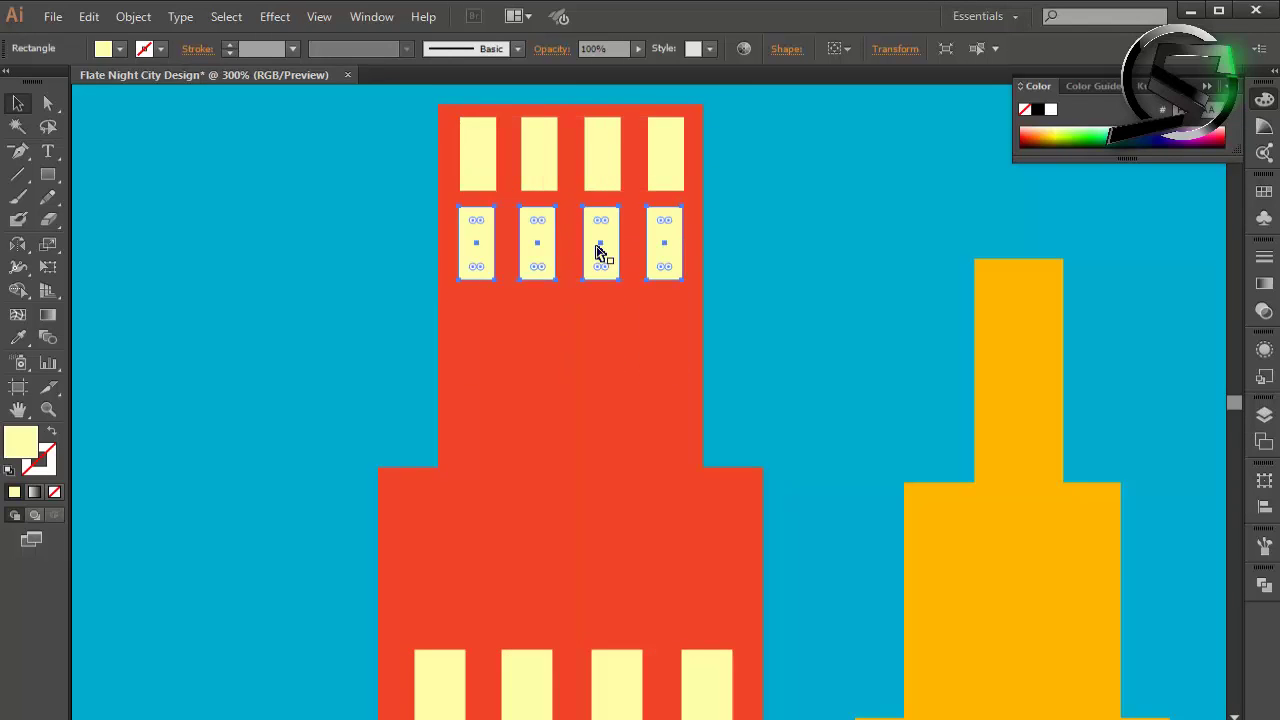
key(ctrl+d)
key(ctrl+d)
alt+scroll(668, 205, down, 2)
Step: Reposition one of the red building's window rows to even out the row spacing
alt+scroll(670, 208, down, 2)
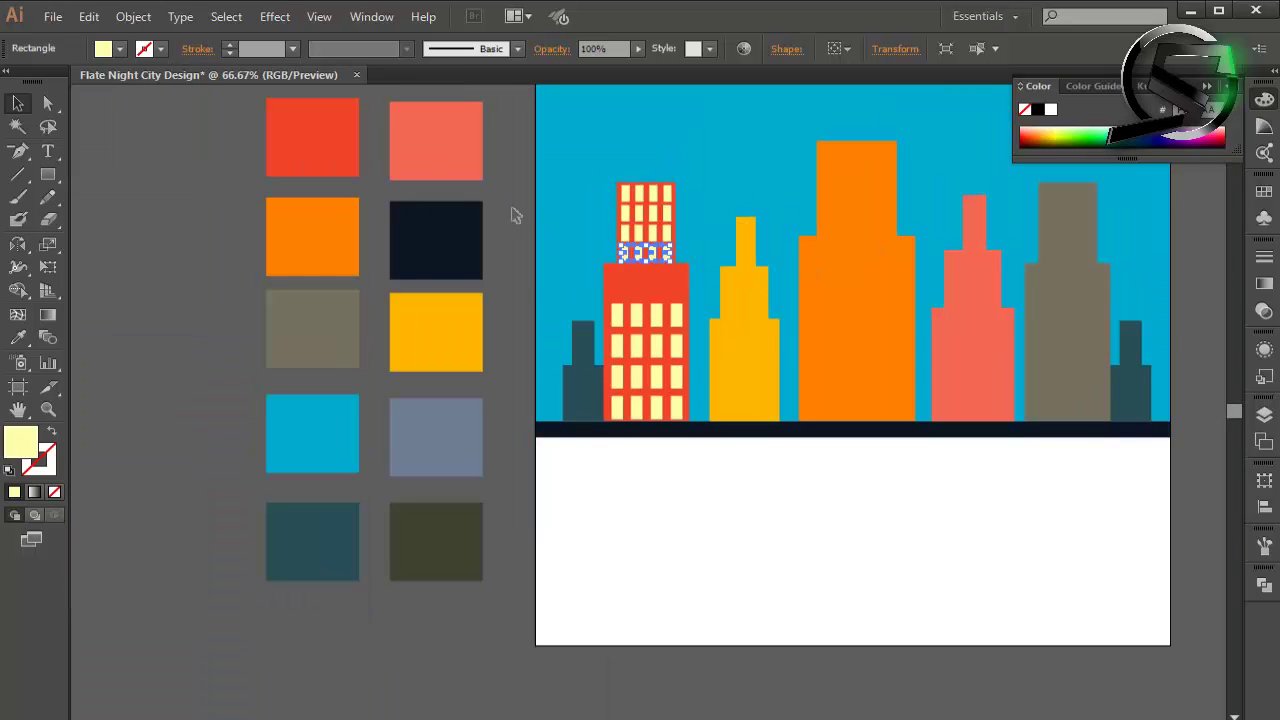
click(514, 214)
alt+scroll(629, 243, up, 1)
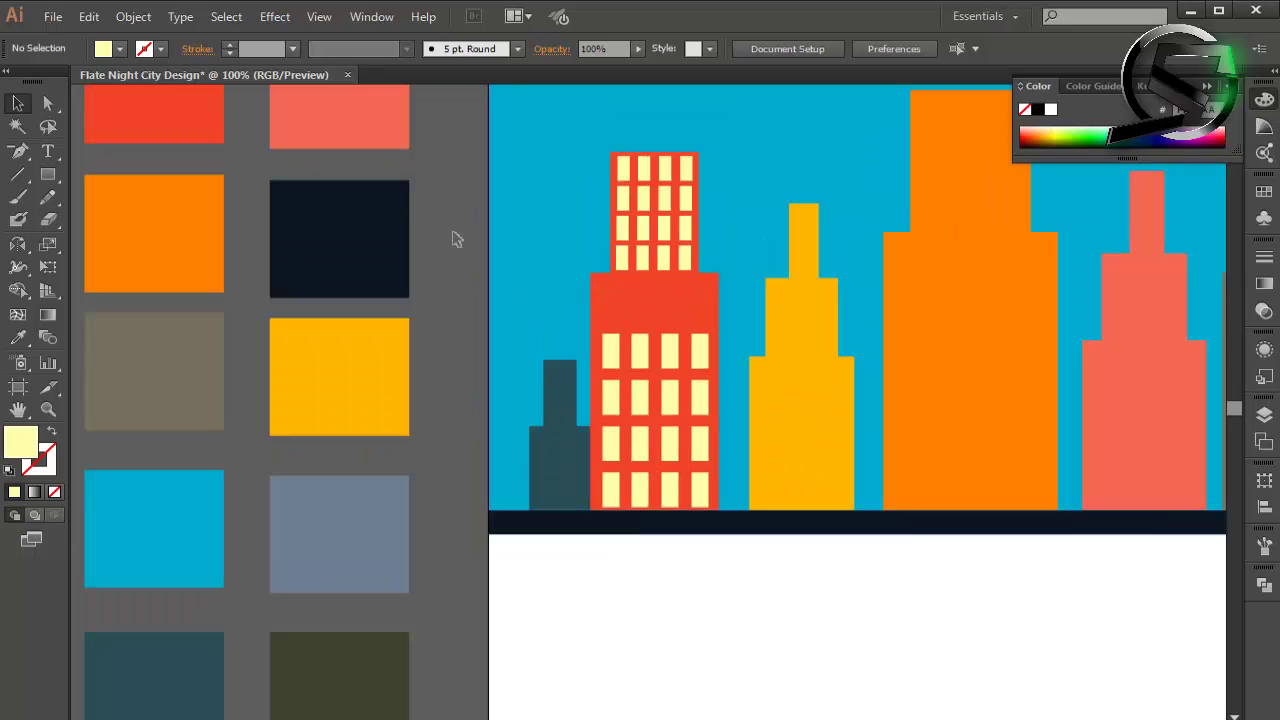
click(641, 348)
alt+scroll(641, 348, up, 2)
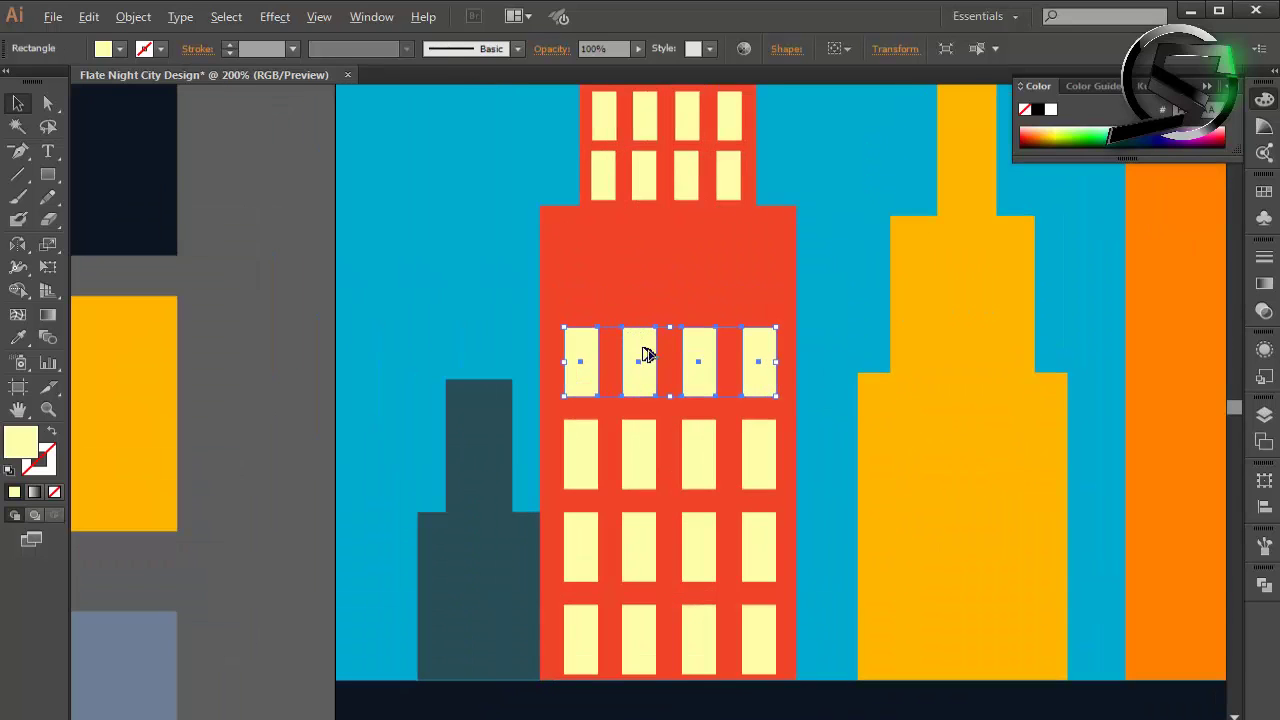
mouse_move(646, 354)
mouse_down()
mouse_move(657, 252)
mouse_move(658, 391)
mouse_up()
scroll(645, 273, down, 1)
scroll(657, 252, down, 1)
scroll(660, 262, up, 3)
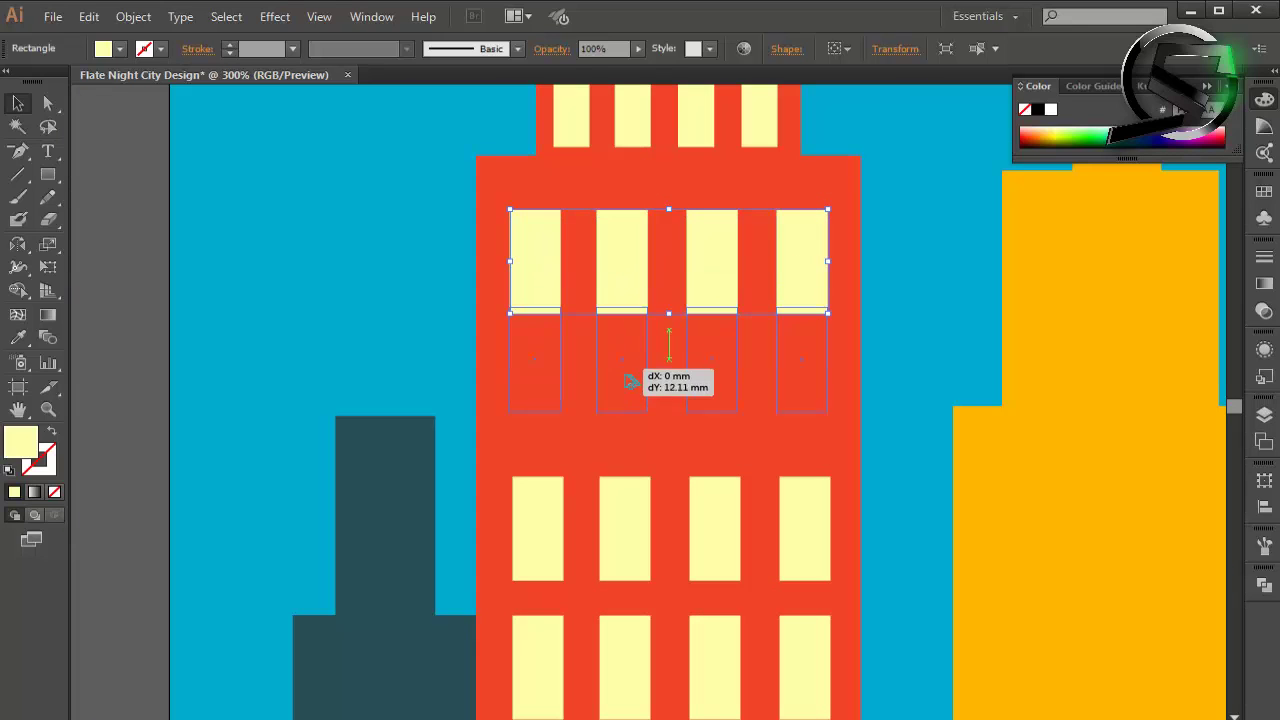
scroll(727, 295, down, 2)
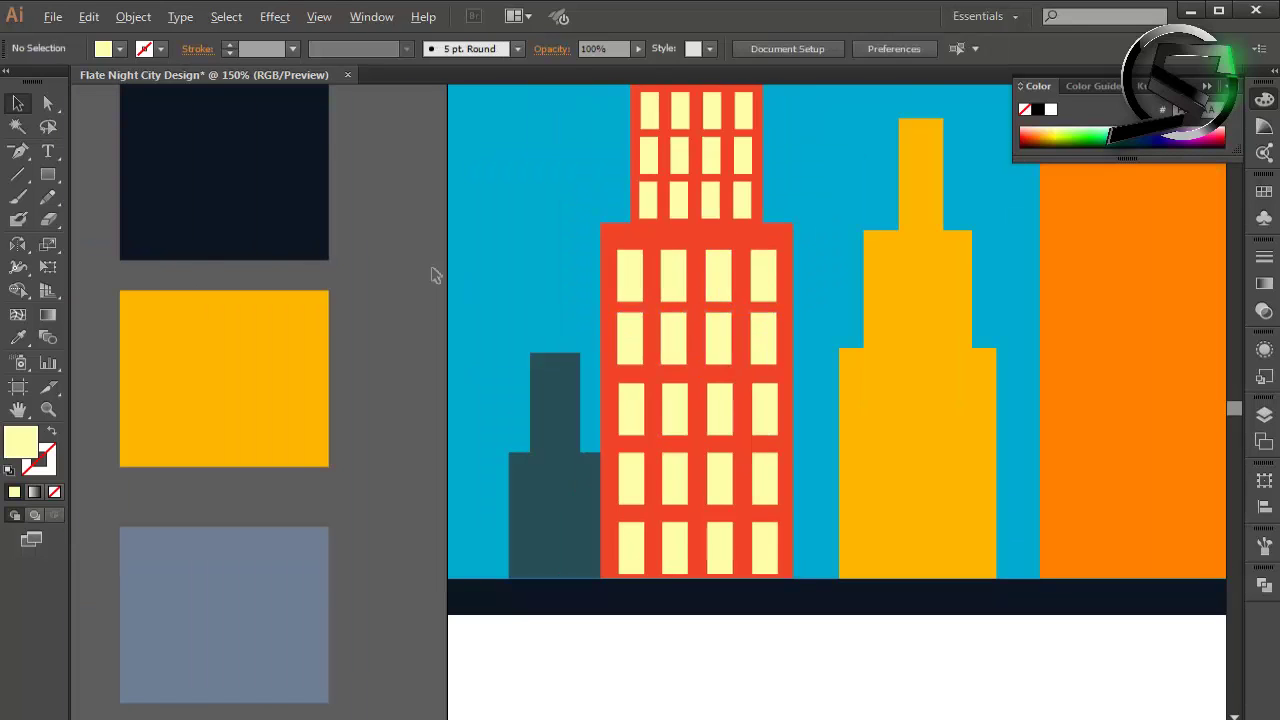
scroll(434, 274, down, 2)
scroll(523, 294, up, 2)
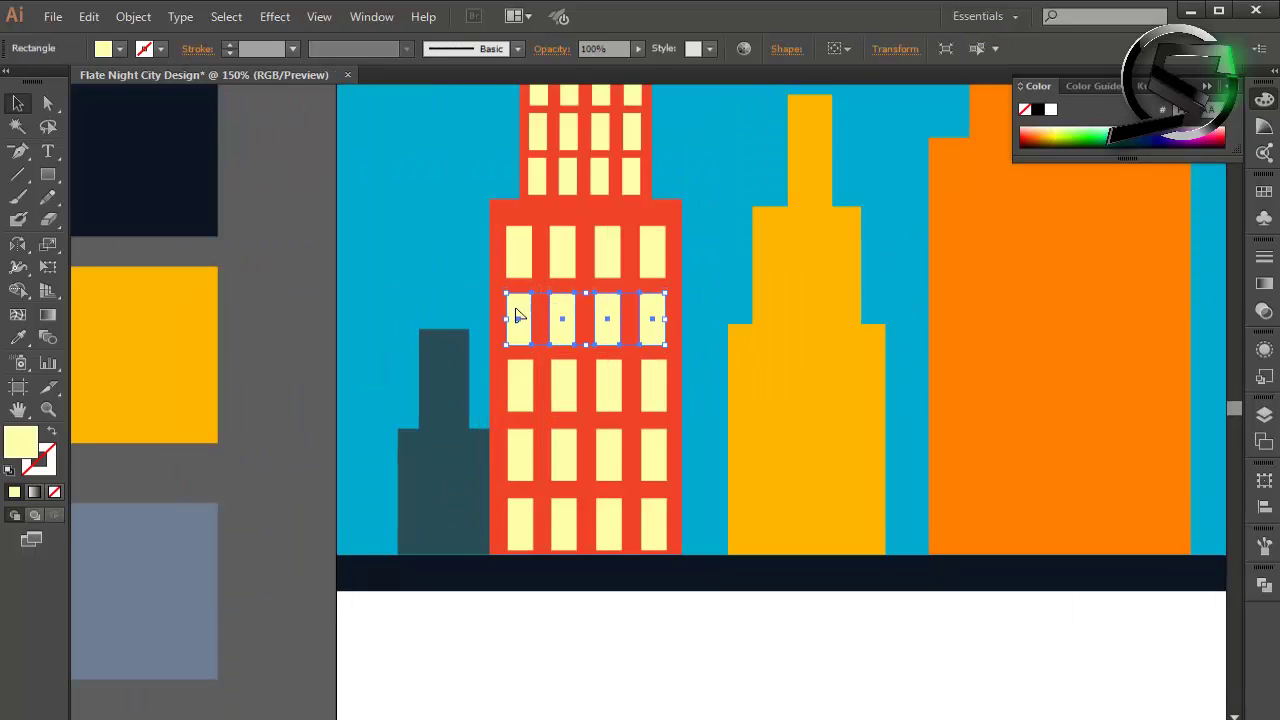
click(309, 269)
Step: Alt-drag a row of the red building's windows onto the yellow building
scroll(766, 406, down, 2)
scroll(766, 407, down, 1)
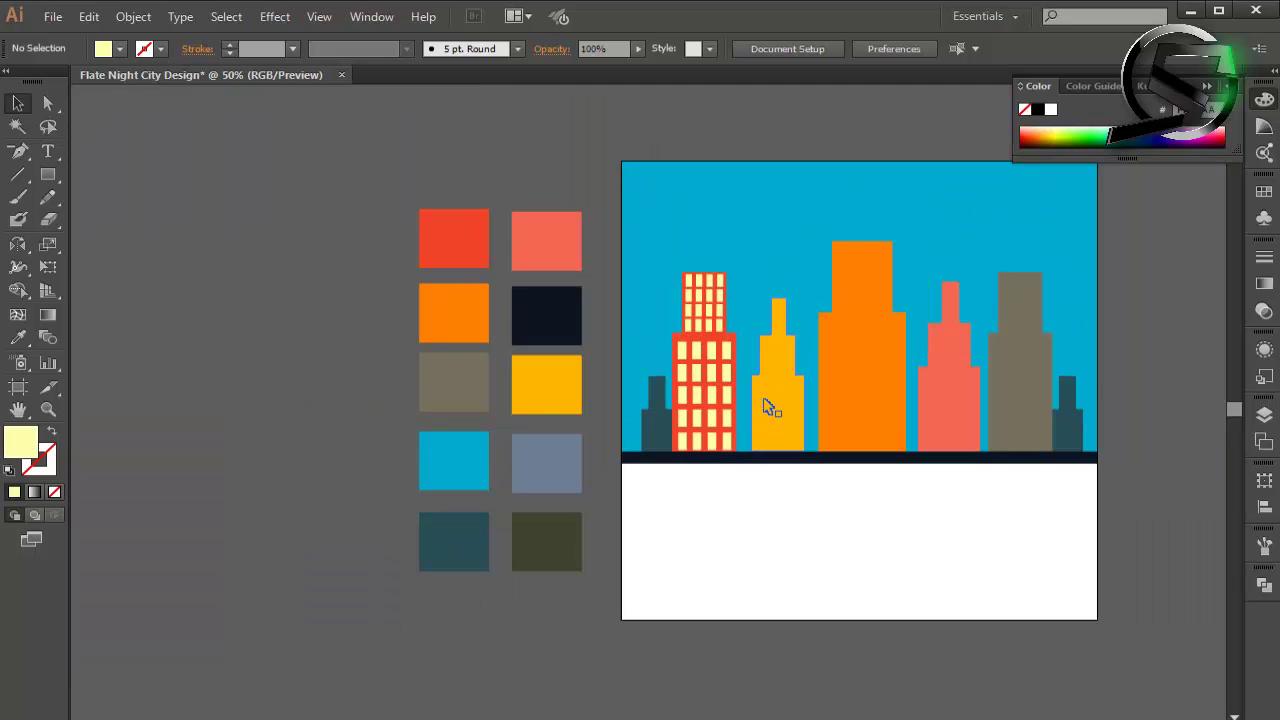
click(706, 398)
scroll(706, 420, up, 3)
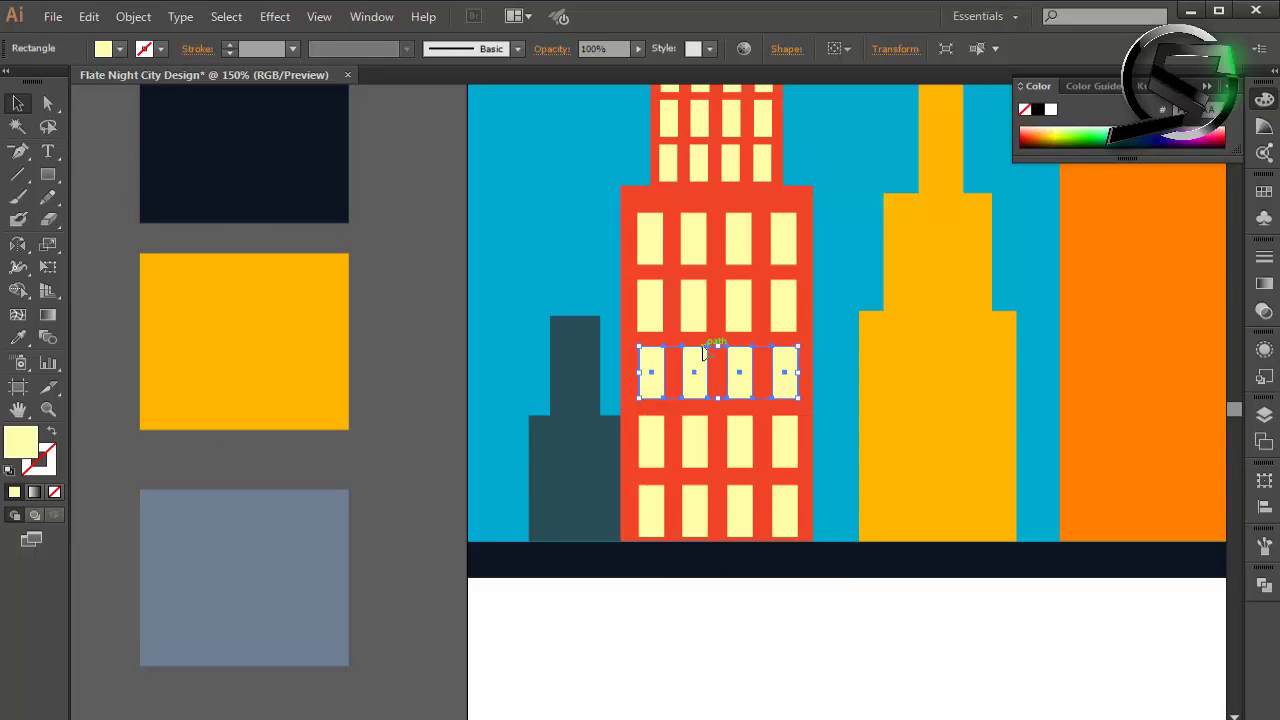
drag(699, 373, 918, 350)
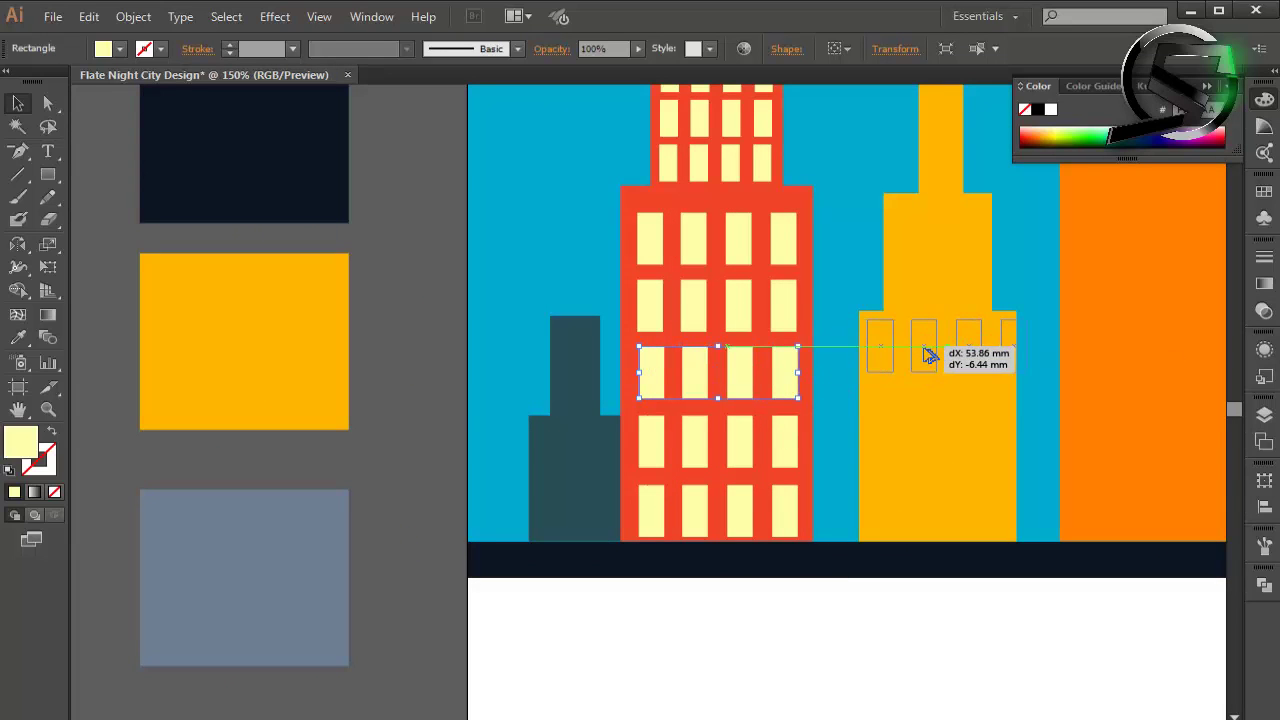
Step: Shrink the copied window row, make it white, and repeat it downward into four rows
scroll(1030, 400, up, 2)
drag(1025, 390, 995, 380)
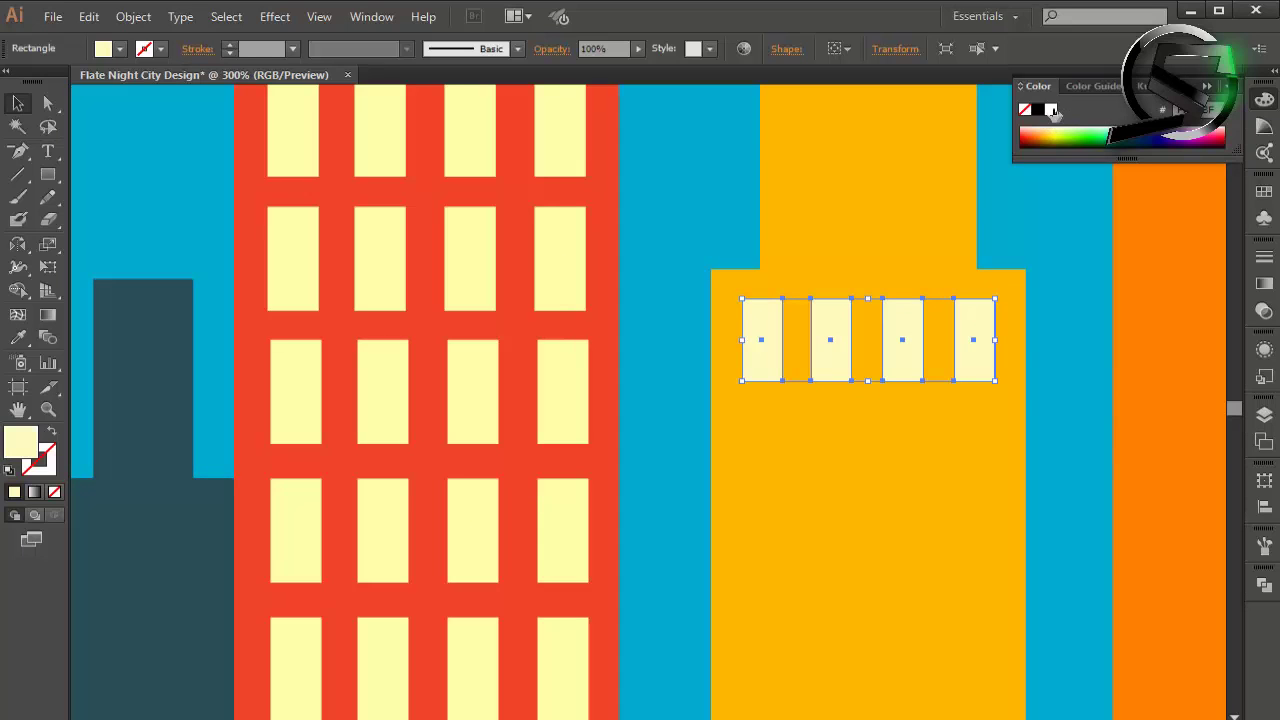
click(1050, 109)
scroll(909, 363, down, 3)
drag(840, 288, 846, 380)
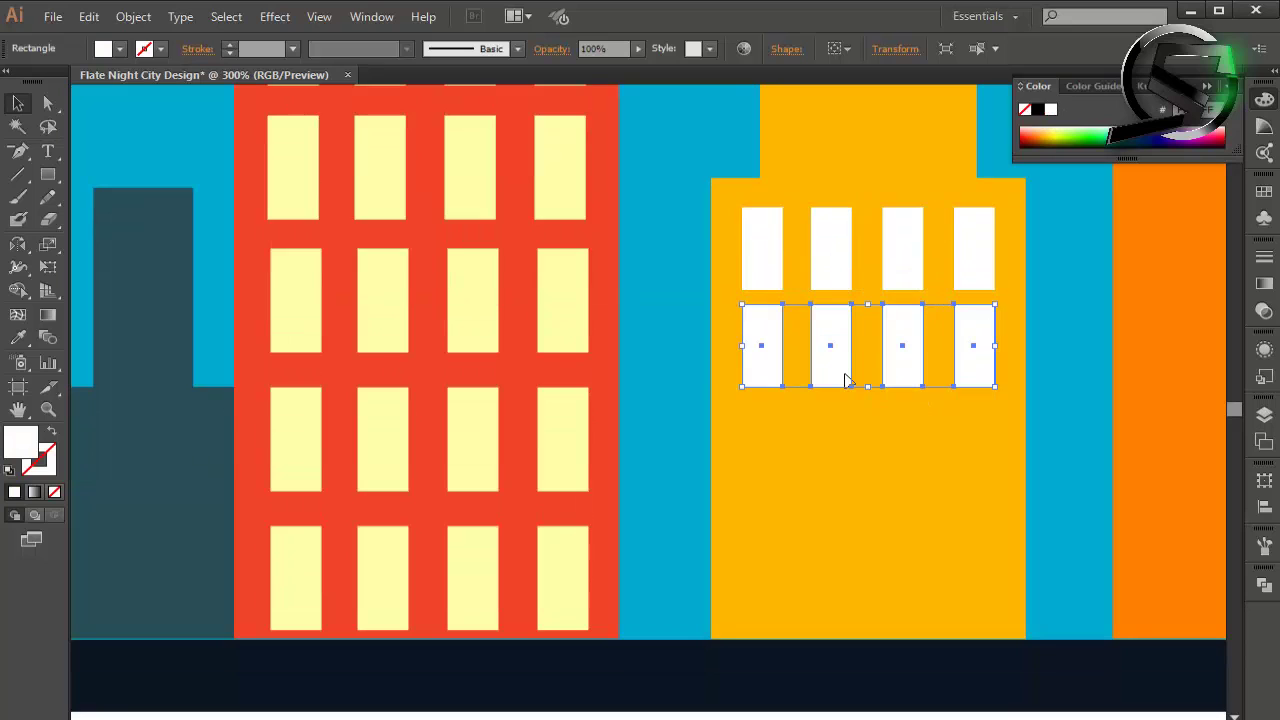
key(ctrl+d)
key(ctrl+d)
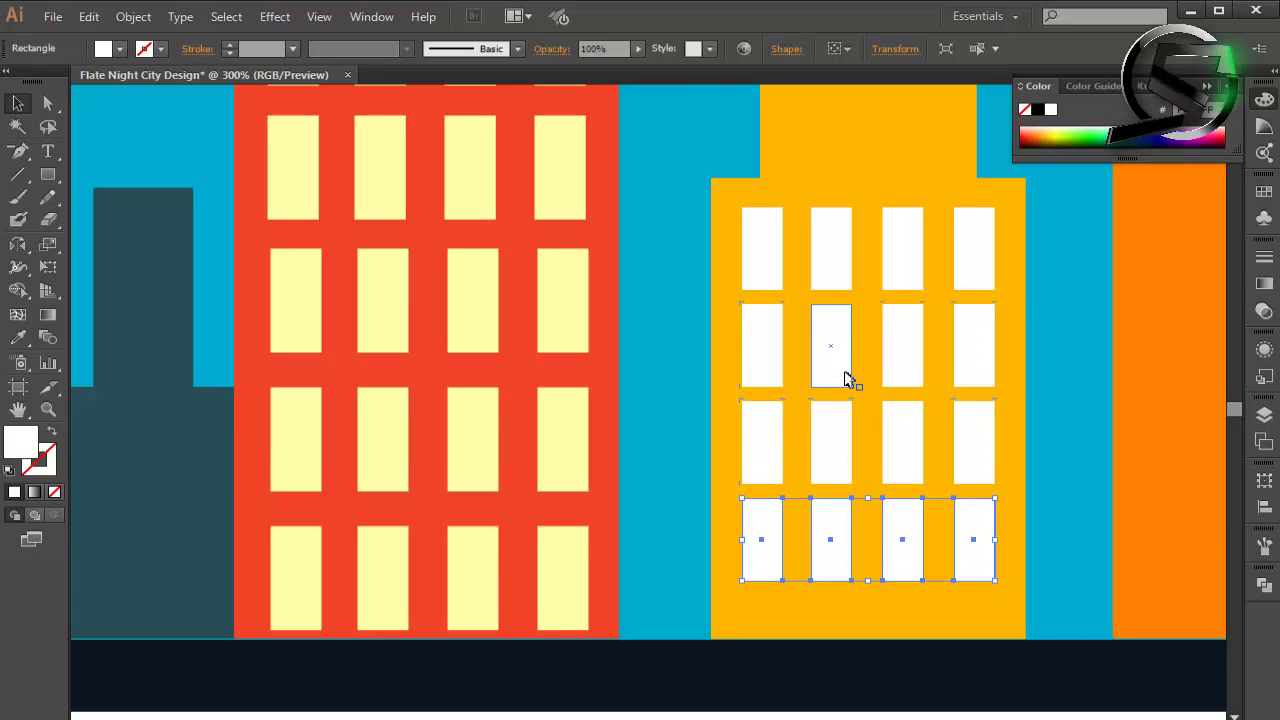
key(ctrl+minus)
Step: Nudge the four-row white window grid down three steps, then raise the top row
click(795, 265)
shift+click(794, 336)
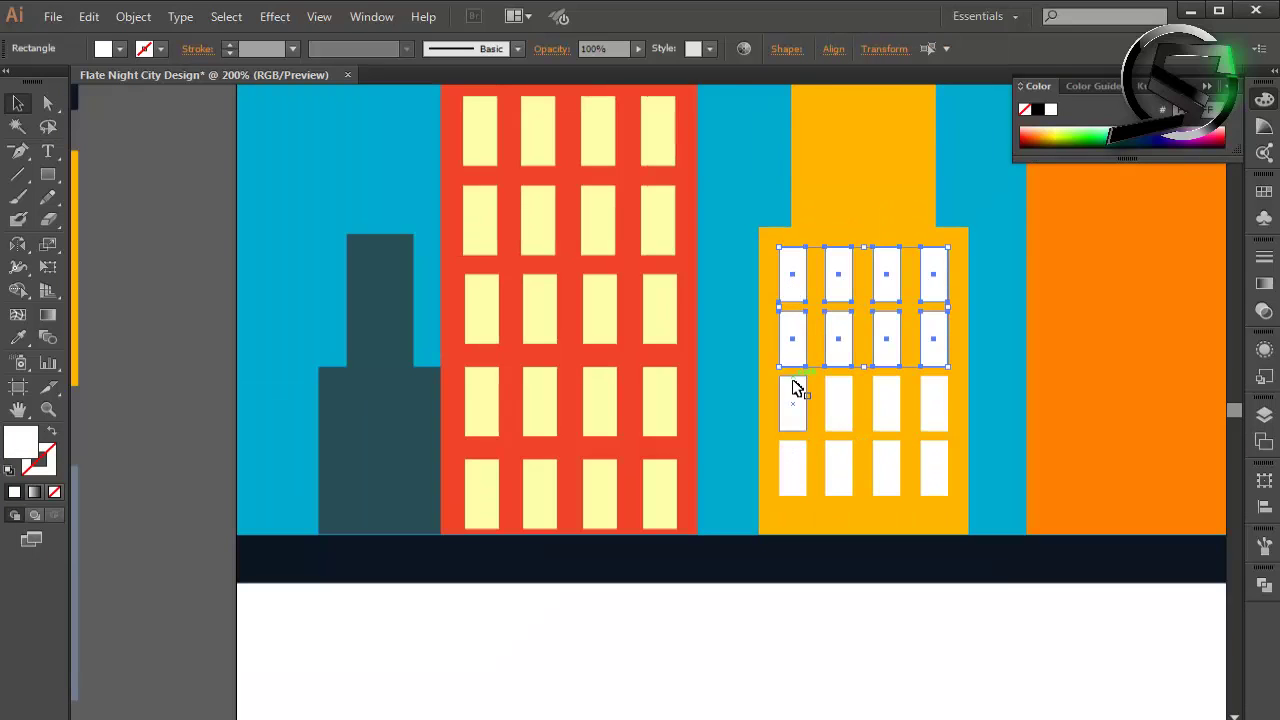
shift+click(792, 398)
shift+click(789, 457)
key(Down)
key(Down)
key(Down)
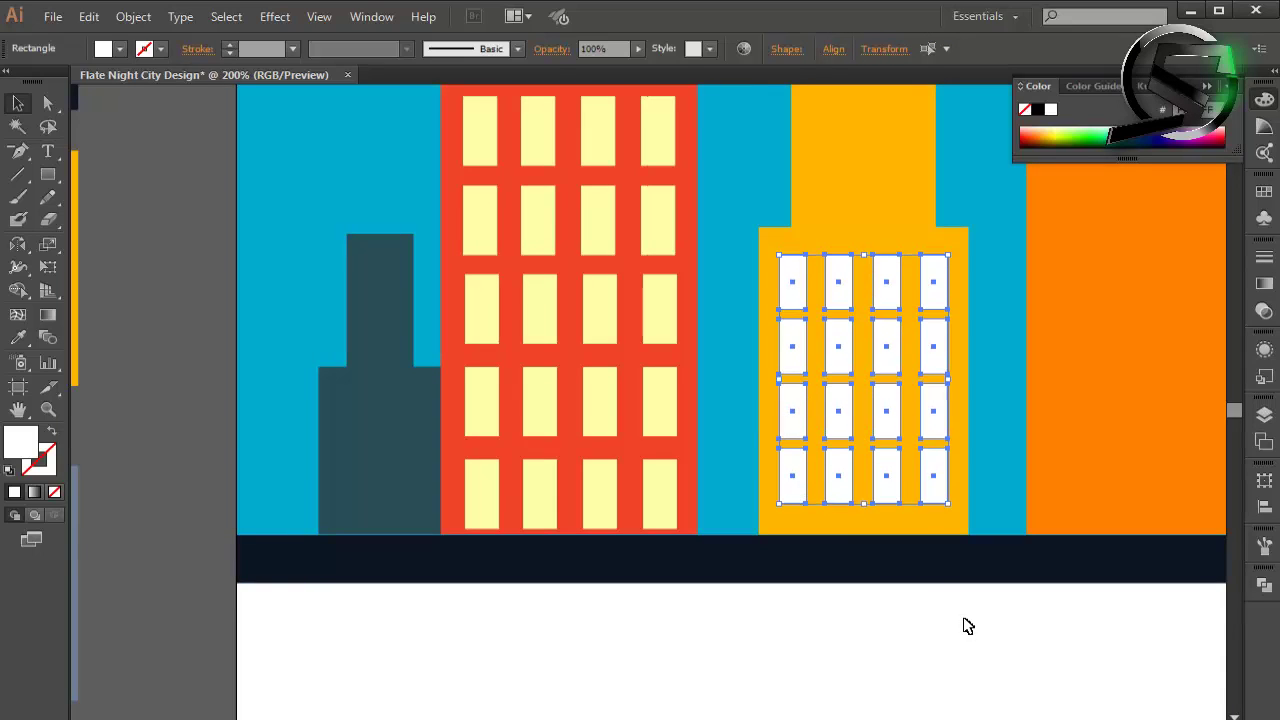
key(Down)
key(Down)
key(Down)
key(Down)
key(Down)
key(Down)
key(Down)
key(Down)
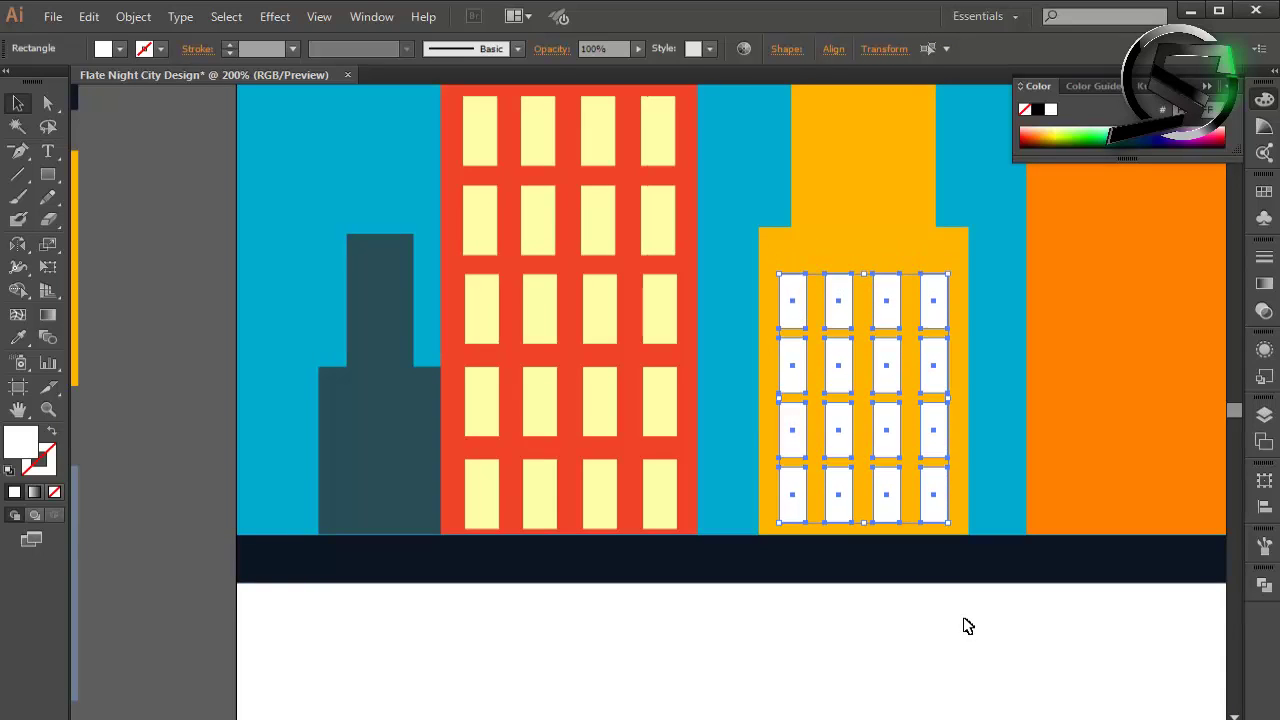
key(Down)
key(Down)
key(Down)
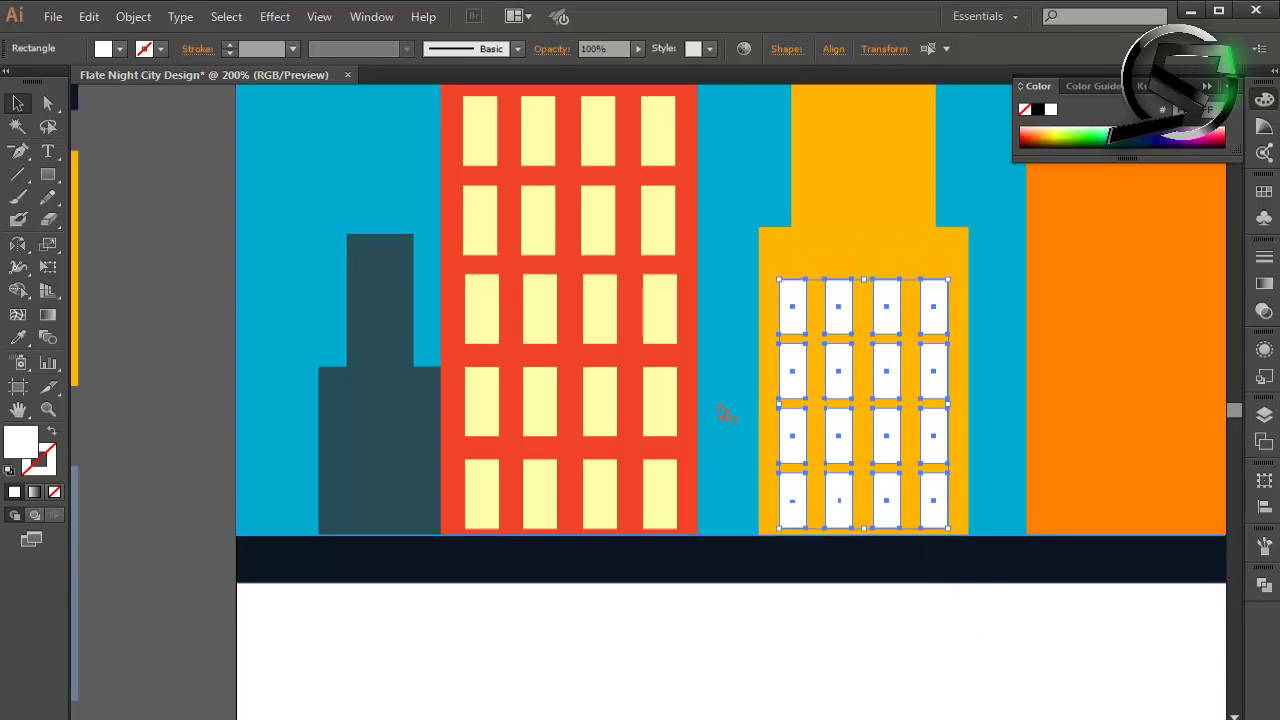
click(720, 414)
click(846, 306)
drag(849, 309, 851, 249)
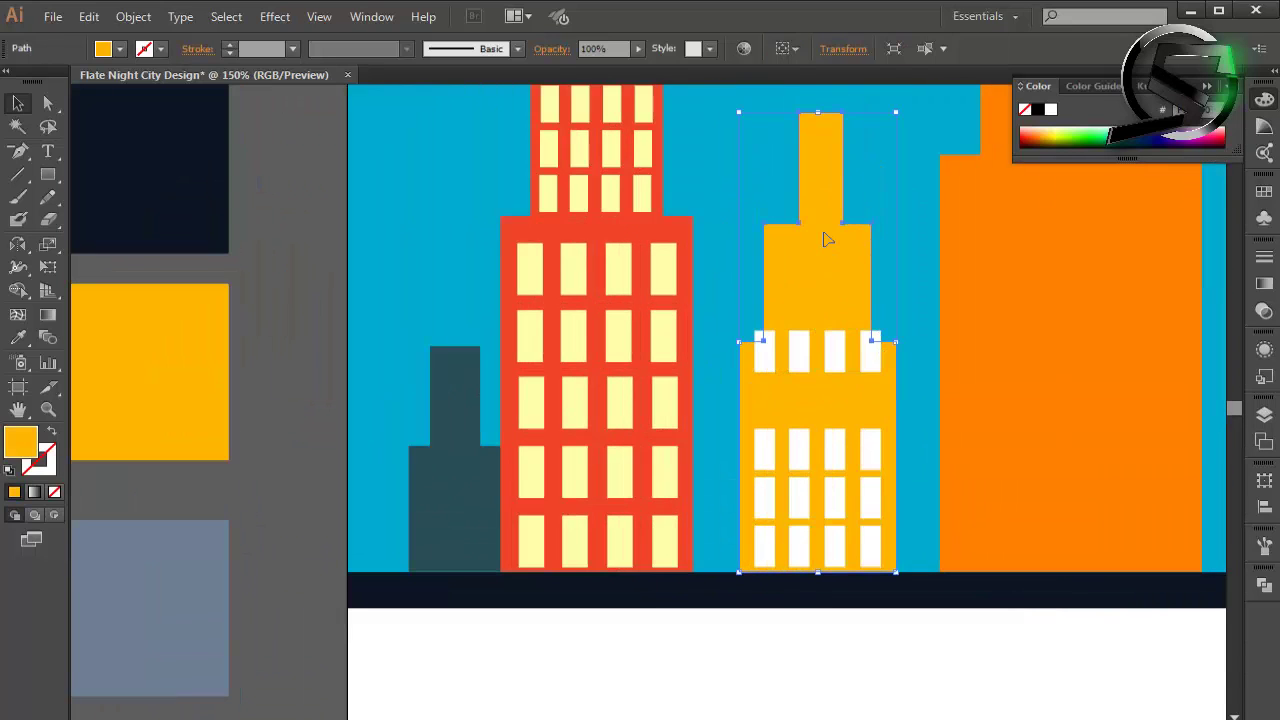
Step: Stretch the yellow building's stepped tower taller from its top edge
drag(817, 118, 811, 151)
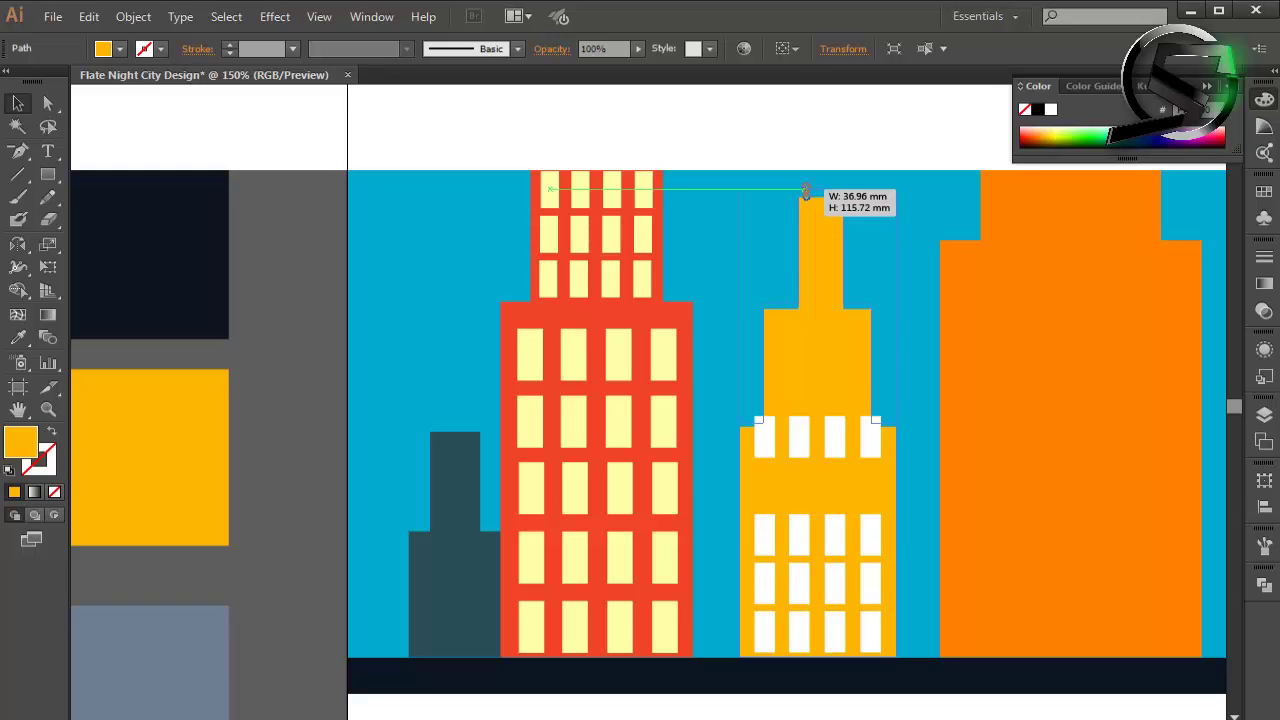
scroll(806, 200, down, 2)
scroll(809, 371, up, 3)
Step: Raise the top row of white windows to the base's upper edge
drag(800, 300, 800, 366)
scroll(778, 322, up, 3)
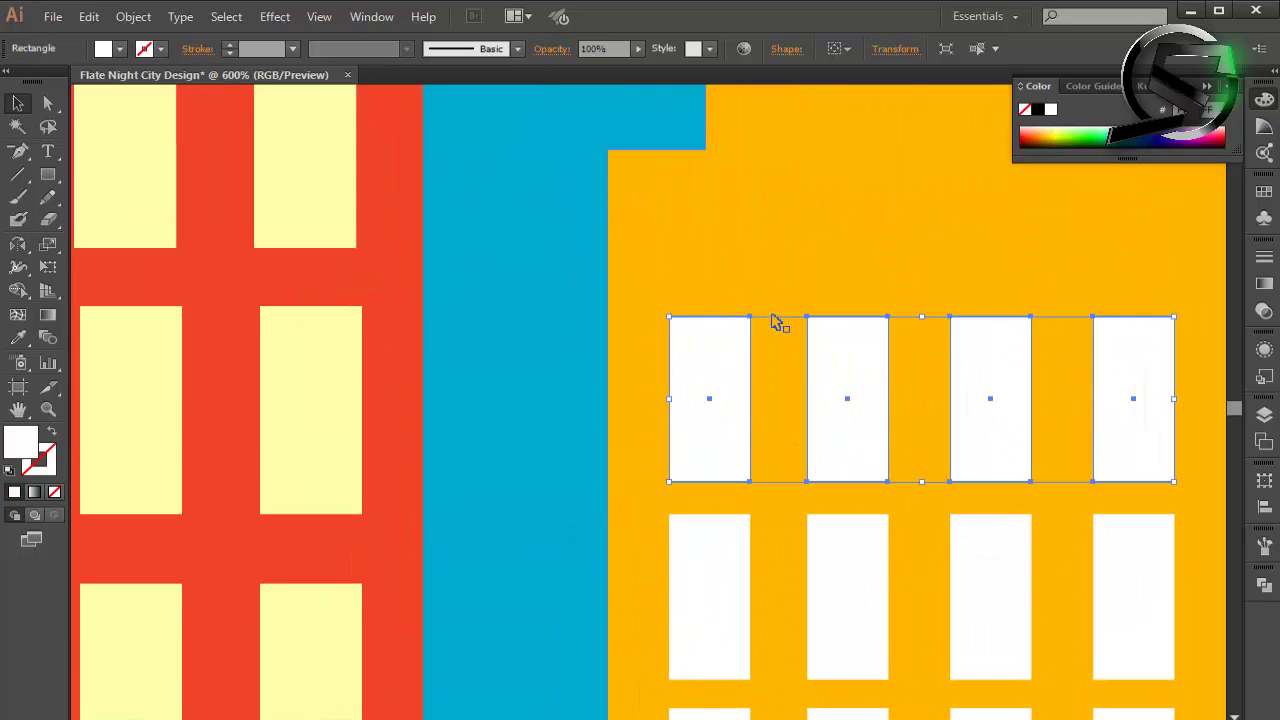
key(Down)
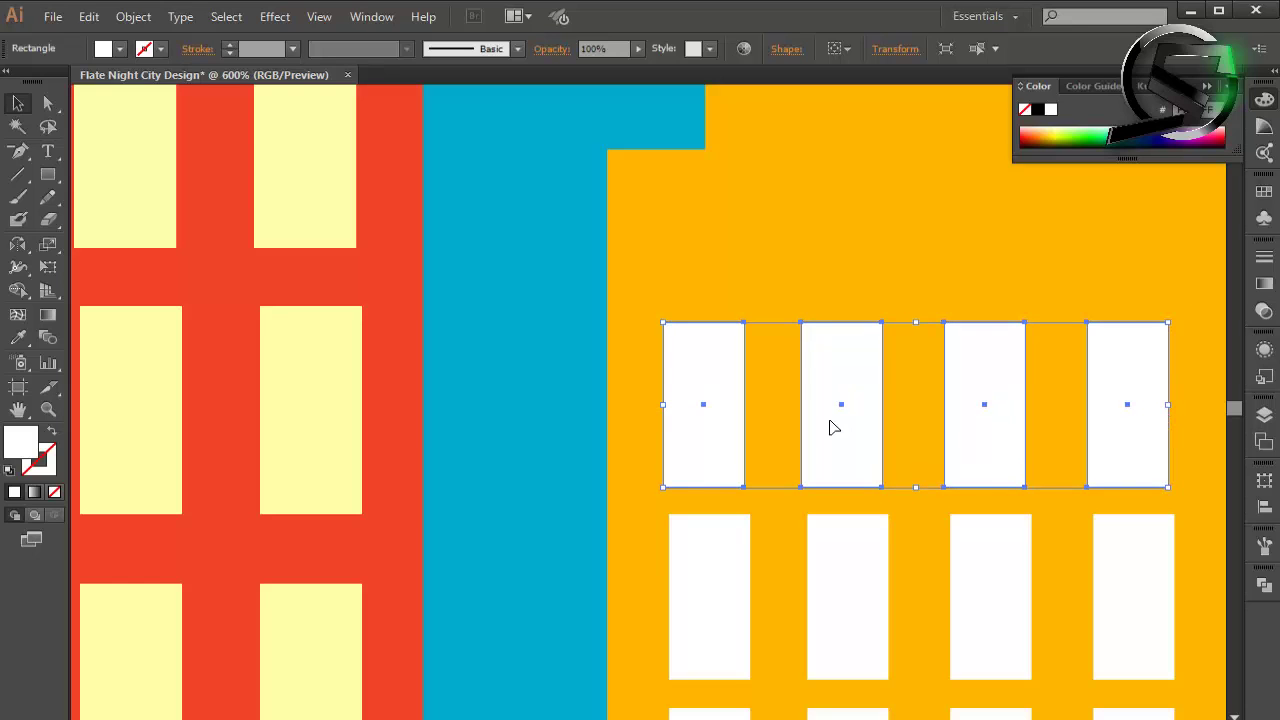
scroll(835, 428, down, 2)
drag(837, 400, 833, 288)
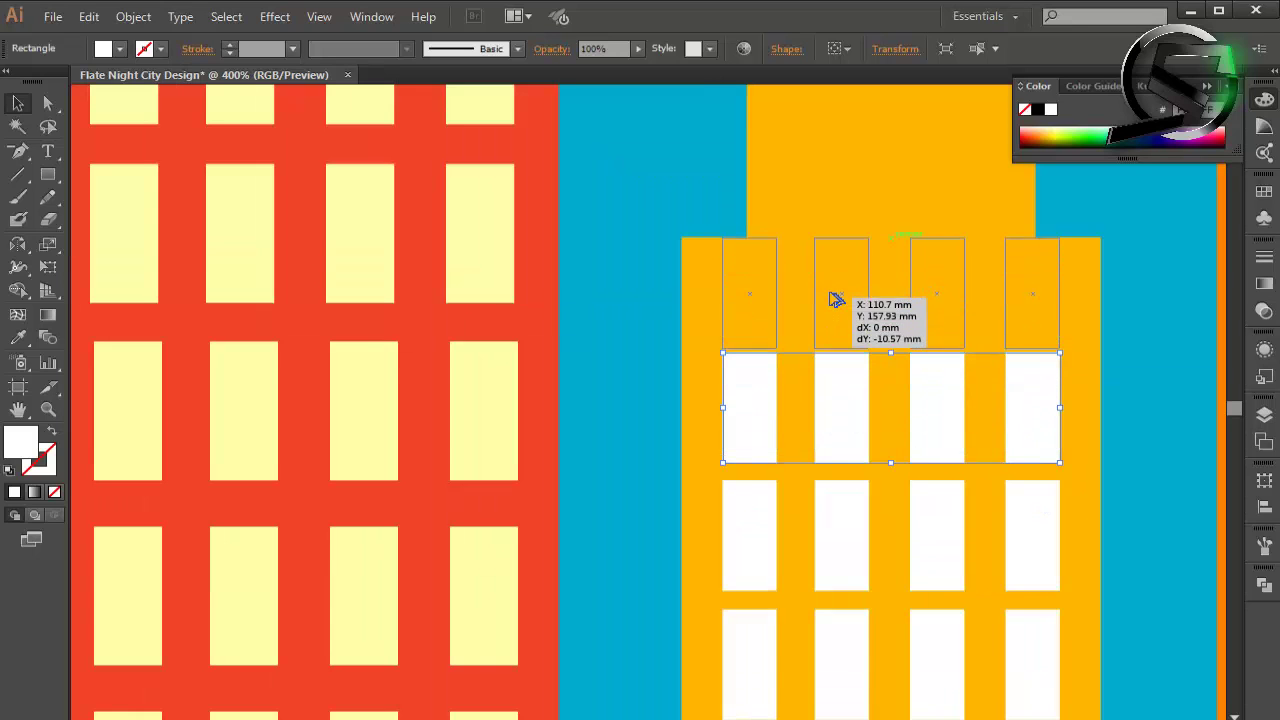
scroll(833, 288, down, 5)
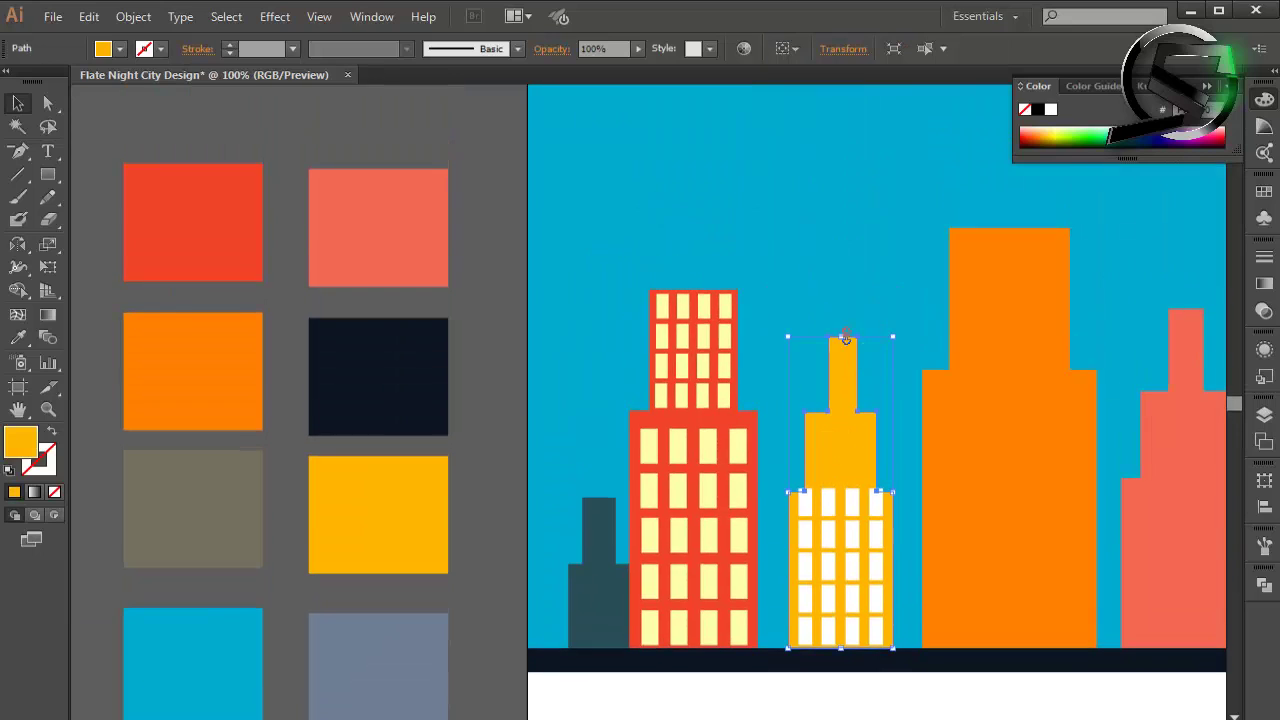
Step: Fine-tune the yellow spire's height and top, then deselect it
click(838, 341)
drag(838, 341, 838, 331)
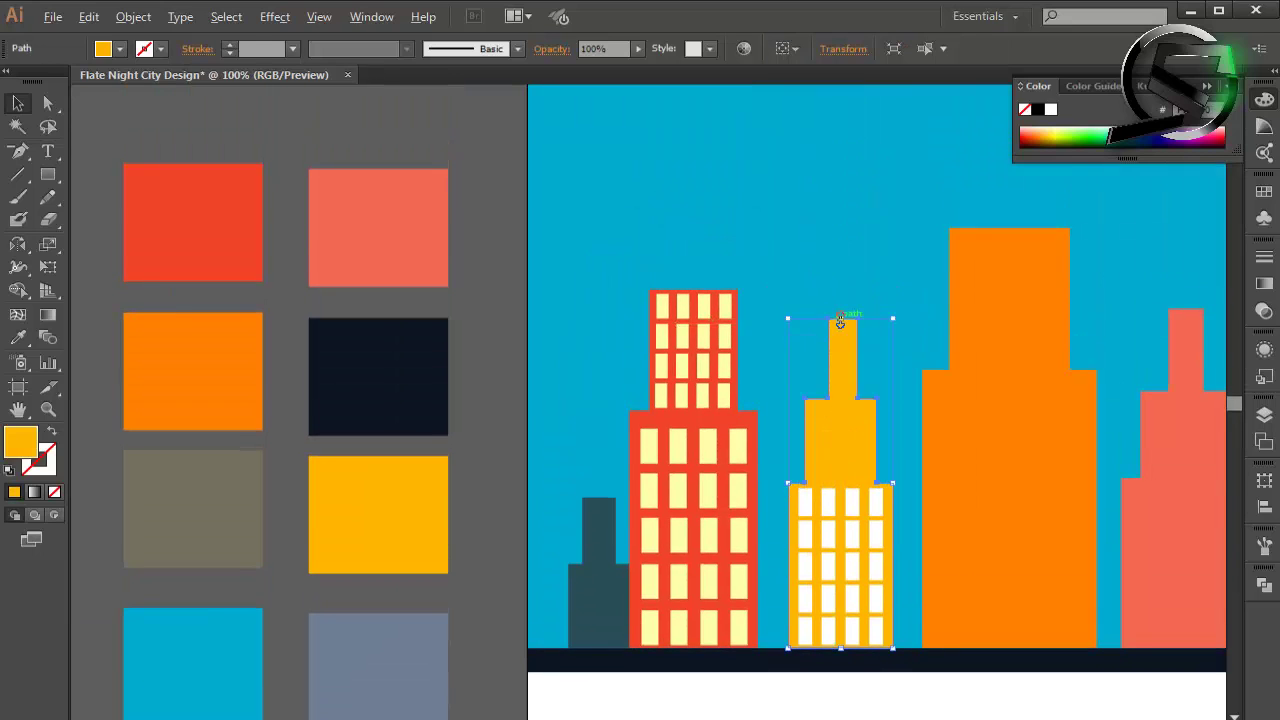
scroll(840, 320, down, 1)
scroll(865, 268, up, 2)
drag(865, 268, 858, 258)
scroll(858, 258, down, 2)
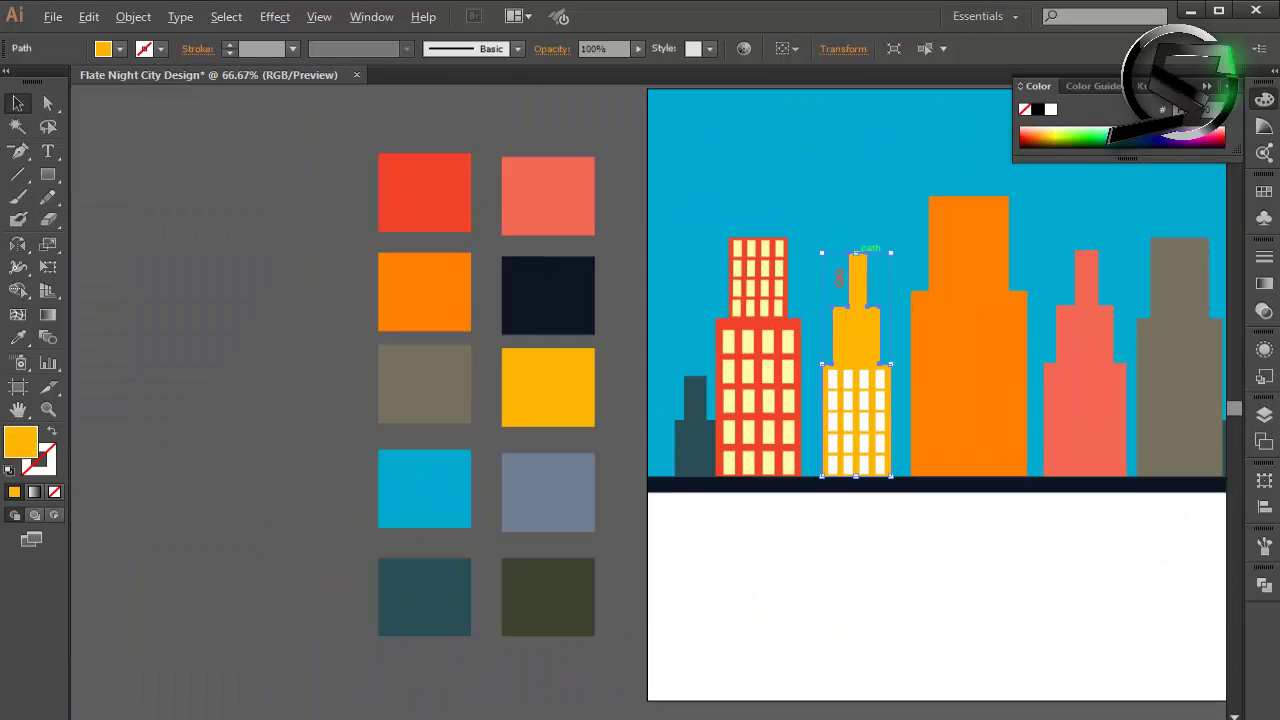
click(610, 224)
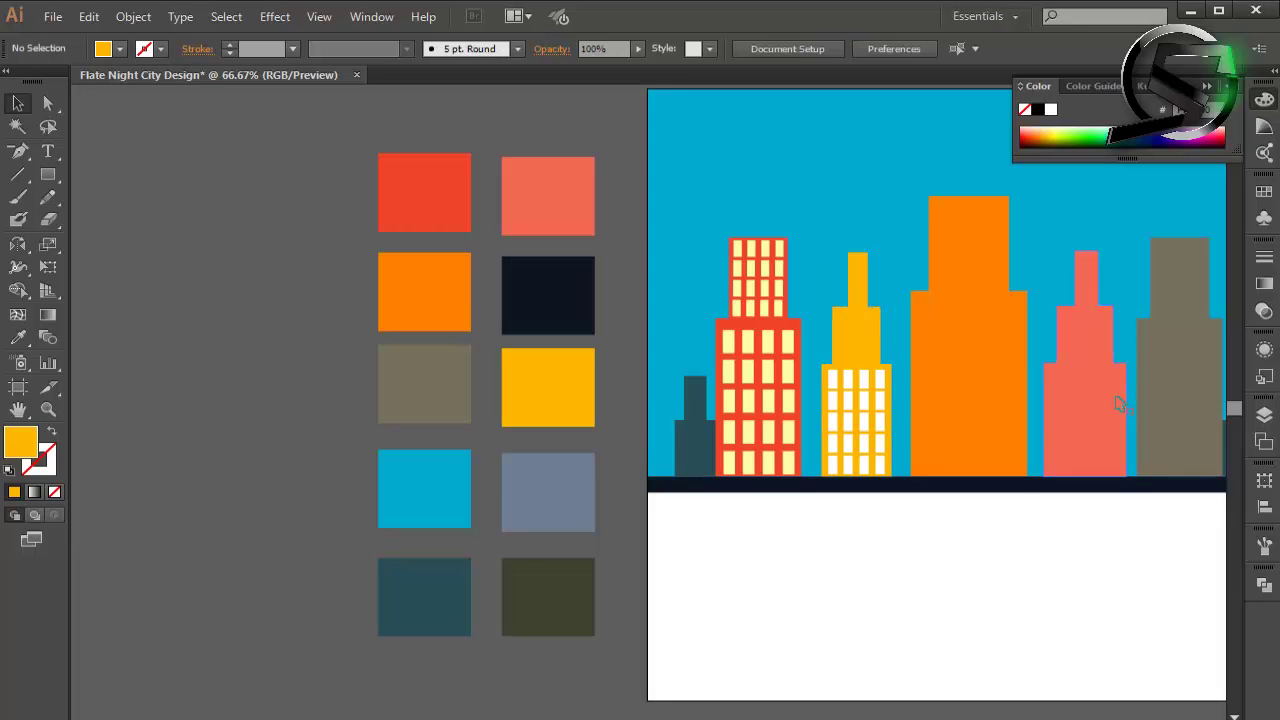
scroll(838, 504, up, 2)
scroll(954, 531, up, 1)
Step: Move the top window row up to the upper tier and shrink it to fit
click(954, 531)
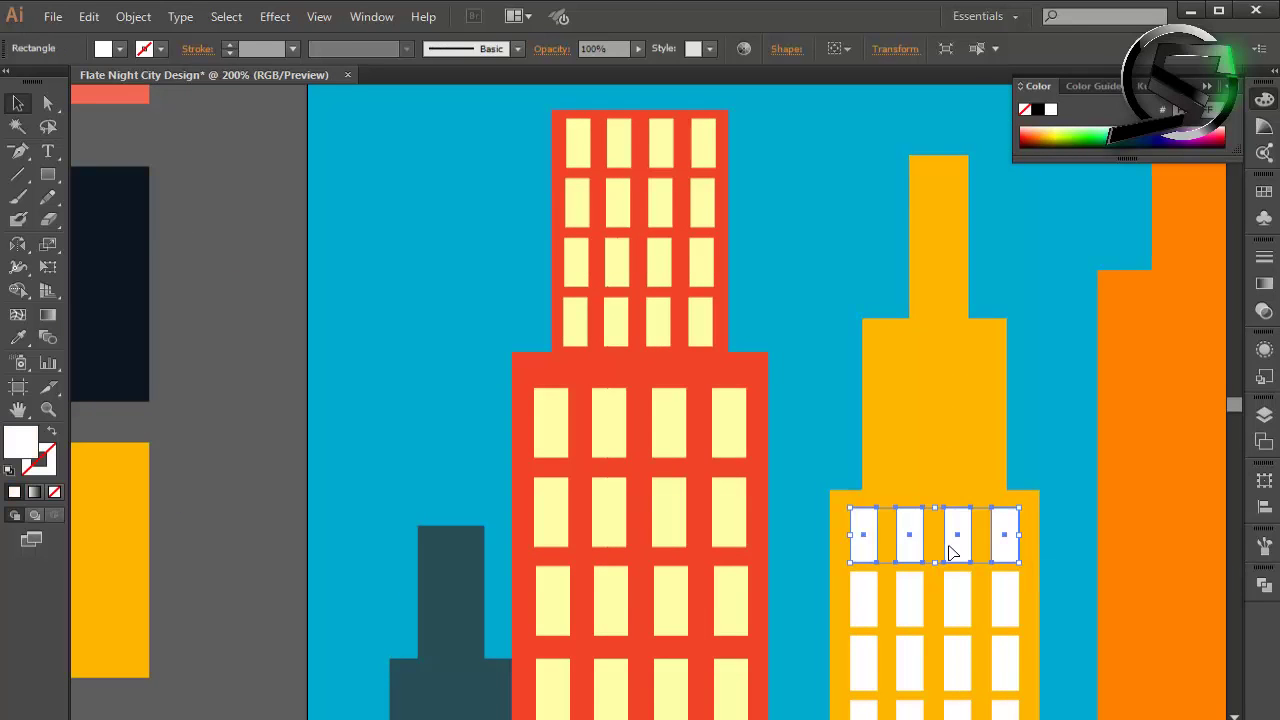
drag(937, 562, 948, 350)
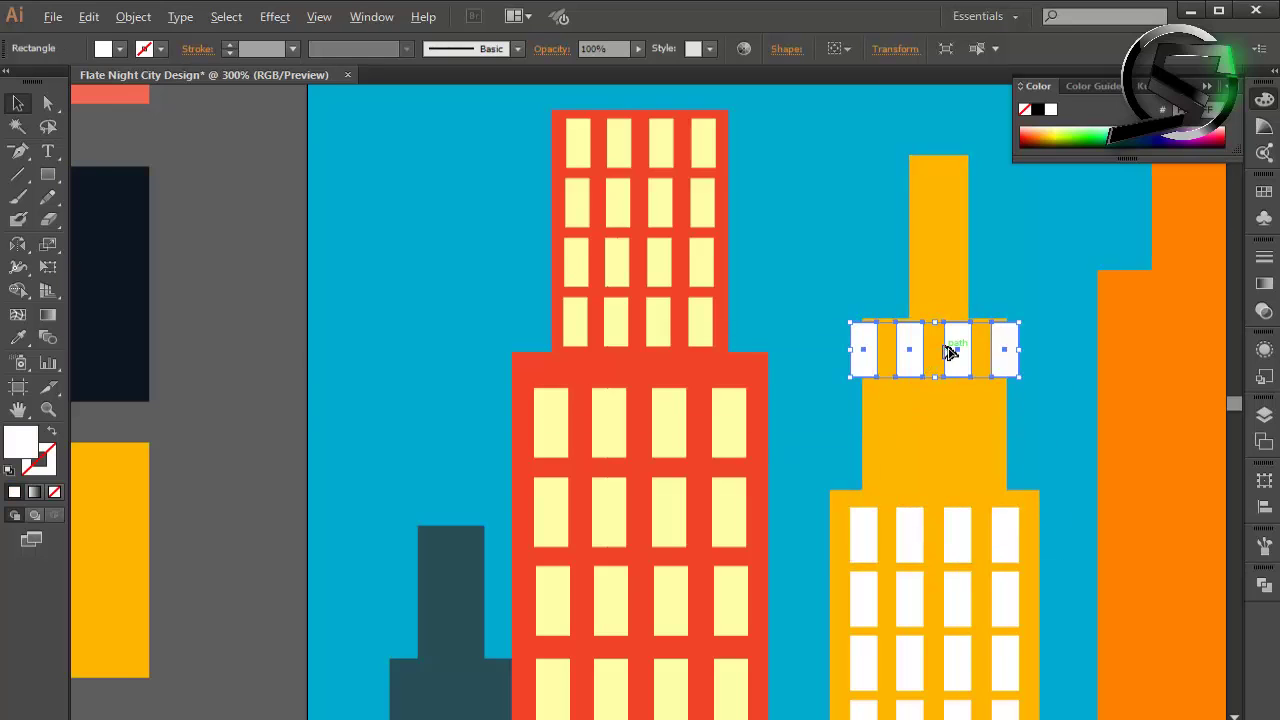
scroll(940, 348, up, 3)
drag(1178, 438, 1097, 404)
scroll(1060, 385, down, 3)
scroll(1087, 401, up, 3)
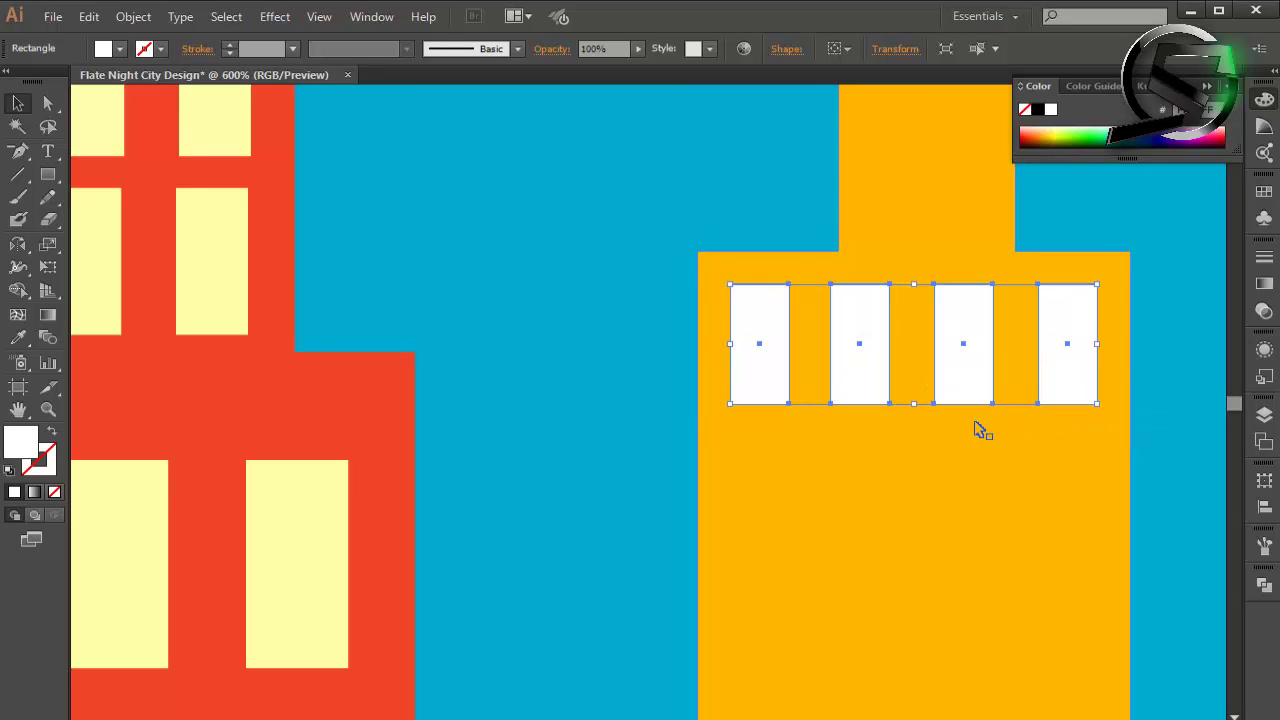
drag(915, 405, 911, 366)
scroll(911, 366, down, 3)
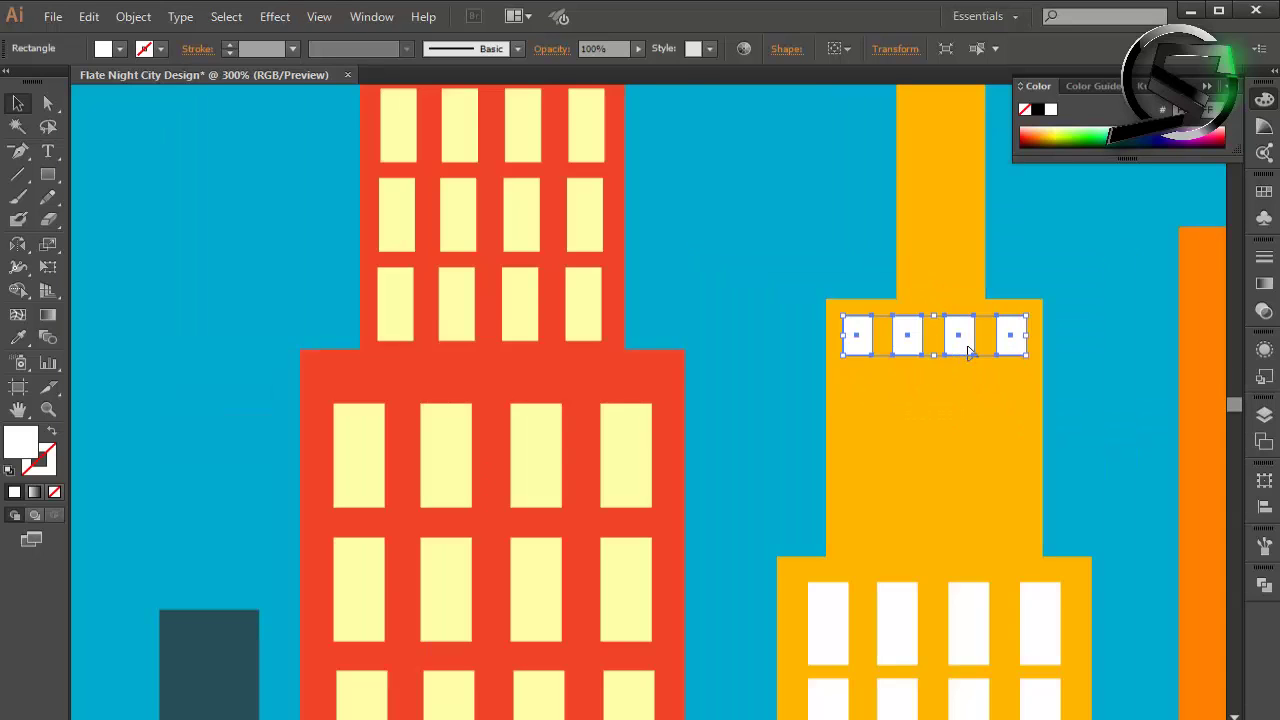
scroll(1116, 368, up, 4)
drag(1116, 369, 1114, 360)
scroll(1114, 360, down, 3)
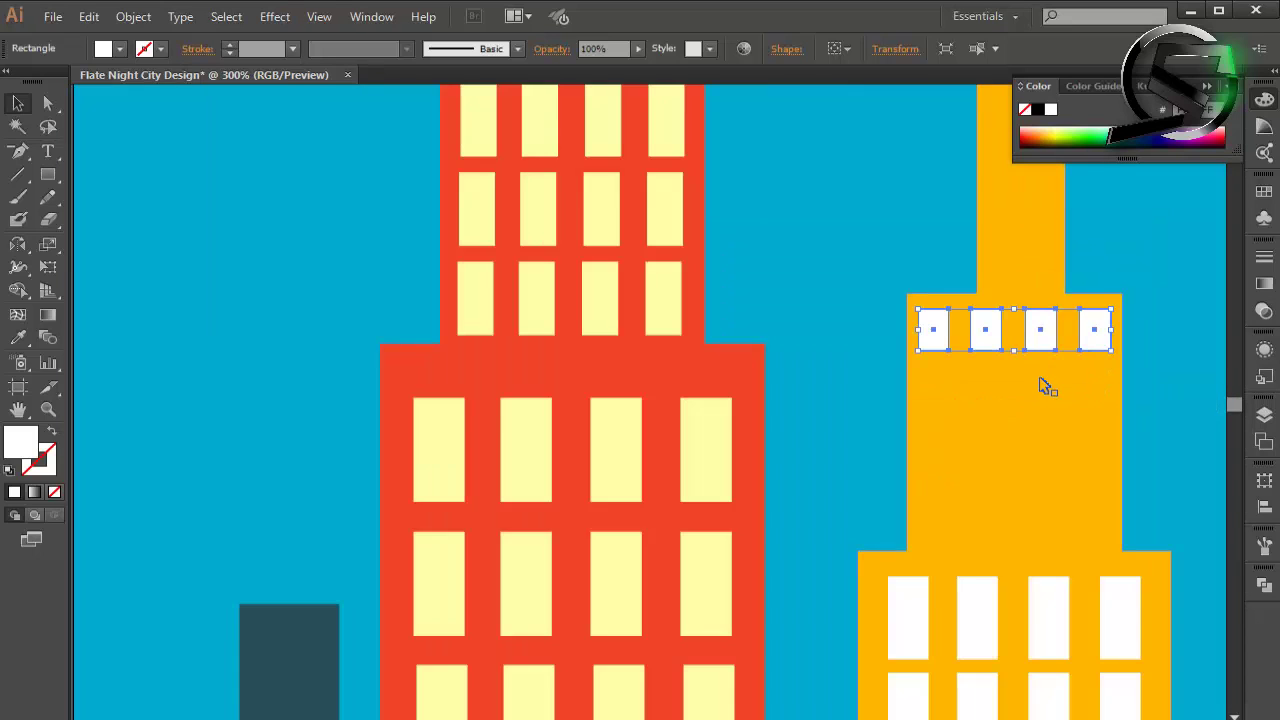
scroll(1046, 475, up, 3)
Step: Duplicate the window row downward repeatedly to build stacked rows on the upper tier
drag(1041, 196, 1036, 291)
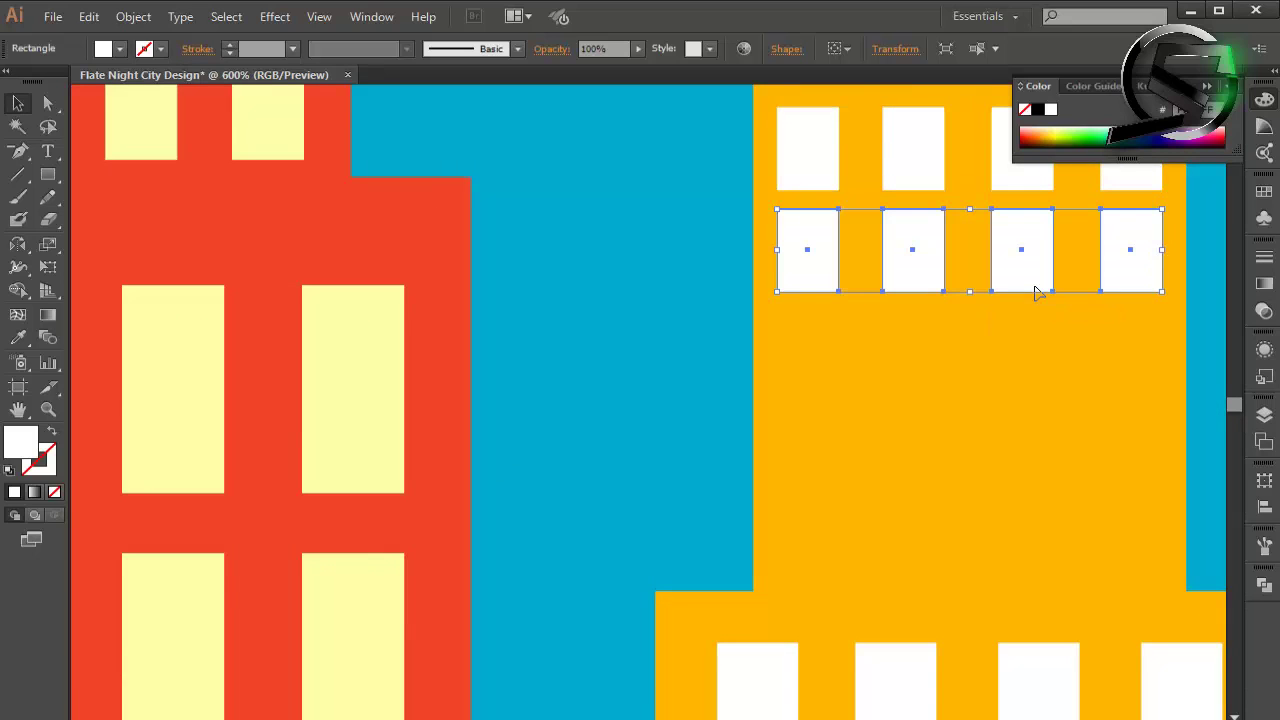
key(ctrl+d)
key(ctrl+d)
key(ctrl+d)
key(ctrl+minus)
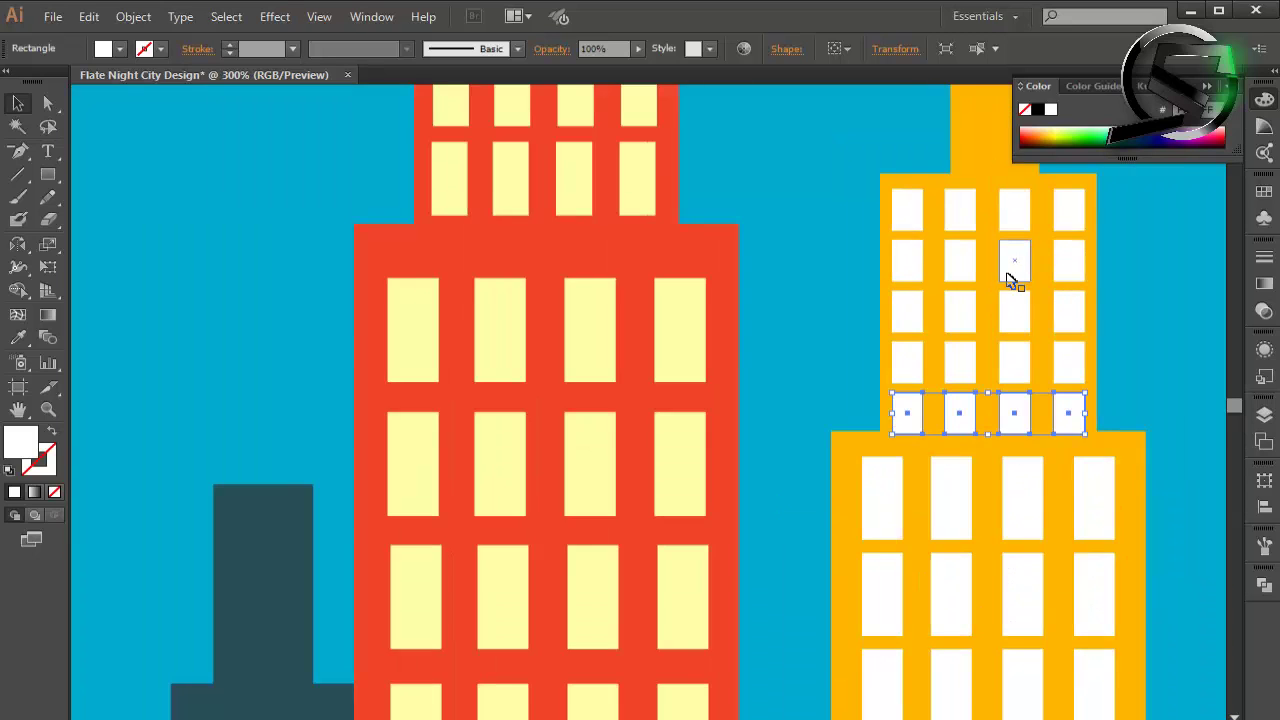
scroll(1010, 280, up, 2)
Step: Select all five window rows and nudge the grid into position
click(1002, 180)
shift+click(1006, 245)
shift+click(1014, 357)
shift+click(1012, 460)
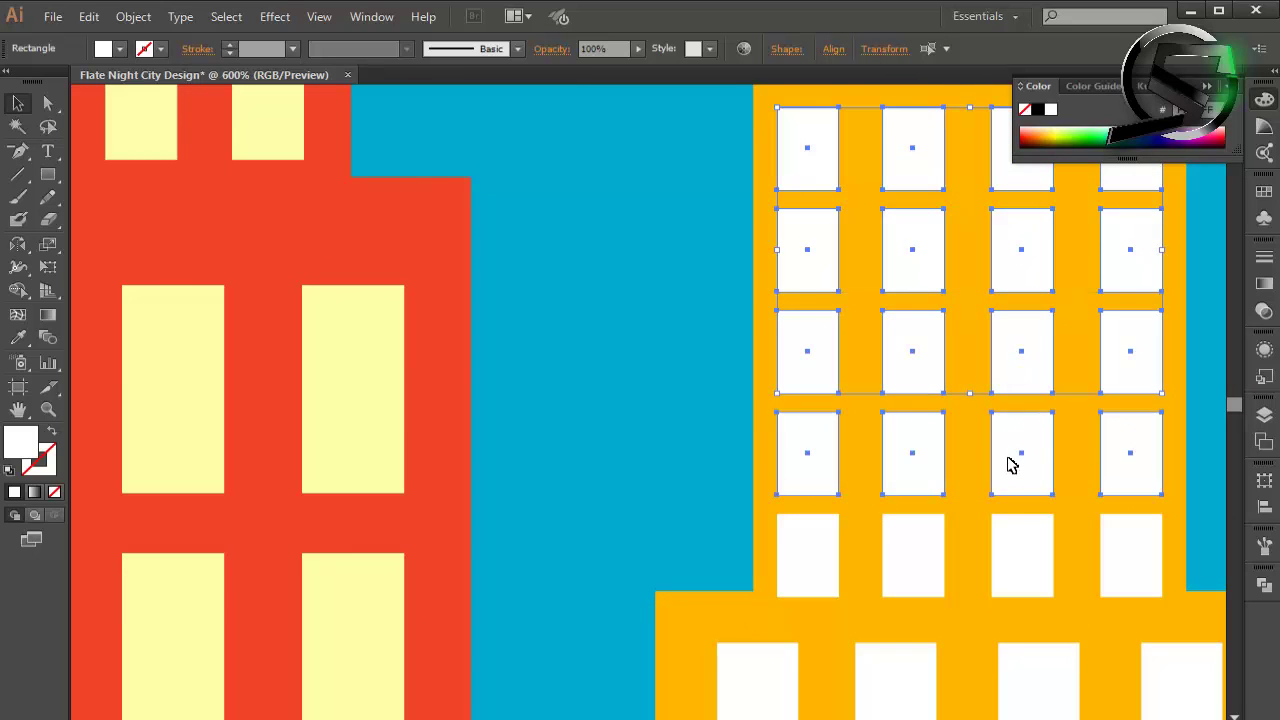
shift+click(1012, 558)
key(Up)
key(Up)
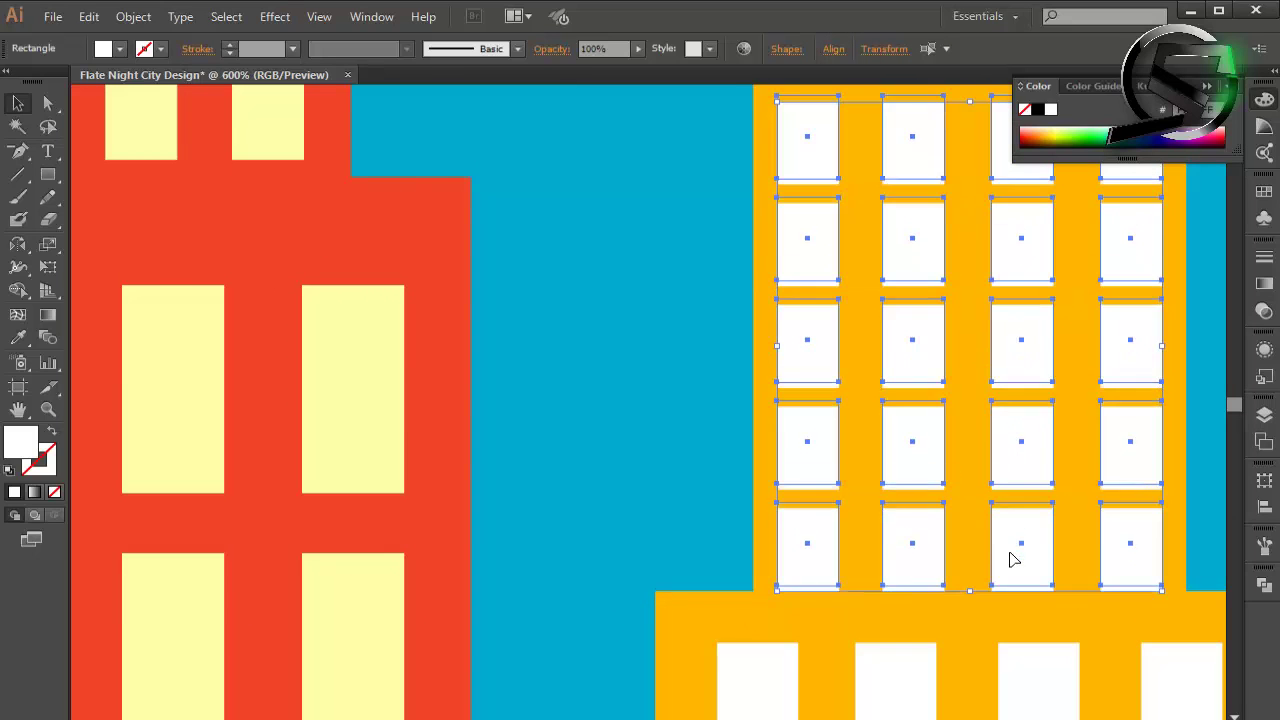
key(Up)
key(Up)
key(Down)
key(Down)
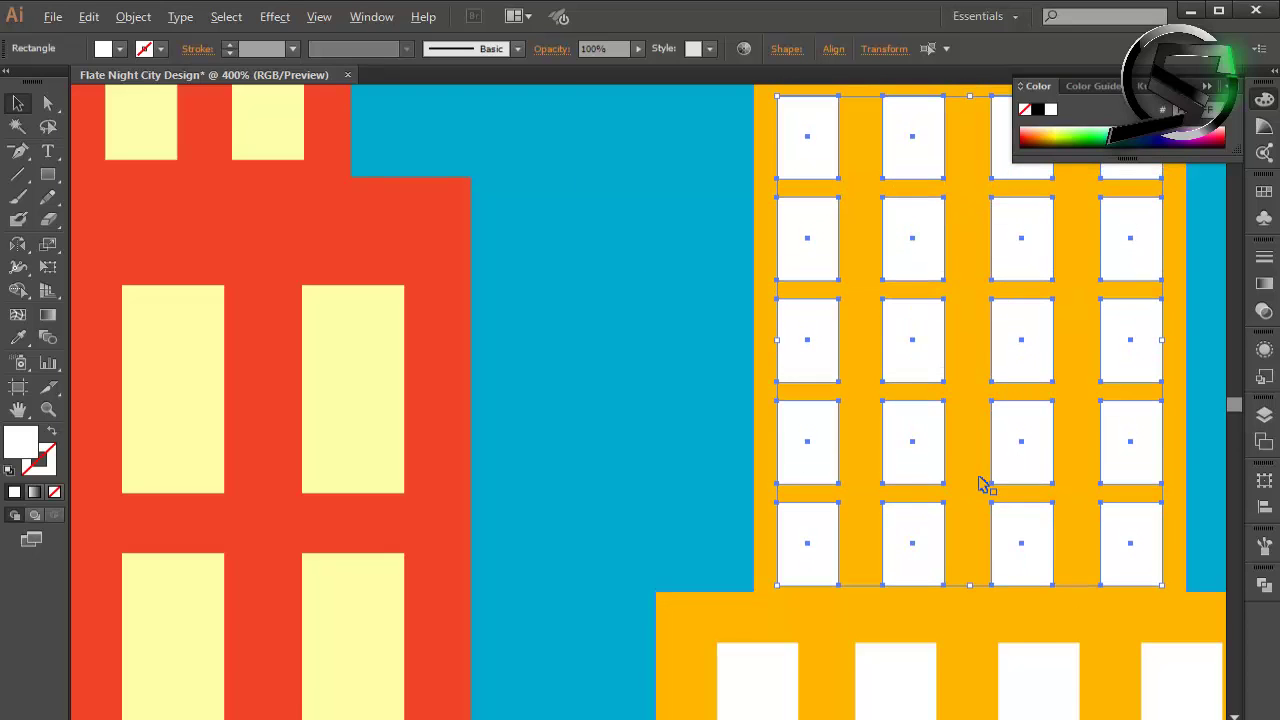
scroll(983, 485, down, 2)
click(316, 228)
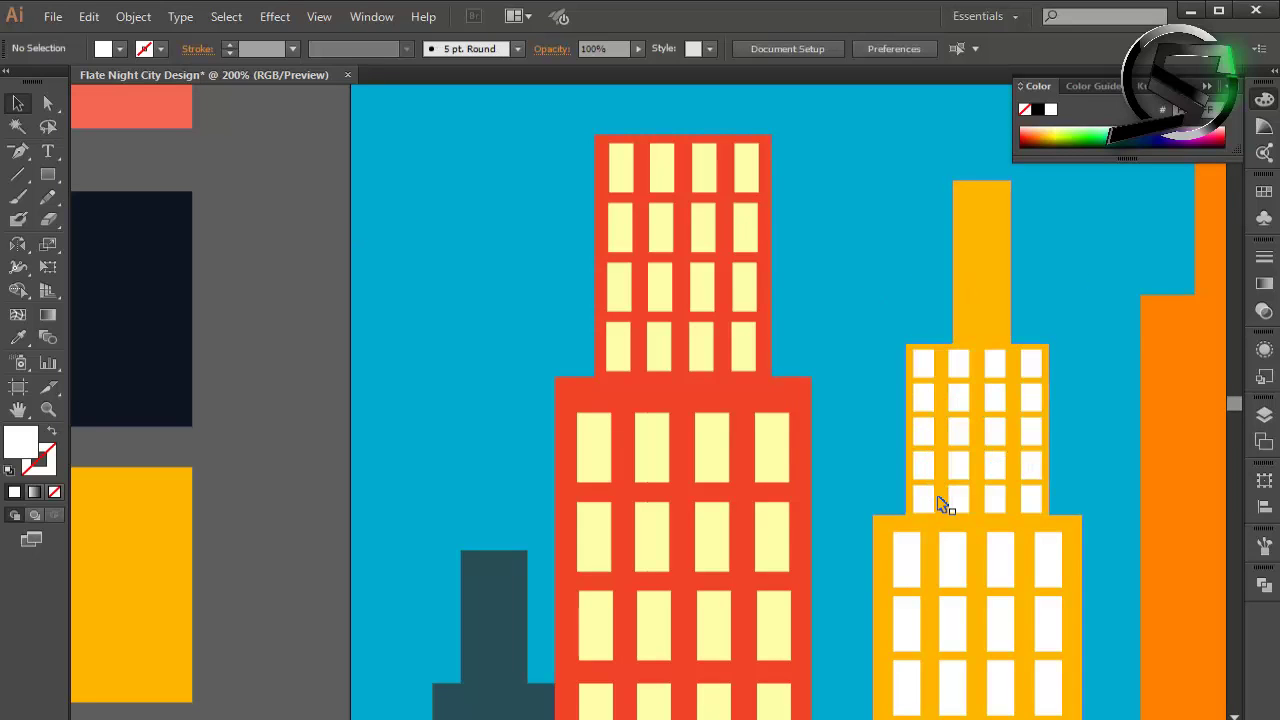
scroll(1014, 523, up, 1)
Step: Scale a row of four windows into small squares at the top of the narrow tower
drag(991, 423, 988, 270)
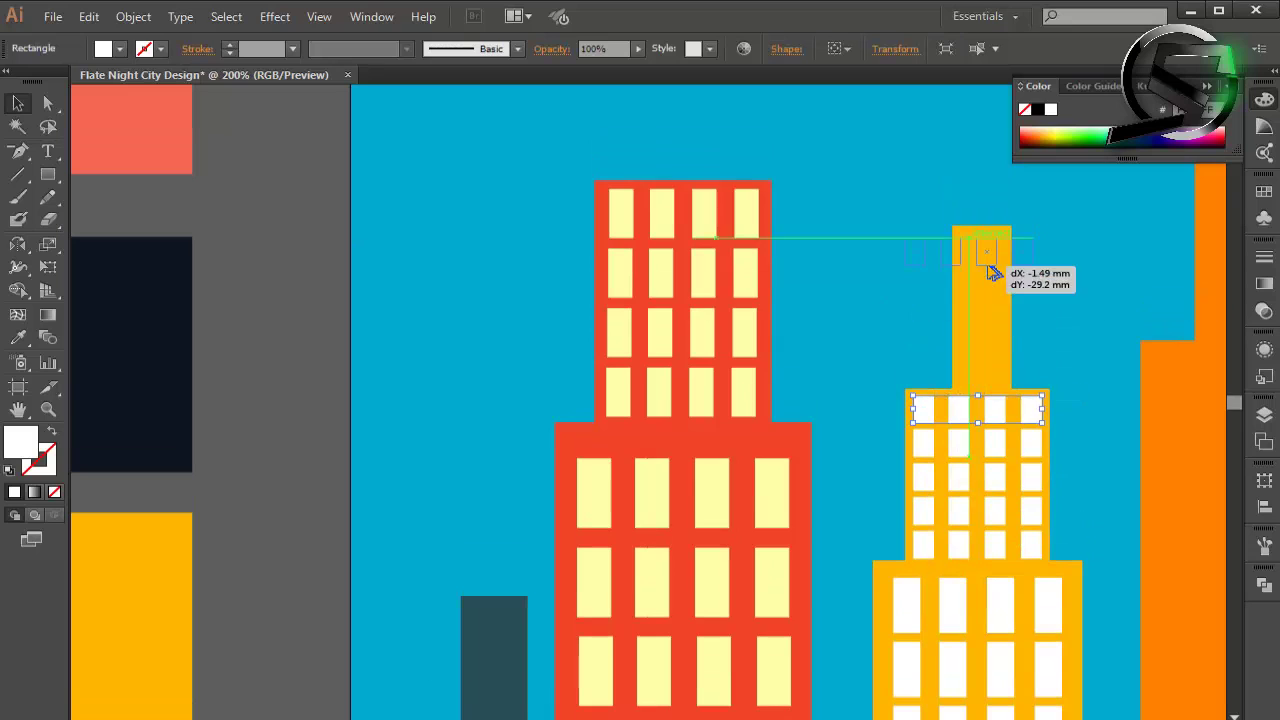
scroll(988, 272, up, 4)
mouse_move(985, 413)
mouse_down()
mouse_move(851, 385)
mouse_move(889, 300)
mouse_up()
scroll(891, 297, up, 2)
drag(903, 349, 901, 345)
drag(722, 347, 721, 337)
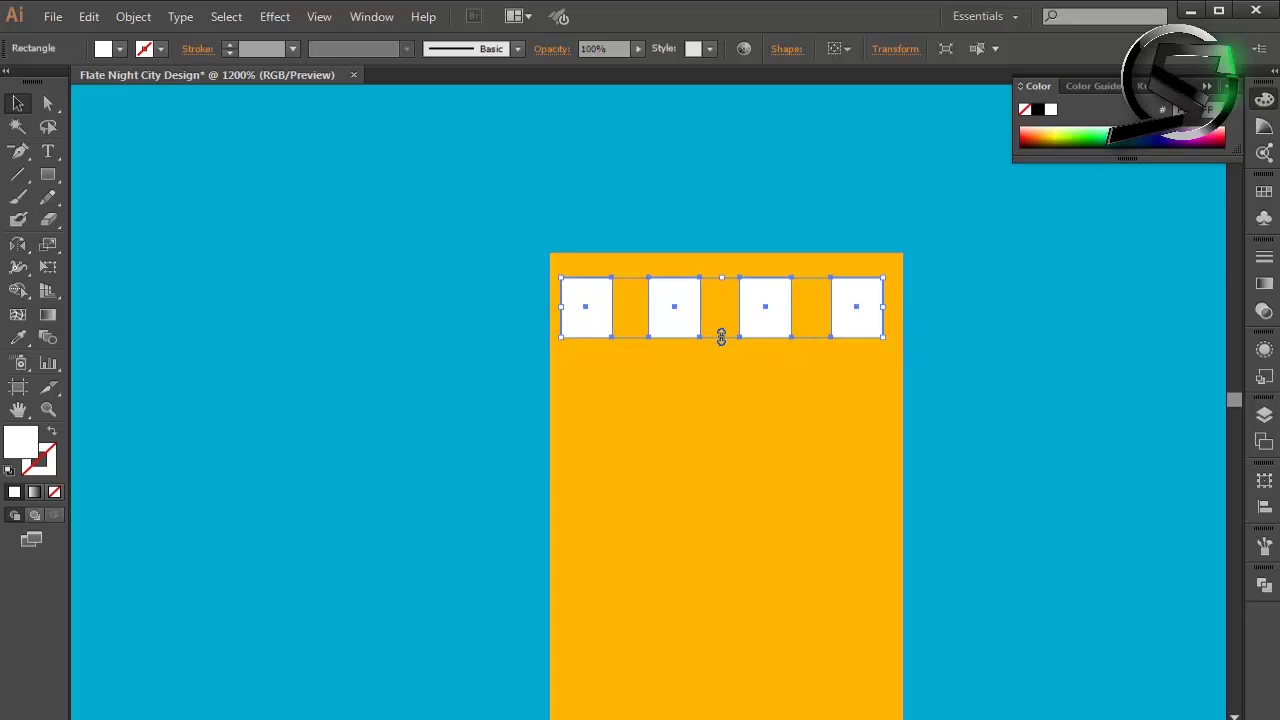
key(Up)
key(Up)
key(Down)
key(Right)
key(Left)
scroll(797, 307, down, 2)
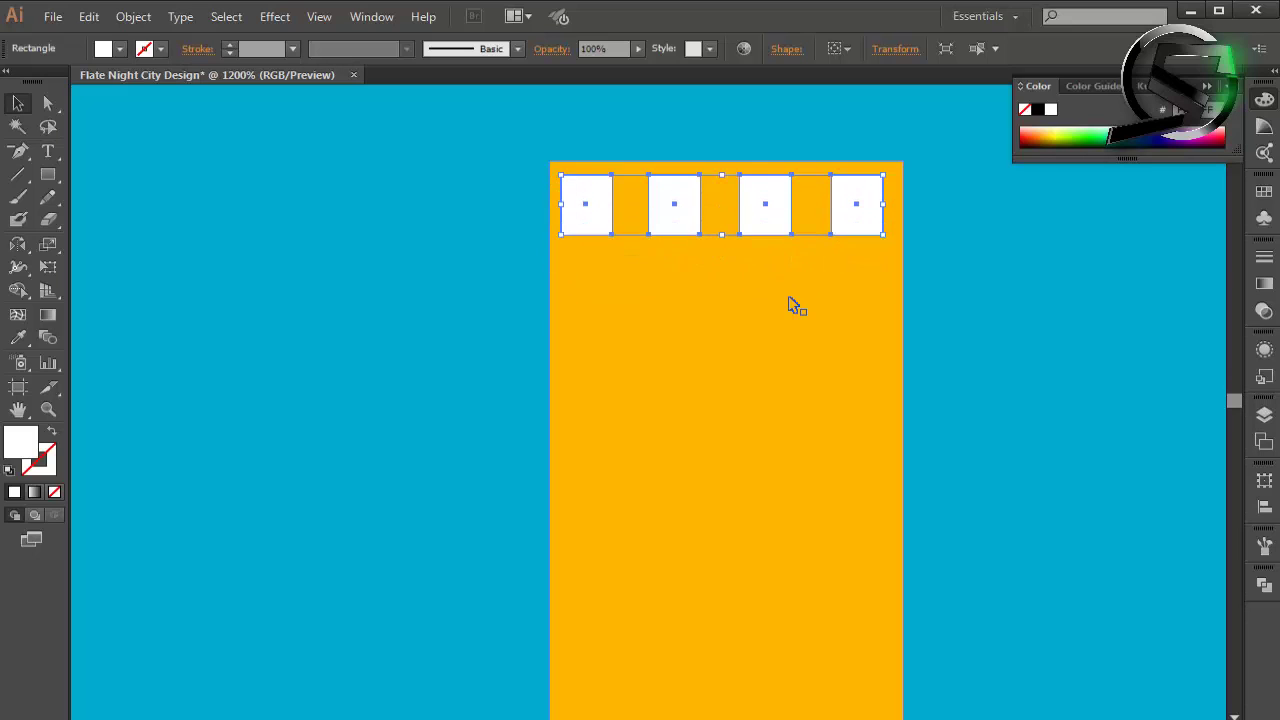
scroll(811, 197, up, 2)
scroll(897, 214, up, 1)
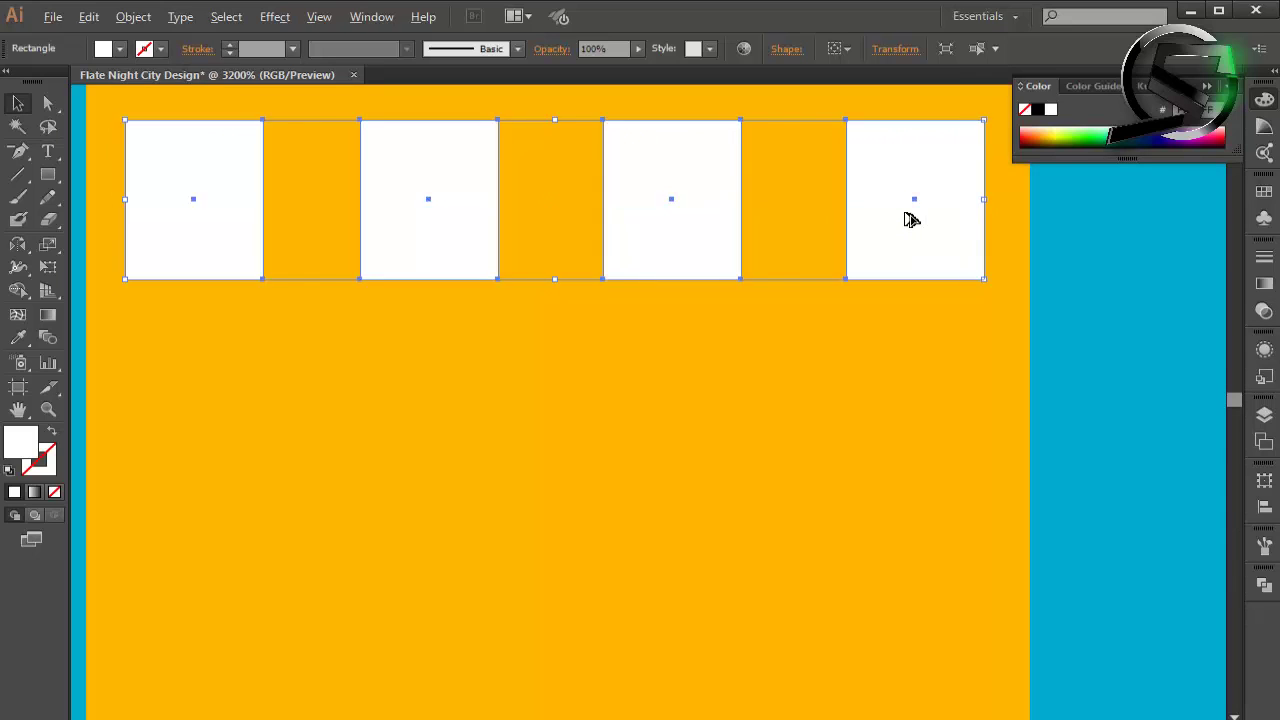
scroll(911, 220, down, 2)
scroll(737, 220, down, 1)
Step: Repeat the small window row down the tower with Ctrl+D, removing one extra row
drag(758, 214, 757, 297)
key(ctrl+d)
key(ctrl+d)
key(ctrl+d)
key(ctrl+d)
scroll(755, 296, down, 2)
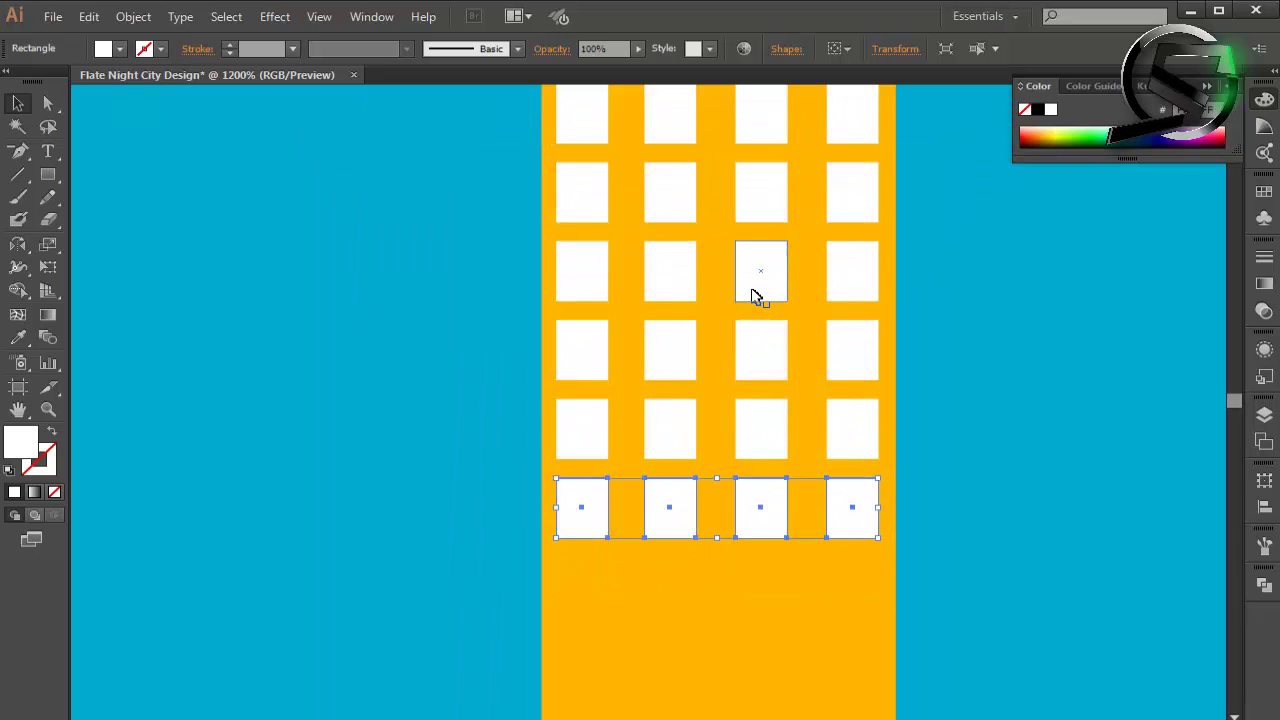
key(ctrl+d)
key(ctrl+z)
scroll(755, 296, down, 3)
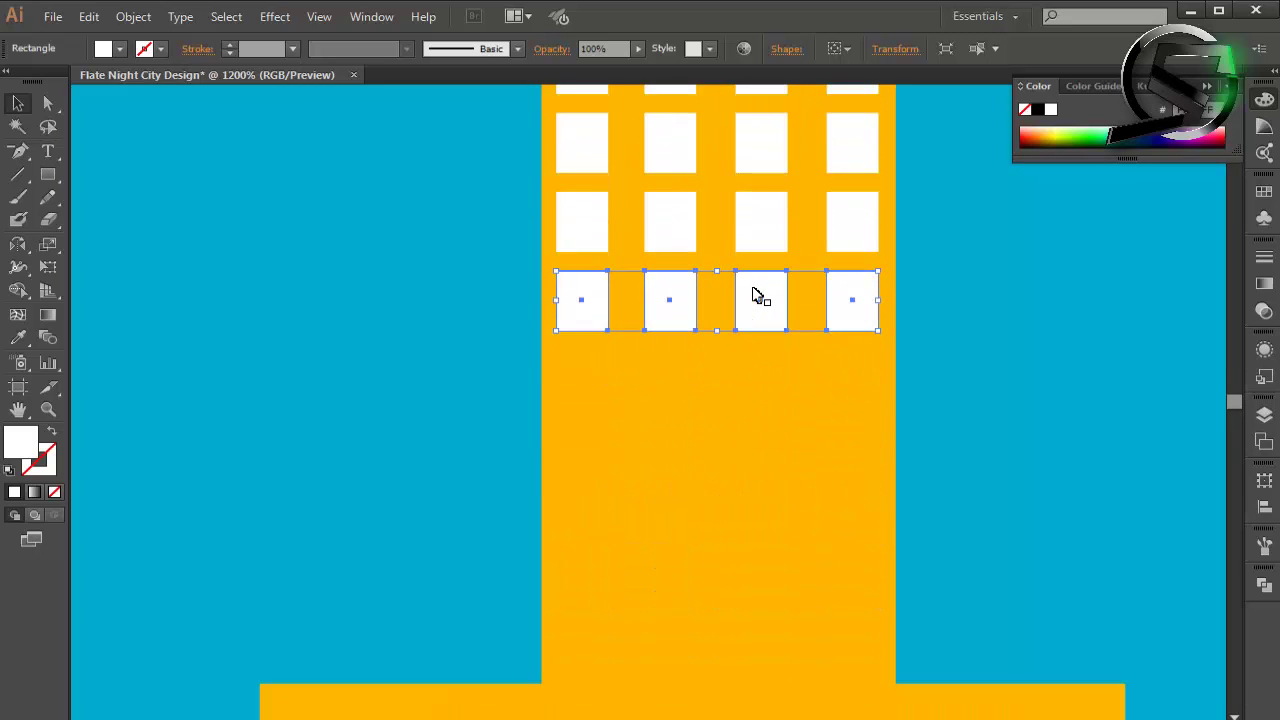
key(ctrl+d)
key(ctrl+d)
key(ctrl+d)
key(ctrl+d)
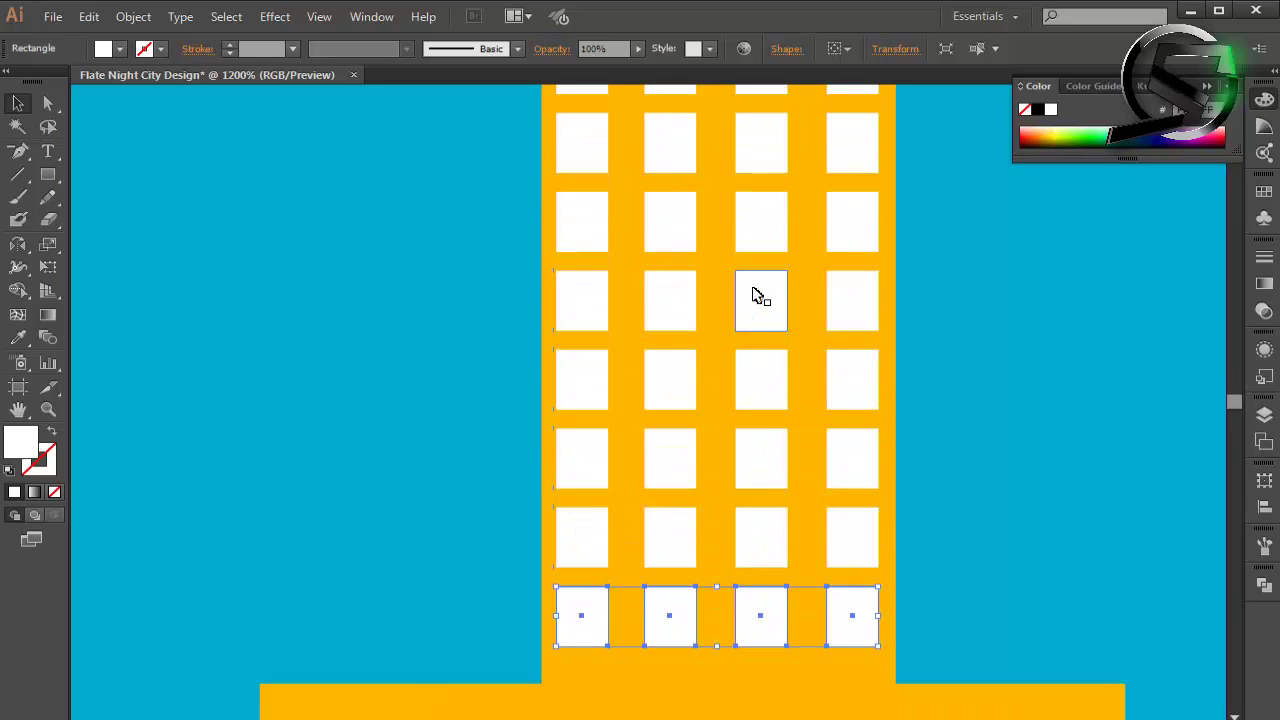
scroll(757, 295, down, 2)
scroll(757, 295, down, 3)
scroll(765, 240, up, 1)
scroll(785, 285, up, 1)
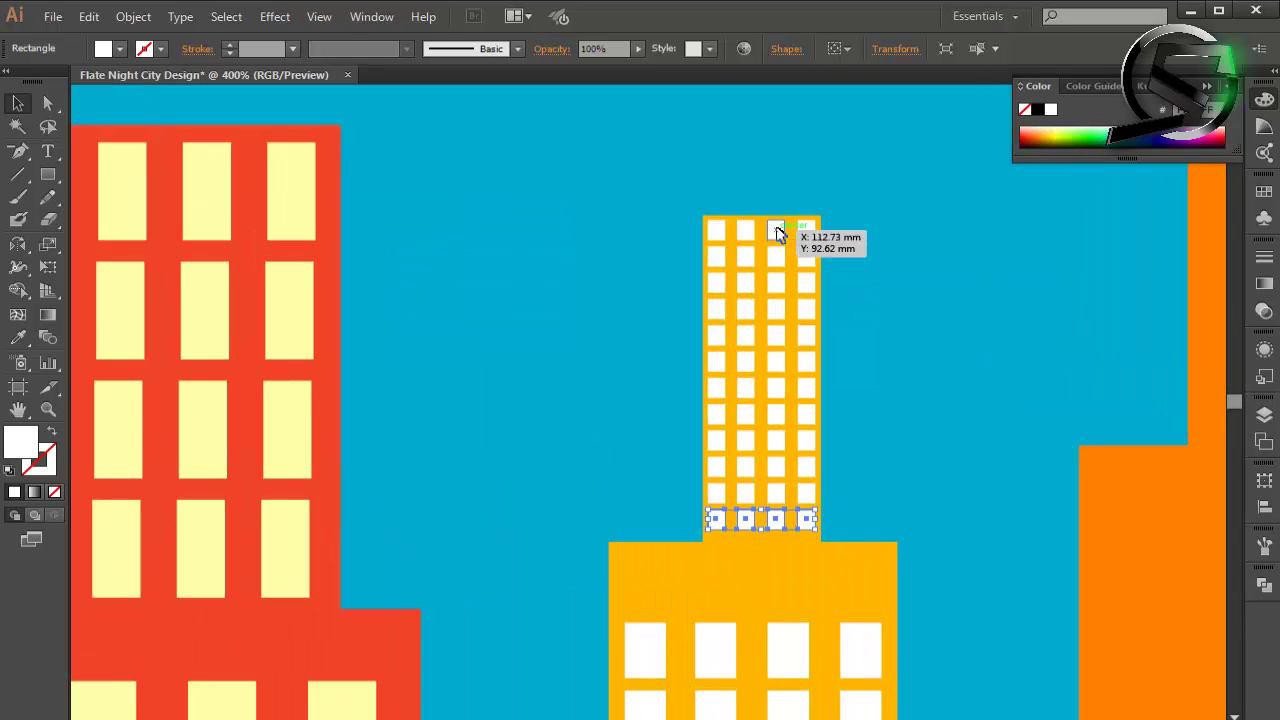
click(777, 232)
shift+click(778, 261)
click(850, 300)
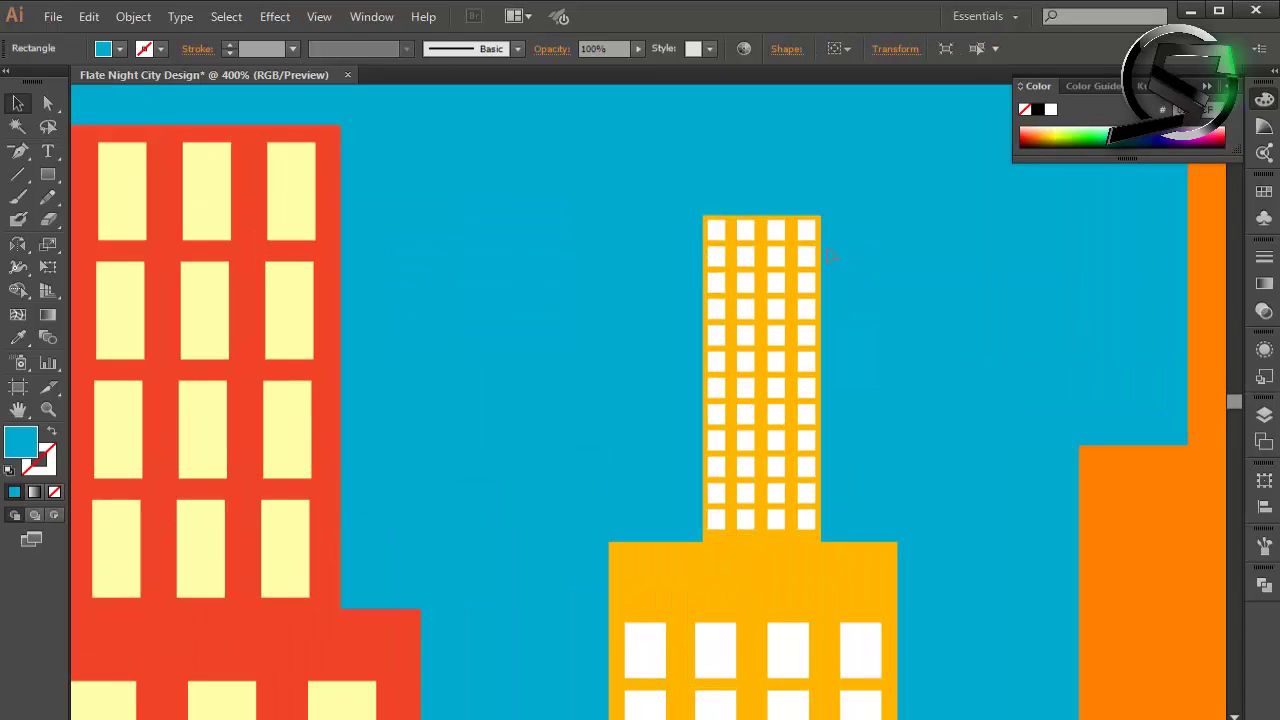
drag(835, 244, 677, 208)
Step: Select all same-appearance windows with Select > Same, then zoom to review the building
click(226, 17)
mouse_move(253, 200)
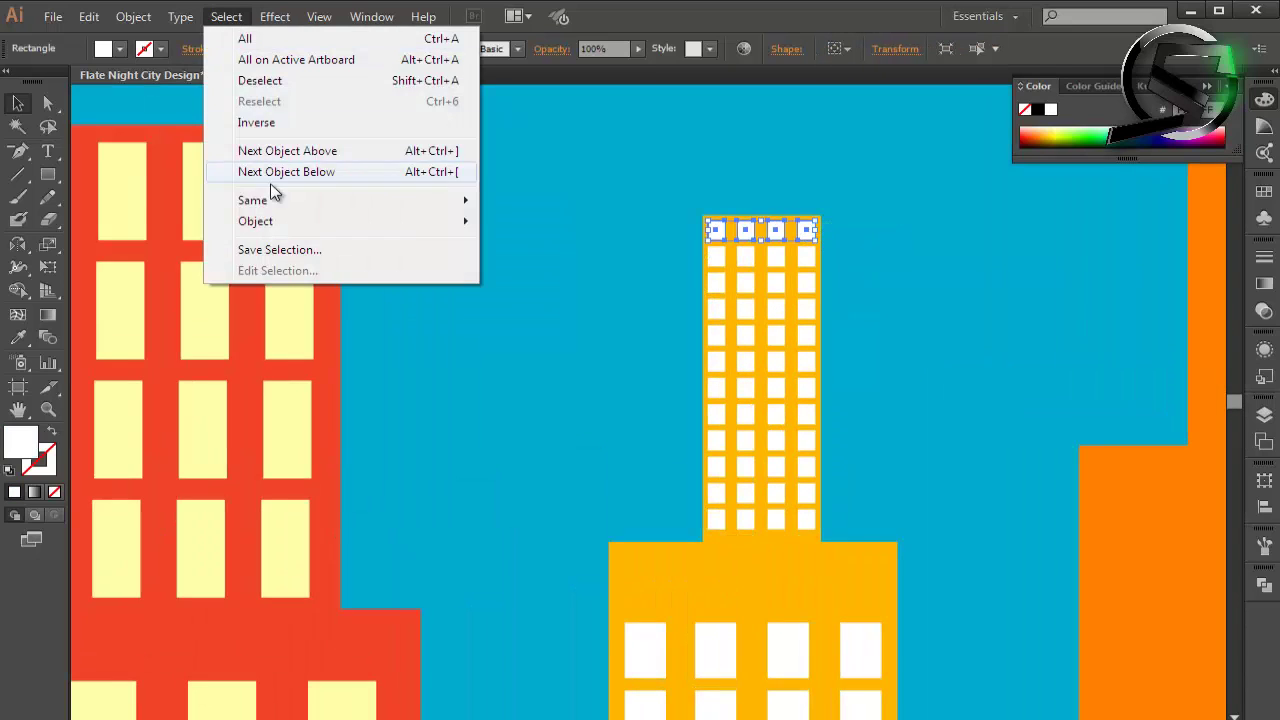
click(590, 248)
key(ctrl+minus)
key(ctrl+minus)
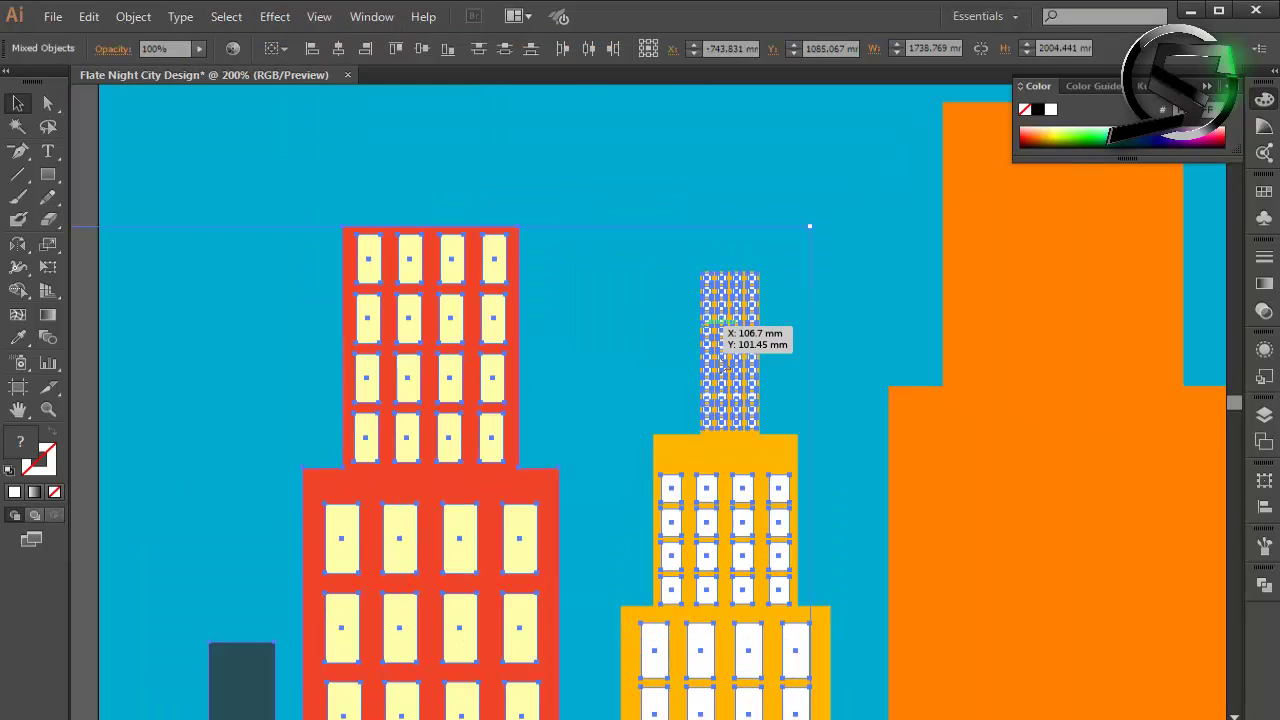
key(ctrl+shift+a)
key(ctrl+plus)
key(ctrl+plus)
key(ctrl+plus)
Step: Select all the tower window rows and nudge them to sit centred vertically
click(721, 277)
shift+click(725, 318)
shift+click(720, 355)
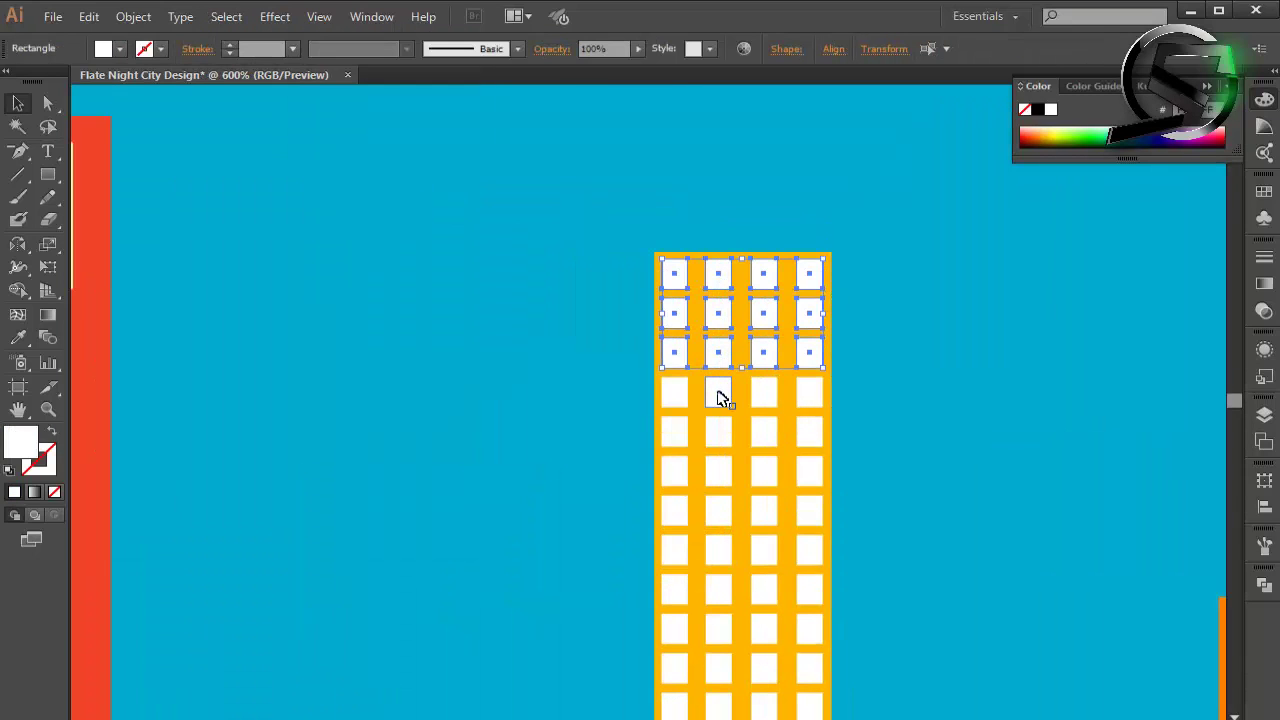
shift+click(718, 432)
shift+click(717, 472)
shift+click(716, 512)
shift+click(716, 551)
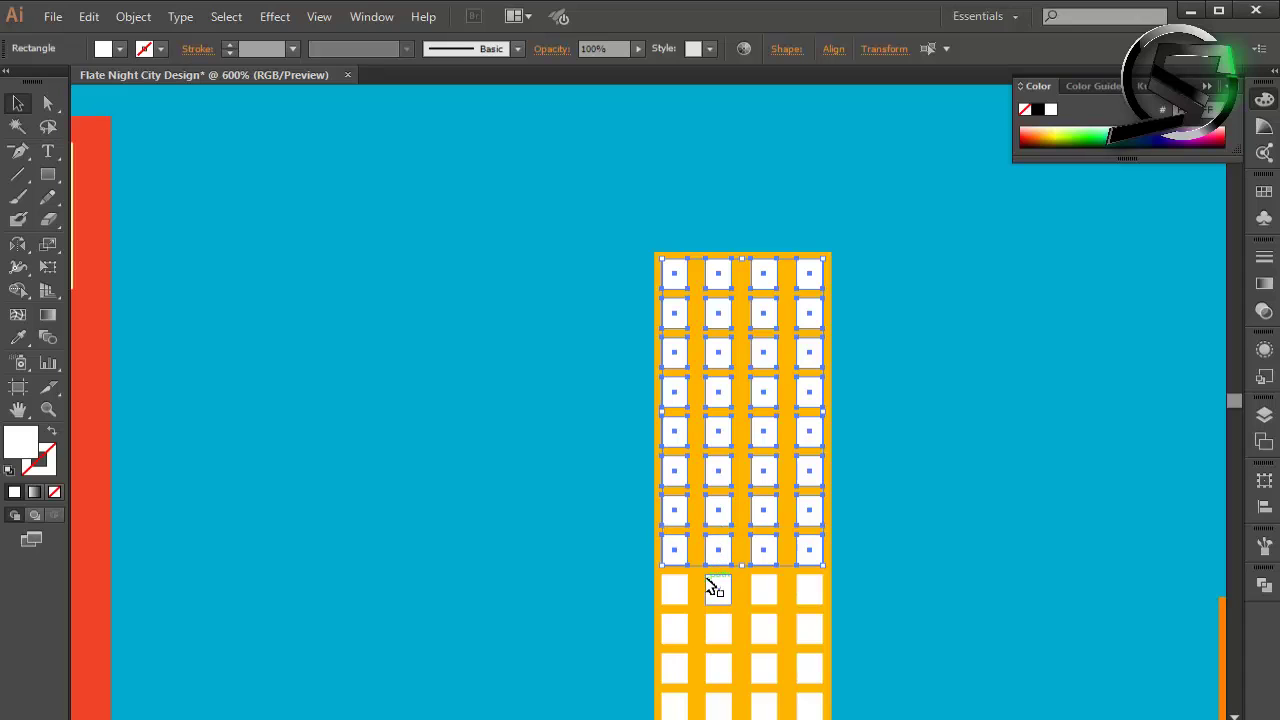
shift+click(716, 590)
scroll(716, 590, down, 1)
scroll(740, 450, down, 3)
shift+click(720, 490)
shift+click(720, 531)
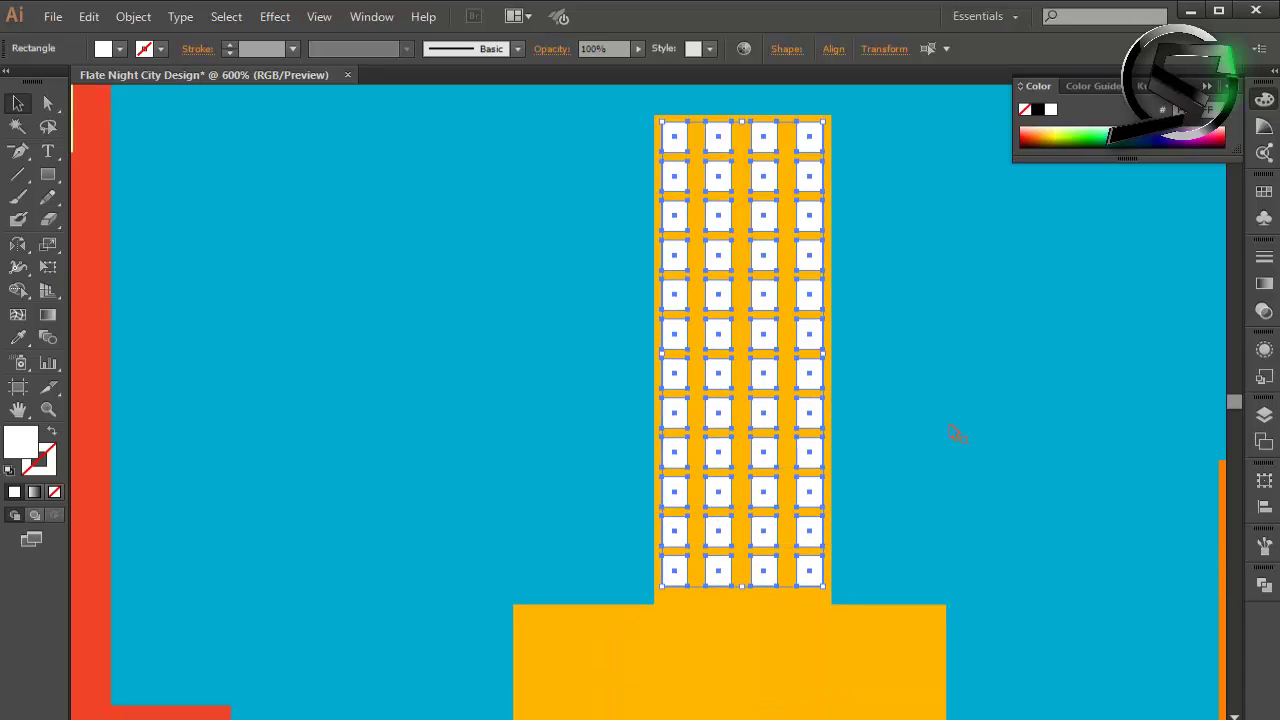
key(Down)
key(Down)
key(Down)
key(Down)
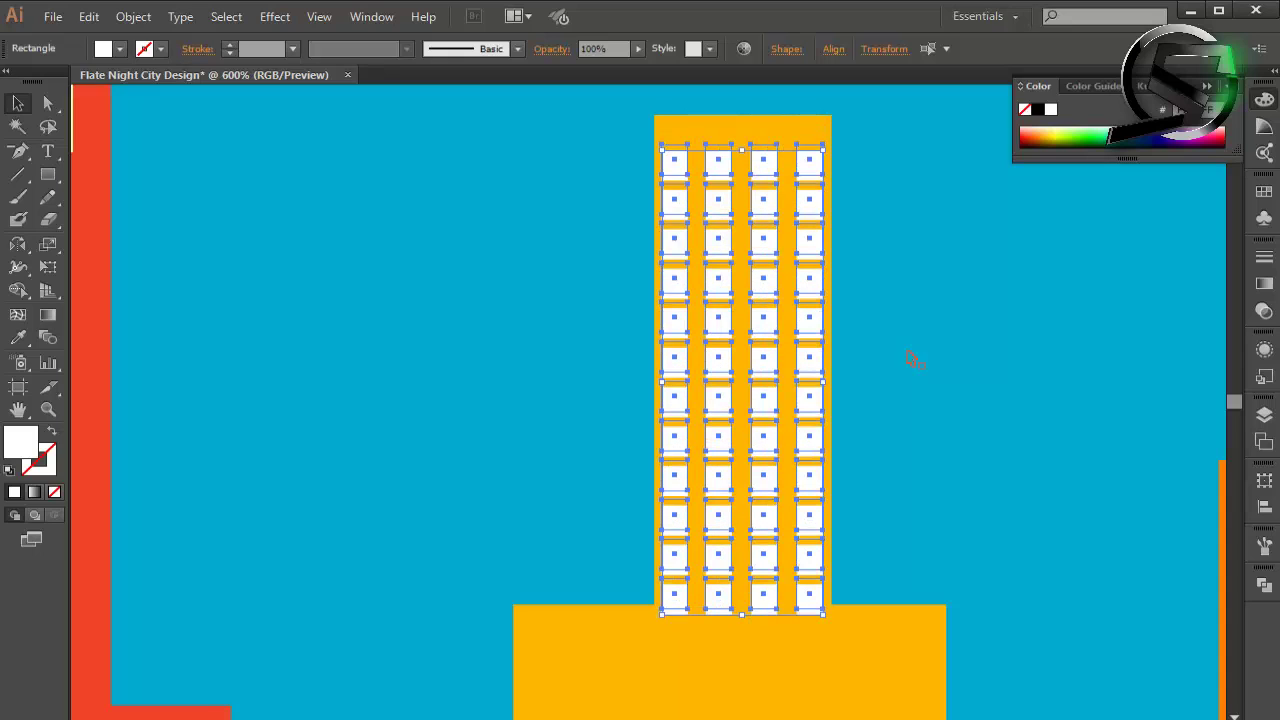
key(Up)
key(Up)
key(Up)
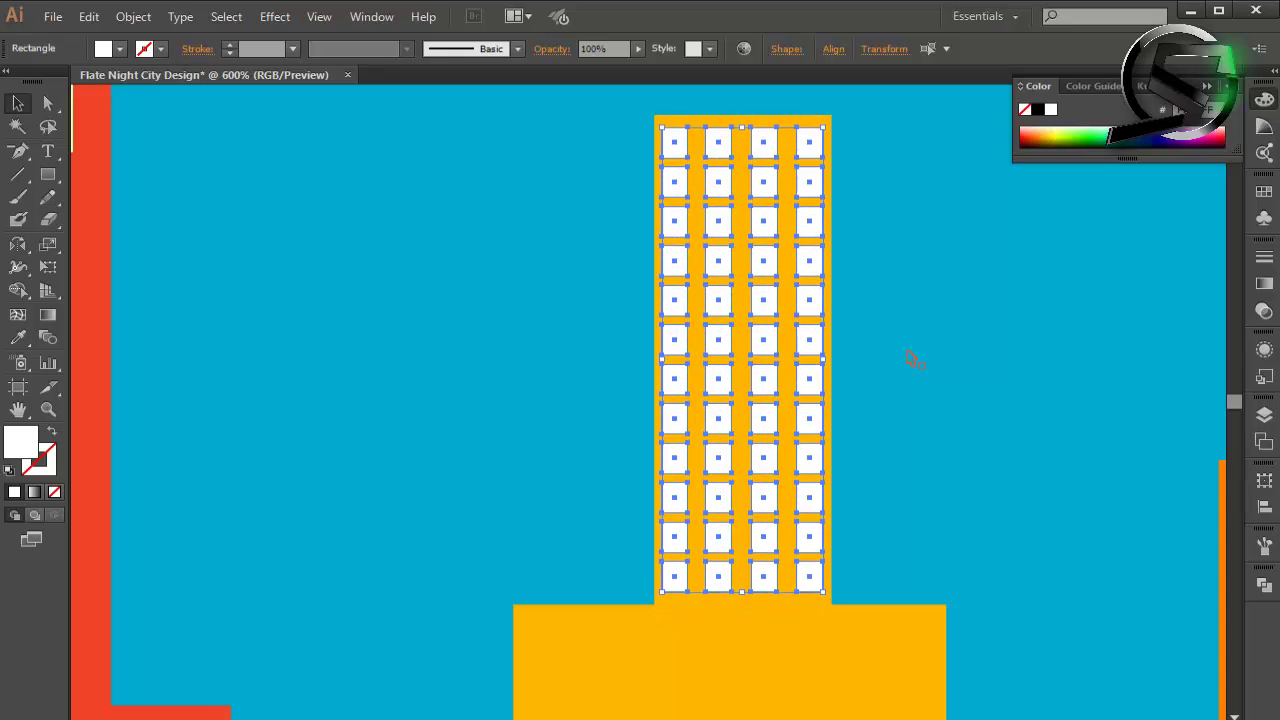
Step: Copy the base's row of four windows upward onto the middle tier
scroll(912, 360, down, 1)
scroll(910, 360, down, 3)
click(890, 400)
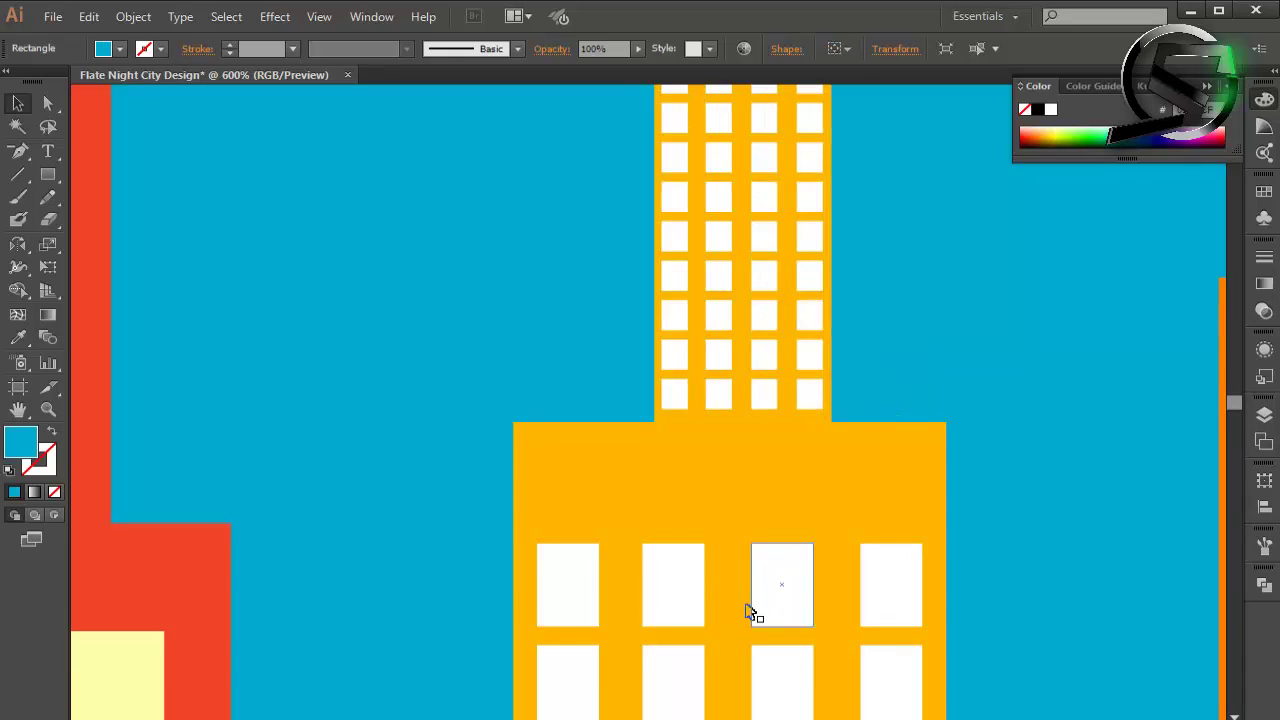
click(770, 588)
drag(772, 597, 775, 502)
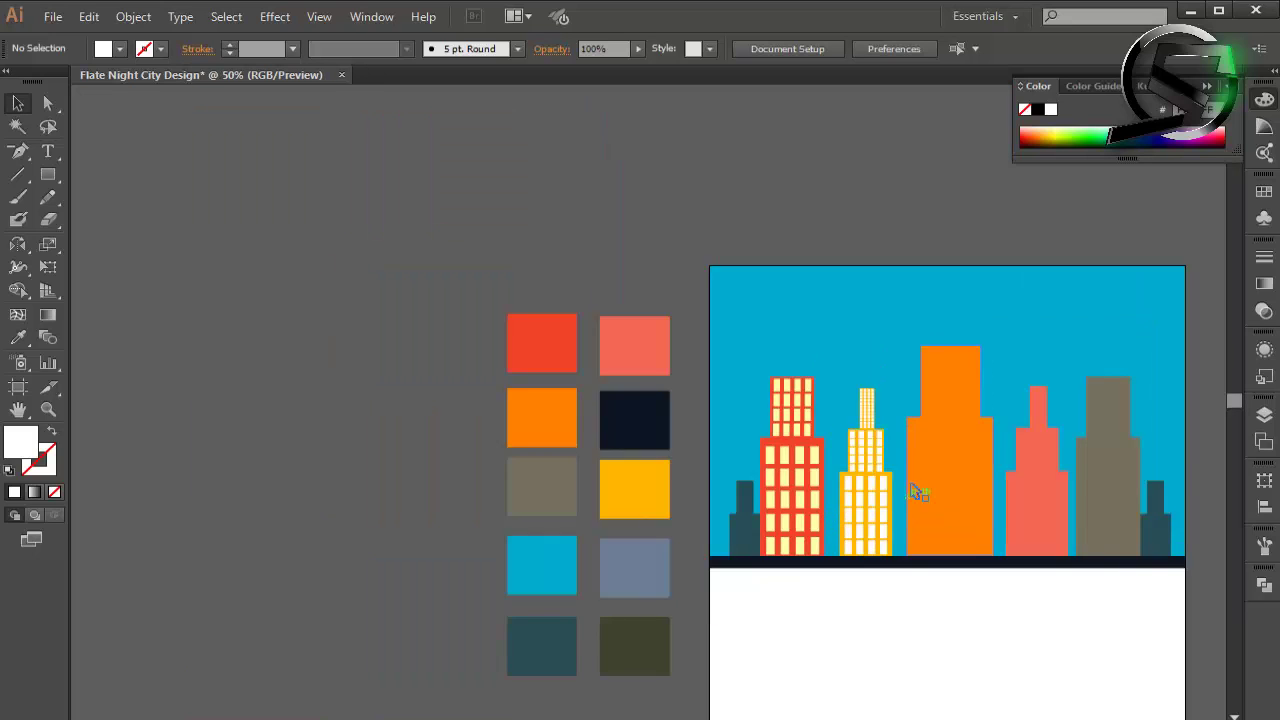
Step: Copy a yellow building window row onto the orange building and widen it
click(842, 408)
mouse_move(842, 408)
mouse_down()
mouse_move(995, 378)
mouse_move(980, 580)
mouse_move(980, 327)
mouse_move(1016, 250)
mouse_up()
key(ctrl+plus)
mouse_move(962, 296)
mouse_down()
mouse_move(962, 317)
mouse_move(1069, 296)
mouse_up()
drag(898, 294, 855, 298)
drag(960, 317, 966, 331)
scroll(966, 331, down, 3)
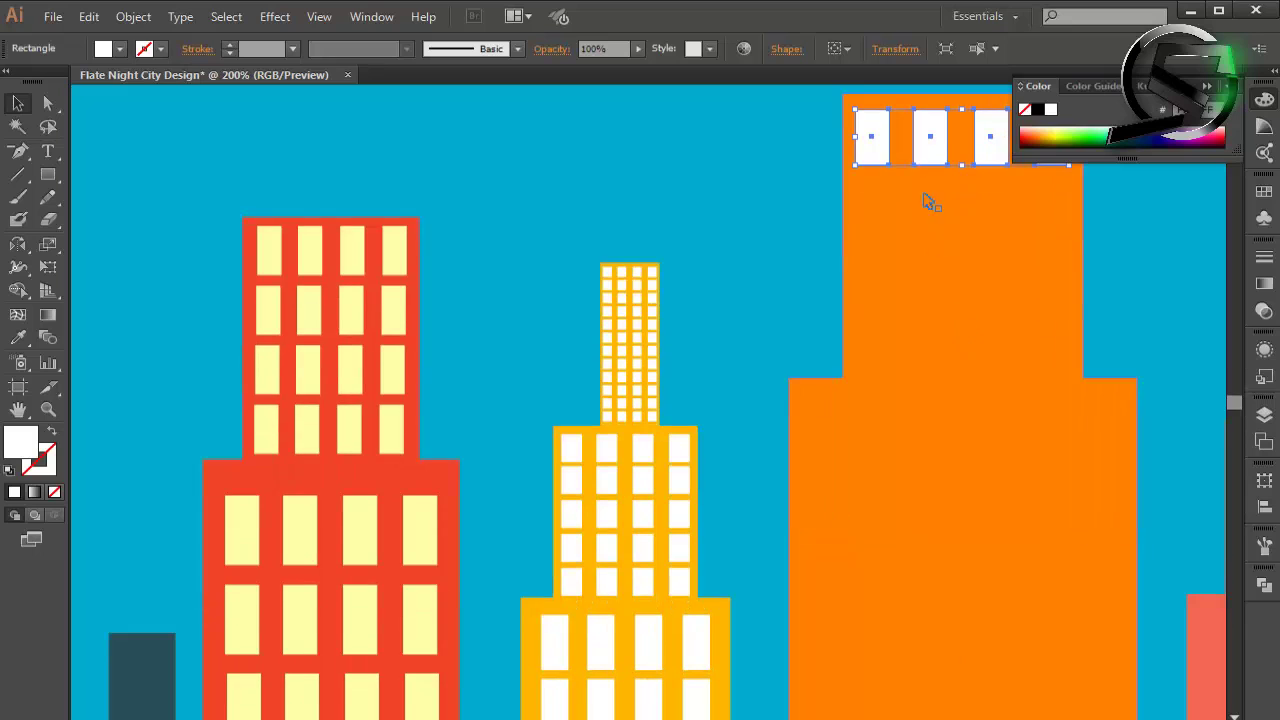
Step: Duplicate the row downward into several rows and group-select them, undoing a misplaced move
drag(930, 160, 933, 226)
scroll(933, 226, down, 1)
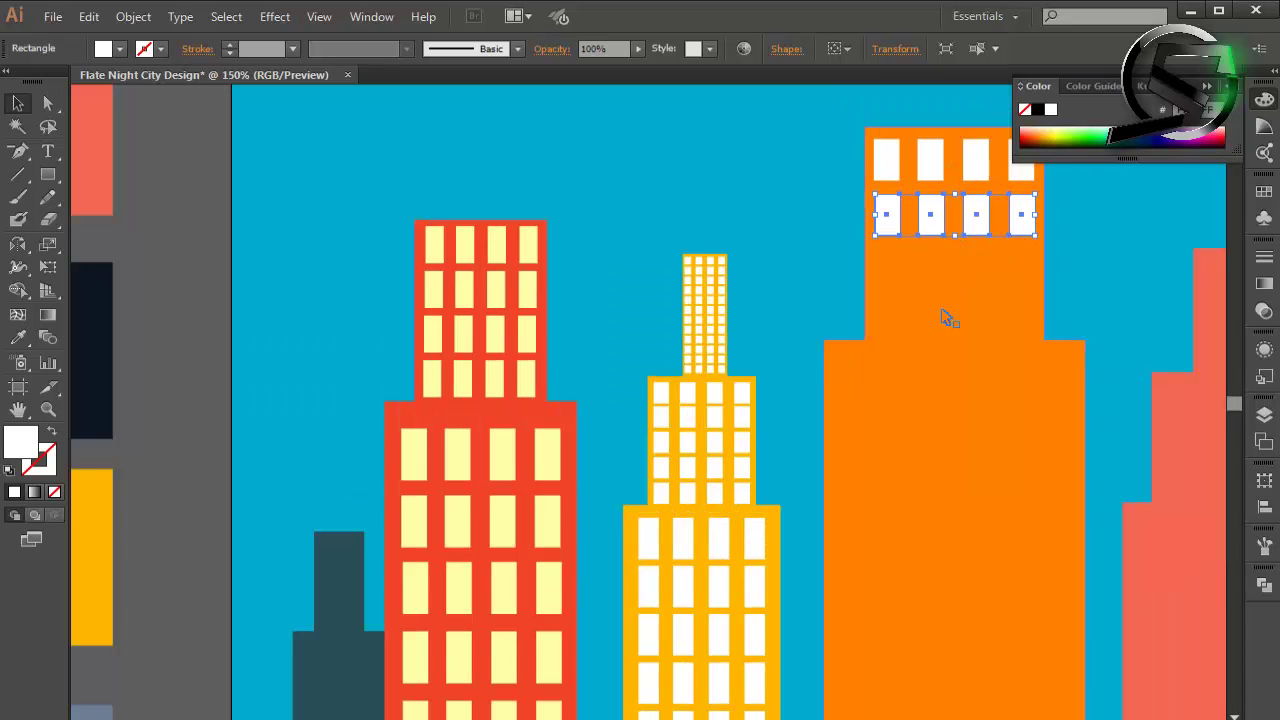
key(ctrl+d)
key(ctrl+d)
scroll(971, 243, up, 1)
scroll(925, 395, up, 2)
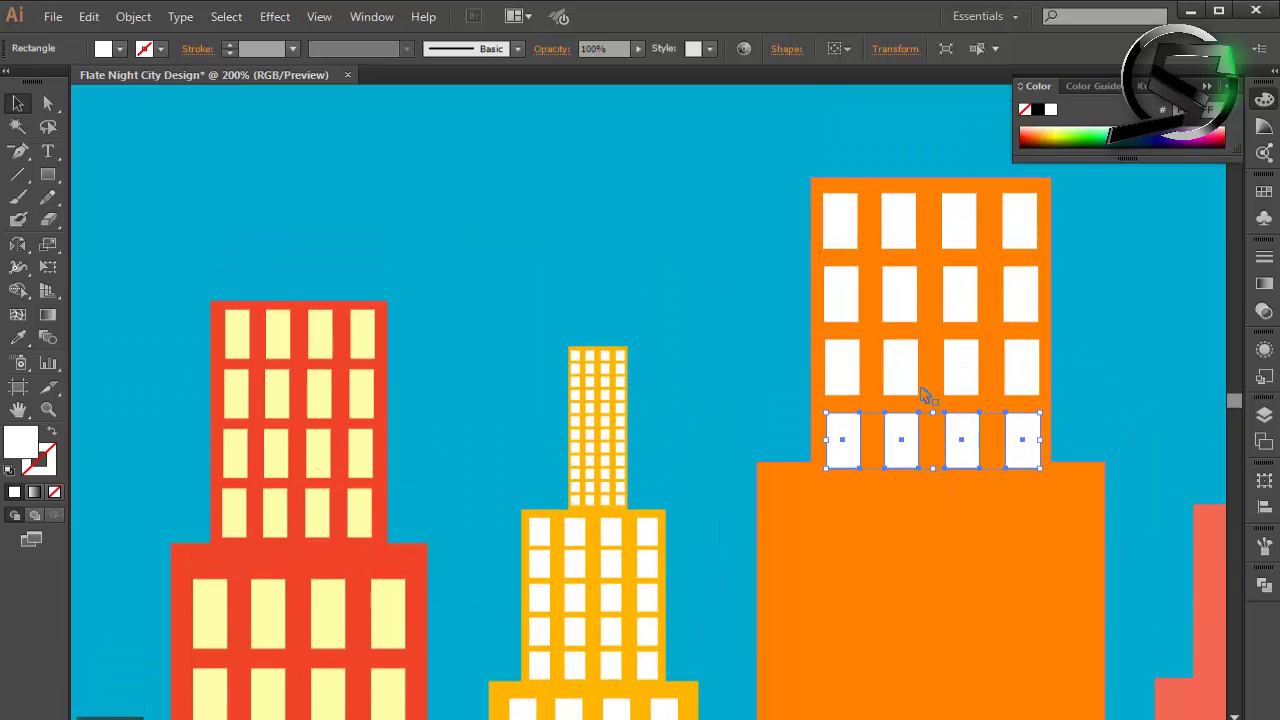
shift+click(897, 372)
shift+click(900, 295)
shift+click(897, 247)
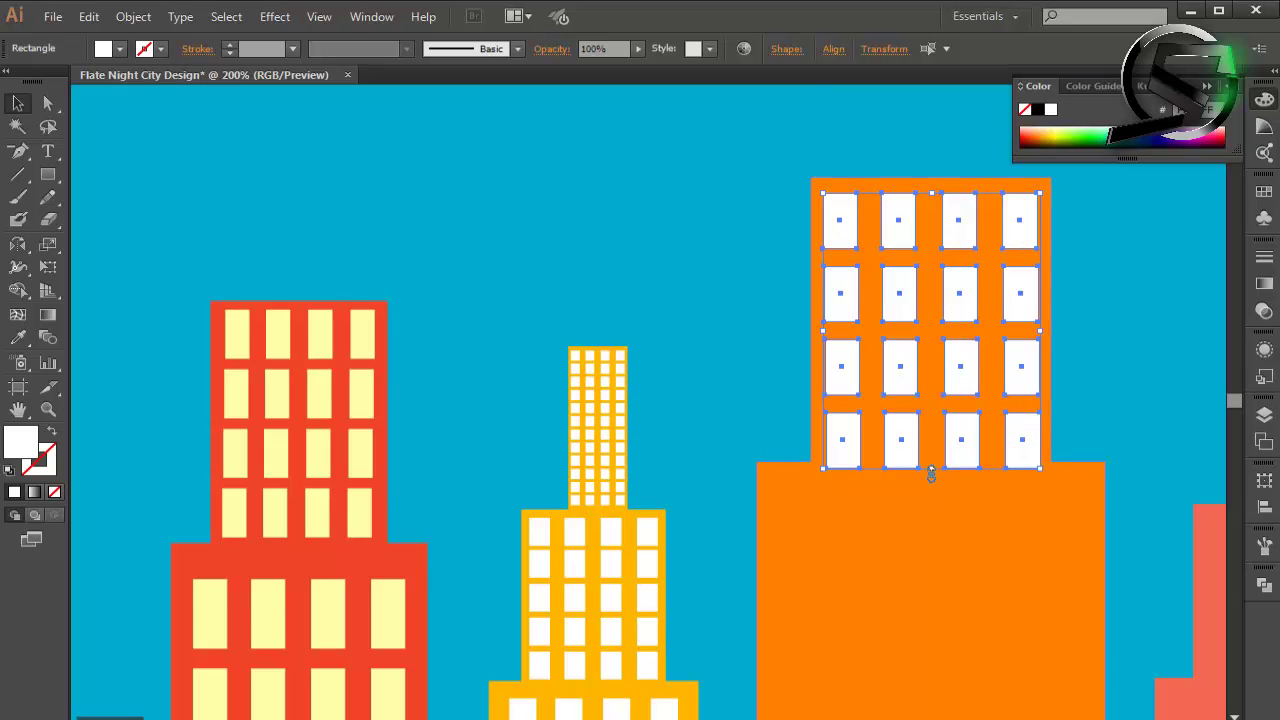
scroll(931, 474, down, 2)
scroll(960, 423, down, 1)
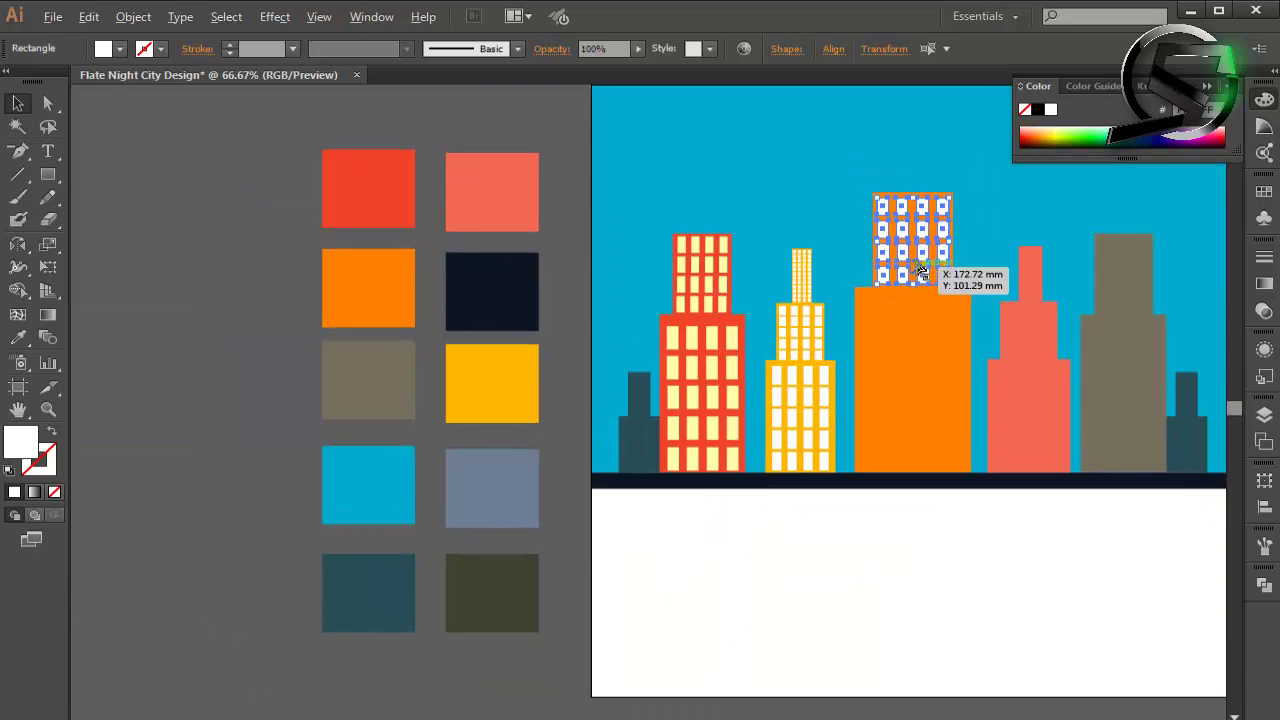
drag(921, 271, 903, 352)
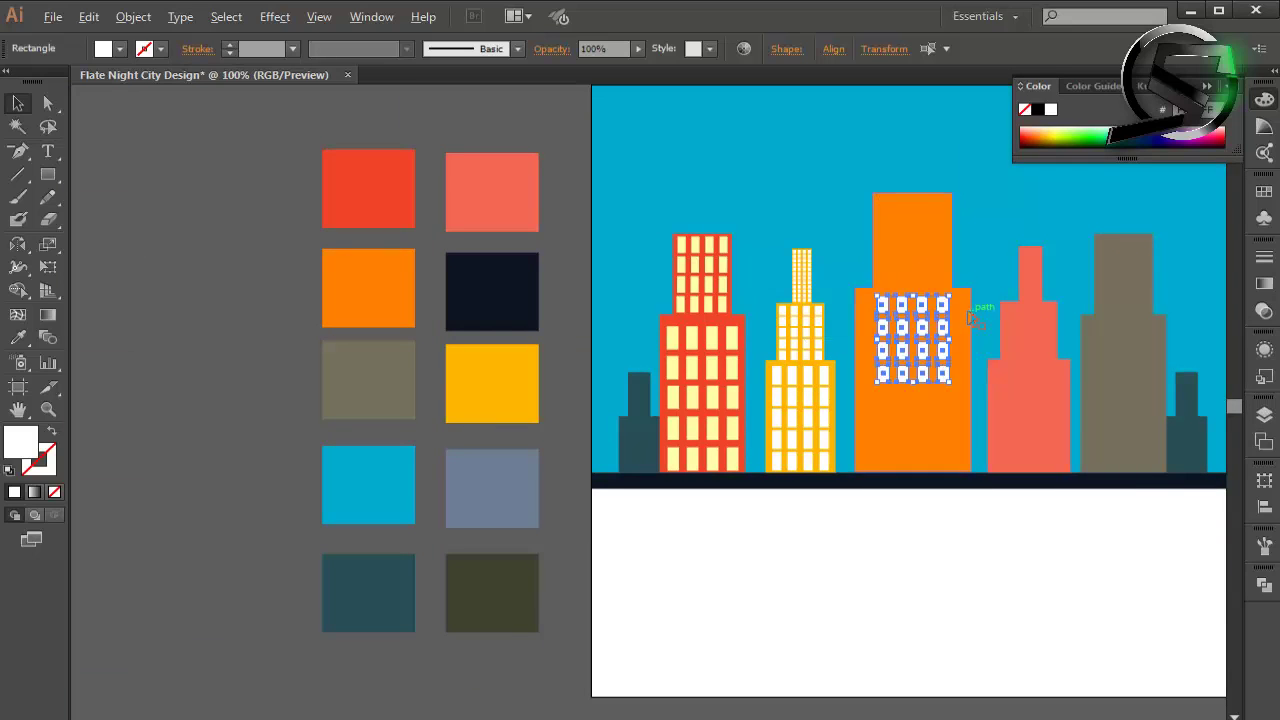
scroll(965, 312, up, 1)
key(ctrl+z)
Step: Place the window grid on the orange base, widening it sideways and stretching it taller
drag(905, 290, 896, 414)
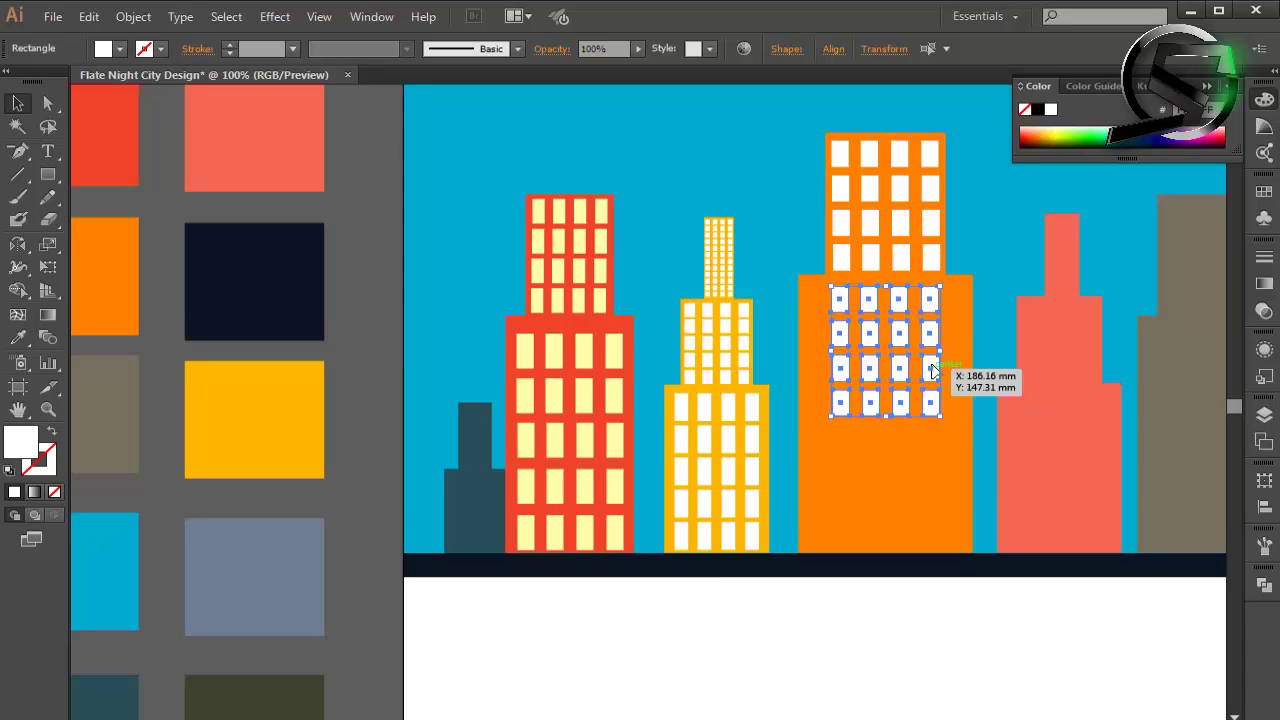
drag(941, 351, 962, 352)
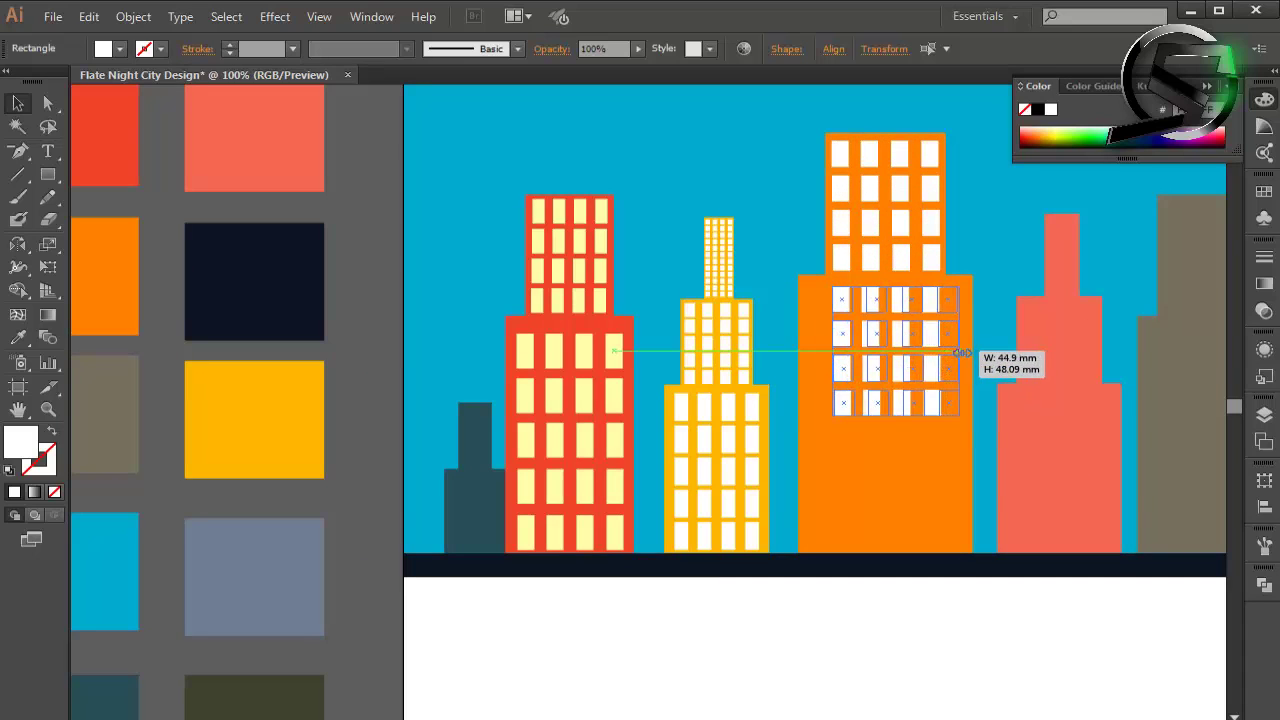
drag(833, 351, 817, 351)
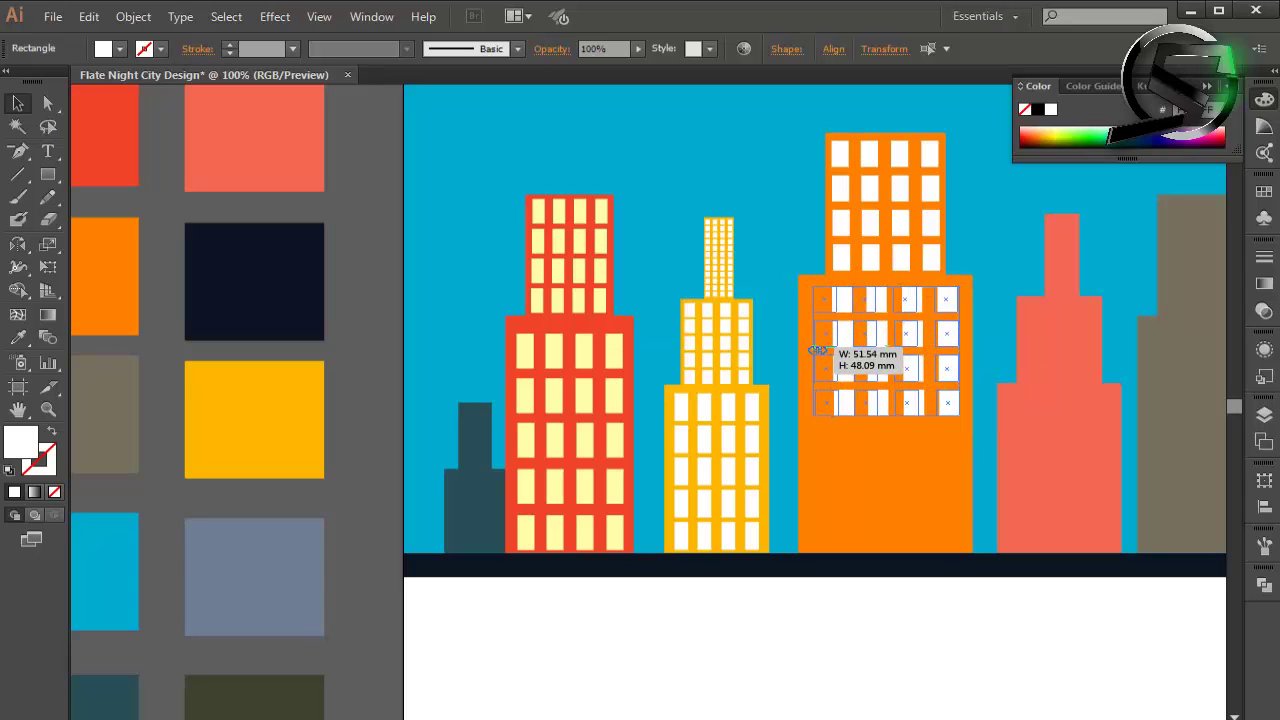
drag(886, 414, 888, 480)
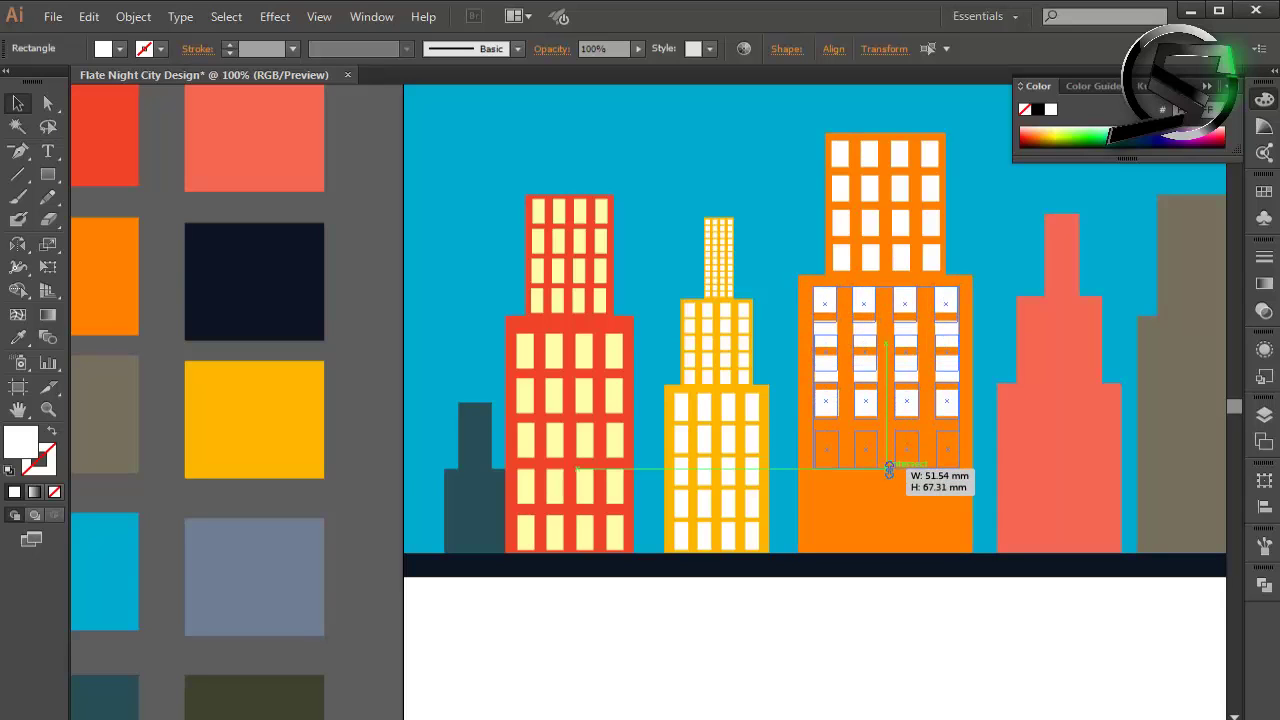
scroll(890, 490, down, 3)
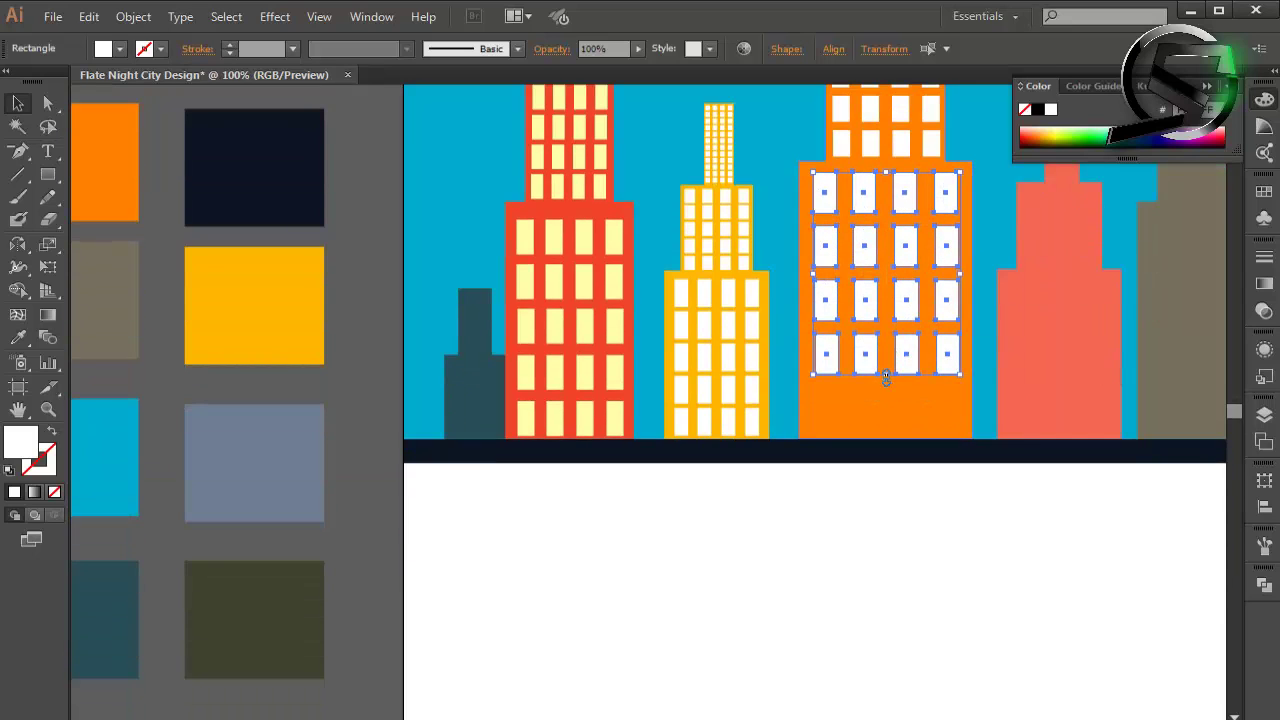
mouse_move(888, 480)
mouse_down()
mouse_move(887, 385)
mouse_move(905, 428)
mouse_up()
click(905, 373)
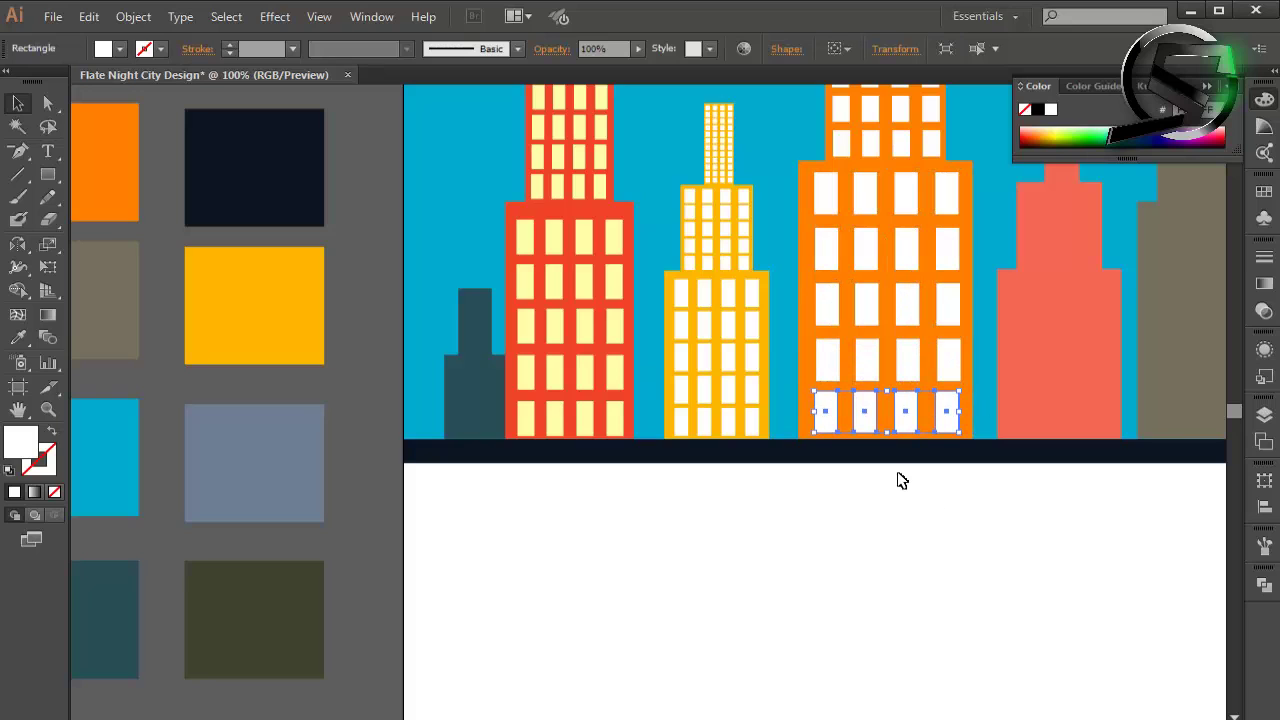
click(888, 501)
Step: Group the yellow building's lower window grid and Alt-drag a copy onto the salmon building
key(ctrl+minus)
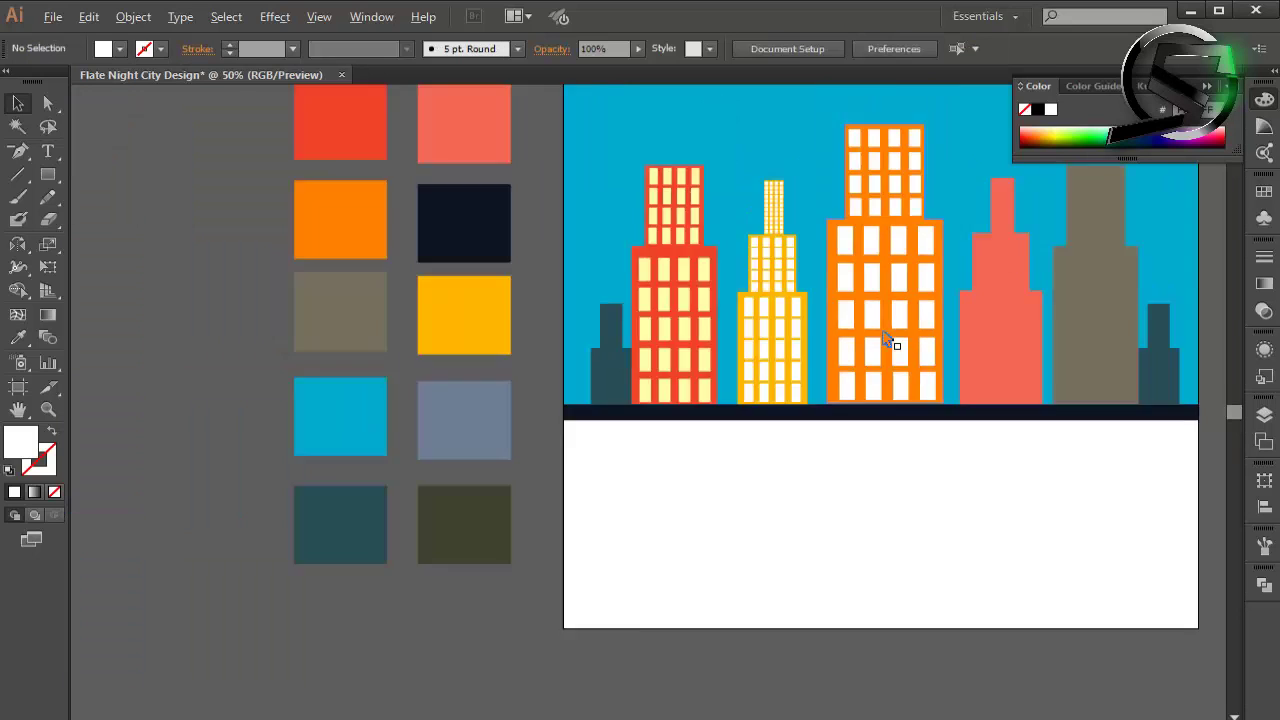
key(ctrl+minus)
key(ctrl+plus)
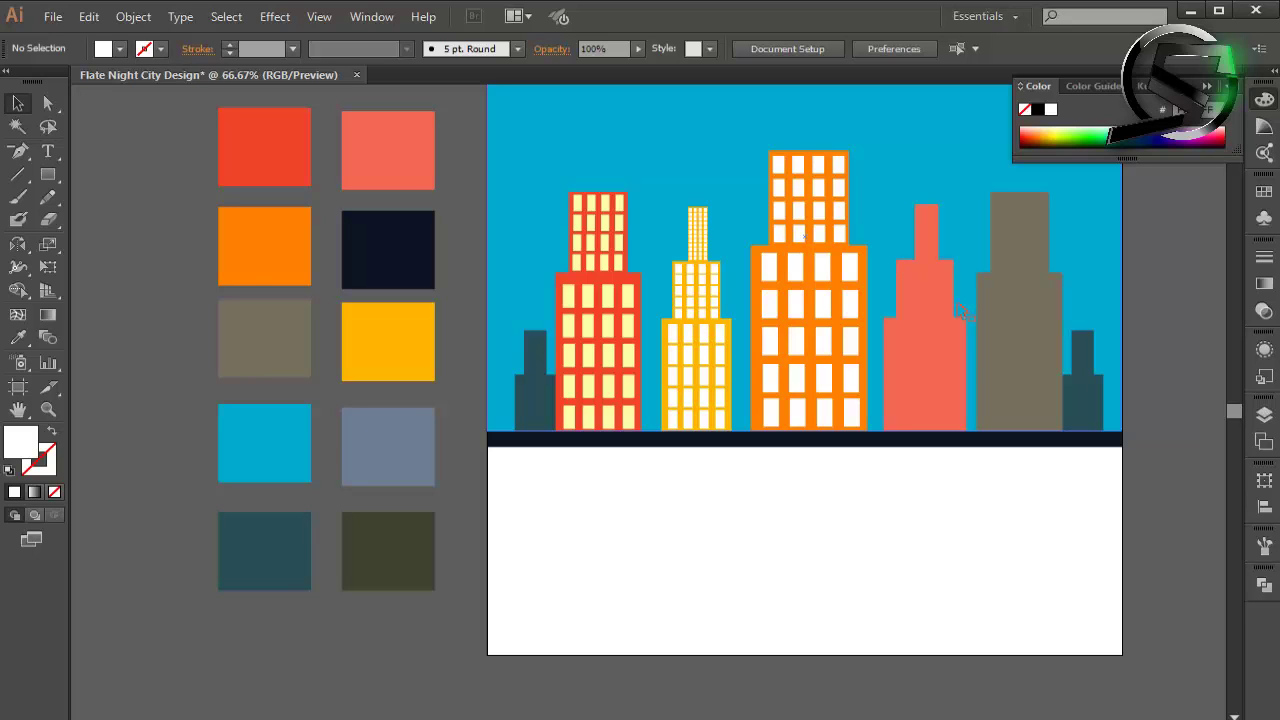
click(712, 296)
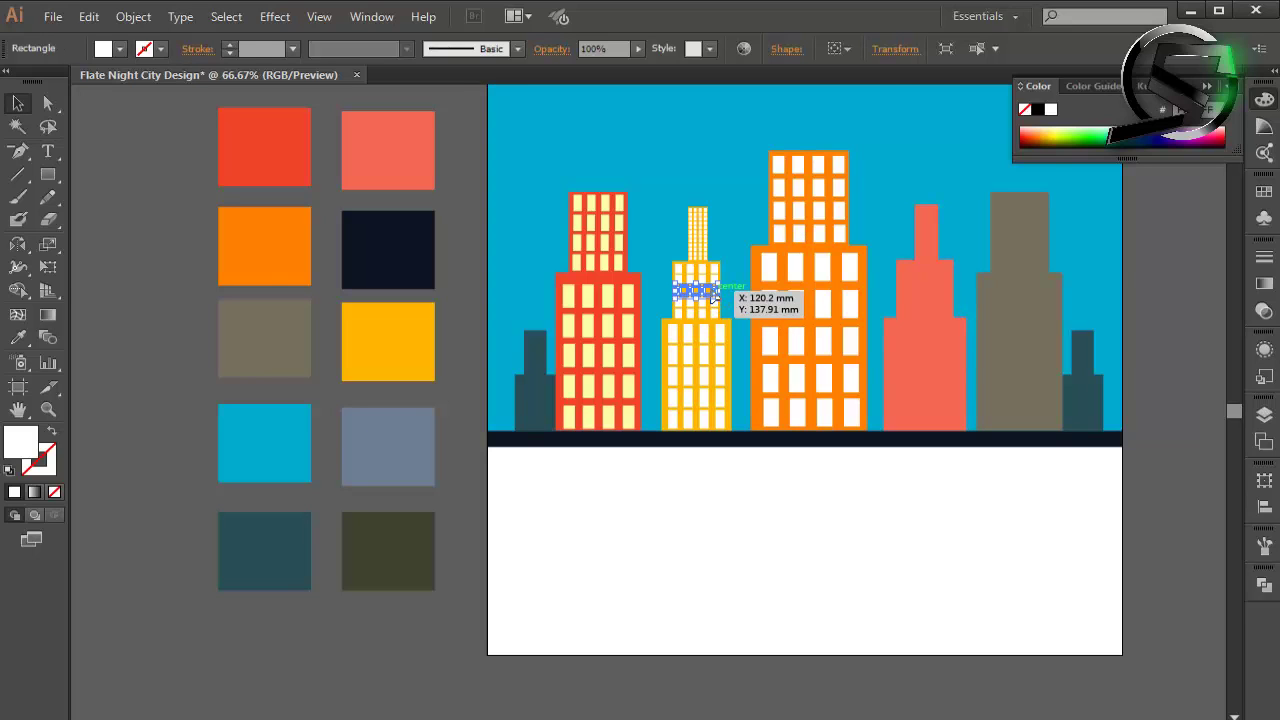
scroll(712, 296, up, 2)
mouse_move(712, 296)
mouse_down()
mouse_move(695, 245)
mouse_move(696, 395)
mouse_up()
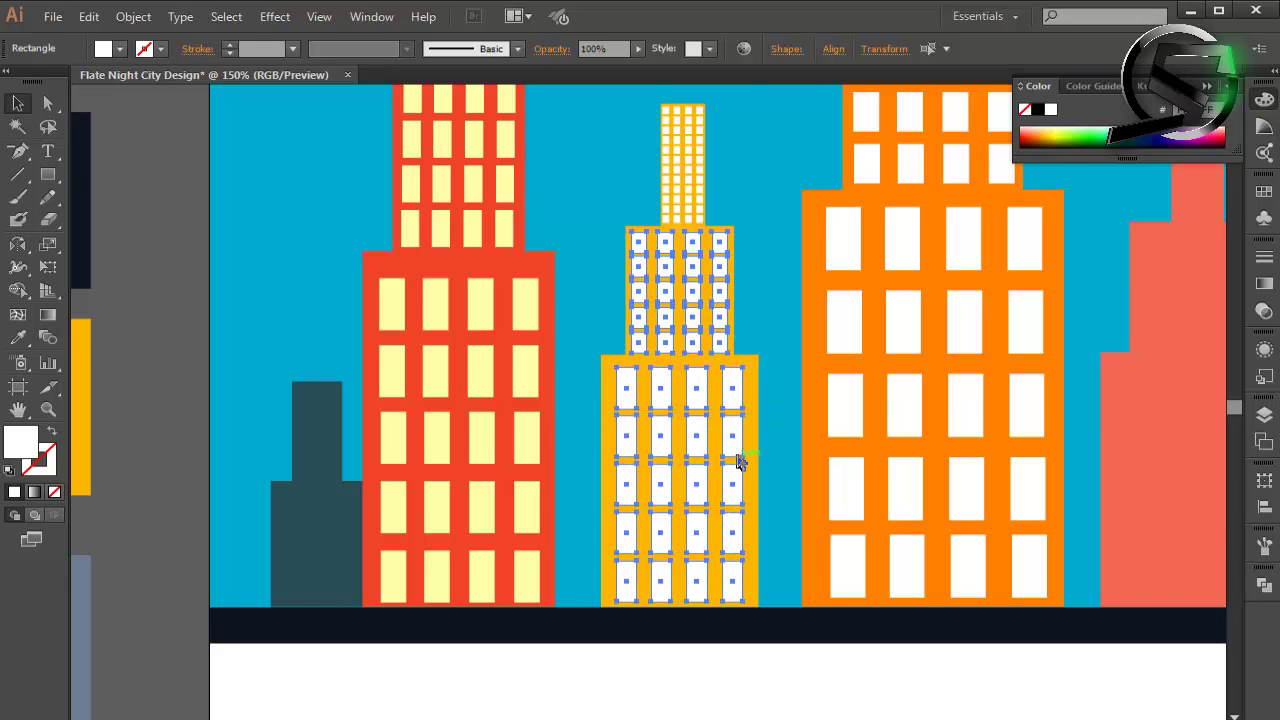
right_click(736, 438)
click(777, 520)
scroll(697, 371, down, 1)
mouse_move(697, 371)
mouse_down()
mouse_move(1060, 358)
mouse_move(1043, 294)
mouse_up()
scroll(1100, 348, up, 1)
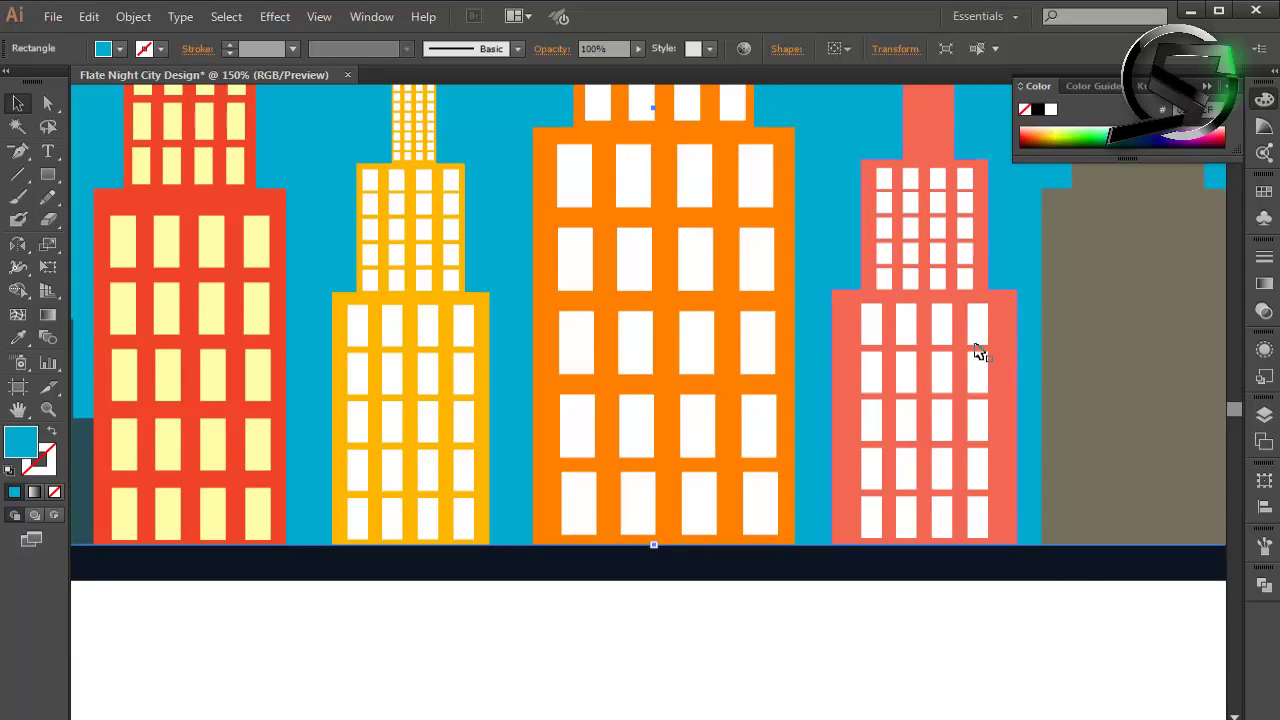
Step: Enter the copied window group and widen the lower windows to fill the salmon building's base
key(alt+space)
click(985, 320)
scroll(977, 326, up, 2)
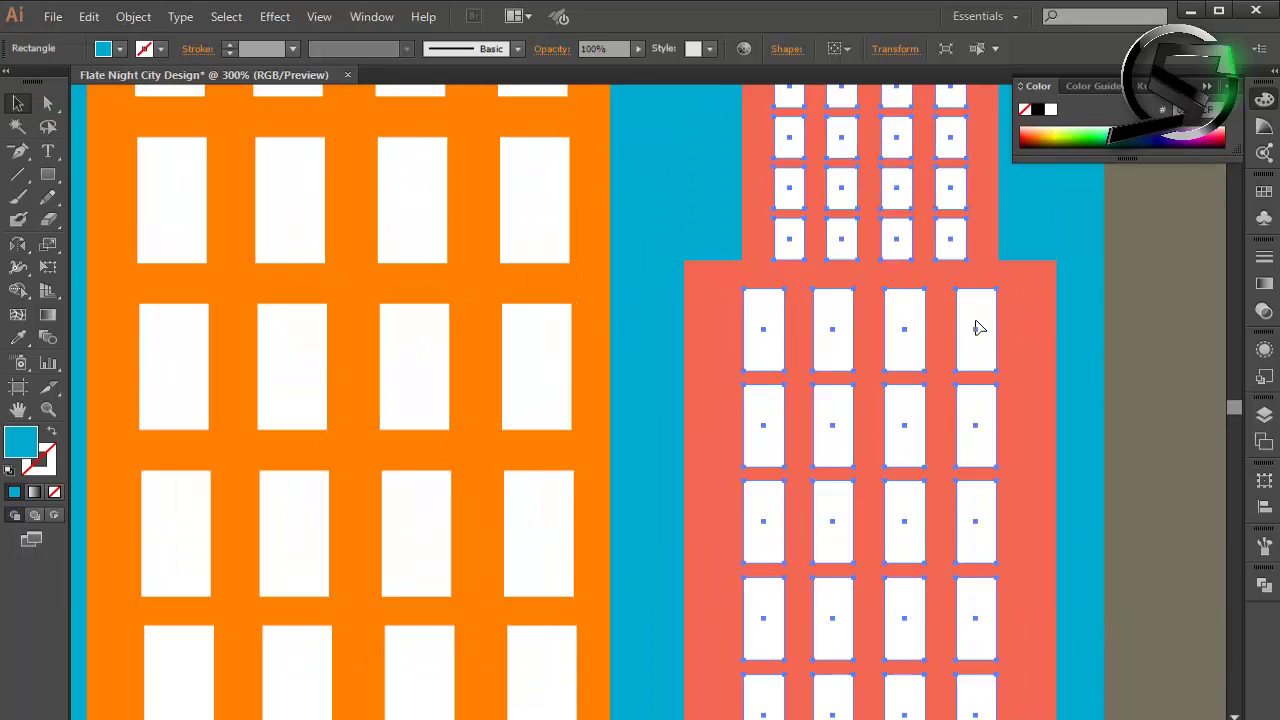
scroll(980, 326, down, 3)
scroll(977, 325, up, 1)
double_click(977, 325)
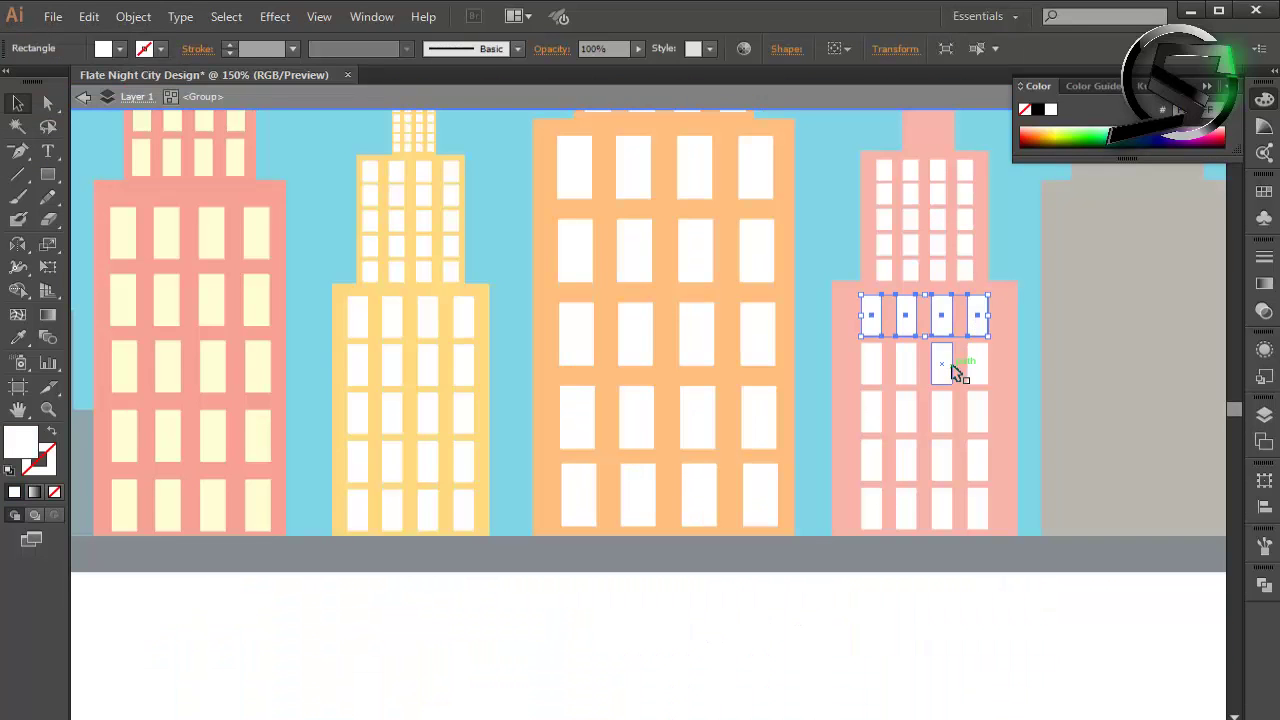
drag(985, 498, 995, 530)
scroll(991, 429, up, 2)
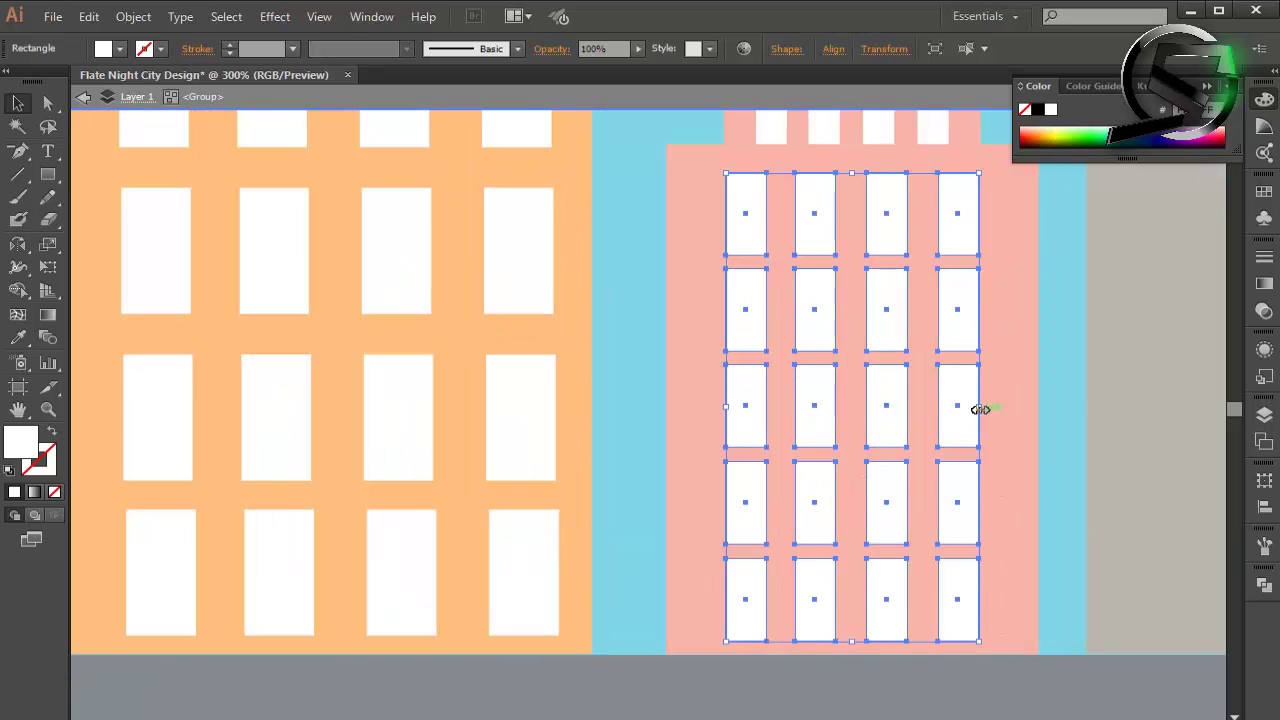
drag(725, 409, 700, 409)
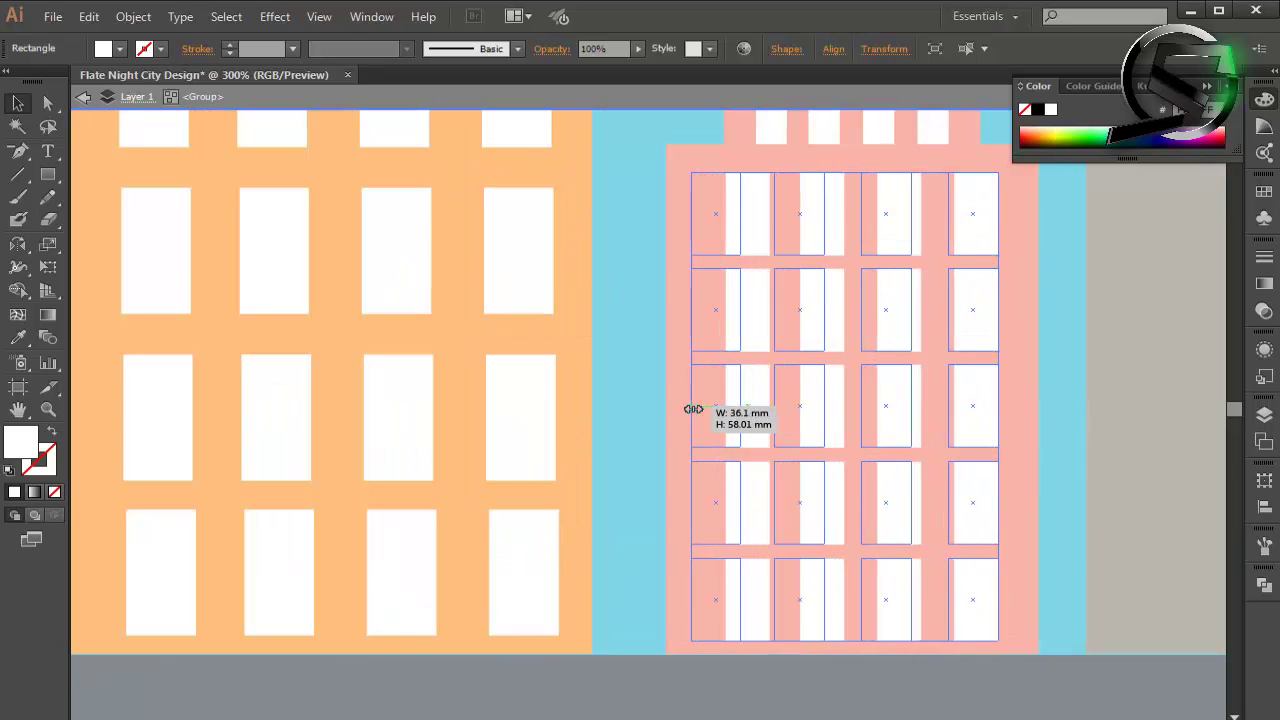
scroll(820, 351, down, 1)
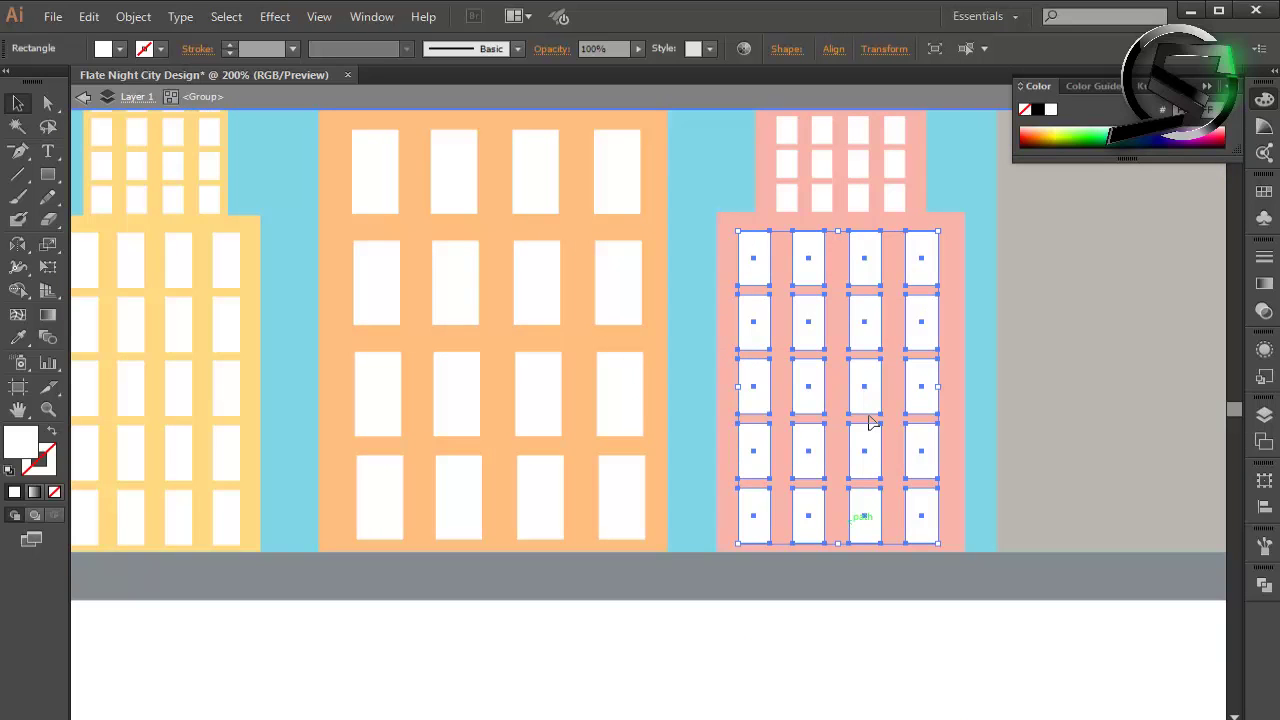
Step: Stretch the upper window grid outward to fit the salmon building's upper tier
click(988, 300)
scroll(900, 290, up, 2)
drag(946, 372, 948, 375)
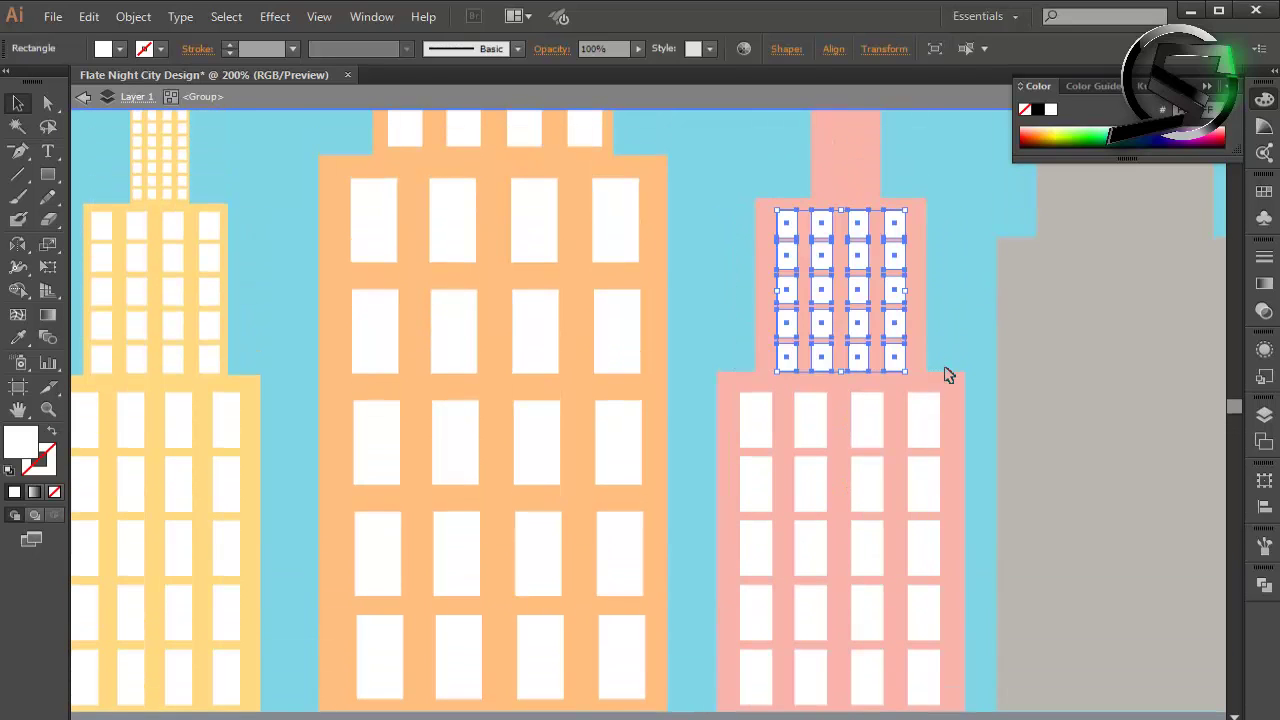
drag(907, 290, 911, 288)
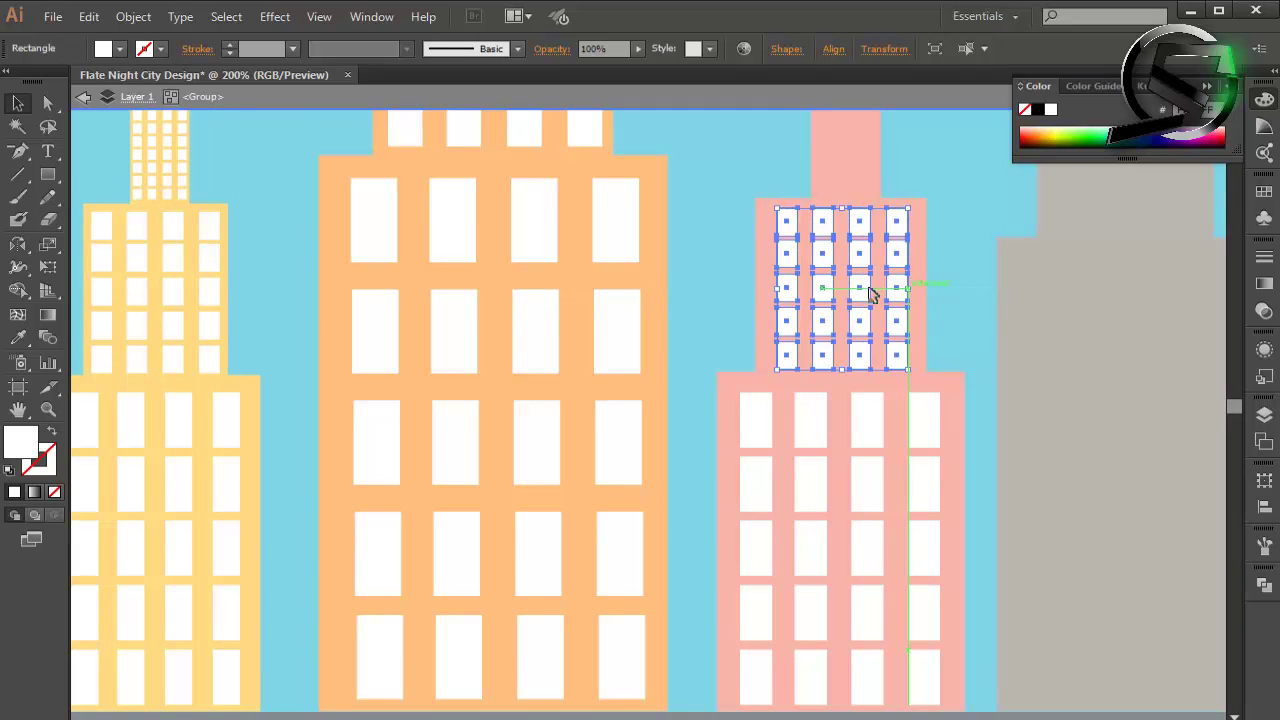
drag(778, 293, 772, 288)
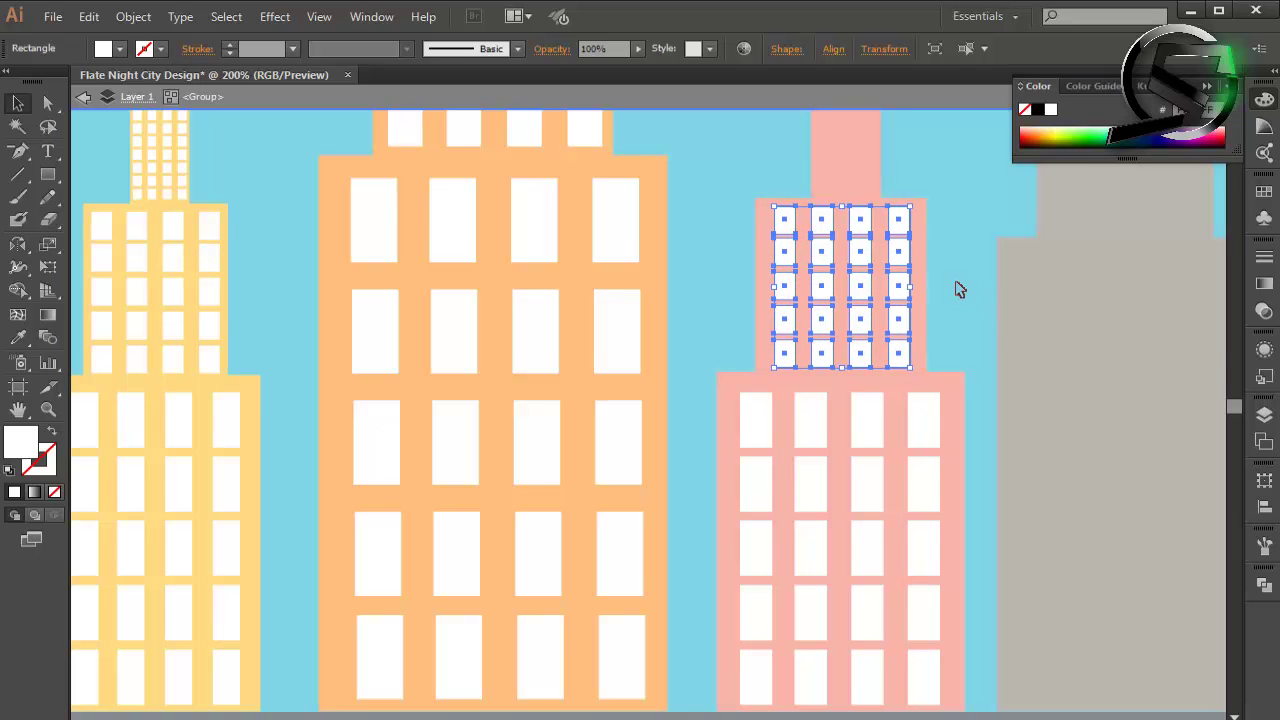
Step: Move a row of four windows up to the spire, shrinking and spreading them into small squares
click(958, 288)
scroll(958, 288, up, 3)
drag(905, 336, 857, 171)
scroll(857, 171, up, 4)
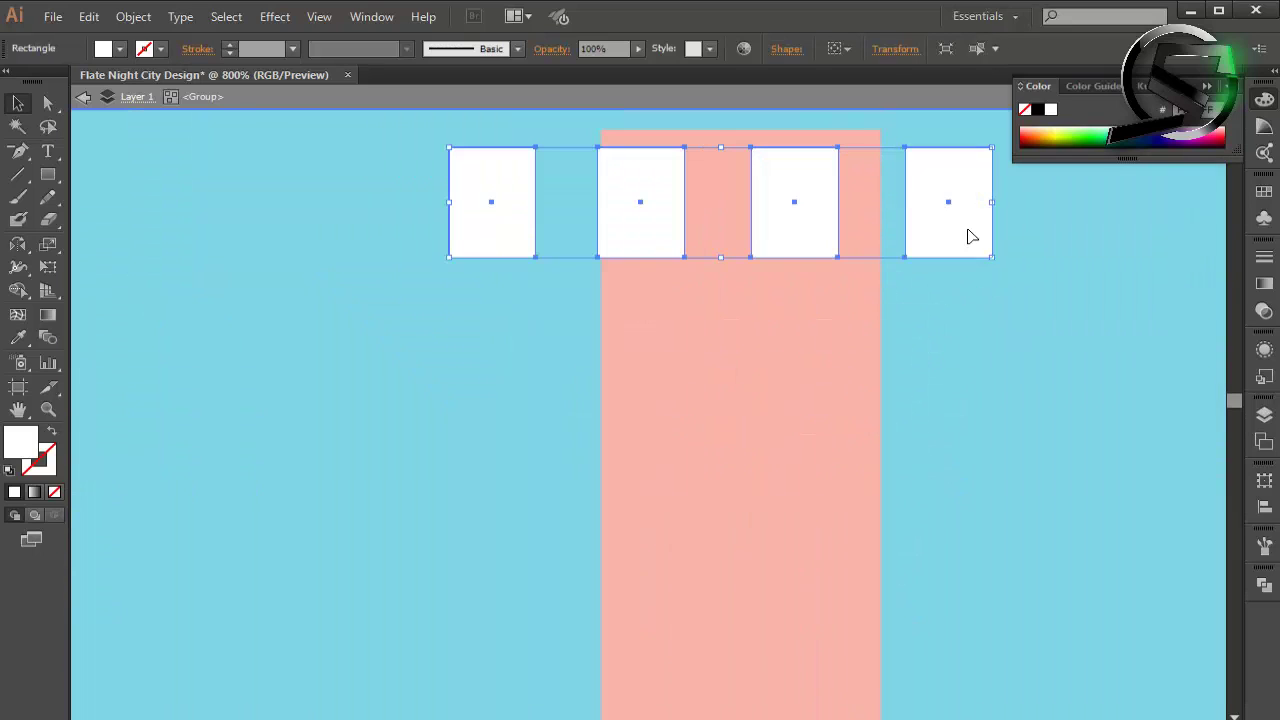
key(ctrl+z)
scroll(988, 251, down, 4)
drag(858, 400, 856, 237)
scroll(875, 243, up, 4)
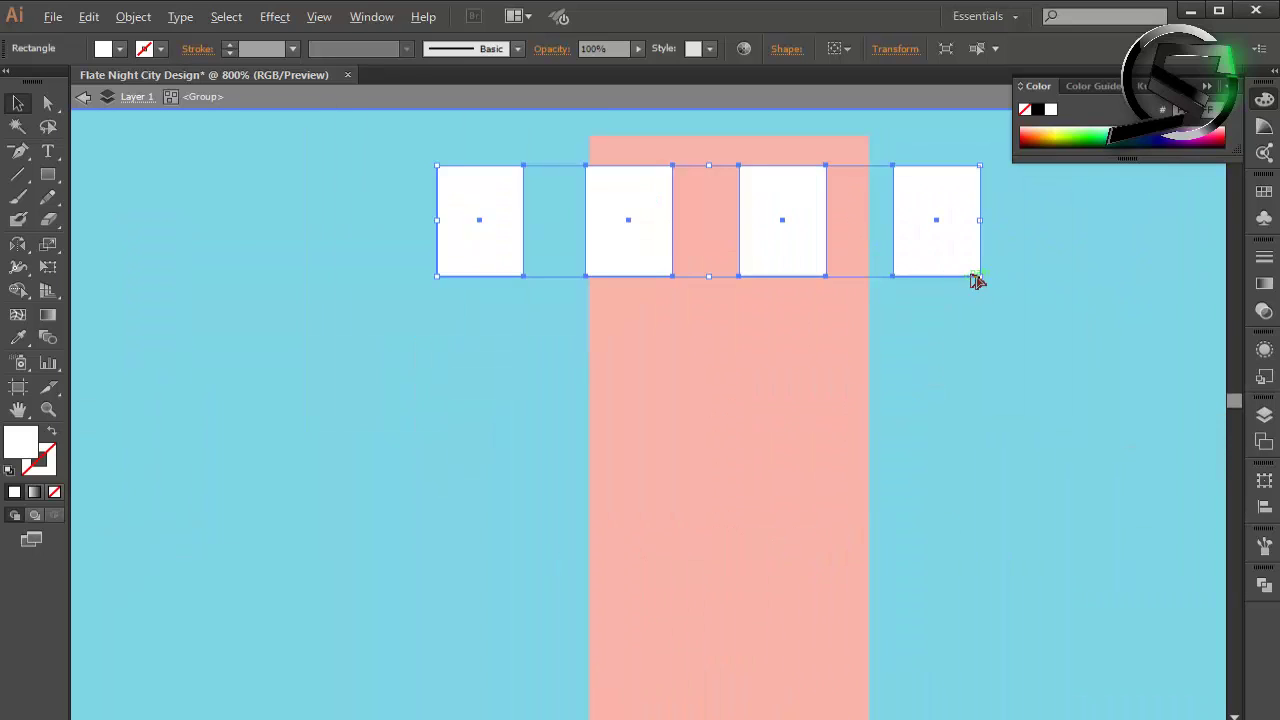
drag(971, 277, 941, 239)
mouse_move(862, 350)
mouse_down()
mouse_move(871, 299)
mouse_move(938, 295)
mouse_up()
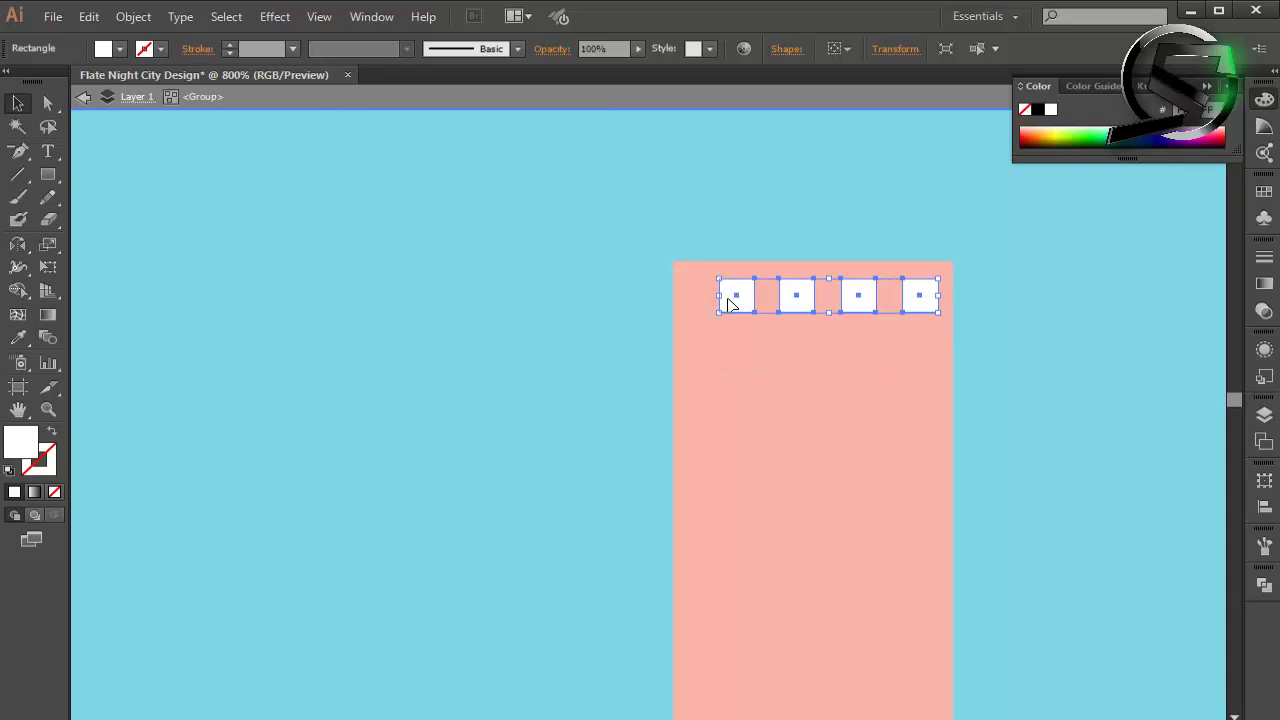
drag(719, 295, 690, 295)
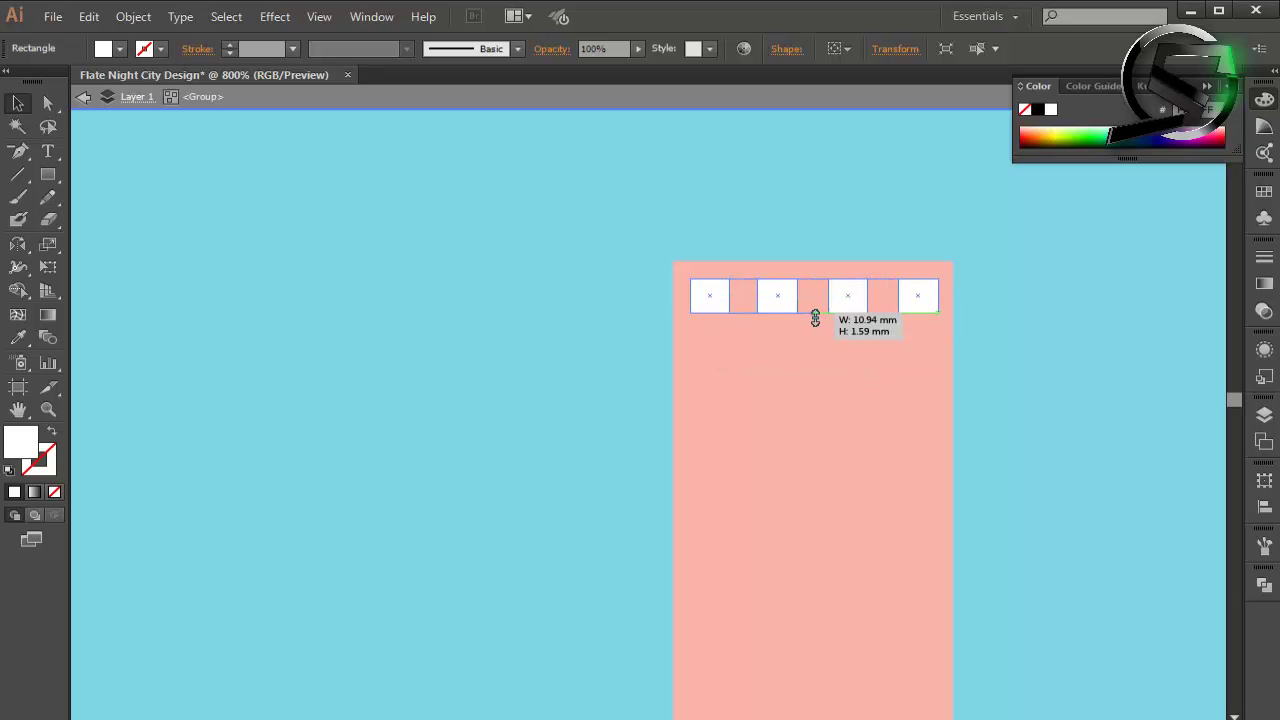
drag(813, 312, 814, 323)
Step: Copy the square-window row downward and repeat it twice with Ctrl+D to stack more rows
scroll(823, 275, down, 1)
scroll(826, 290, up, 1)
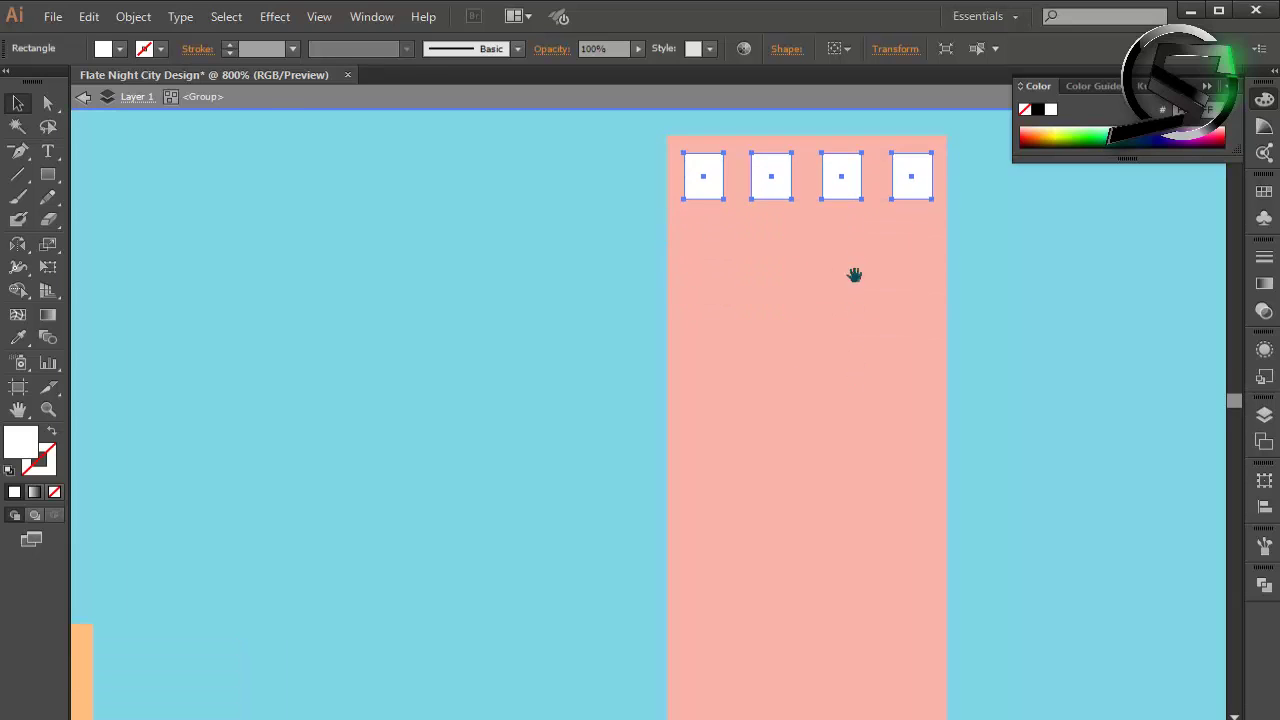
drag(841, 192, 843, 268)
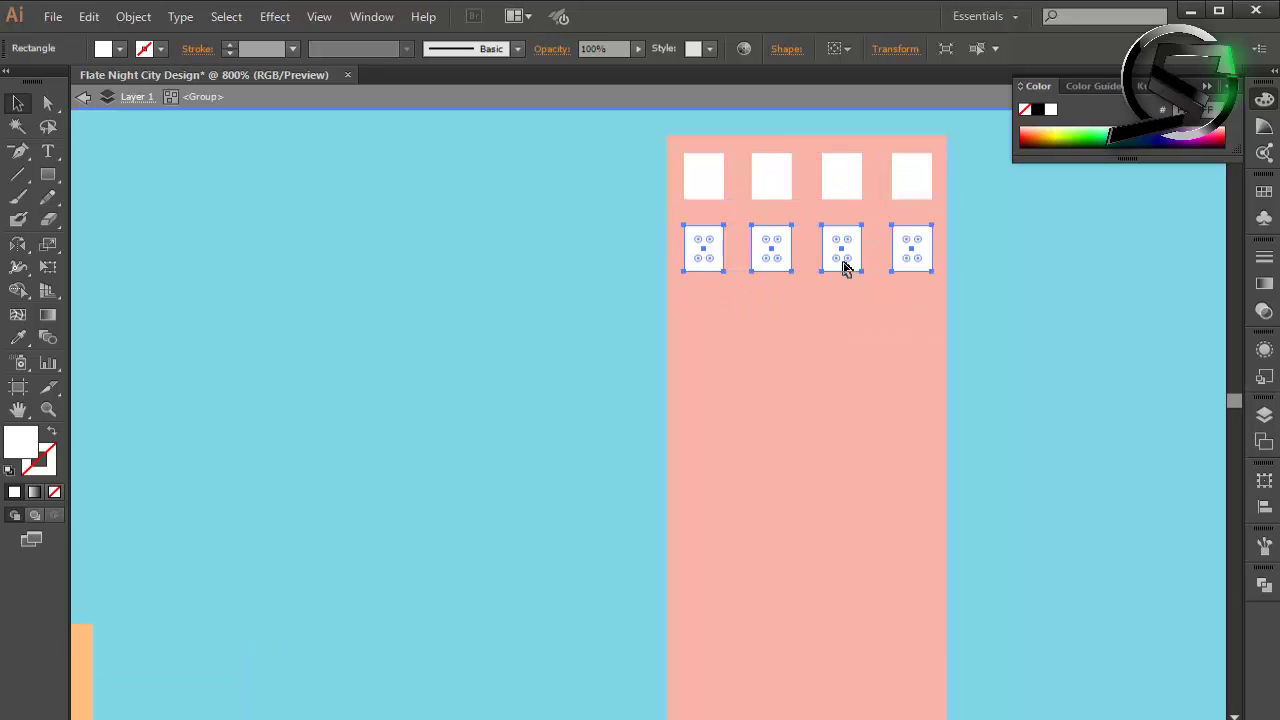
key(ctrl+d)
key(ctrl+d)
key(ctrl+d)
scroll(843, 268, down, 1)
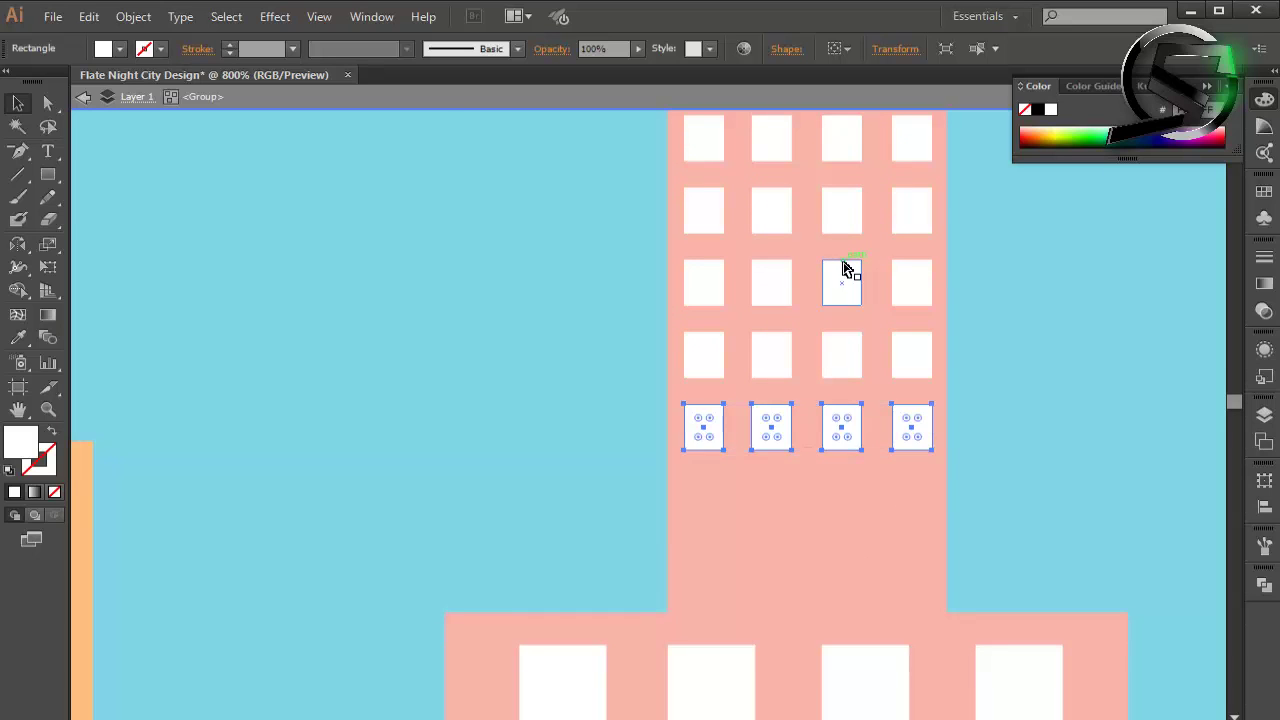
key(ctrl+d)
key(ctrl+d)
scroll(846, 268, down, 3)
click(956, 304)
scroll(956, 304, down, 2)
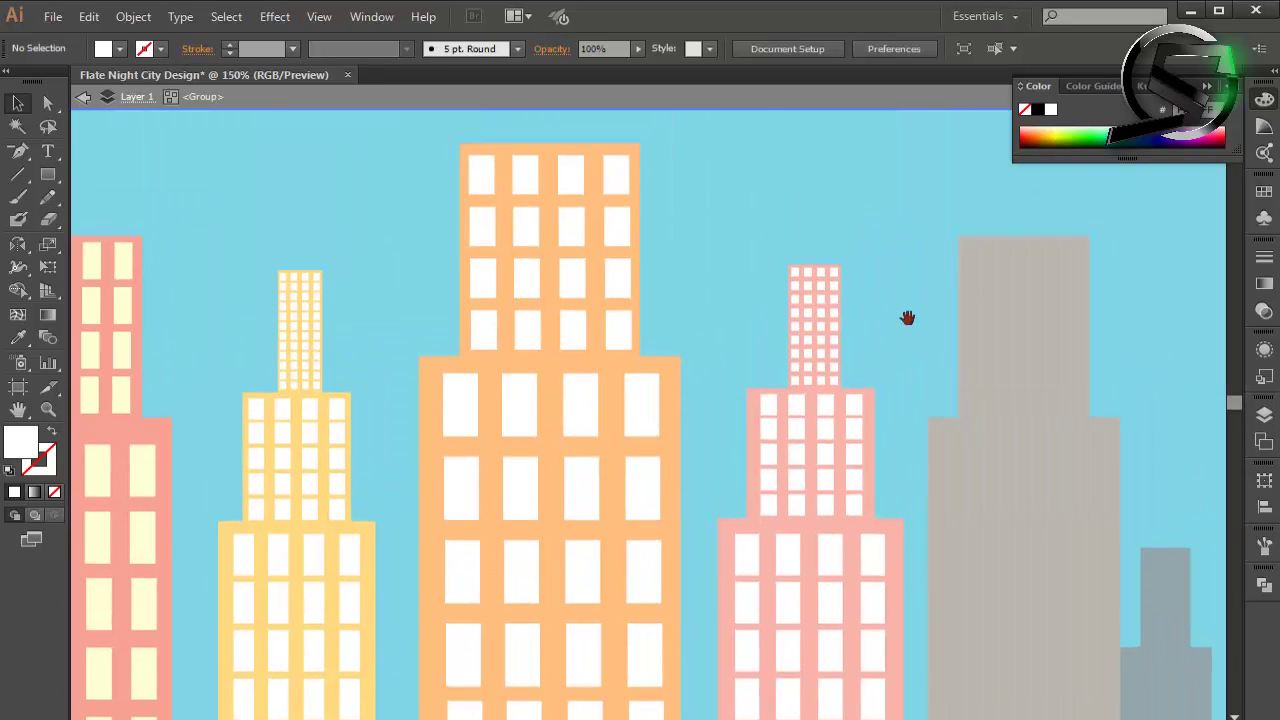
scroll(908, 317, down, 2)
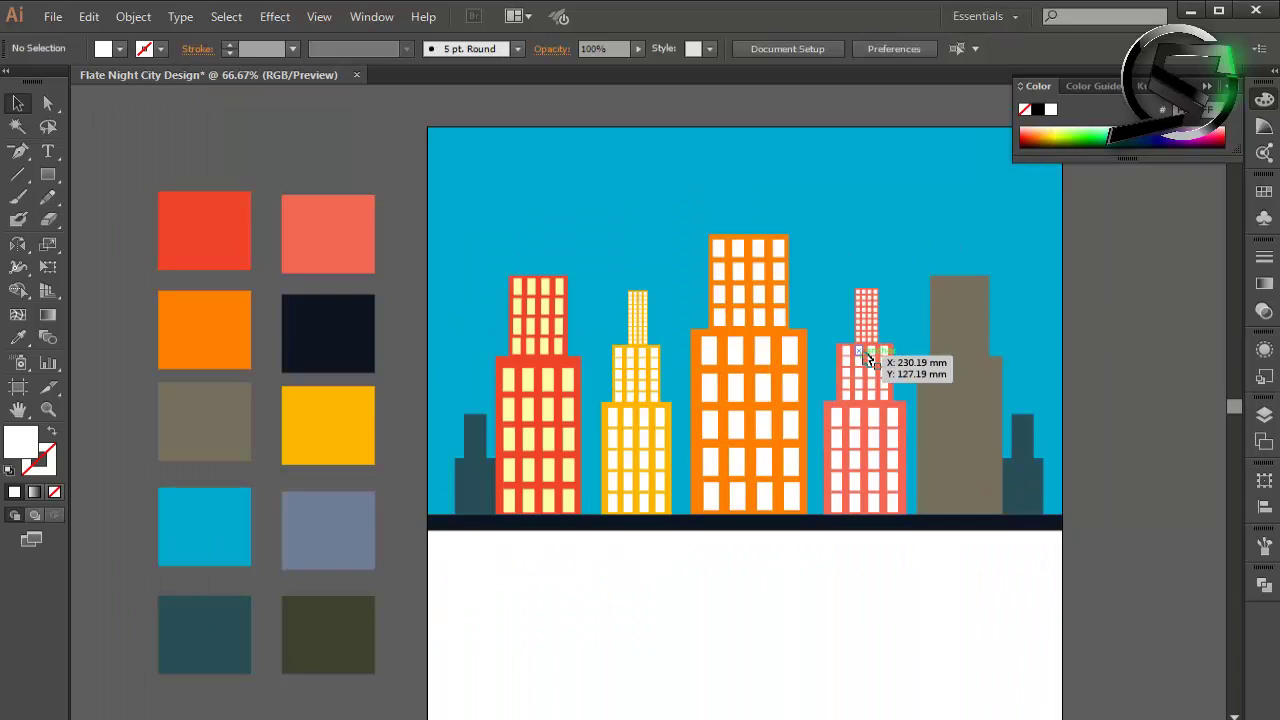
click(857, 355)
click(1071, 350)
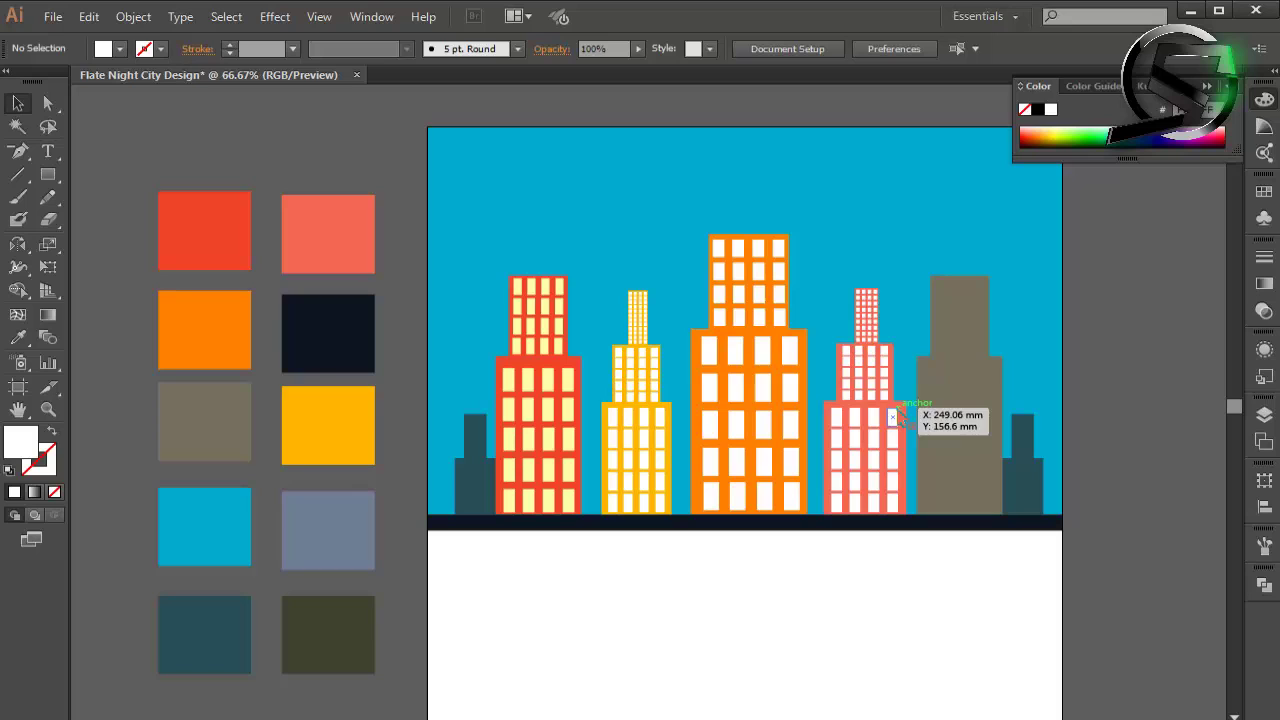
scroll(885, 415, down, 3)
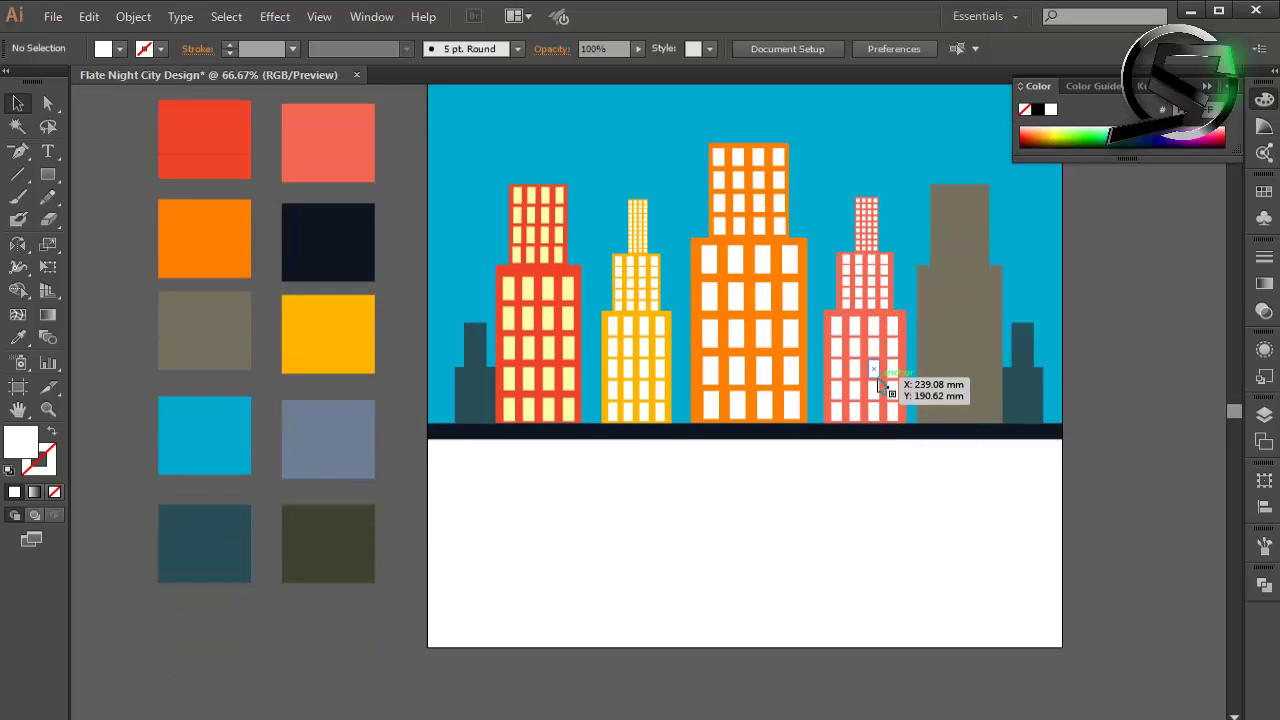
scroll(879, 381, down, 1)
scroll(879, 381, up, 1)
scroll(880, 383, up, 1)
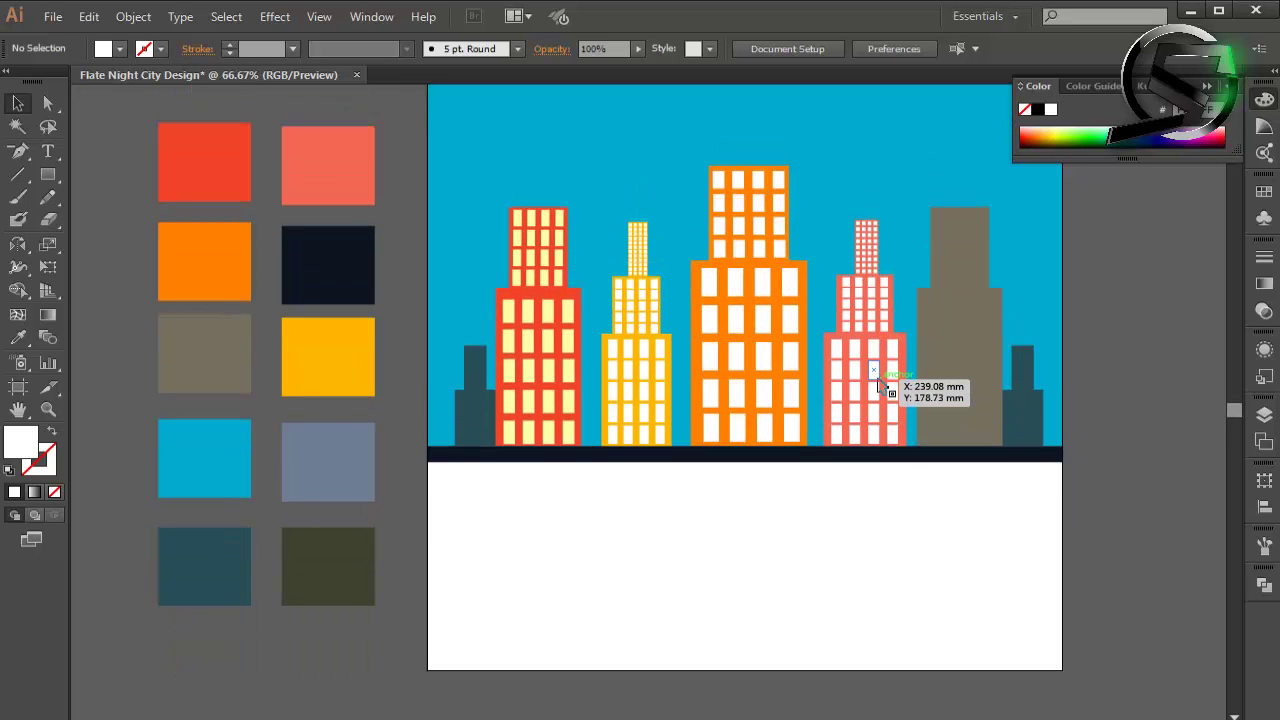
scroll(885, 385, up, 1)
scroll(1123, 338, up, 1)
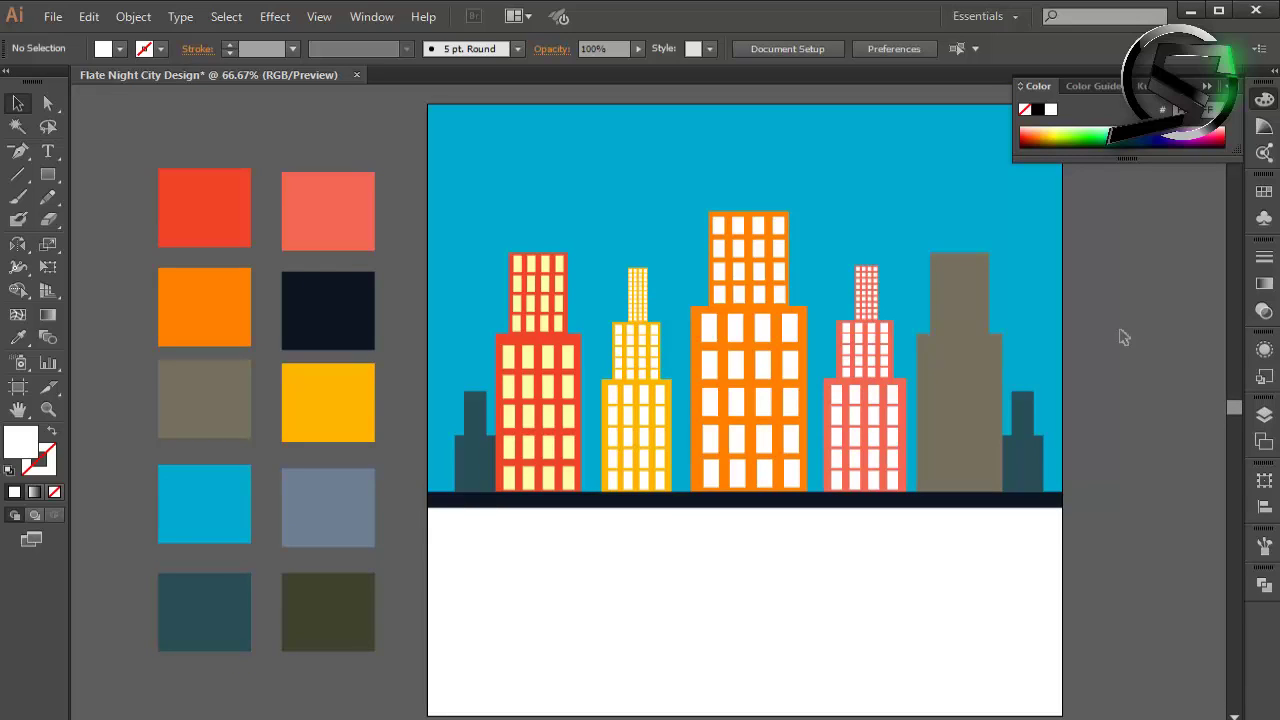
key(ctrl+1)
Step: Place a copy of the pink building's window group on the grey building and move one grid into its top tier
mouse_move(880, 368)
mouse_down()
mouse_move(1019, 370)
mouse_move(987, 381)
mouse_up()
key(ctrl+plus)
double_click(985, 260)
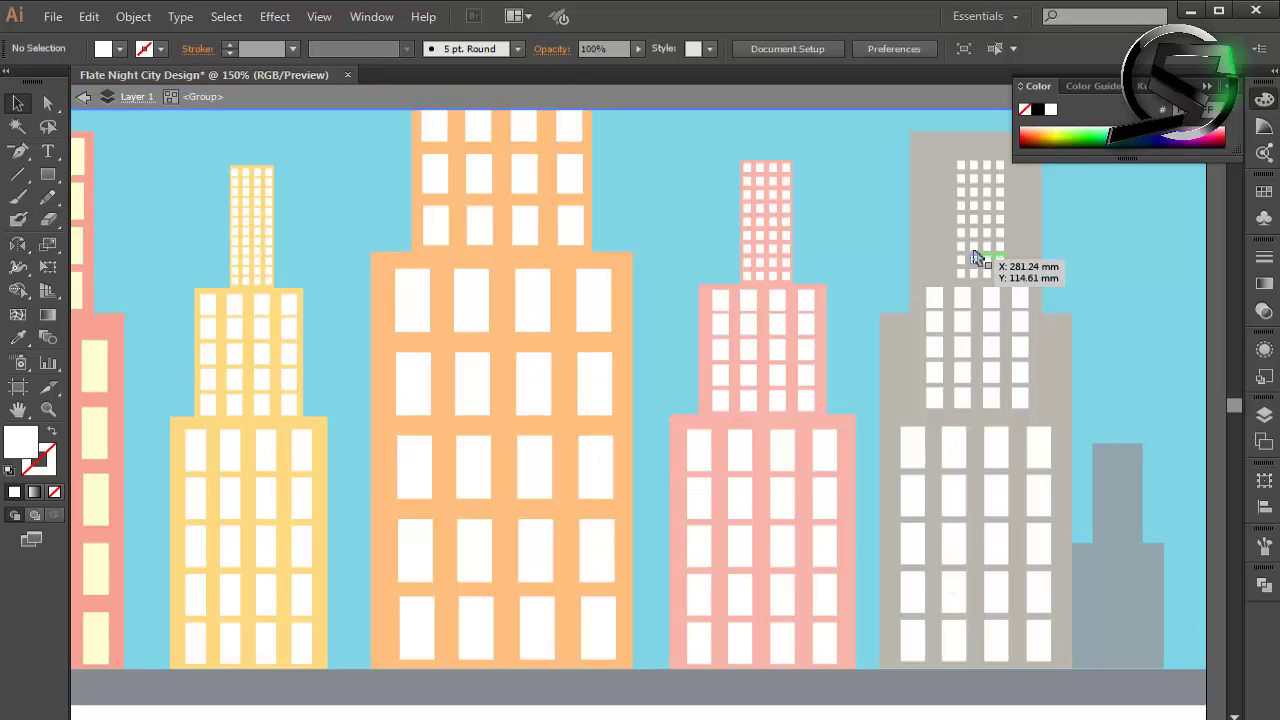
drag(1030, 285, 1030, 285)
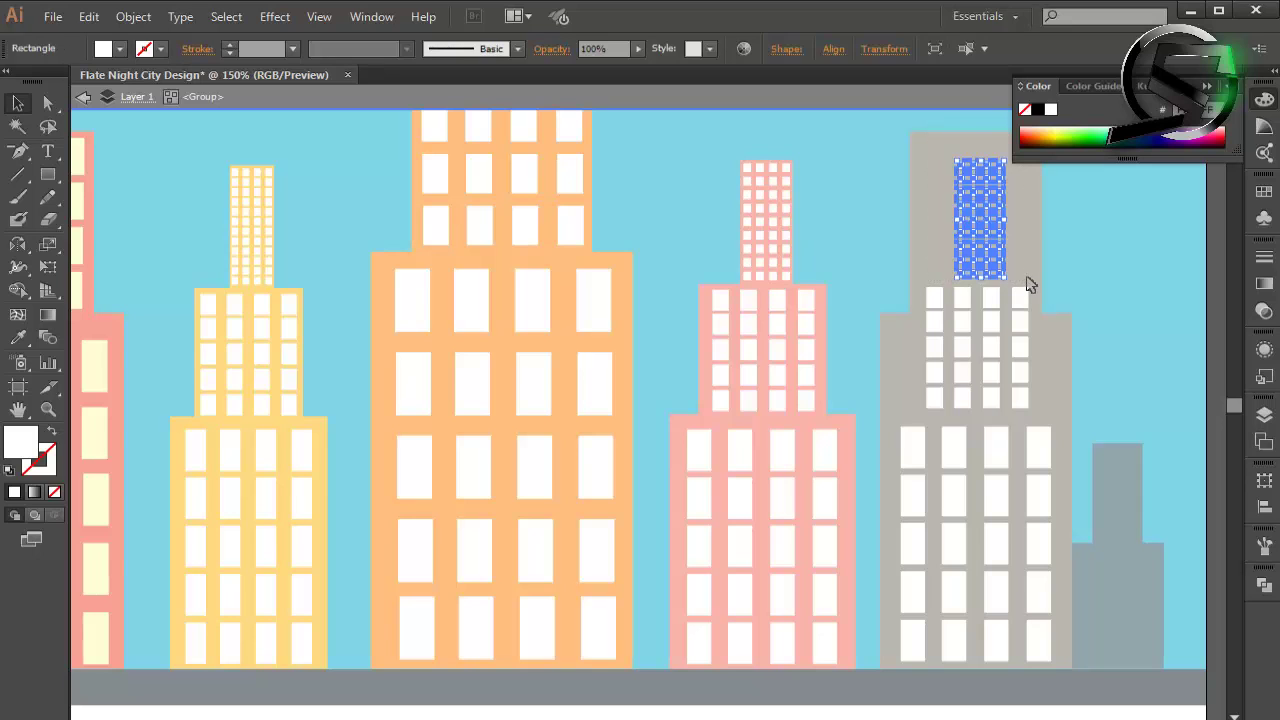
mouse_move(900, 270)
mouse_down()
mouse_move(1057, 420)
mouse_move(993, 275)
mouse_up()
Step: Stretch the top-tier window grid wider and taller to fill the grey building's upper tier
key(ctrl+plus)
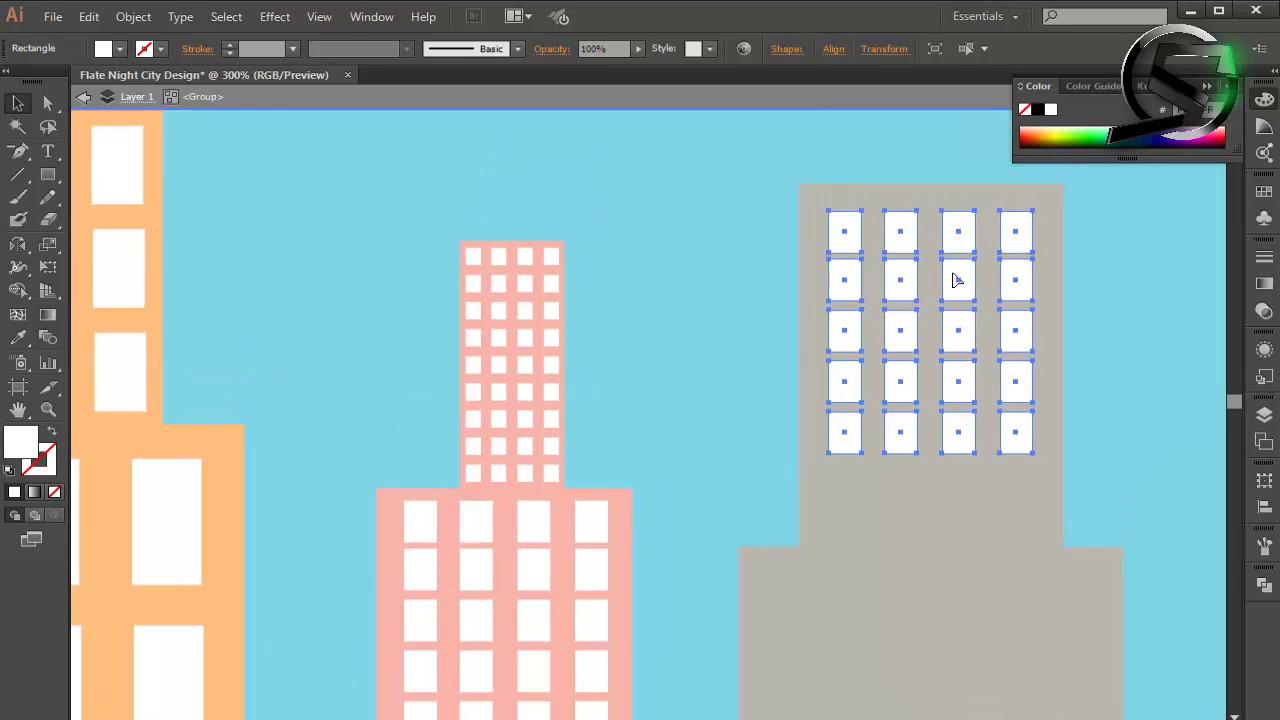
drag(1033, 333, 1046, 333)
drag(828, 333, 818, 331)
drag(931, 212, 931, 205)
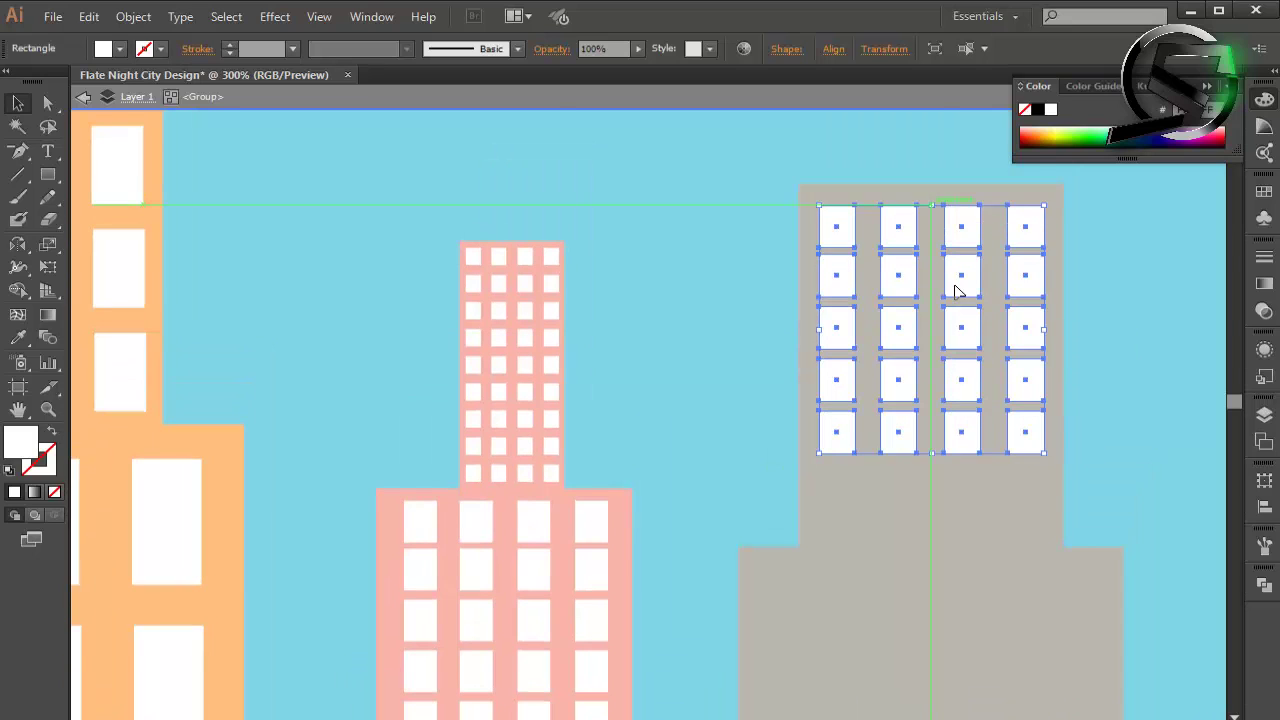
scroll(955, 290, down, 3)
drag(932, 317, 934, 406)
scroll(994, 371, up, 3)
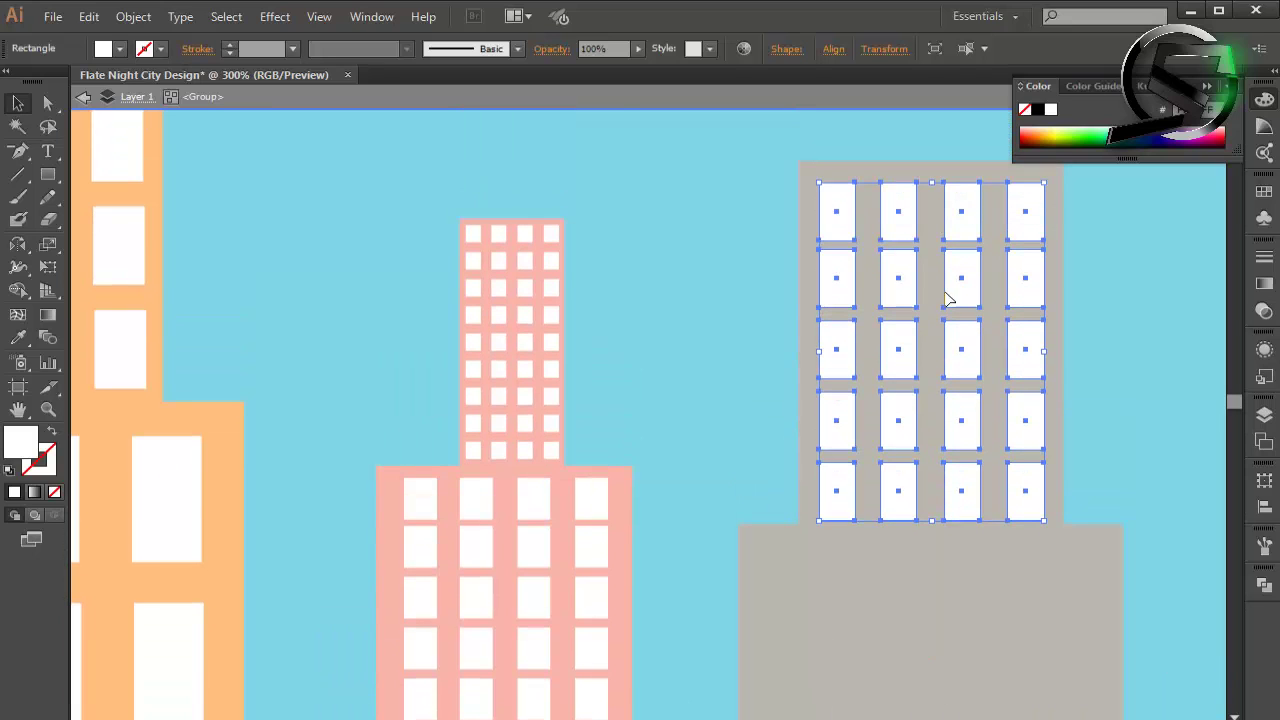
drag(932, 186, 931, 171)
scroll(1112, 309, down, 5)
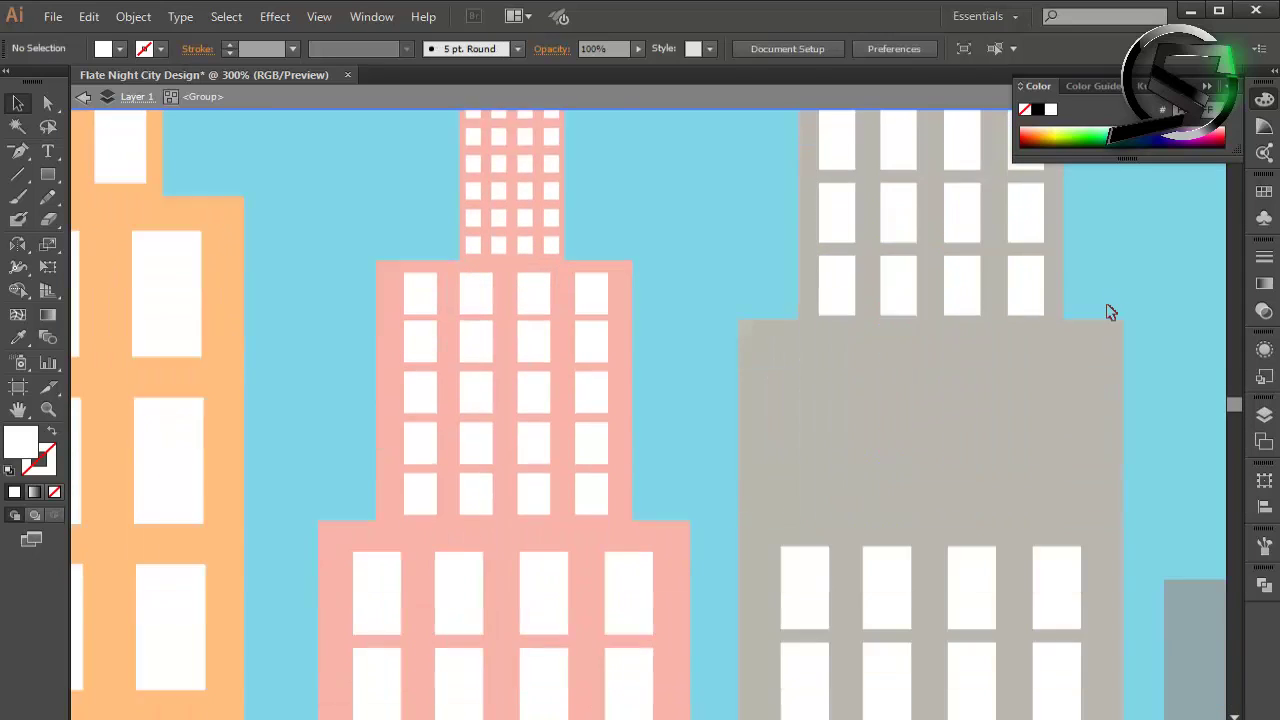
scroll(1100, 320, down, 3)
Step: Shift the lower window grid up and widen it on both sides to fill the grey building's base
click(948, 465)
scroll(948, 465, down, 4)
drag(746, 243, 1194, 714)
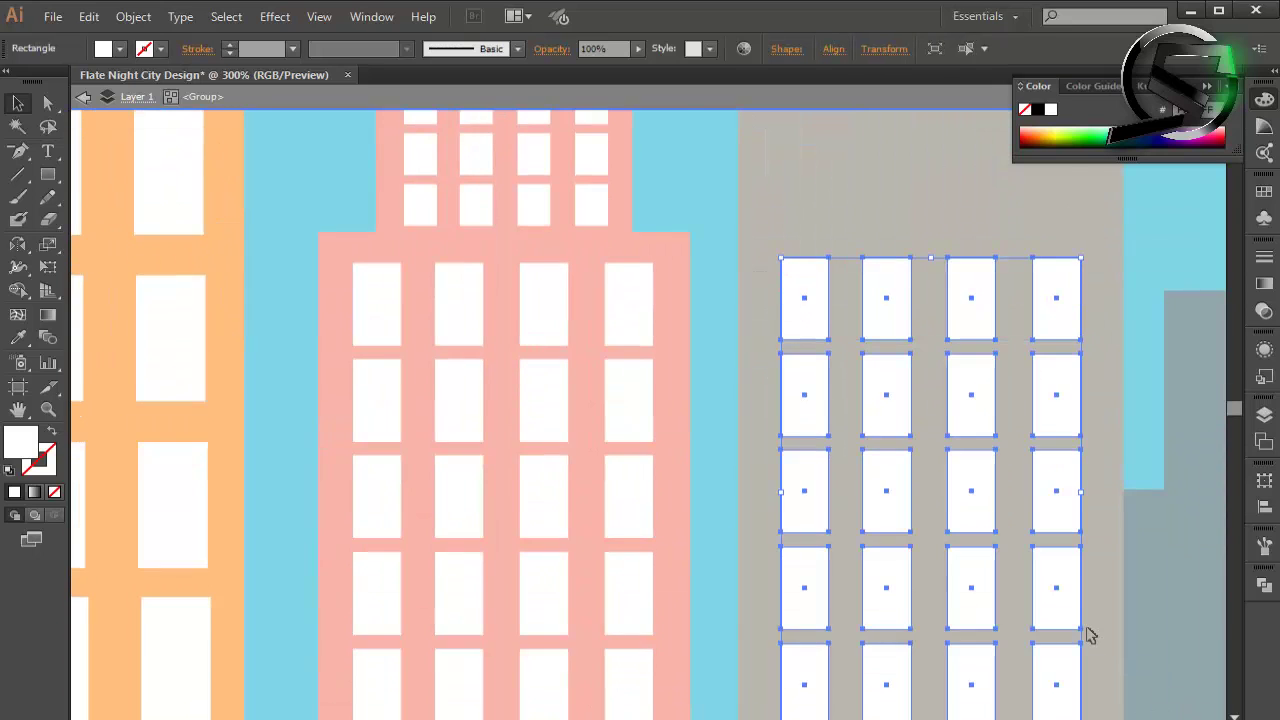
scroll(1066, 633, up, 5)
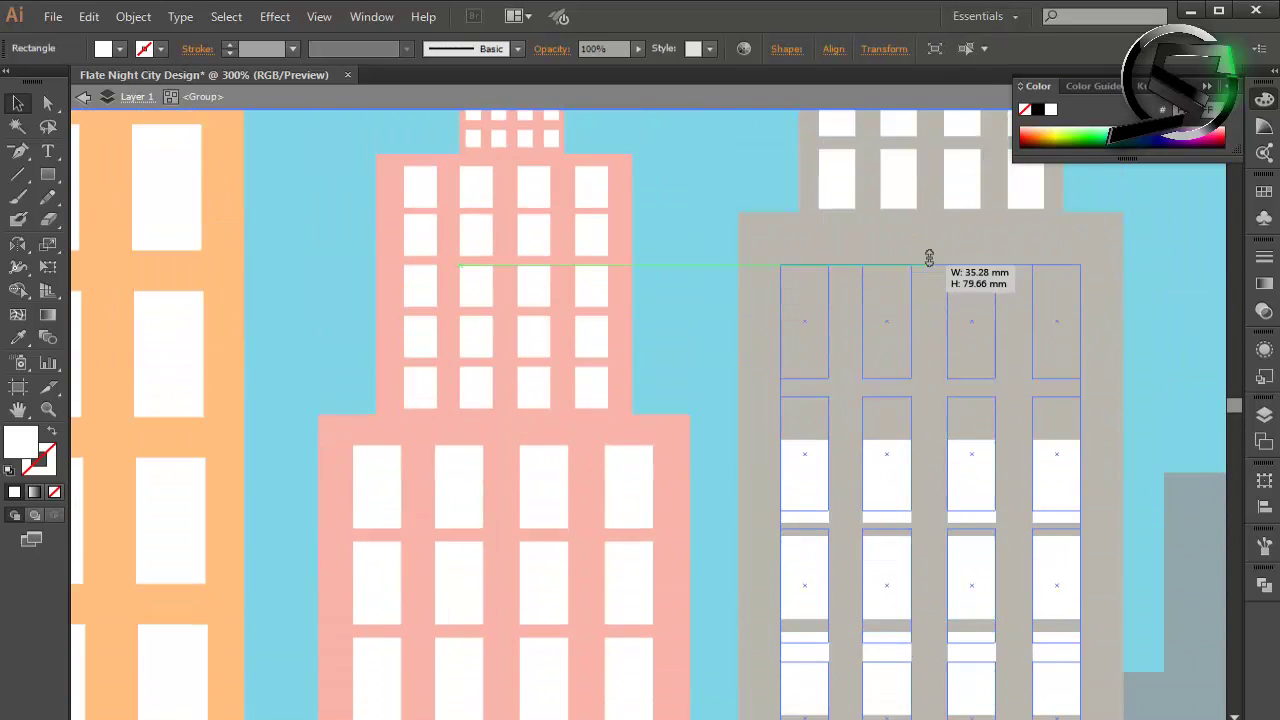
drag(932, 443, 930, 237)
scroll(931, 240, down, 3)
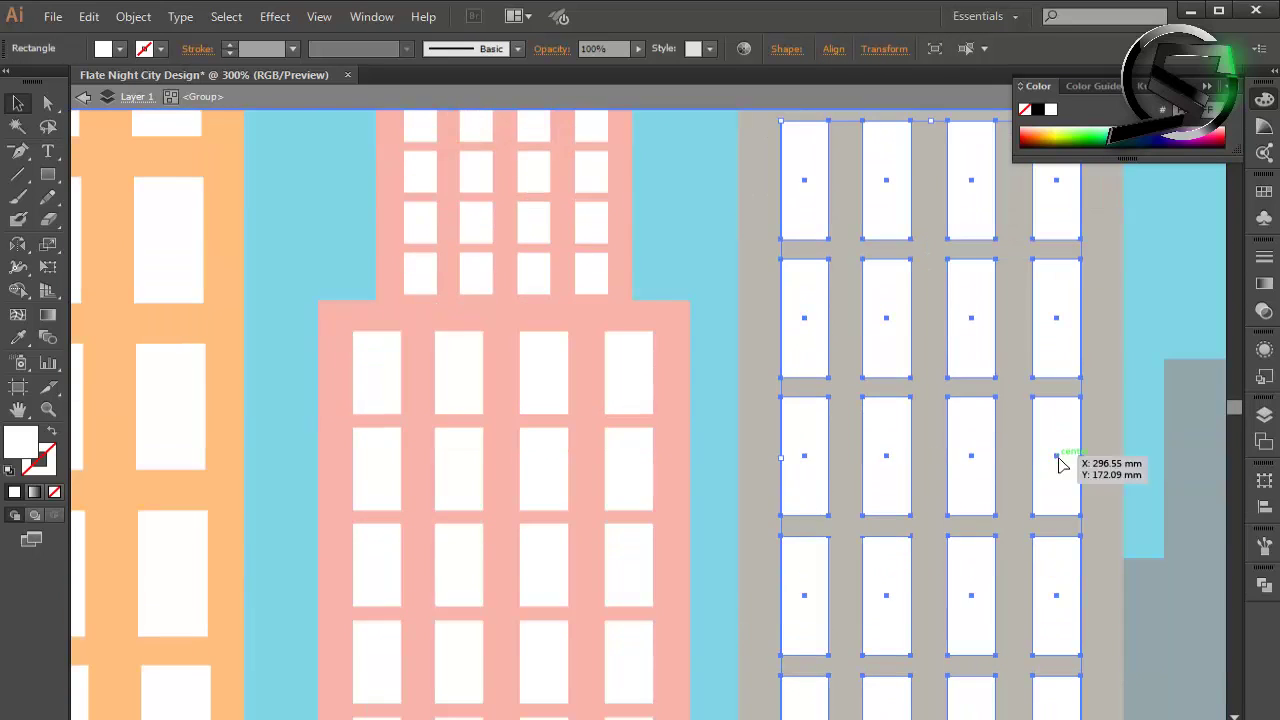
drag(1080, 457, 1099, 458)
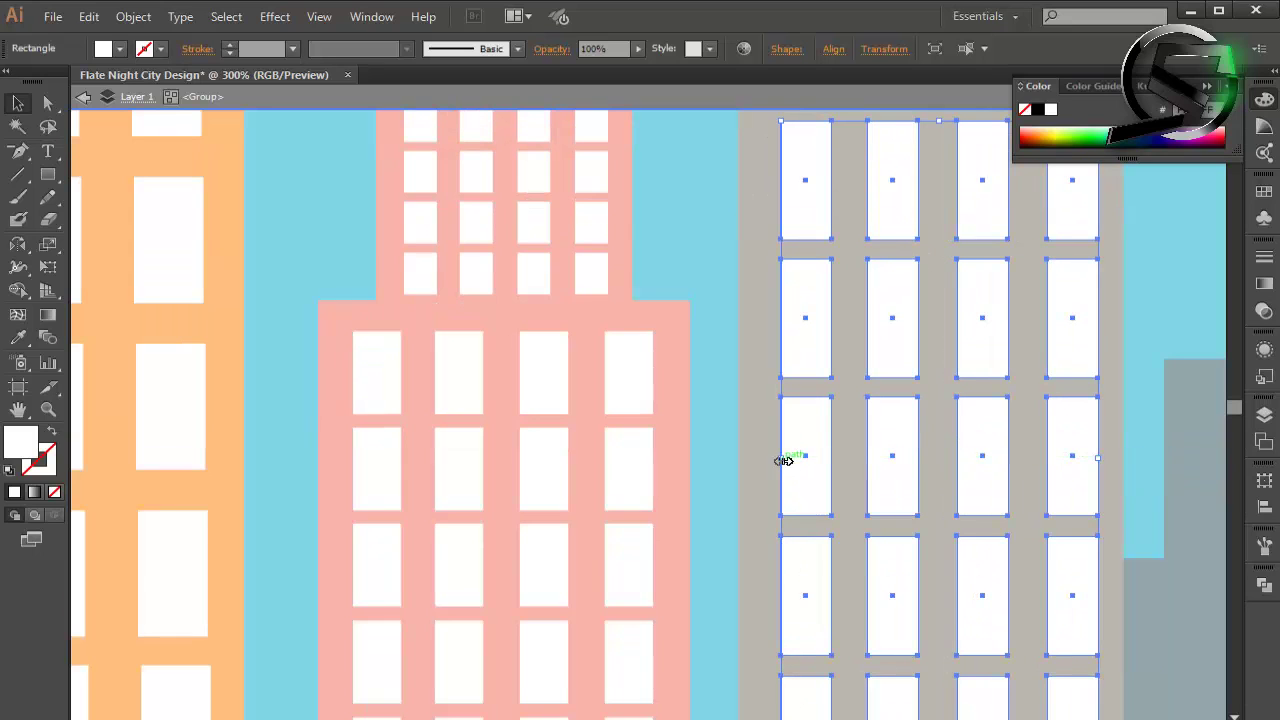
drag(786, 459, 766, 459)
scroll(920, 477, up, 2)
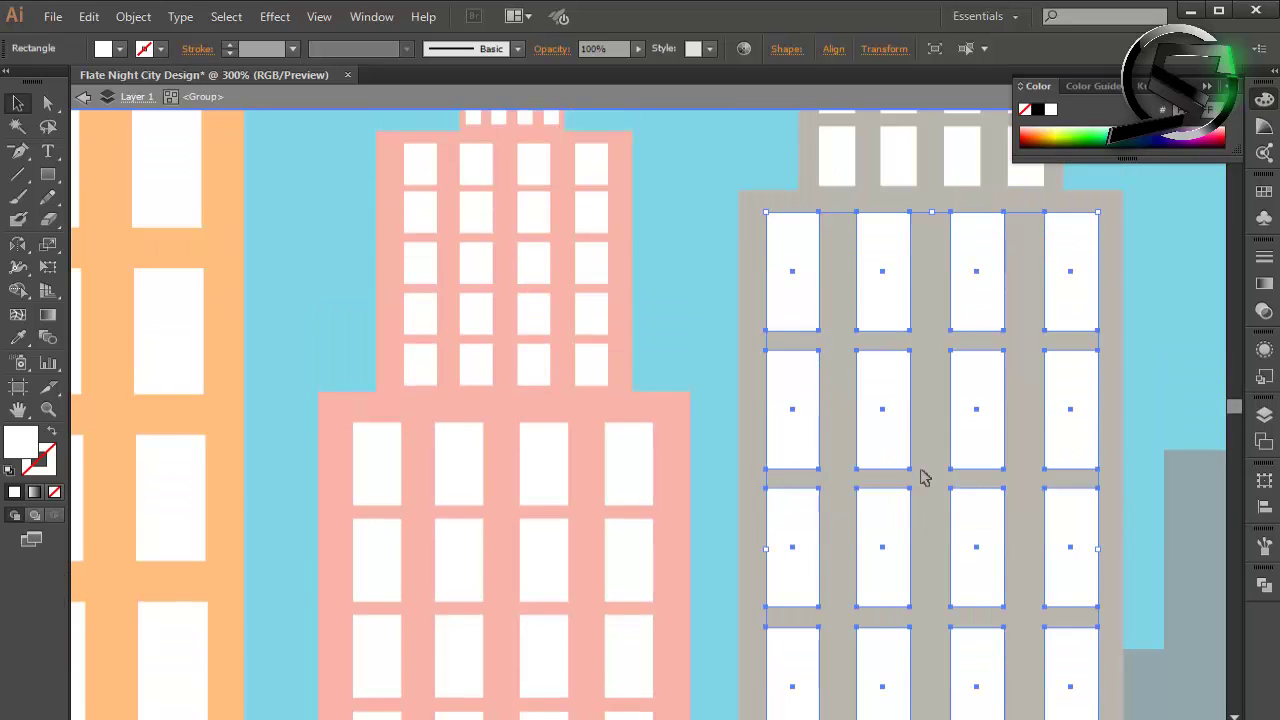
key(ctrl+0)
click(1070, 397)
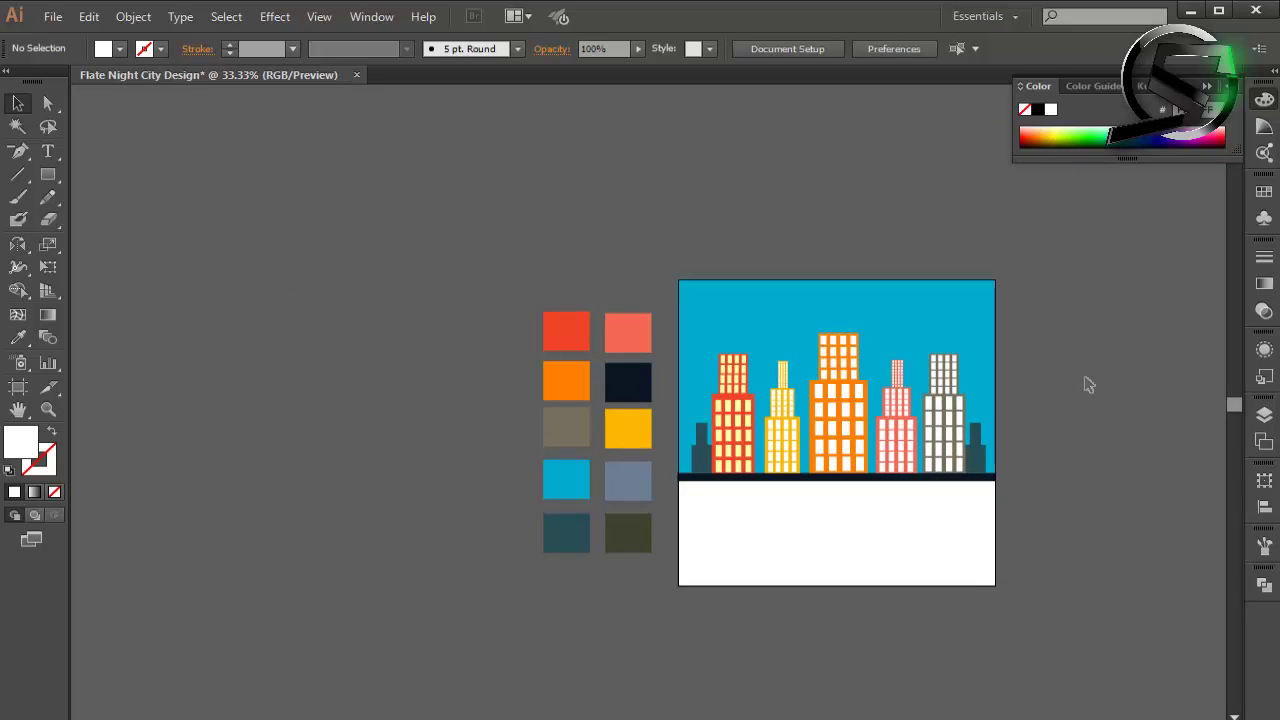
Step: Make the dark strip under the buildings thicker by extending it downward
scroll(1088, 385, up, 3)
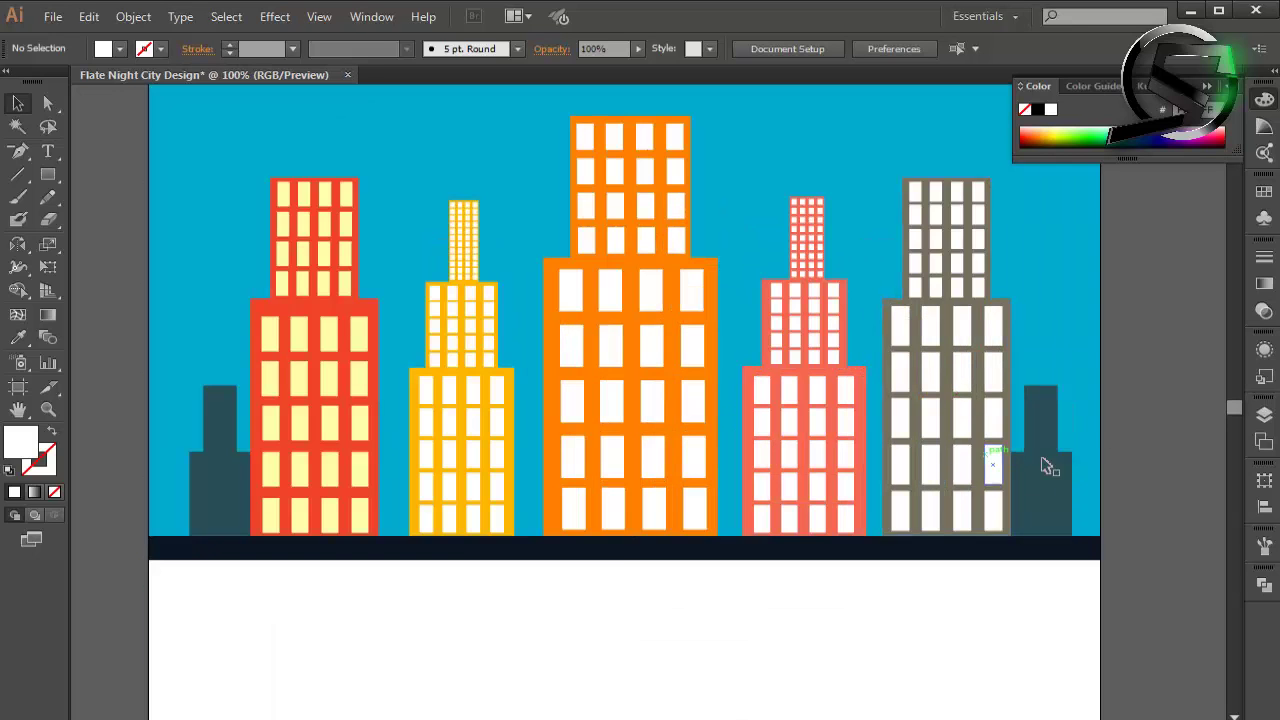
scroll(1046, 463, down, 2)
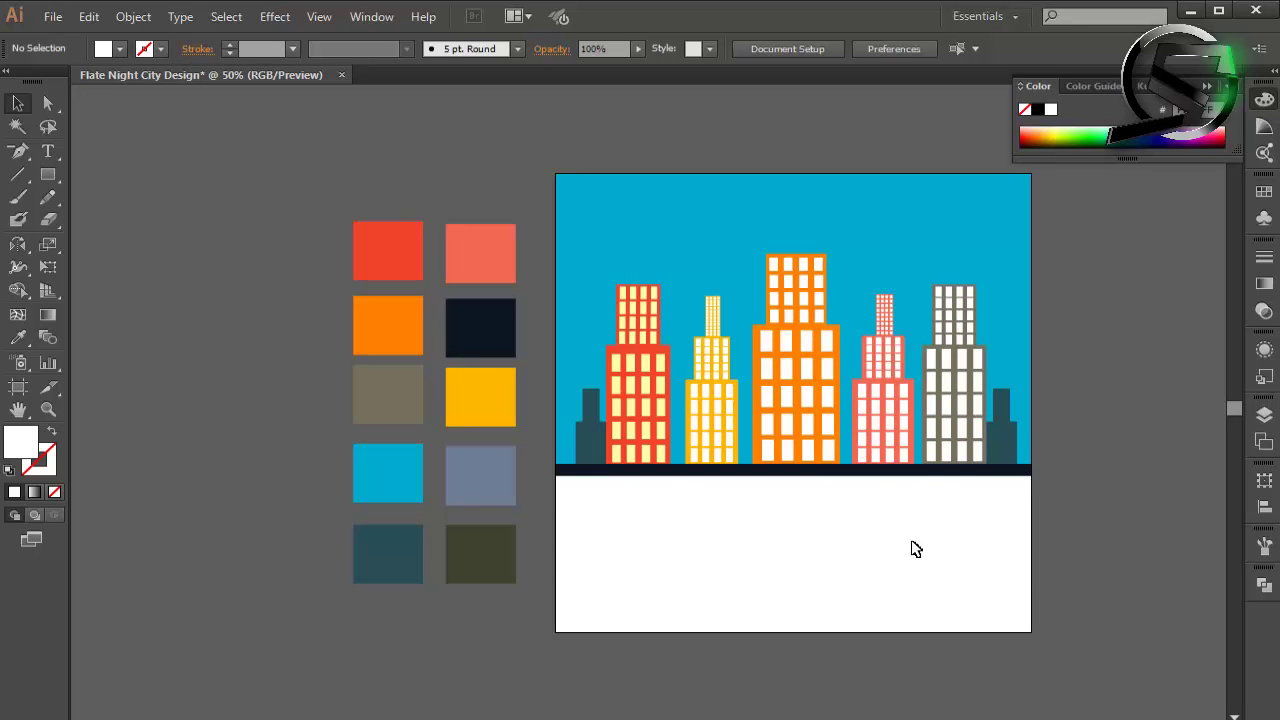
scroll(916, 548, up, 2)
click(786, 372)
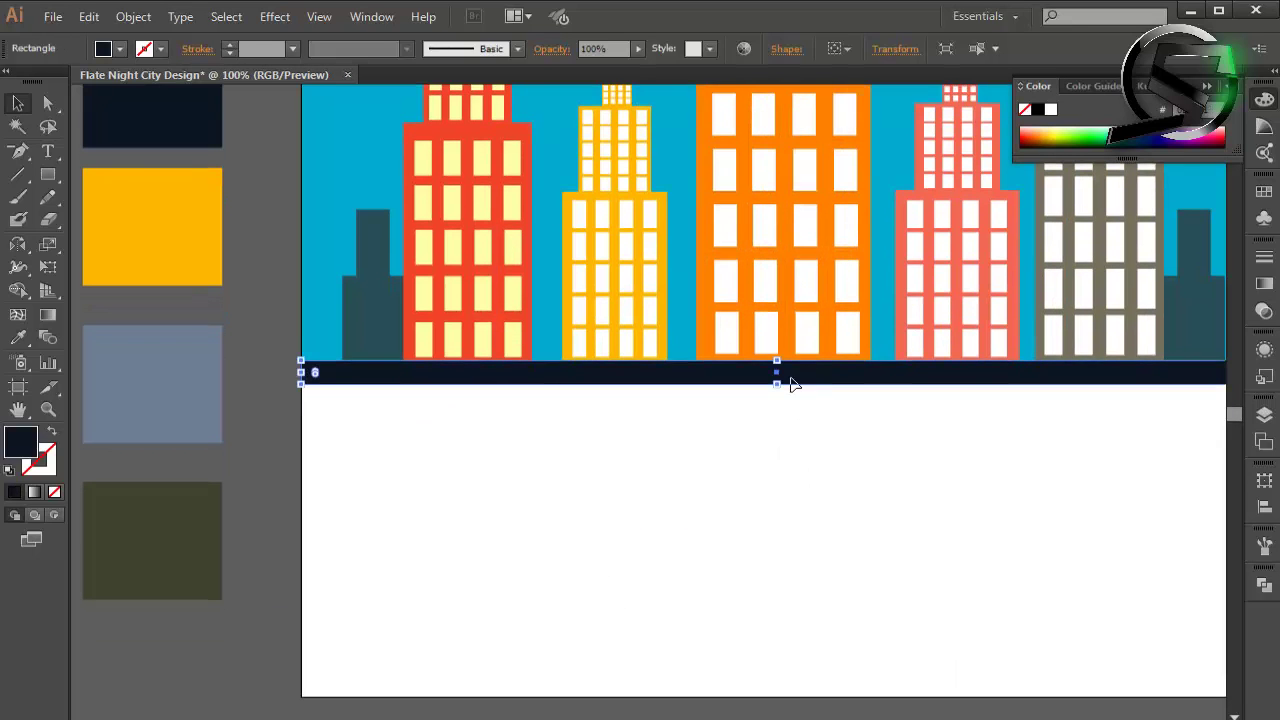
drag(777, 378, 776, 392)
Step: Draw a slate blue-grey rectangle as the ground band just below the dark strip
scroll(768, 437, down, 4)
scroll(600, 390, up, 2)
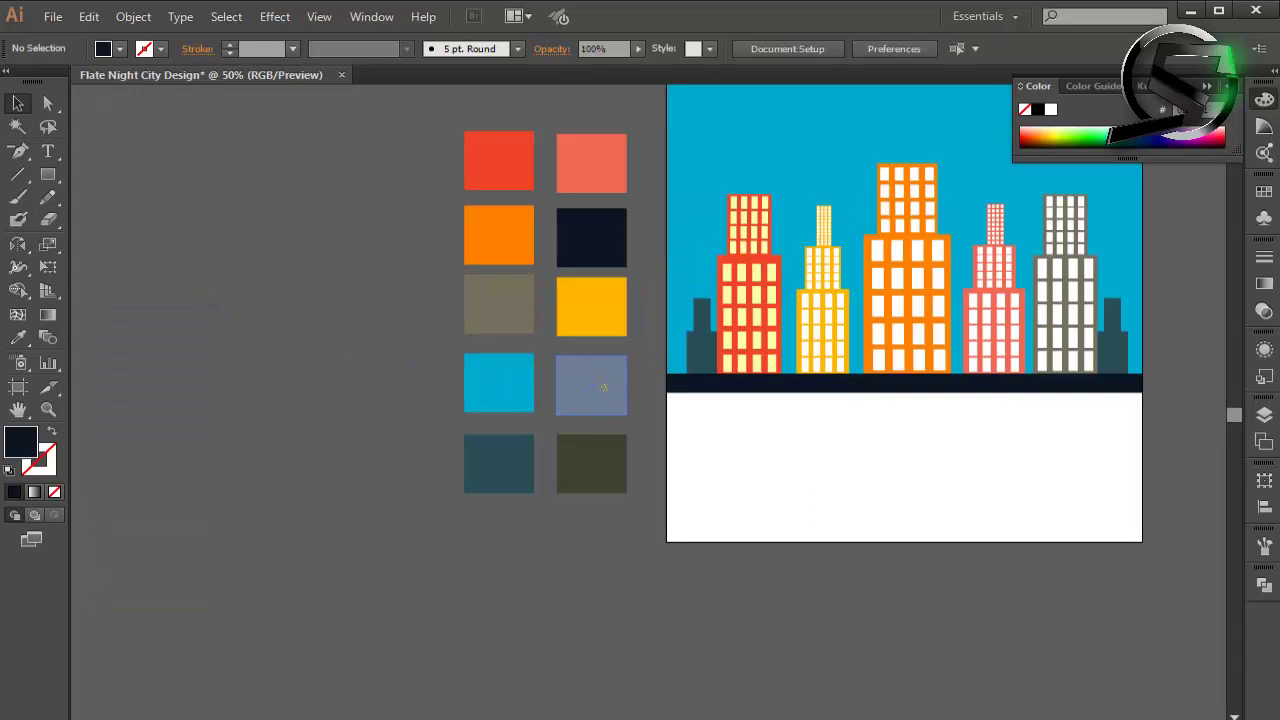
click(592, 385)
click(47, 174)
drag(667, 393, 1138, 488)
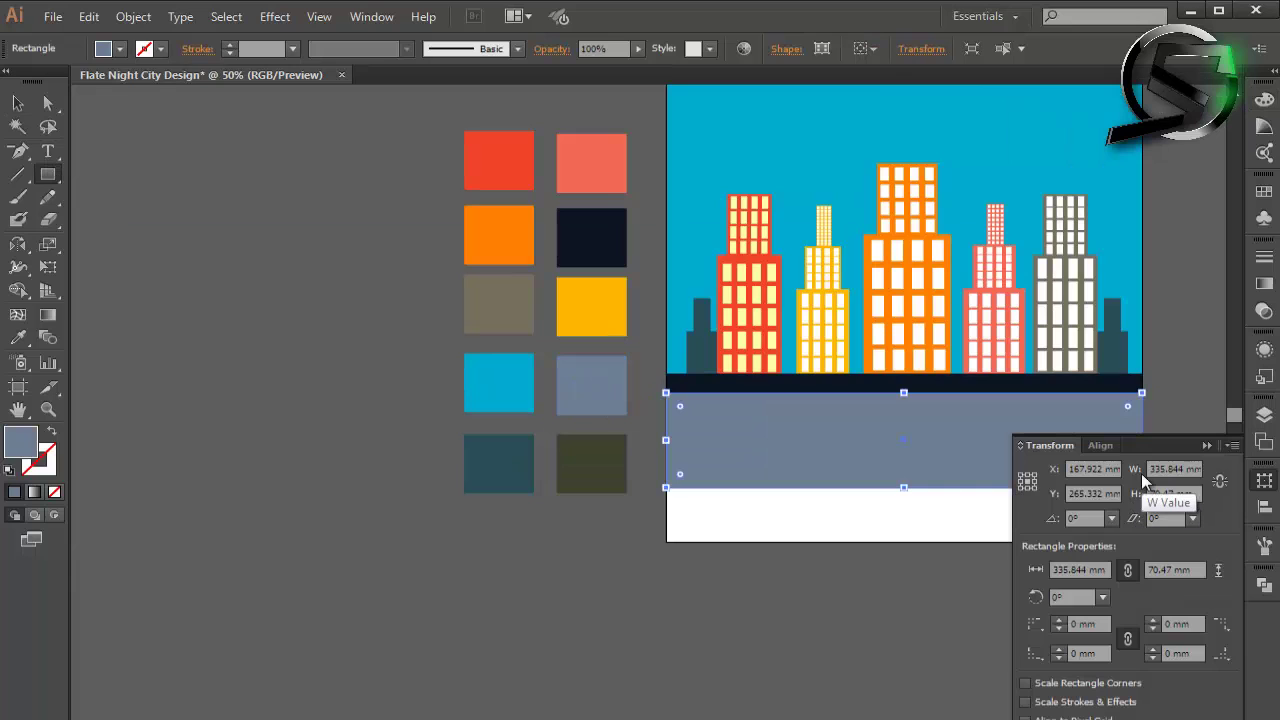
click(1205, 445)
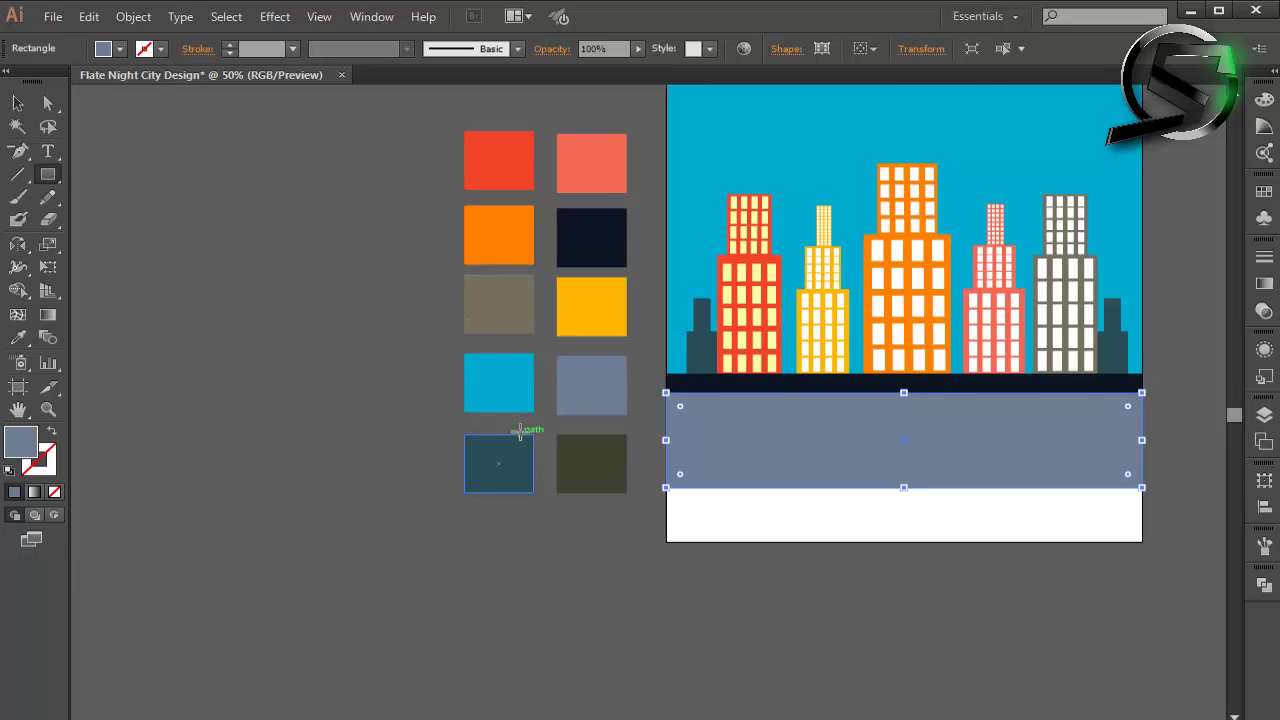
click(14, 103)
Step: Draw a dark teal rectangle along the artboard bottom beneath the slate band
click(510, 485)
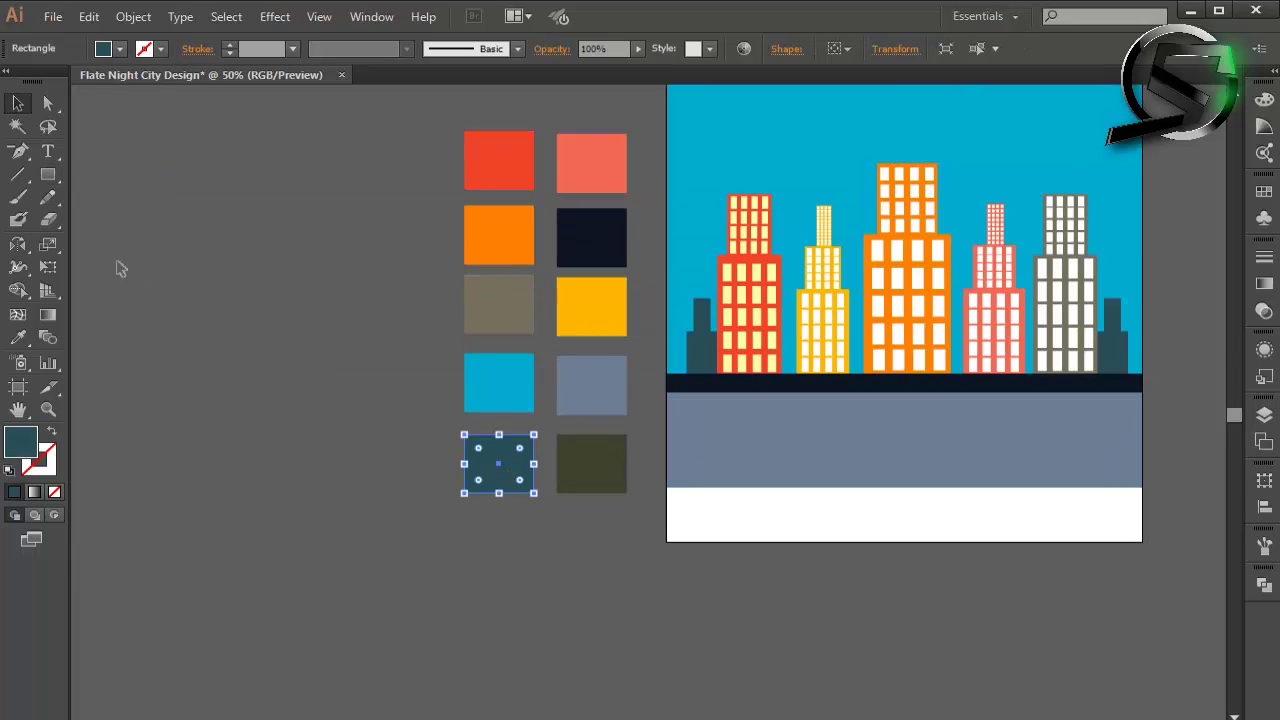
click(47, 174)
drag(666, 489, 1142, 542)
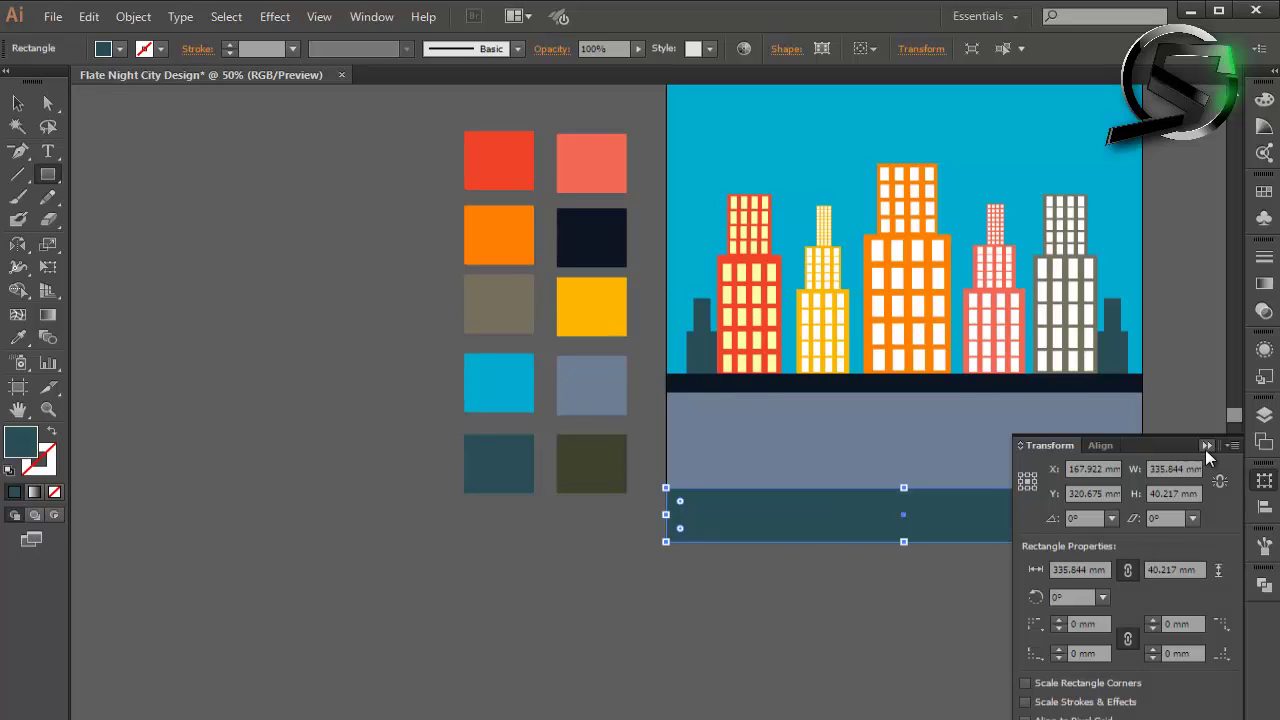
click(1207, 446)
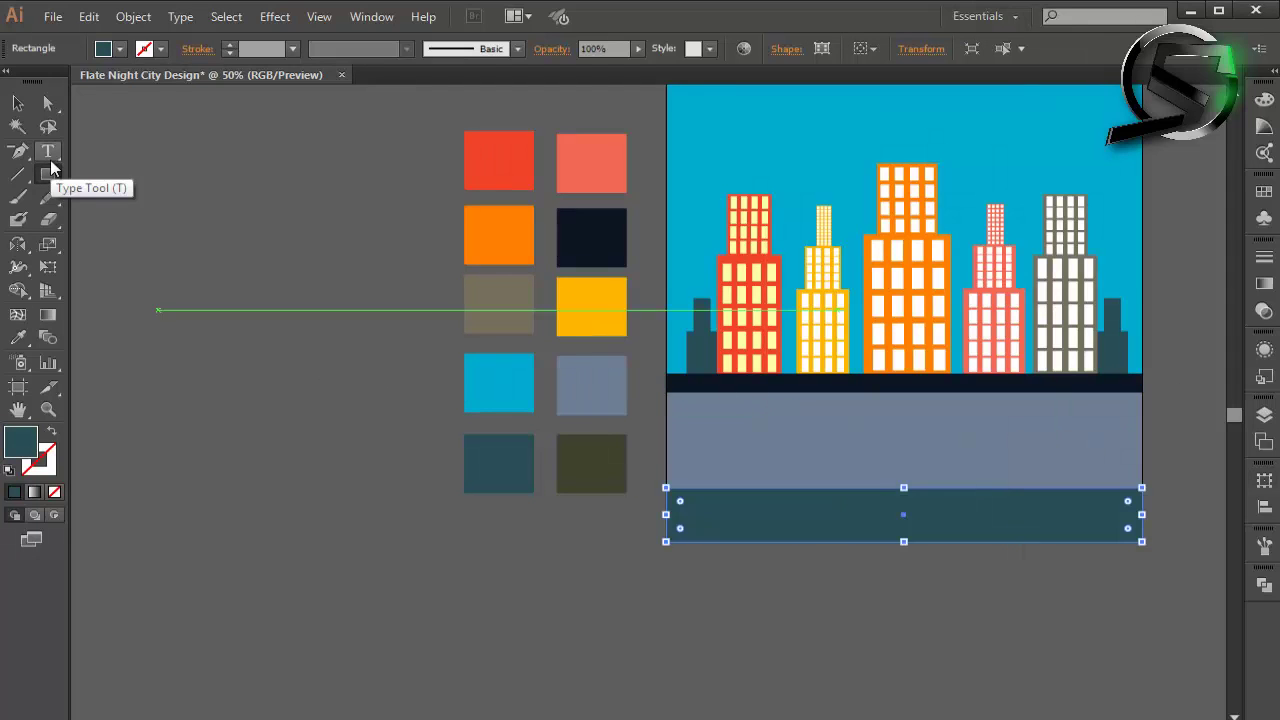
click(18, 103)
click(340, 400)
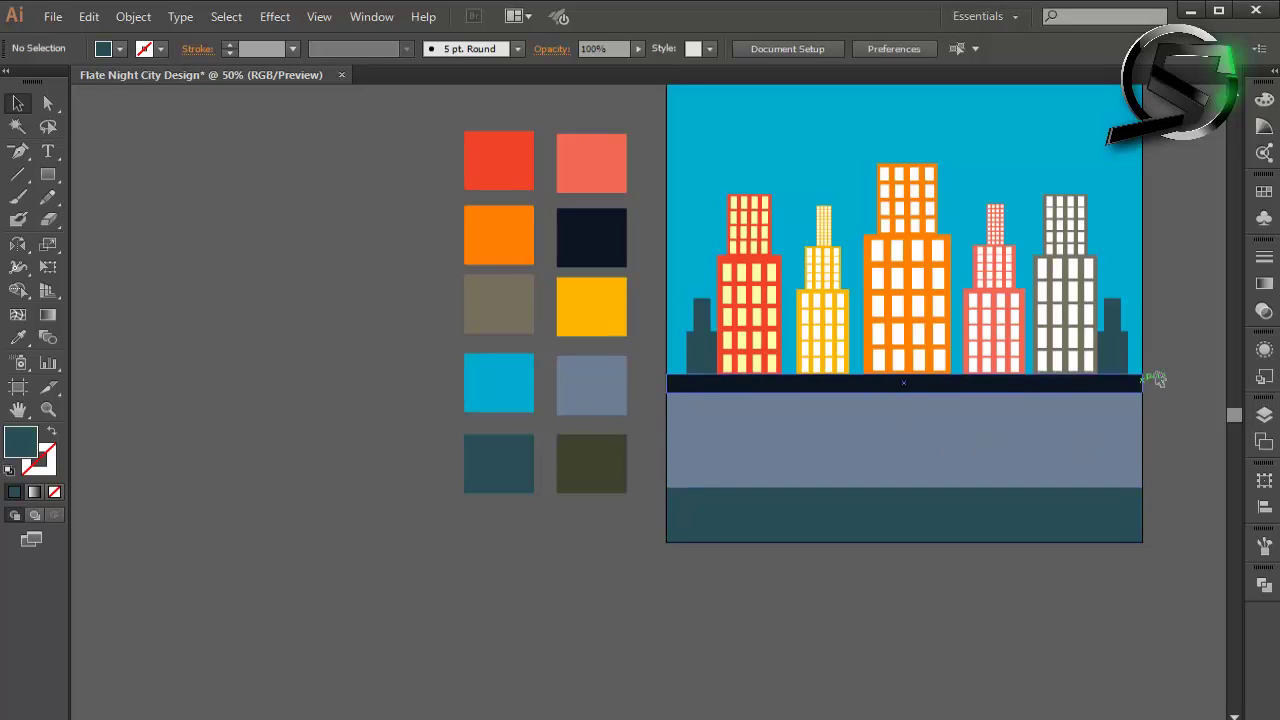
click(1036, 431)
click(1174, 322)
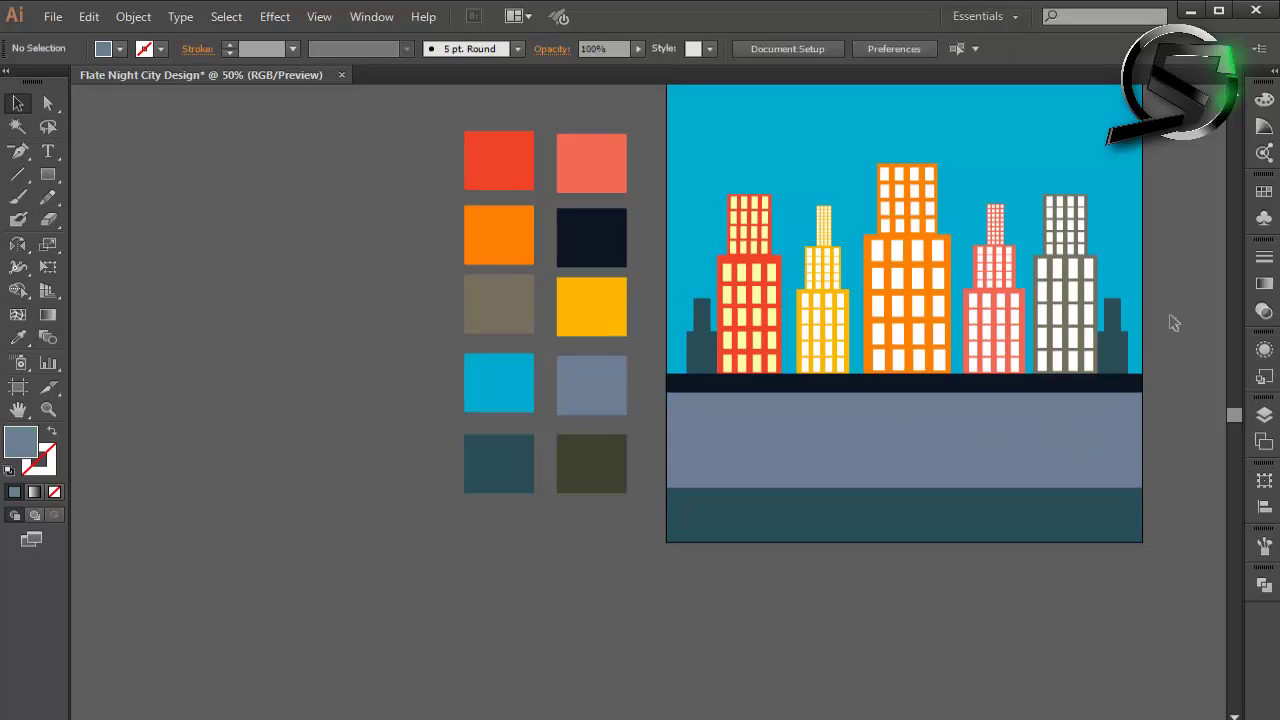
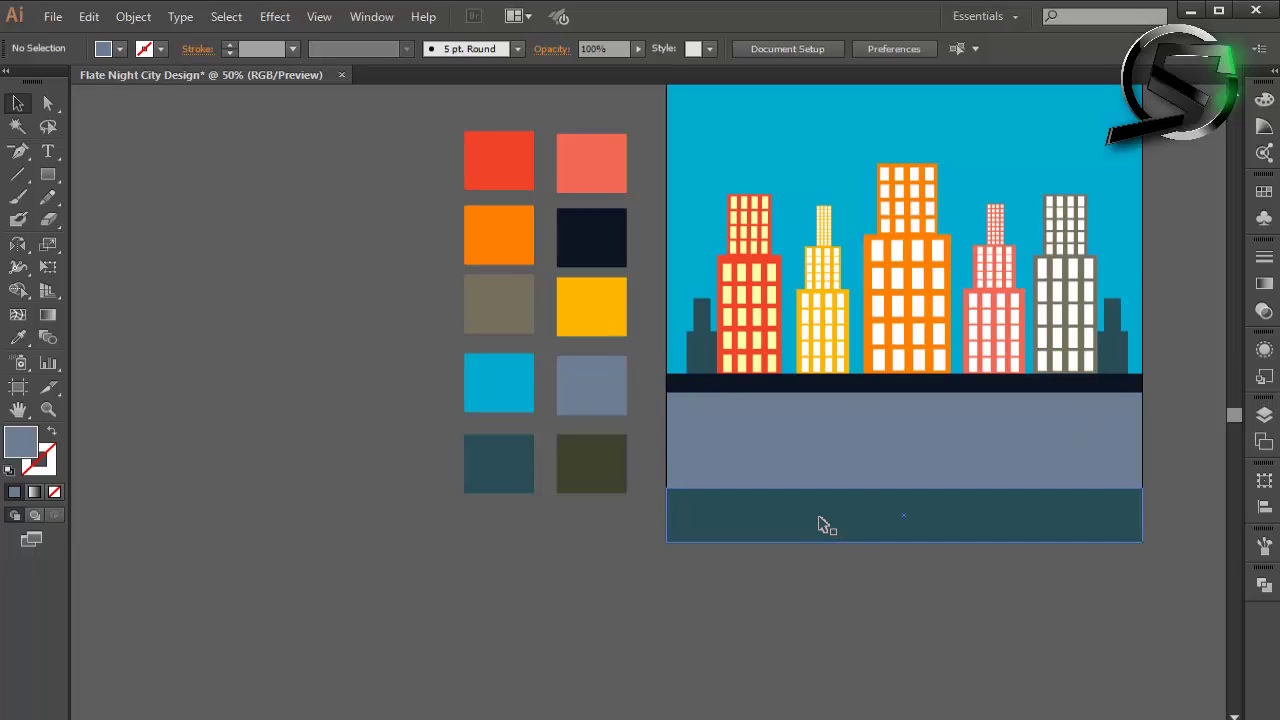
Step: Draw a horizontal straight line across the grey-blue road
click(855, 436)
click(17, 175)
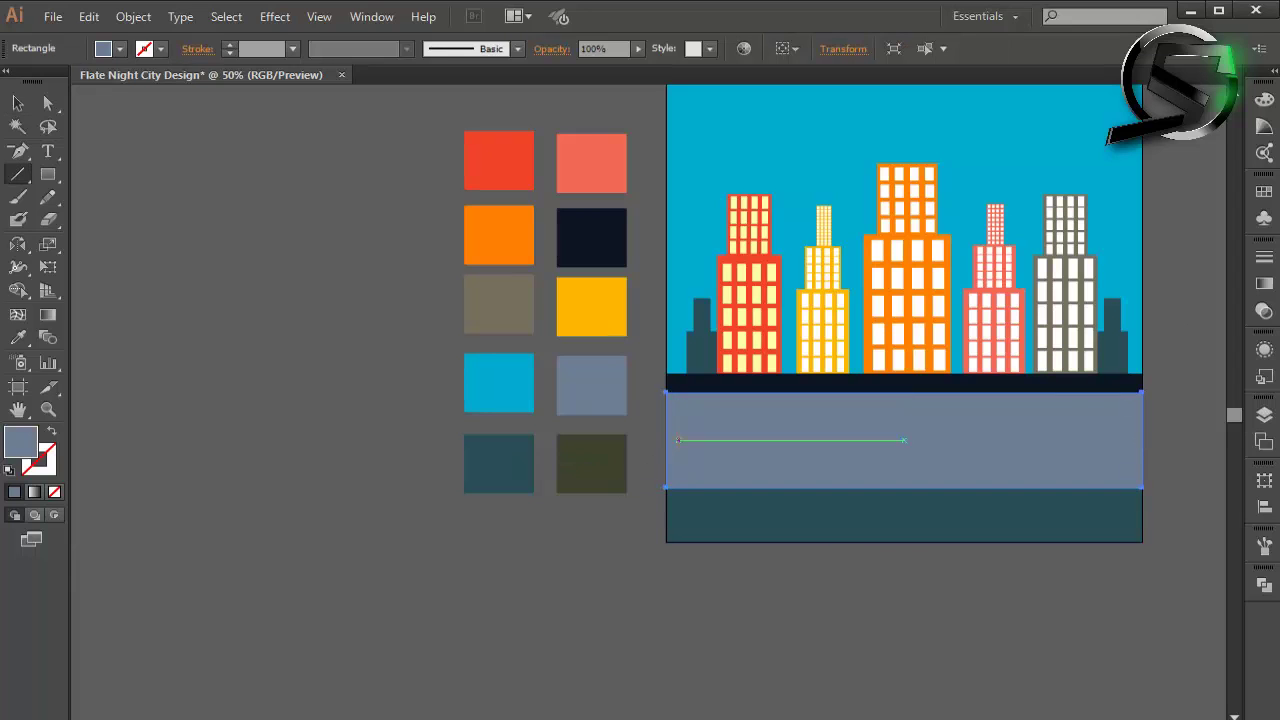
drag(663, 440, 1143, 439)
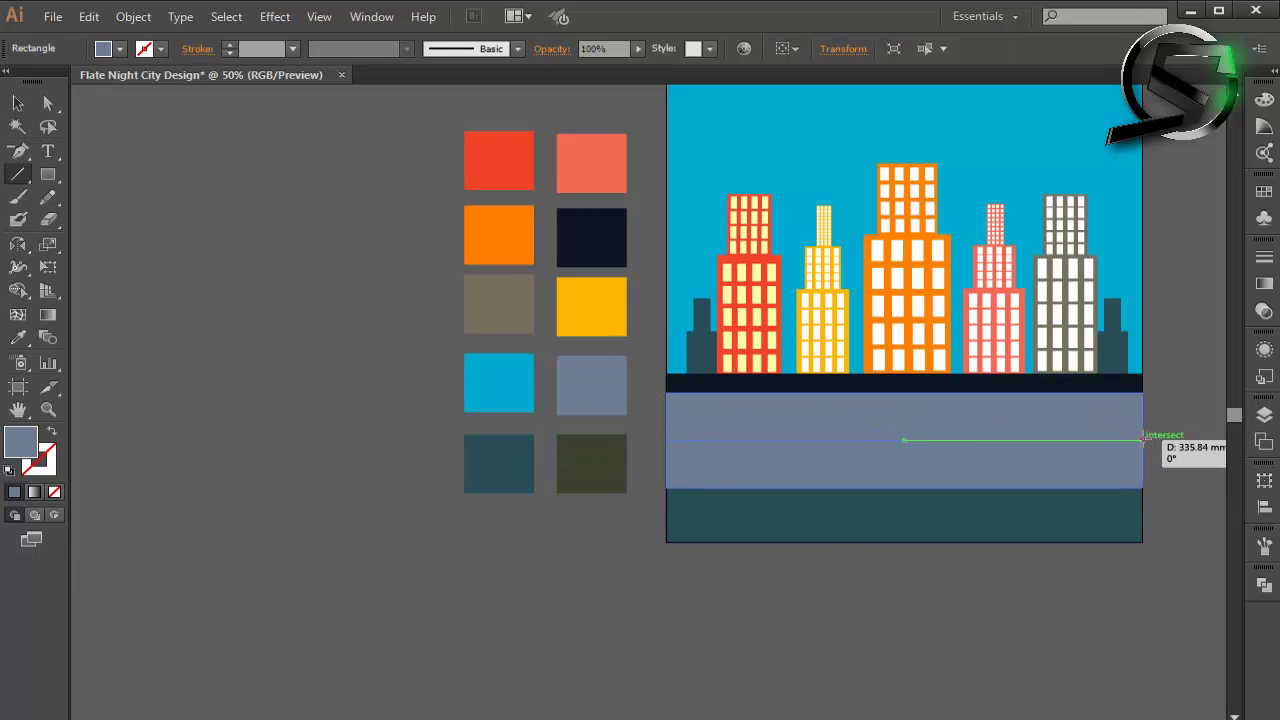
click(17, 103)
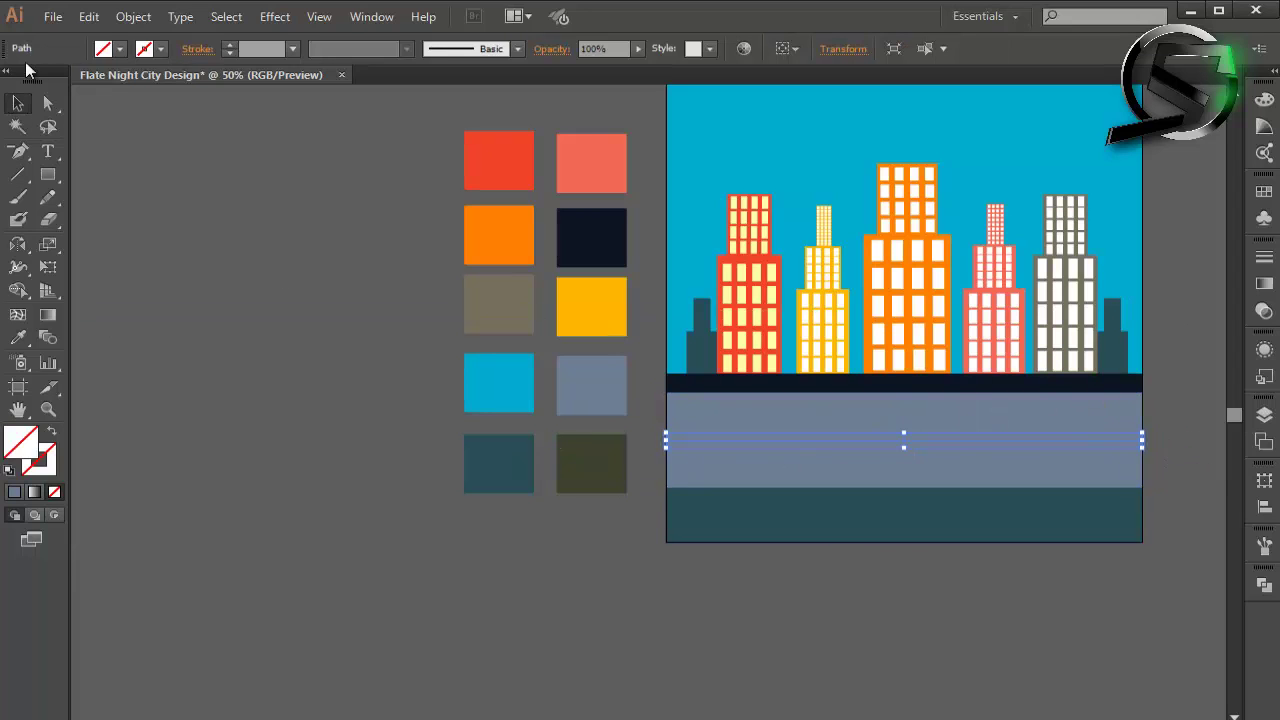
Step: Give the line an 8 pt dashed stroke with 52 pt dashes and 11 pt gaps
scroll(271, 44, up, 1)
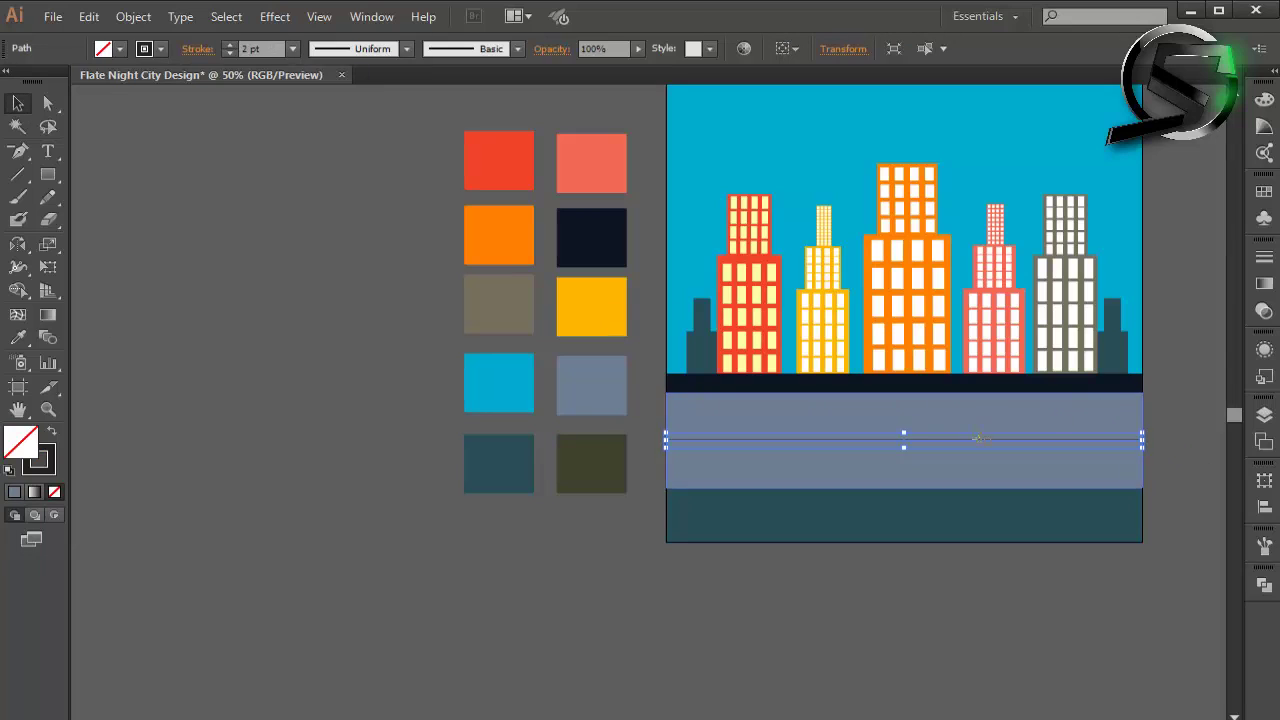
click(1265, 349)
click(1265, 262)
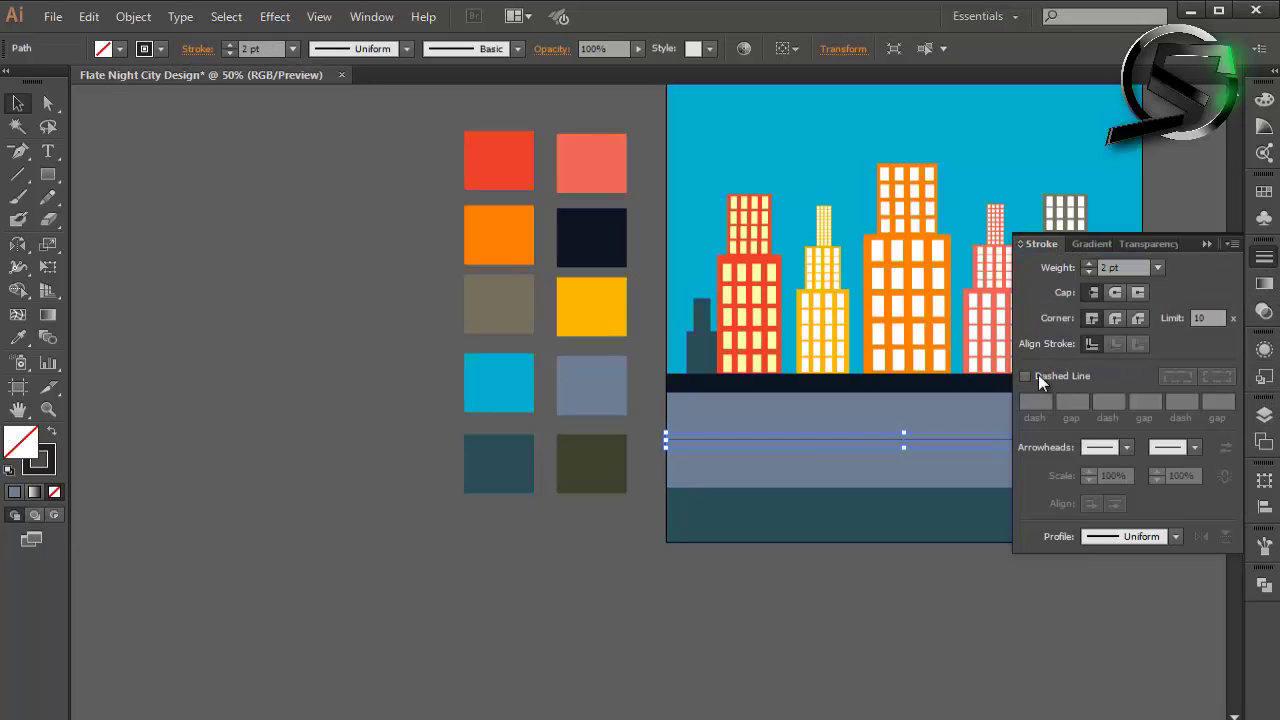
click(1027, 375)
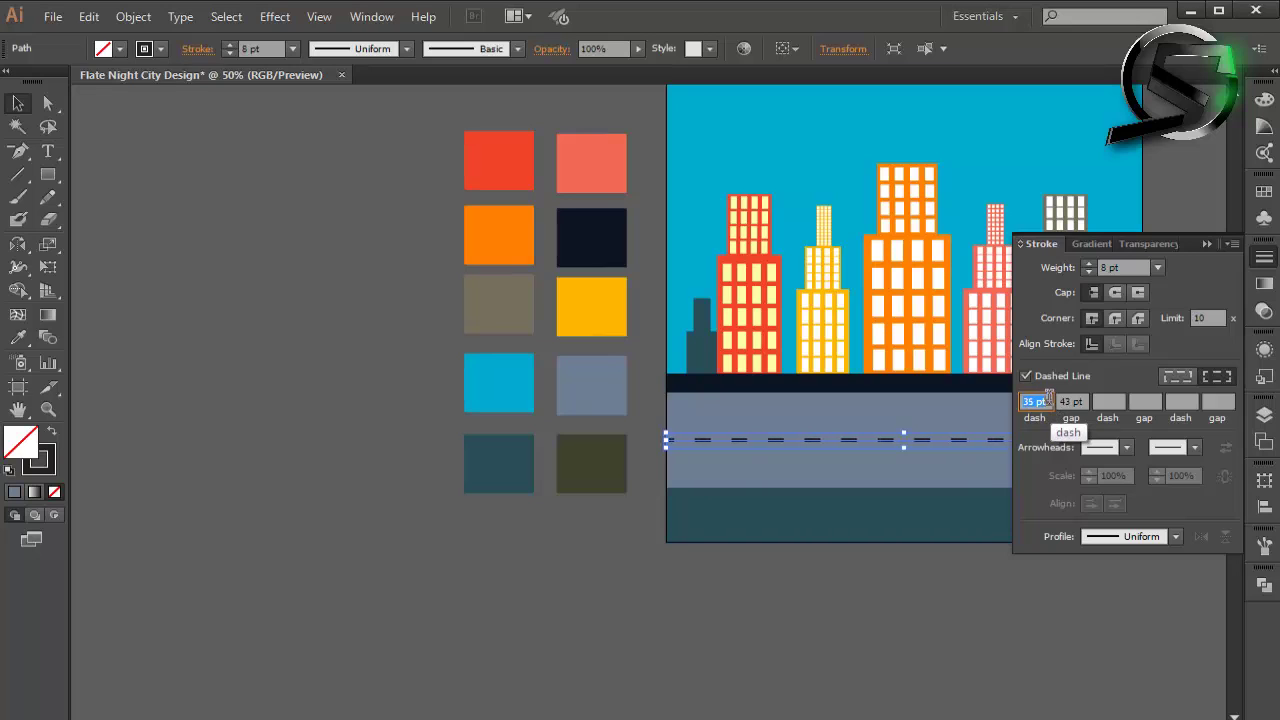
key(Up)
key(Up)
key(Up)
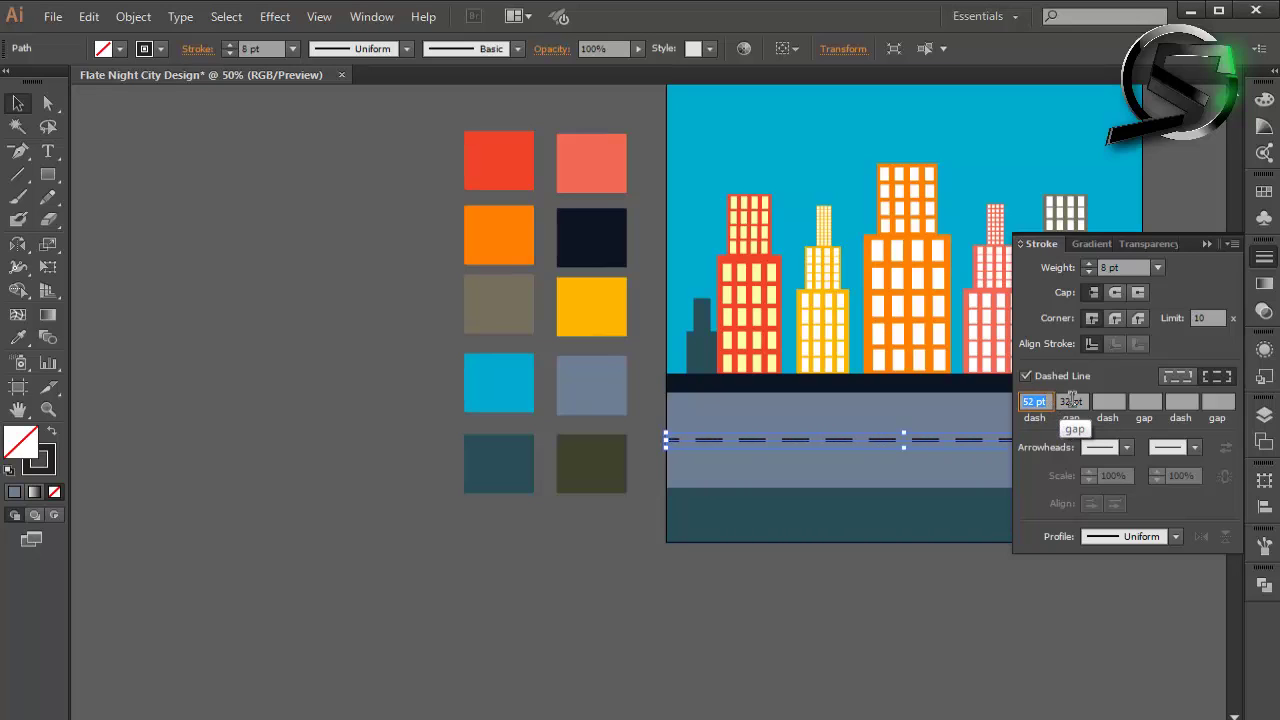
click(1072, 401)
text(11)
click(1024, 401)
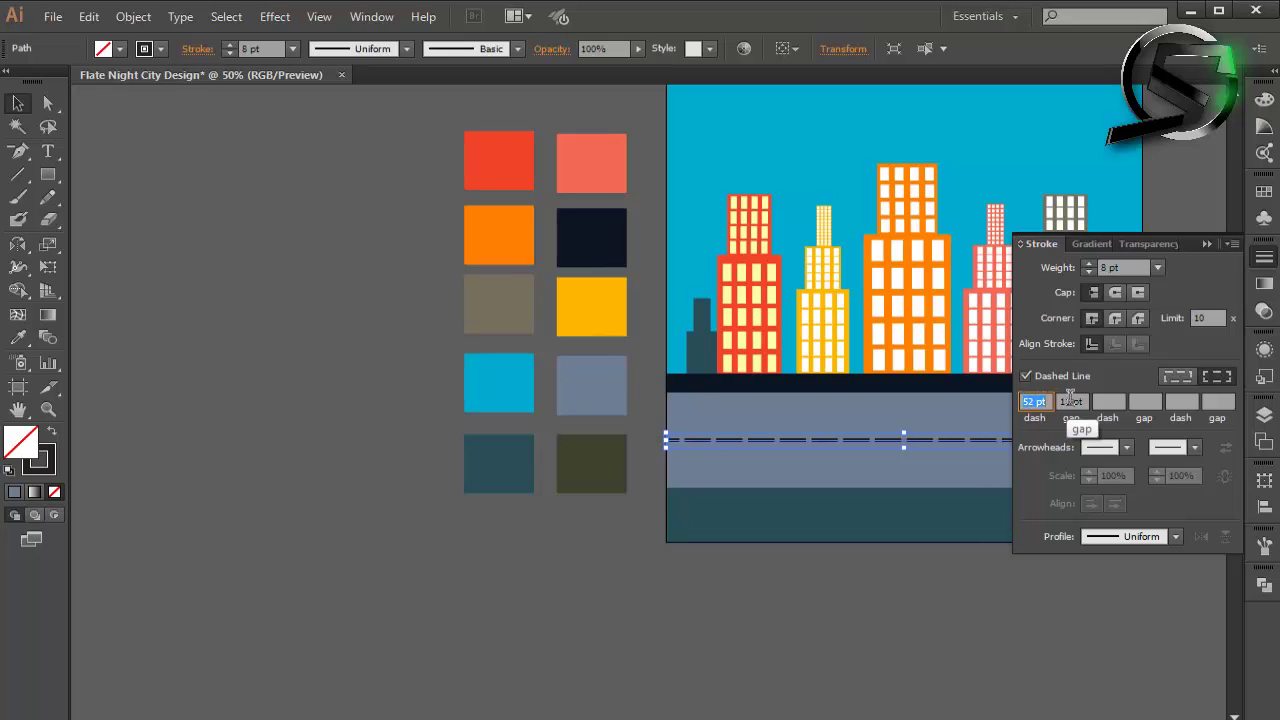
click(1264, 257)
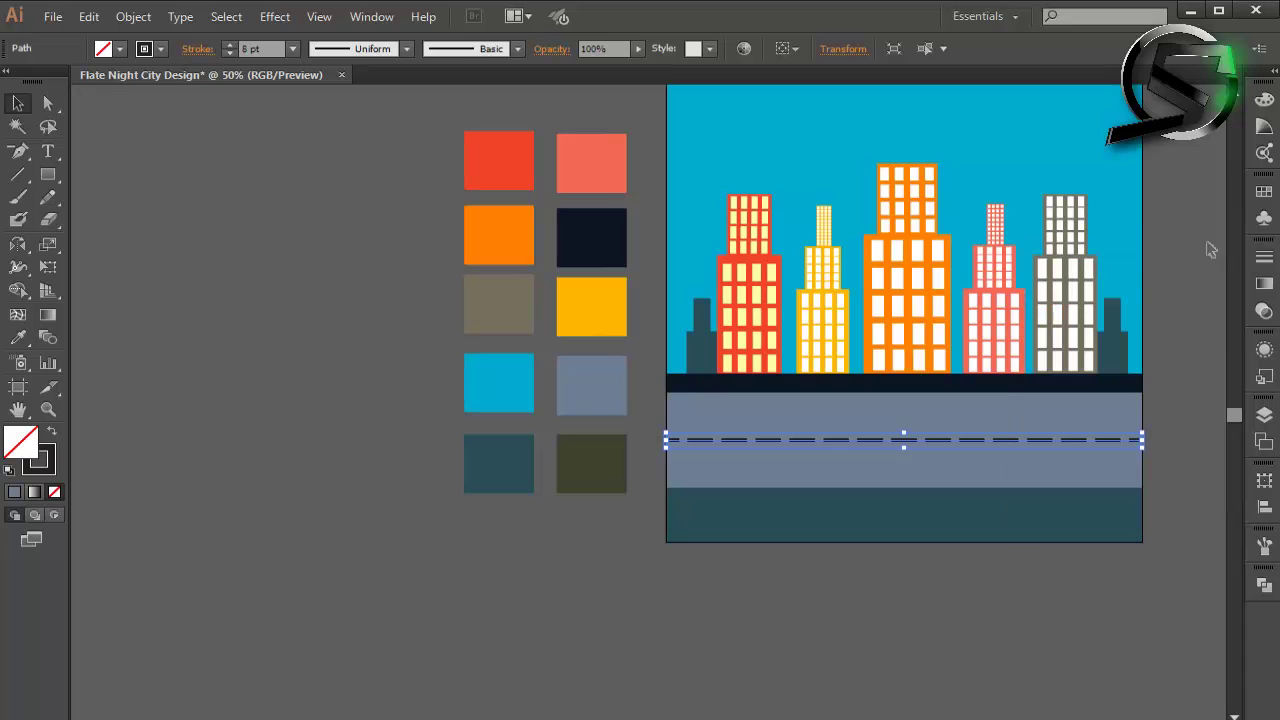
click(1200, 357)
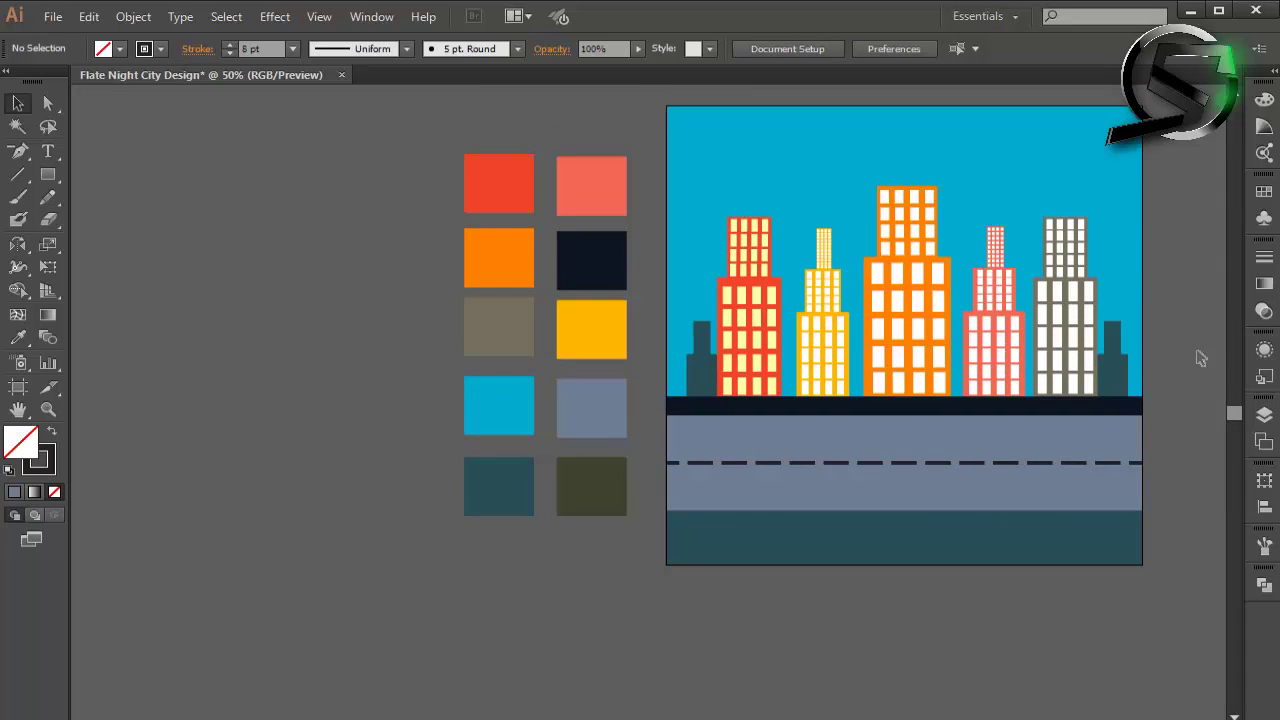
Step: Copy a window row onto the dark building's tower, resize it, and repeat it downward with Ctrl+D
scroll(646, 383, up, 2)
scroll(726, 371, up, 1)
scroll(712, 362, up, 1)
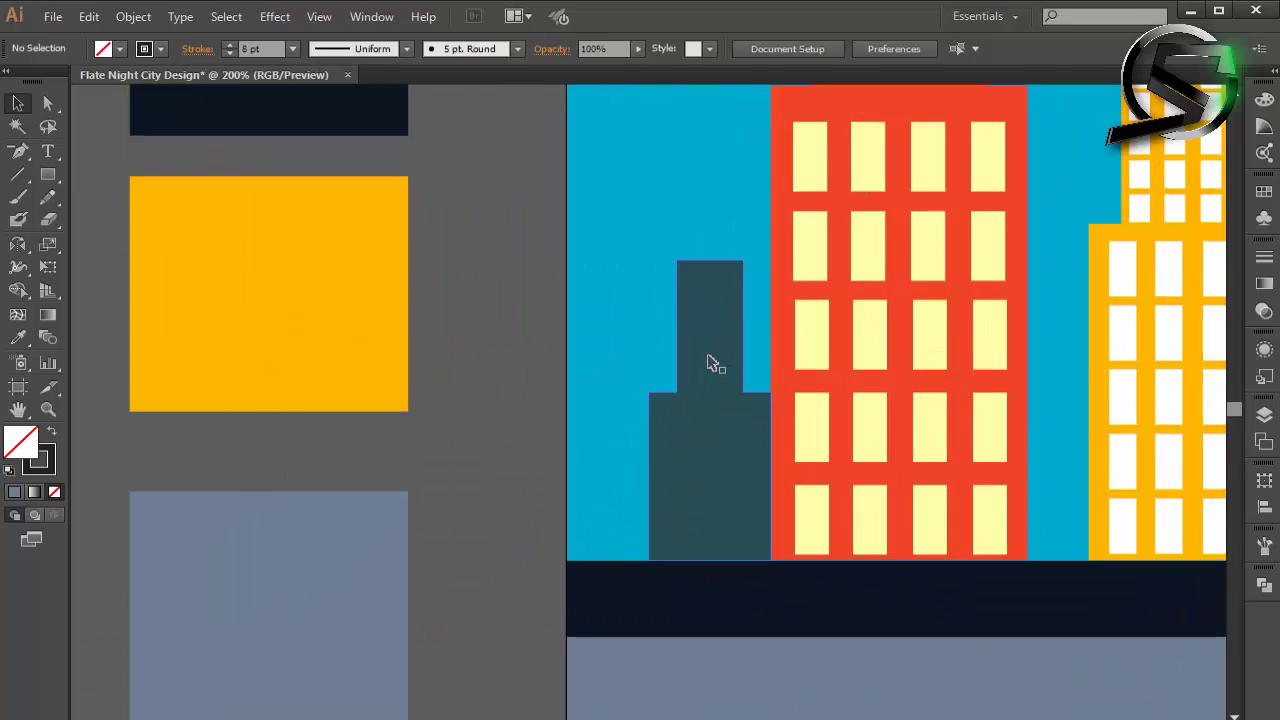
scroll(712, 362, down, 3)
click(943, 194)
scroll(966, 177, up, 2)
scroll(948, 170, down, 2)
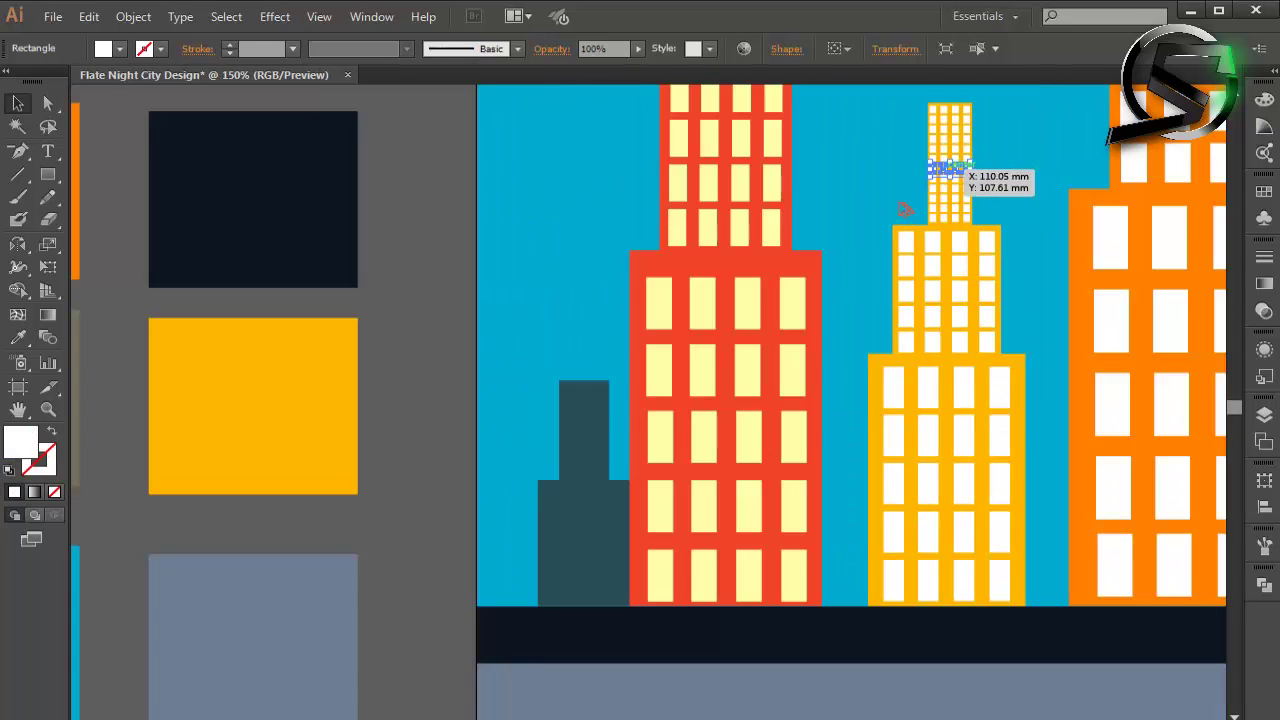
drag(948, 170, 586, 398)
scroll(586, 398, up, 5)
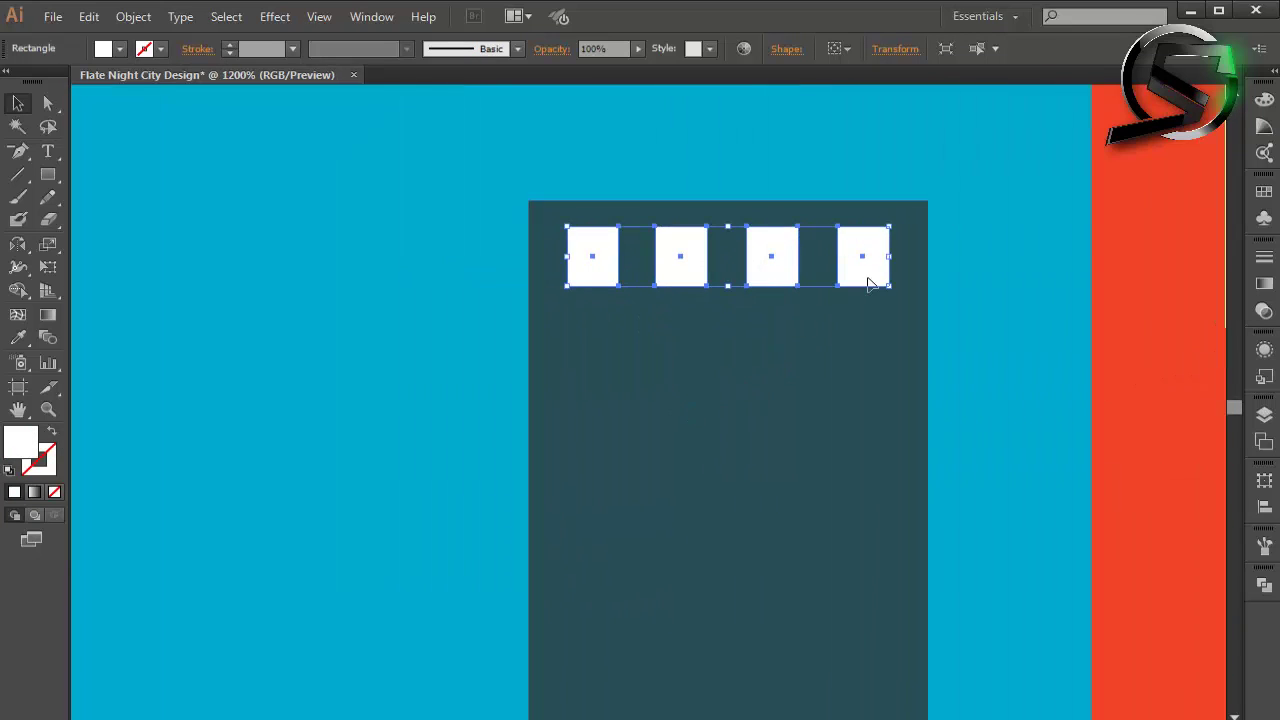
drag(886, 258, 911, 258)
drag(566, 258, 548, 259)
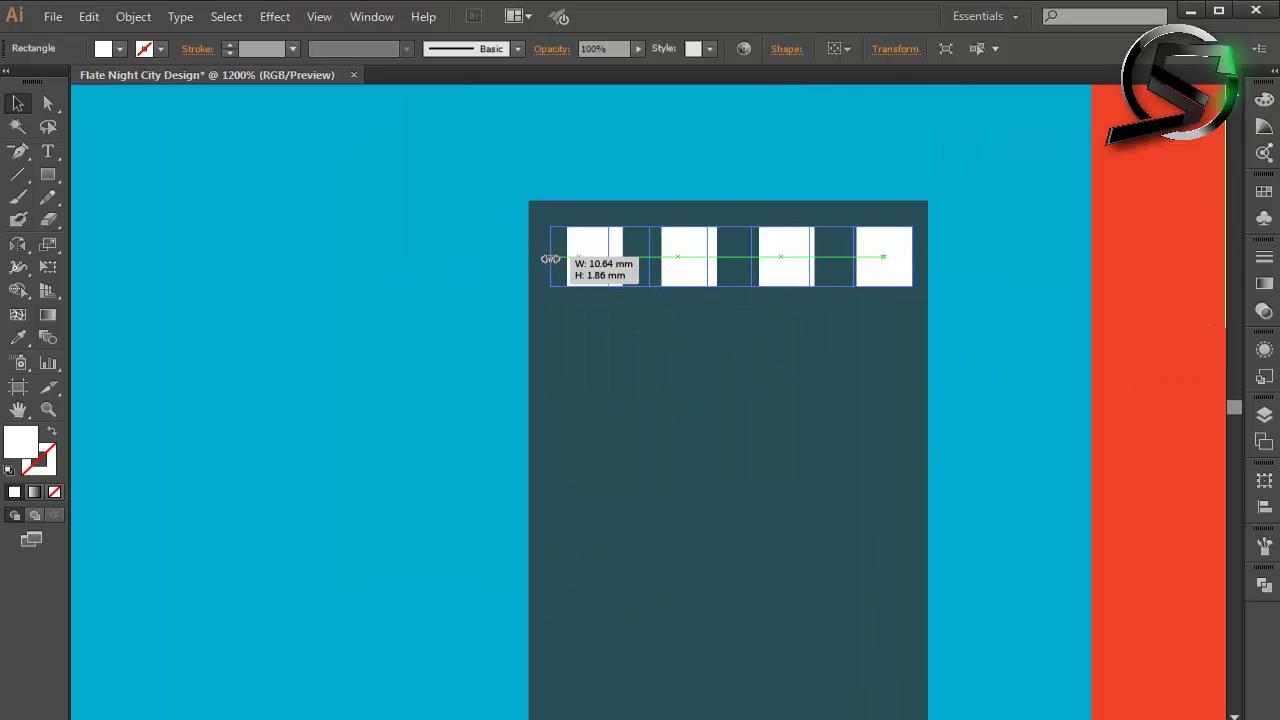
mouse_move(729, 227)
mouse_down()
mouse_move(737, 209)
mouse_move(780, 241)
mouse_up()
scroll(780, 205, down, 3)
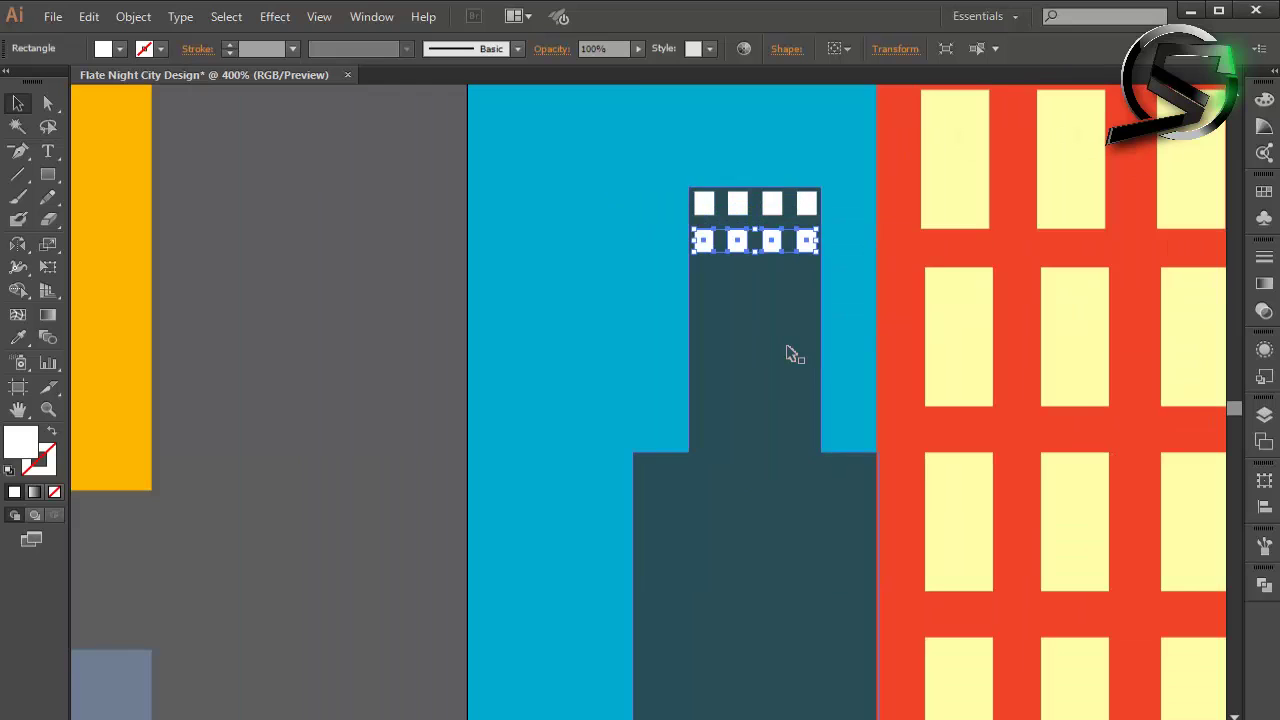
key(ctrl+d)
key(ctrl+d)
key(ctrl+d)
key(ctrl+d)
key(ctrl+d)
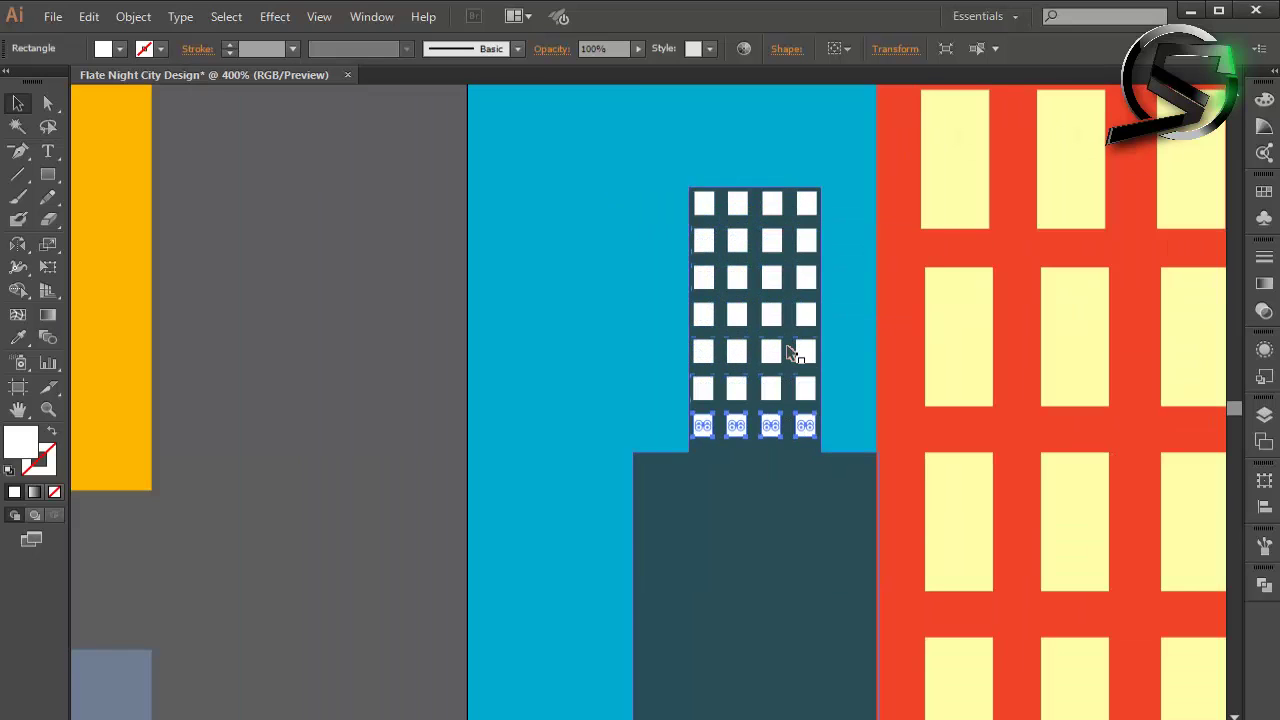
Step: Select all six tower window rows and stretch them down toward the base
shift+click(737, 388)
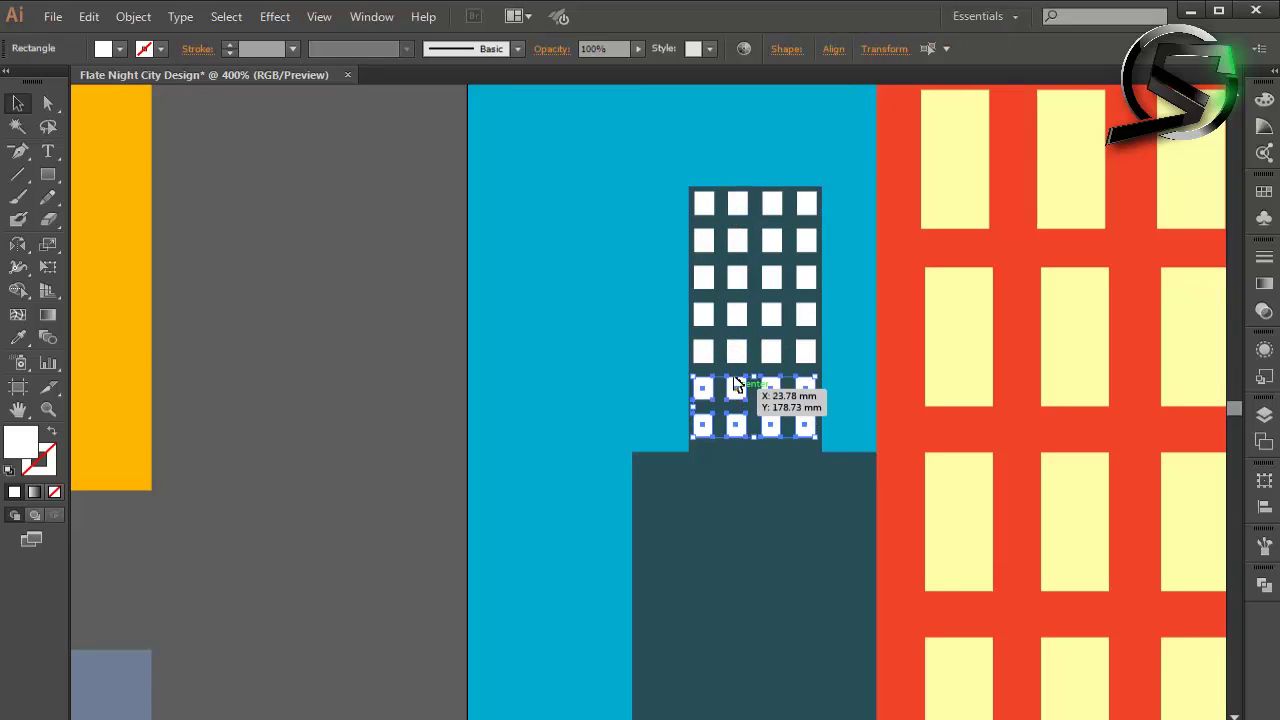
shift+click(737, 351)
shift+click(738, 316)
shift+click(740, 278)
shift+click(738, 240)
shift+click(737, 205)
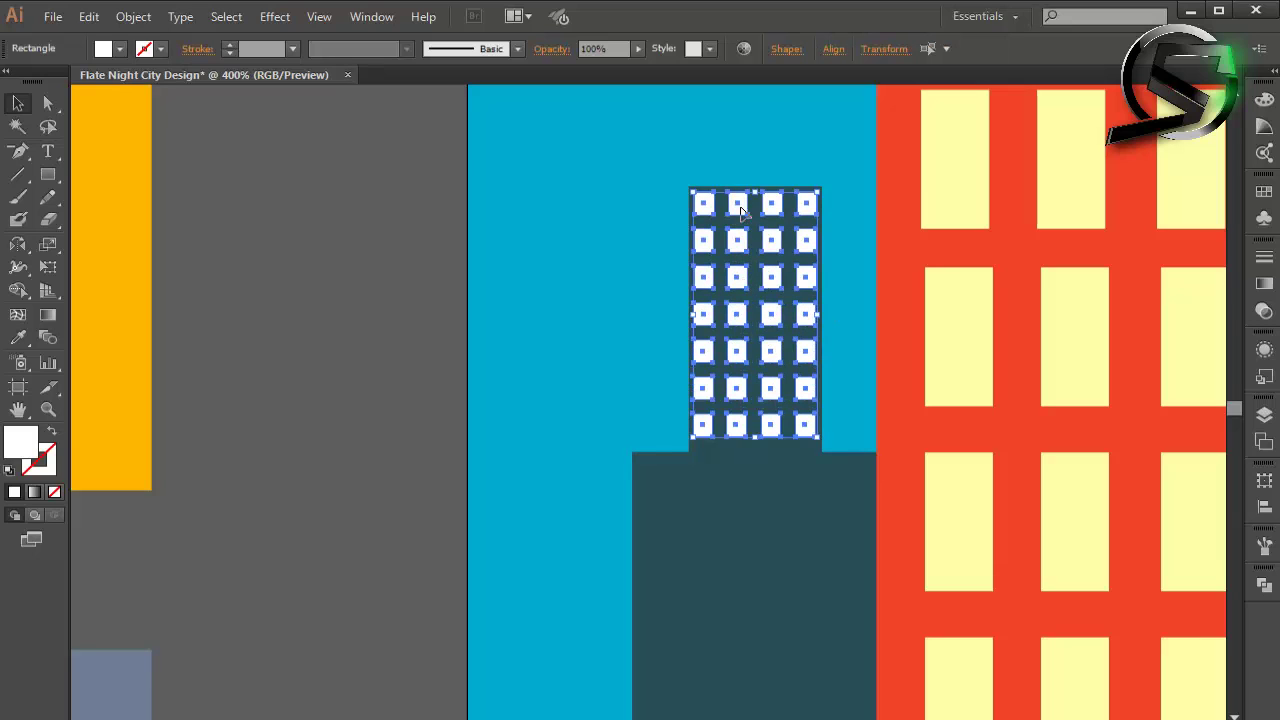
drag(757, 438, 755, 452)
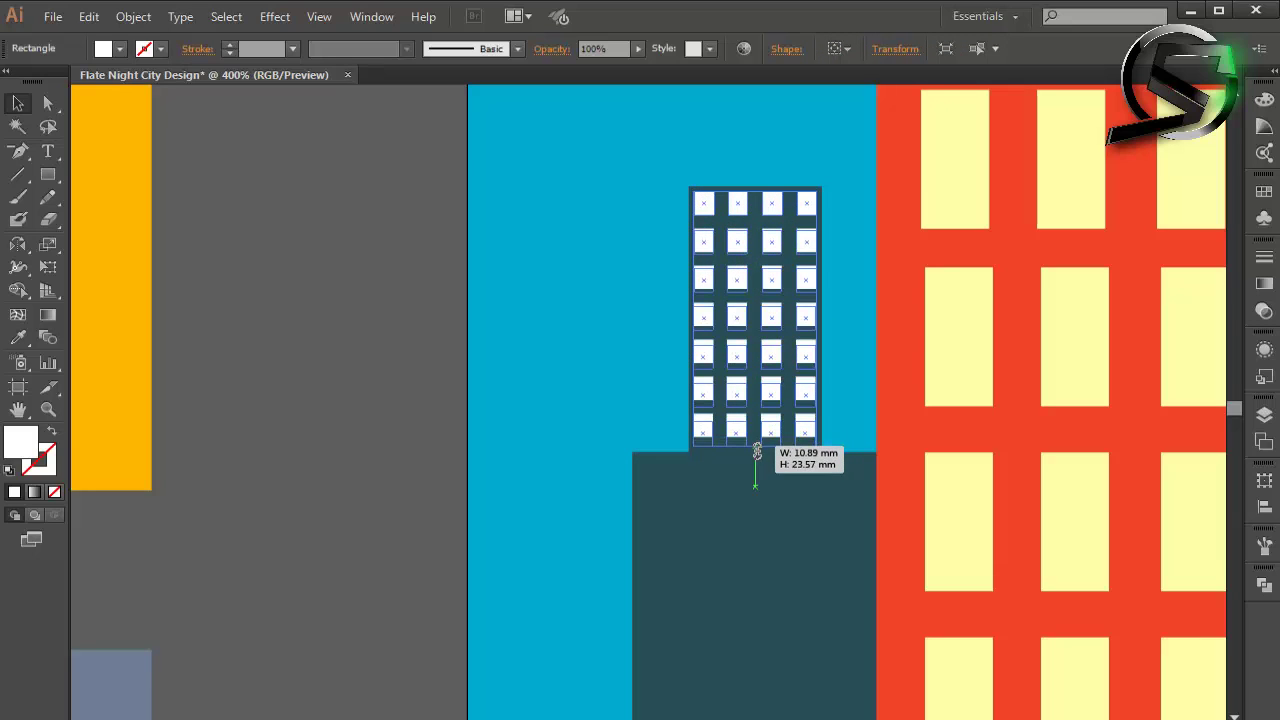
scroll(785, 345, down, 2)
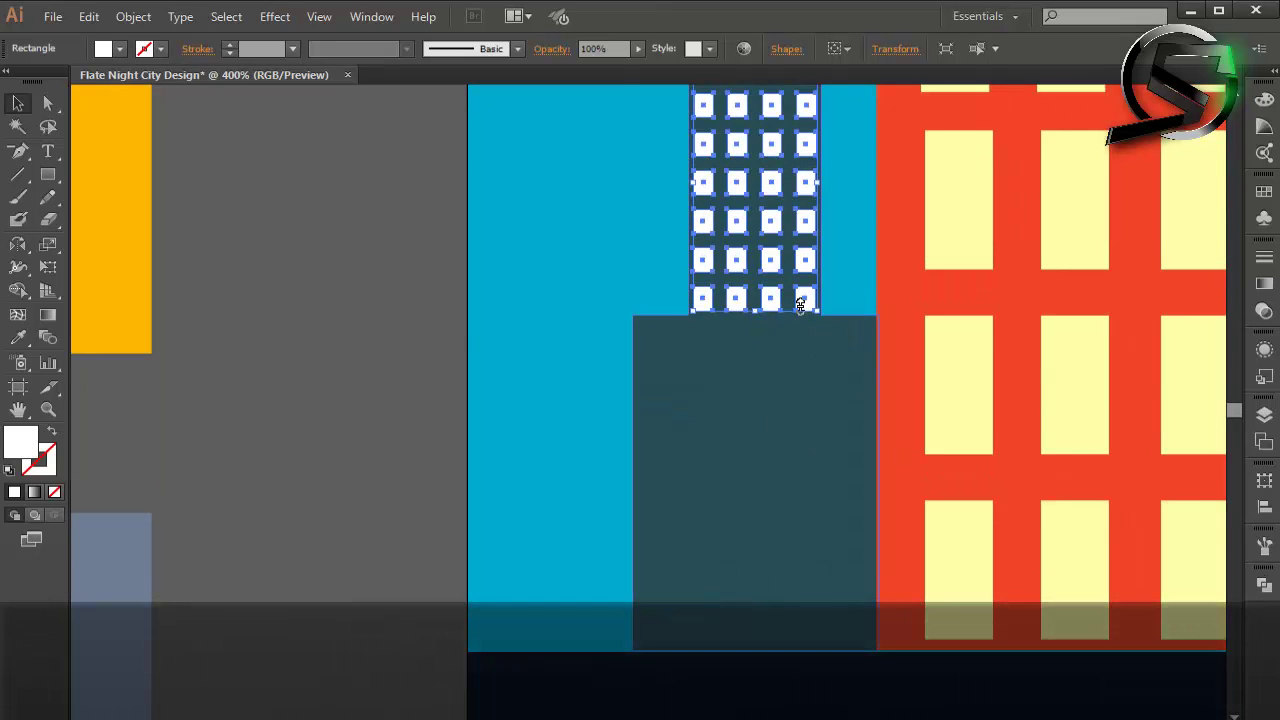
click(928, 335)
alt+scroll(894, 329, down, 2)
Step: Copy the tower windows down into the dark base and widen the grid to fit
drag(833, 293, 813, 428)
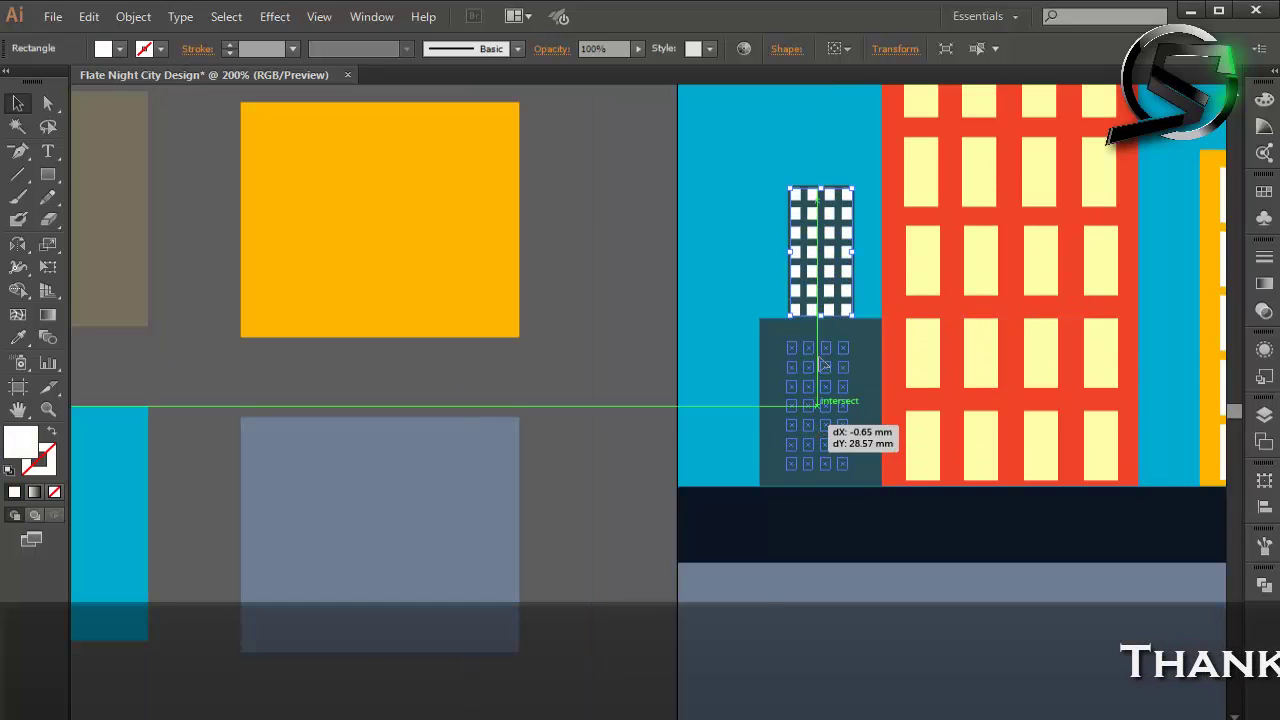
alt+scroll(820, 360, up, 2)
drag(822, 365, 817, 300)
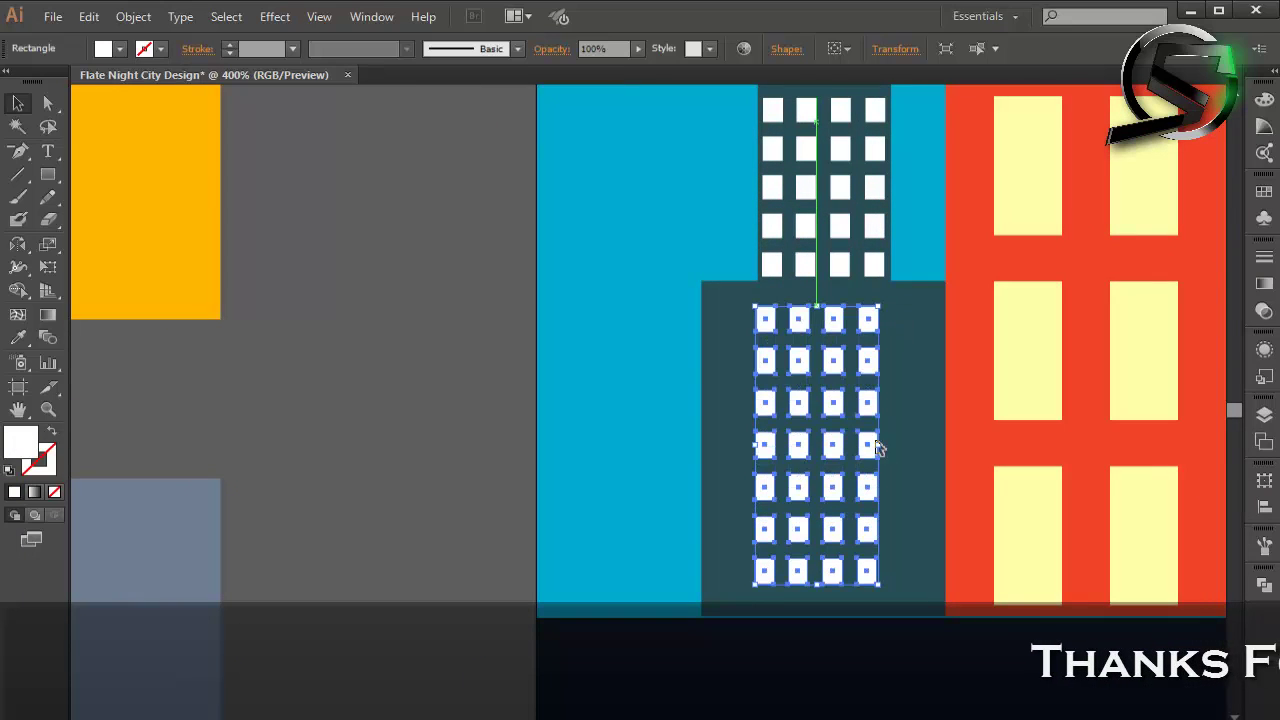
drag(879, 446, 930, 447)
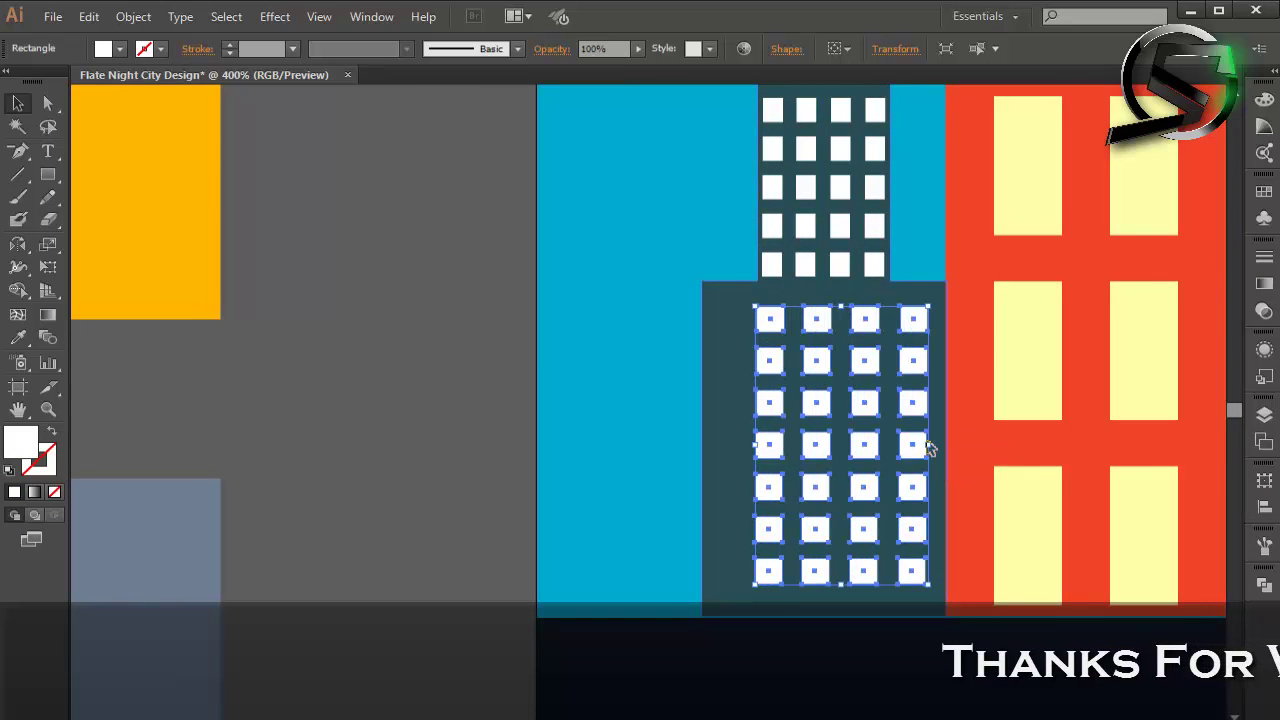
drag(755, 445, 720, 446)
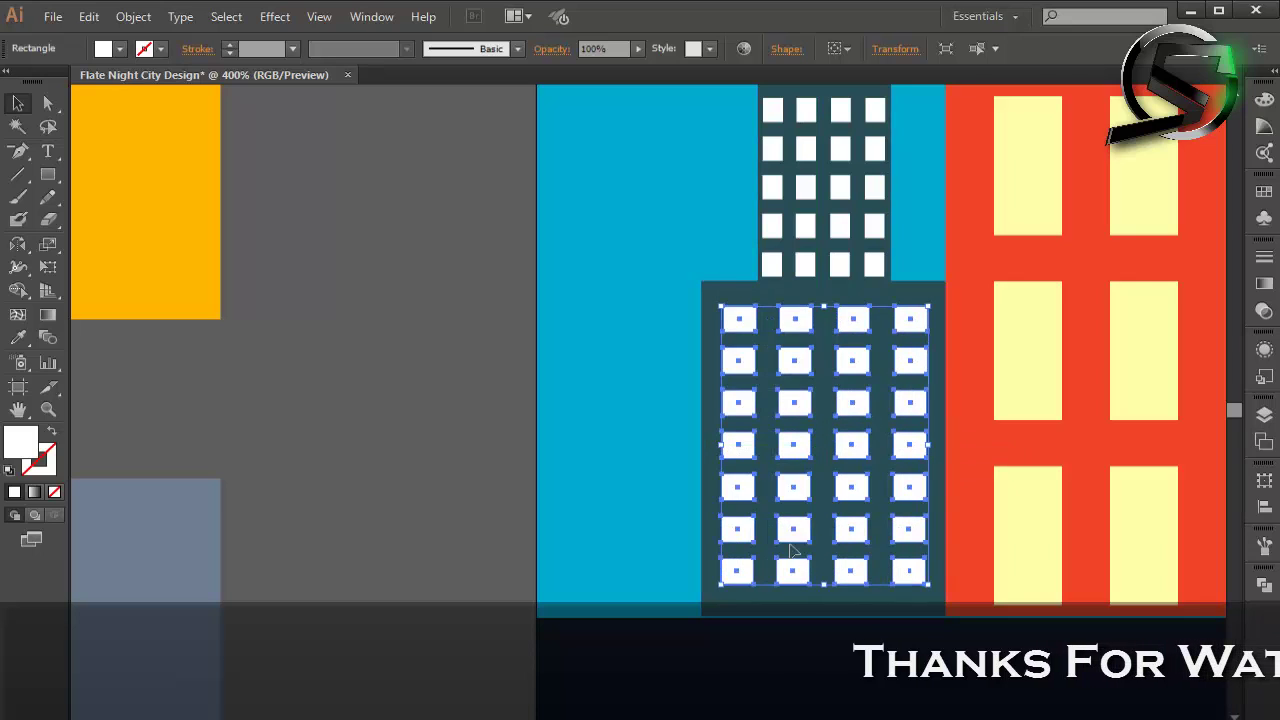
Step: Inside the base window group, stretch the six window rows taller
double_click(795, 505)
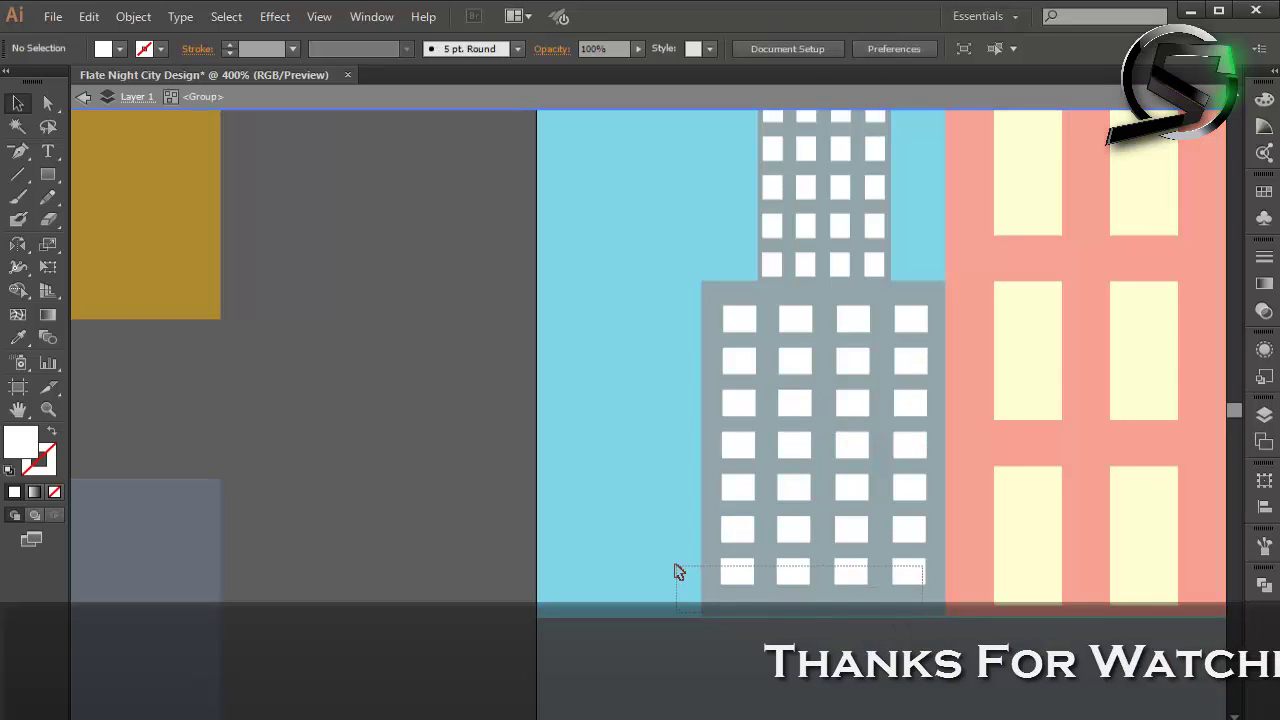
drag(940, 598, 675, 571)
click(820, 594)
drag(934, 563, 669, 297)
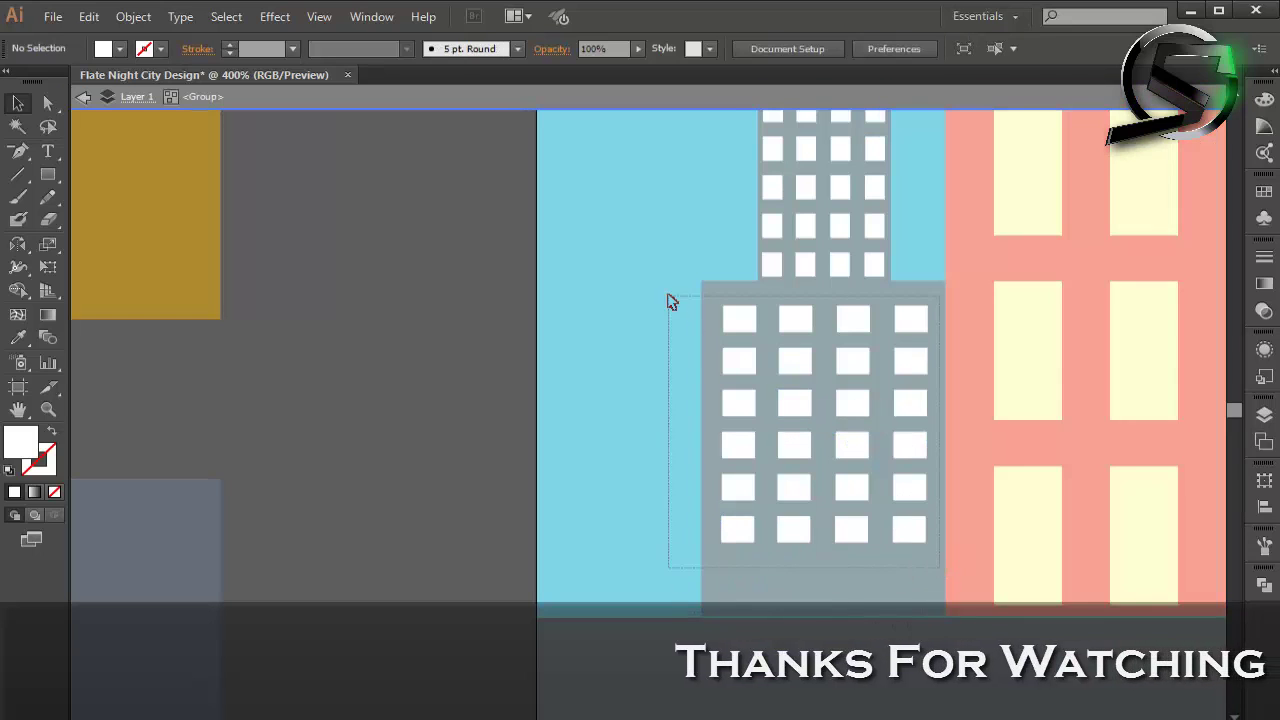
mouse_move(824, 544)
mouse_down()
mouse_move(843, 600)
mouse_move(826, 606)
mouse_up()
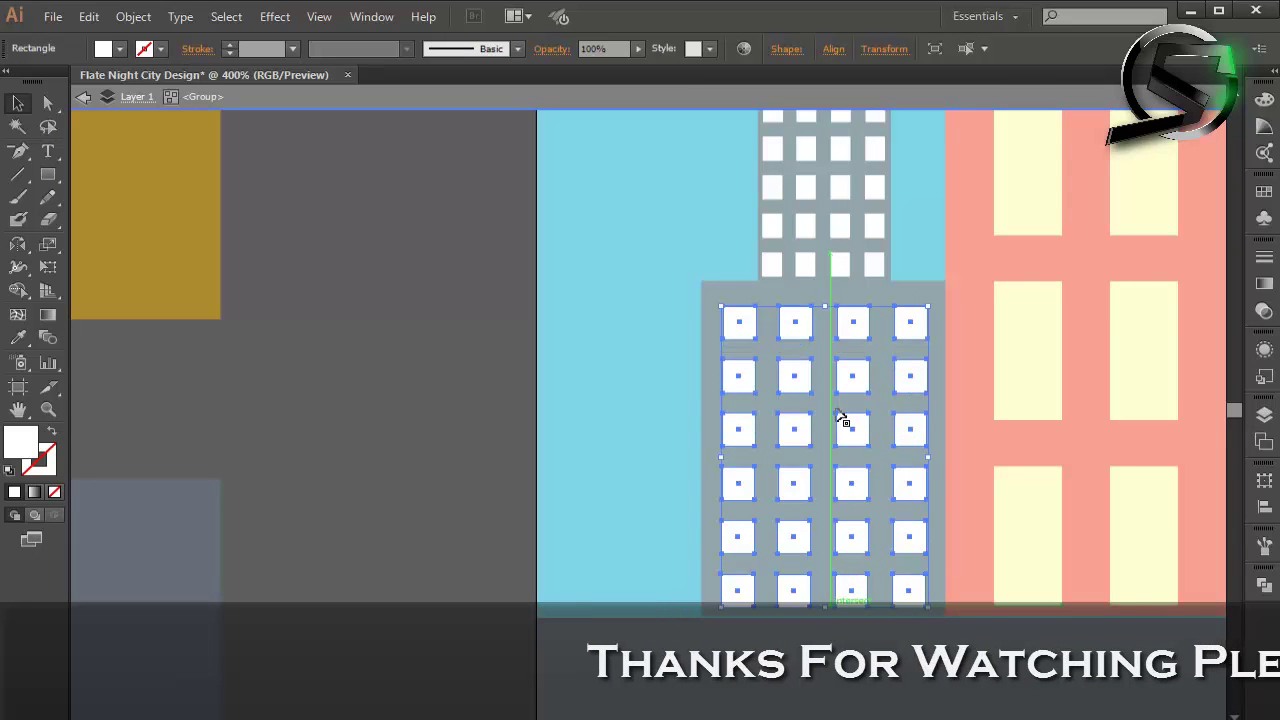
drag(826, 305, 826, 296)
scroll(826, 400, down, 1)
Step: Delete the bottom window row and stretch the remaining five rows to fill the base
click(698, 535)
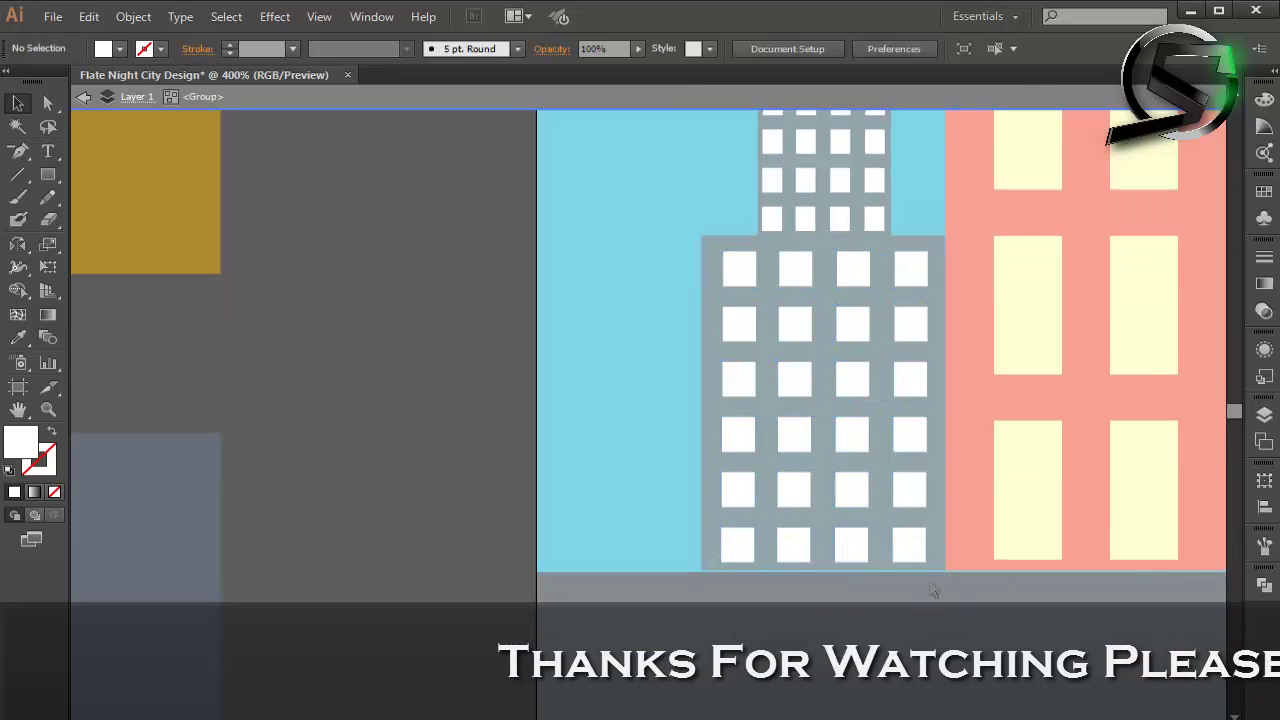
key(Delete)
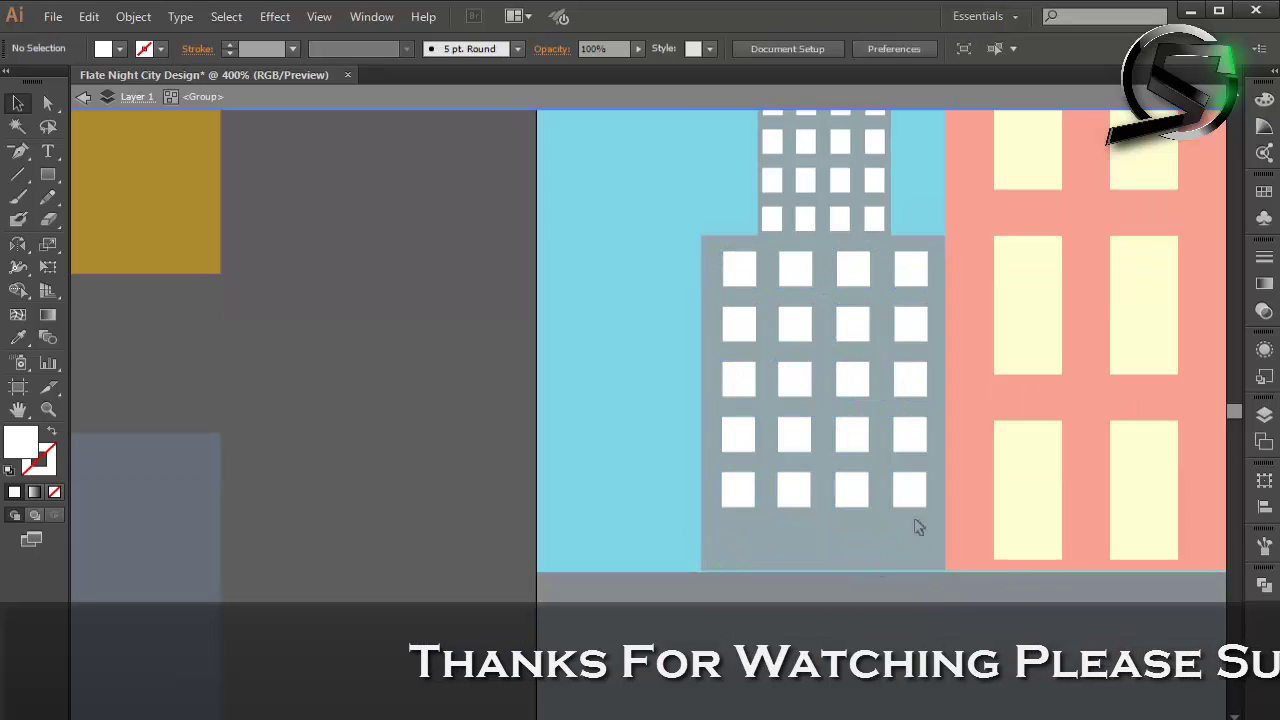
drag(934, 543, 657, 264)
drag(825, 508, 826, 562)
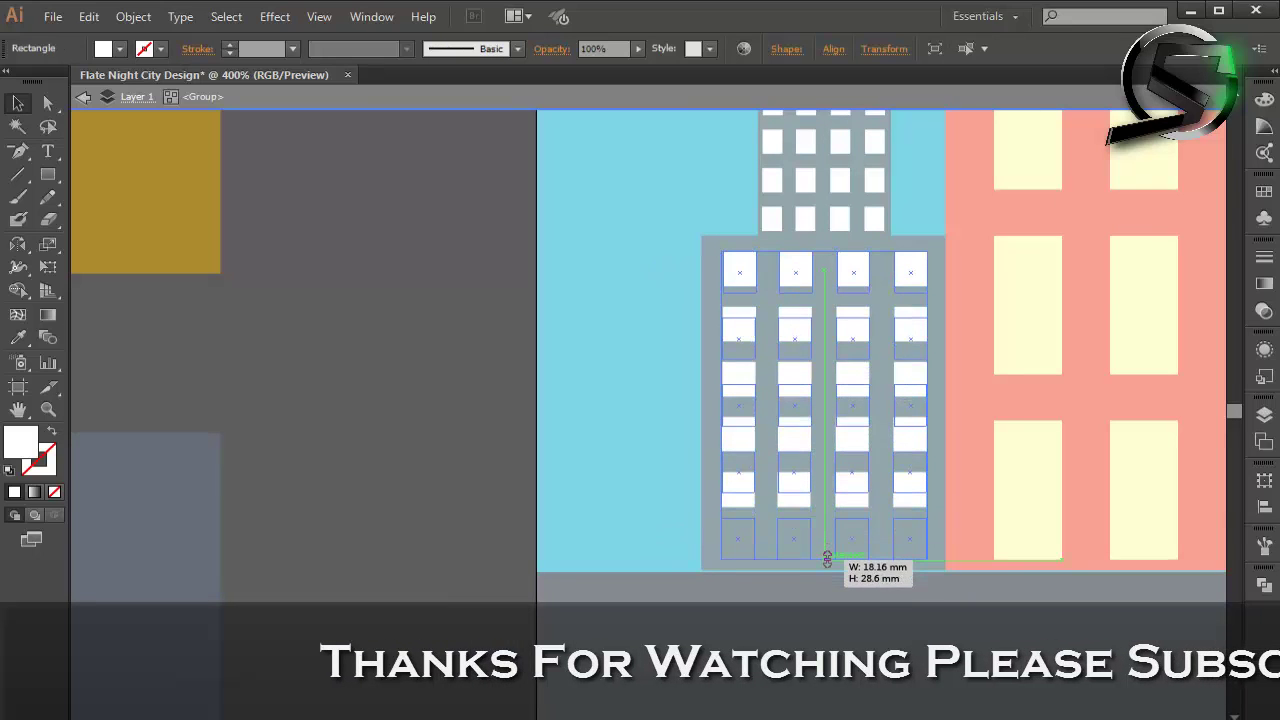
click(589, 354)
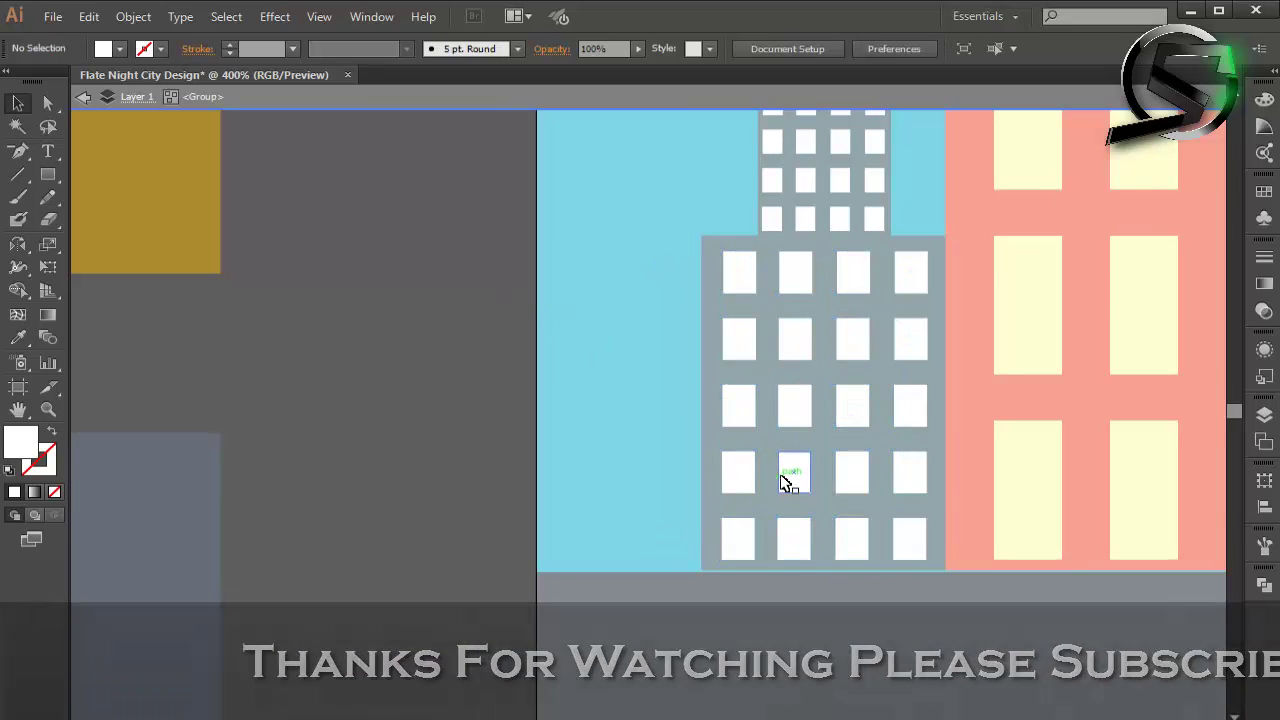
scroll(789, 480, down, 1)
drag(645, 288, 934, 491)
scroll(626, 491, down, 1)
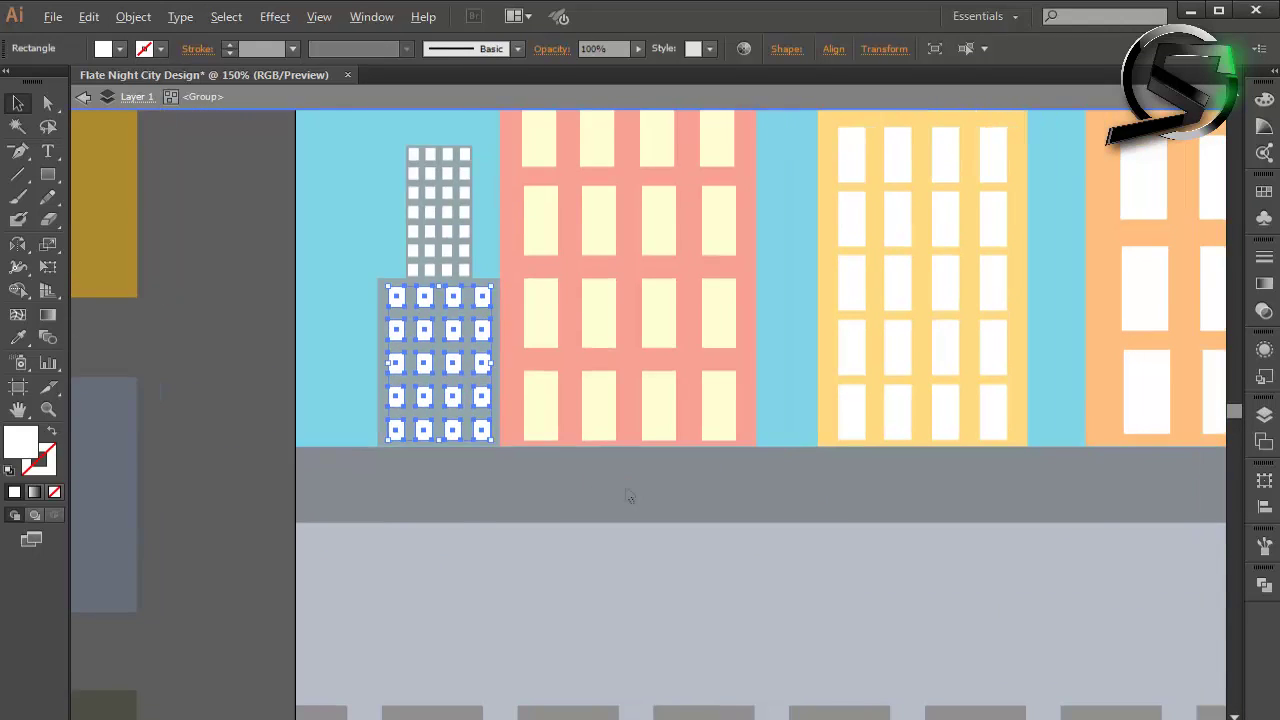
scroll(628, 497, down, 2)
scroll(536, 404, up, 2)
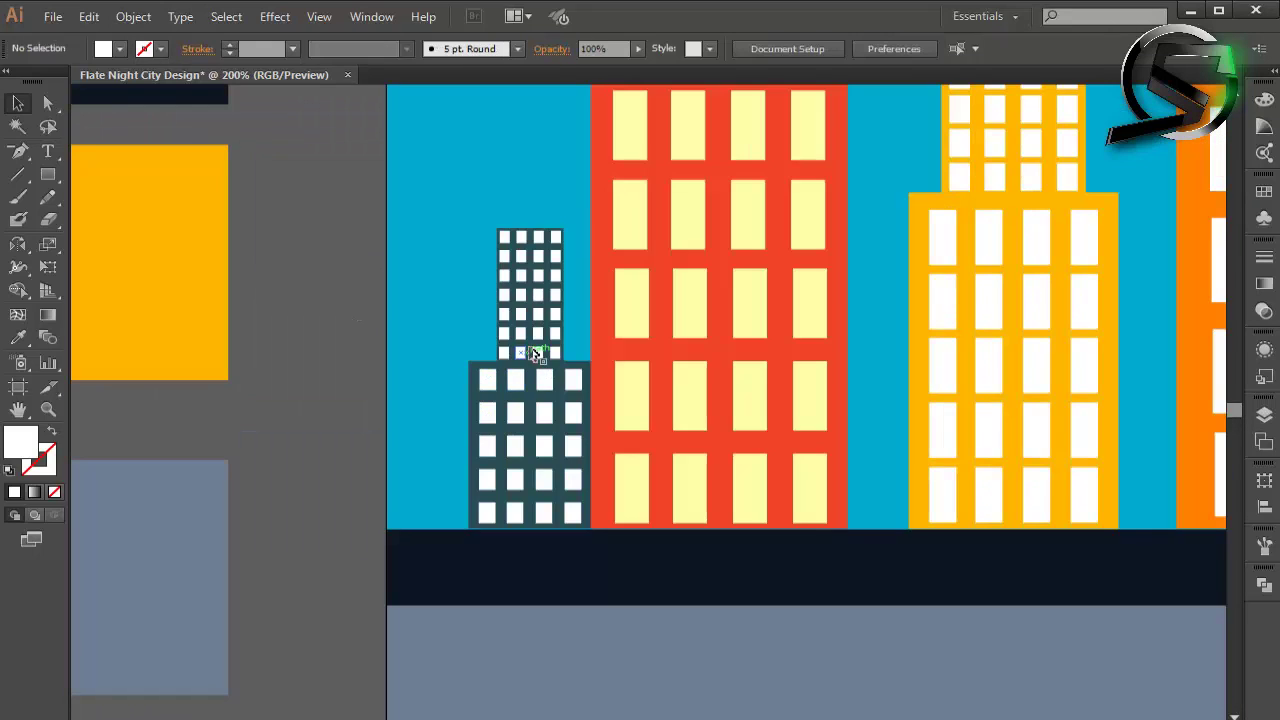
Step: Alt-drag a copy of the window grid onto the small building beside the grey tower
click(522, 341)
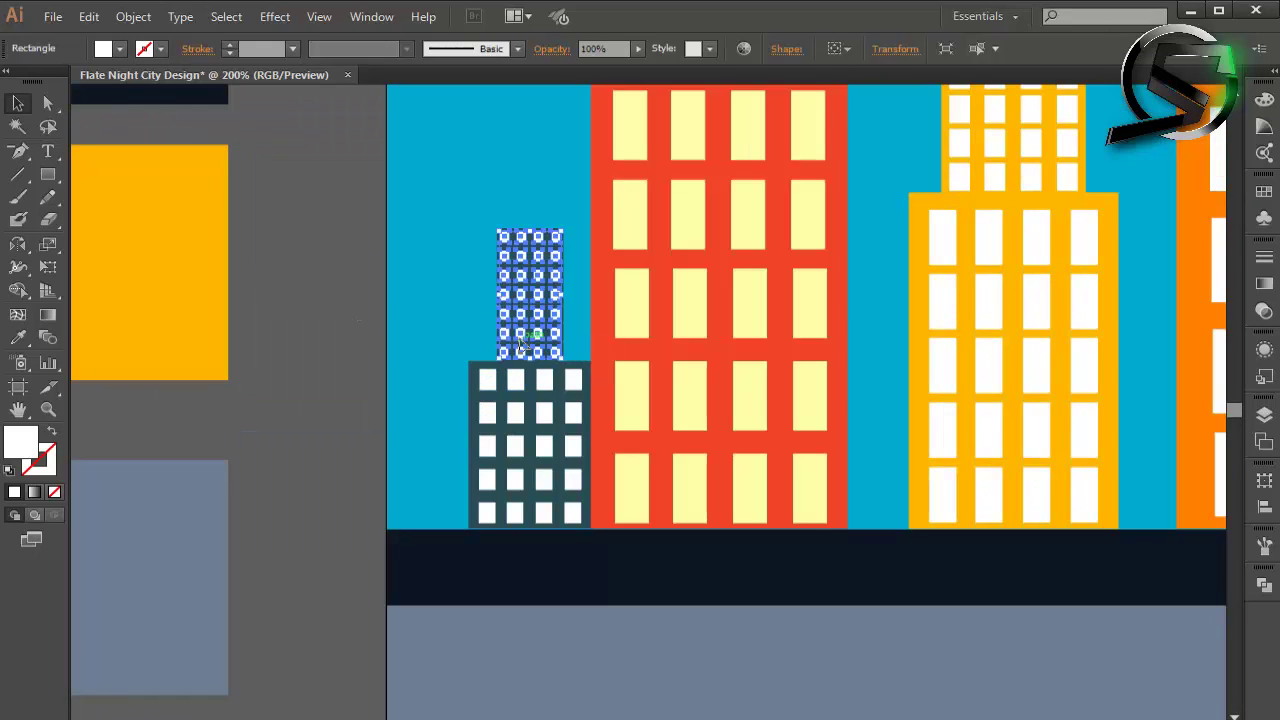
drag(515, 397, 1138, 450)
scroll(594, 371, down, 1)
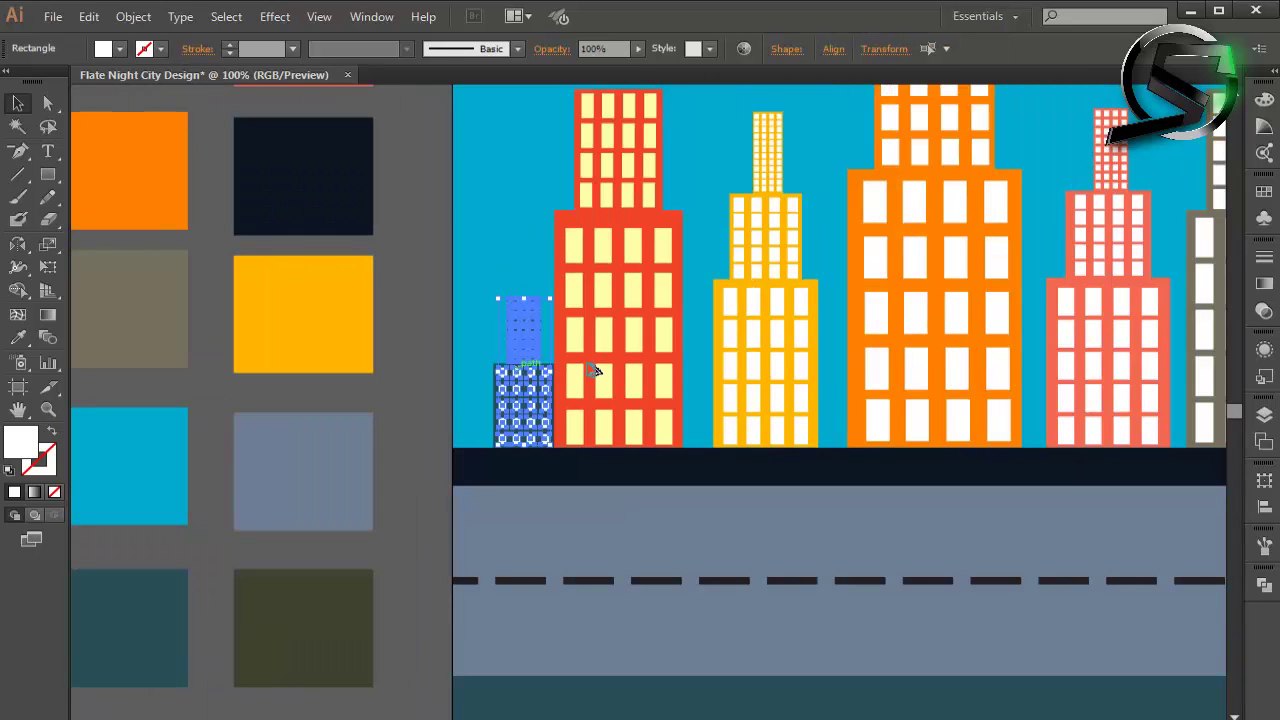
scroll(1138, 450, right, 1)
scroll(1000, 400, right, 1)
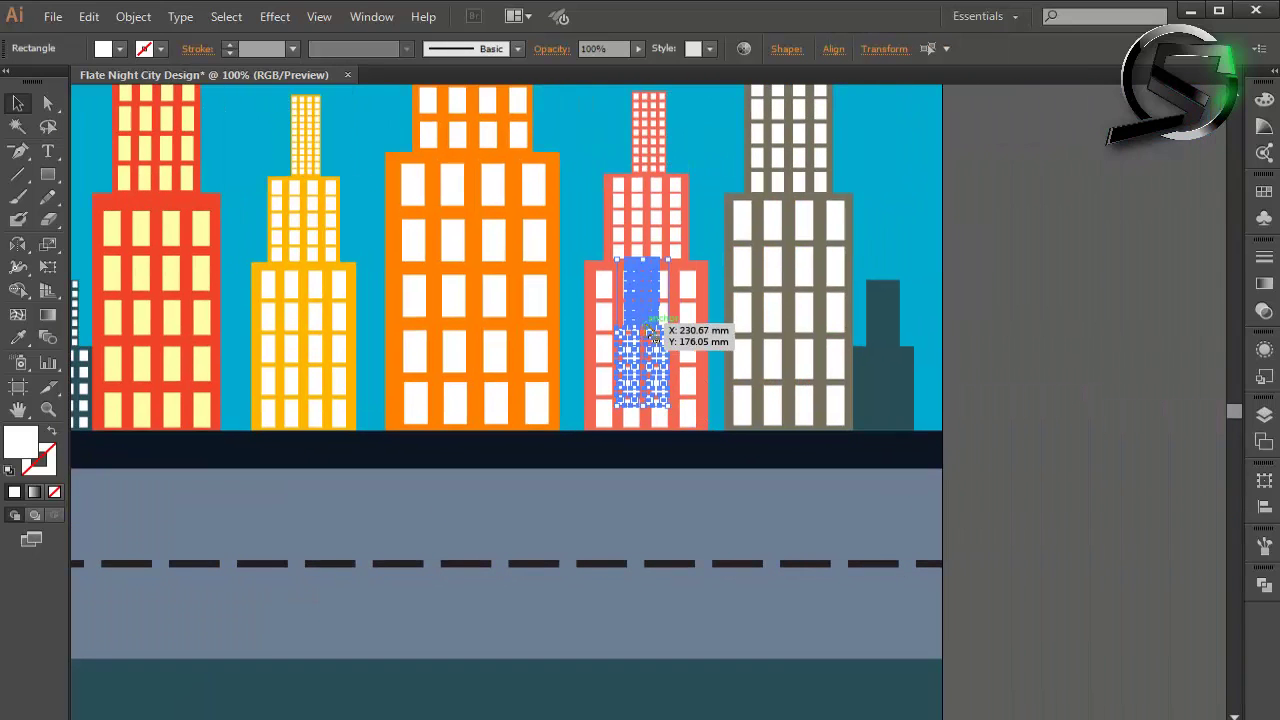
drag(1138, 450, 886, 354)
scroll(900, 313, up, 3)
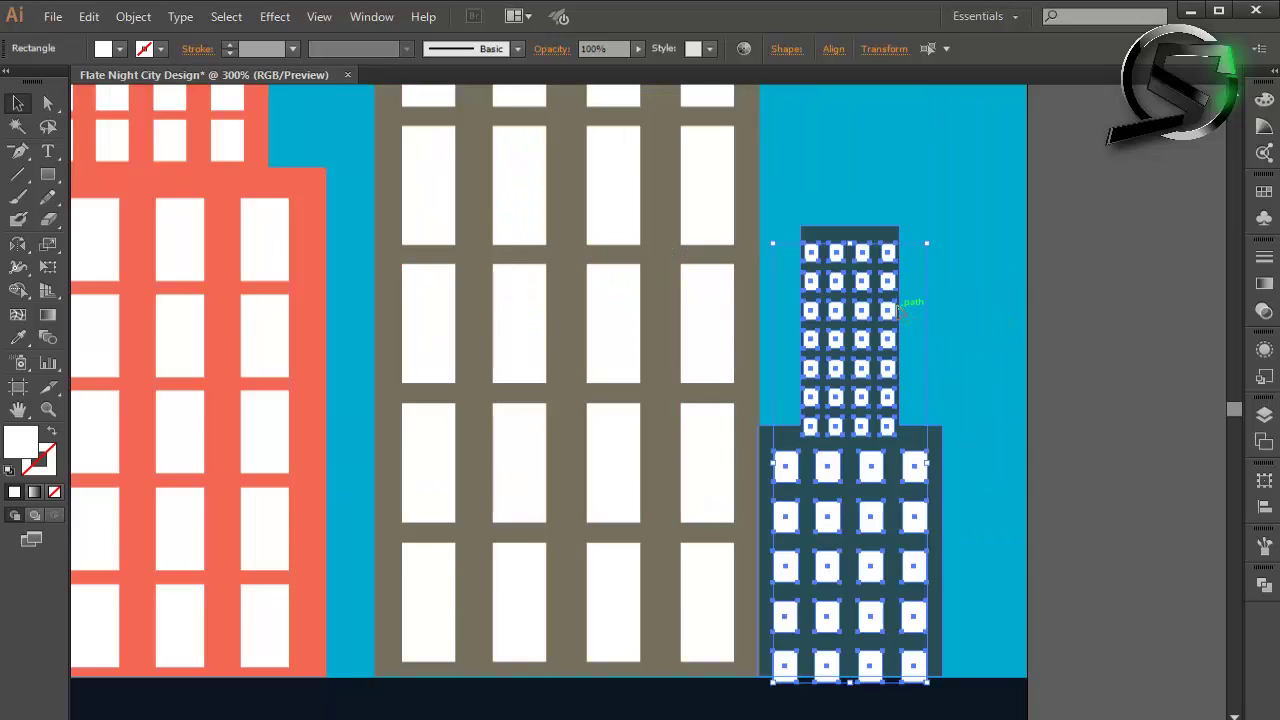
scroll(880, 300, up, 2)
scroll(860, 290, up, 3)
mouse_move(900, 313)
mouse_down()
mouse_move(838, 286)
mouse_move(843, 240)
mouse_up()
scroll(843, 240, down, 5)
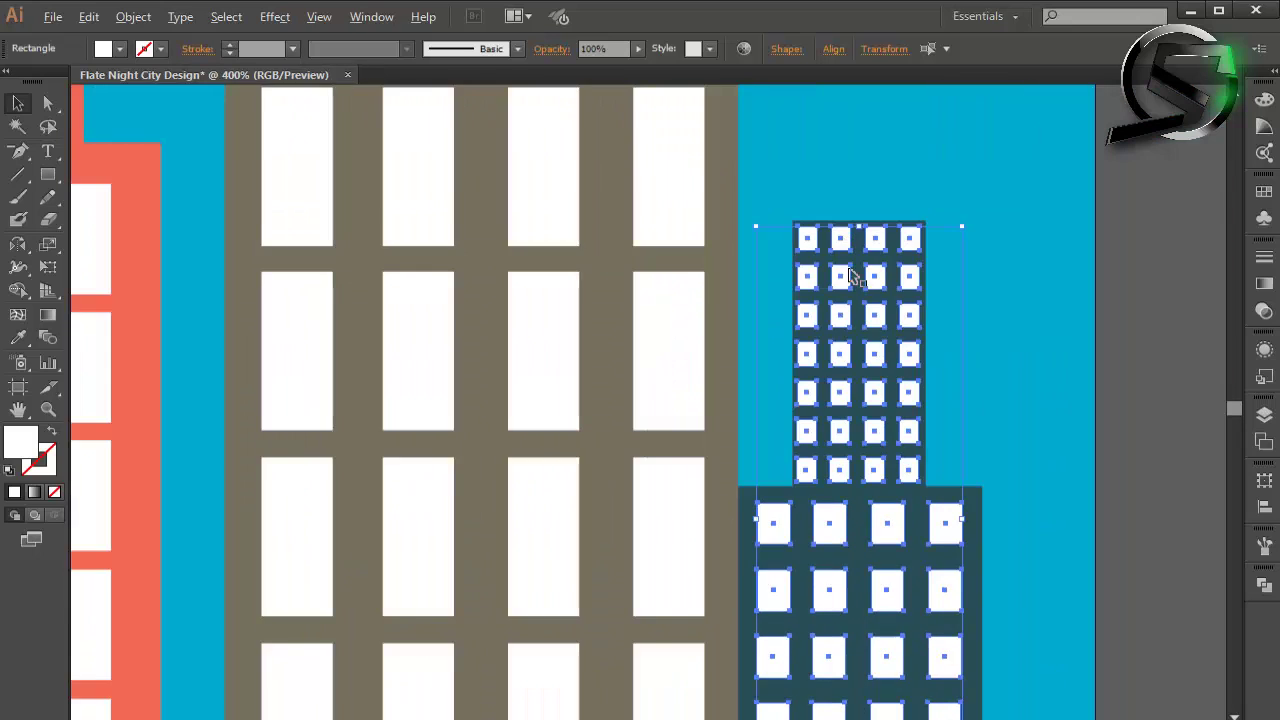
scroll(1071, 391, down, 4)
scroll(1128, 380, down, 2)
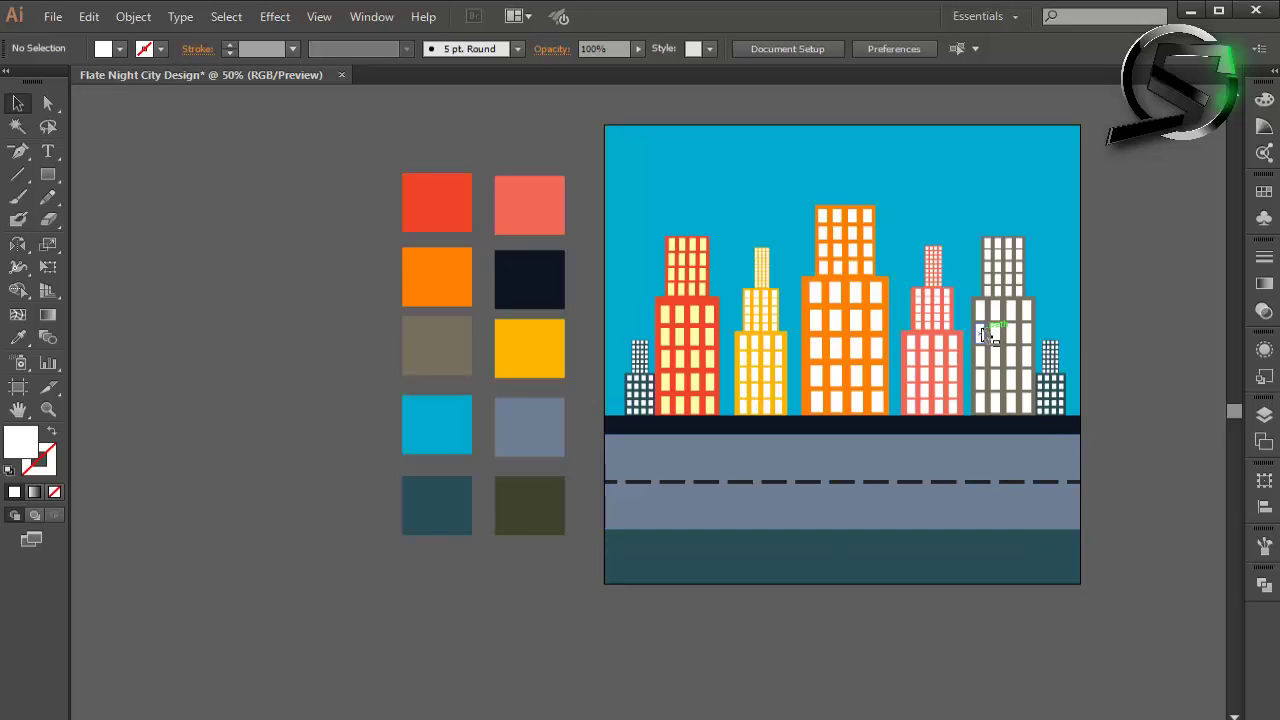
Step: Copy the sky-blue rectangle and use Paste in Front to stack a duplicate on it
click(966, 190)
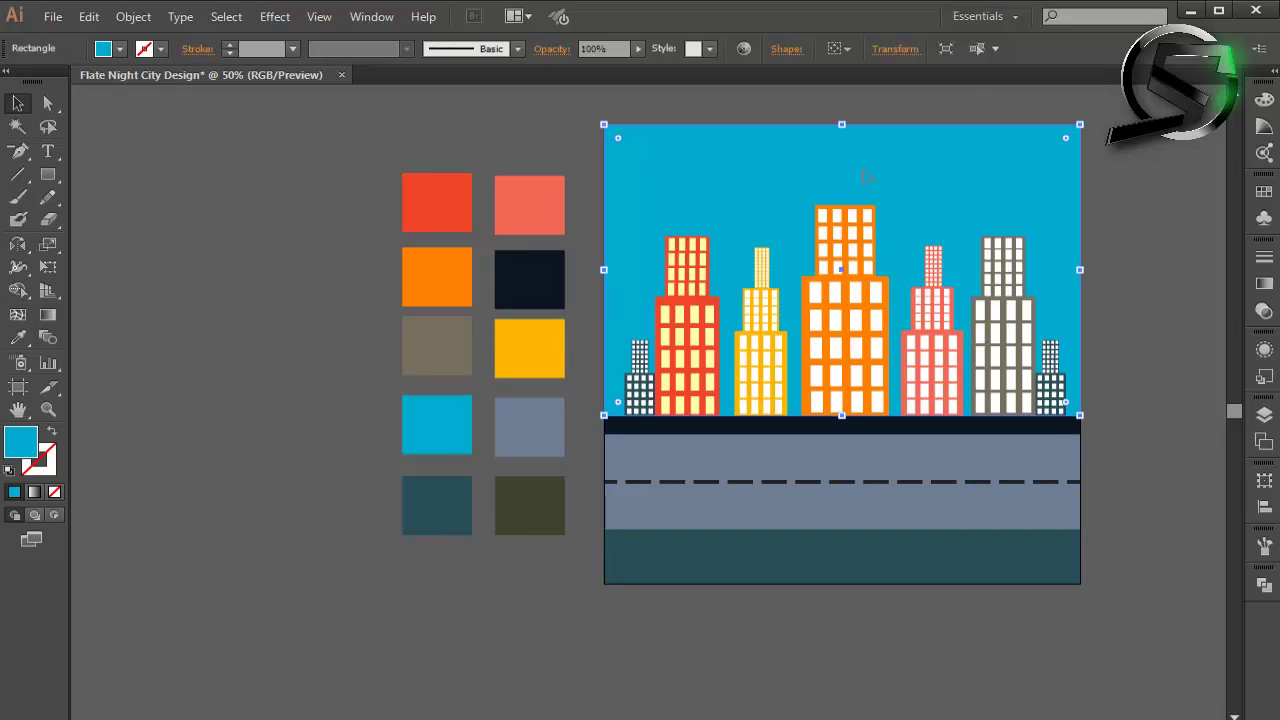
right_click(828, 180)
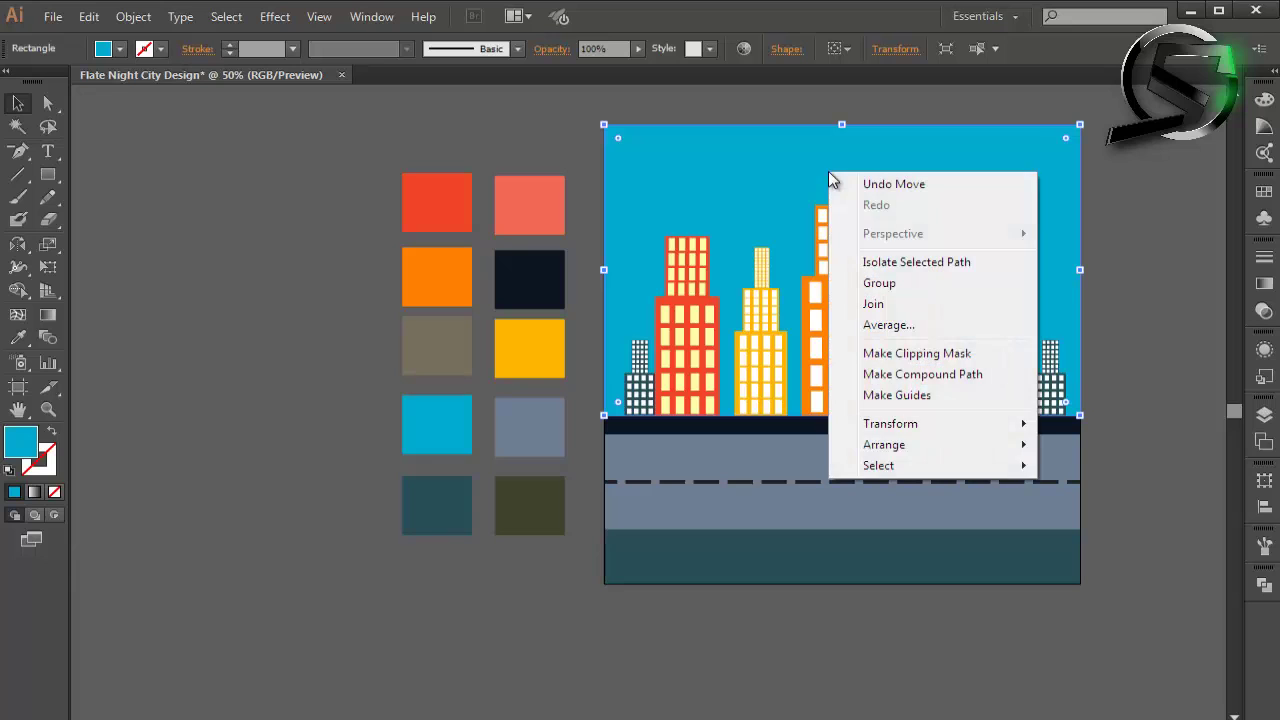
click(1150, 170)
click(900, 150)
click(133, 16)
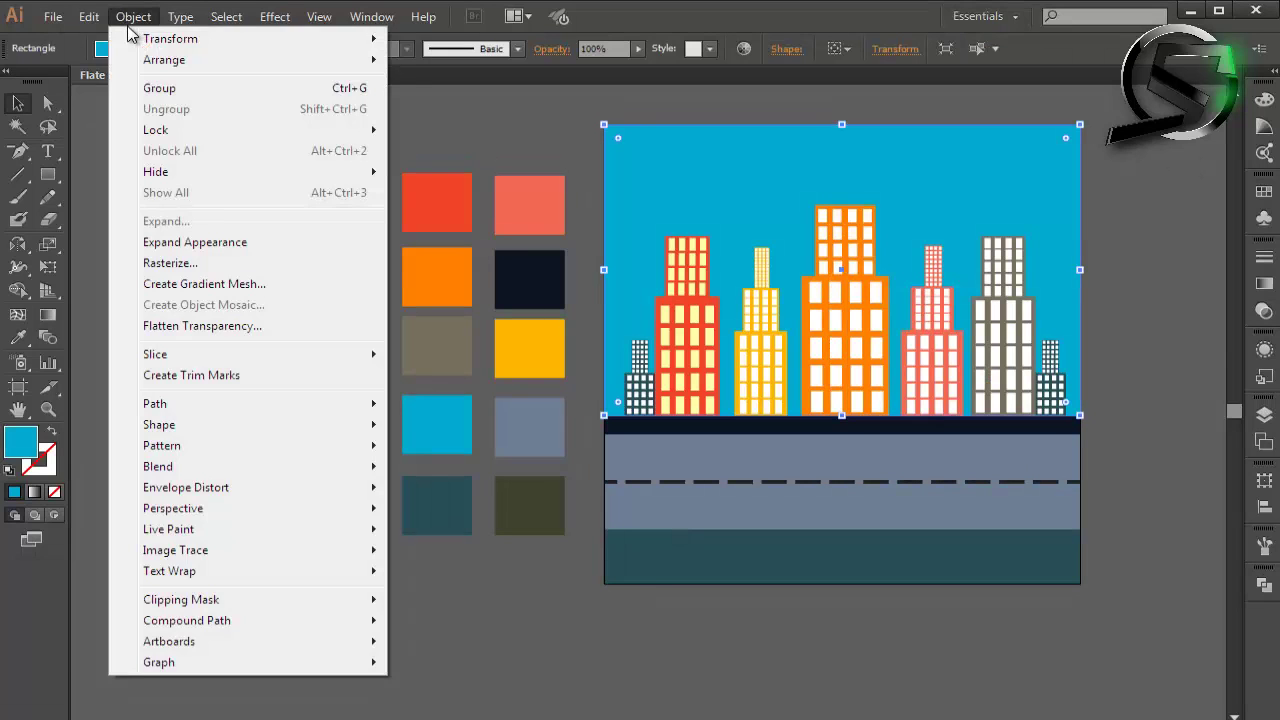
click(118, 109)
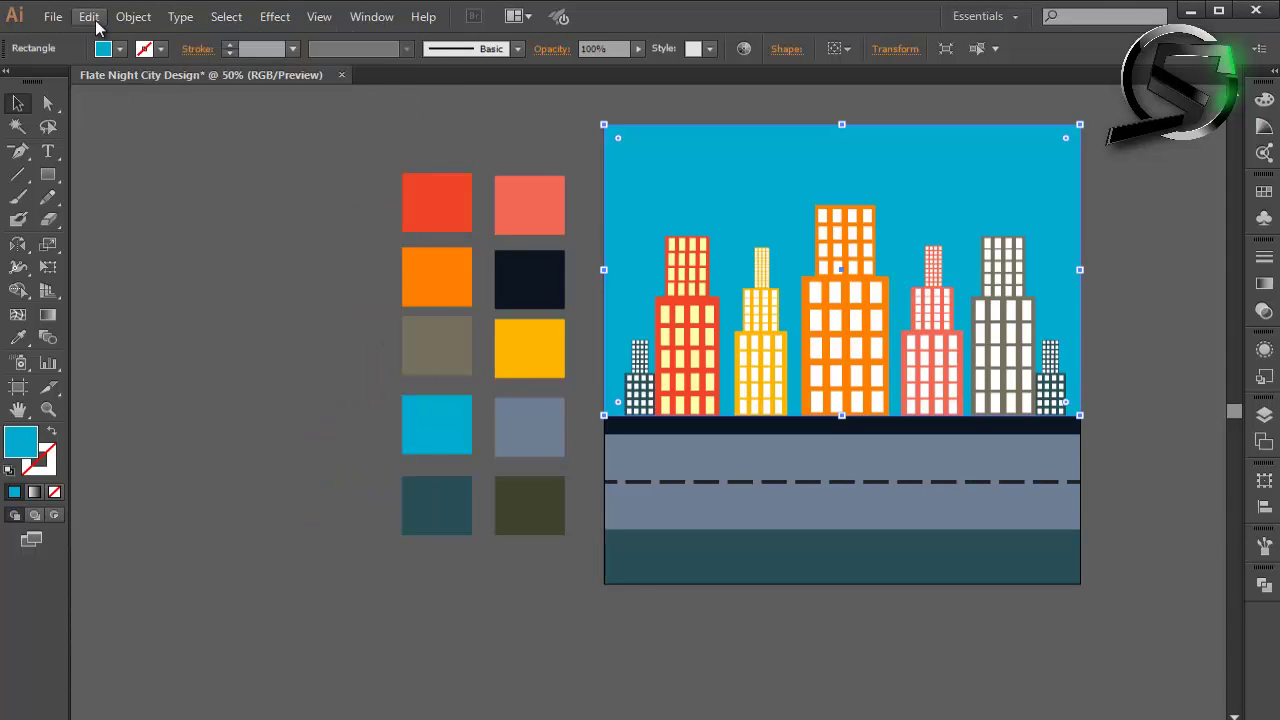
click(89, 16)
click(142, 151)
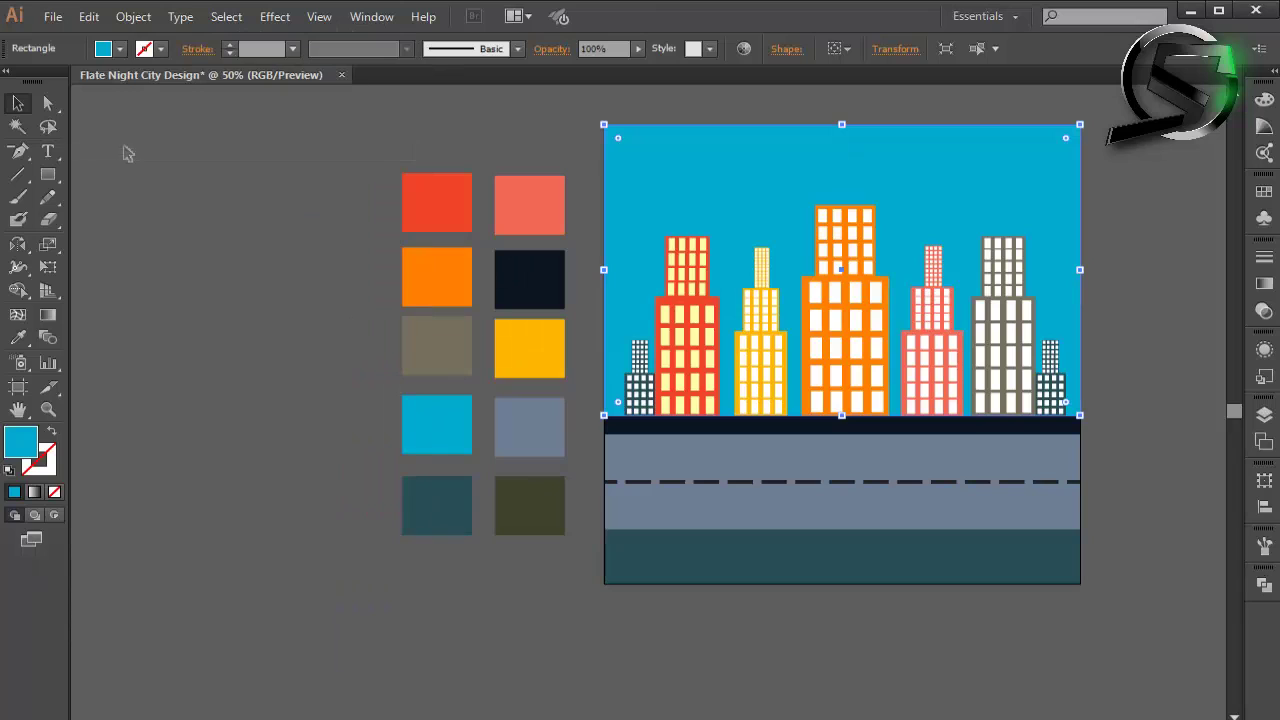
click(1264, 284)
Step: Apply a gradient fill to the duplicate sky and add a middle stop at 10% opacity
click(1033, 272)
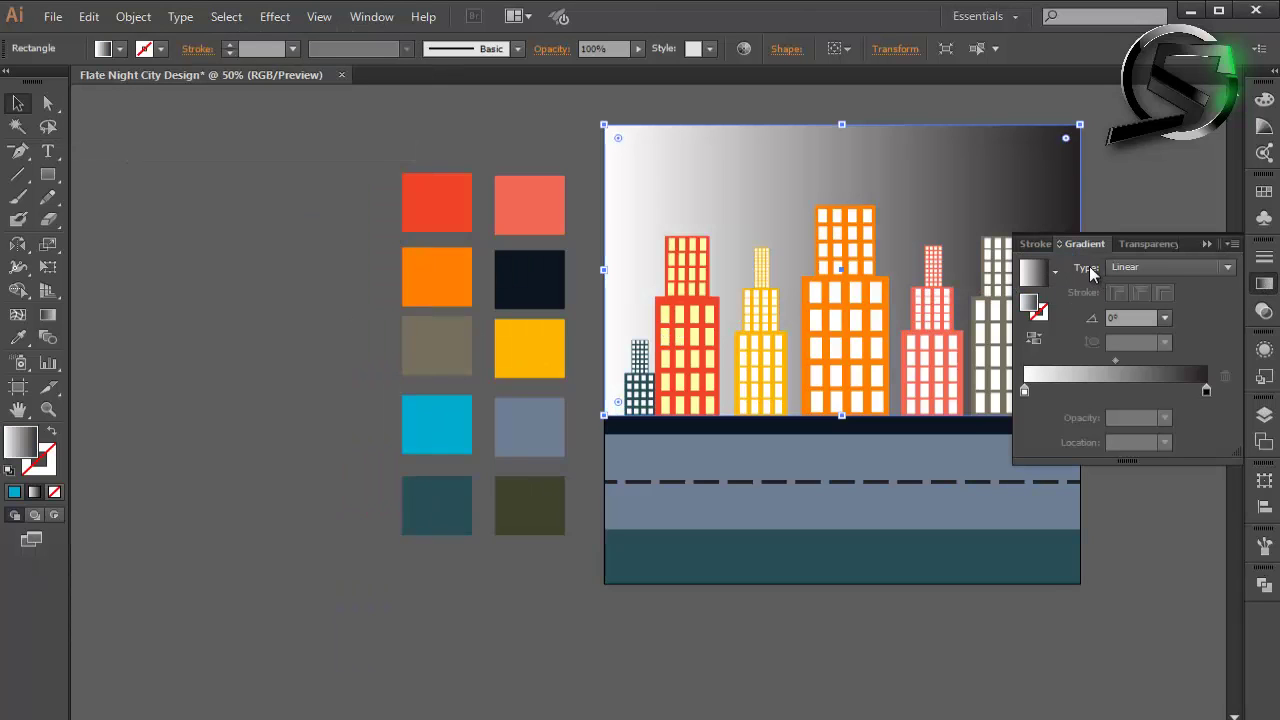
click(1064, 390)
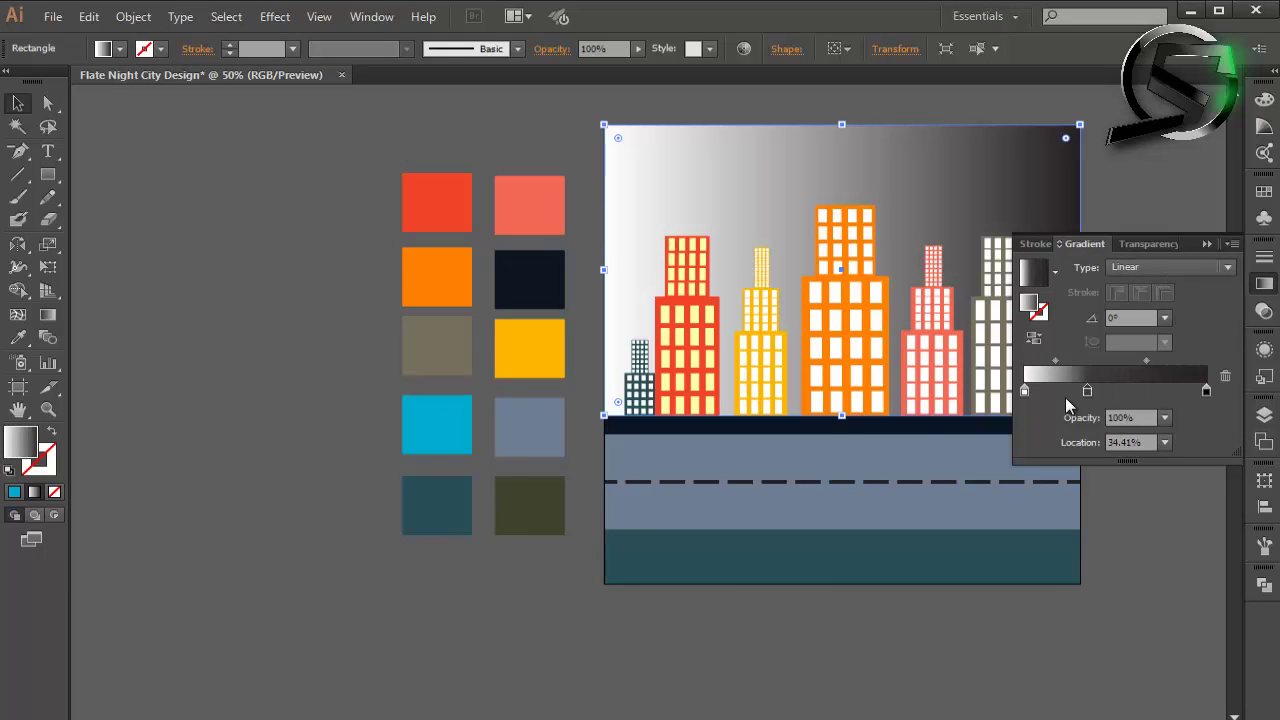
mouse_move(1024, 390)
mouse_down()
mouse_move(1130, 390)
mouse_move(1036, 390)
mouse_up()
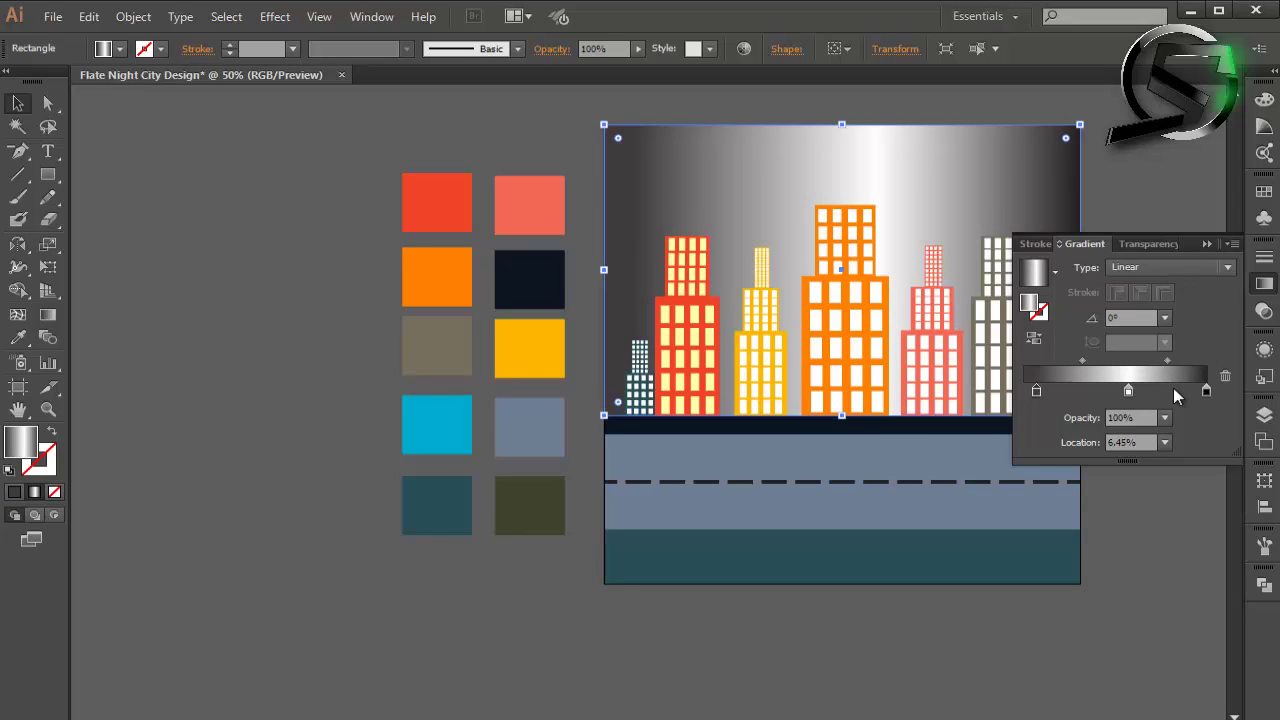
click(1206, 390)
click(1164, 417)
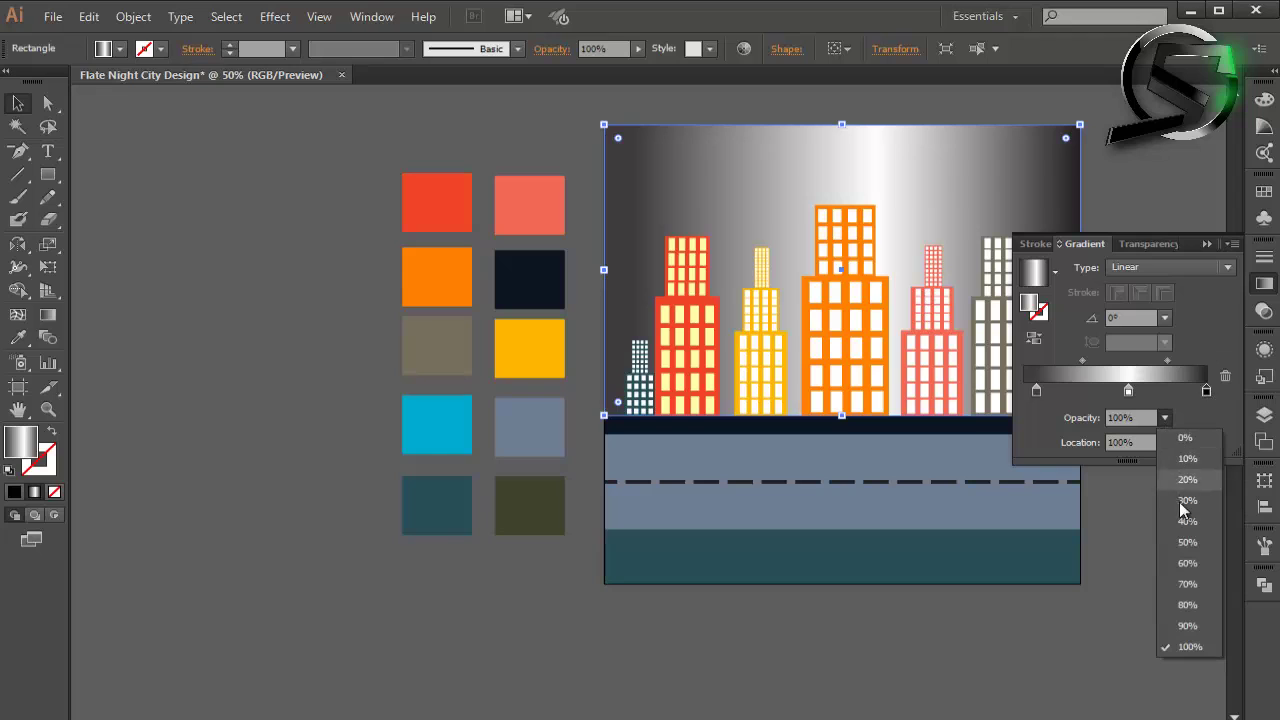
double_click(1128, 390)
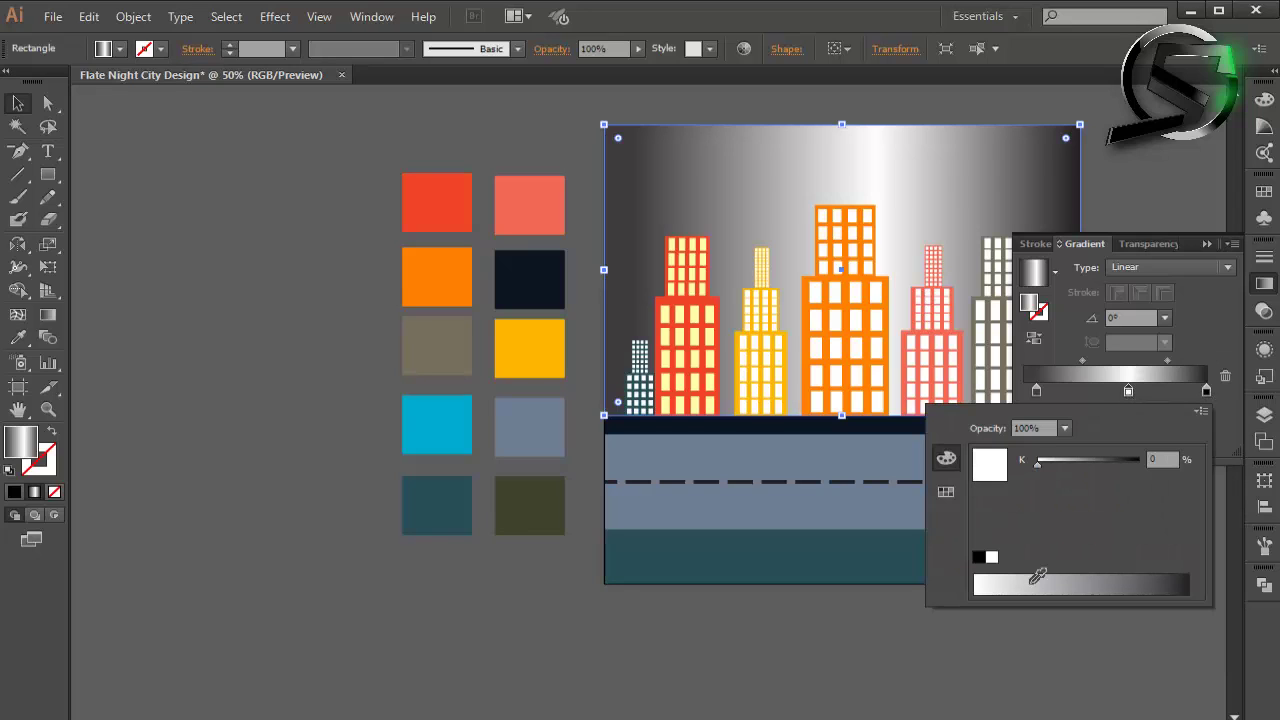
click(1128, 392)
click(1164, 417)
click(1187, 452)
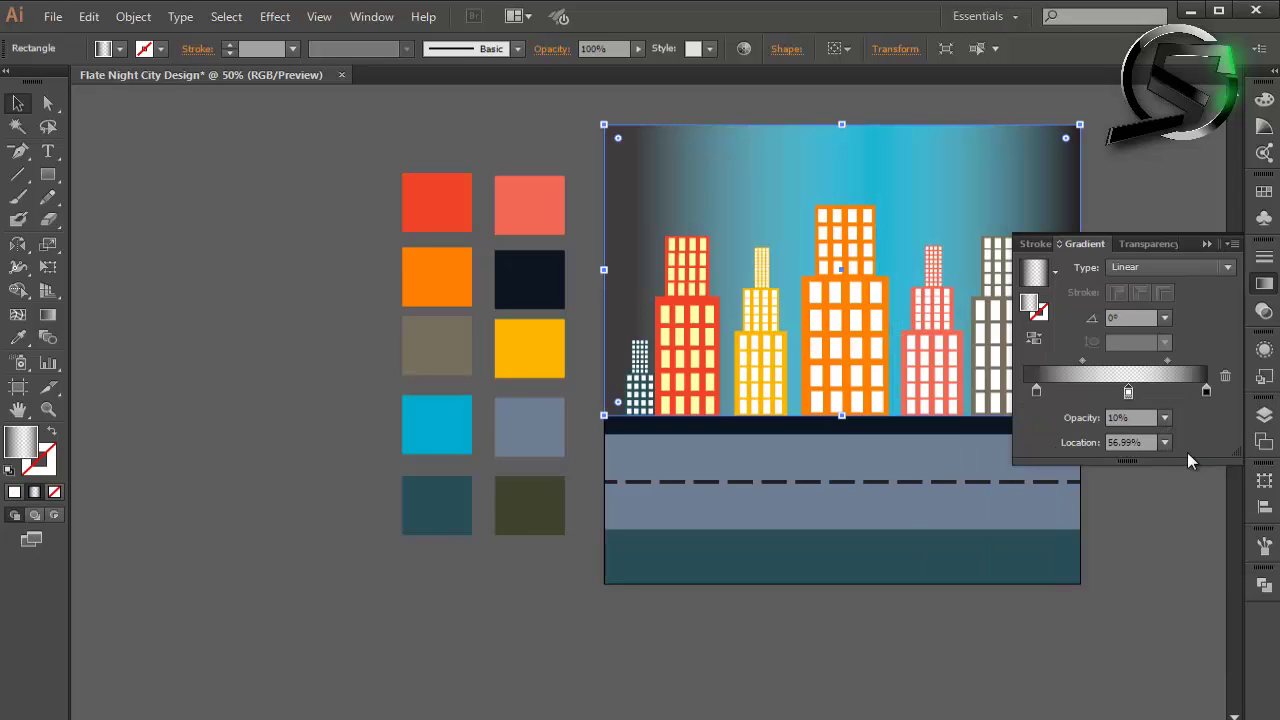
Step: Colour the outer stop dark navy and the inner stop 00273F, then remove the middle stop
double_click(1206, 391)
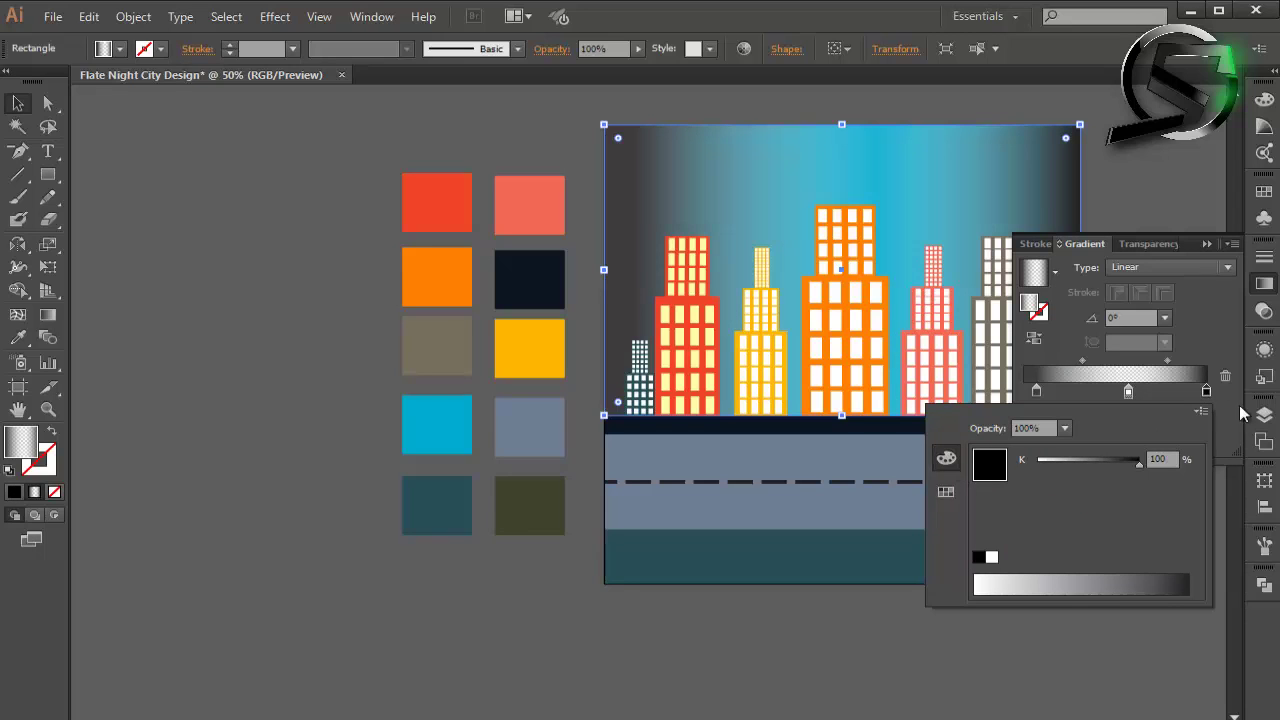
click(1201, 411)
click(1092, 437)
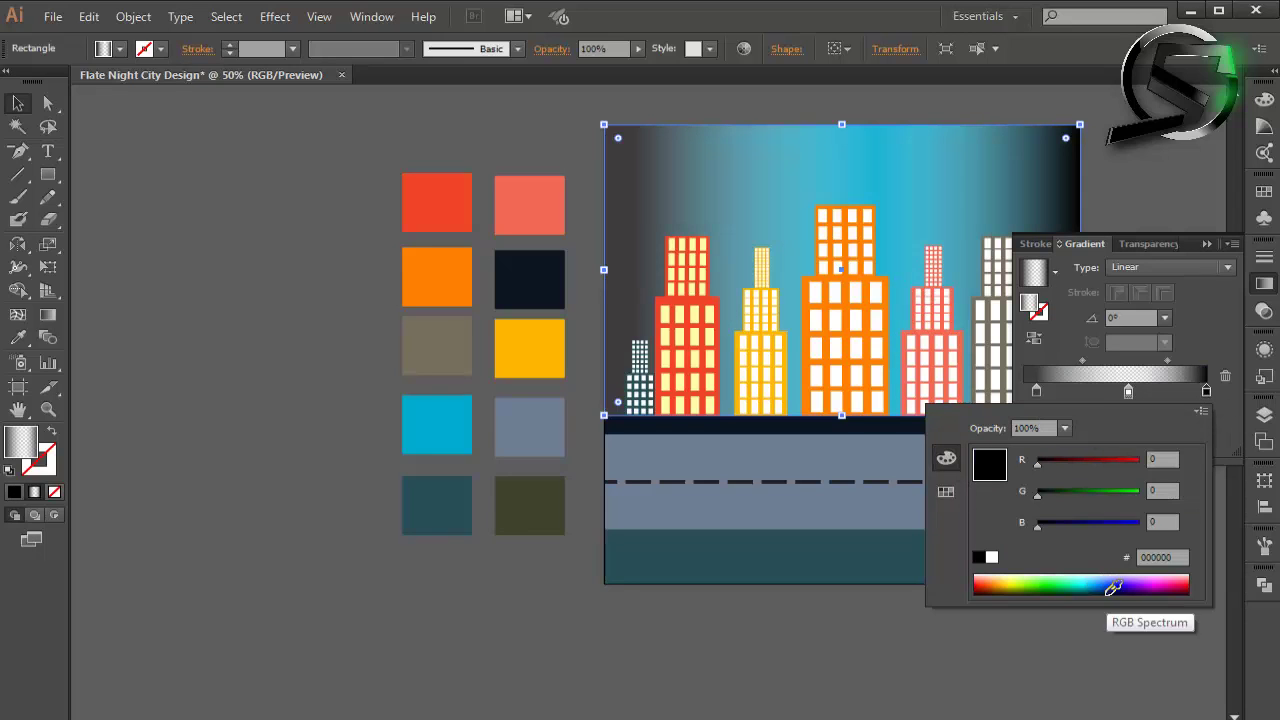
drag(1112, 588, 1105, 586)
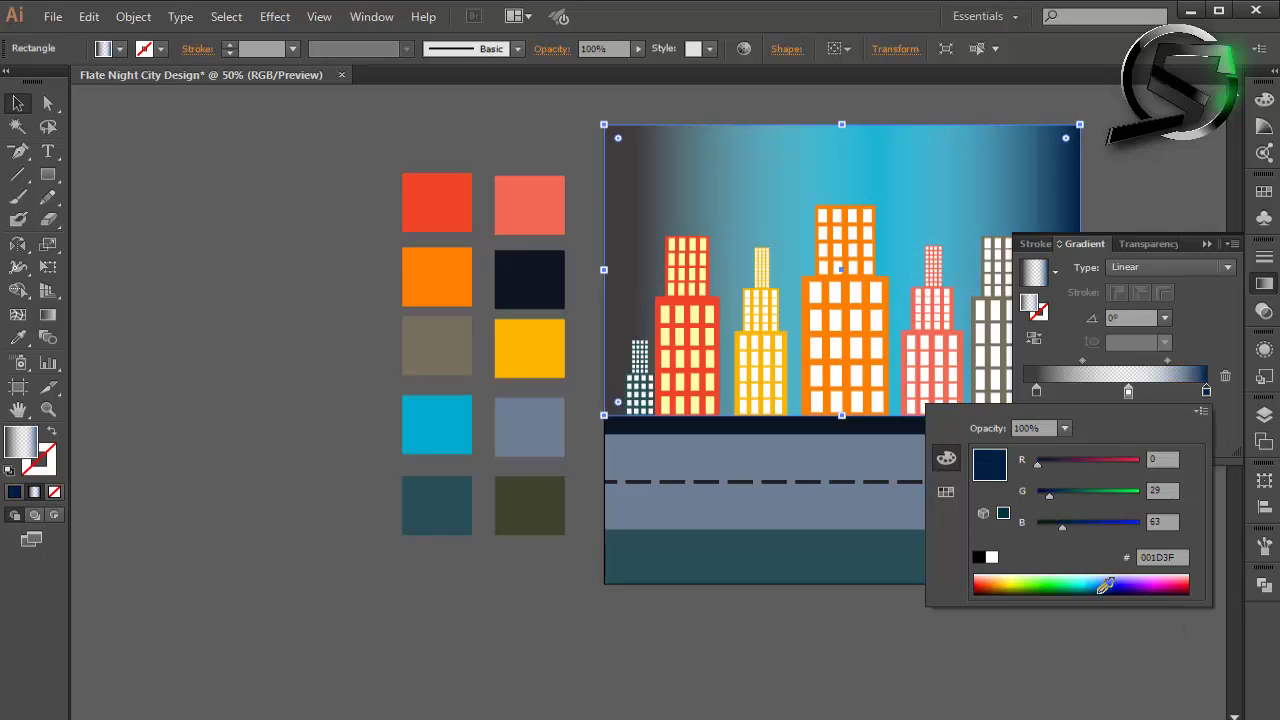
double_click(1036, 391)
click(1100, 585)
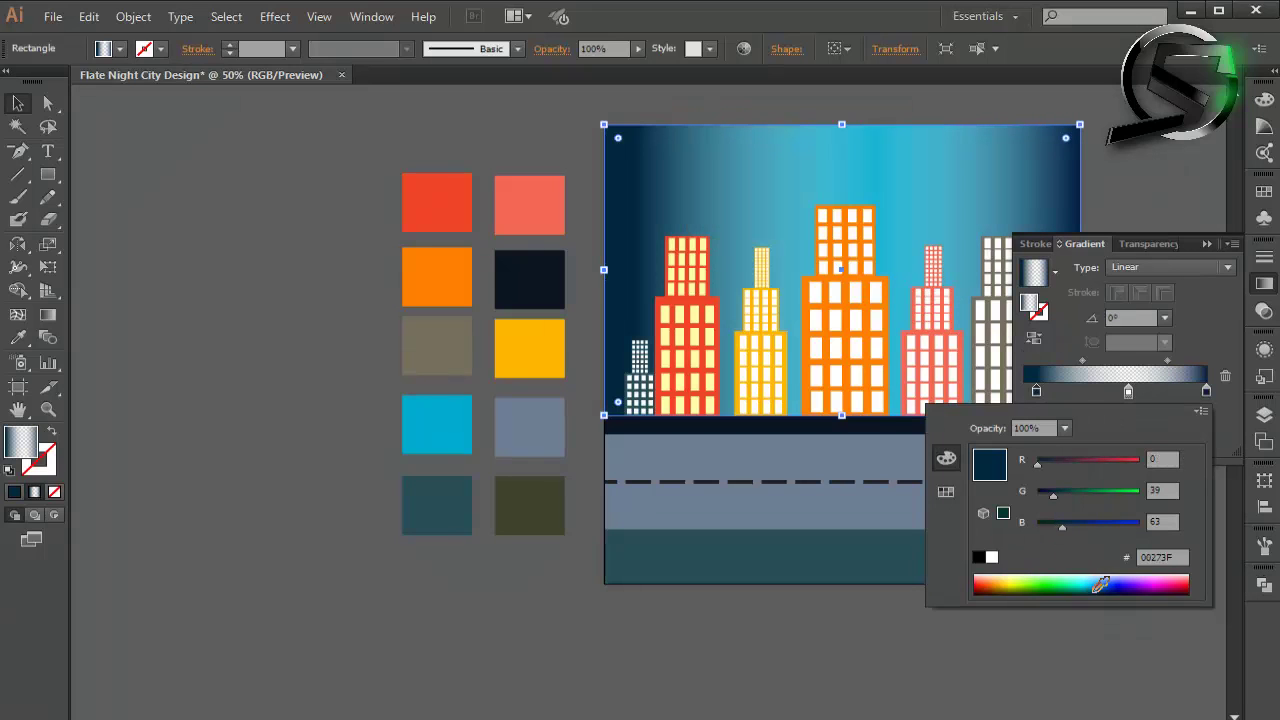
click(1036, 391)
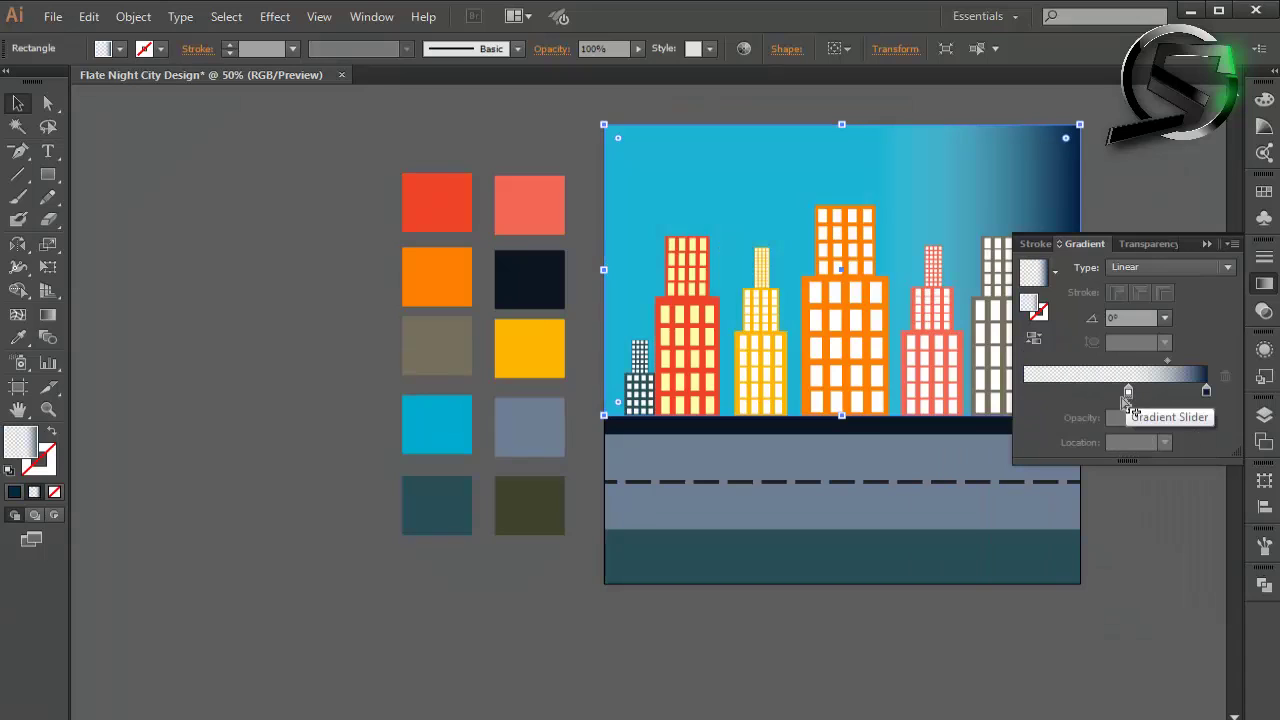
drag(1128, 391, 1128, 470)
Step: Make the gradient radial, shift its midpoint, and set the outer stop to 80% opacity
click(1170, 267)
click(1176, 307)
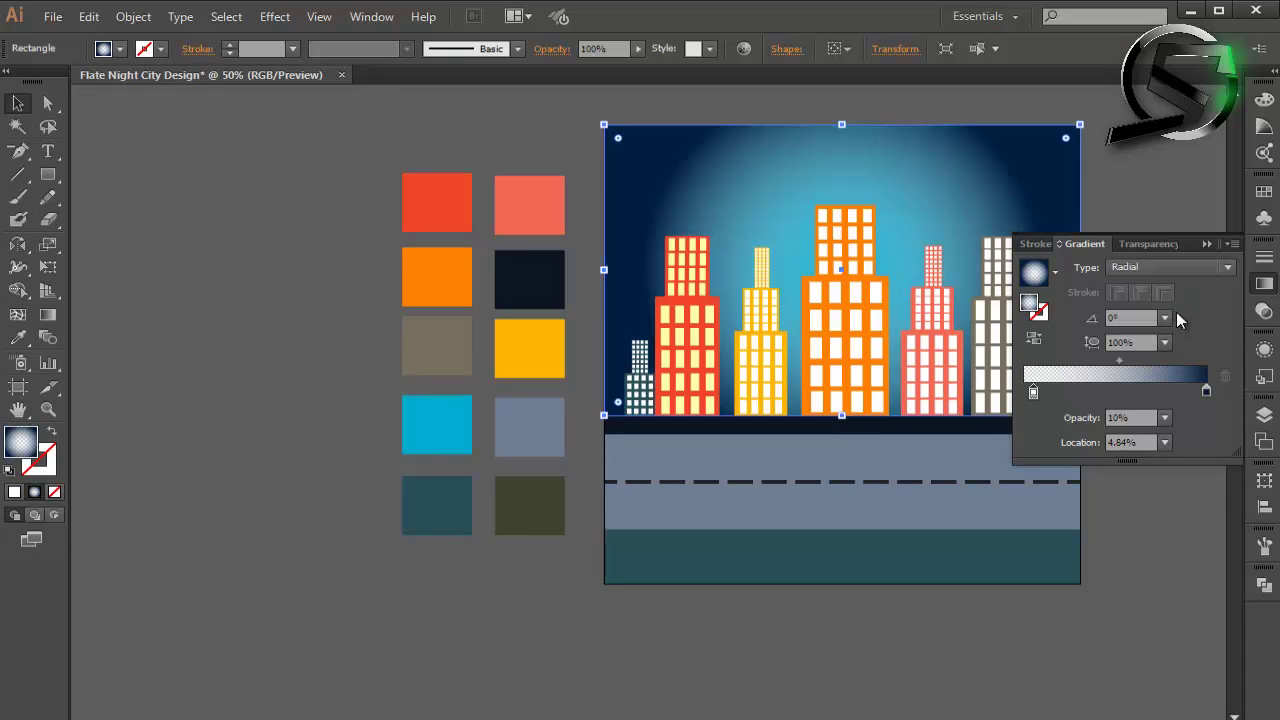
drag(1119, 359, 1080, 362)
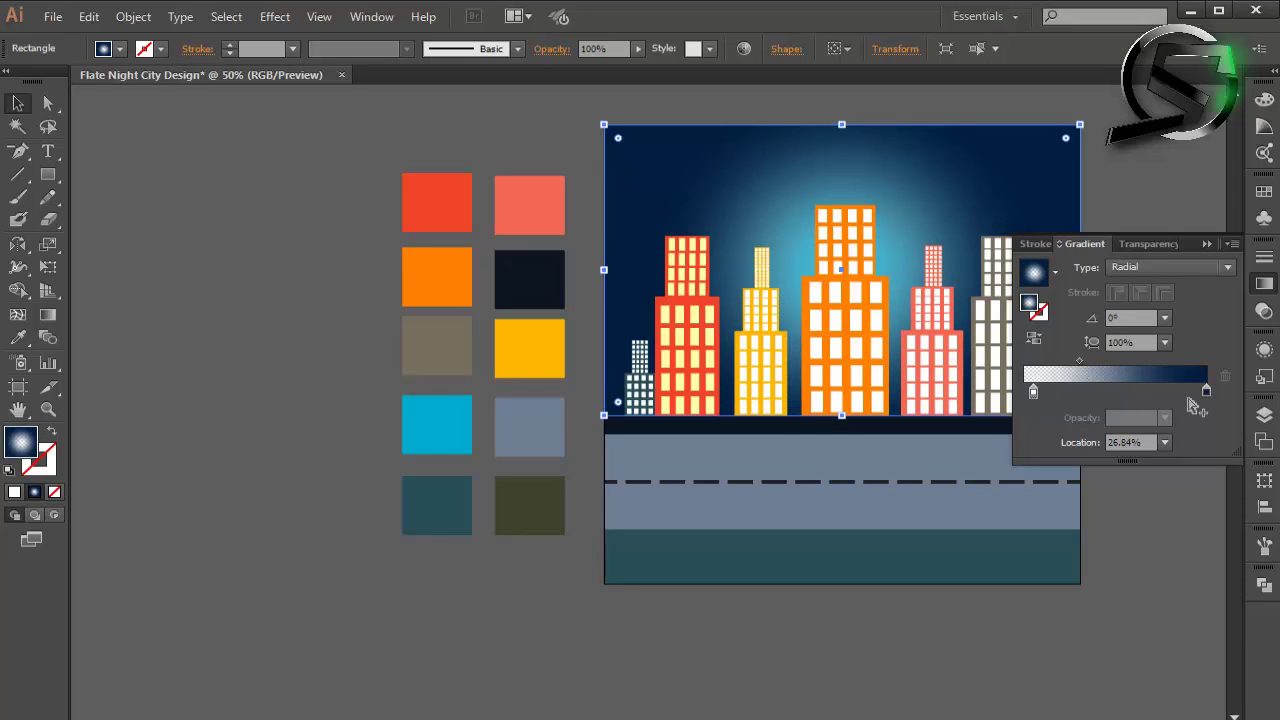
double_click(1206, 392)
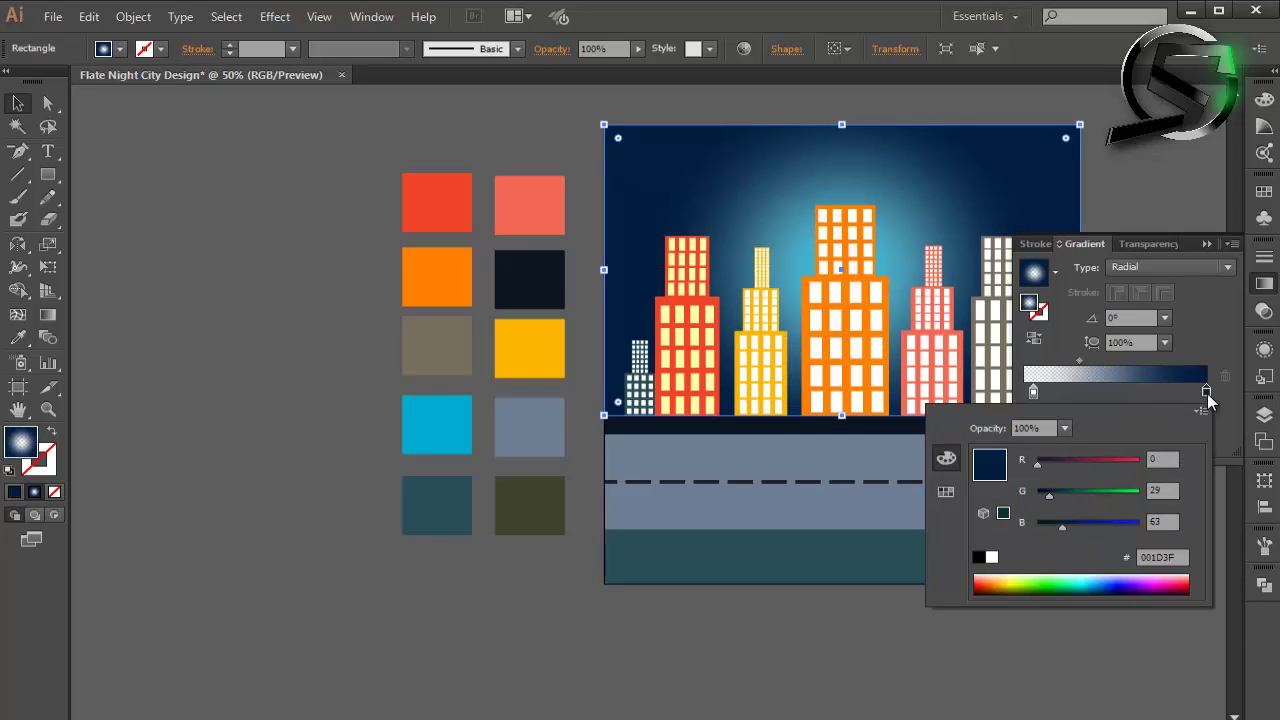
key(Escape)
click(1164, 418)
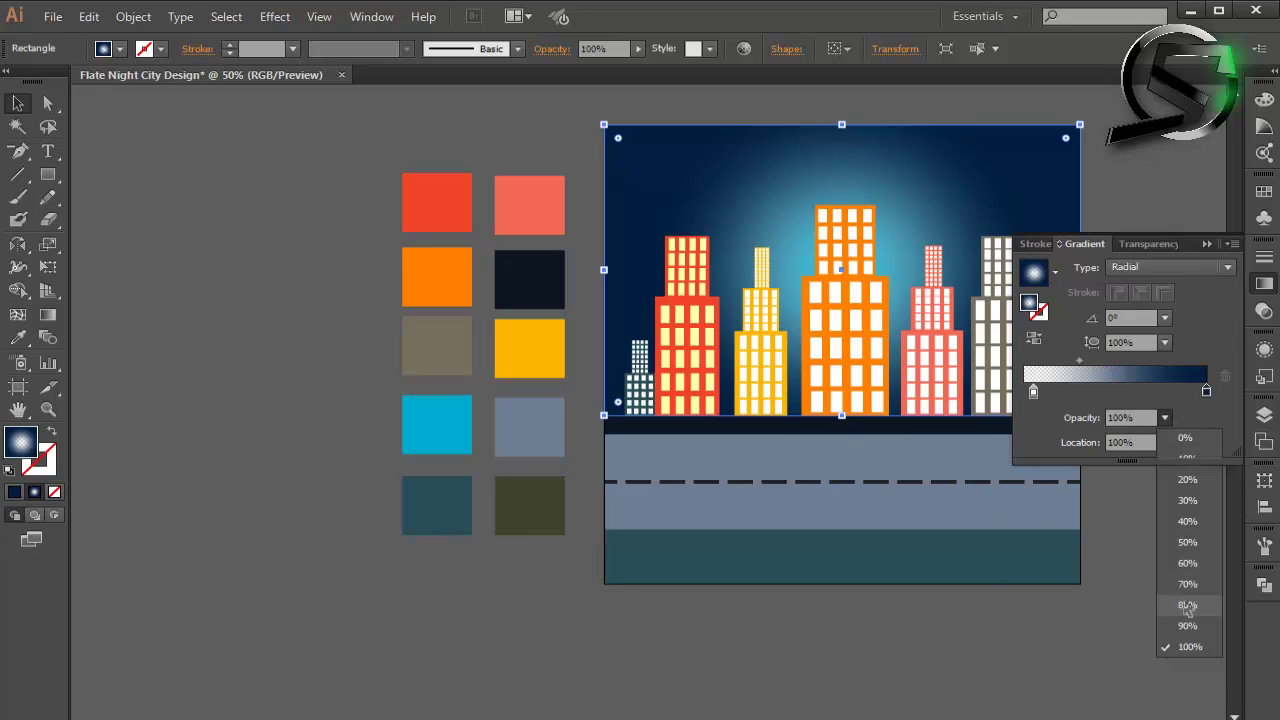
click(1187, 606)
click(1150, 195)
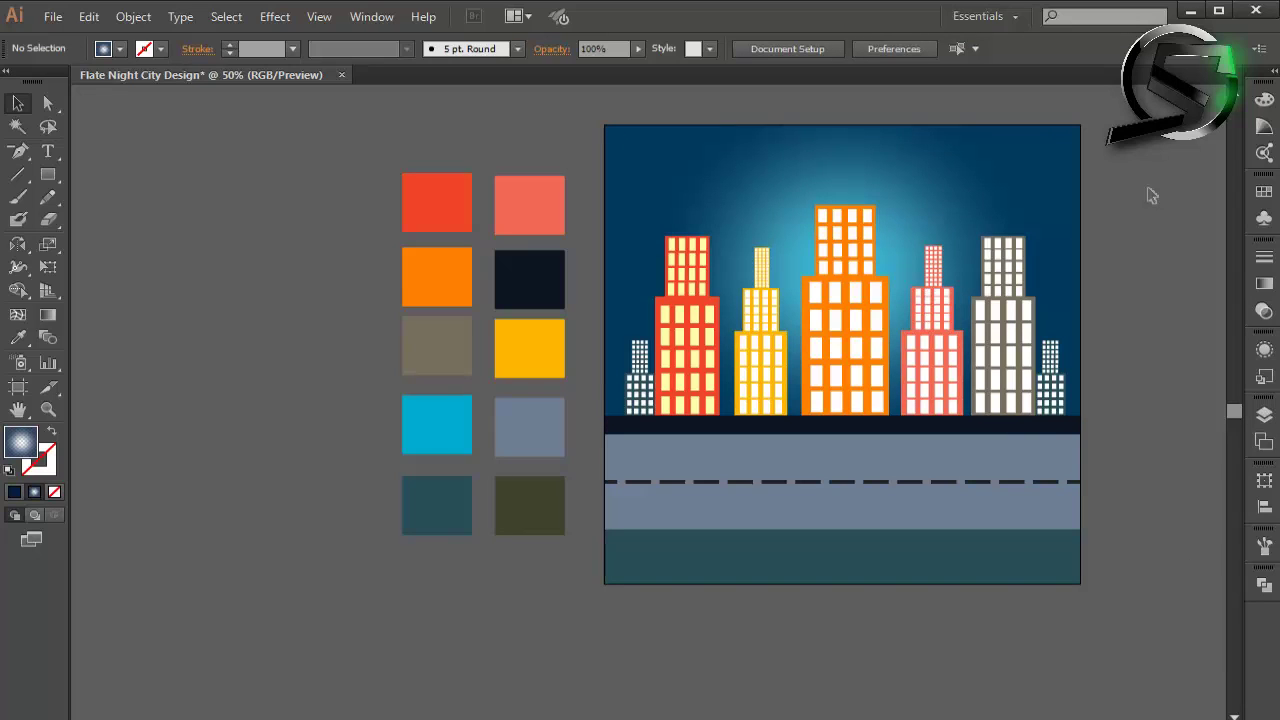
Step: Recolour the road with the dark navy sampled using the Eyedropper
click(940, 458)
click(18, 337)
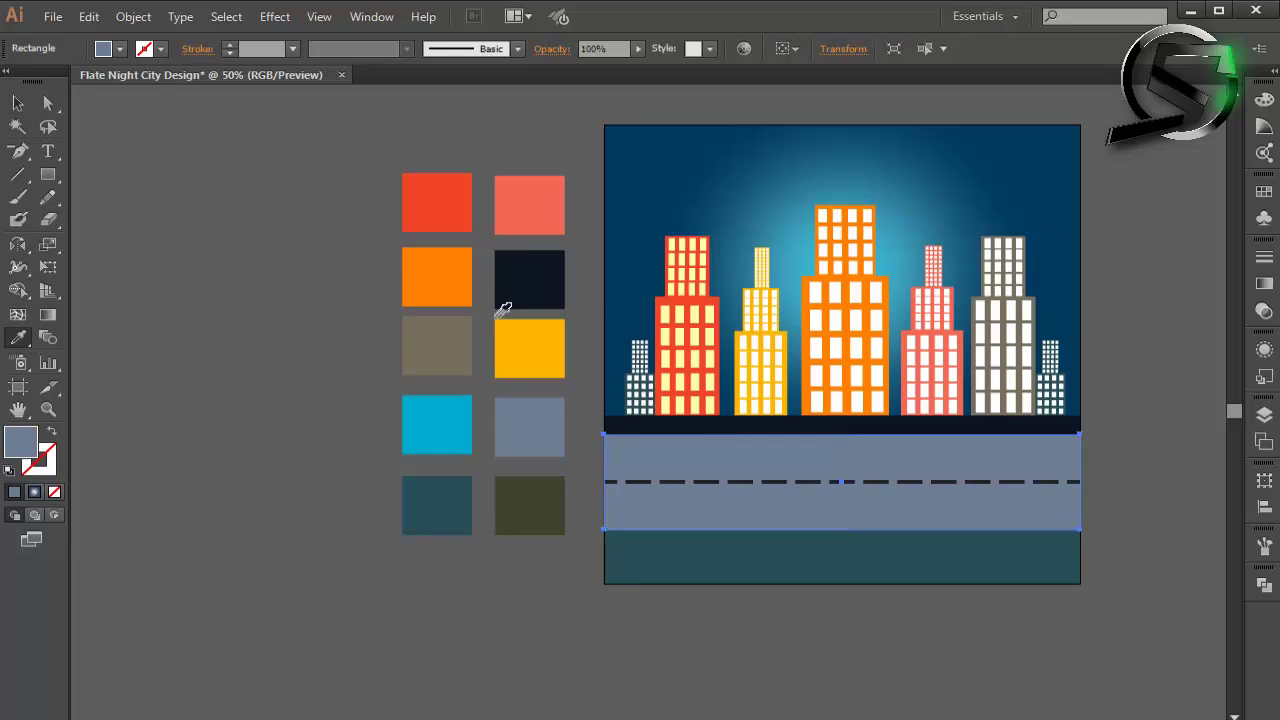
click(540, 275)
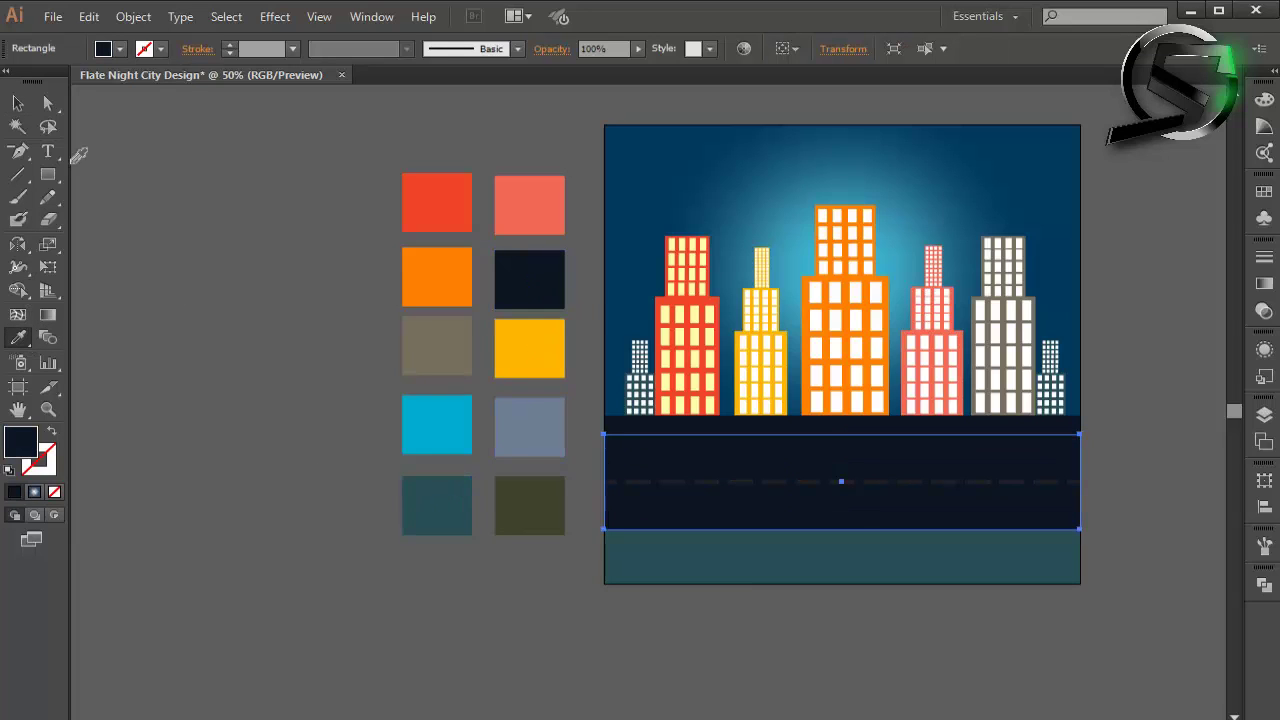
click(18, 103)
click(329, 343)
Step: Give the thin strip above the road the bottom band's teal colour
click(785, 437)
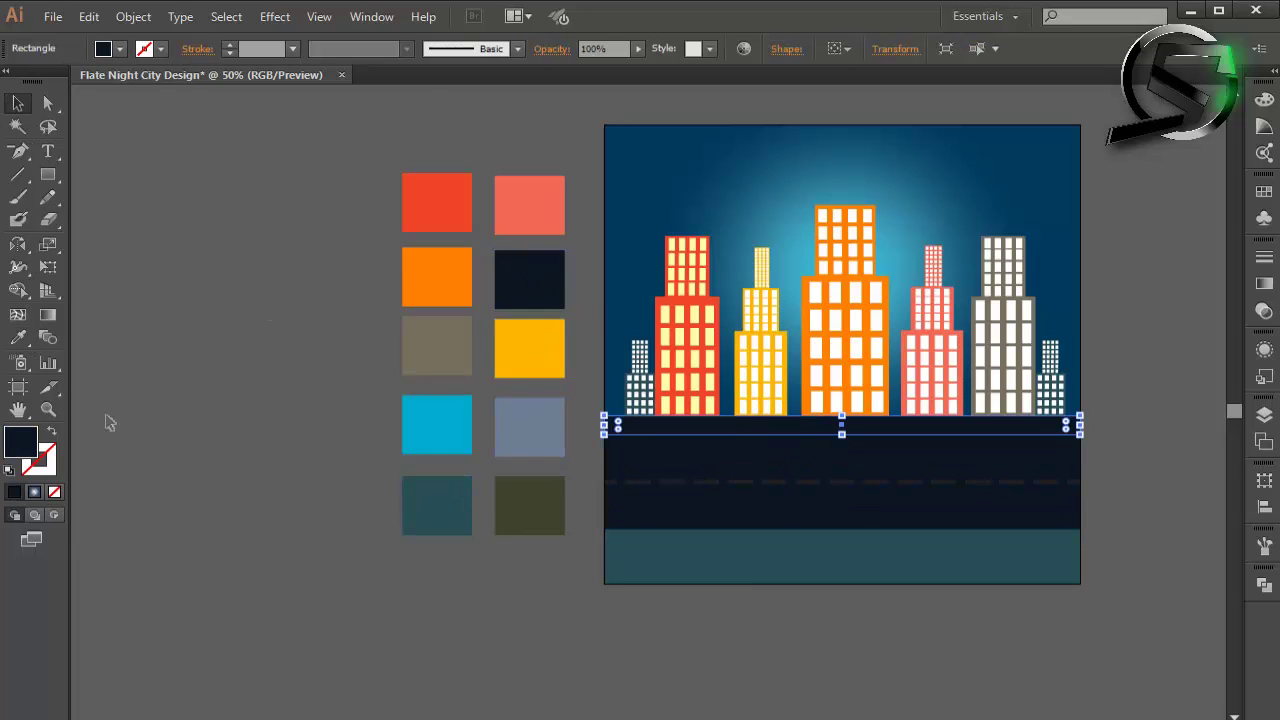
click(18, 337)
click(709, 557)
click(18, 103)
click(253, 427)
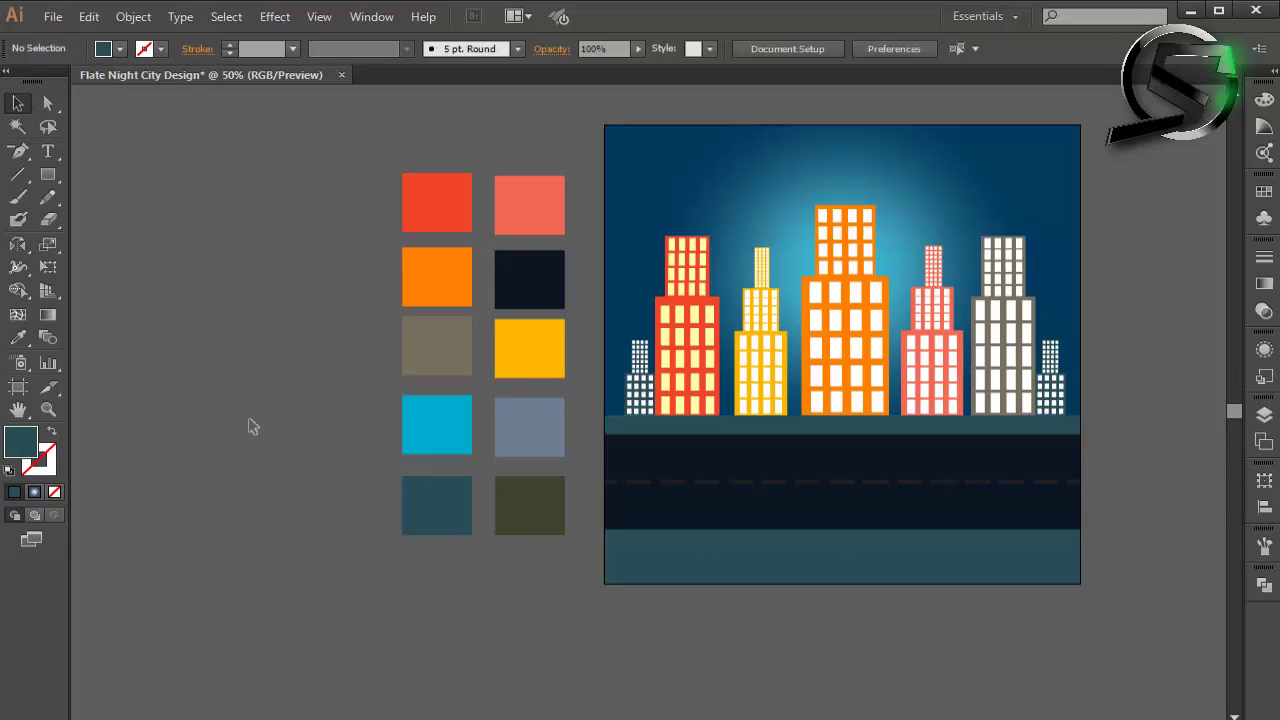
Step: Set the dashed centre line's stroke colour to white #FFFFFF
click(668, 483)
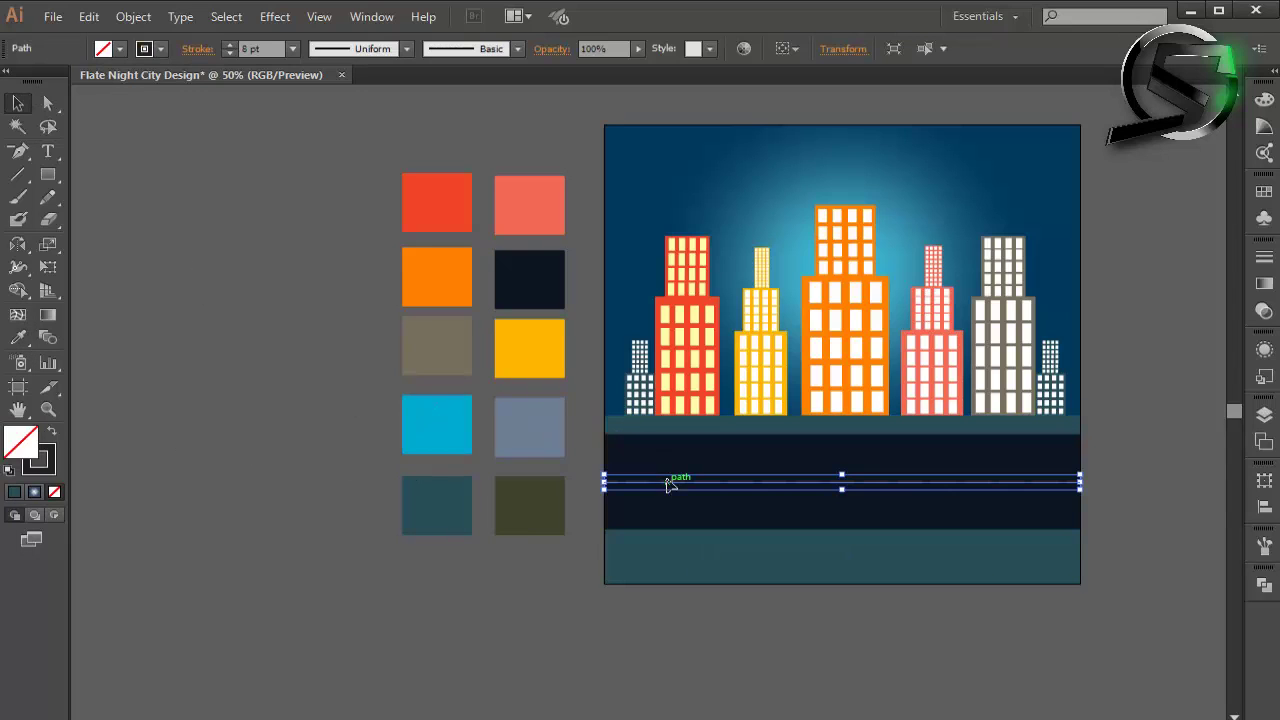
double_click(40, 460)
click(763, 289)
click(743, 280)
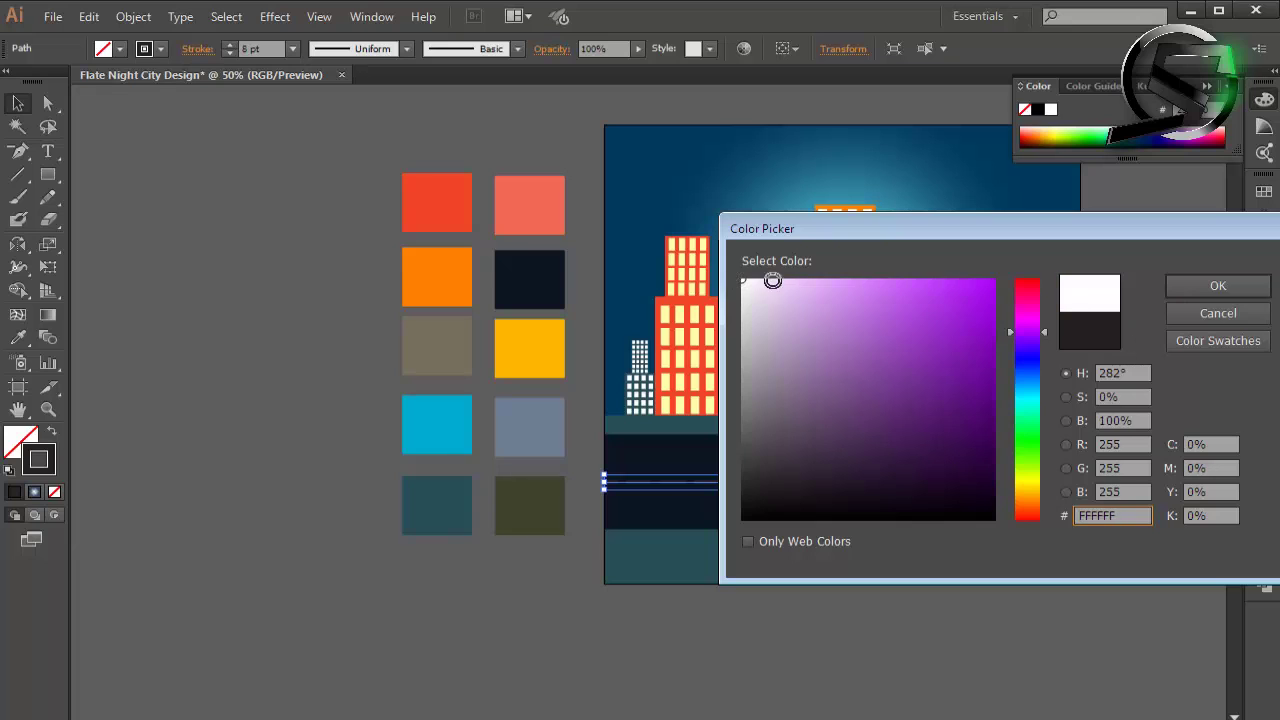
click(1217, 286)
click(1157, 354)
scroll(1160, 355, down, 2)
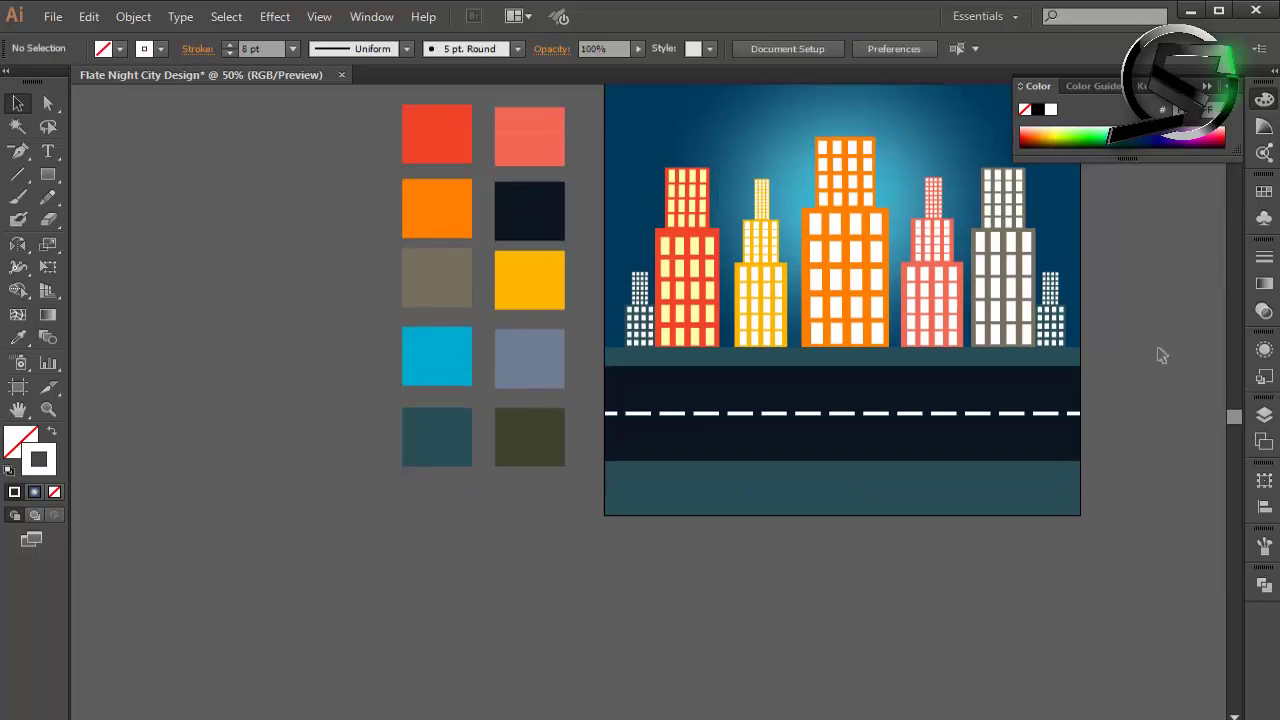
scroll(1160, 355, up, 1)
scroll(1160, 355, up, 3)
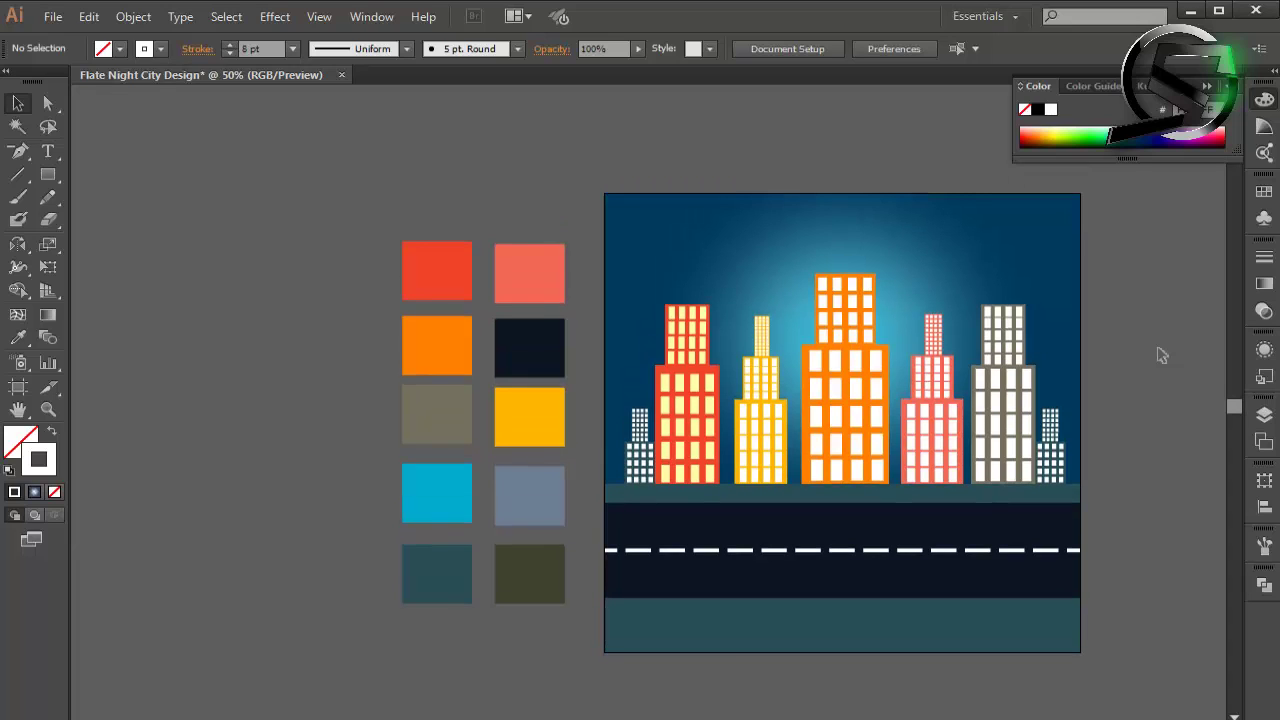
drag(48, 174, 110, 217)
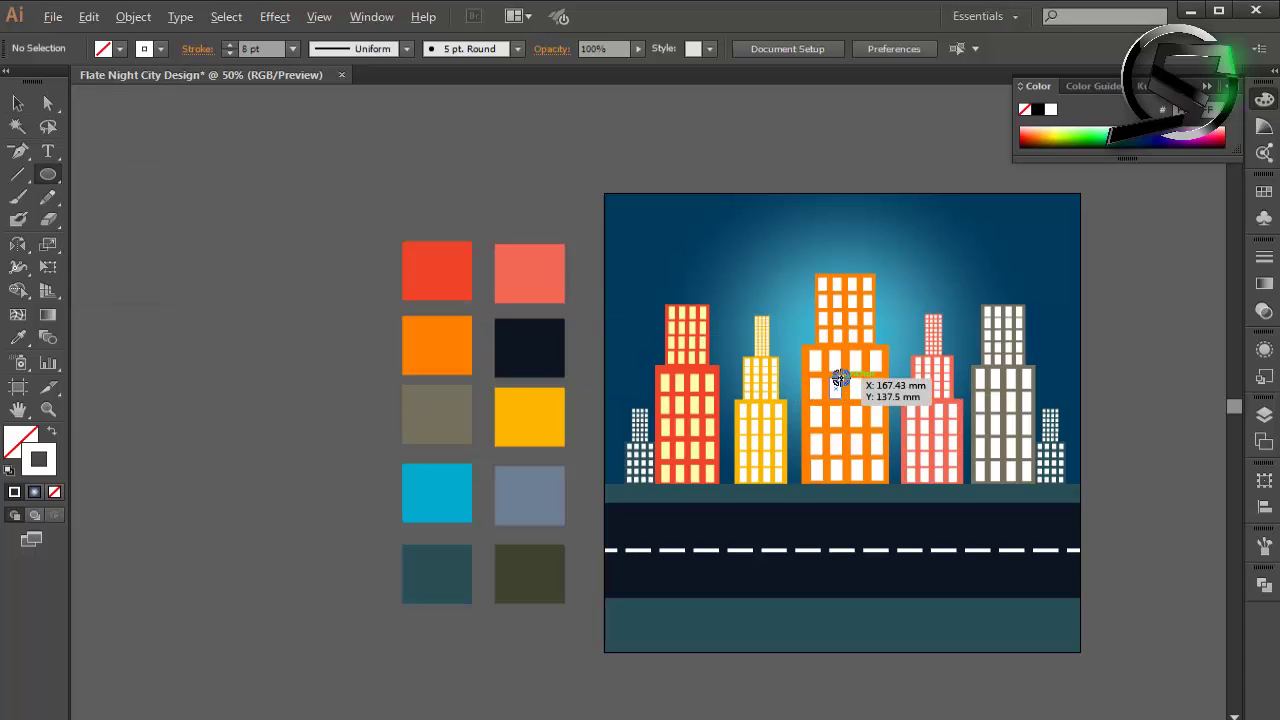
key(v)
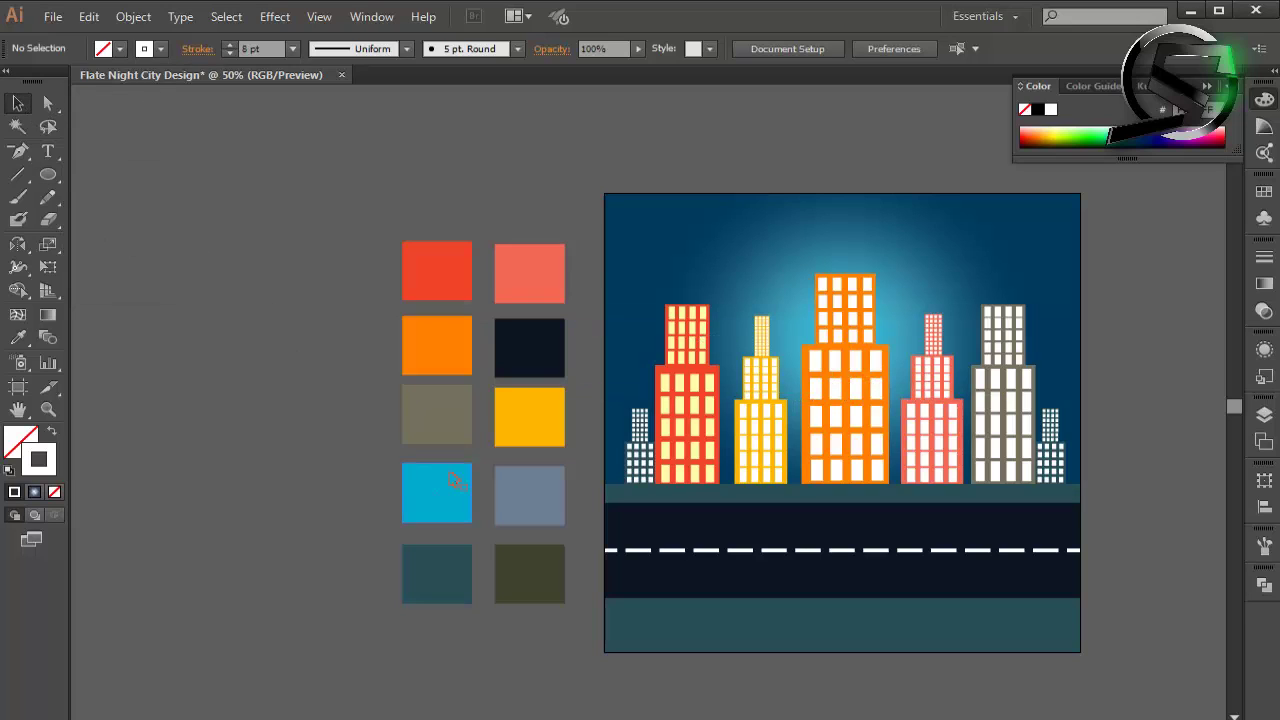
Step: With the Pen tool, trace the outline over the small left building and red tower to the ground
click(18, 150)
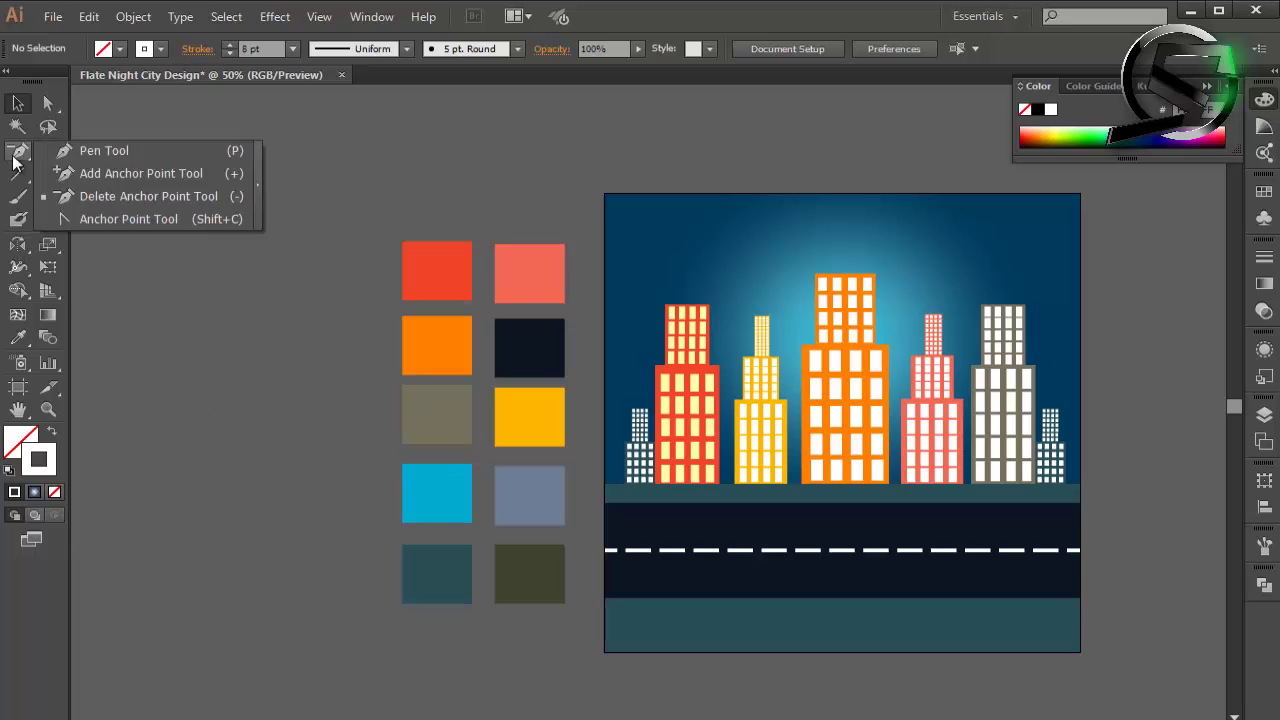
drag(616, 484, 630, 440)
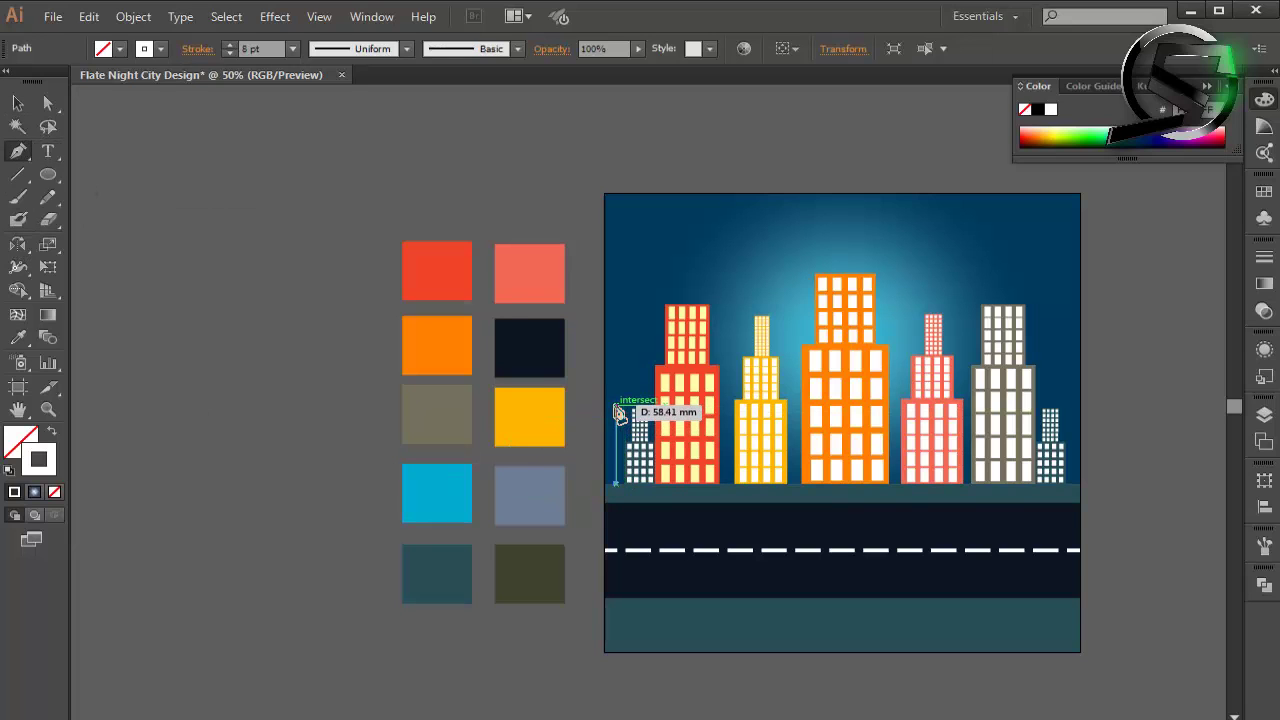
click(616, 404)
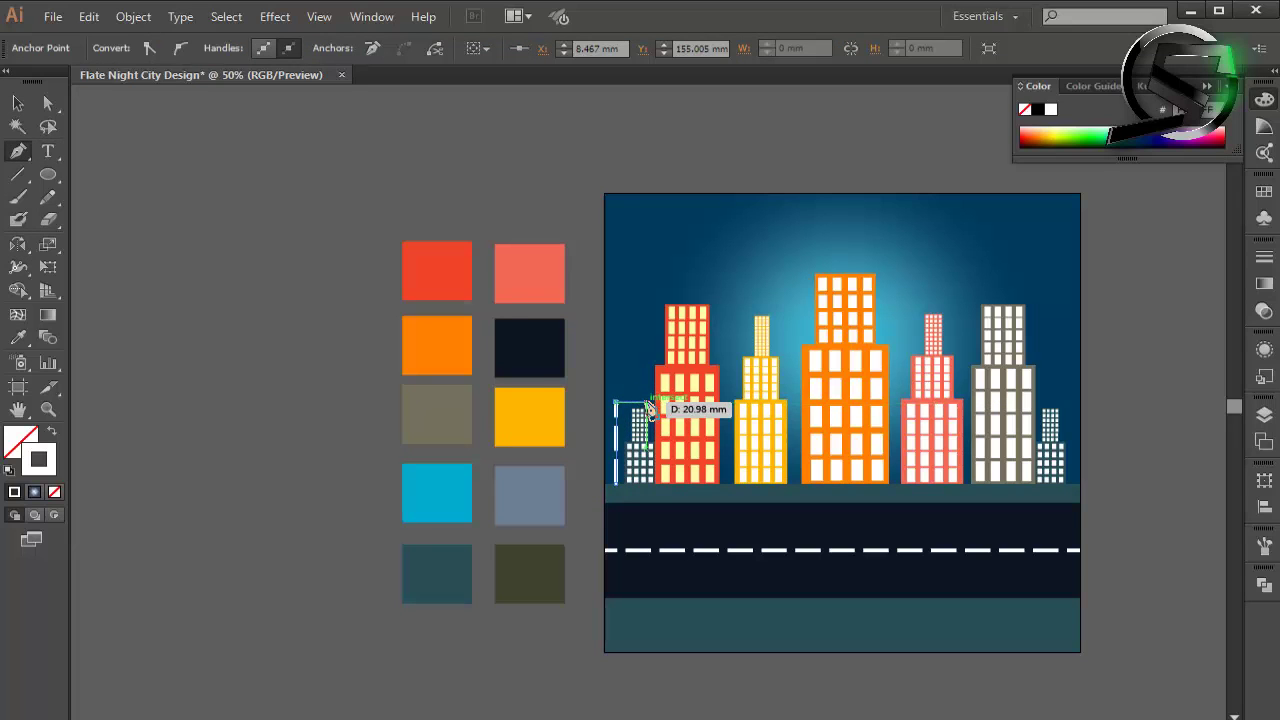
click(645, 404)
click(645, 349)
click(659, 349)
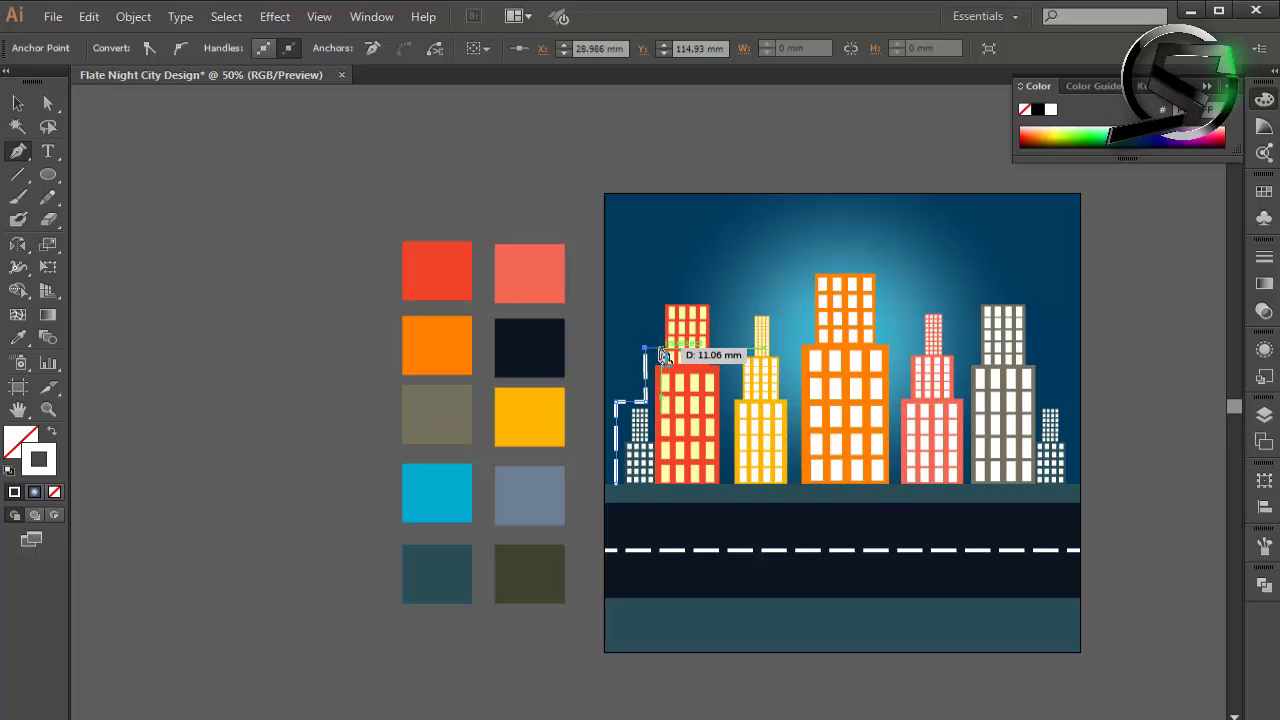
click(660, 291)
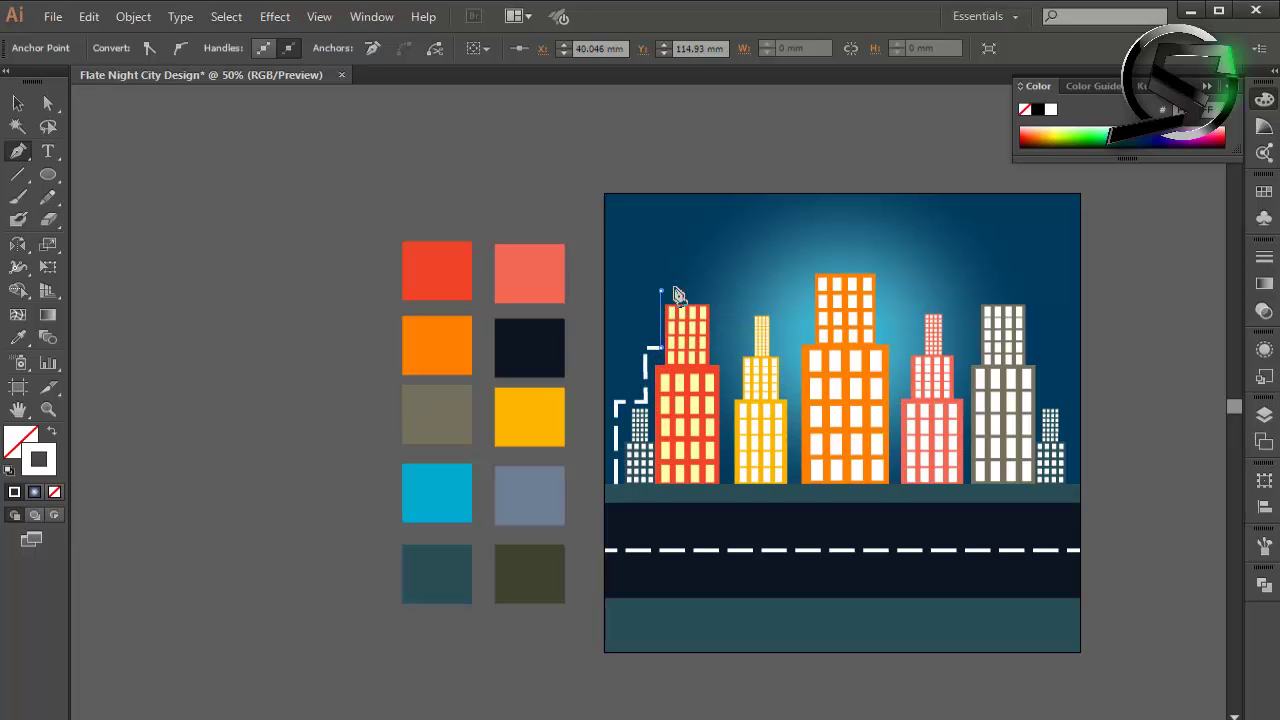
click(726, 292)
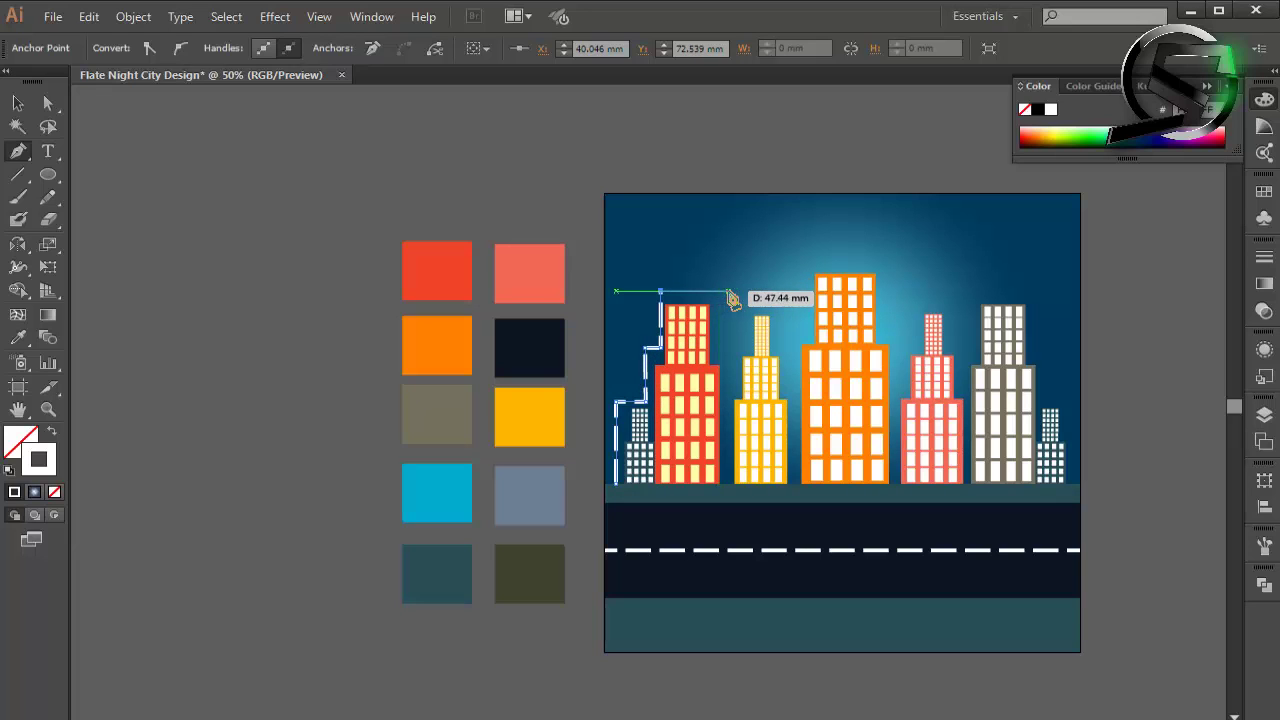
click(728, 484)
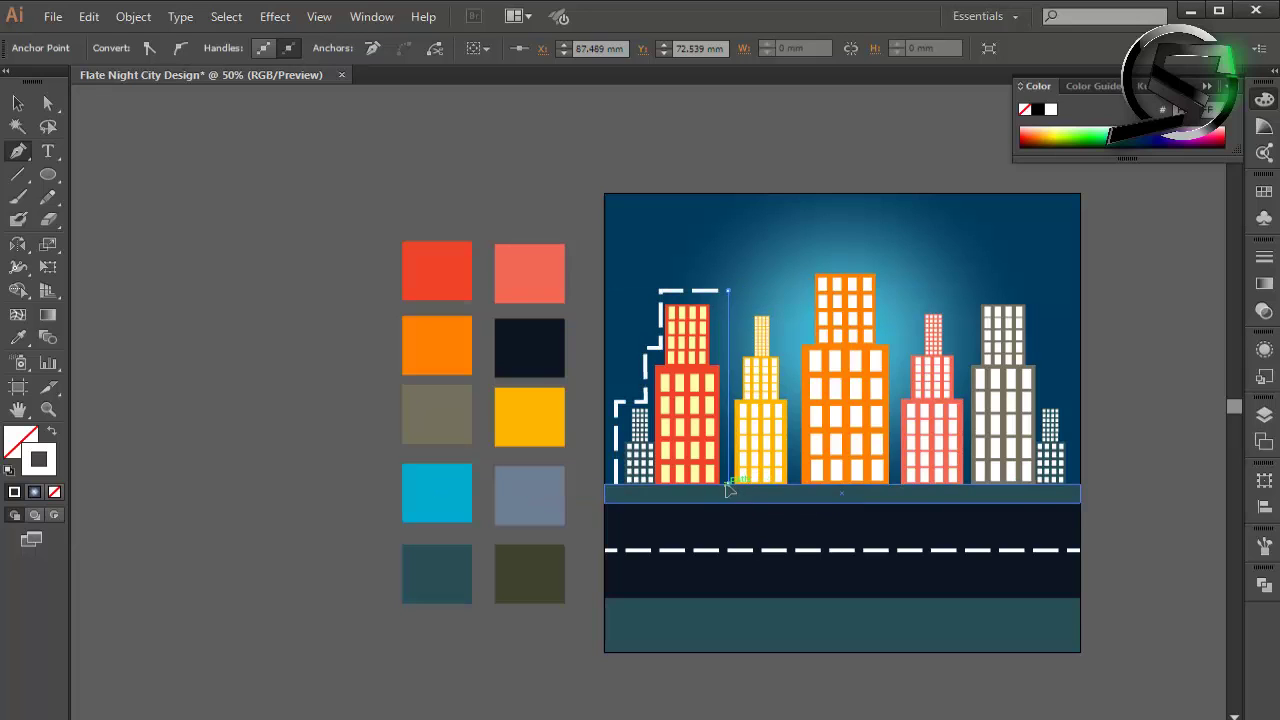
click(755, 483)
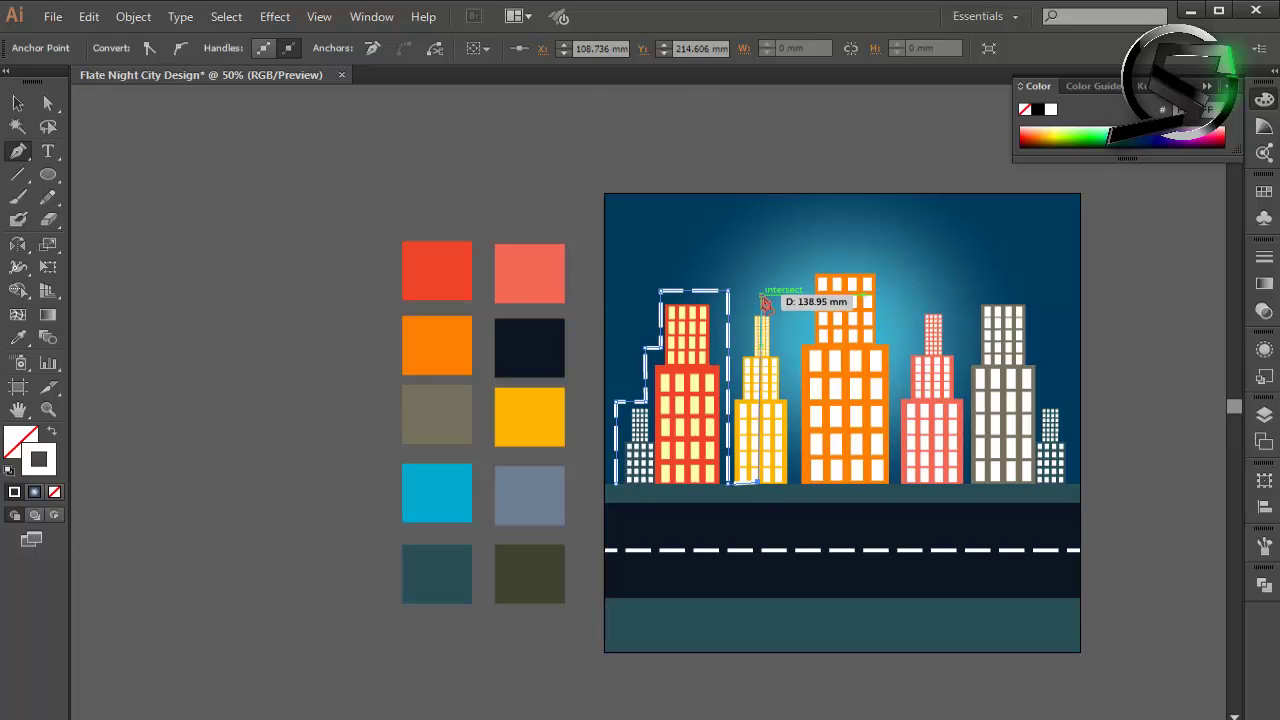
Step: Continue the outline over the yellow tower, orange building and pink tower to the ground
click(761, 295)
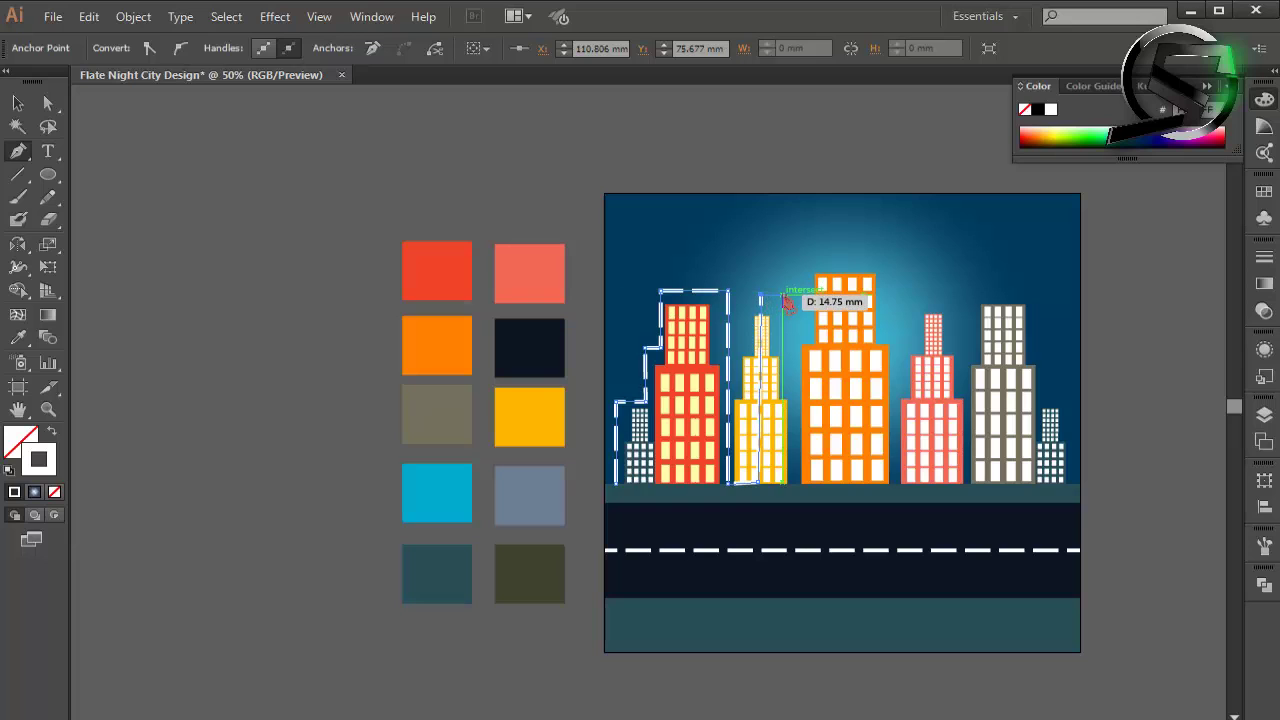
click(783, 296)
click(783, 336)
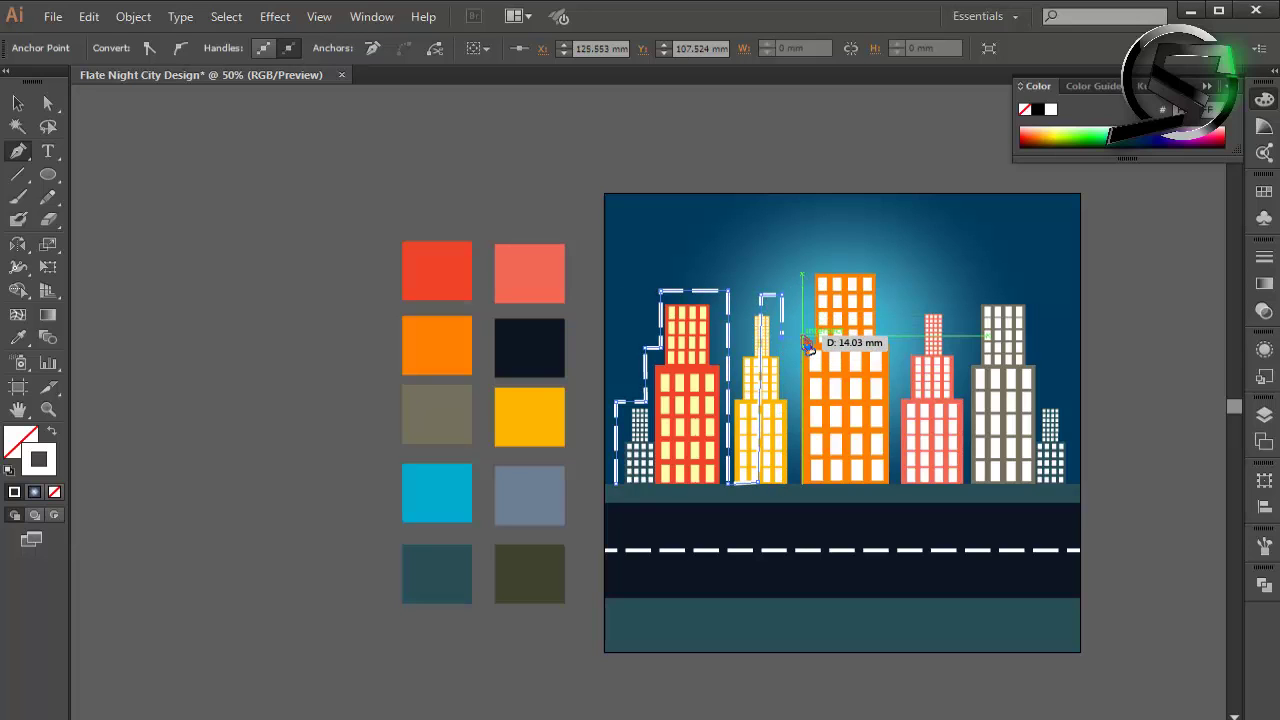
click(800, 337)
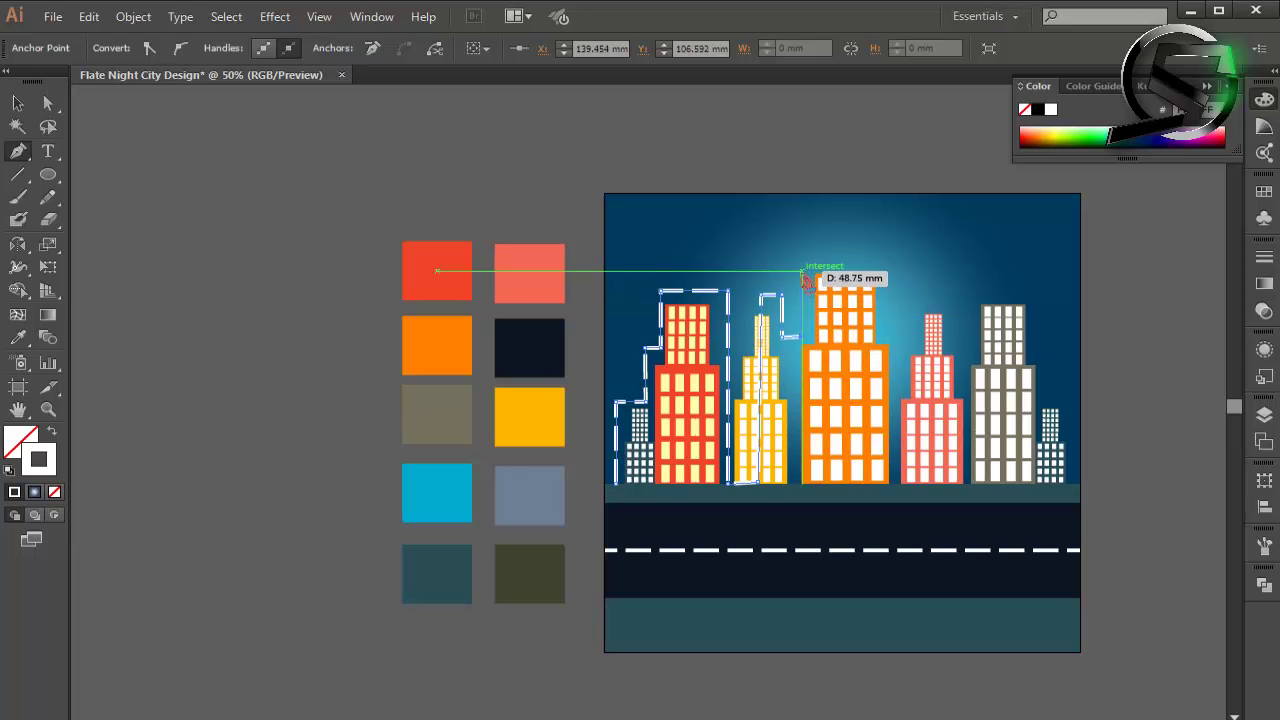
click(805, 278)
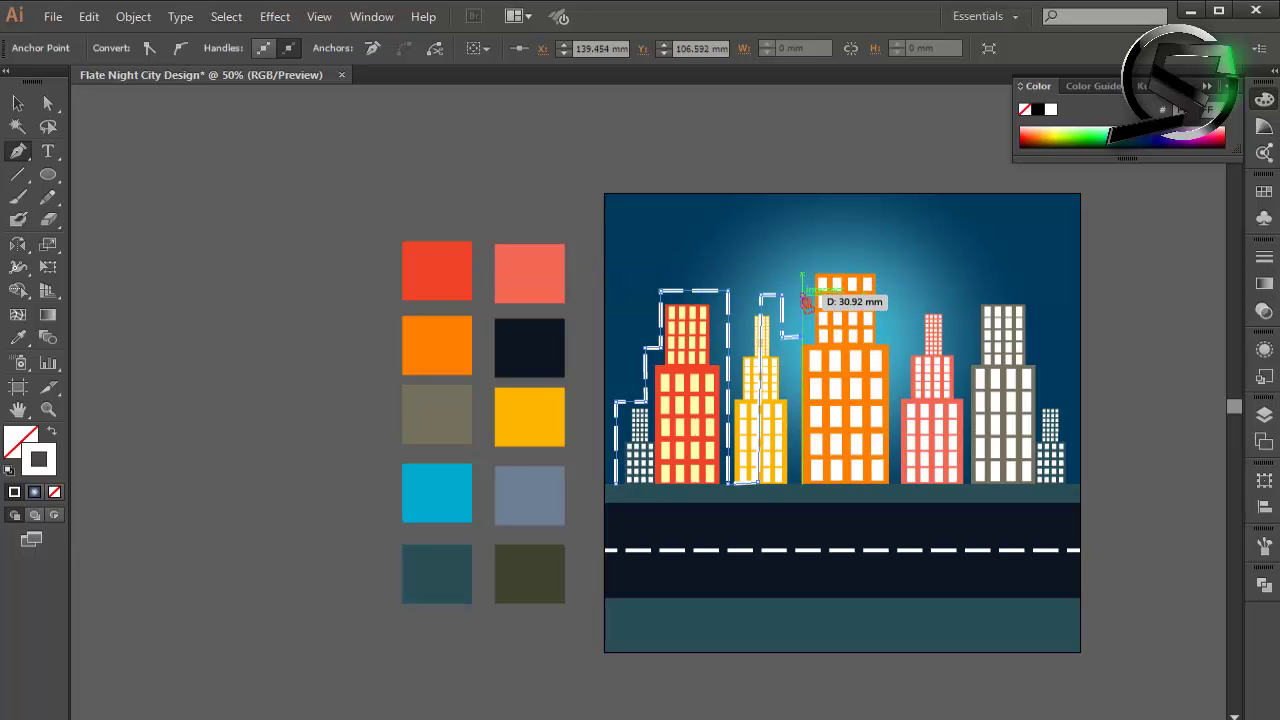
click(890, 297)
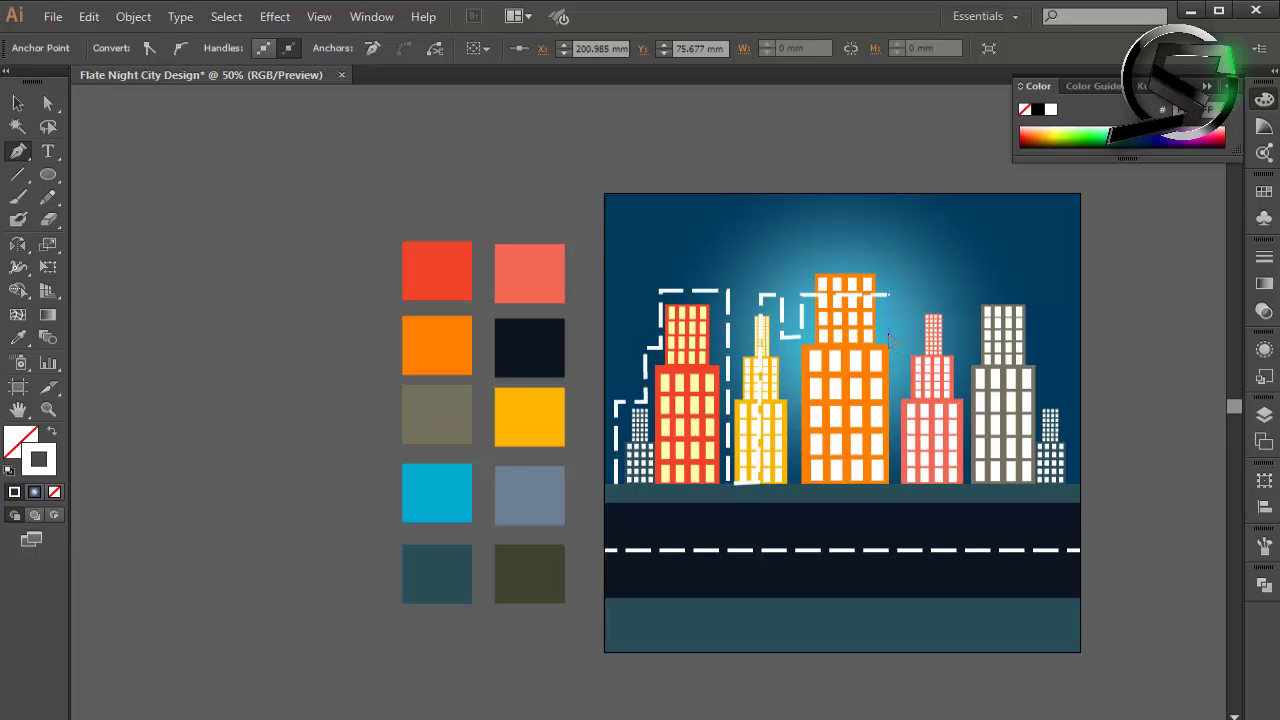
click(890, 340)
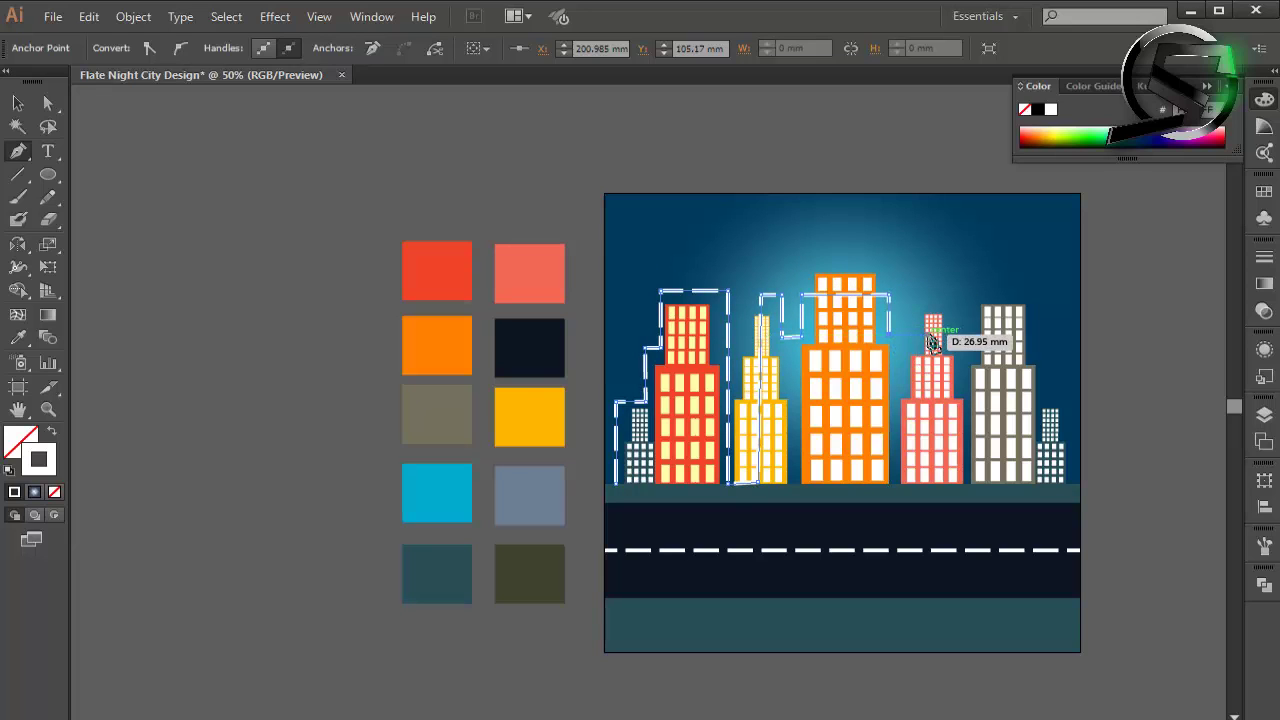
click(931, 334)
click(935, 483)
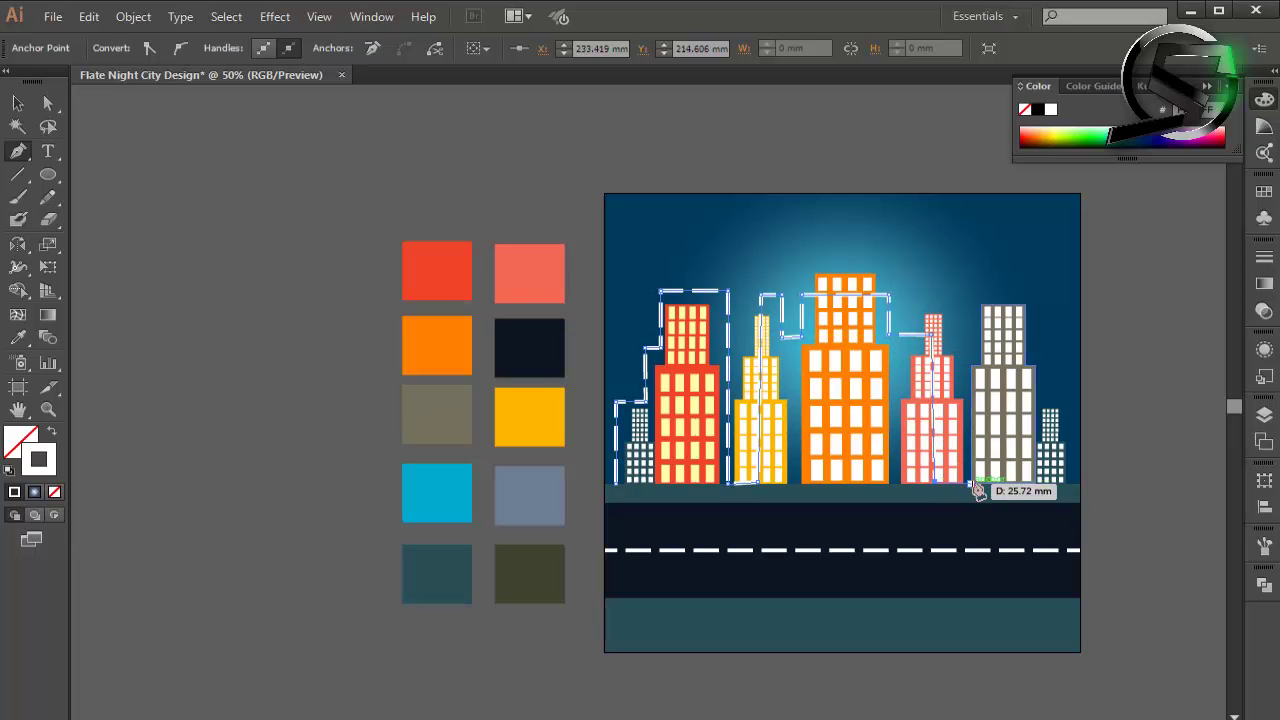
click(966, 485)
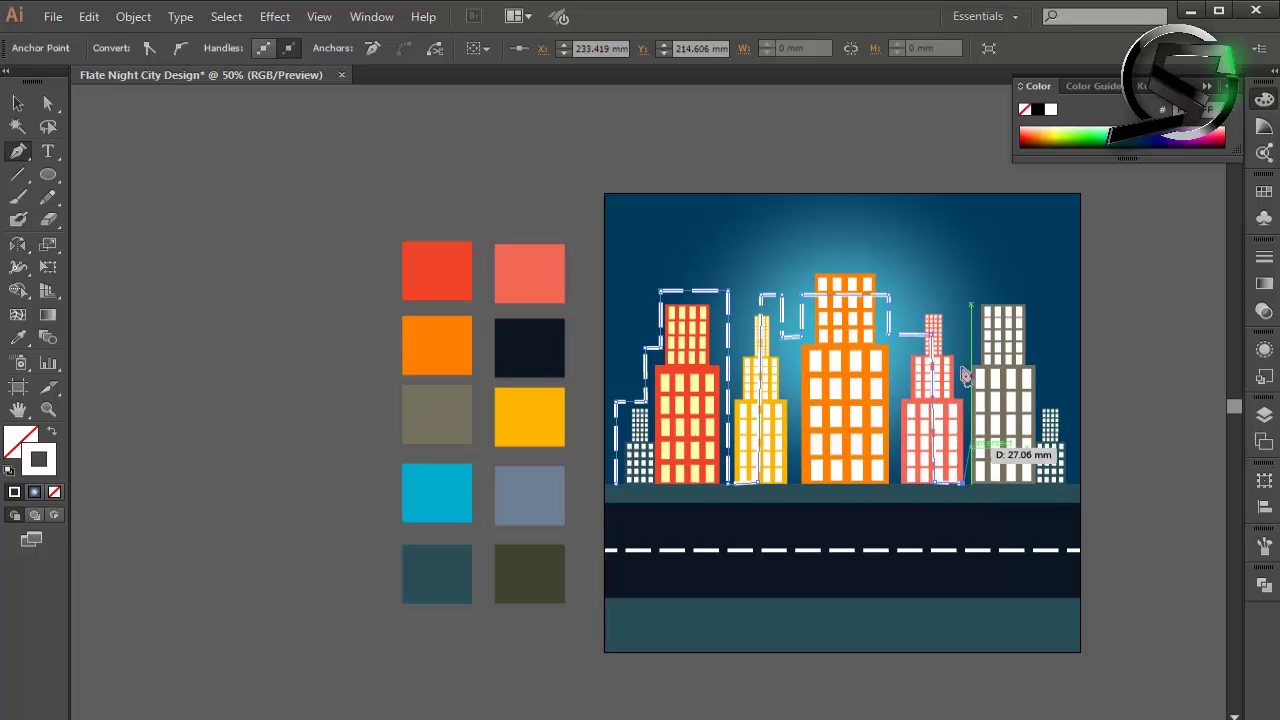
Step: Trace the grey building and right edge back to the start, closing the path with white fill
click(966, 333)
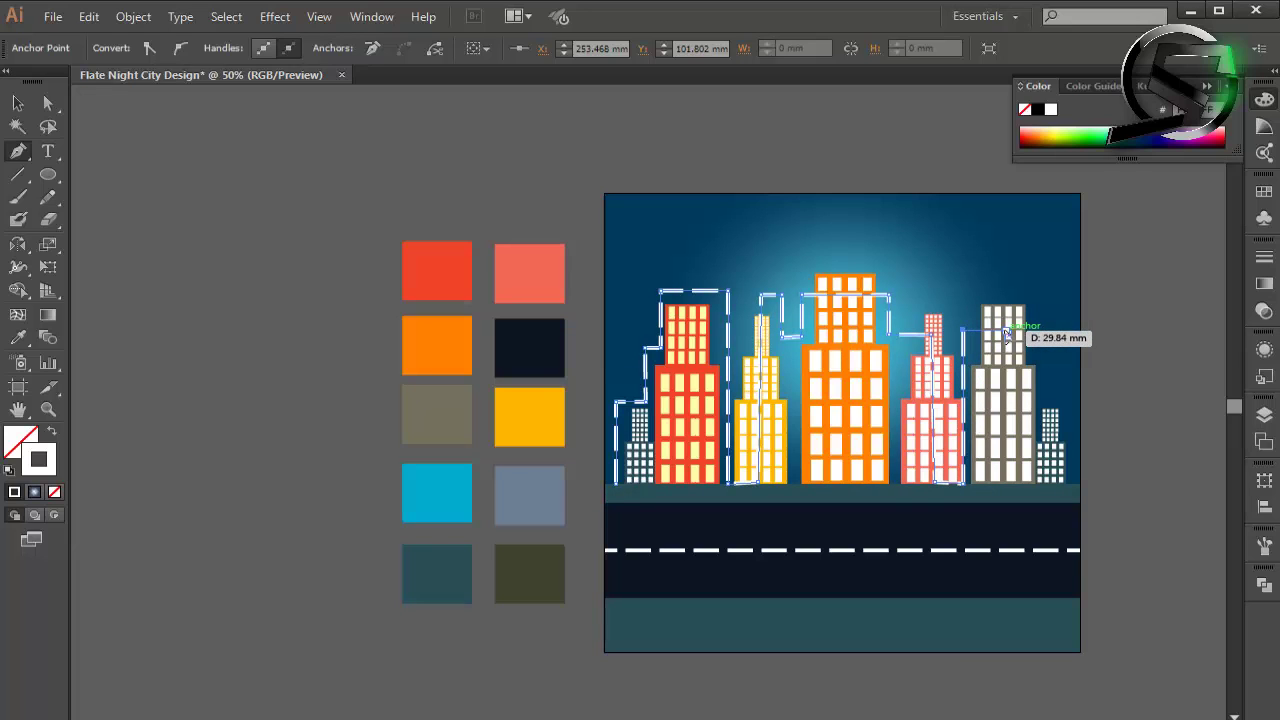
click(1006, 334)
click(1005, 286)
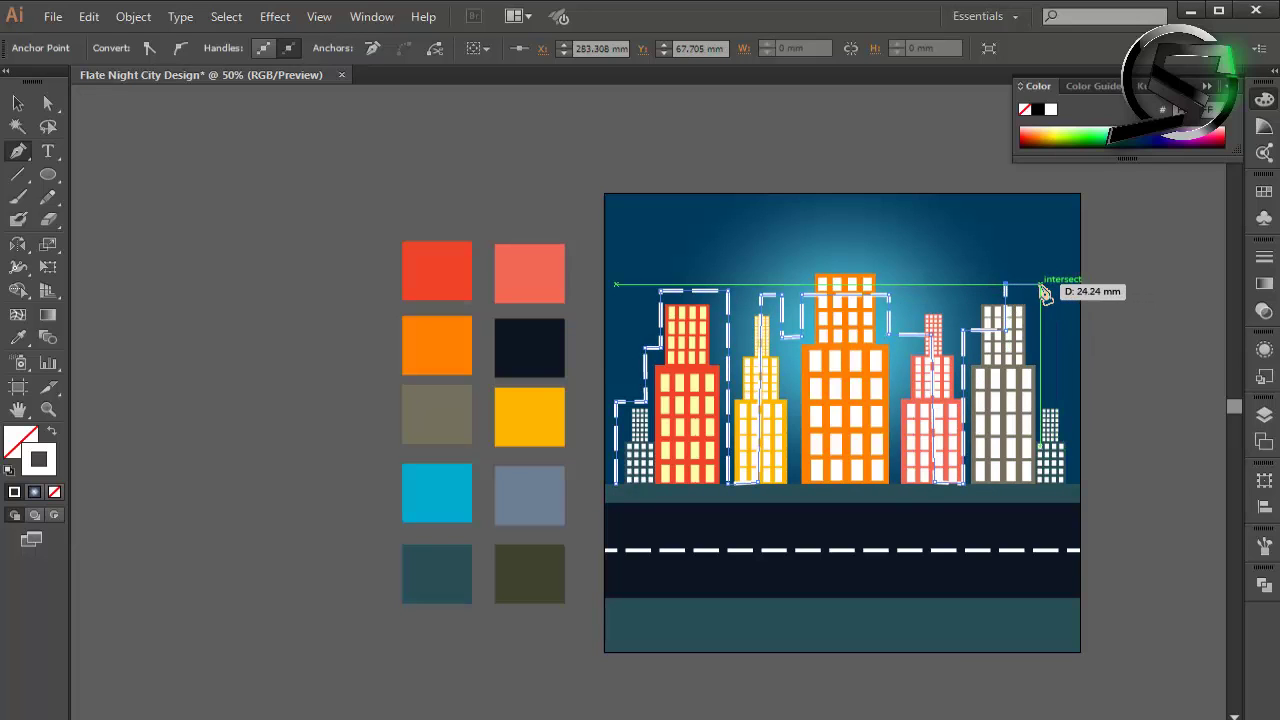
click(1046, 286)
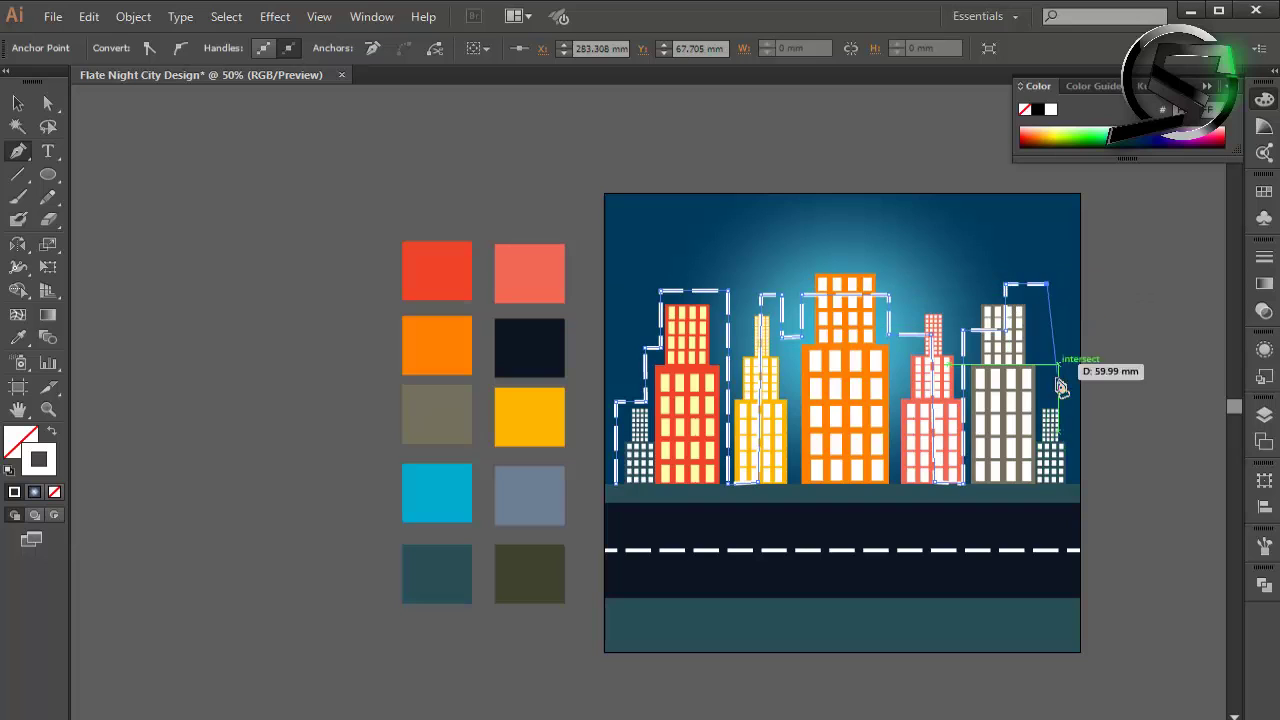
click(1049, 482)
click(1067, 483)
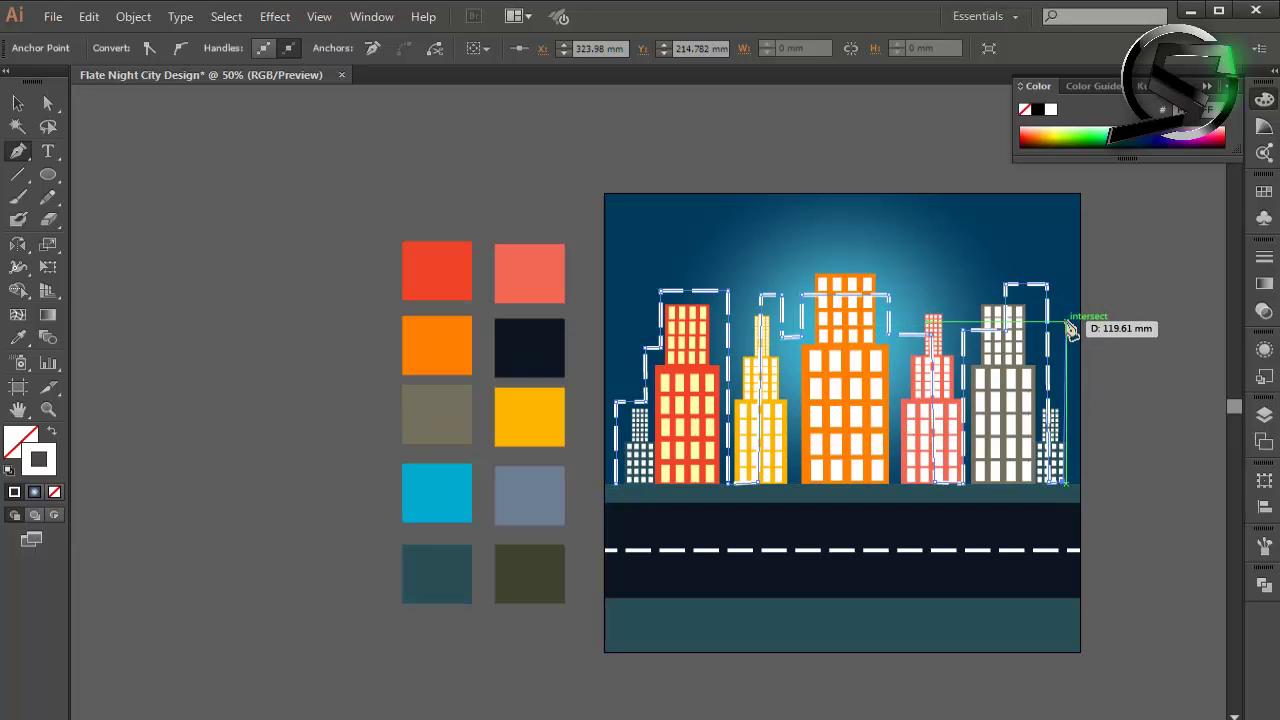
click(1068, 326)
click(1075, 323)
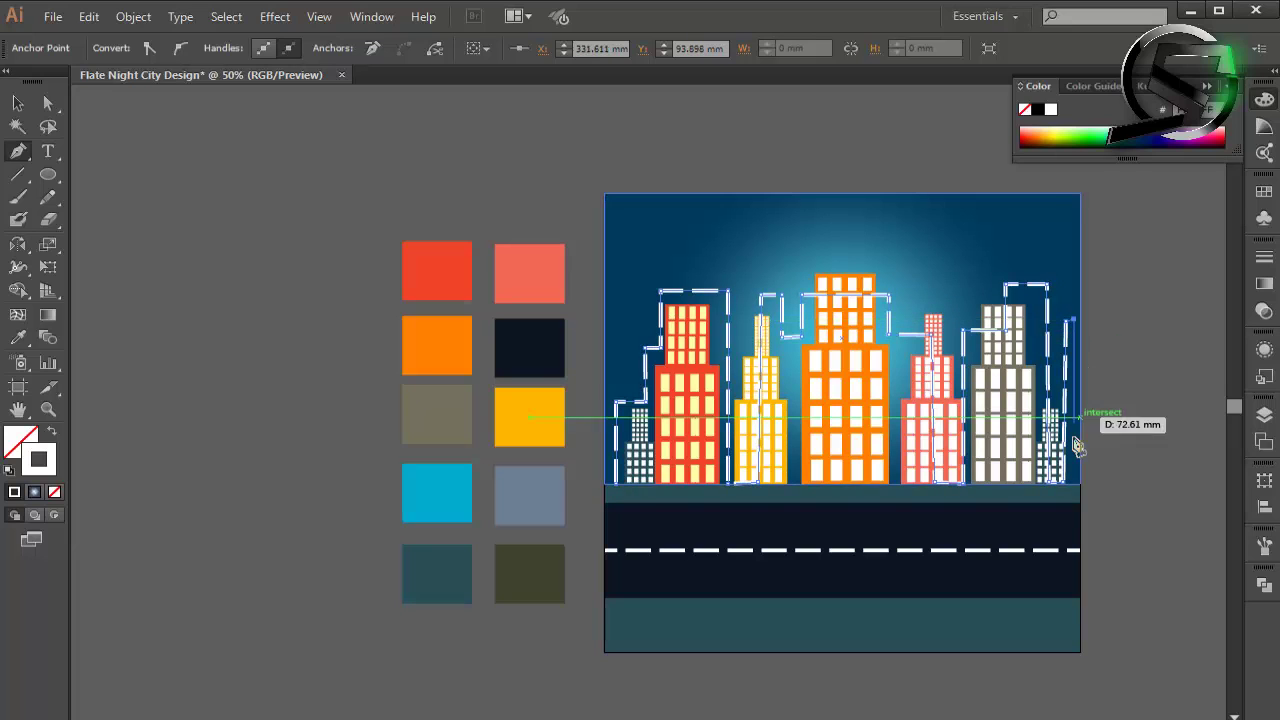
click(1075, 485)
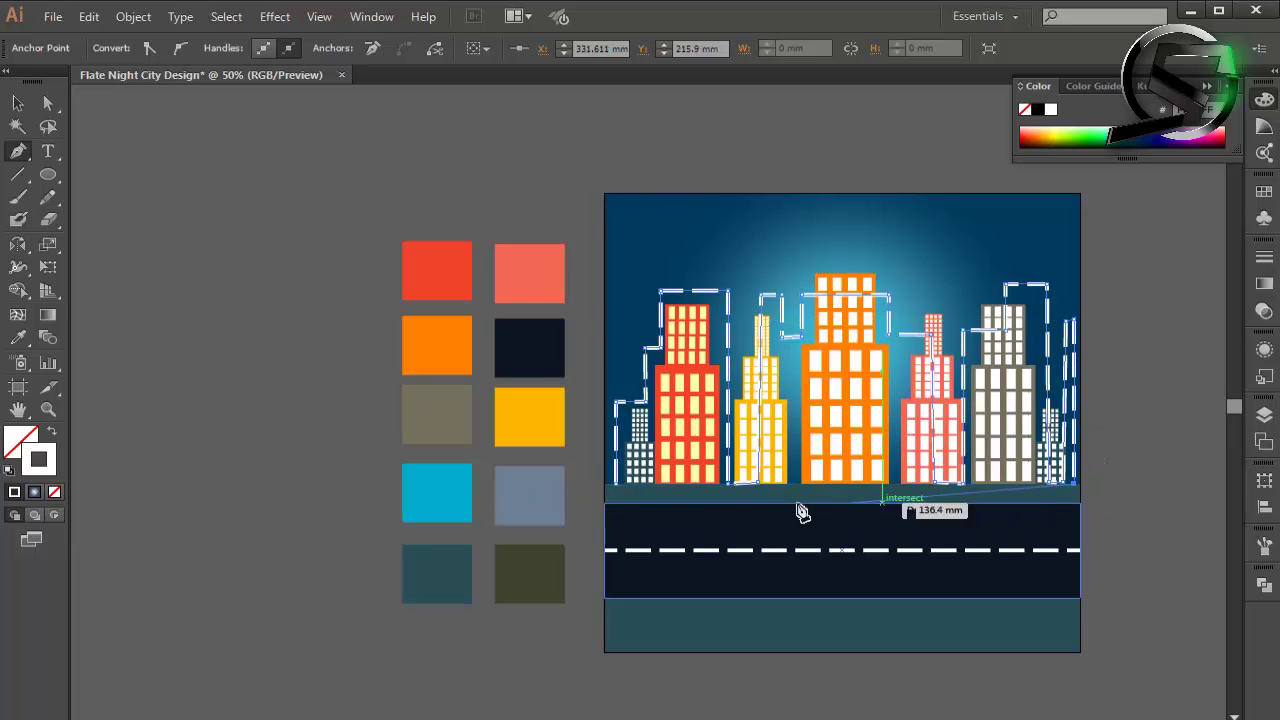
click(610, 484)
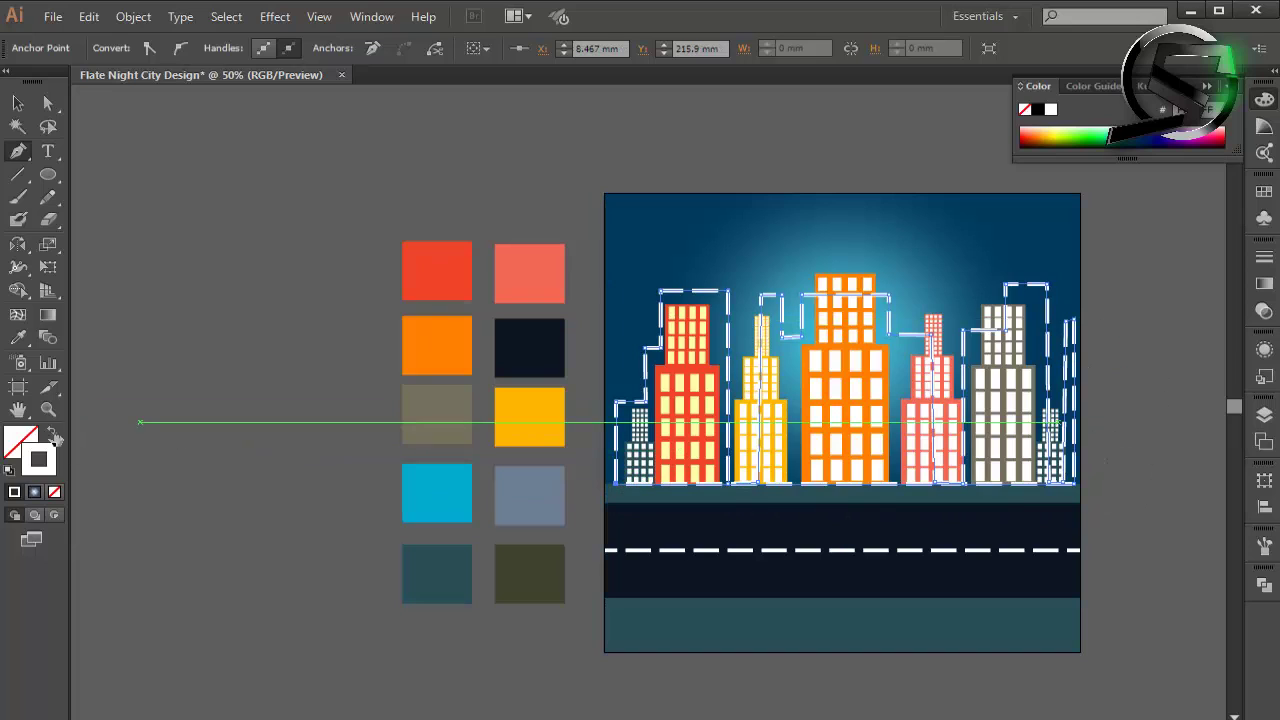
click(51, 431)
click(17, 103)
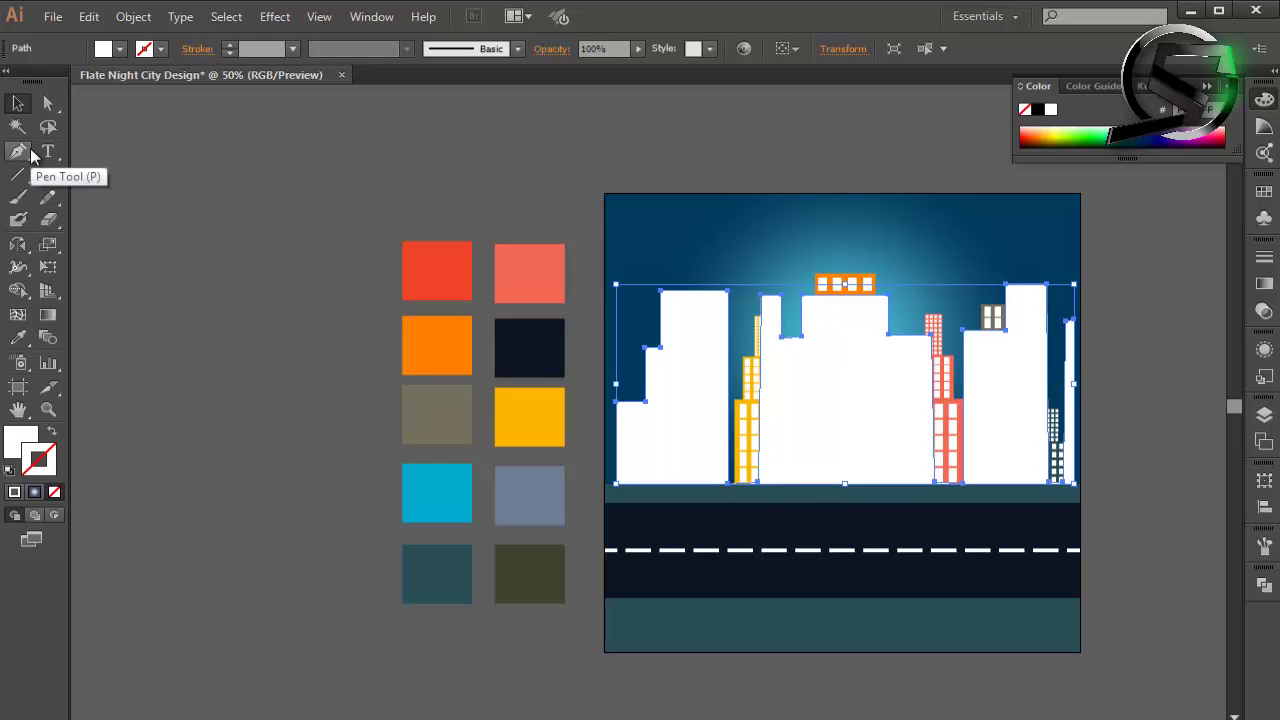
Step: Eyedrop the dark swatch onto the silhouette and lower its opacity to about 22%
click(18, 338)
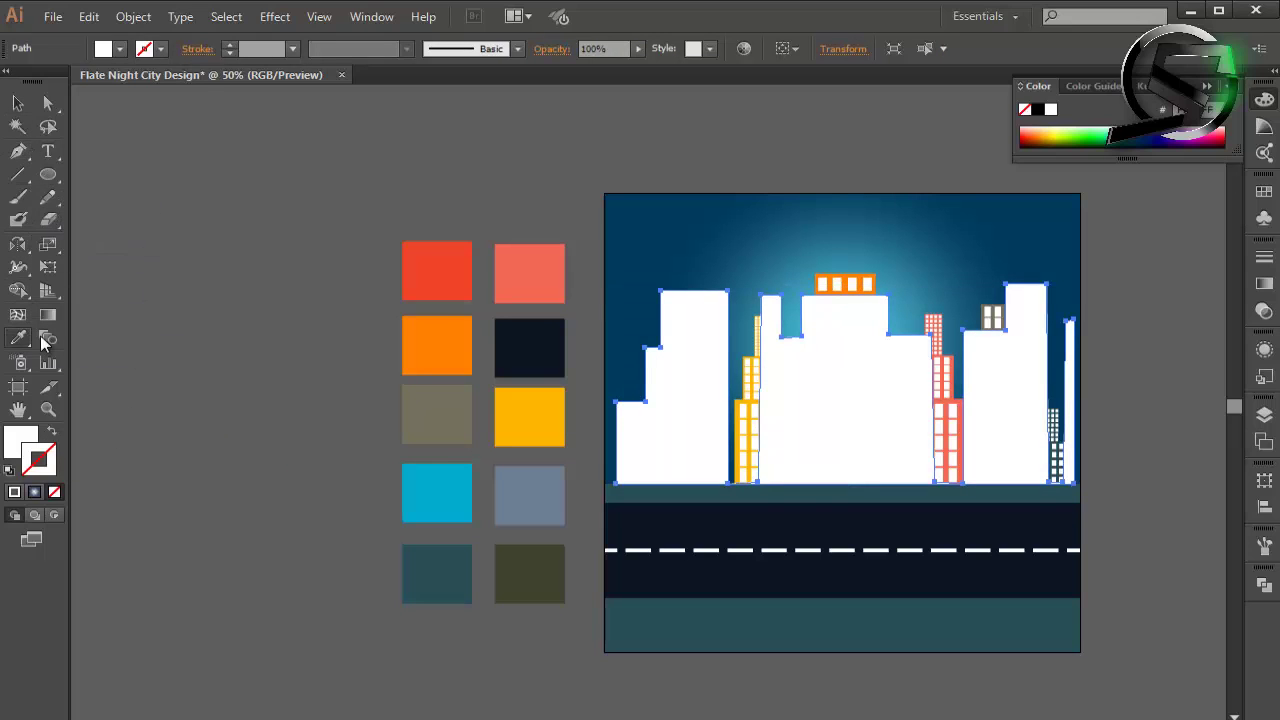
click(541, 348)
click(420, 582)
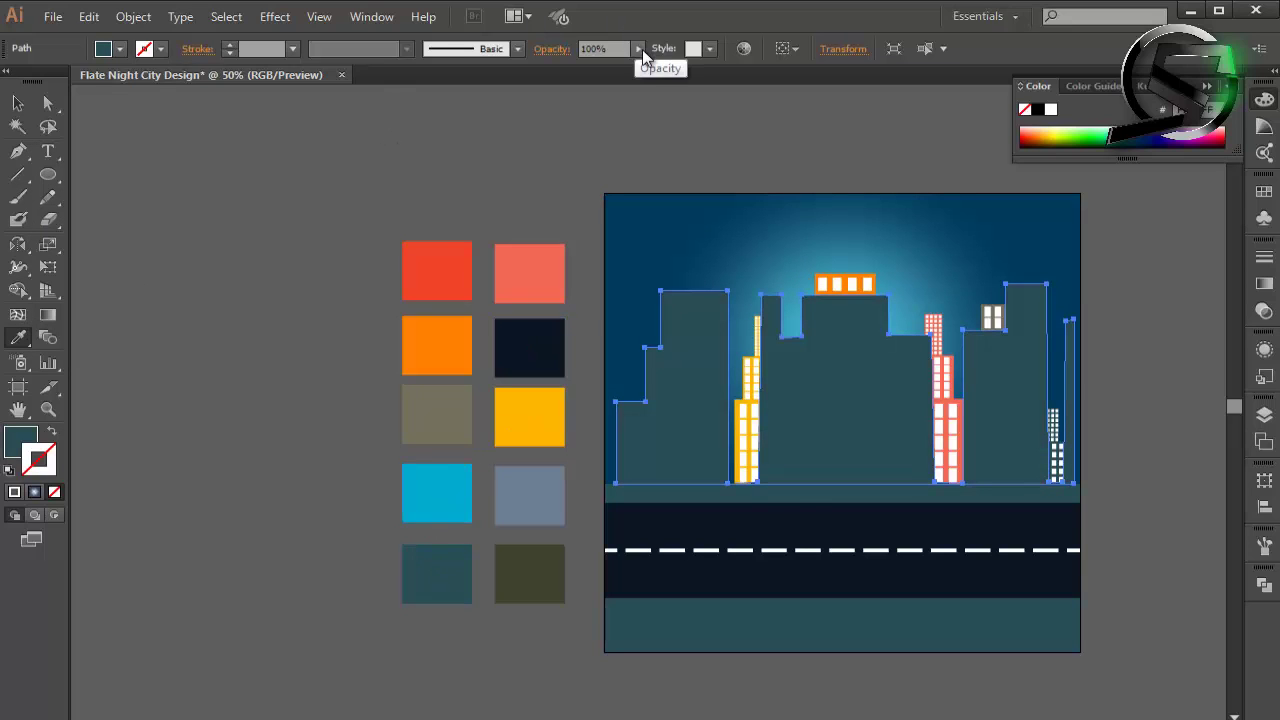
click(642, 49)
click(586, 66)
drag(588, 63, 581, 66)
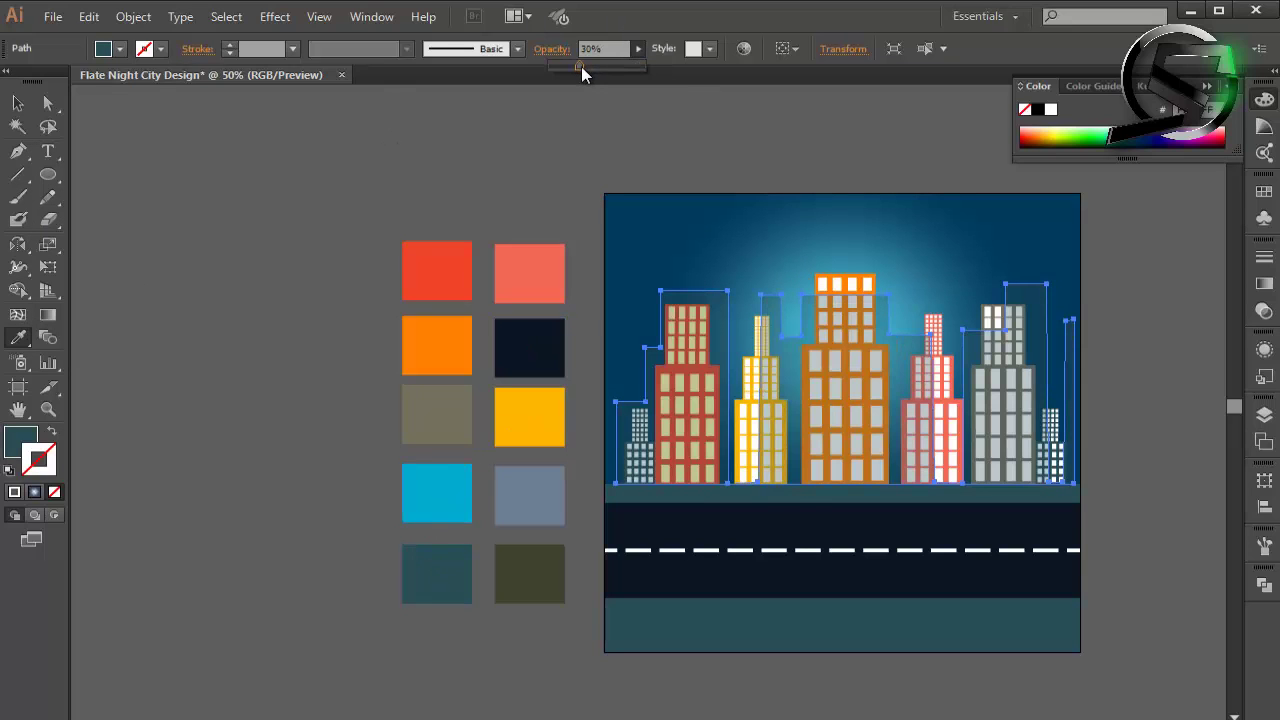
click(5, 110)
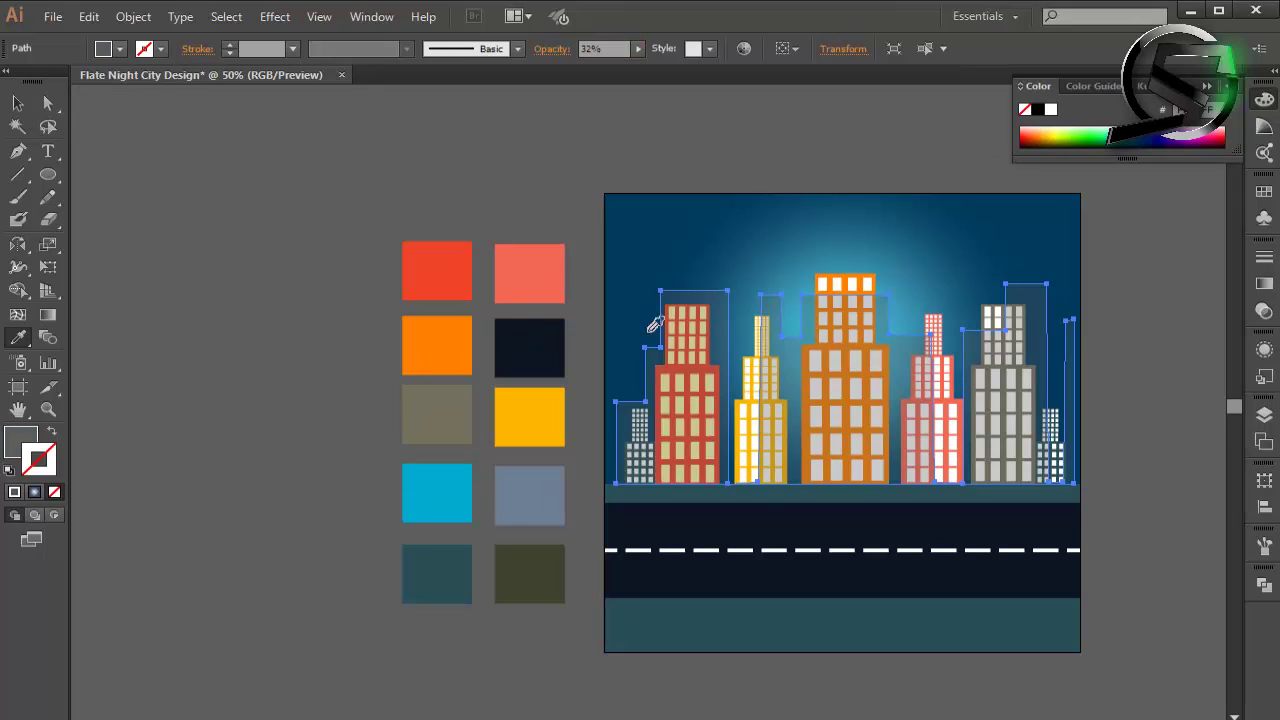
click(437, 570)
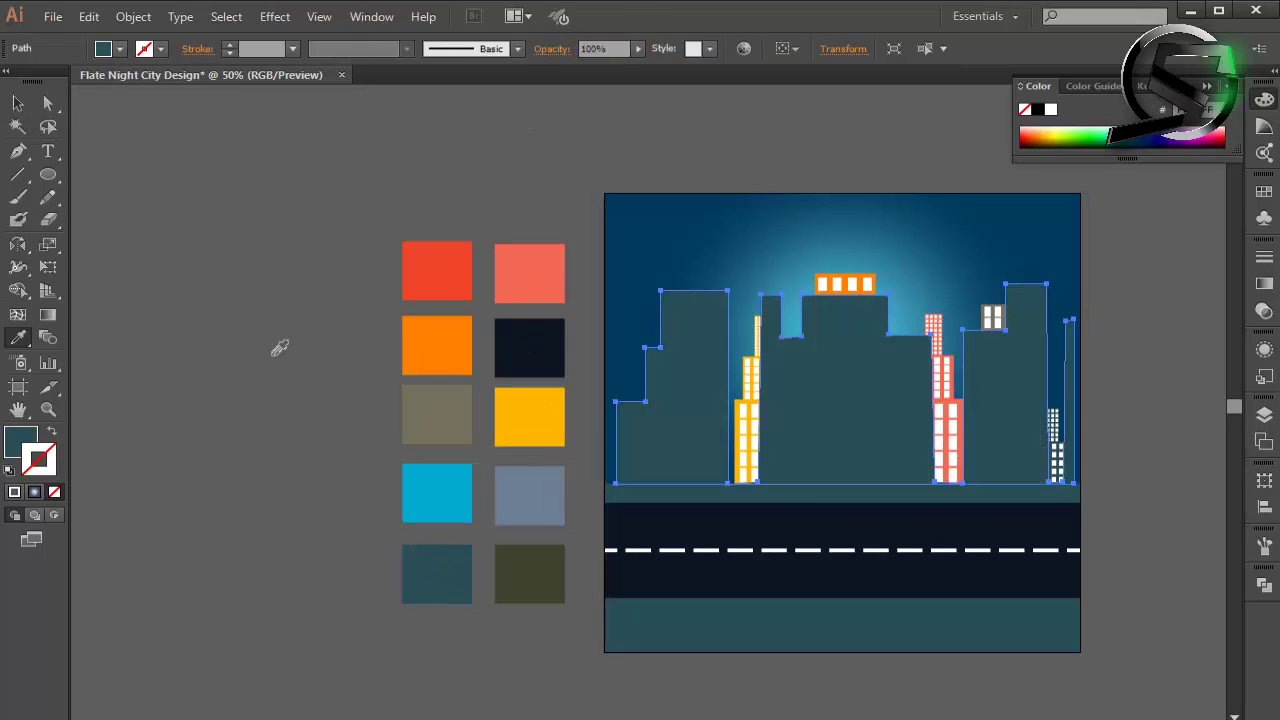
click(637, 48)
mouse_move(641, 66)
mouse_down()
mouse_move(560, 66)
mouse_move(572, 66)
mouse_up()
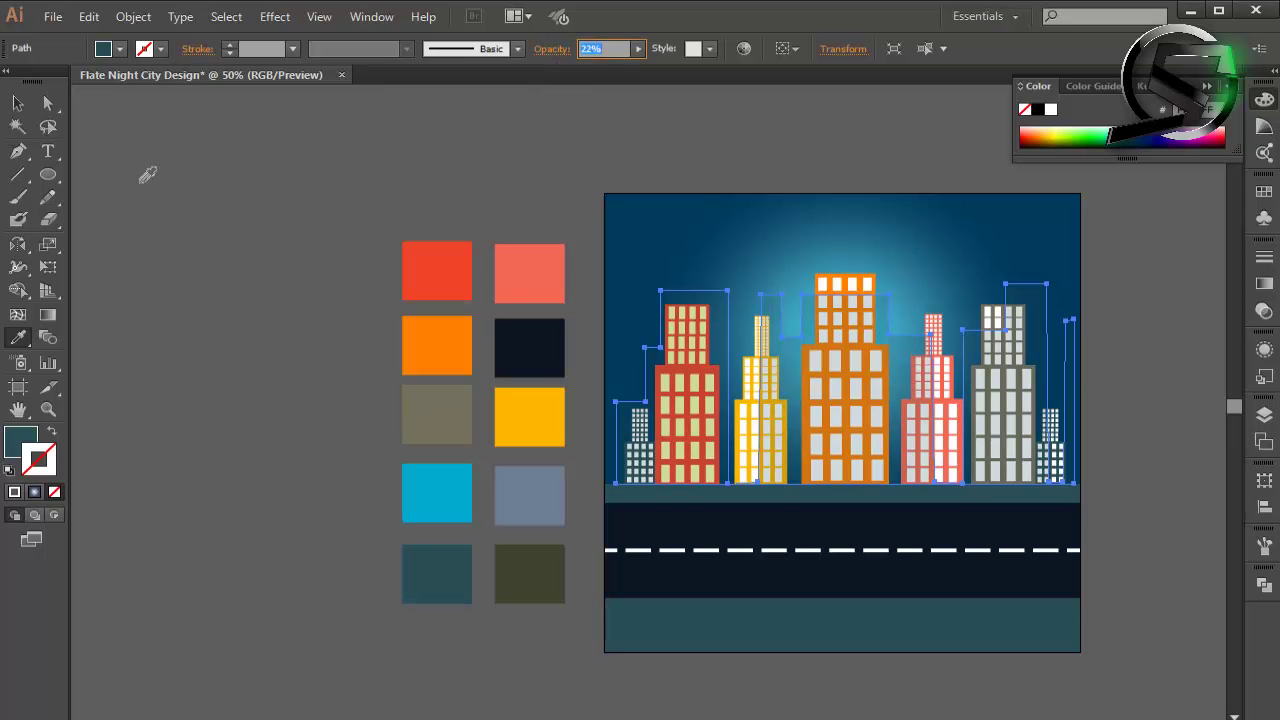
click(18, 104)
Step: Send the back buildings, then the sky glow and cyan sky, to the back
click(590, 300)
click(736, 320)
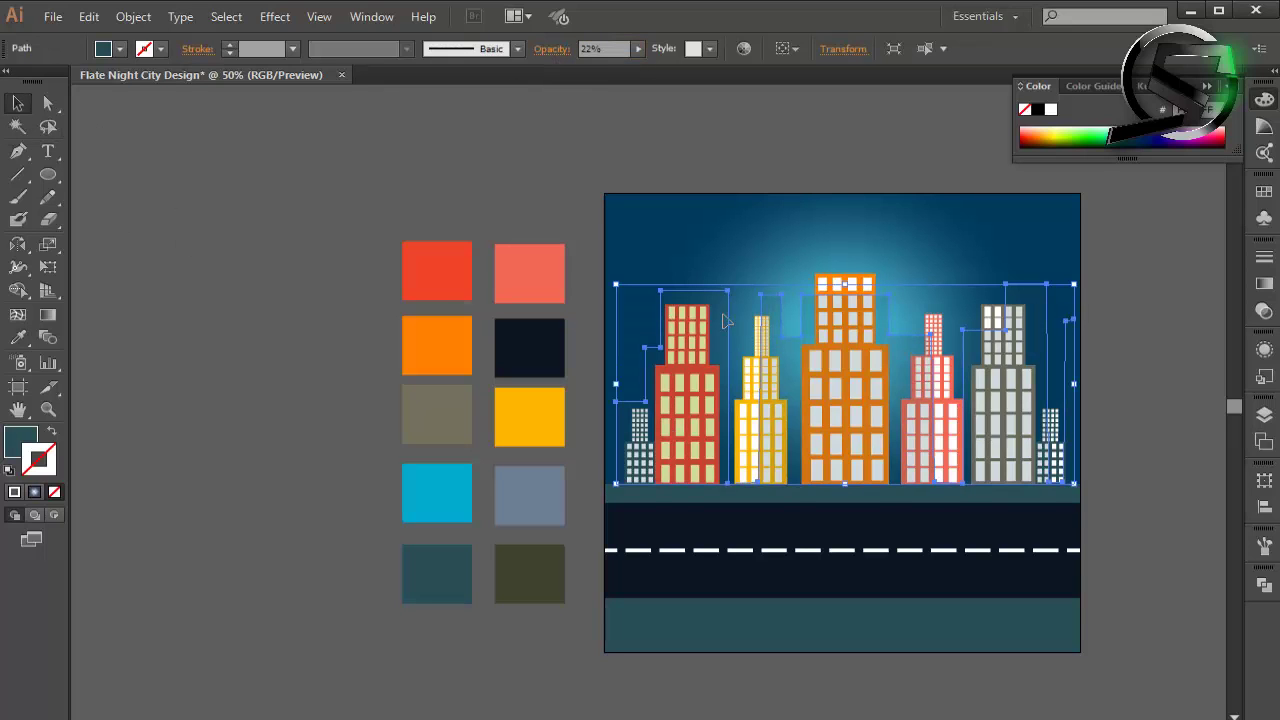
right_click(724, 316)
click(1042, 656)
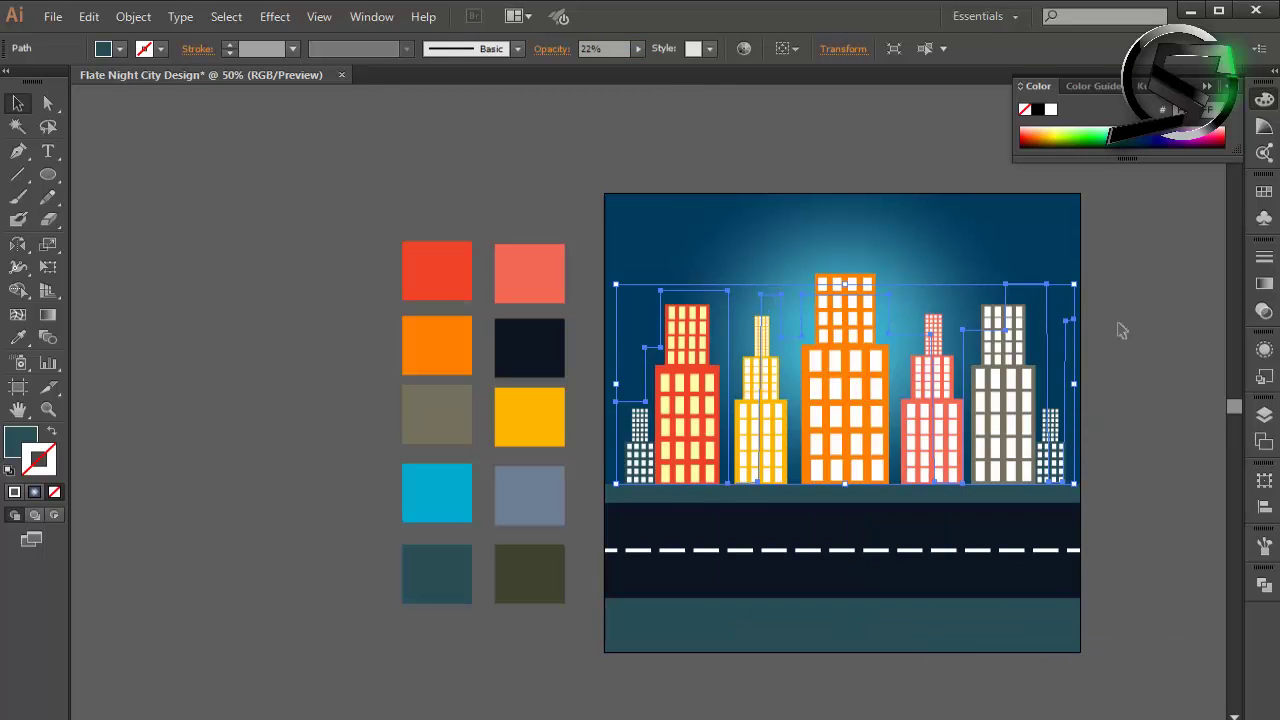
click(1066, 232)
right_click(1066, 232)
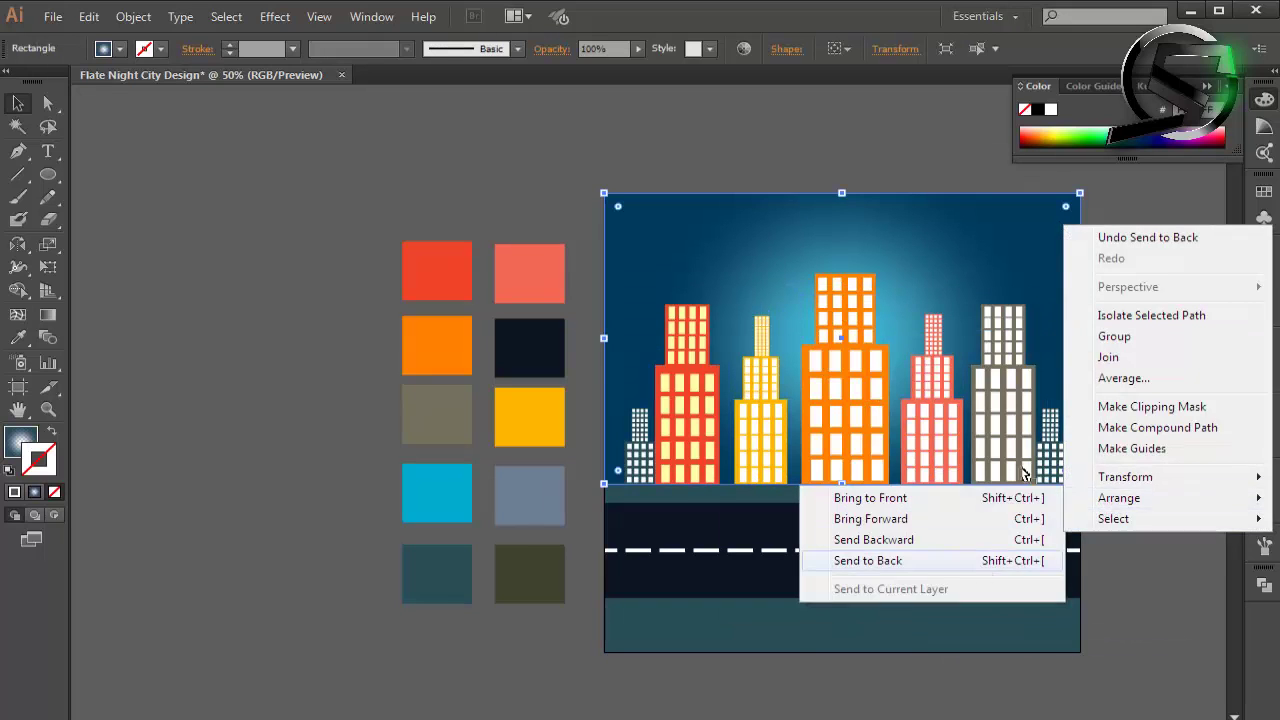
click(857, 560)
click(1055, 238)
right_click(1055, 238)
click(917, 571)
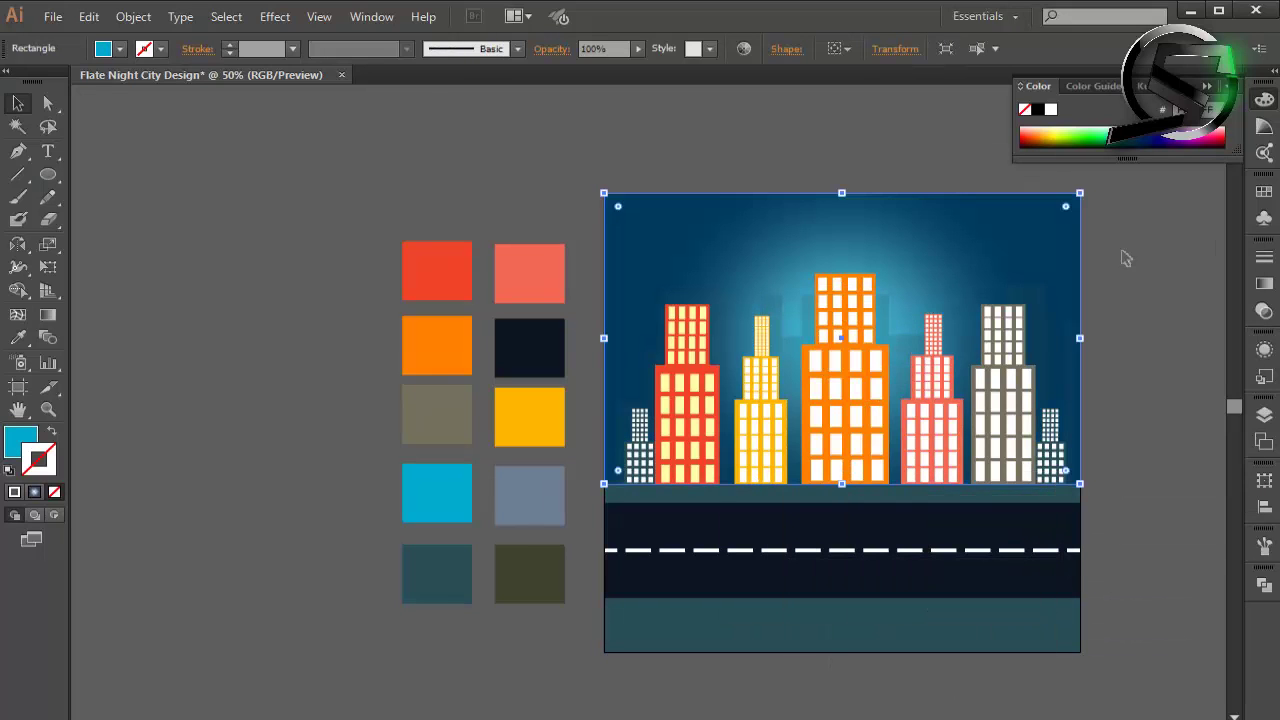
click(1123, 257)
Step: Give the back buildings the dark navy colour at 39% opacity
click(1040, 310)
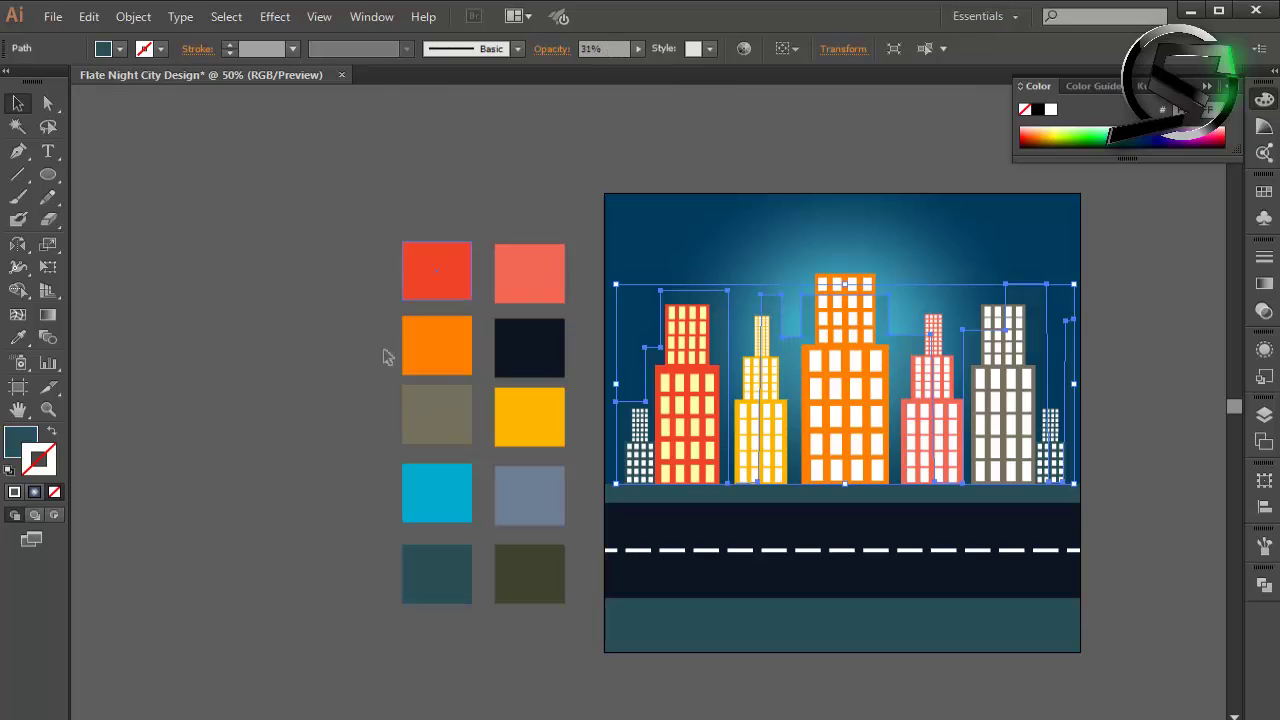
click(18, 337)
click(517, 321)
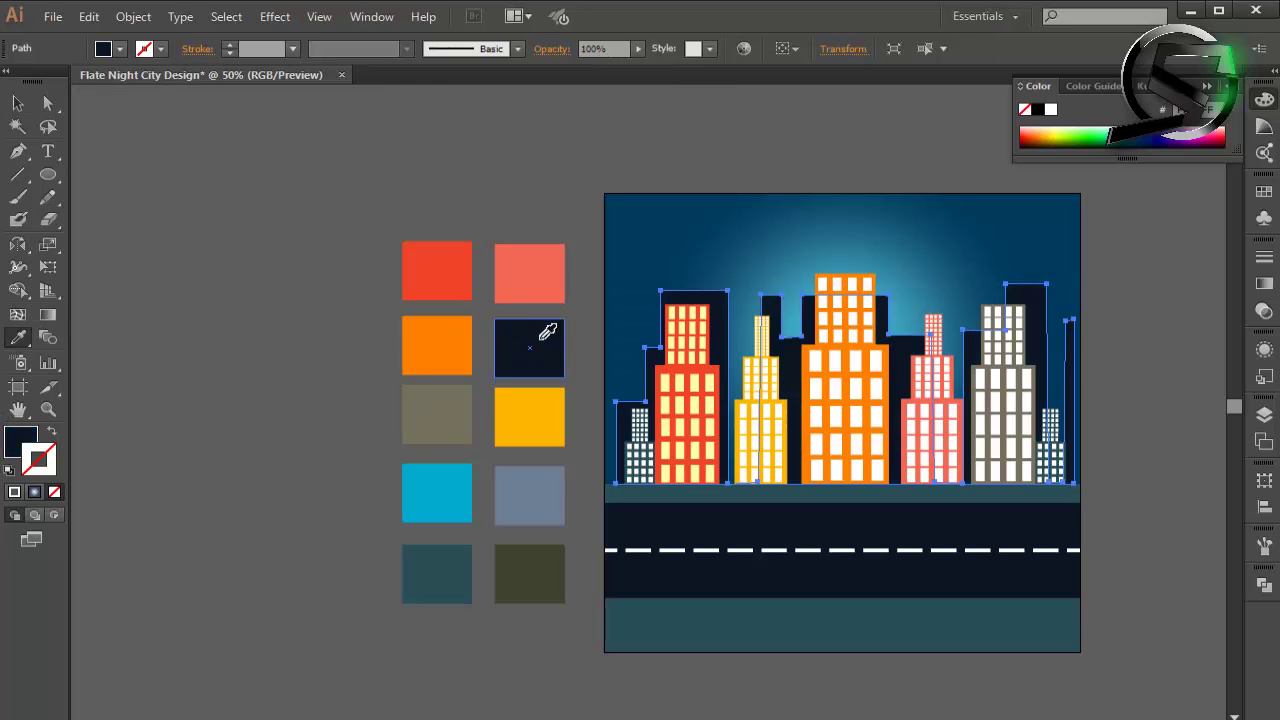
click(18, 103)
click(638, 48)
drag(574, 66, 587, 66)
click(225, 288)
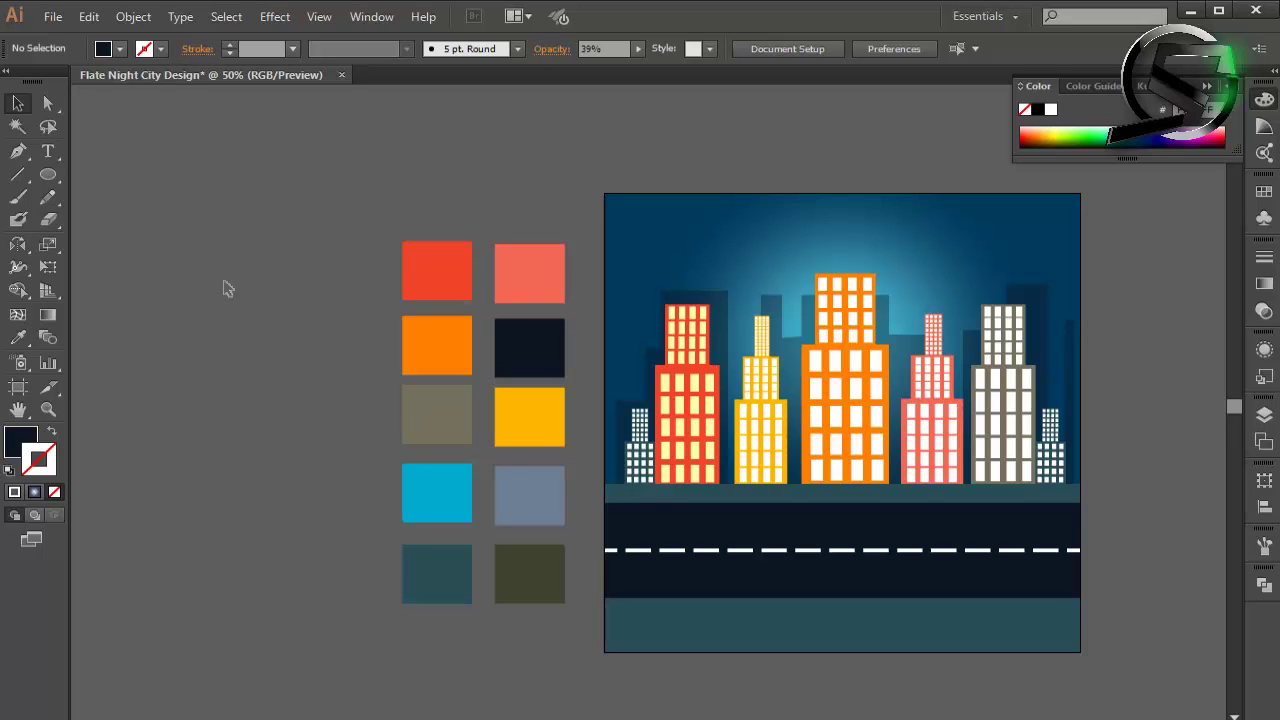
Step: Draw a circle over the orange building and eyedrop a white fill onto it
click(48, 175)
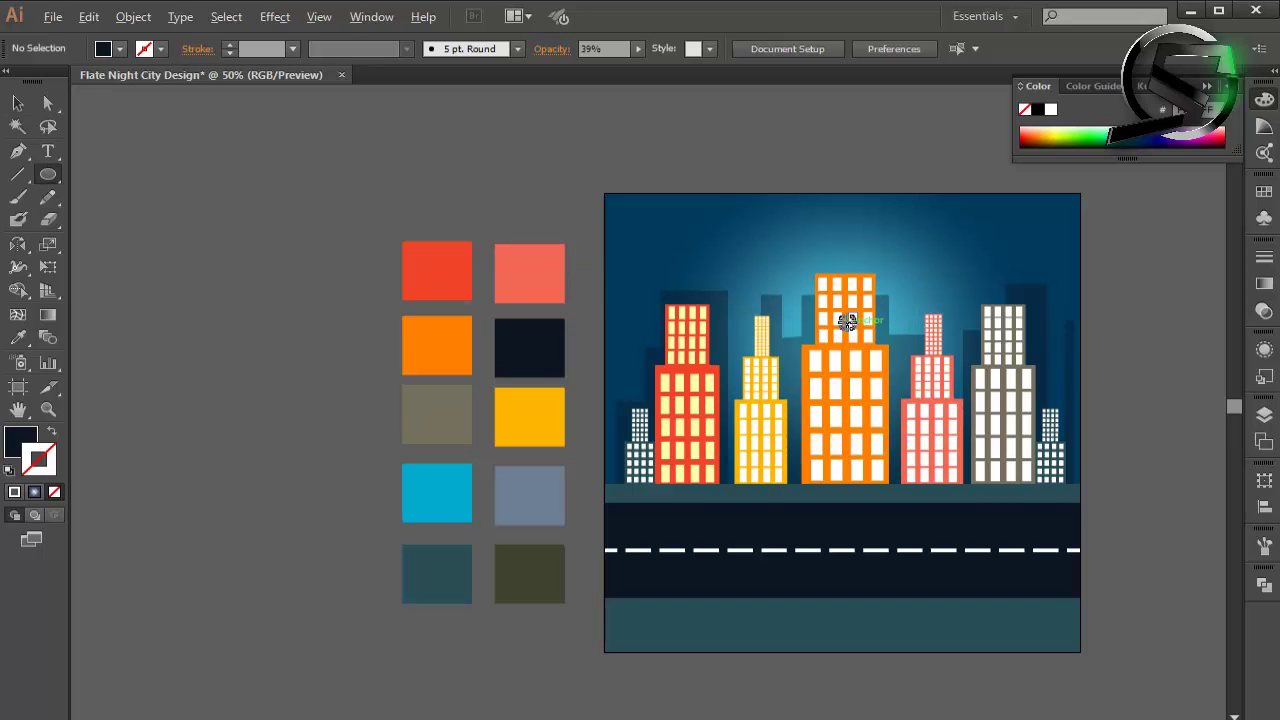
drag(848, 322, 882, 368)
drag(893, 388, 893, 388)
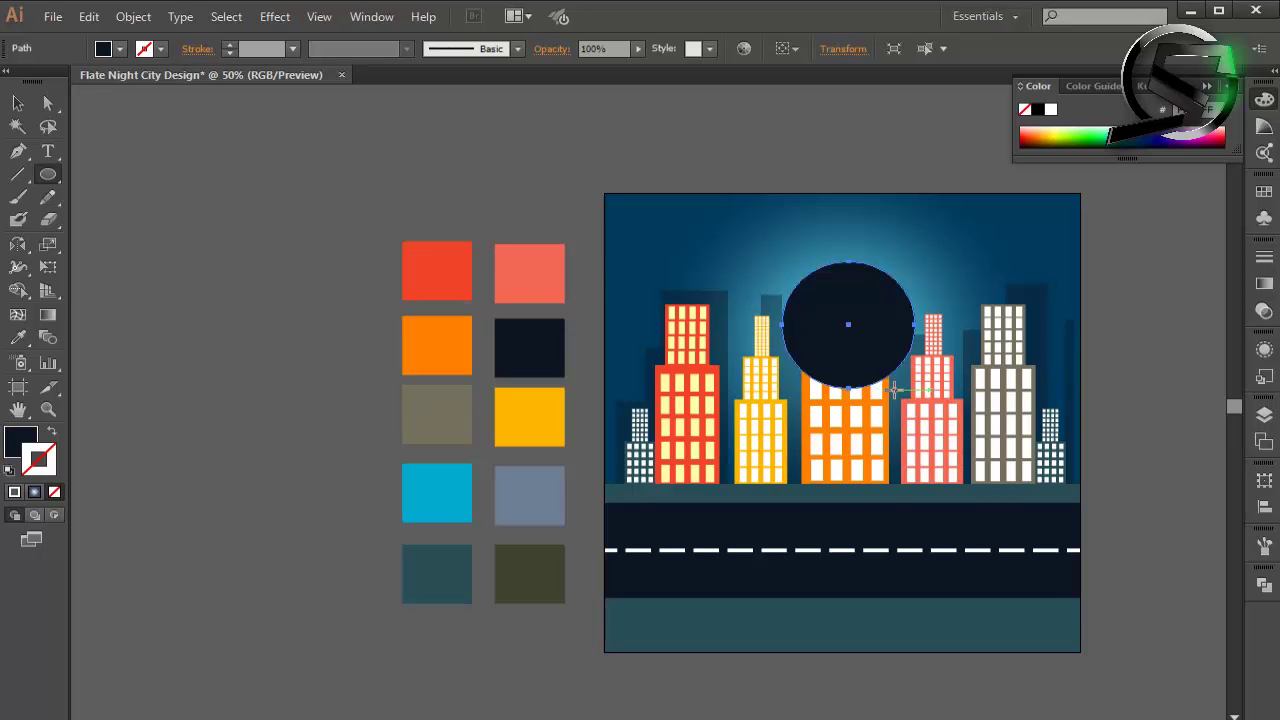
click(18, 104)
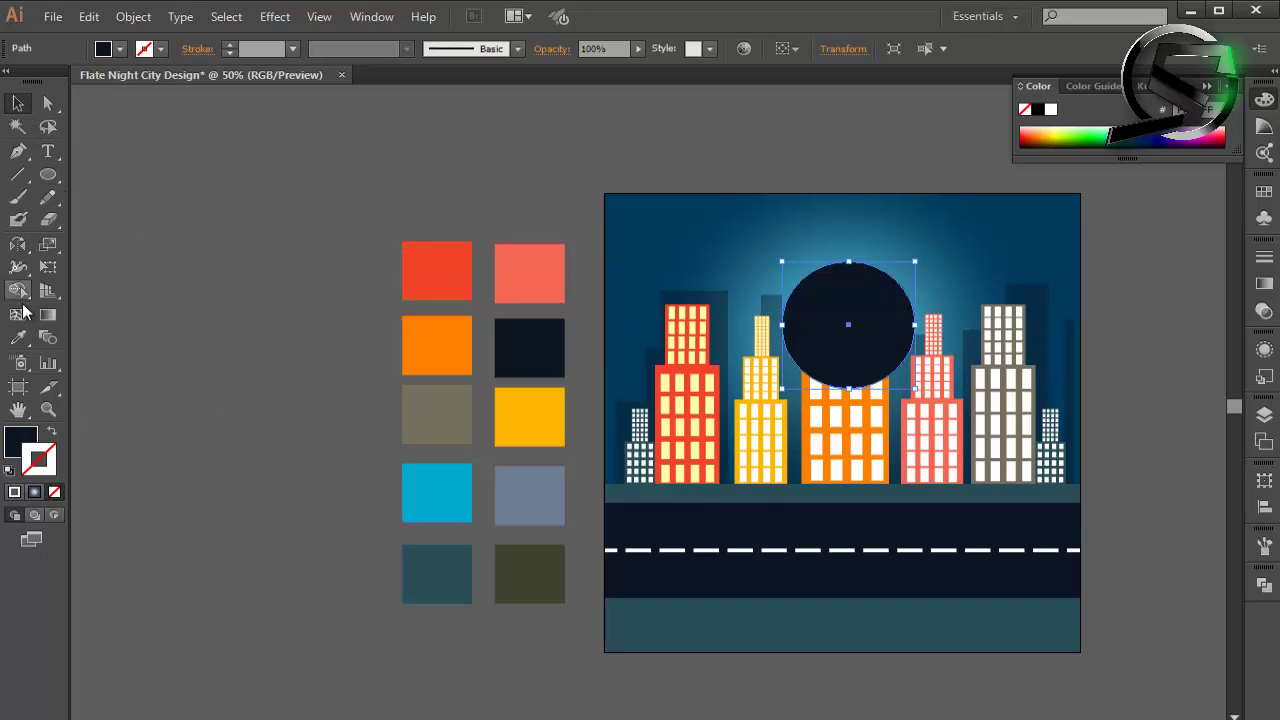
click(18, 337)
click(1001, 380)
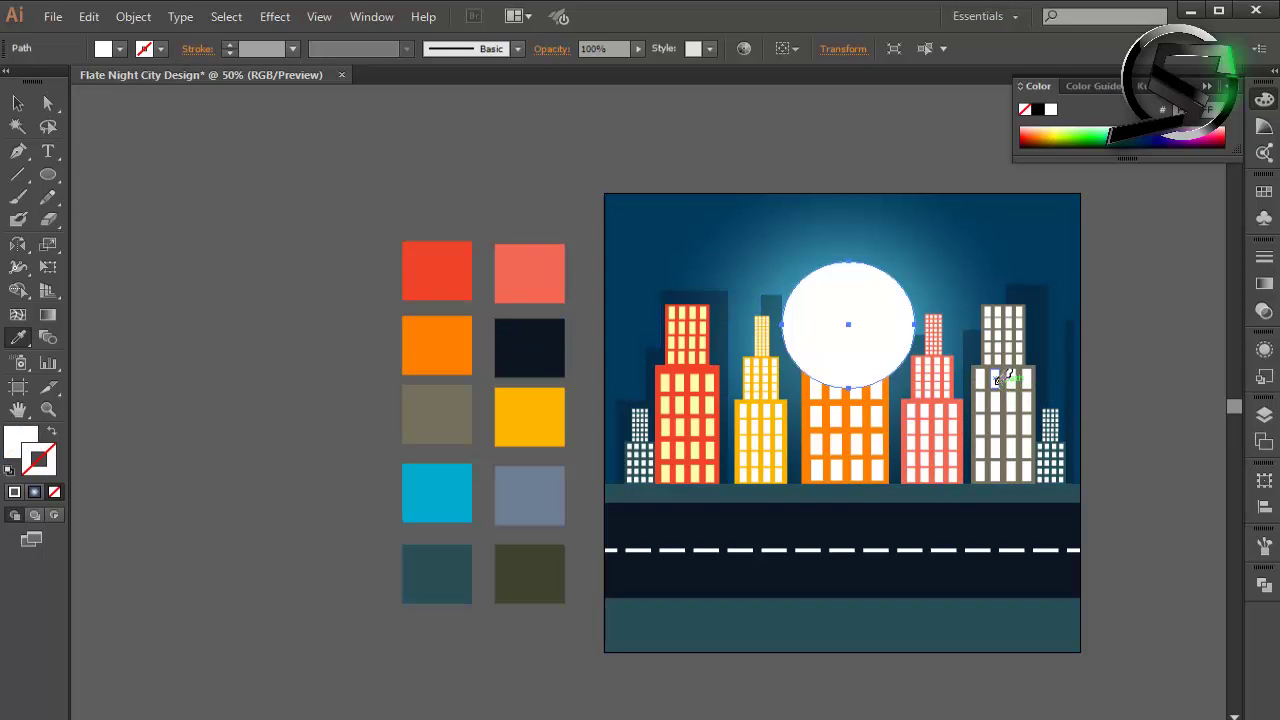
Step: Shrink the white circle about its centre
click(18, 104)
click(737, 300)
click(865, 312)
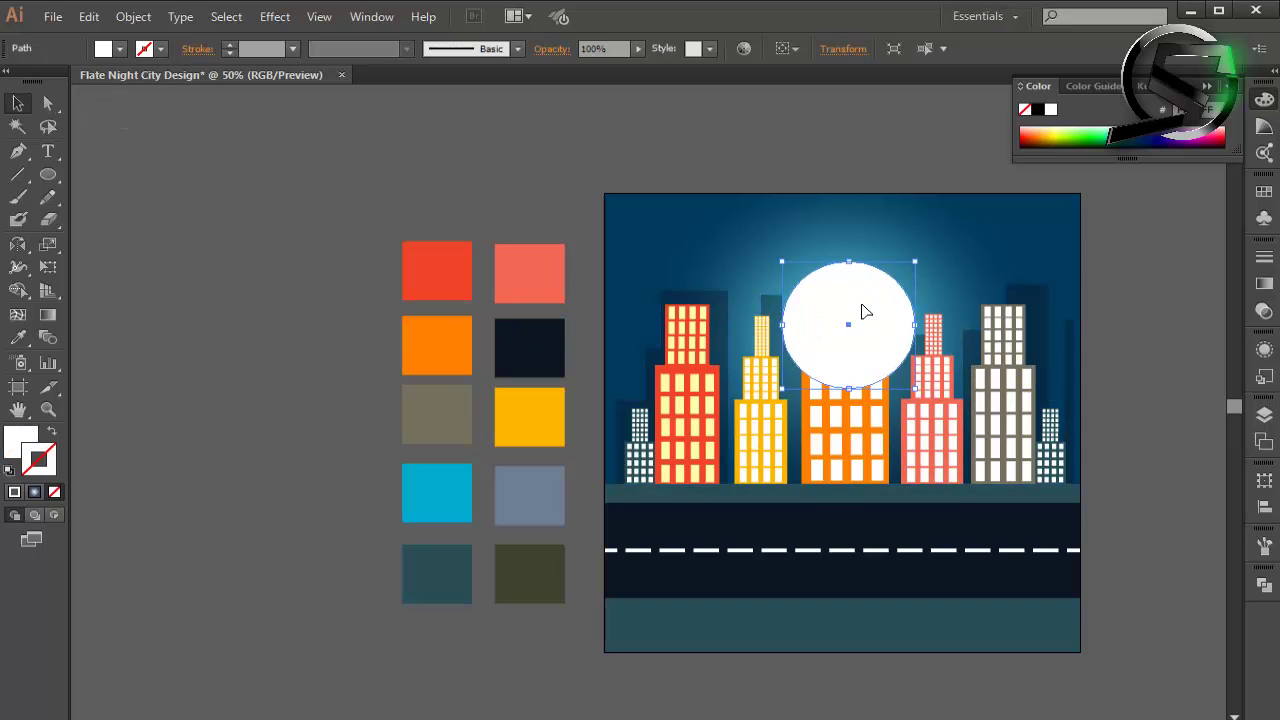
drag(914, 388, 900, 374)
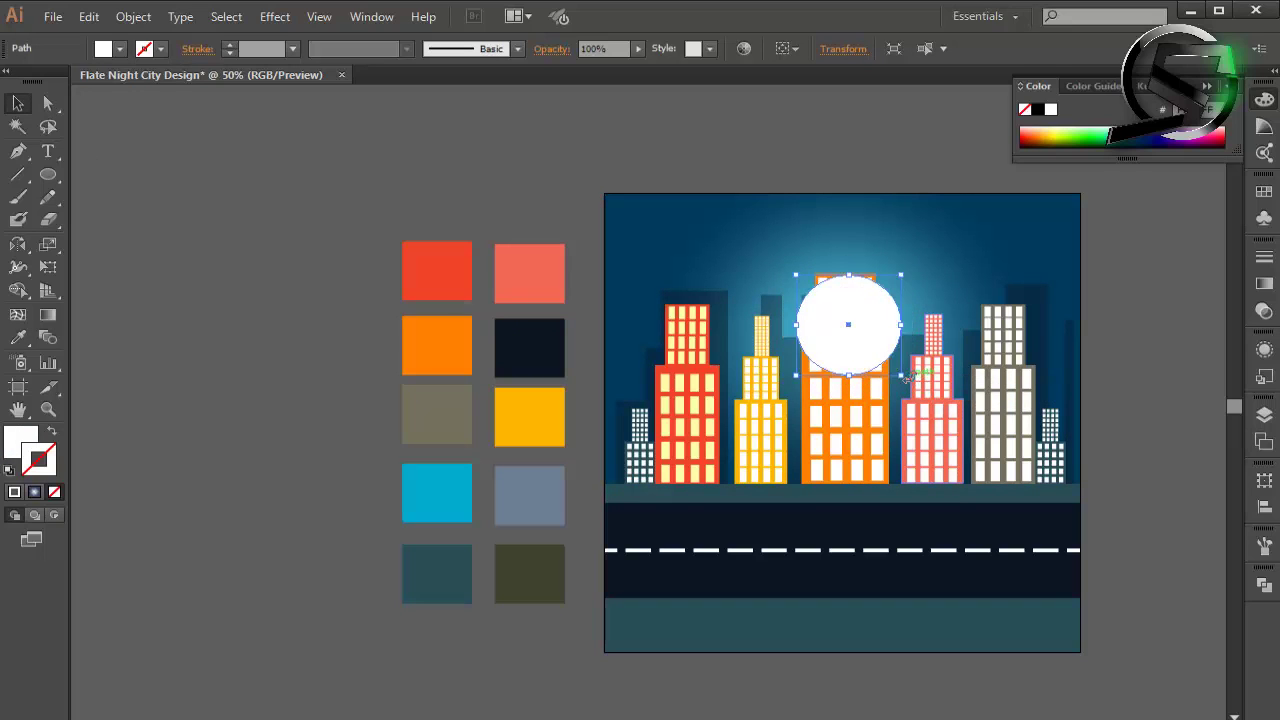
key(ctrl+shift+a)
click(891, 319)
click(1140, 292)
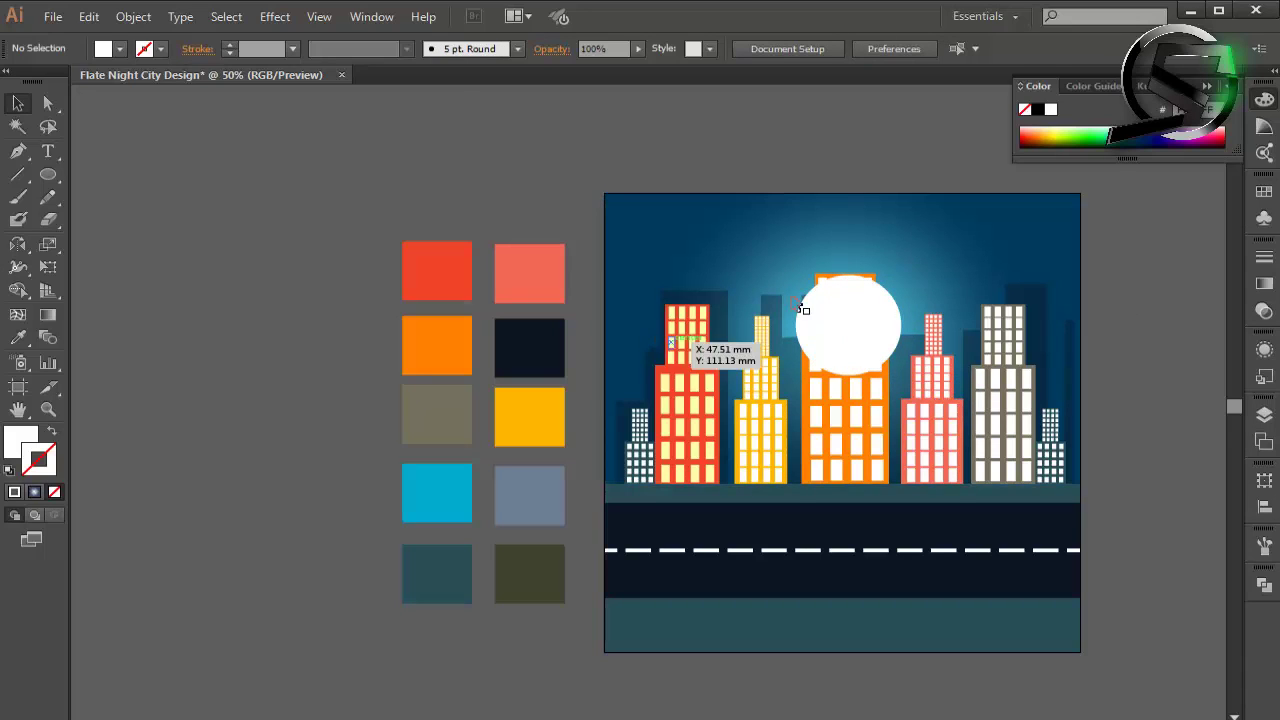
click(845, 332)
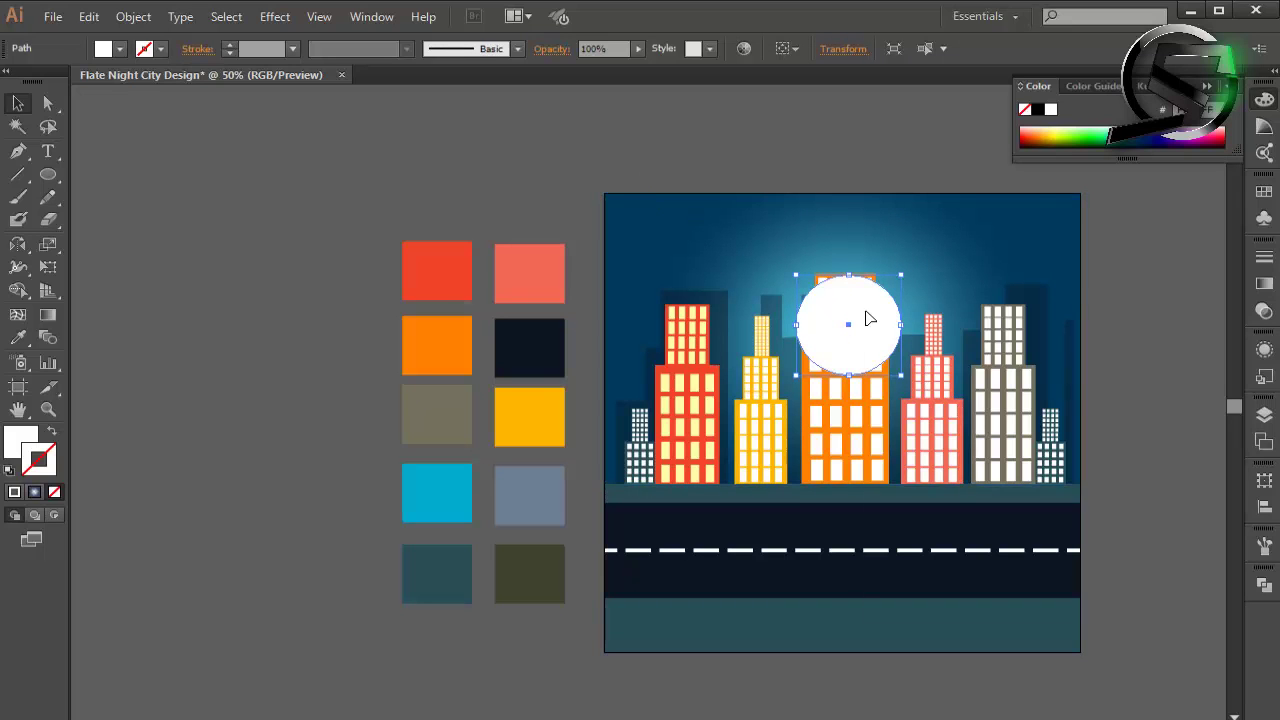
Step: Send the white circle to the back, then send the sky background behind it
right_click(868, 318)
click(768, 650)
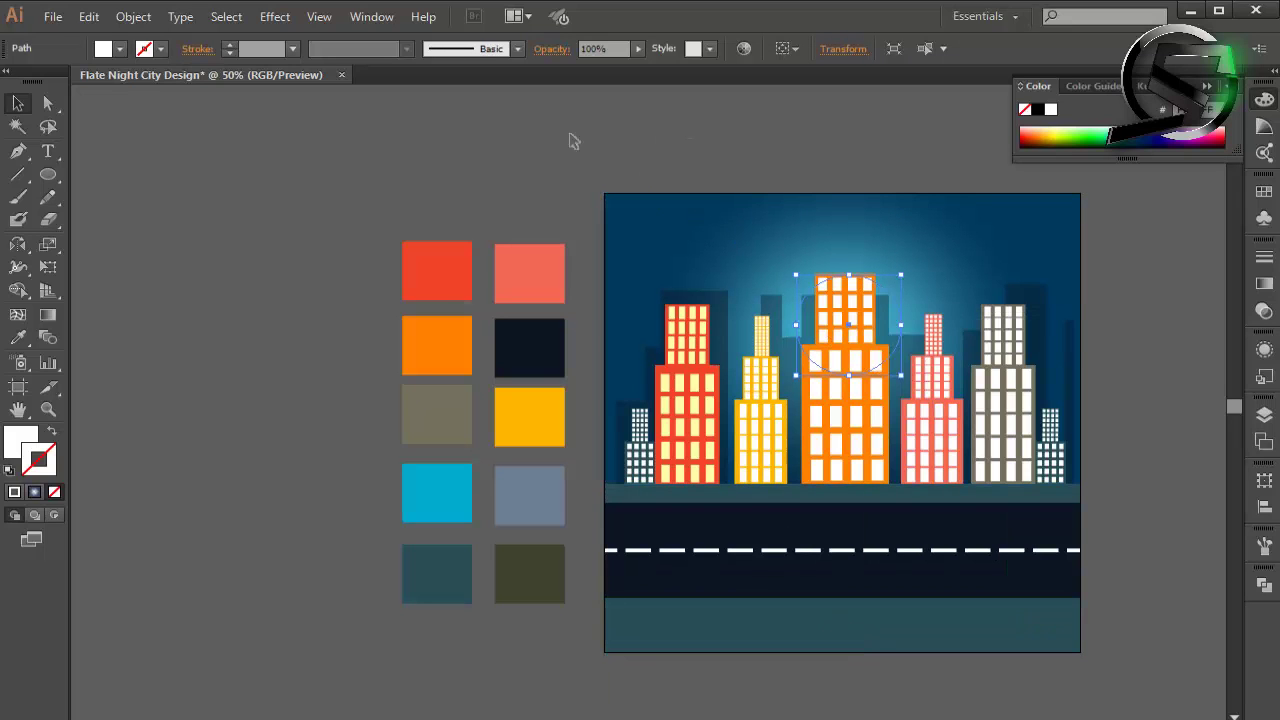
drag(571, 137, 777, 240)
right_click(682, 222)
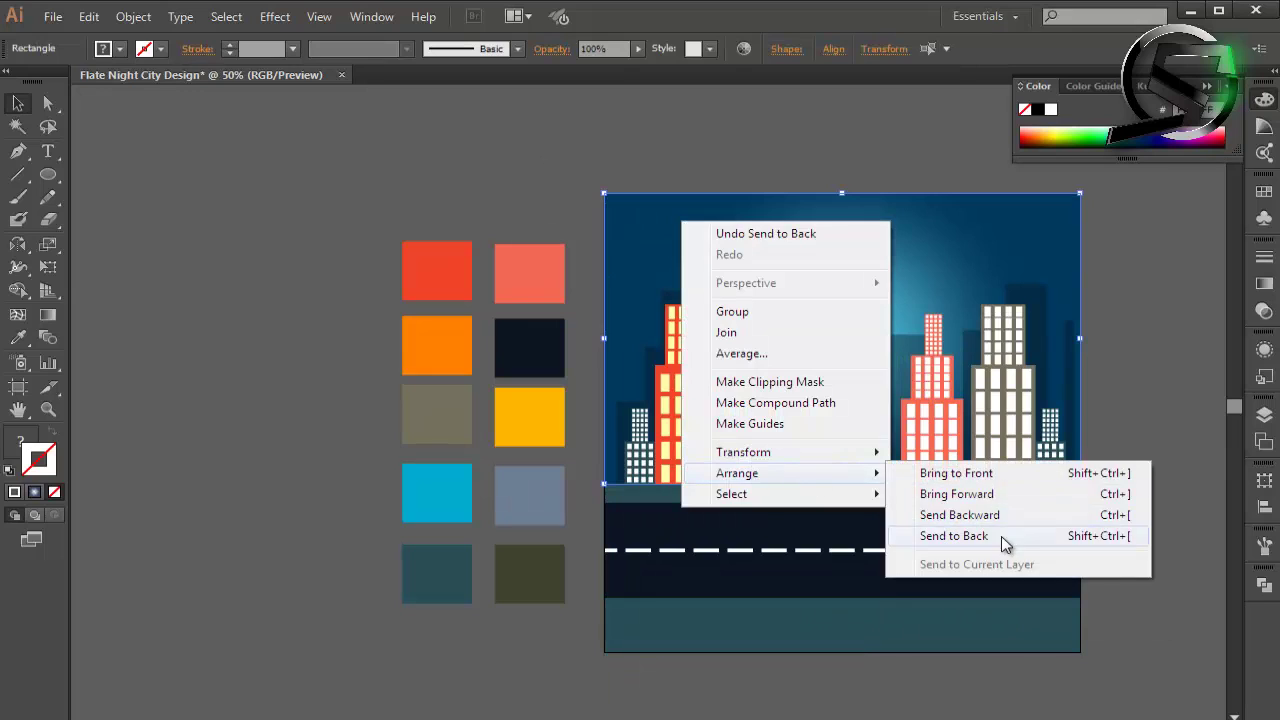
click(1006, 536)
click(1186, 314)
Step: Enlarge the moon and position it behind the orange tower
drag(898, 315, 881, 279)
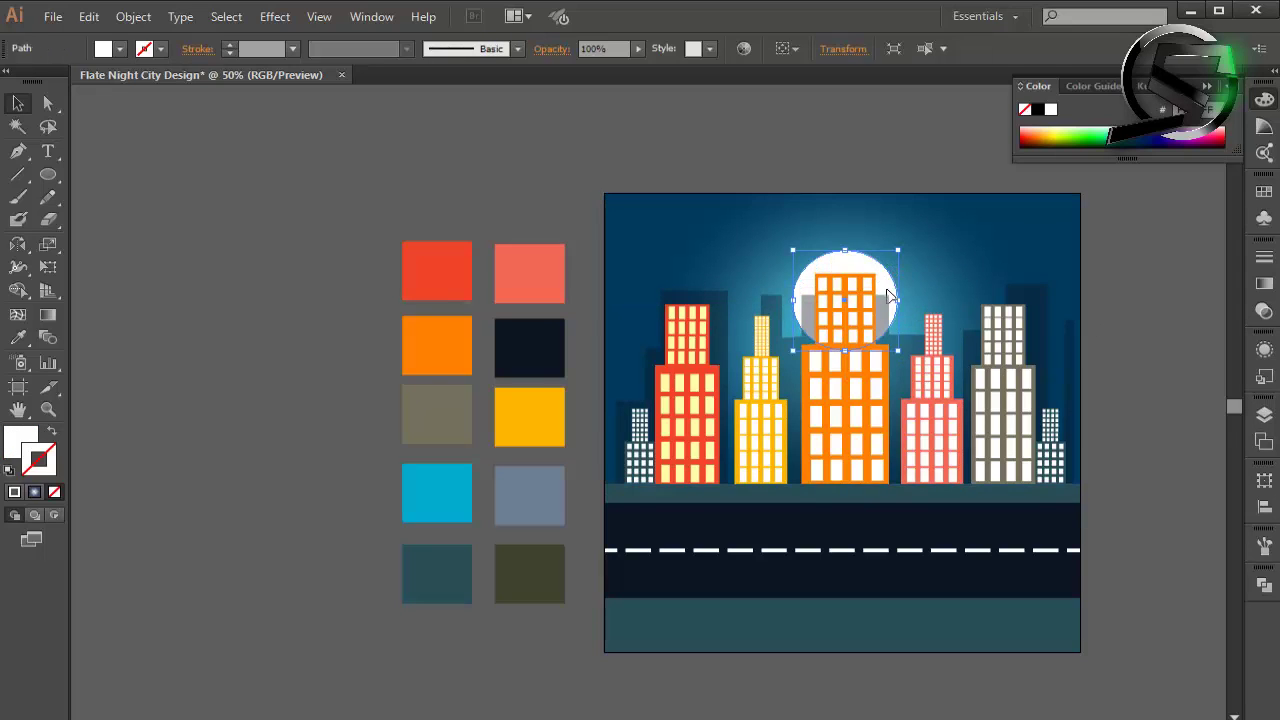
drag(897, 352, 932, 404)
mouse_move(908, 290)
mouse_down()
mouse_move(912, 316)
mouse_move(900, 300)
mouse_up()
click(1125, 320)
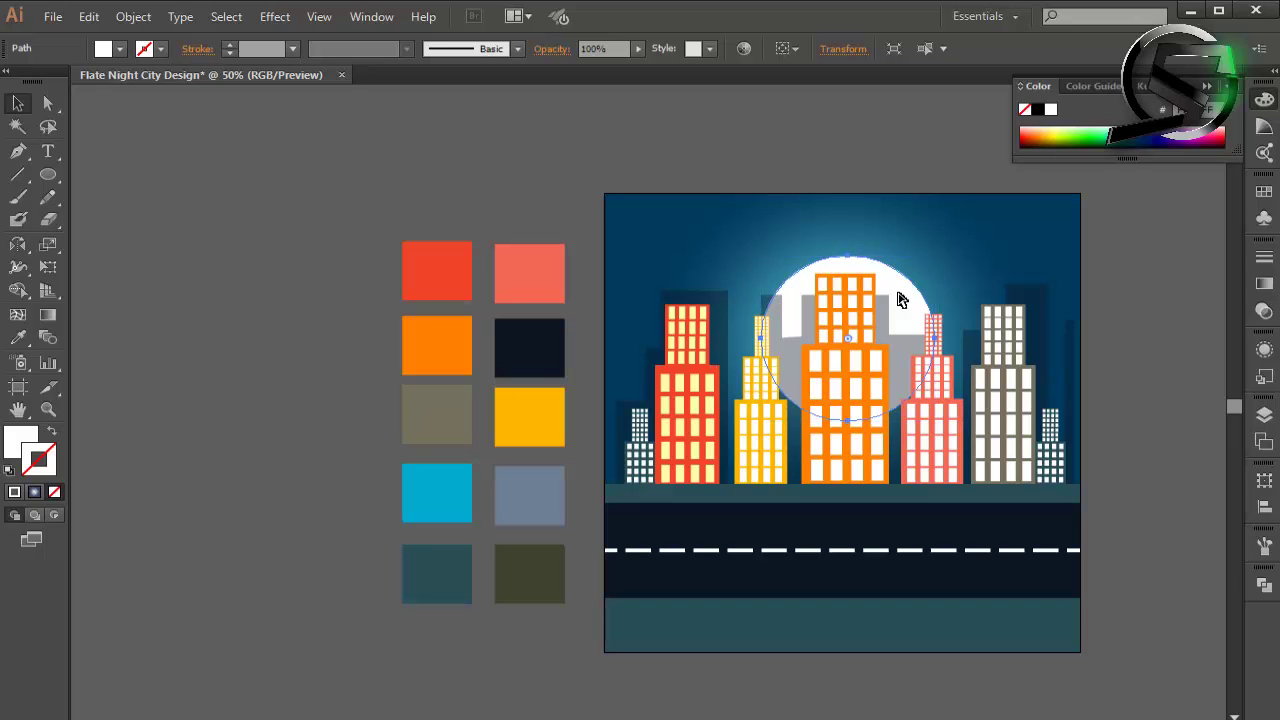
Step: Scale the moon up and create a larger copy as an outer circle
double_click(48, 243)
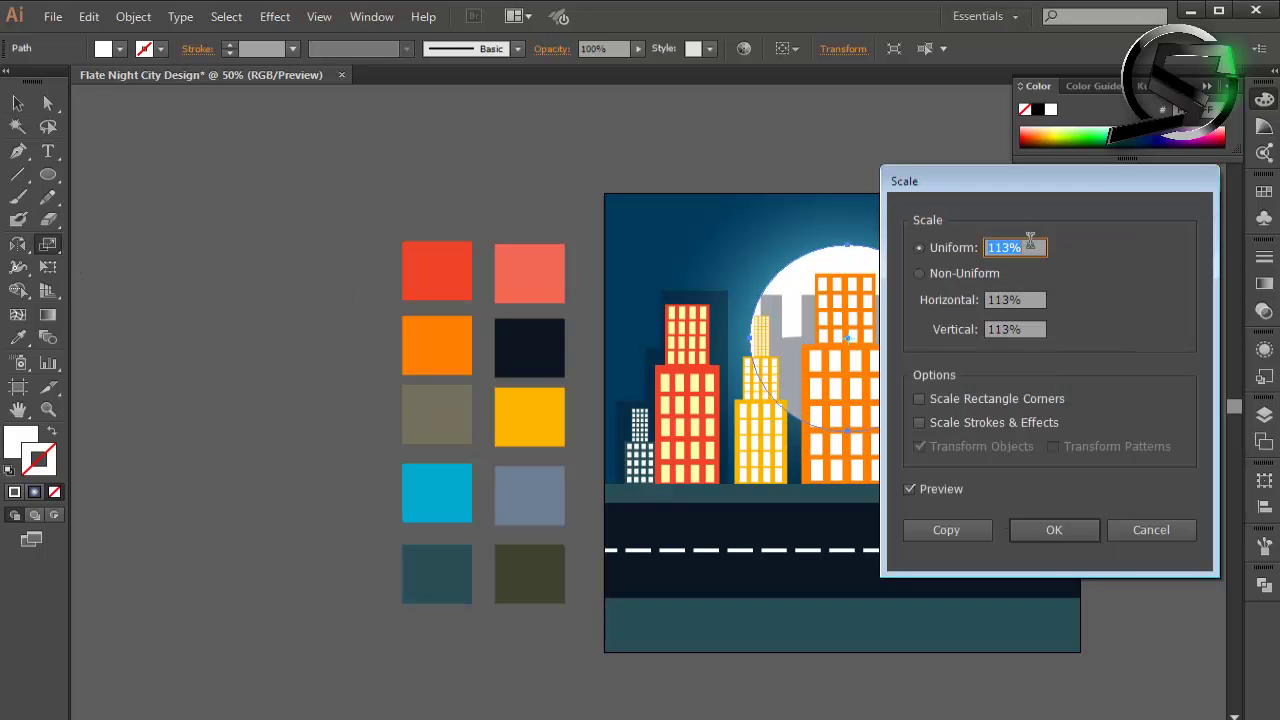
key(Up)
key(Up)
key(Up)
key(Return)
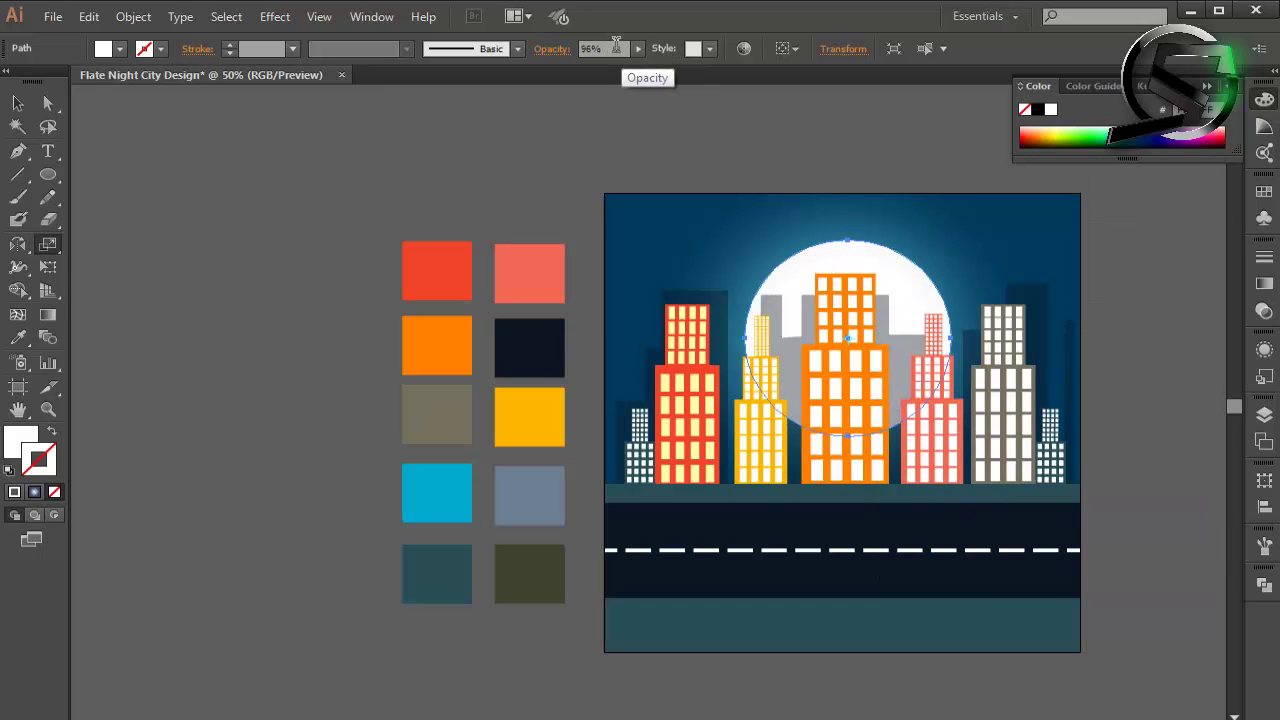
key(Down)
key(Down)
key(Down)
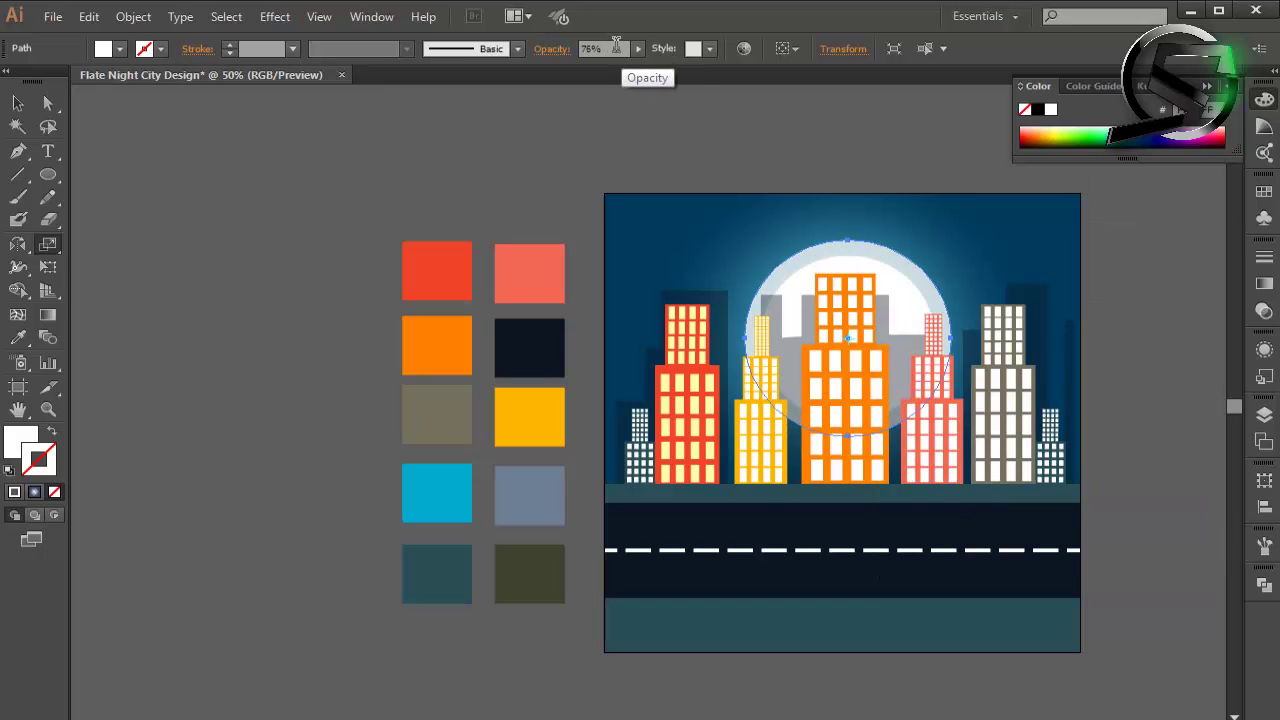
text(72)
click(17, 103)
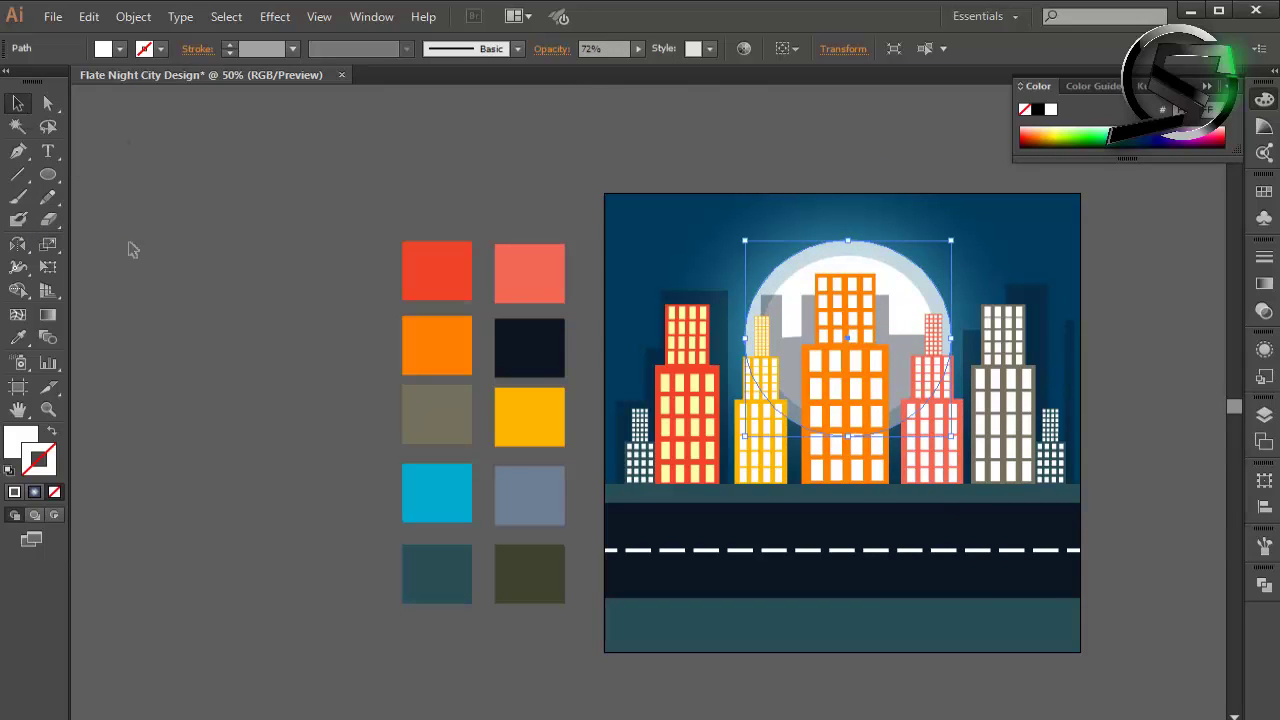
double_click(47, 243)
click(975, 533)
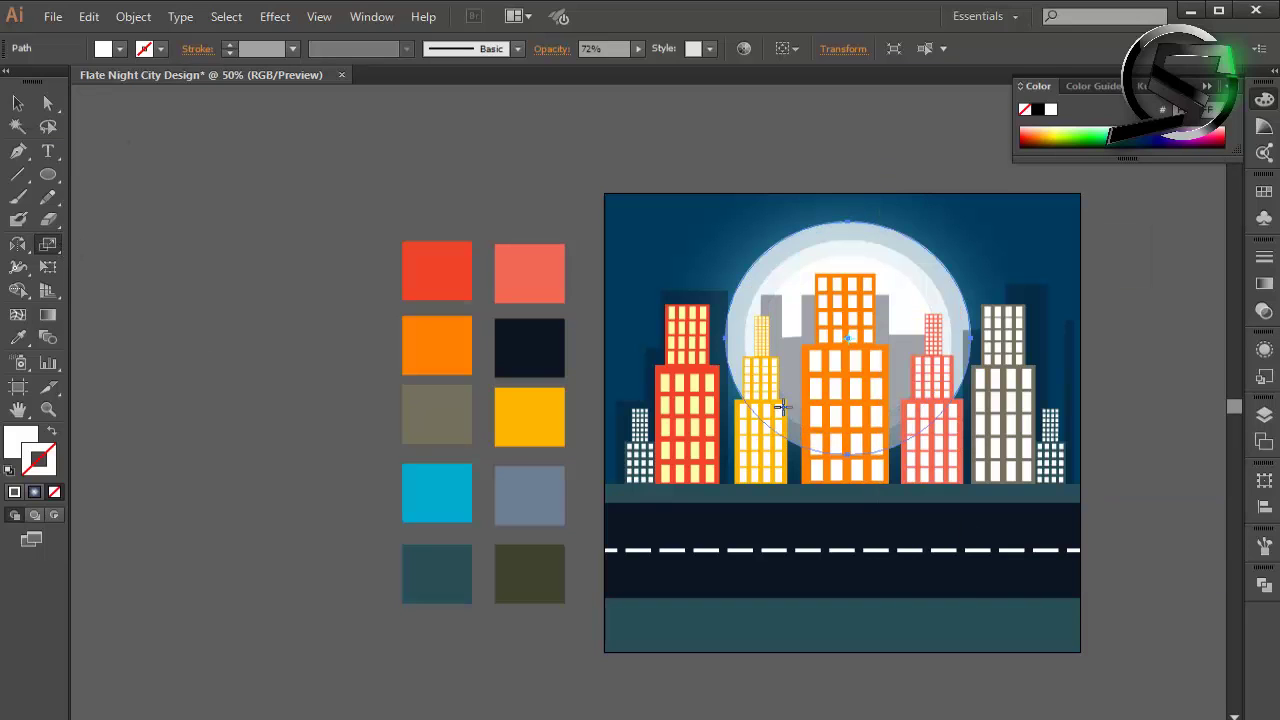
click(18, 104)
click(305, 389)
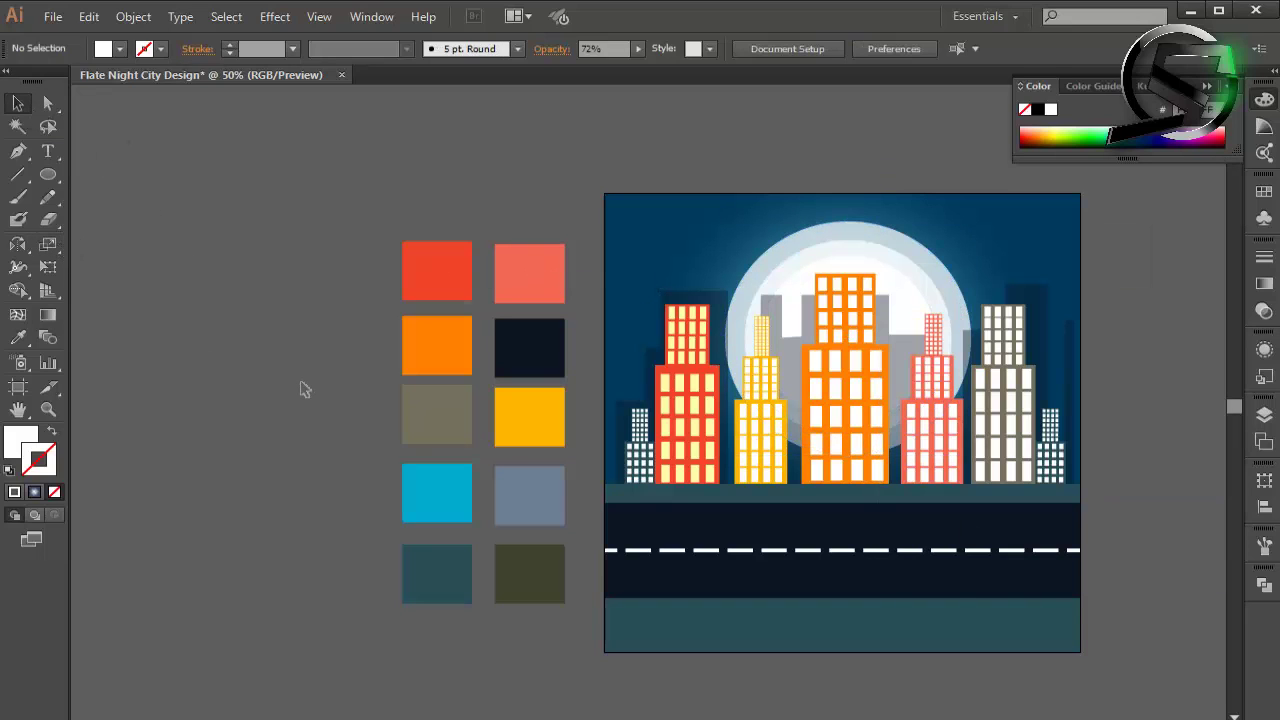
Step: Send the outer copy and both moon circles back one layer each
click(914, 298)
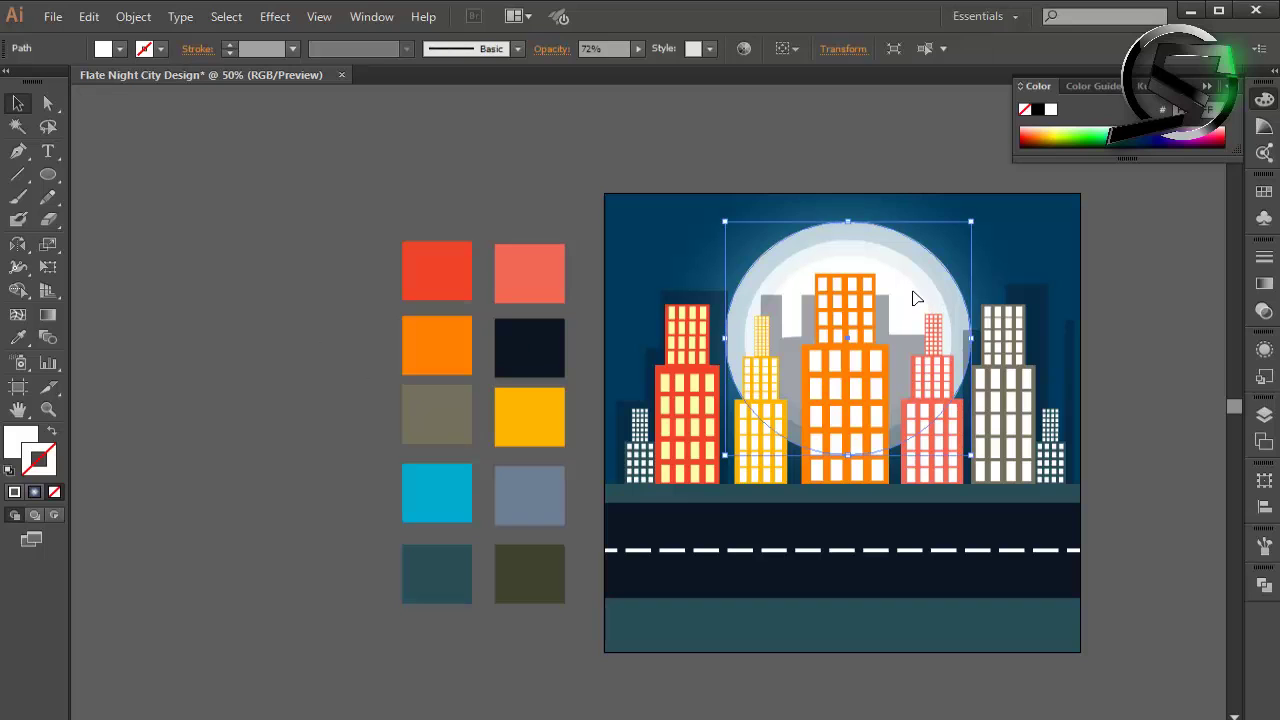
right_click(914, 258)
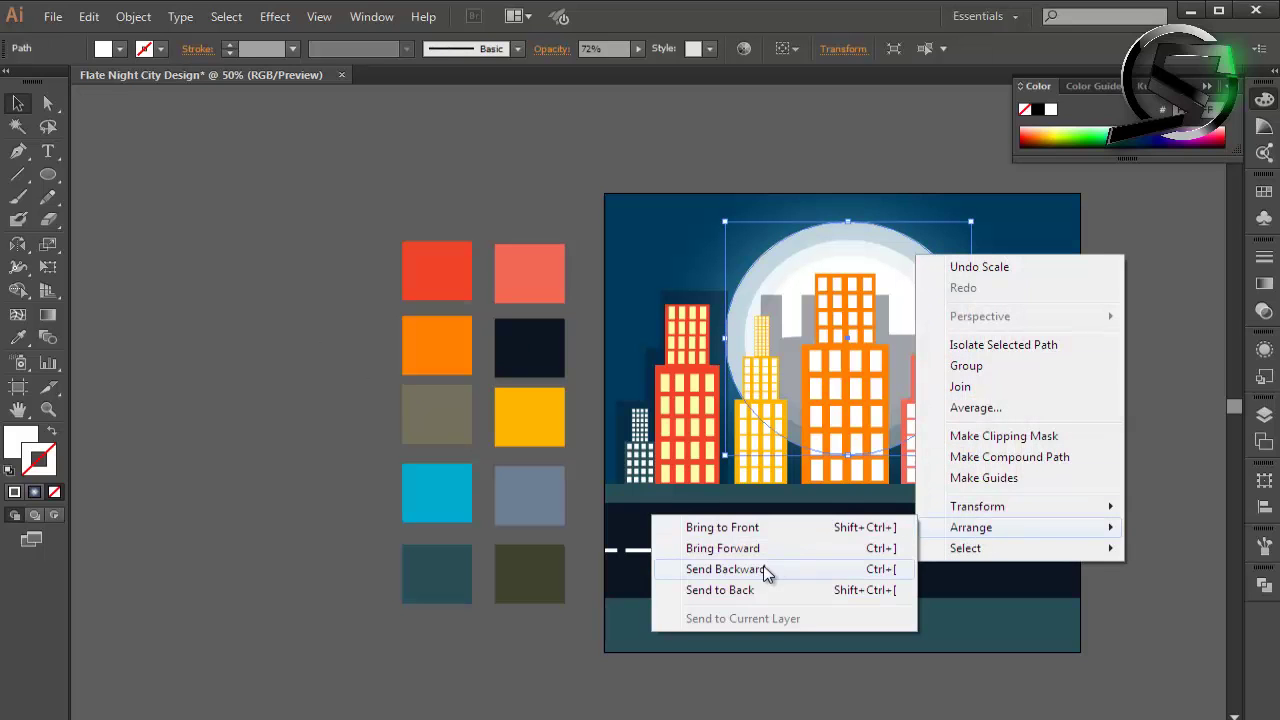
click(766, 574)
click(894, 262)
right_click(894, 262)
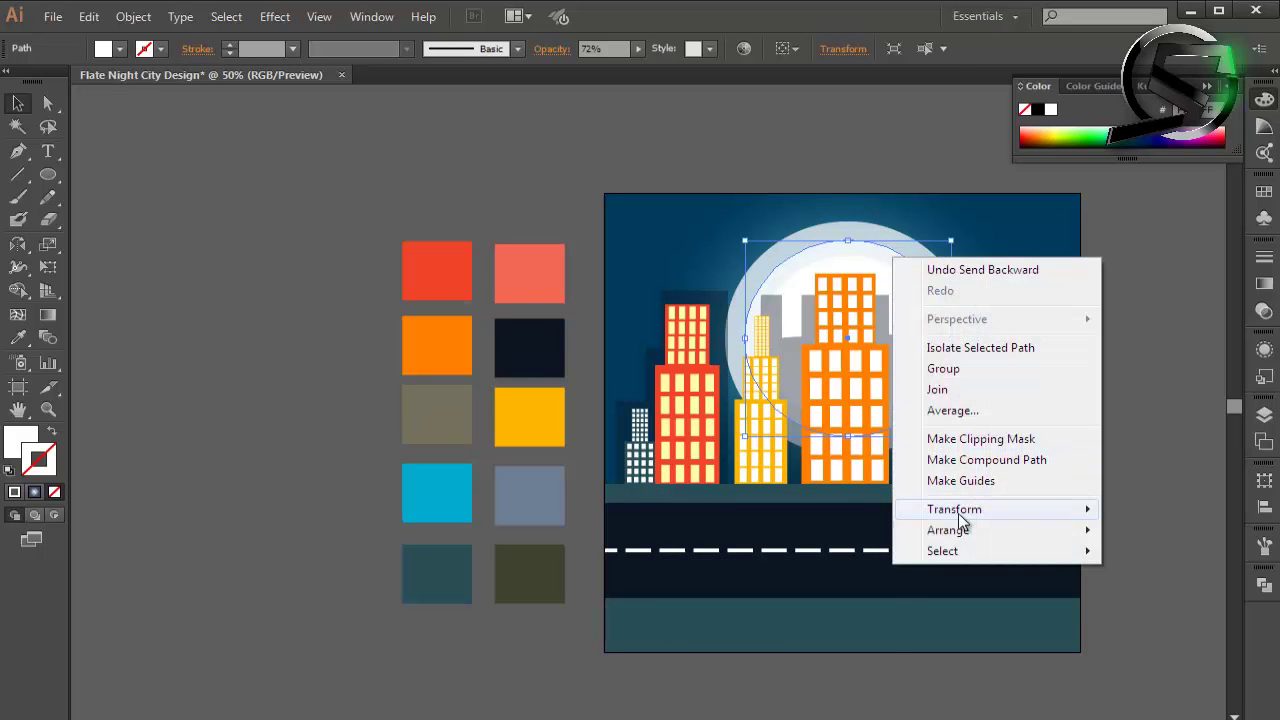
click(783, 568)
click(897, 286)
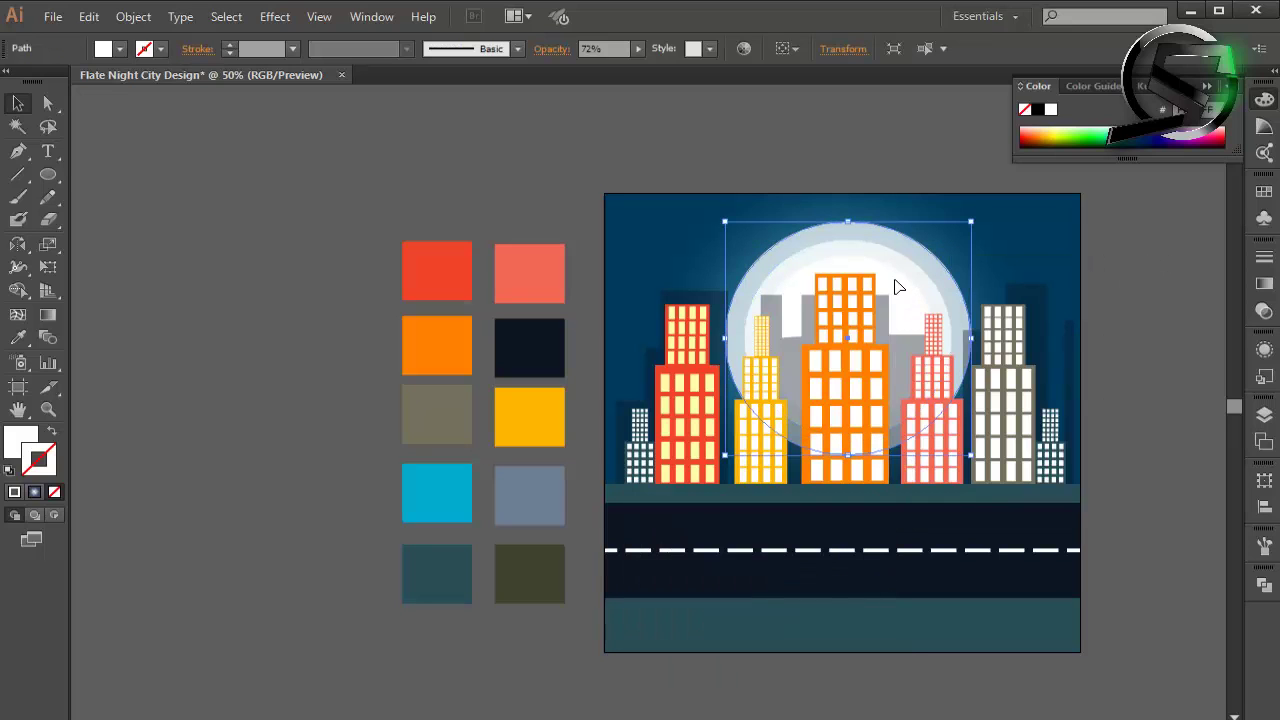
right_click(895, 282)
click(786, 594)
Step: Send the smaller circle back again and push the moon circle behind the buildings
click(1149, 297)
click(920, 294)
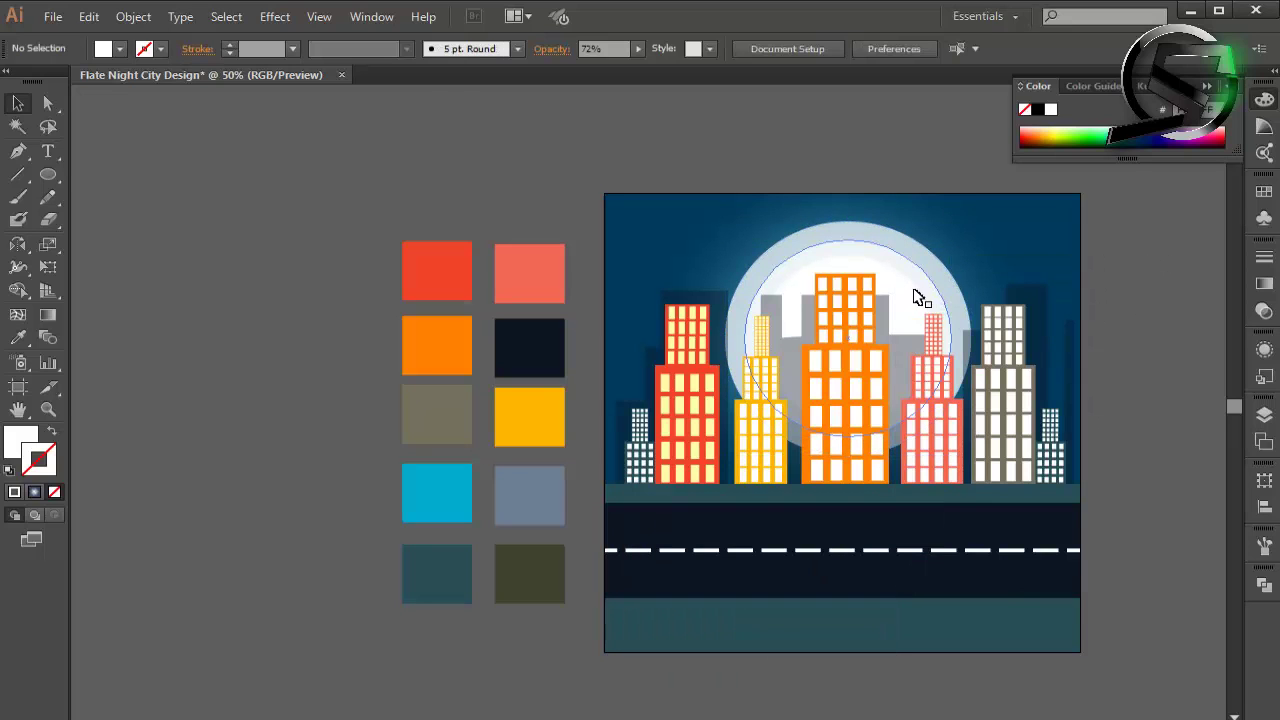
right_click(912, 297)
click(797, 604)
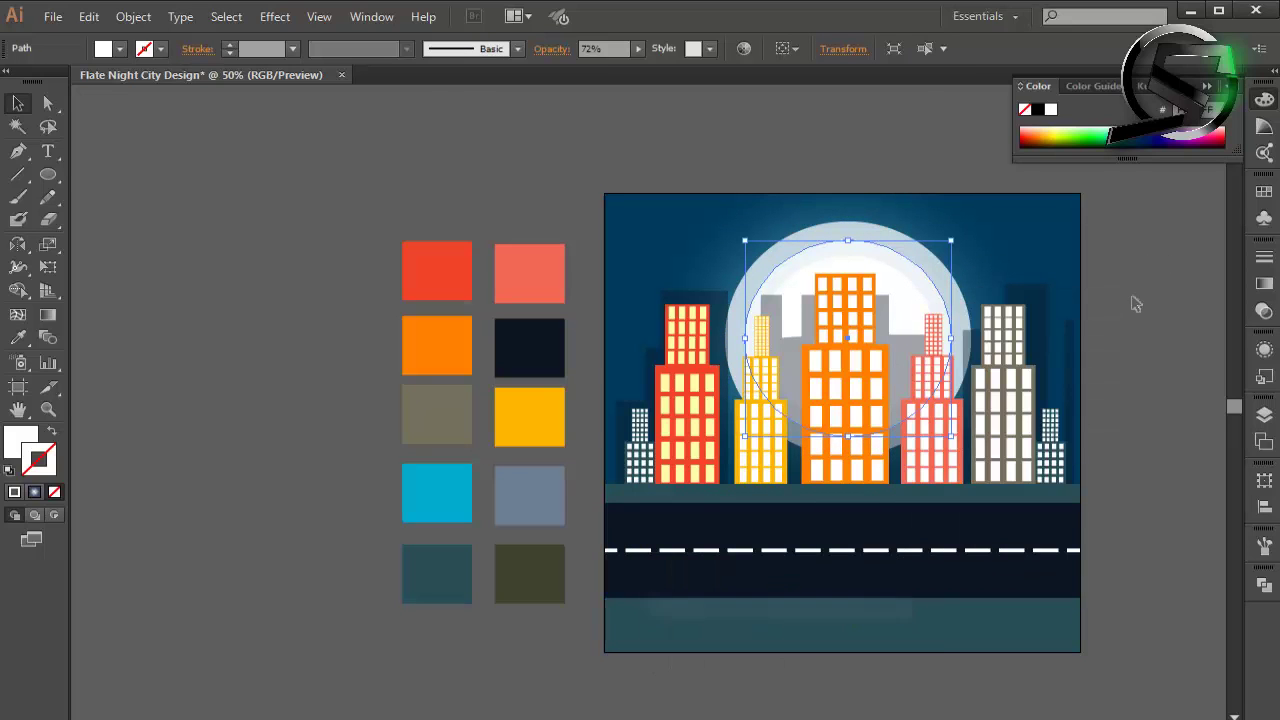
click(1134, 300)
click(912, 292)
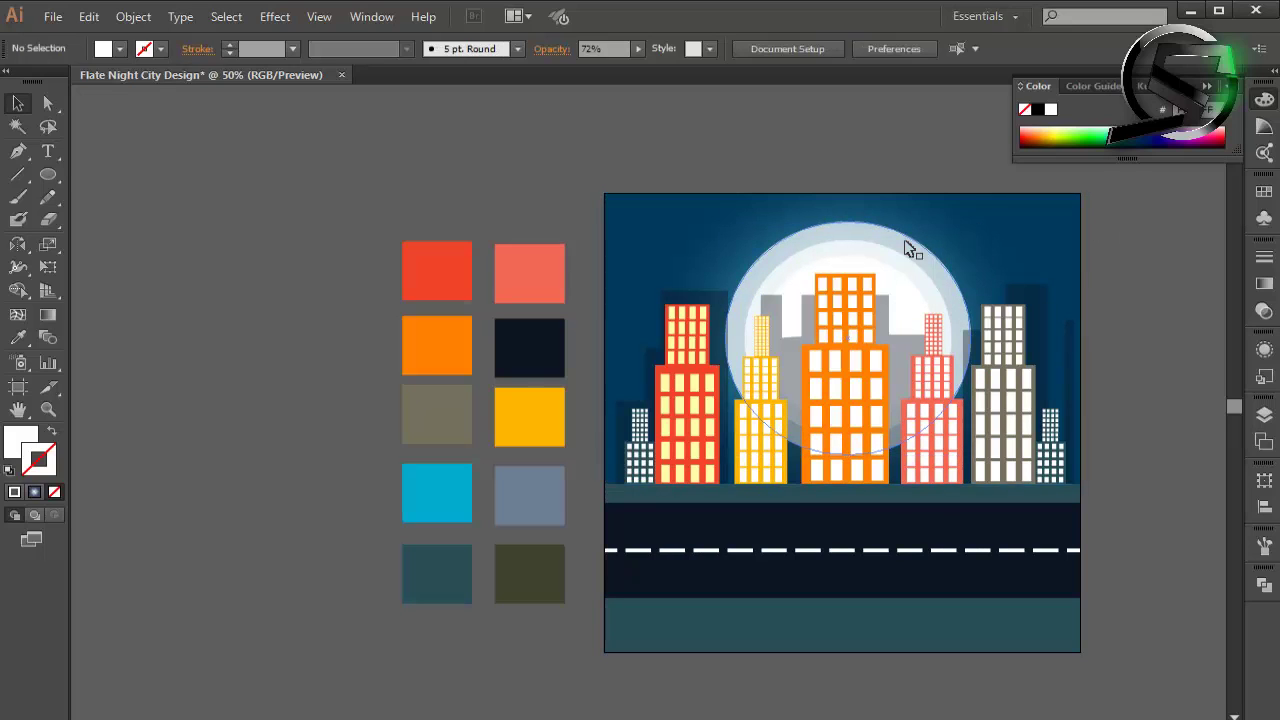
right_click(905, 245)
click(737, 557)
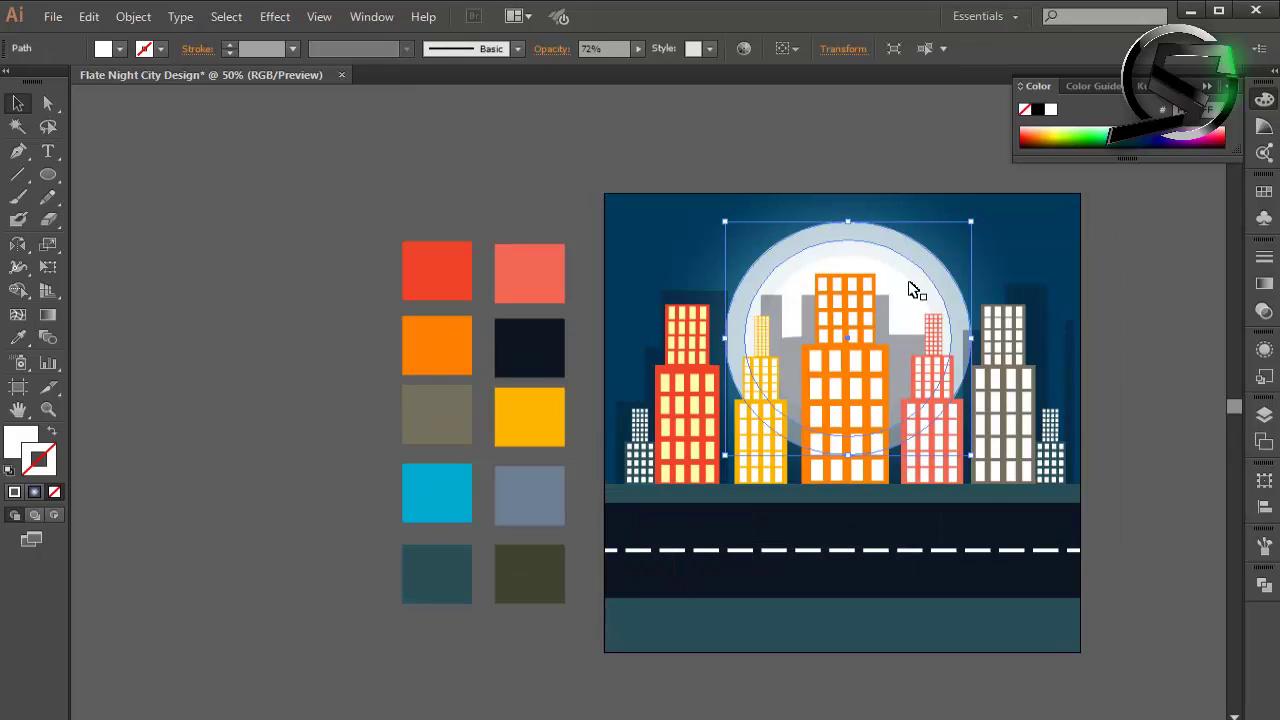
Step: Send the inner and outer moon circles behind the buildings, then select the inner circle
click(909, 296)
right_click(909, 294)
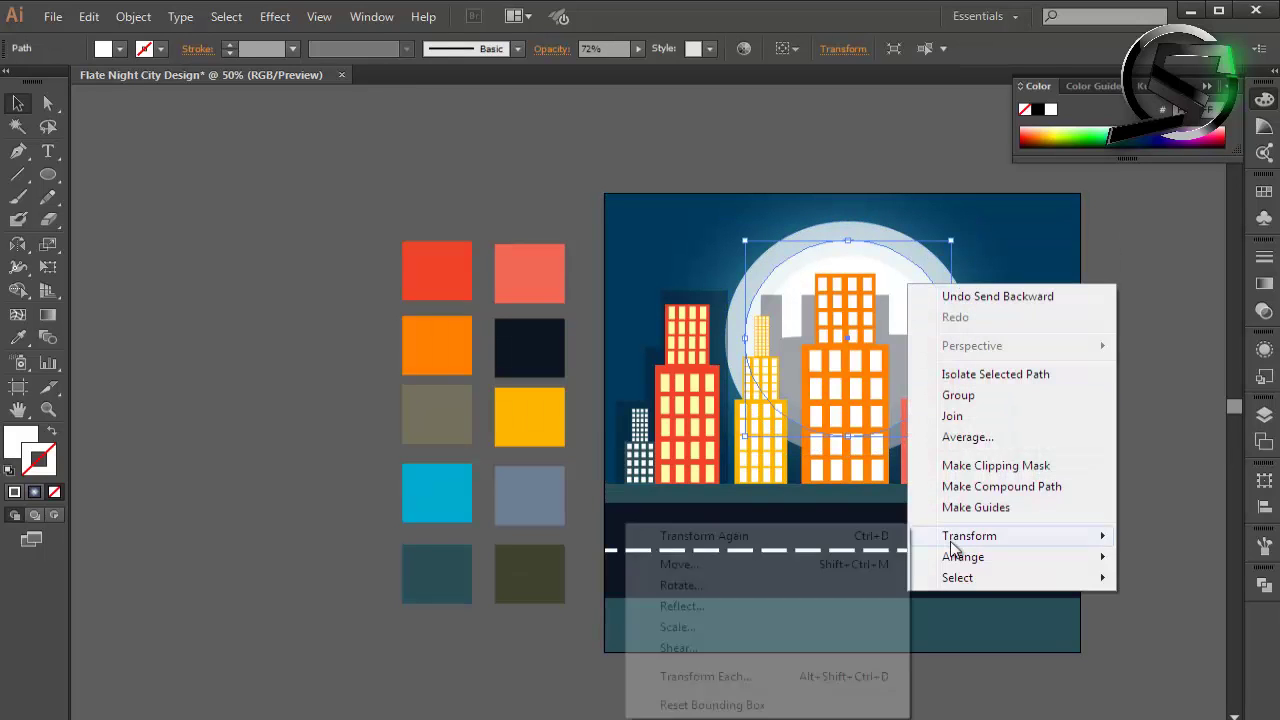
click(693, 598)
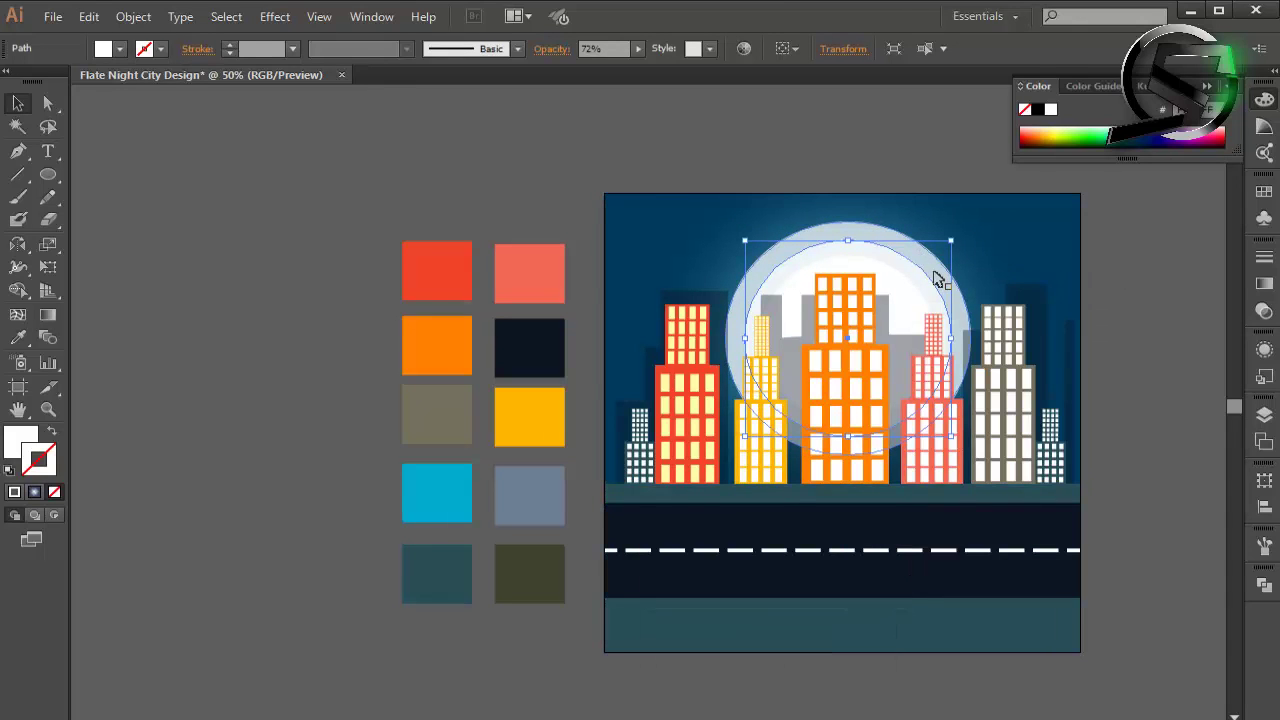
right_click(936, 275)
click(795, 575)
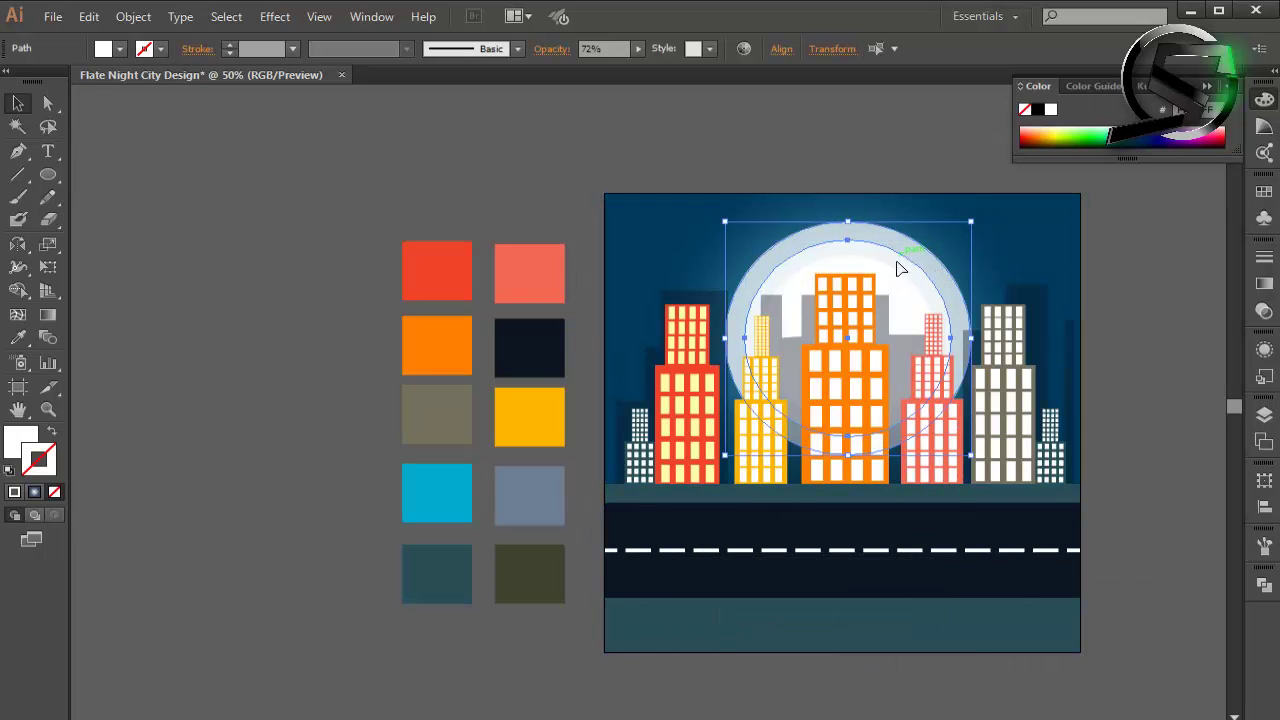
click(894, 272)
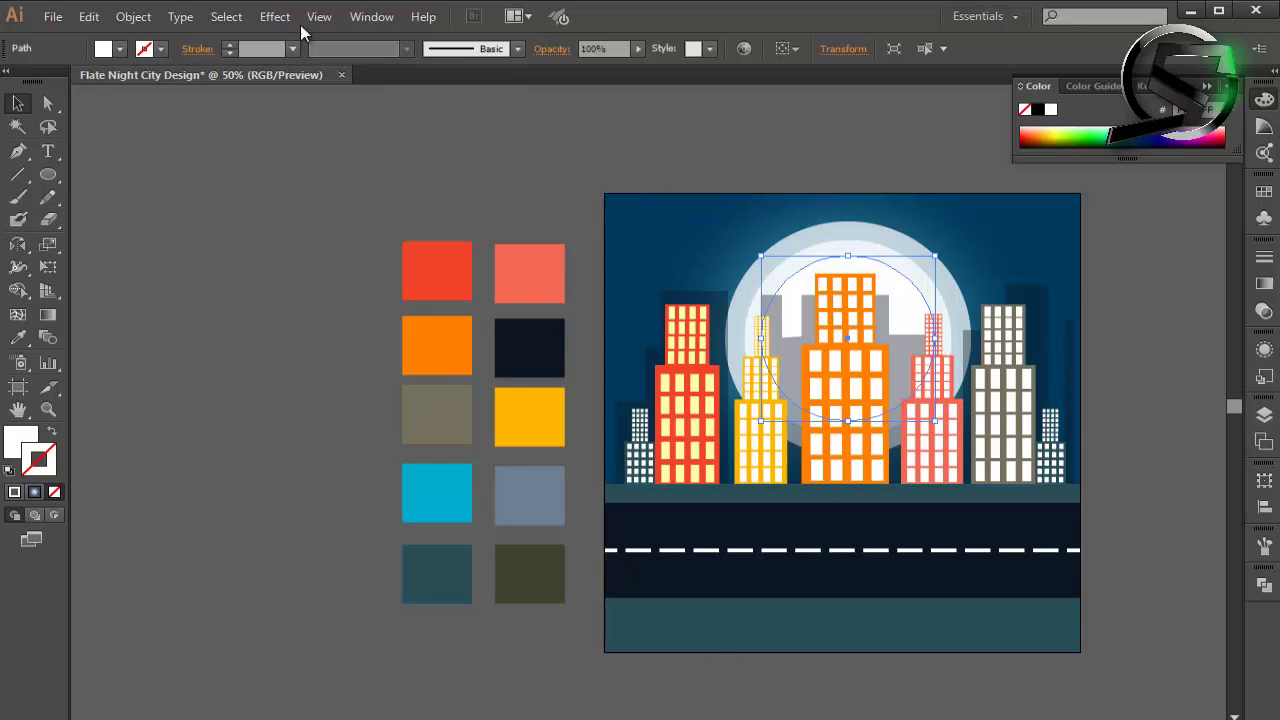
Step: Apply a Gaussian Blur of about 6 pixels to the inner moon circle
click(285, 17)
click(540, 338)
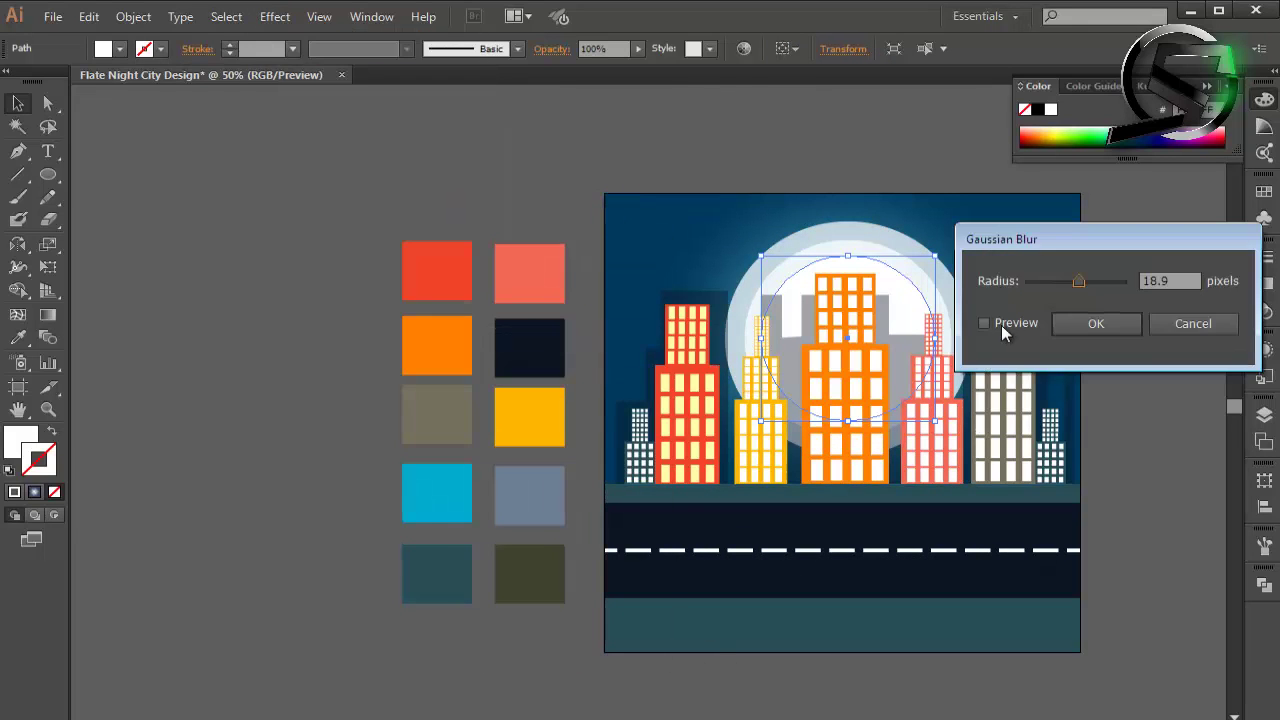
click(1003, 328)
mouse_move(1078, 281)
mouse_down()
mouse_move(1060, 285)
mouse_move(1109, 291)
mouse_up()
click(1090, 325)
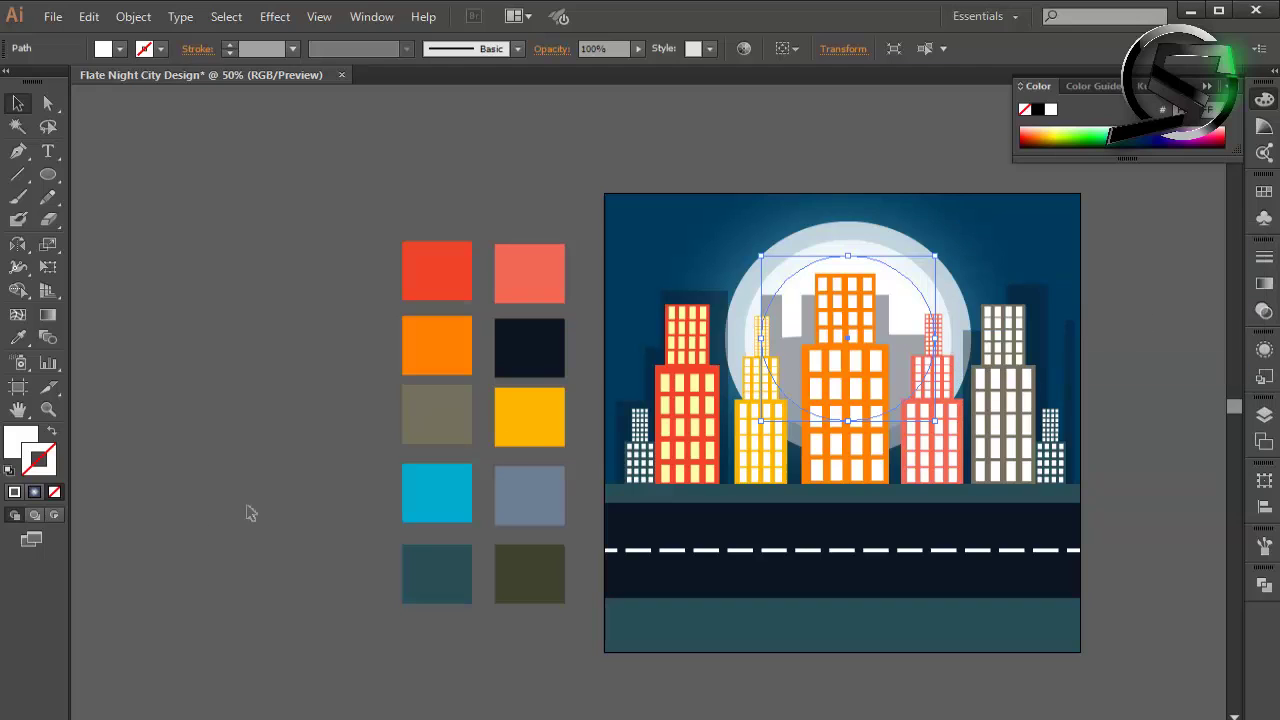
Step: Fill the inner circle with a pale lemon yellow, F2FF76
click(18, 337)
click(524, 410)
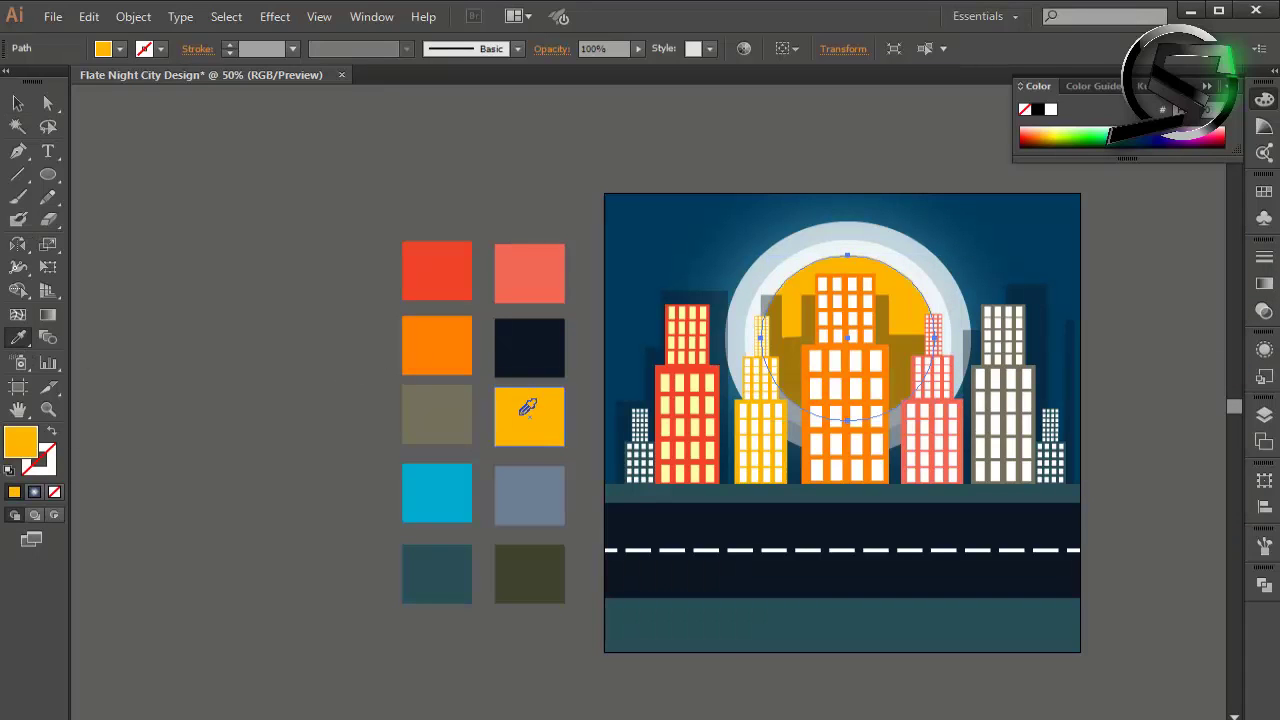
double_click(18, 442)
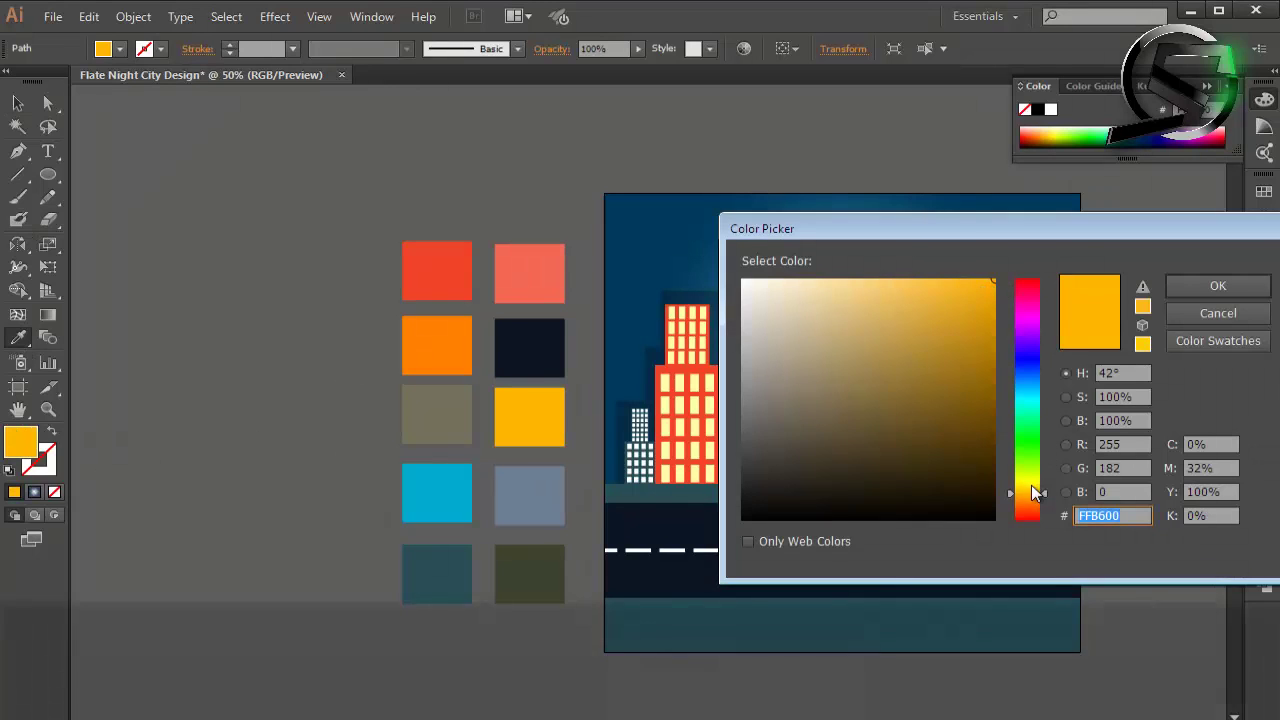
click(1027, 478)
drag(965, 288, 878, 280)
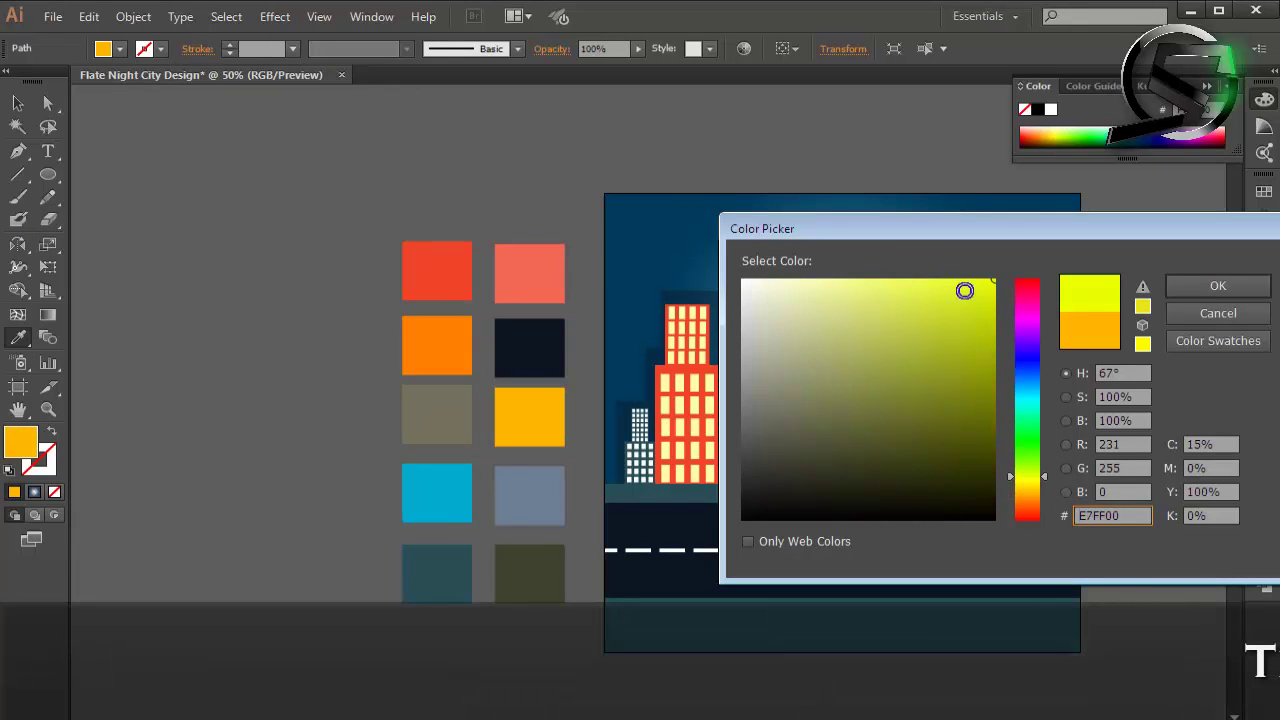
click(1202, 286)
Step: Try a larger Gaussian Blur radius for a softer glow, then reselect the inner moon circle
click(17, 103)
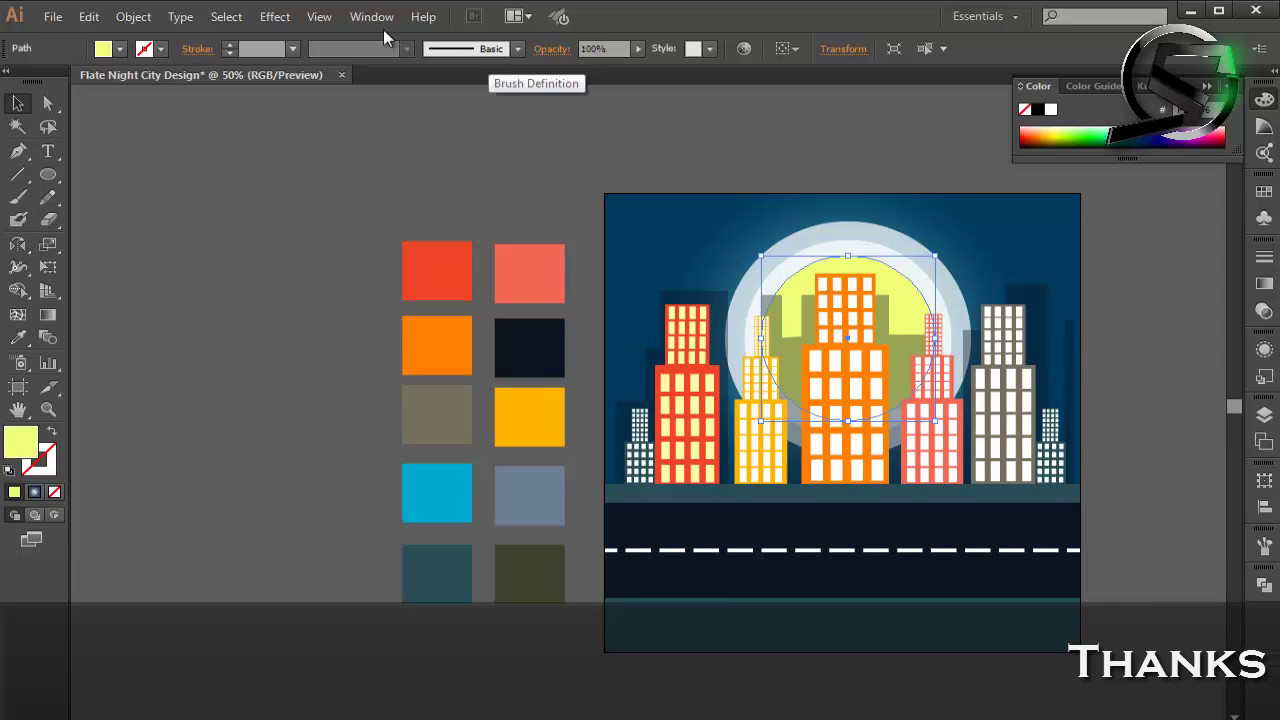
click(275, 16)
mouse_move(295, 334)
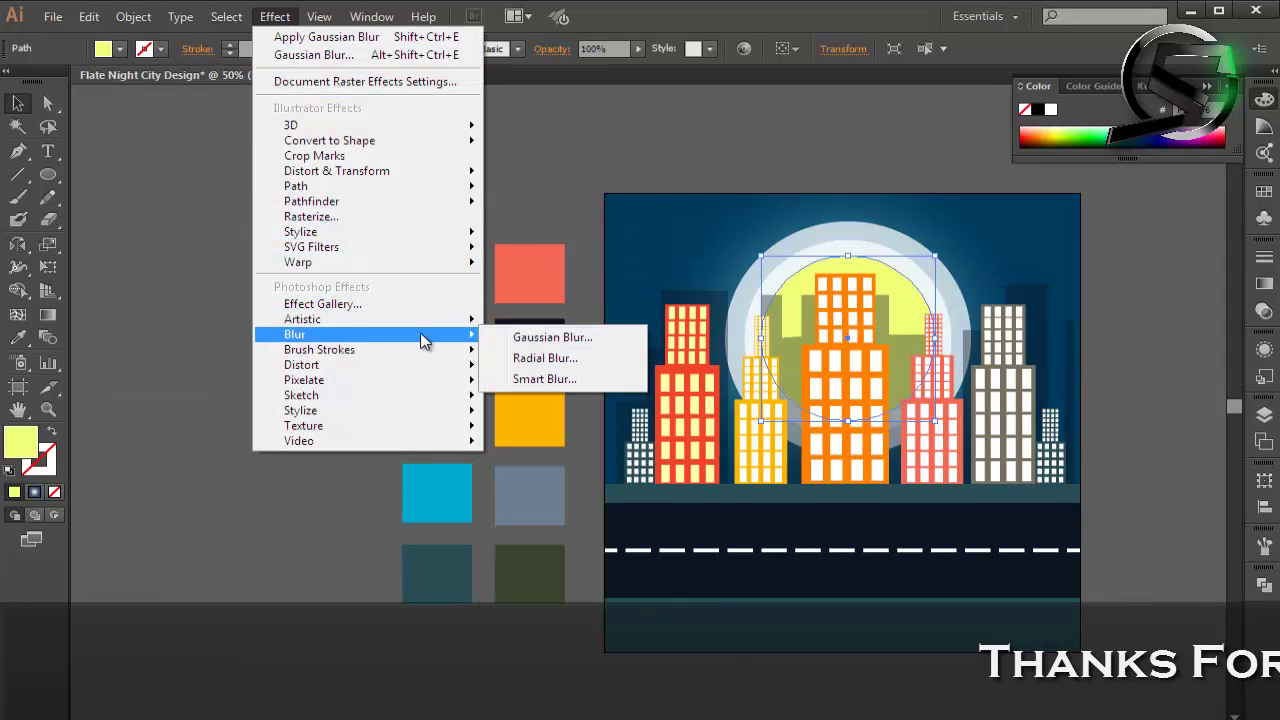
click(545, 333)
click(984, 323)
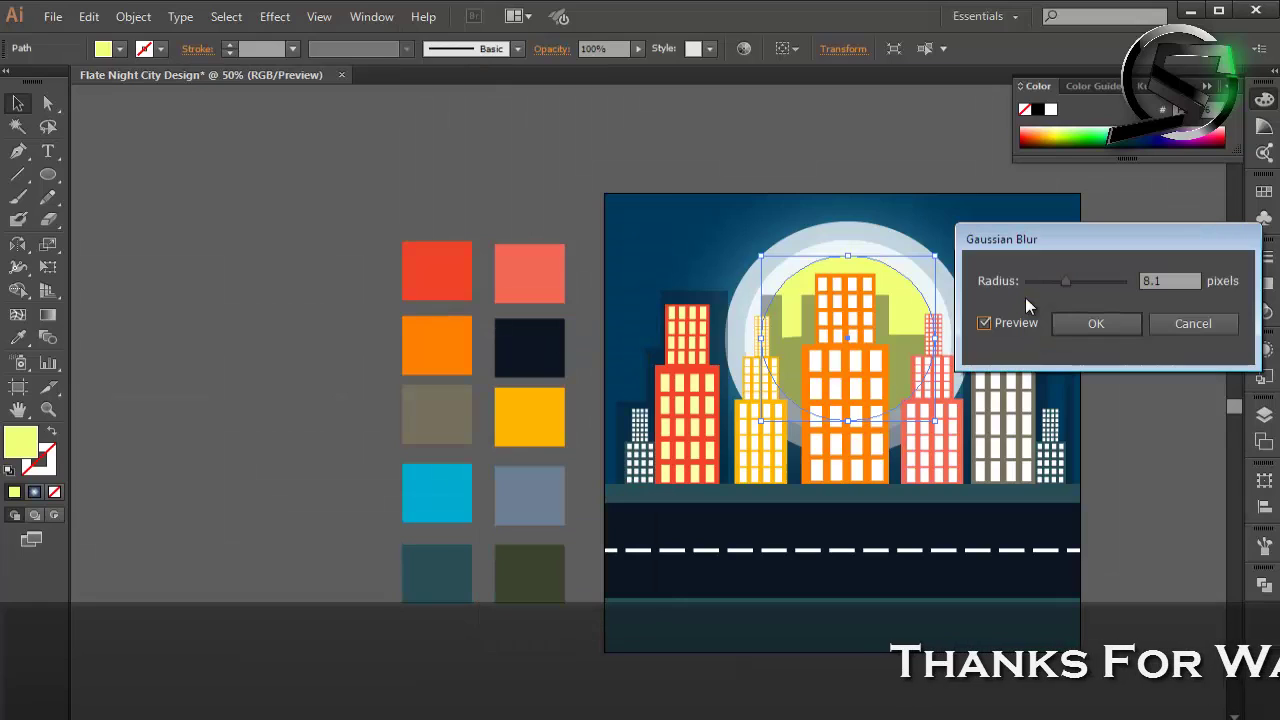
drag(1069, 287, 1106, 285)
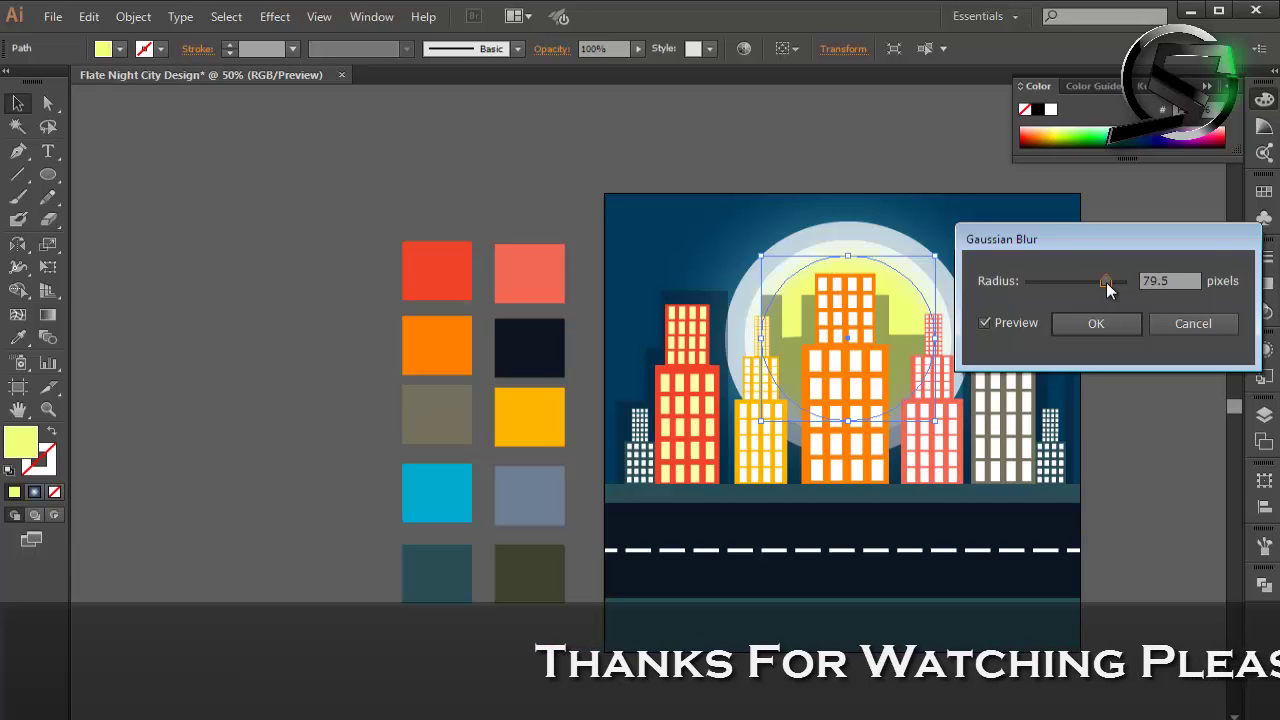
click(1181, 326)
click(898, 298)
click(896, 290)
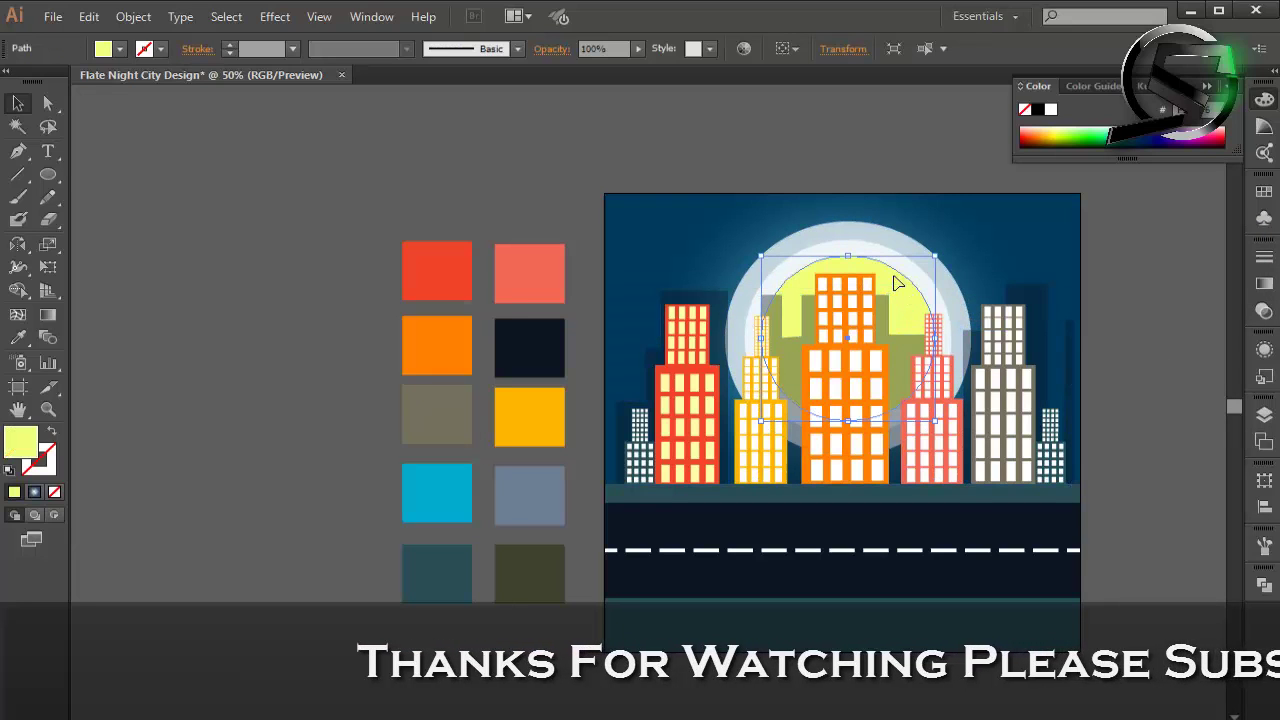
click(1264, 287)
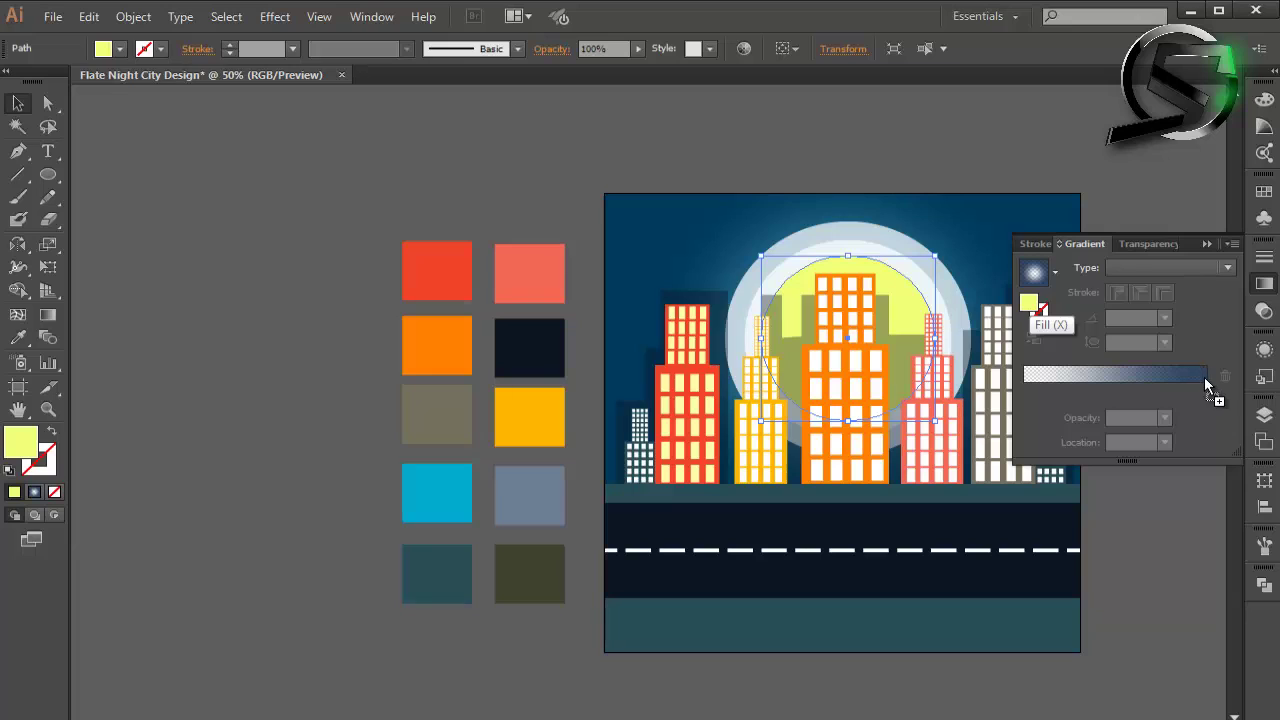
Step: Fill the inner moon with a radial gradient, left stop 100% opaque, midpoint shifted outward, enlarged across the disc
click(1204, 376)
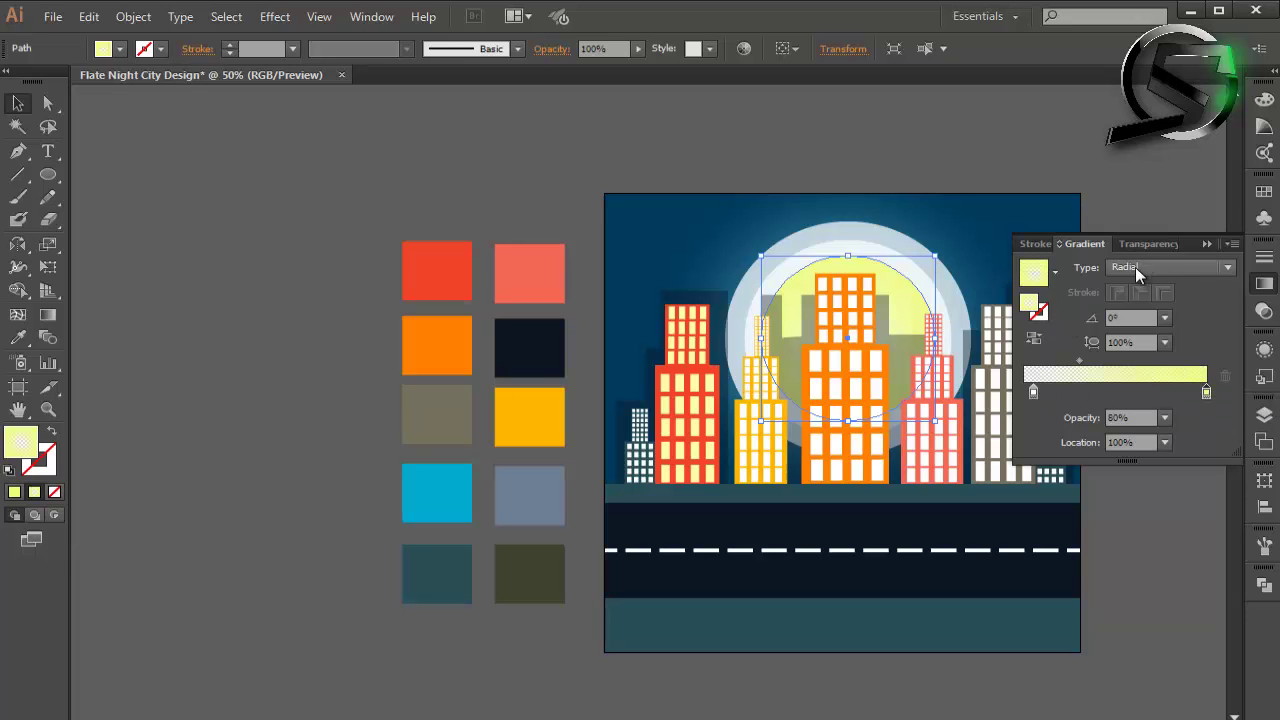
click(1135, 267)
click(1146, 270)
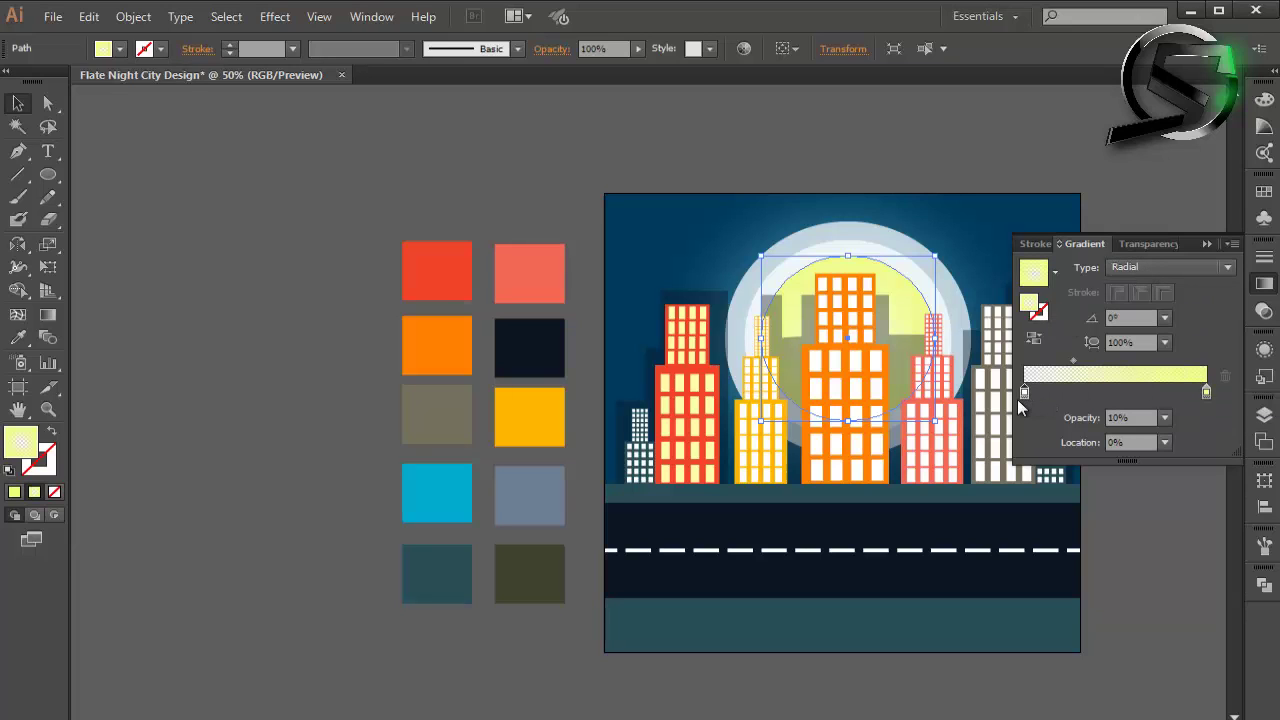
double_click(1022, 391)
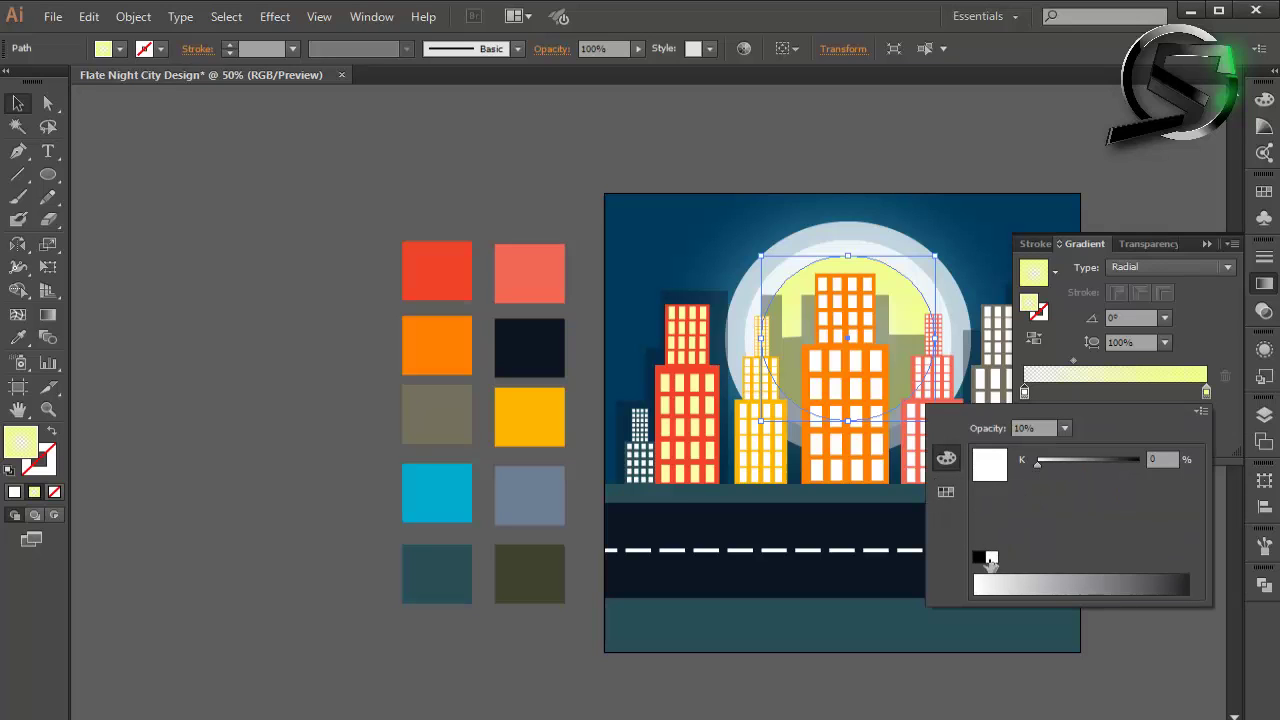
click(1065, 428)
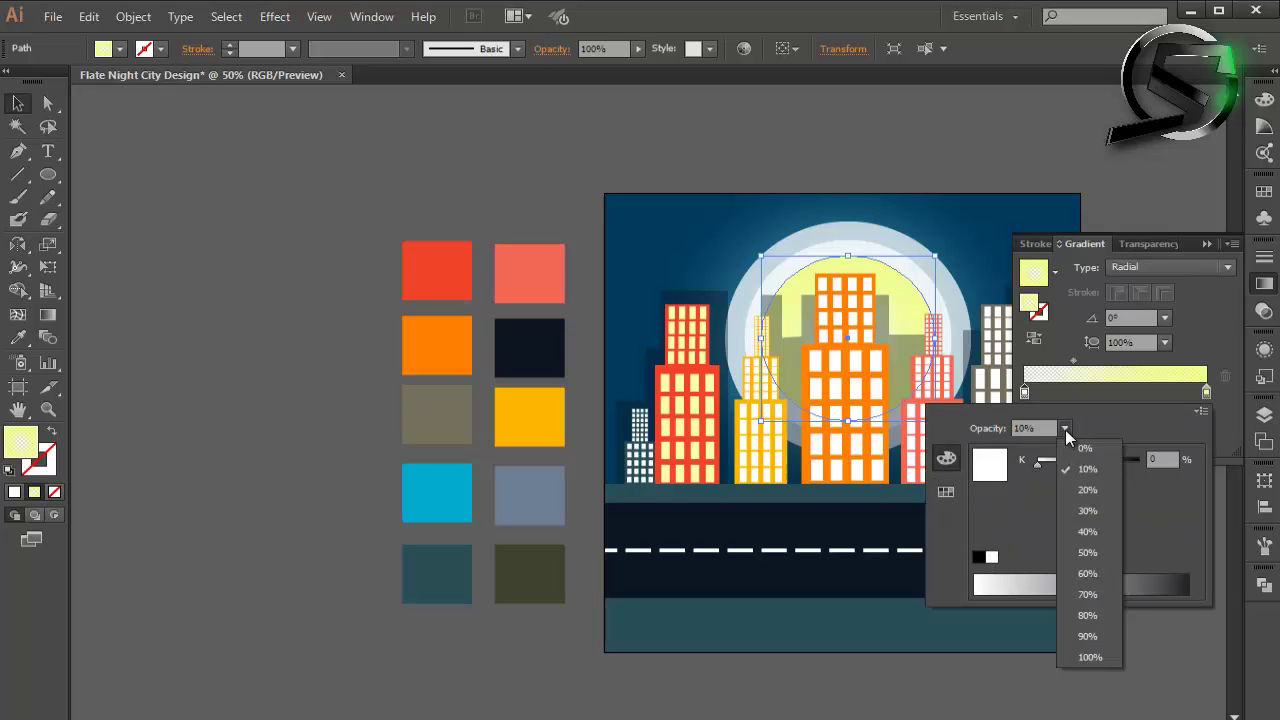
click(1084, 661)
click(1122, 199)
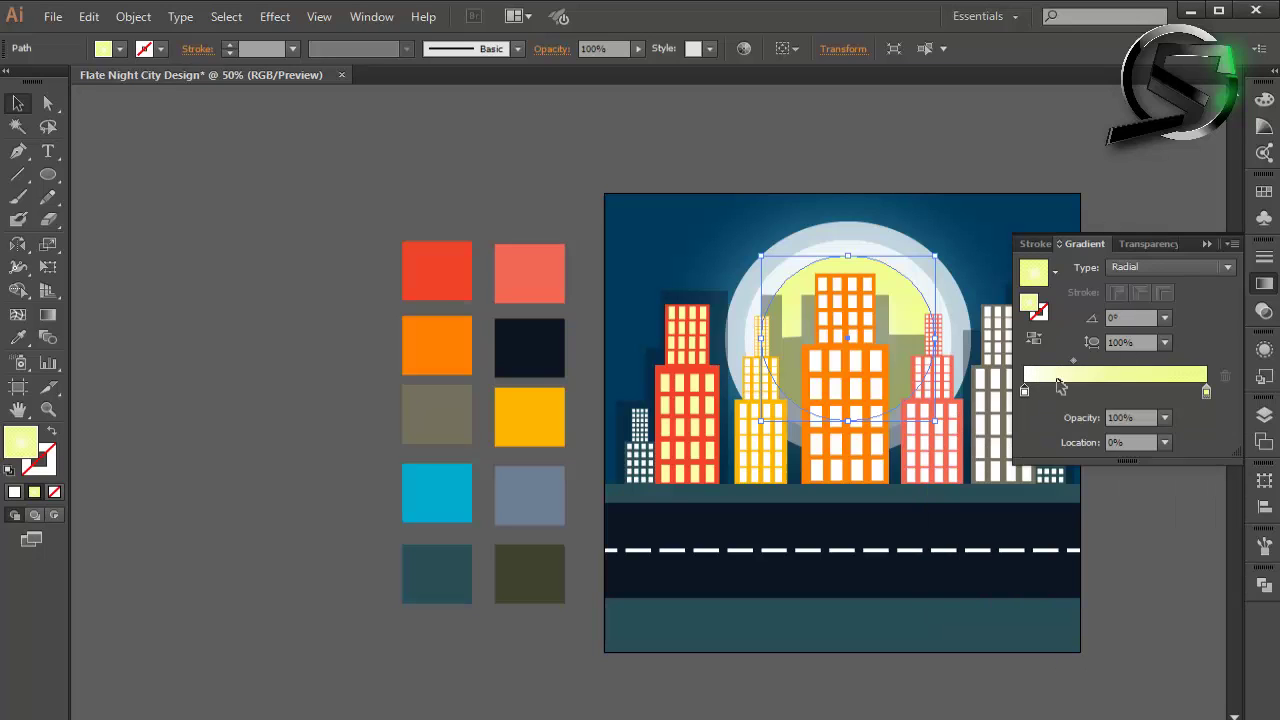
drag(1077, 366, 1131, 360)
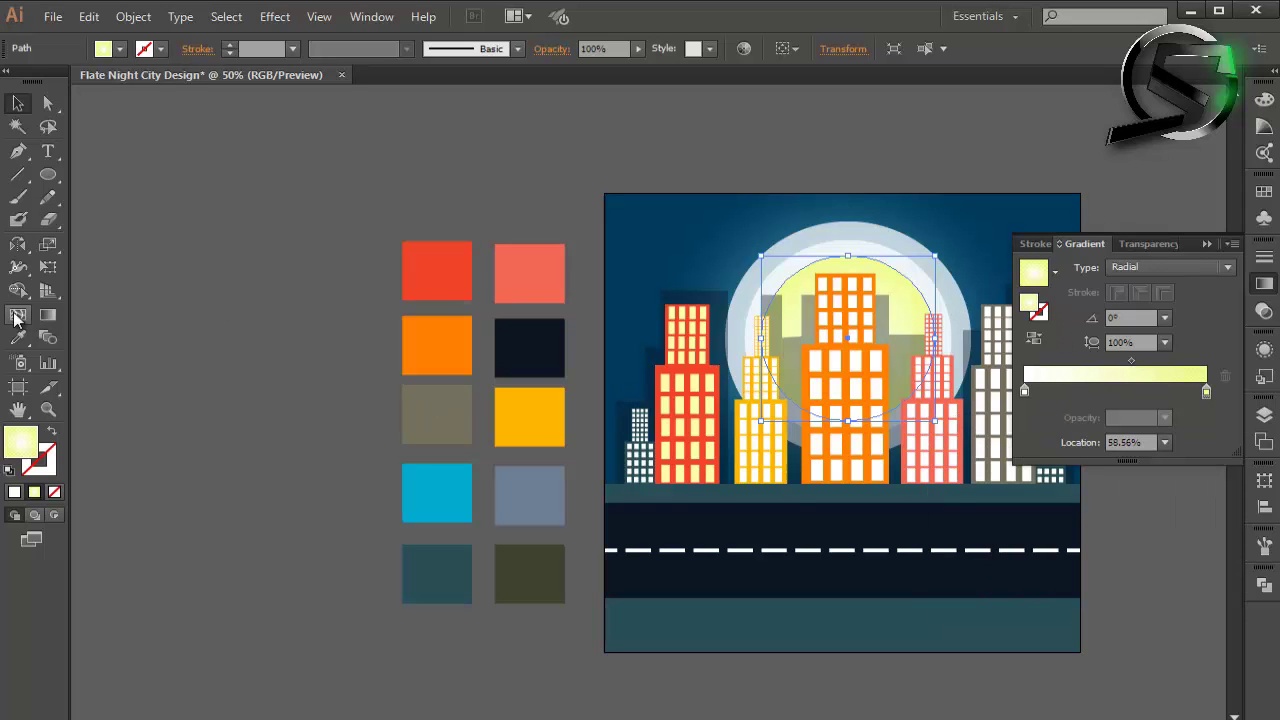
key(g)
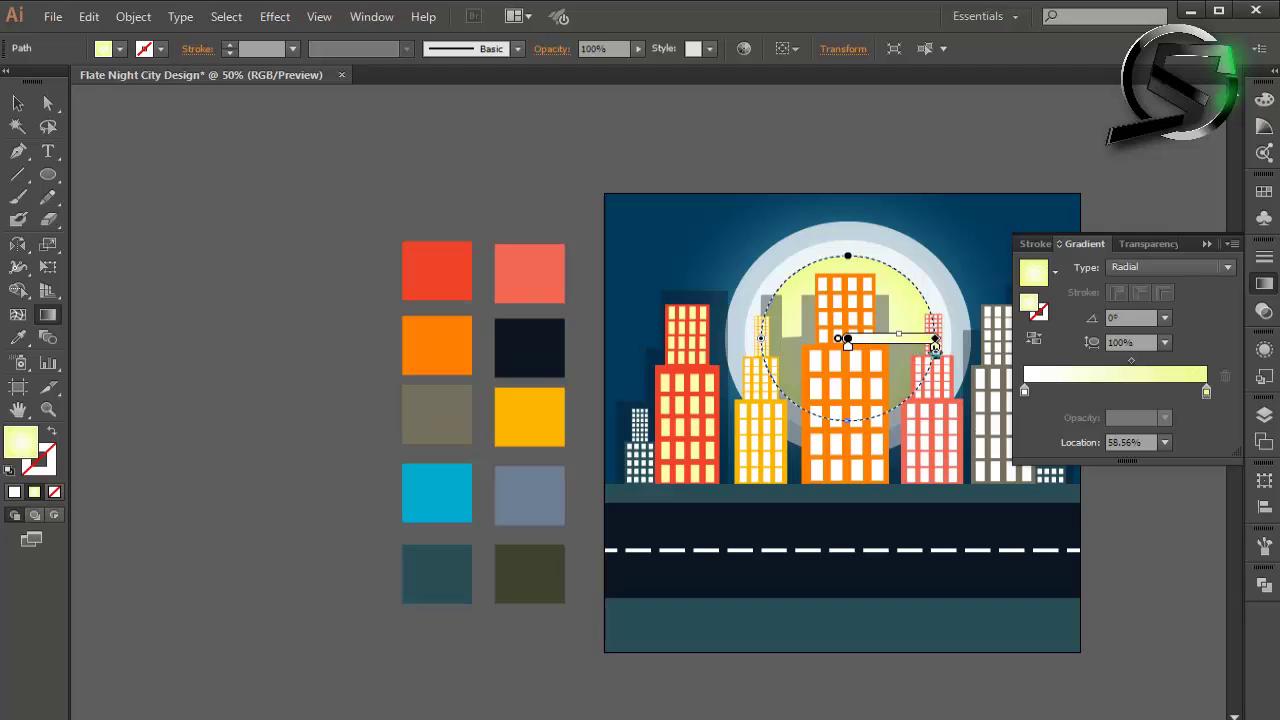
drag(936, 343, 963, 343)
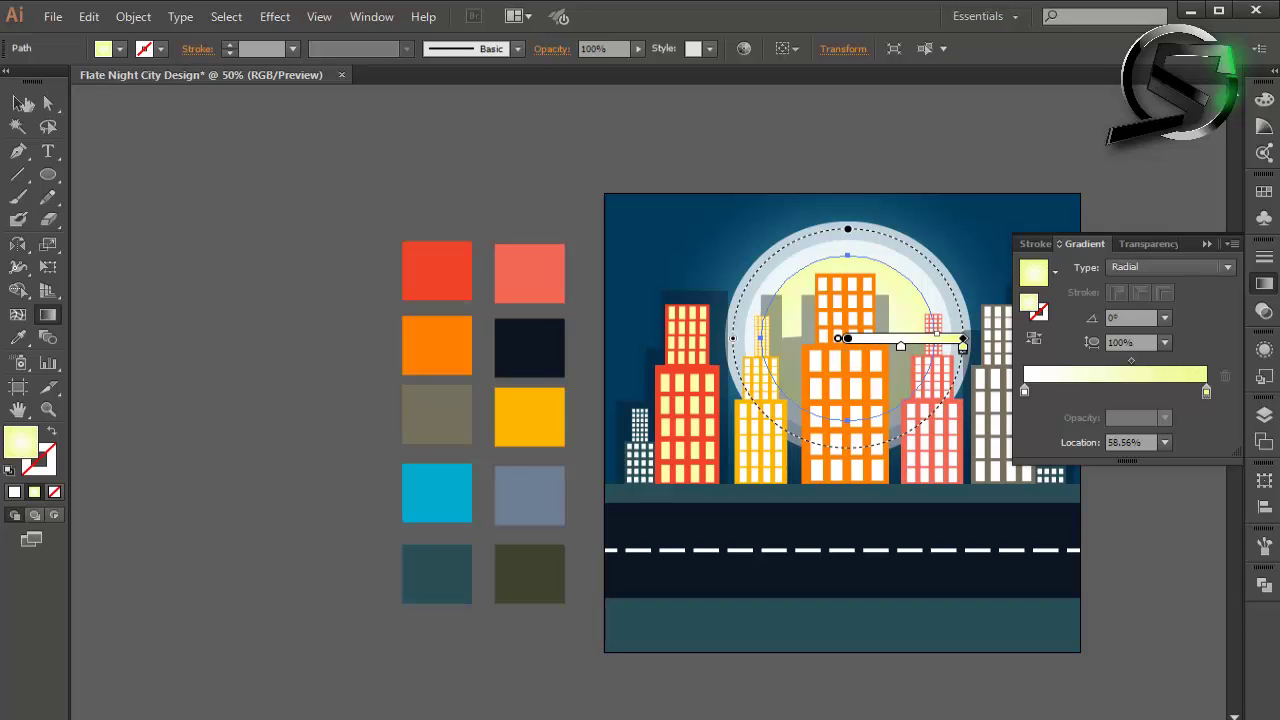
key(v)
Step: Soften the moon gradient with a Gaussian Blur of radius 9 pixels
click(275, 17)
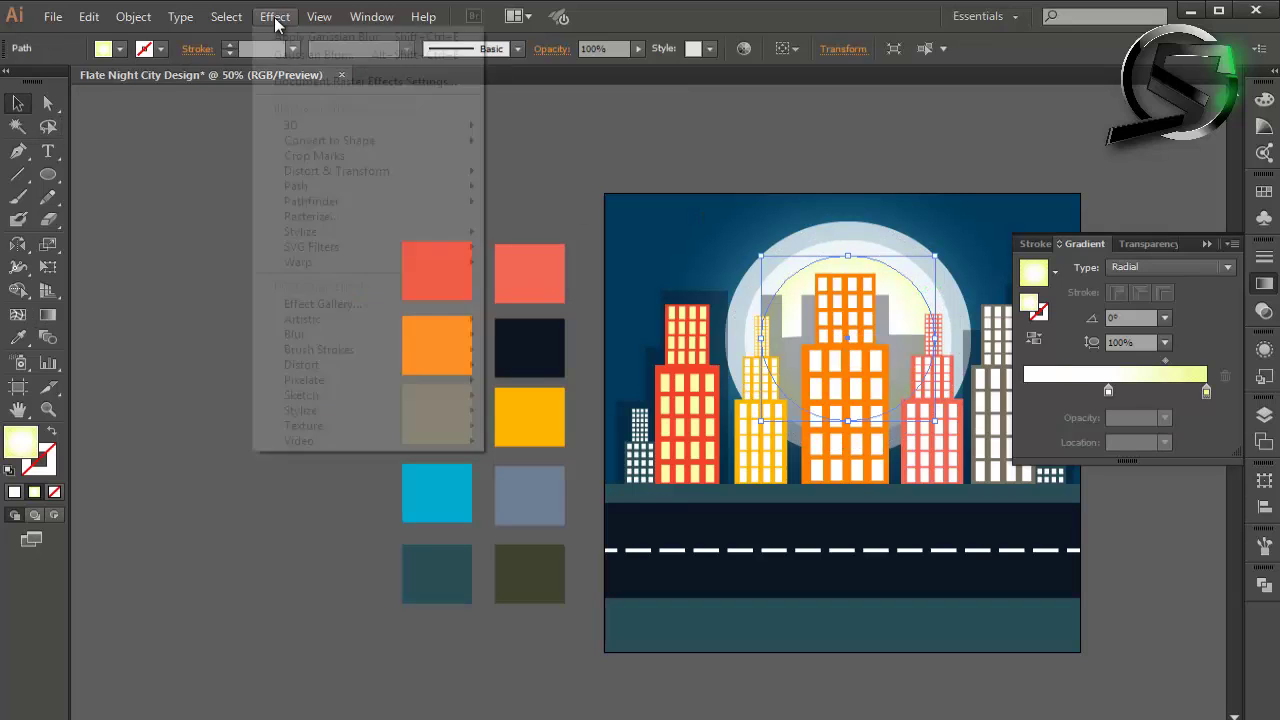
click(560, 334)
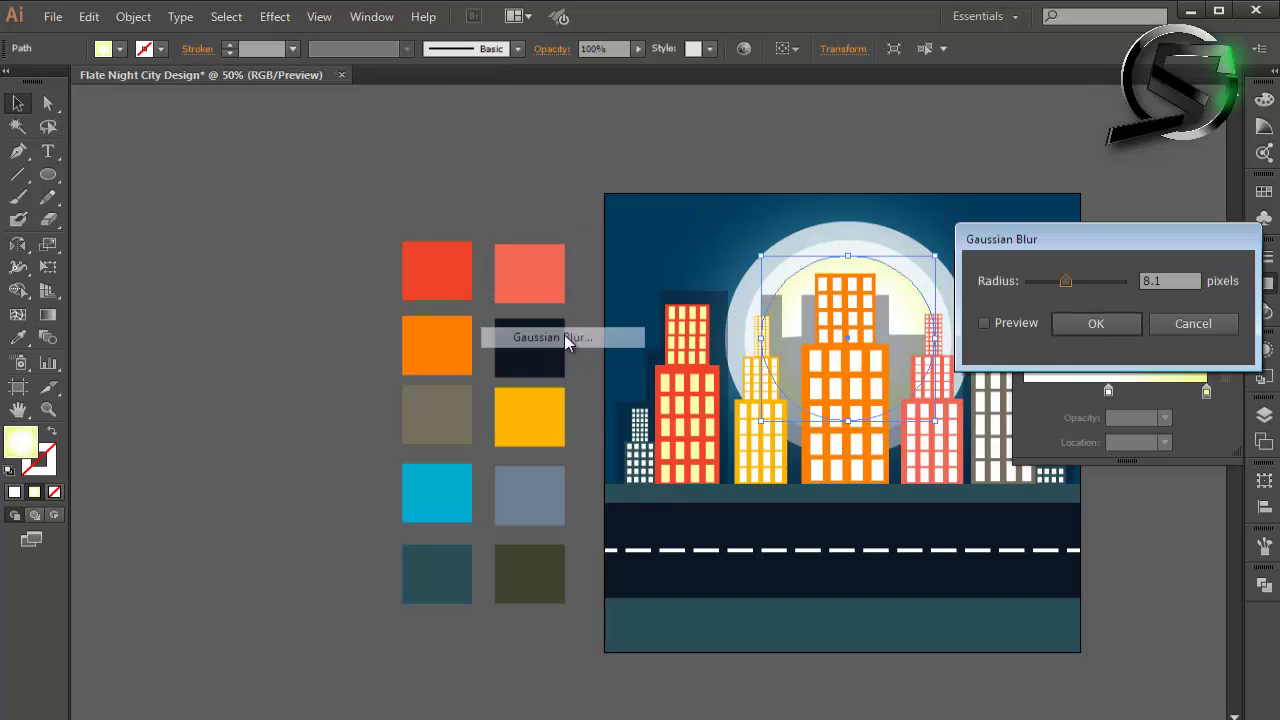
click(1031, 323)
drag(1065, 282, 1070, 281)
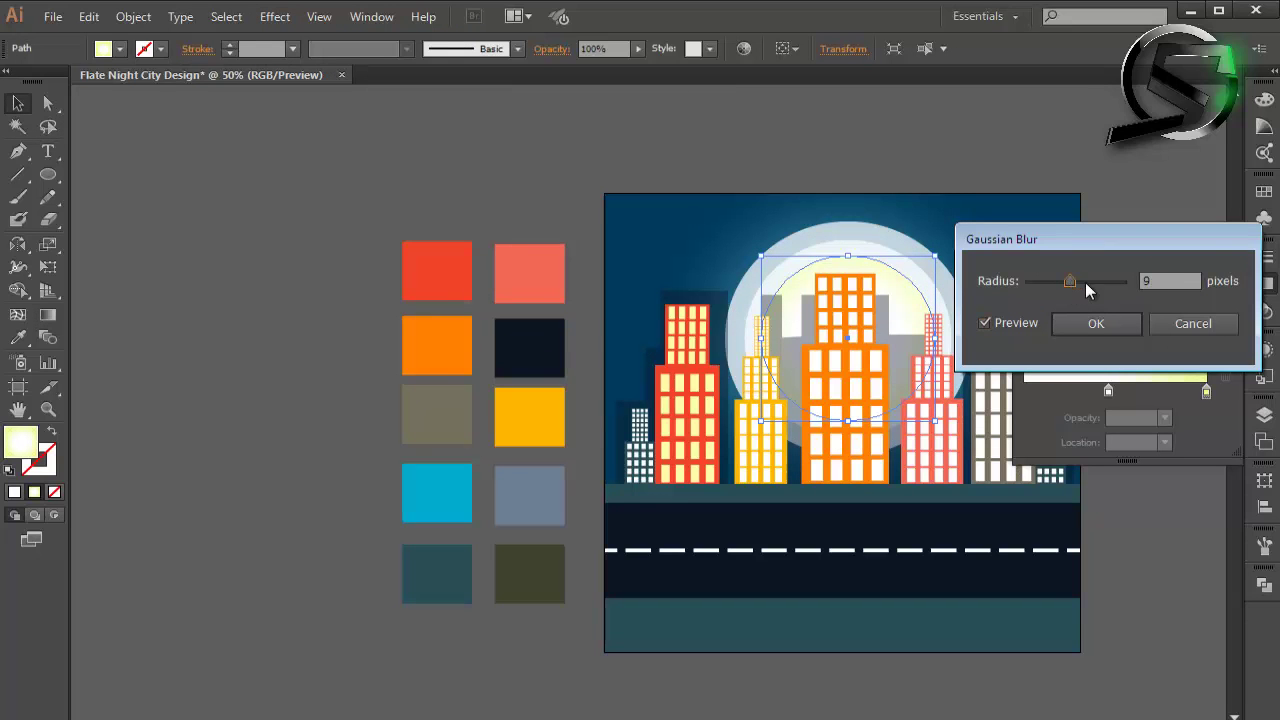
click(1092, 323)
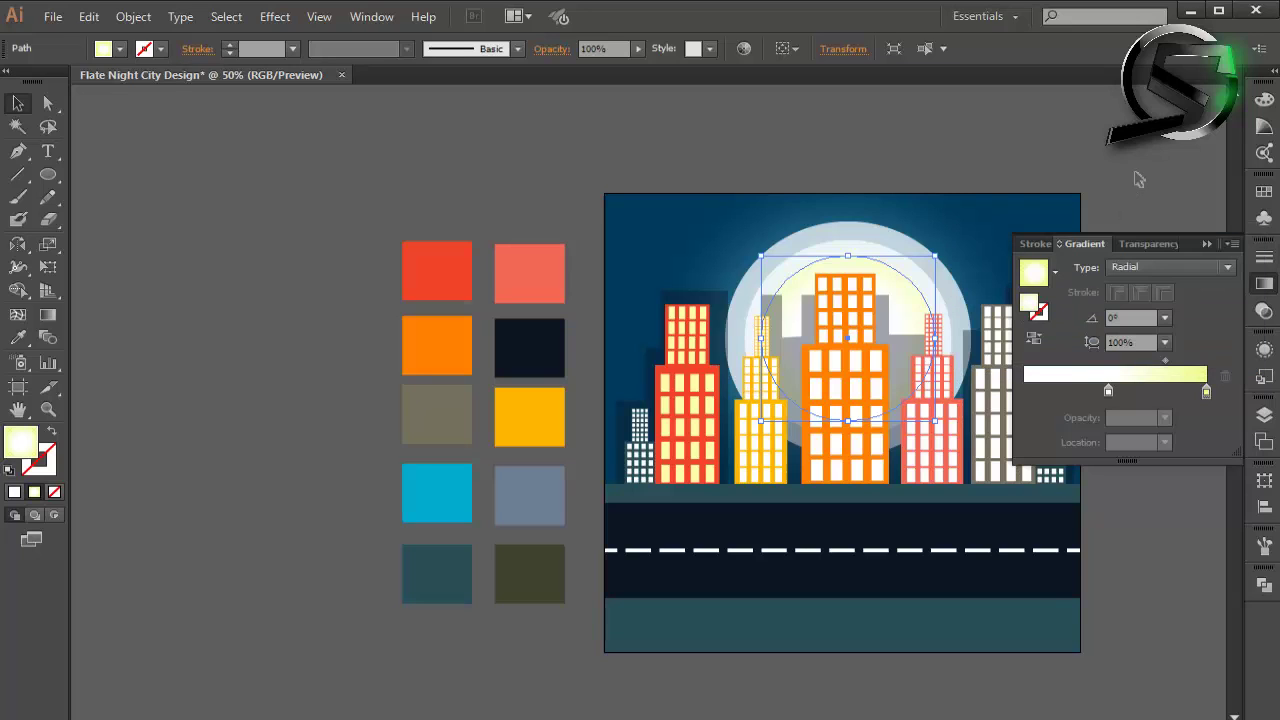
click(1140, 178)
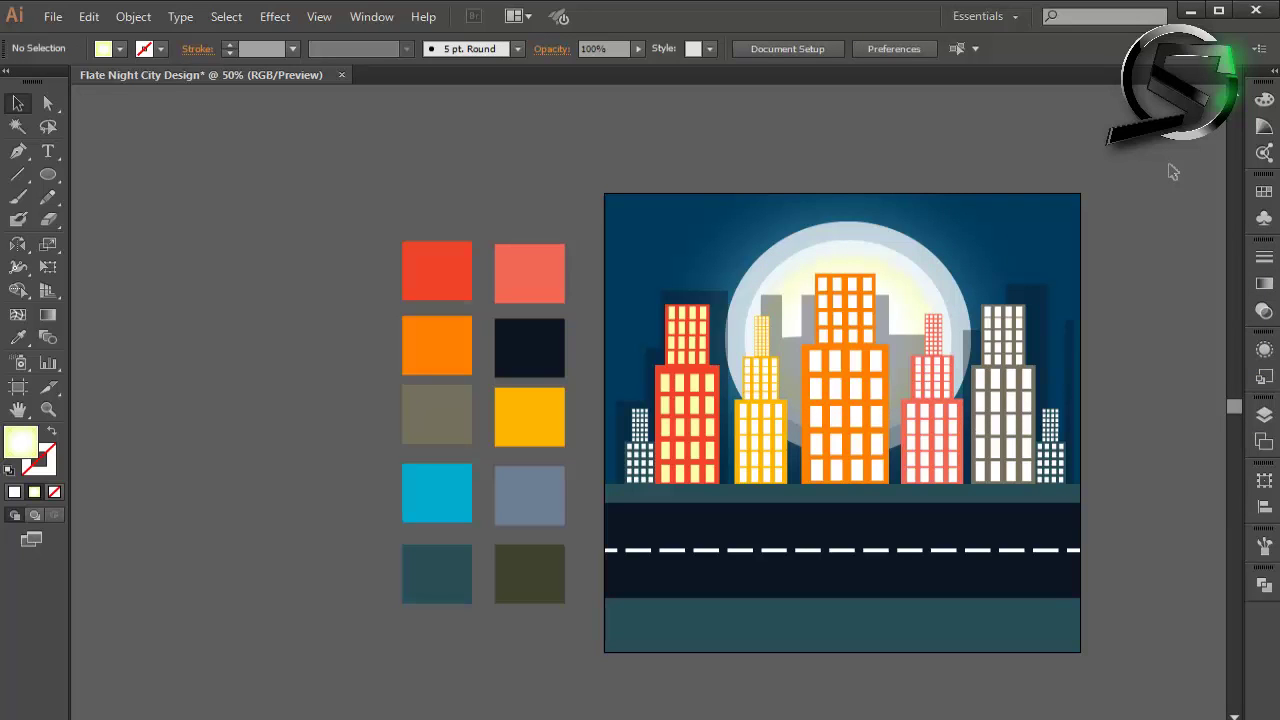
Step: Lower the pale halo circle's opacity in the Control panel to about 35%
click(872, 256)
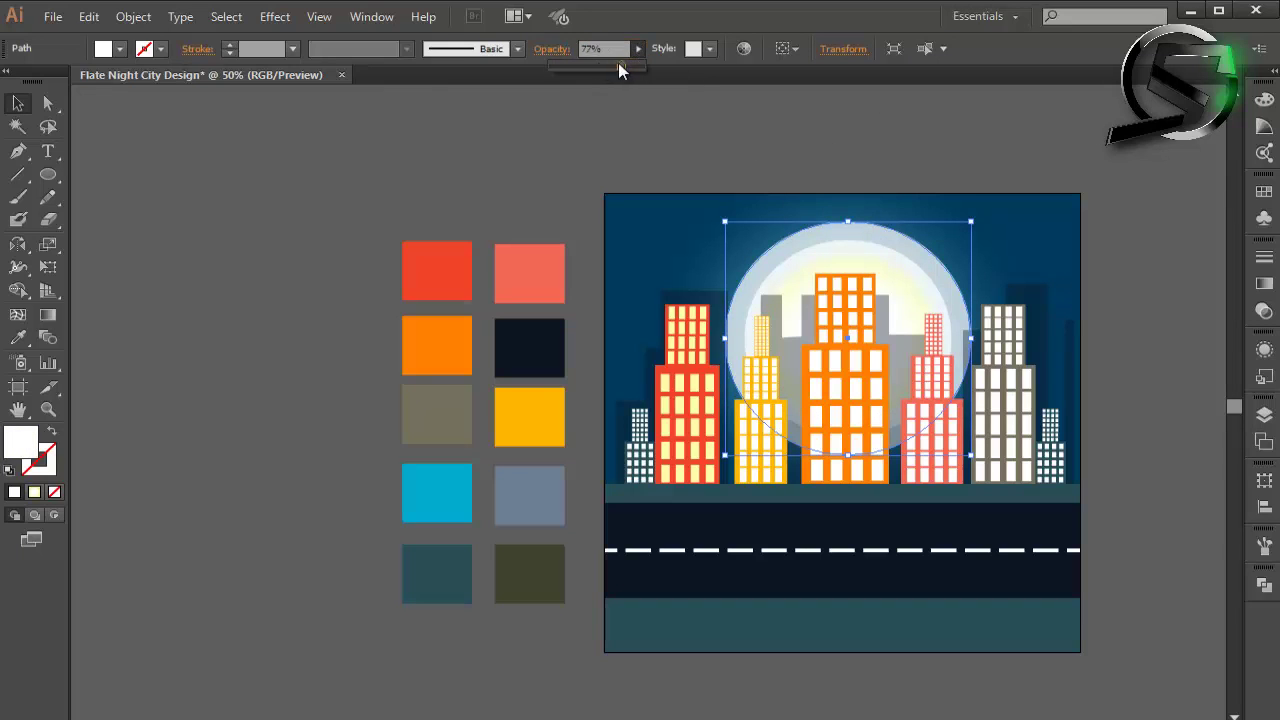
drag(618, 68, 599, 65)
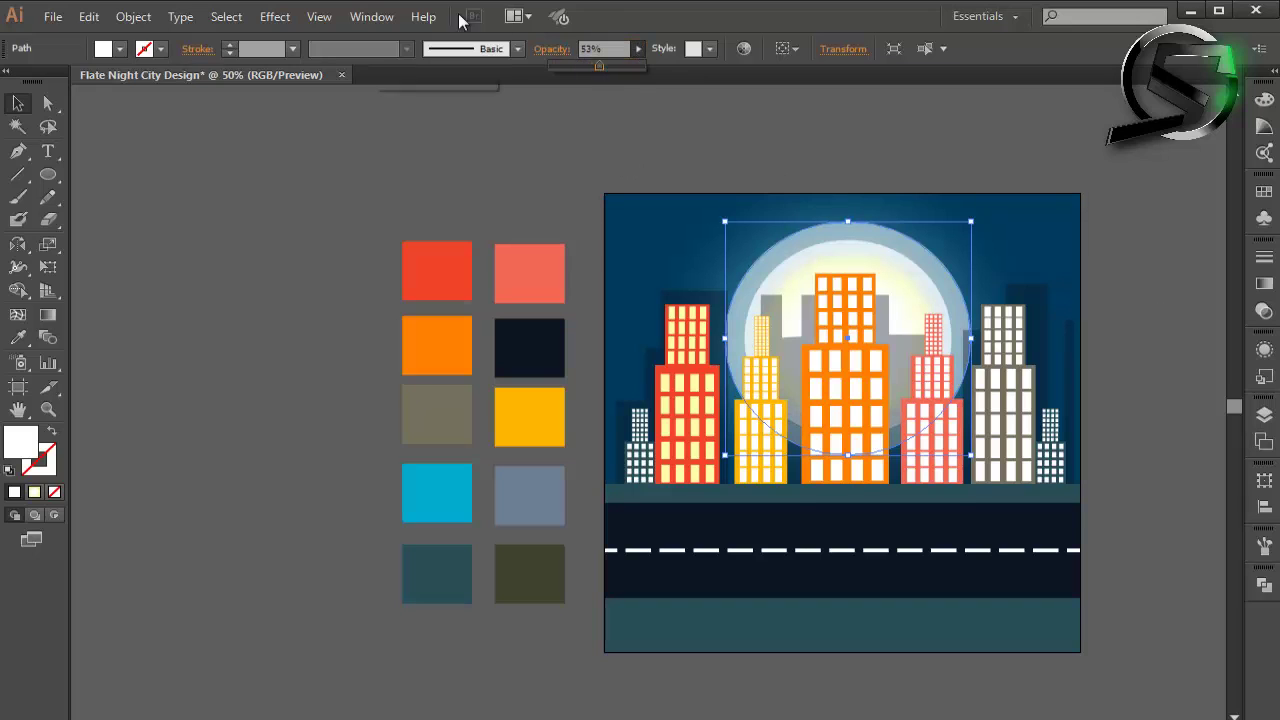
click(920, 168)
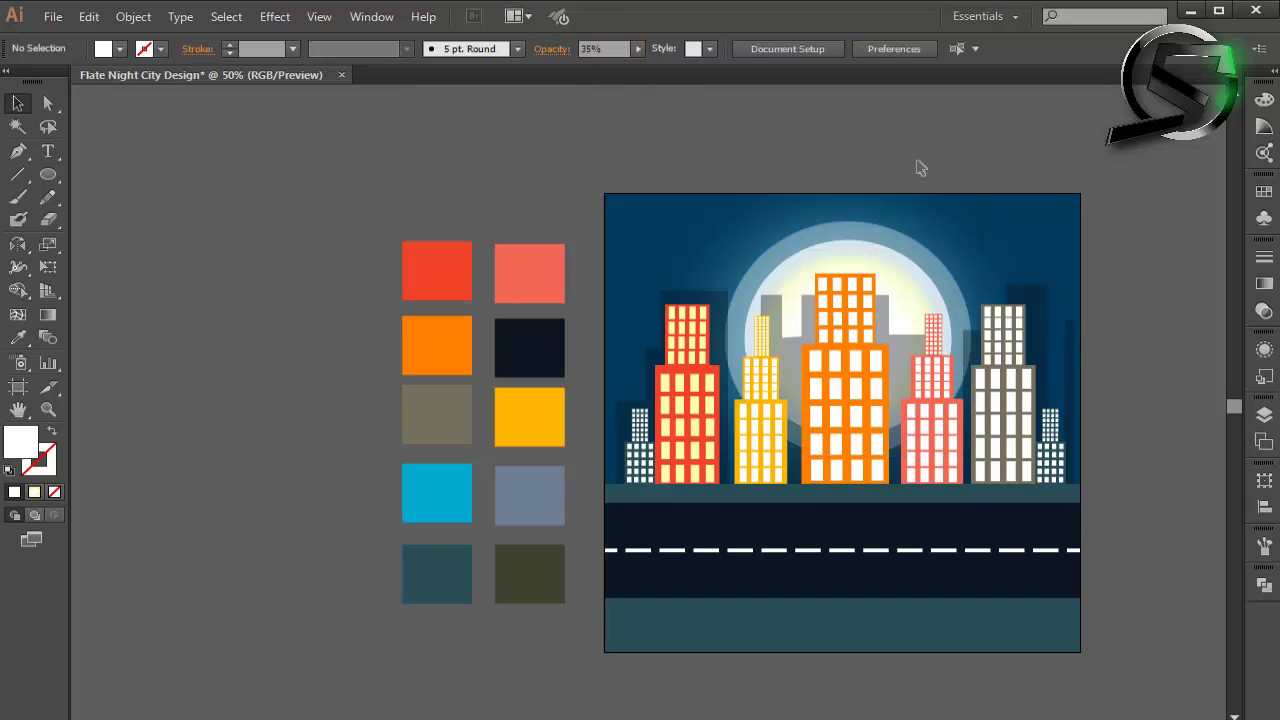
click(908, 247)
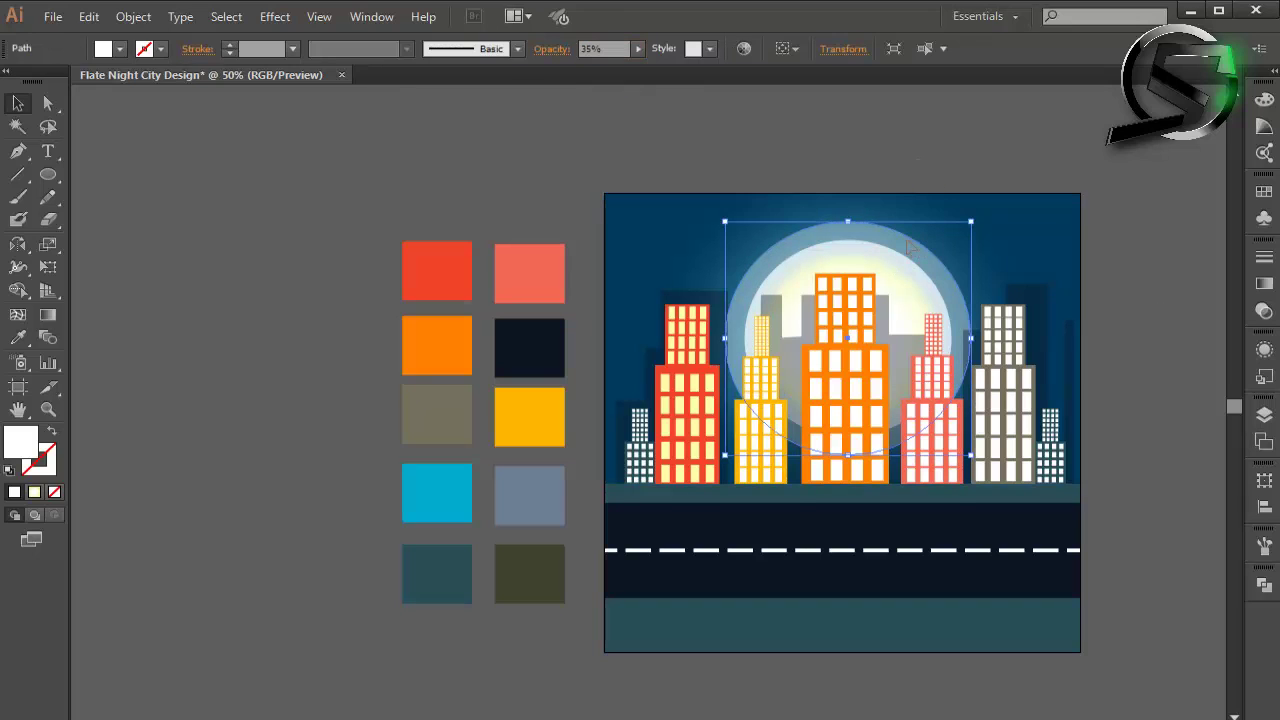
click(1155, 190)
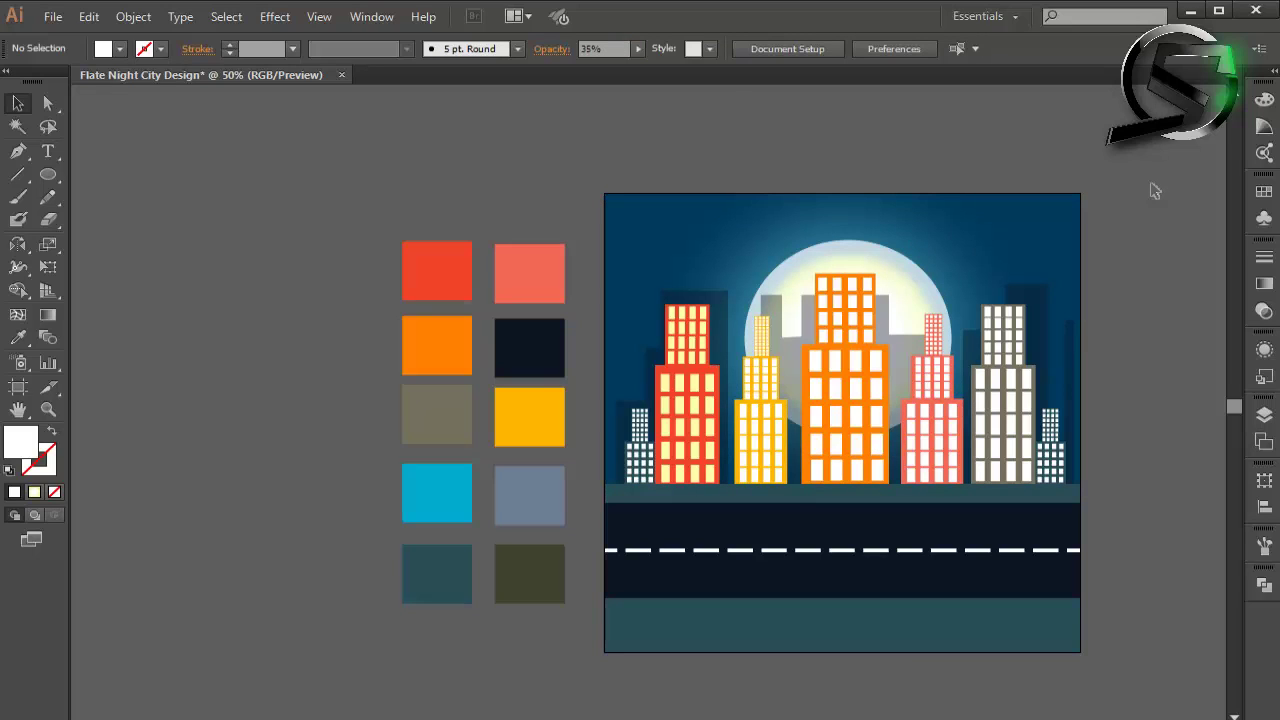
Step: Draw a white circle beside the artboard and Alt-drag overlapping copies into a cloud shape
scroll(1129, 206, down, 3)
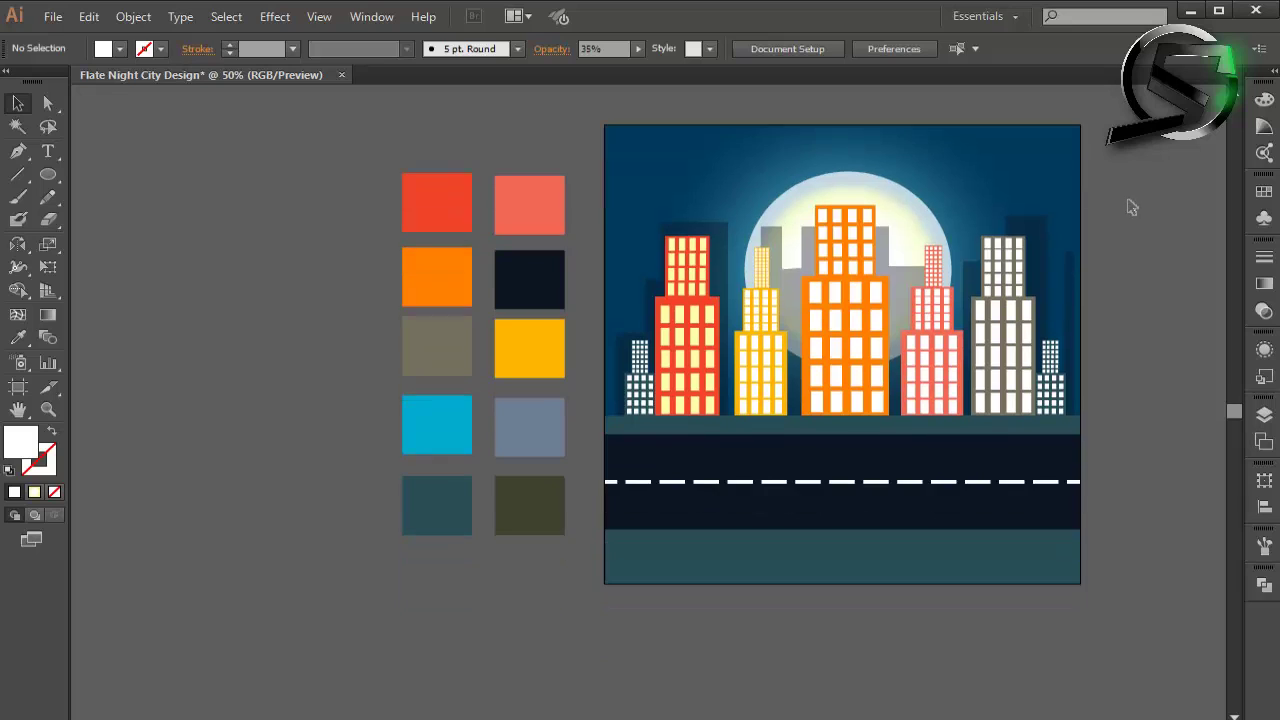
scroll(1129, 206, down, 2)
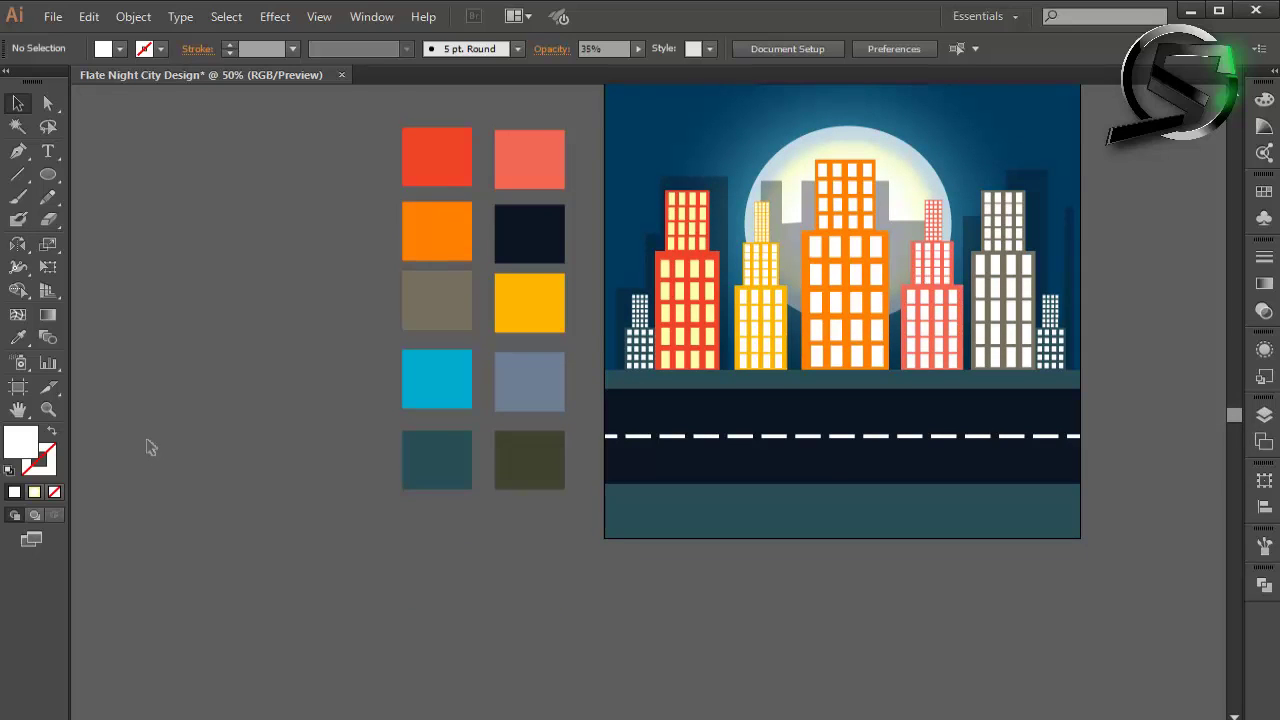
scroll(217, 393, down, 5)
drag(257, 448, 363, 547)
key(v)
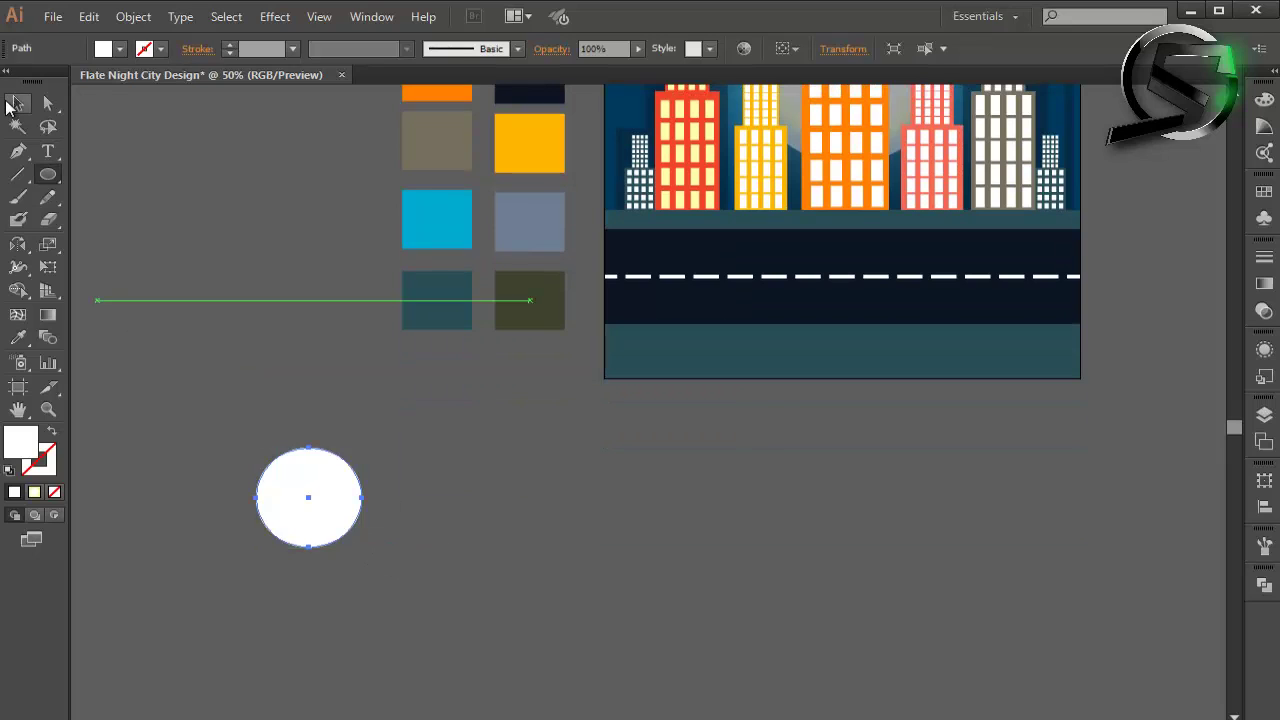
mouse_move(312, 513)
mouse_down()
mouse_move(351, 456)
mouse_move(406, 484)
mouse_move(373, 531)
mouse_up()
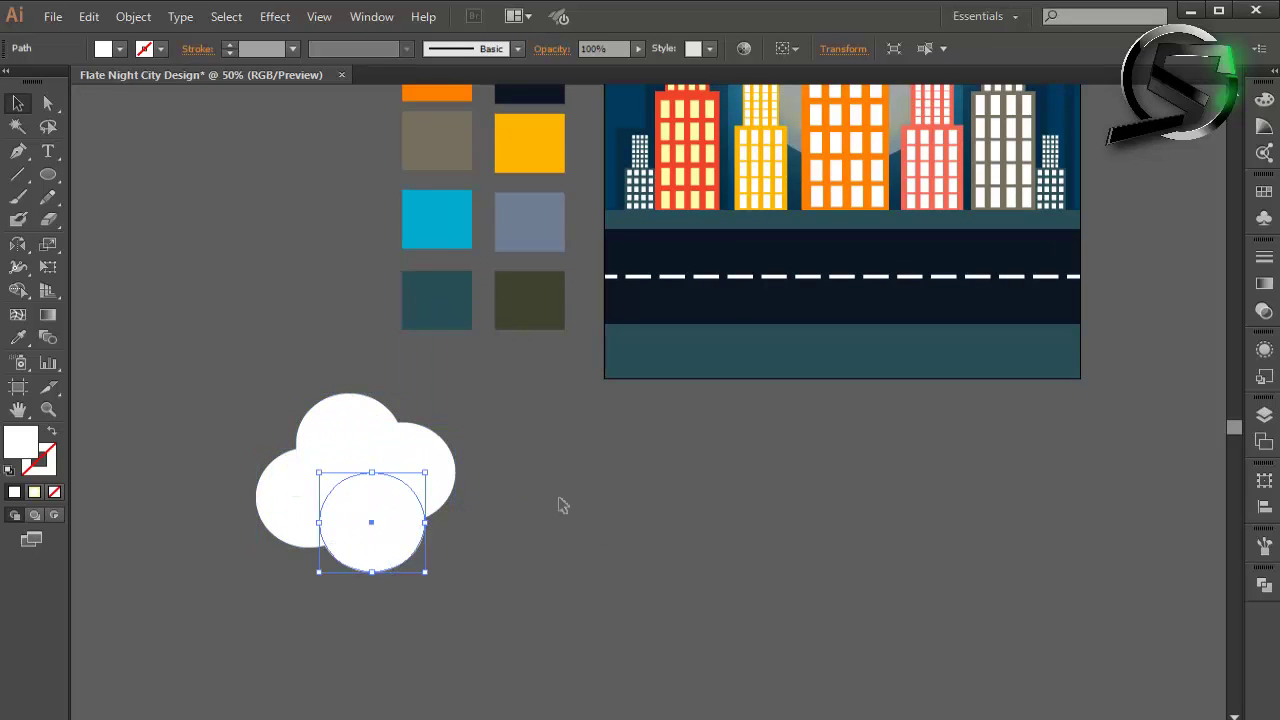
scroll(550, 480, down, 3)
mouse_move(378, 460)
mouse_down()
mouse_move(392, 467)
mouse_move(370, 508)
mouse_up()
drag(334, 459, 454, 420)
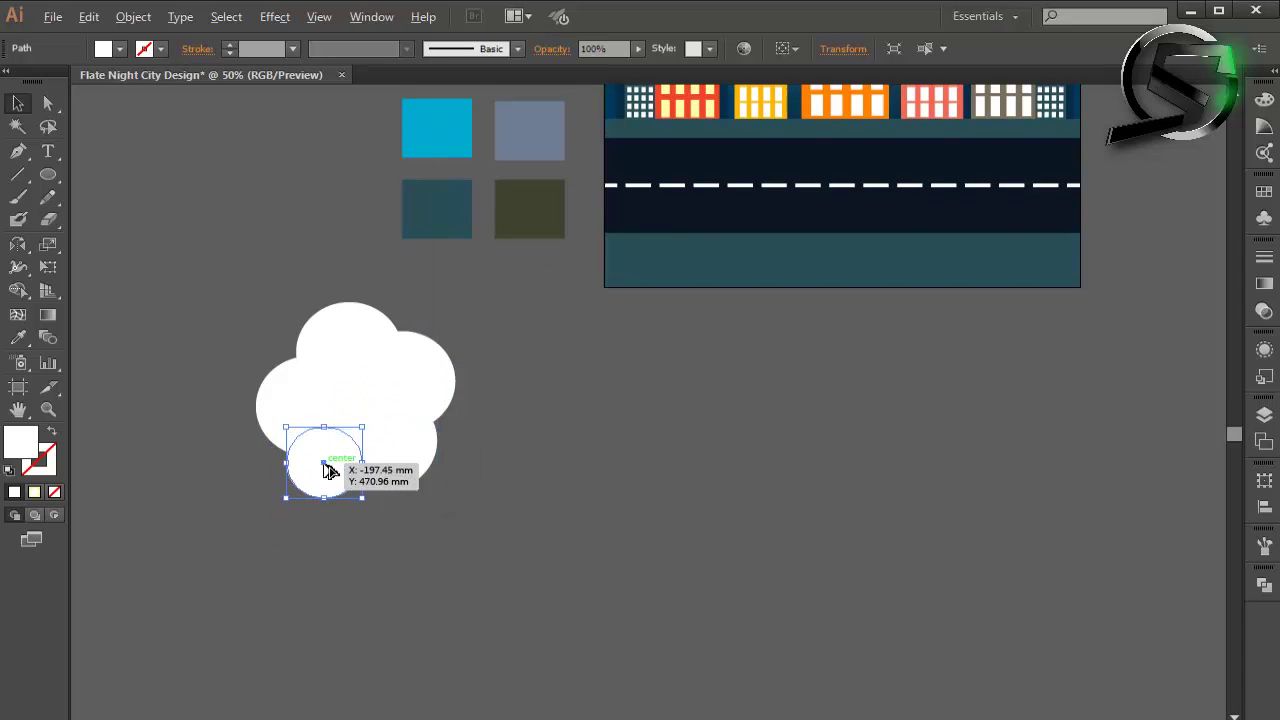
click(537, 397)
scroll(537, 397, down, 1)
Step: Merge all the cloud circles into one shape with the Shape Builder tool
drag(341, 330, 533, 538)
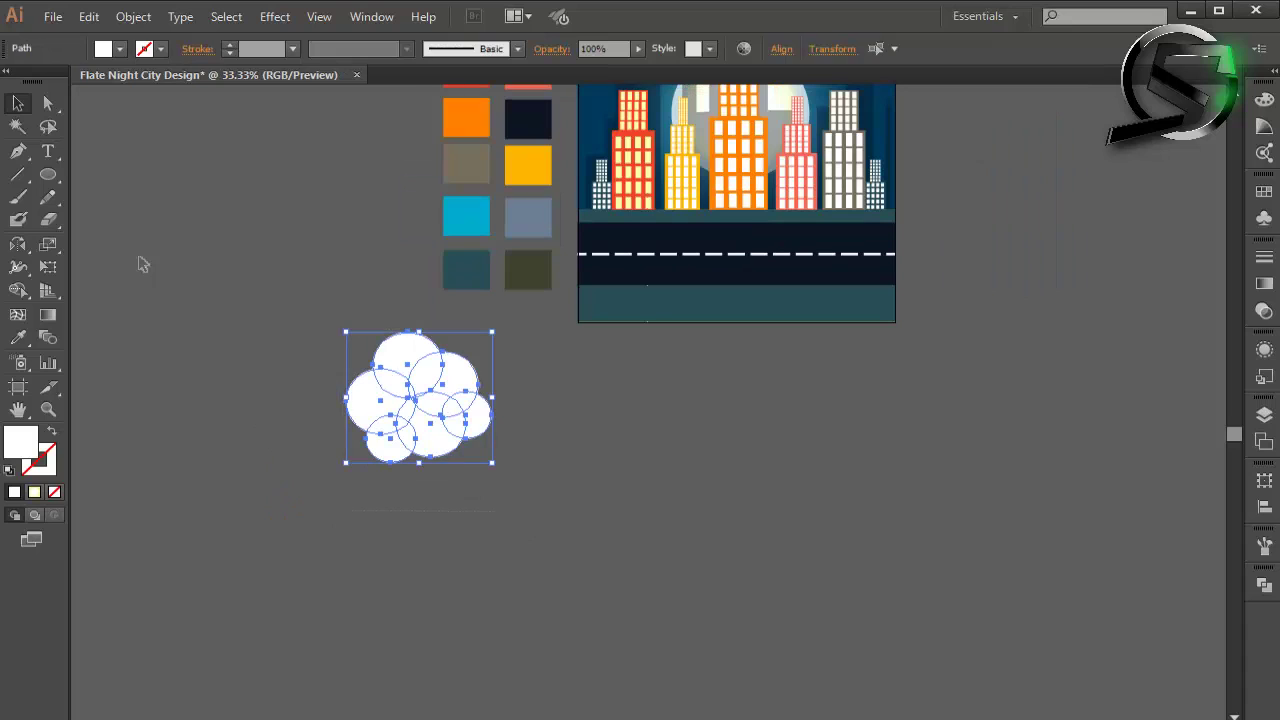
click(18, 290)
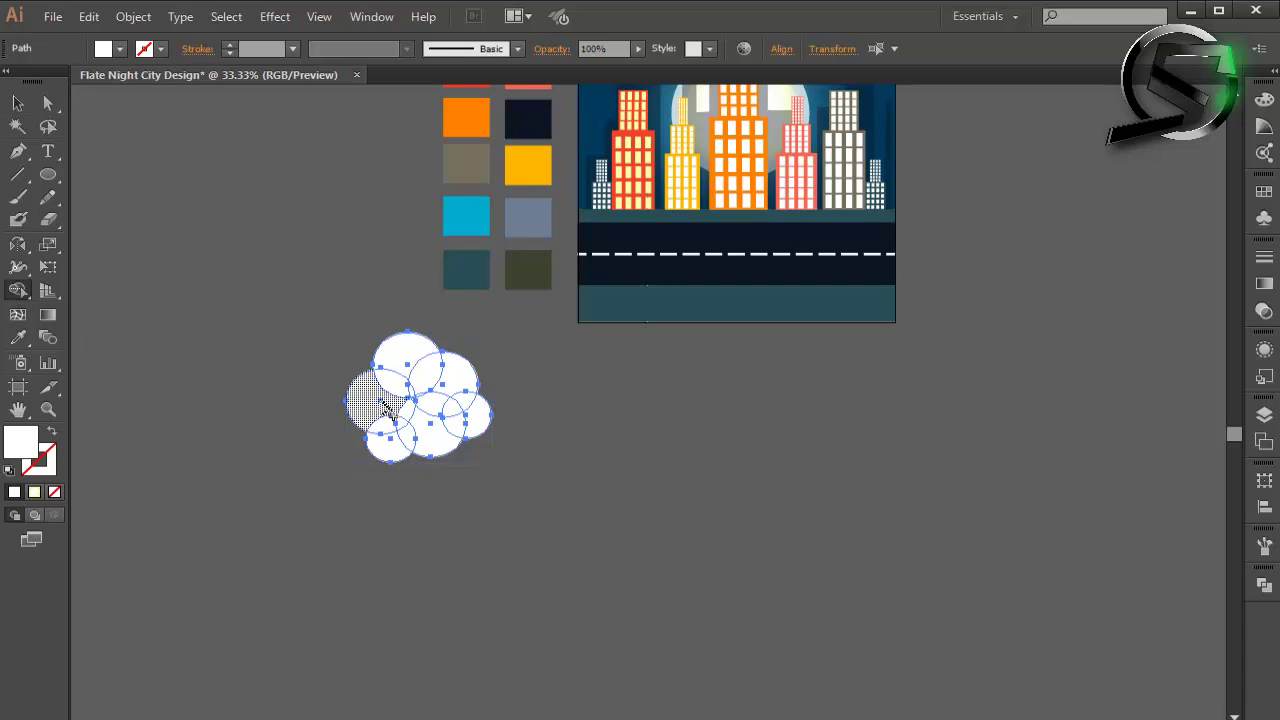
drag(371, 400, 470, 430)
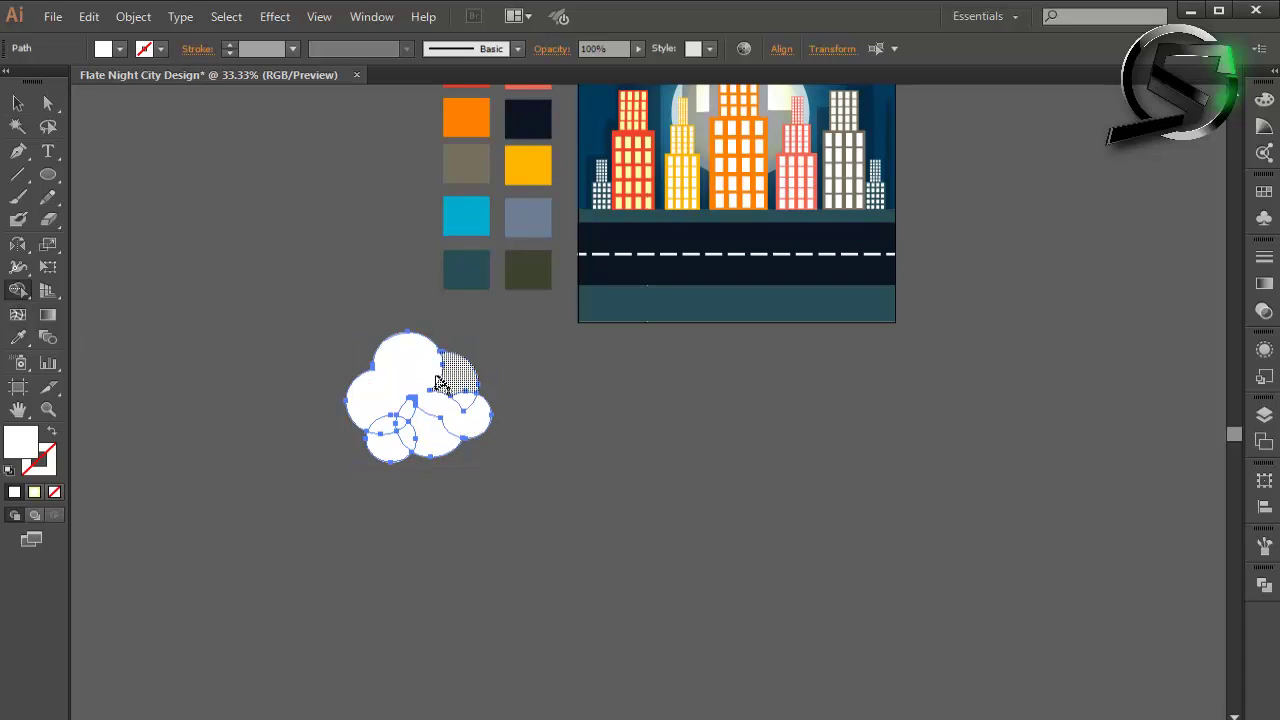
mouse_move(460, 360)
mouse_down()
mouse_move(470, 415)
mouse_move(420, 448)
mouse_move(400, 420)
mouse_move(400, 434)
mouse_move(423, 434)
mouse_up()
click(17, 103)
click(275, 415)
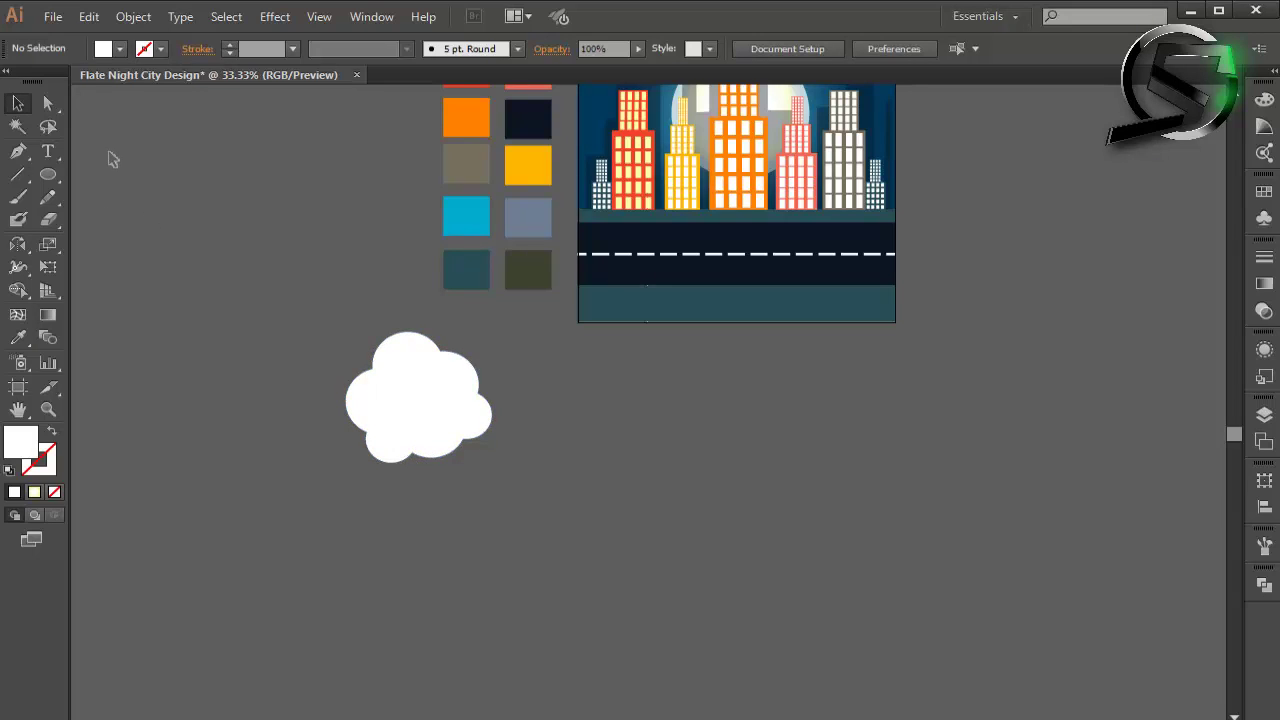
Step: Draw a vertical trunk line running up to the cloud's base
click(17, 174)
scroll(374, 320, down, 3)
drag(409, 434, 406, 449)
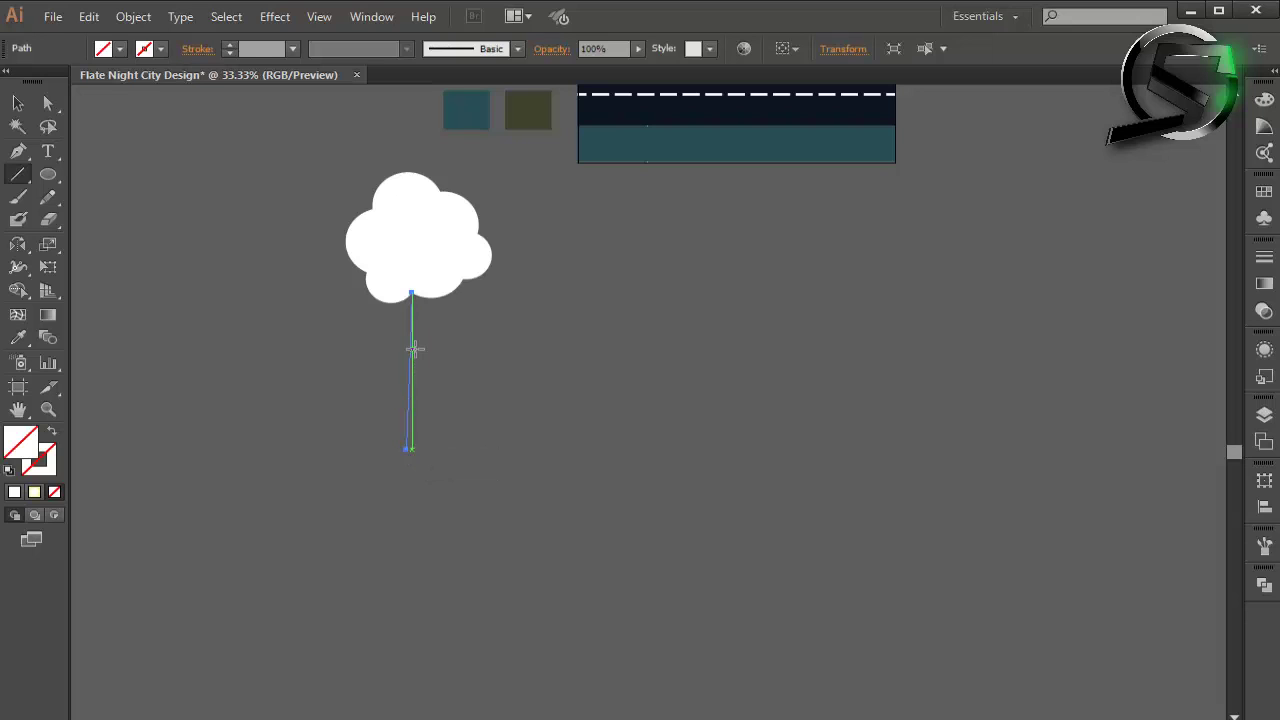
click(369, 55)
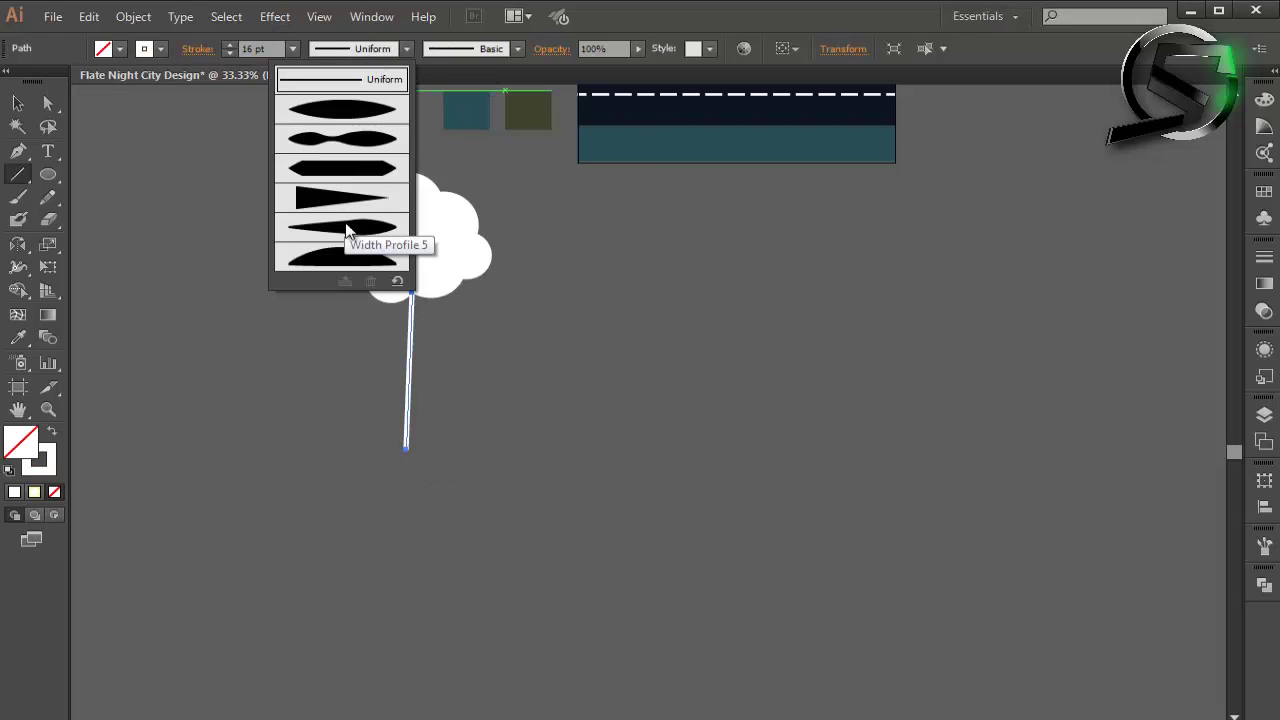
click(349, 229)
click(17, 103)
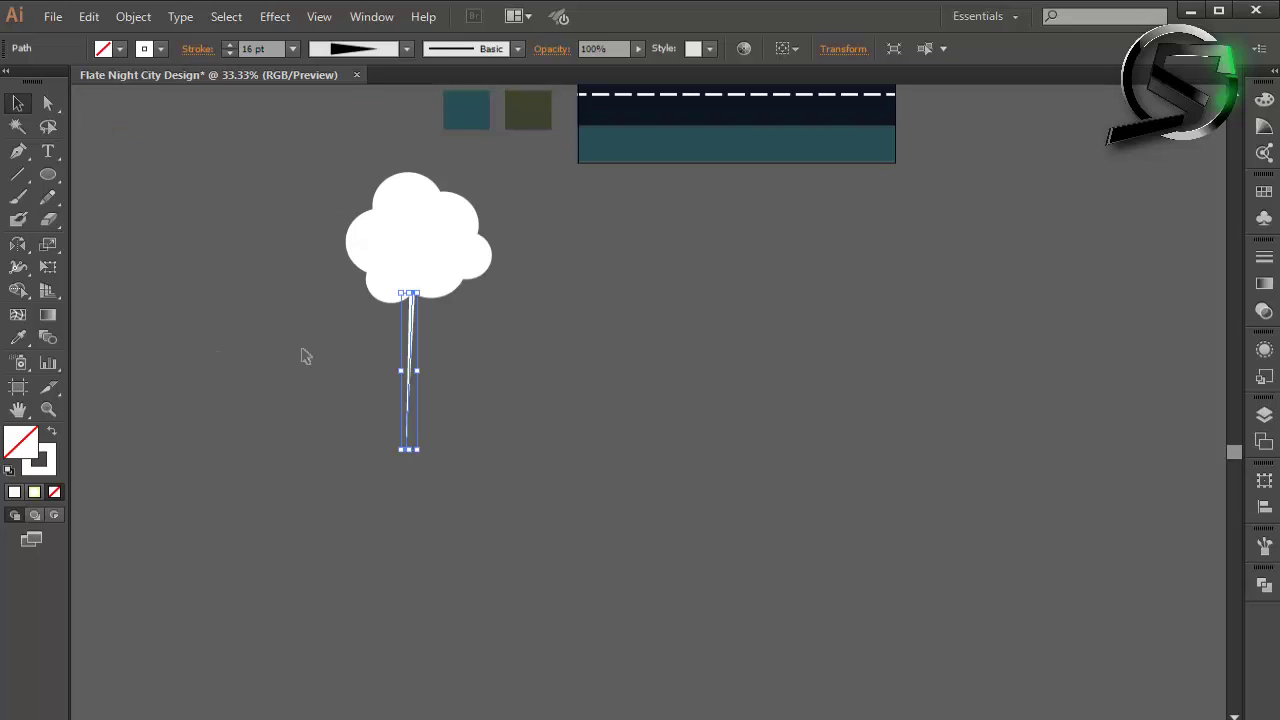
key(Delete)
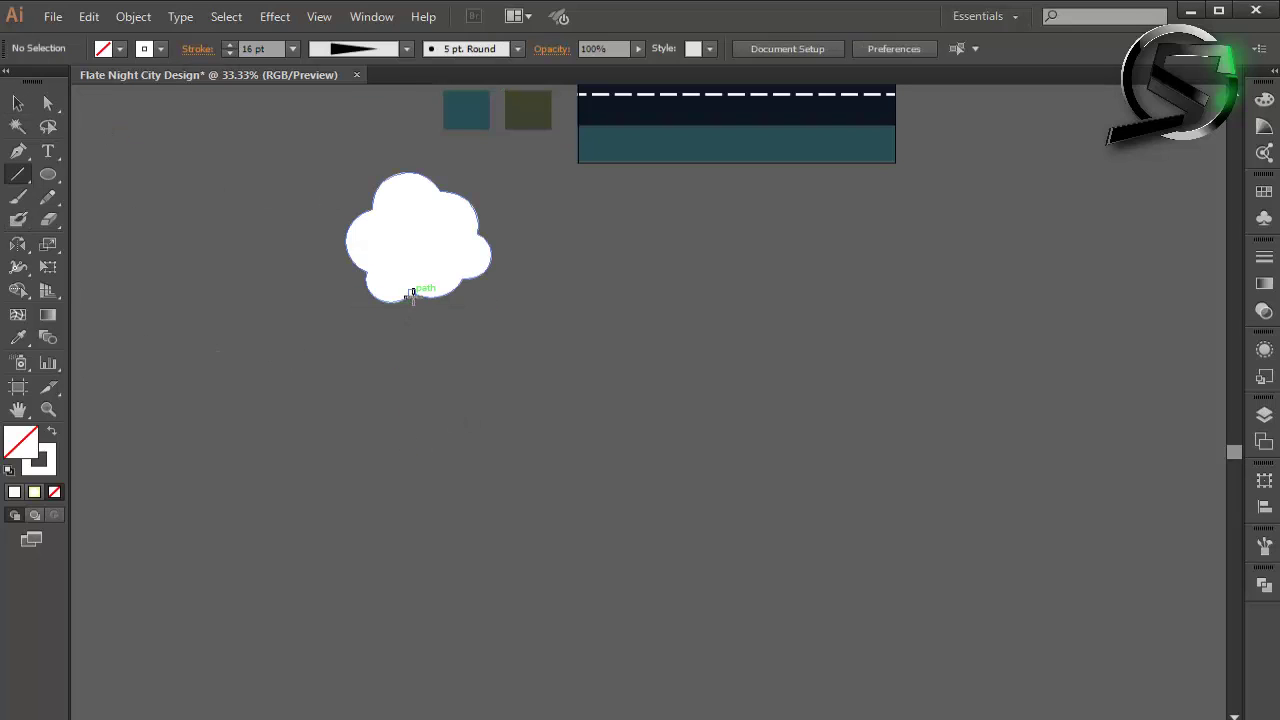
drag(400, 467, 408, 289)
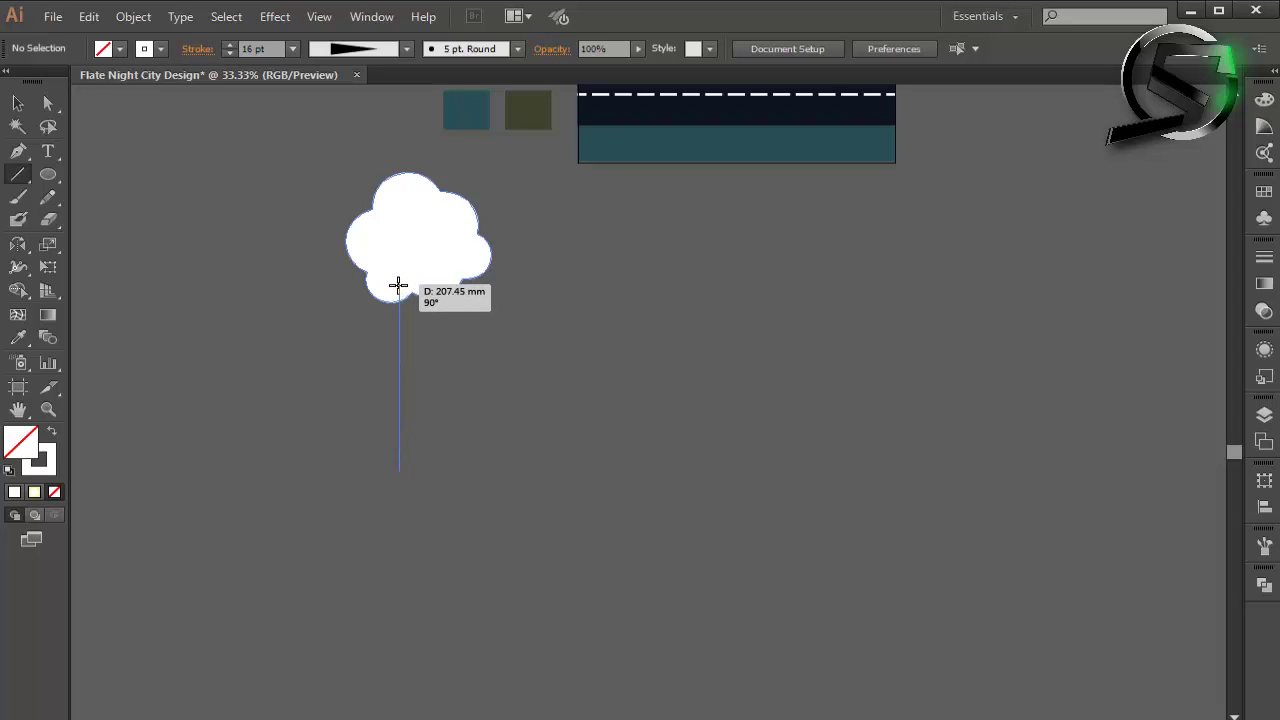
drag(398, 286, 398, 292)
Step: Give the trunk a tapered Width Profile and a 22 pt stroke weight
click(368, 48)
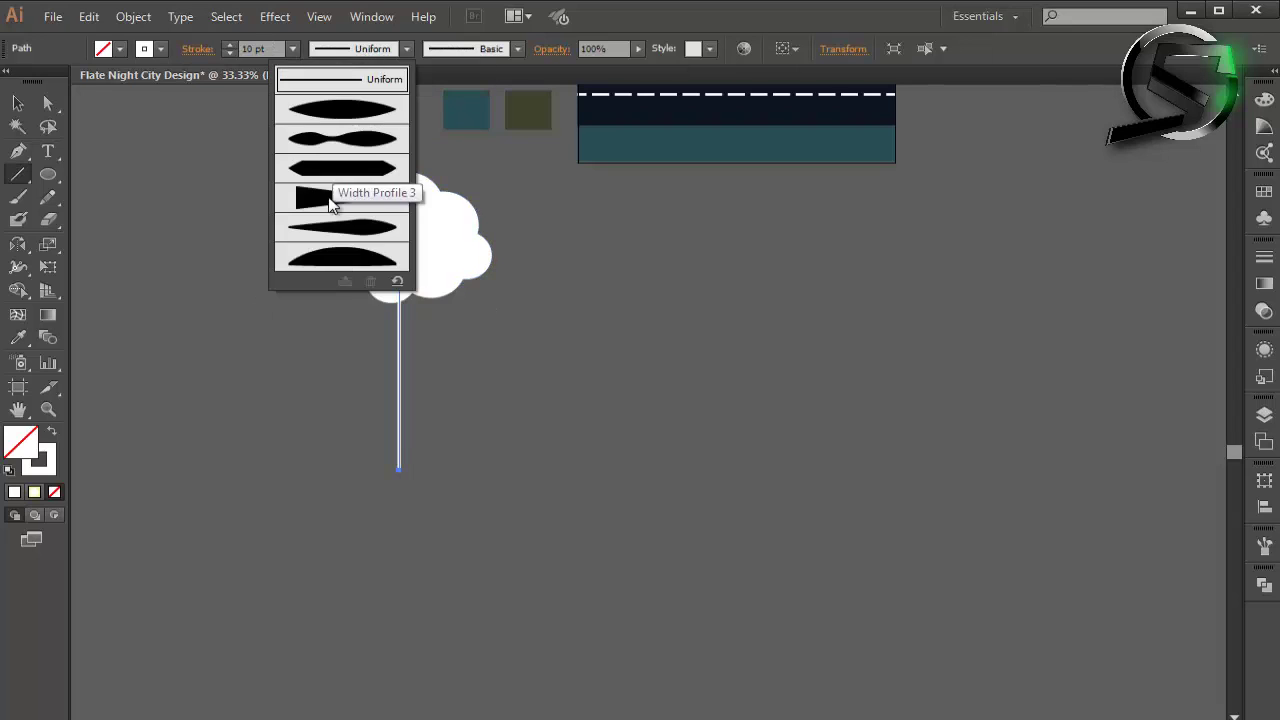
click(332, 200)
click(18, 103)
triple_click(258, 48)
text(22)
key(Return)
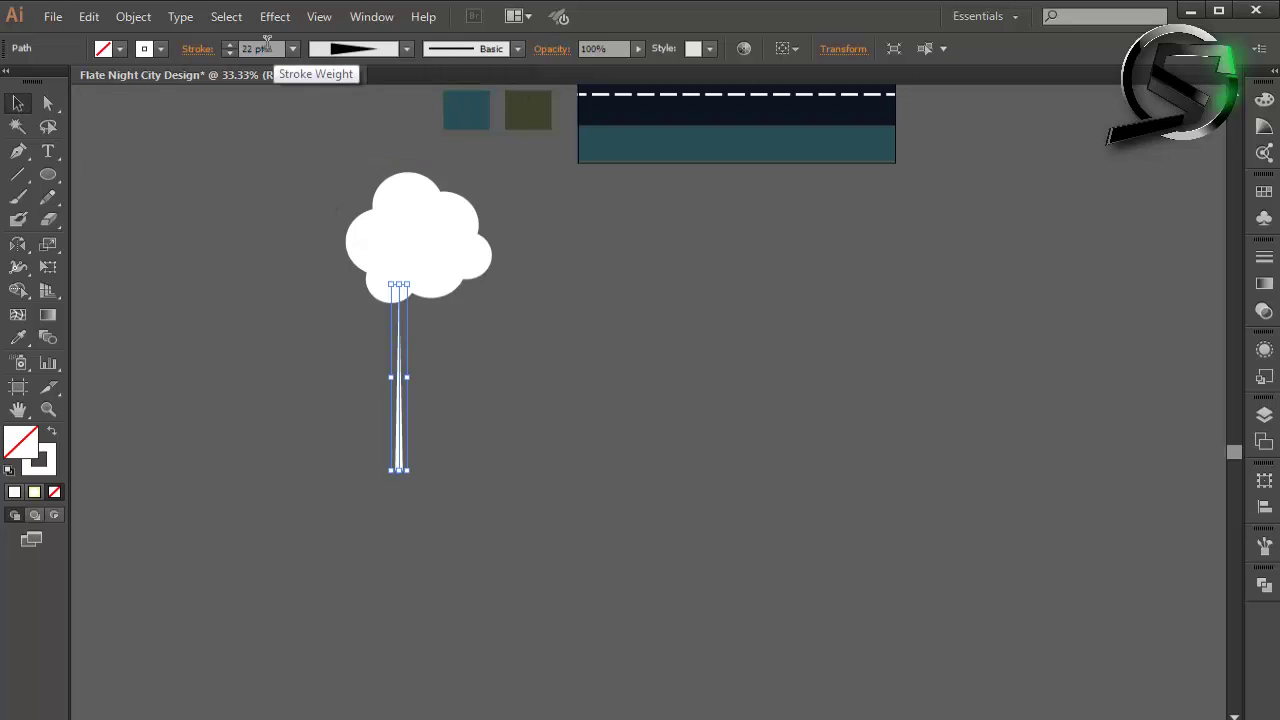
Step: Position the tapered trunk so it meets the cloud's base
click(281, 348)
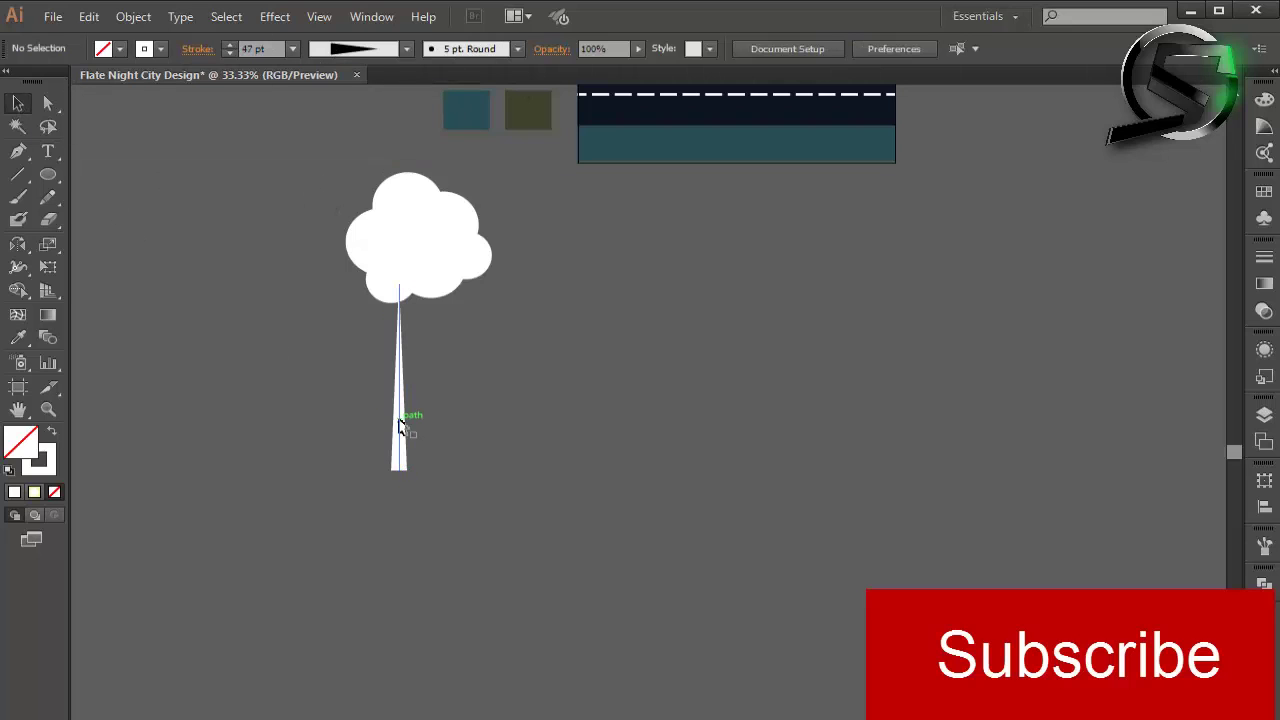
drag(398, 427, 414, 406)
scroll(477, 382, up, 2)
click(416, 470)
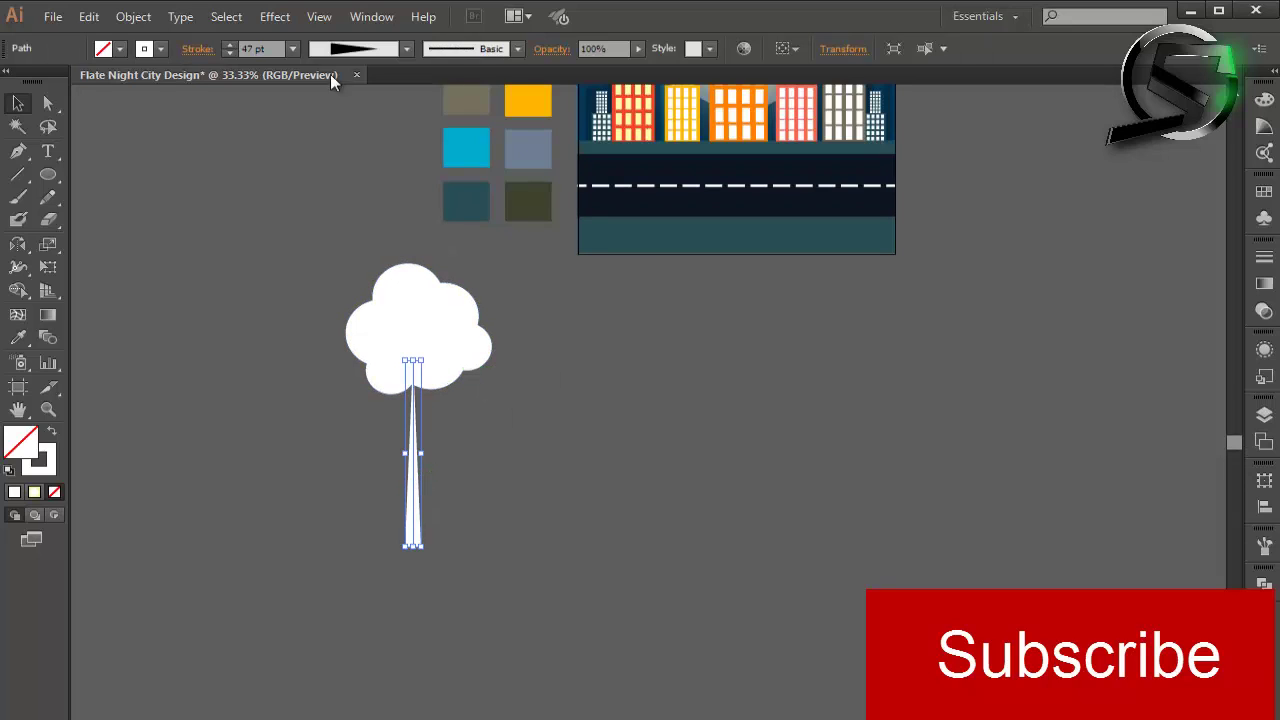
scroll(277, 49, up, 10)
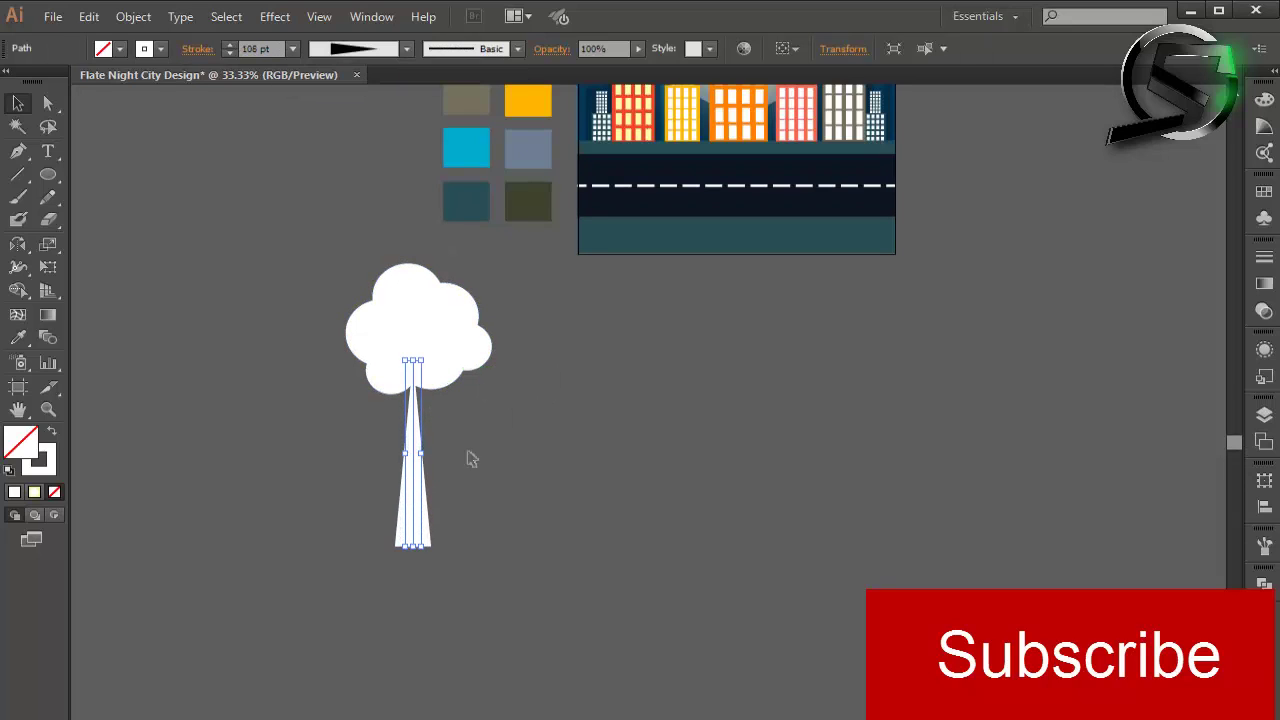
click(540, 487)
mouse_move(420, 505)
mouse_down()
mouse_move(418, 488)
mouse_move(414, 498)
mouse_up()
key(ctrl+z)
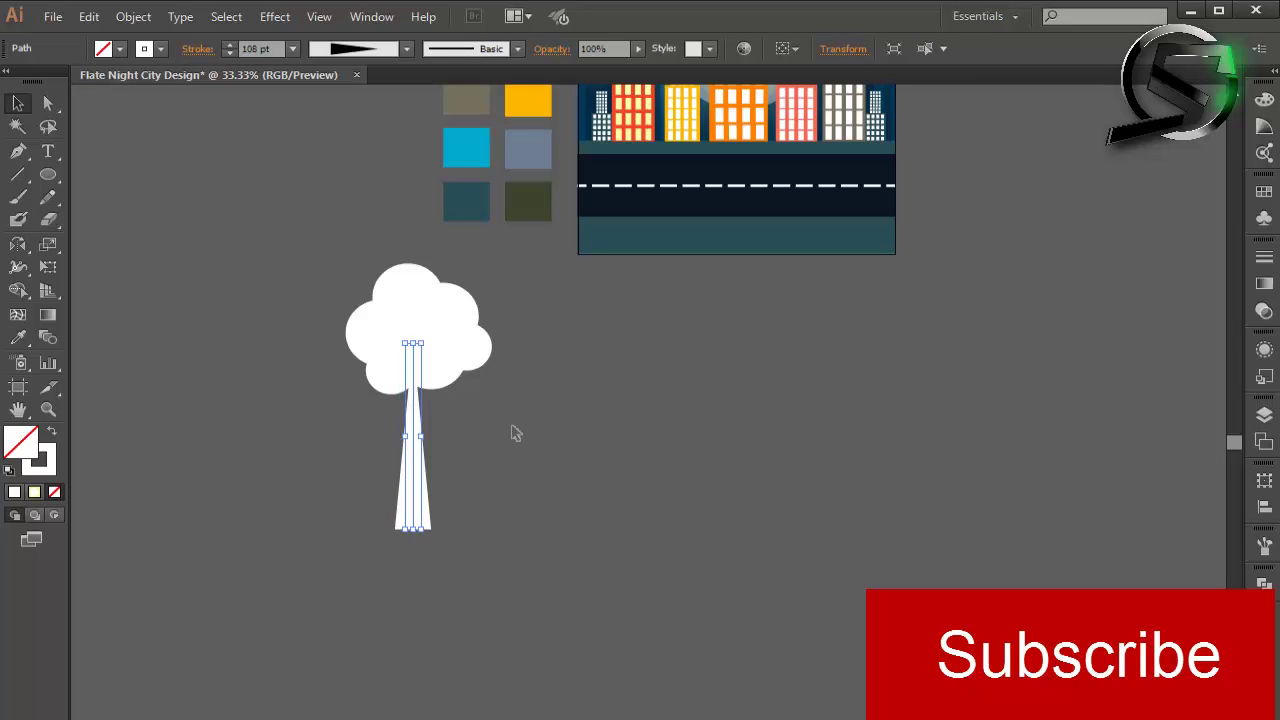
click(514, 434)
Step: Add a diagonal side branch with the trunk's white stroke and a tapered Width Profile
click(18, 174)
alt+scroll(461, 431, up, 2)
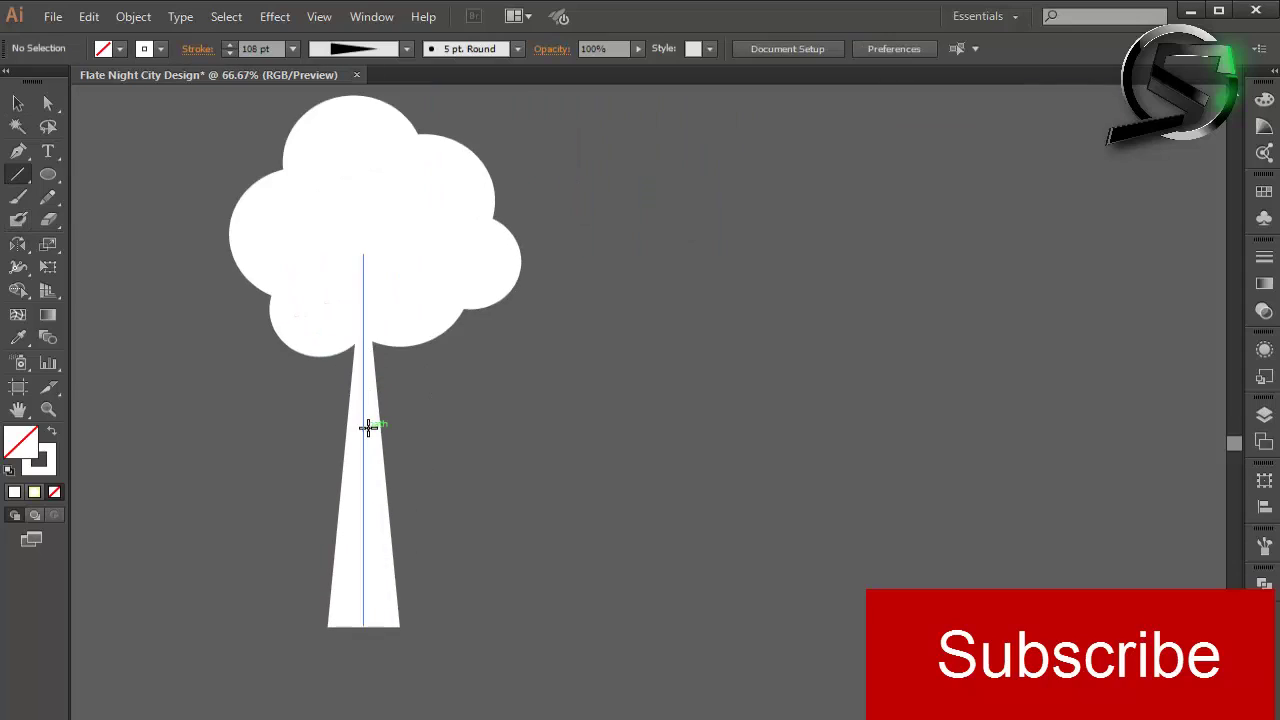
drag(367, 427, 420, 338)
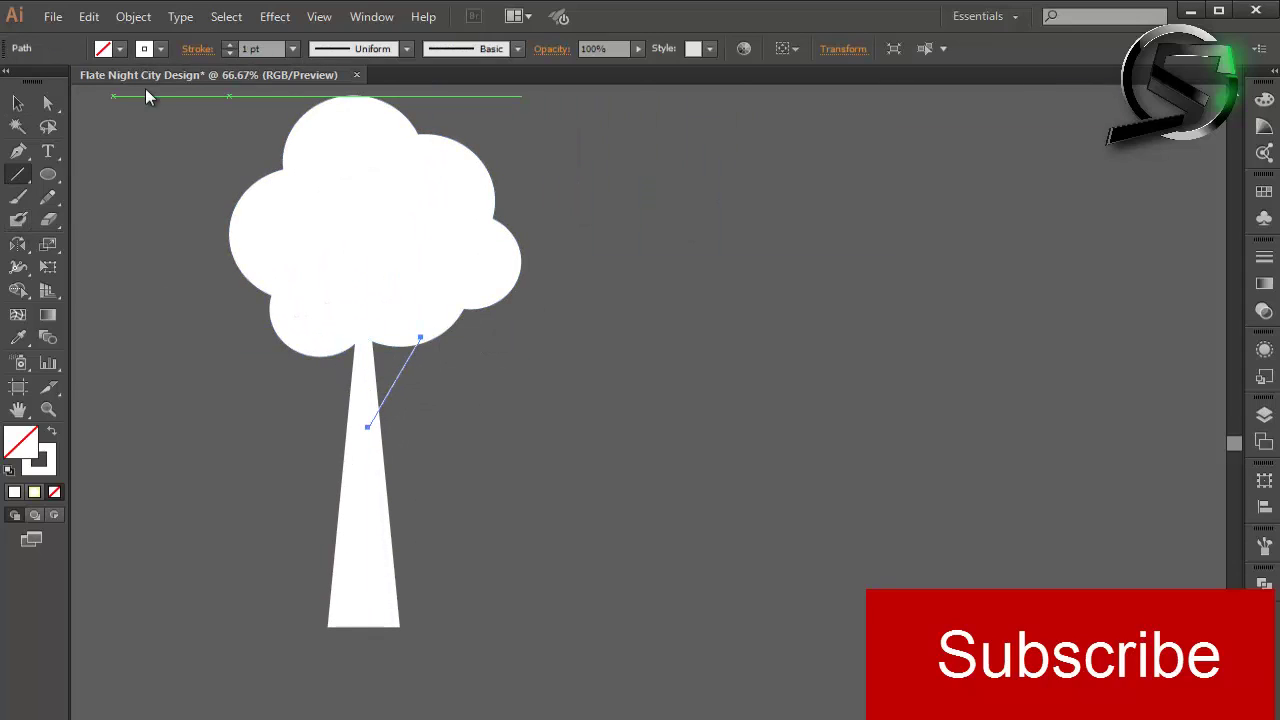
click(368, 528)
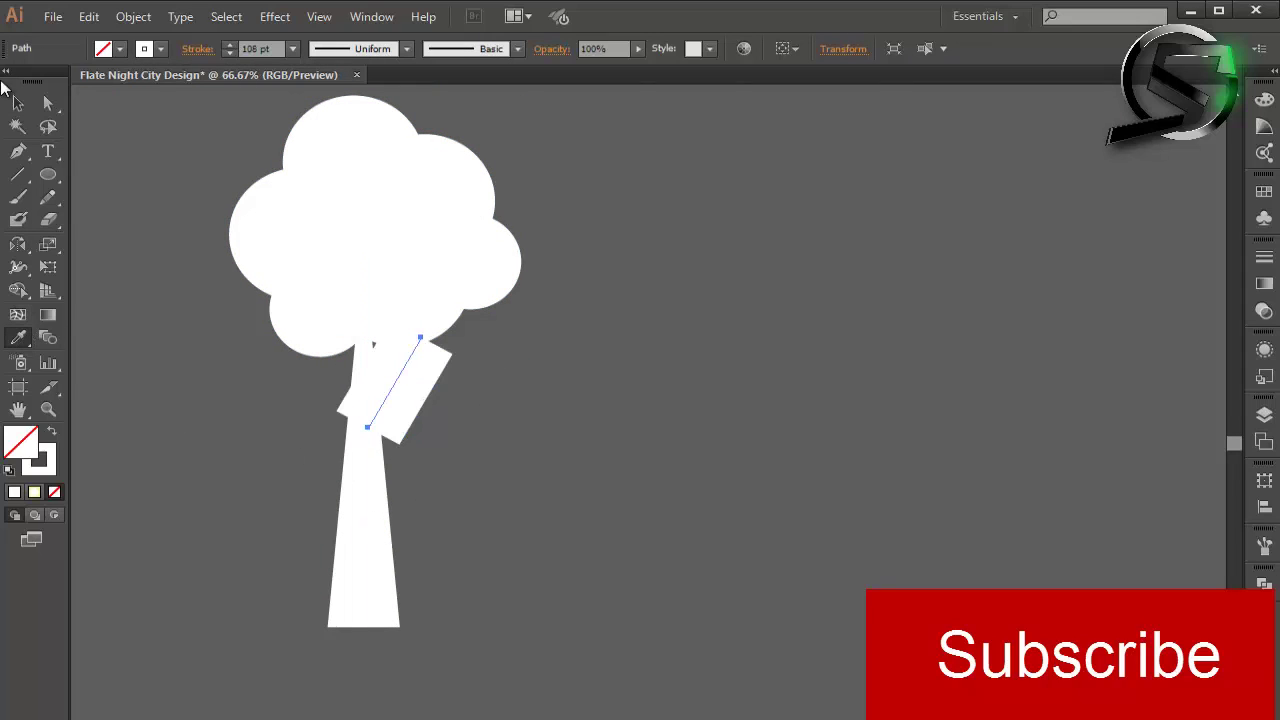
click(18, 103)
click(357, 48)
click(345, 198)
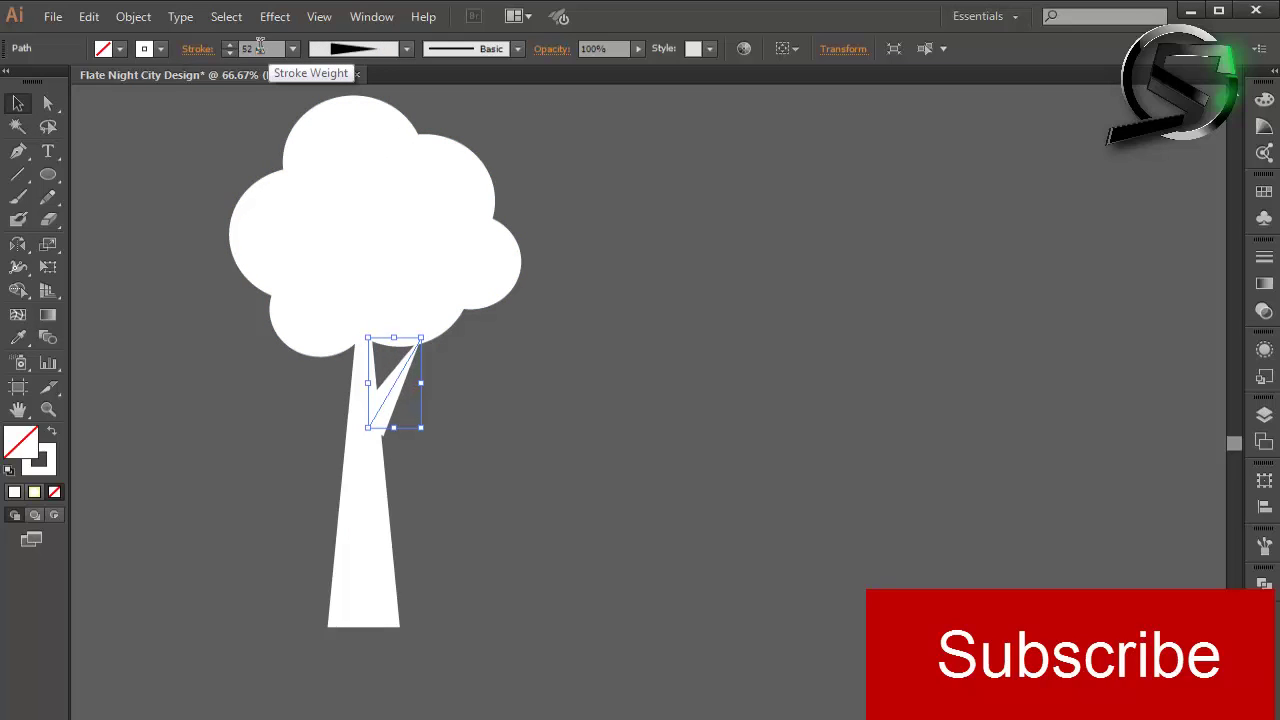
Step: Select the cloud, trunk and branch together
scroll(259, 47, down, 7)
click(505, 448)
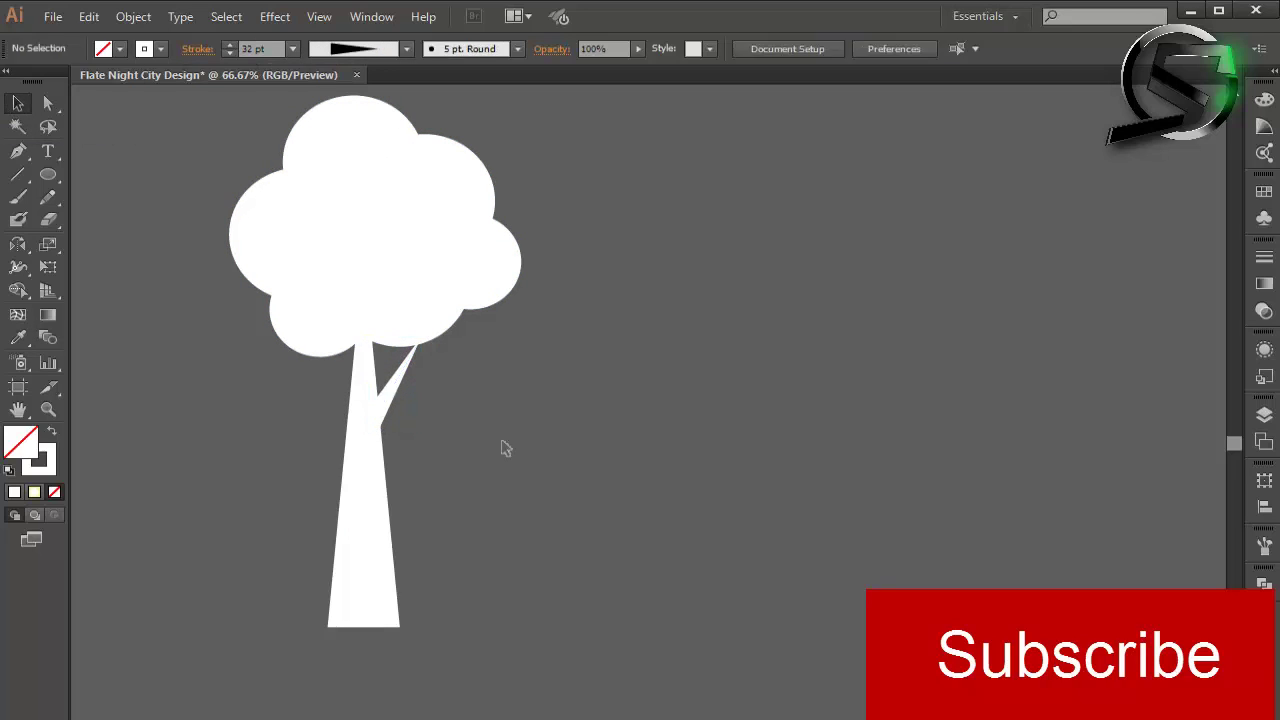
scroll(508, 437, down, 3)
scroll(566, 400, down, 1)
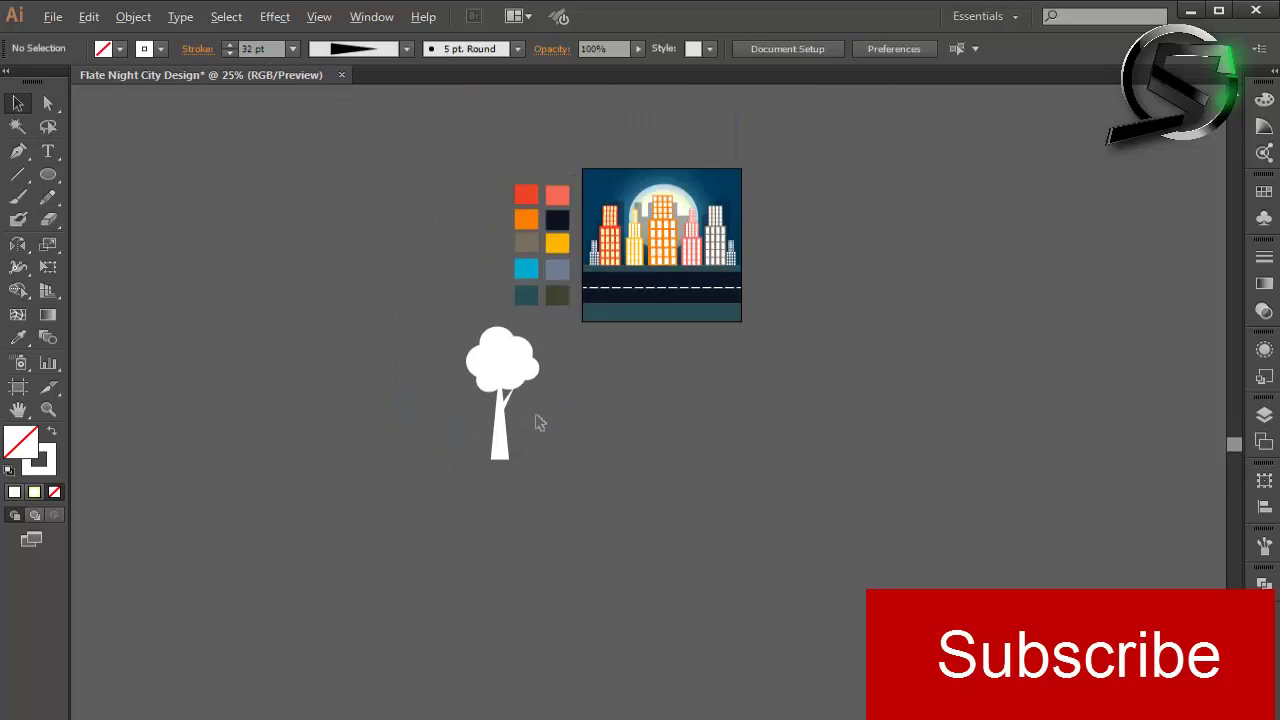
scroll(537, 423, up, 2)
drag(335, 255, 588, 570)
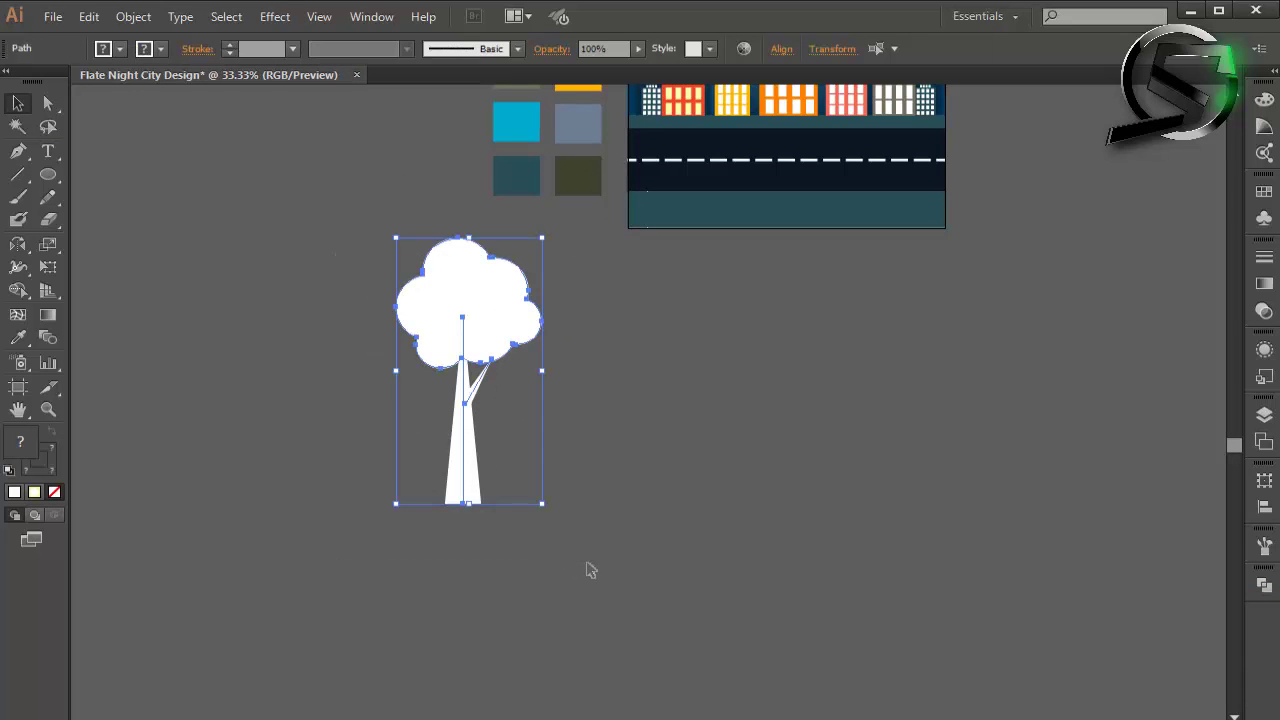
Step: Expand the tree's appearance and Unite its parts into one shape in Pathfinder
click(133, 17)
click(165, 245)
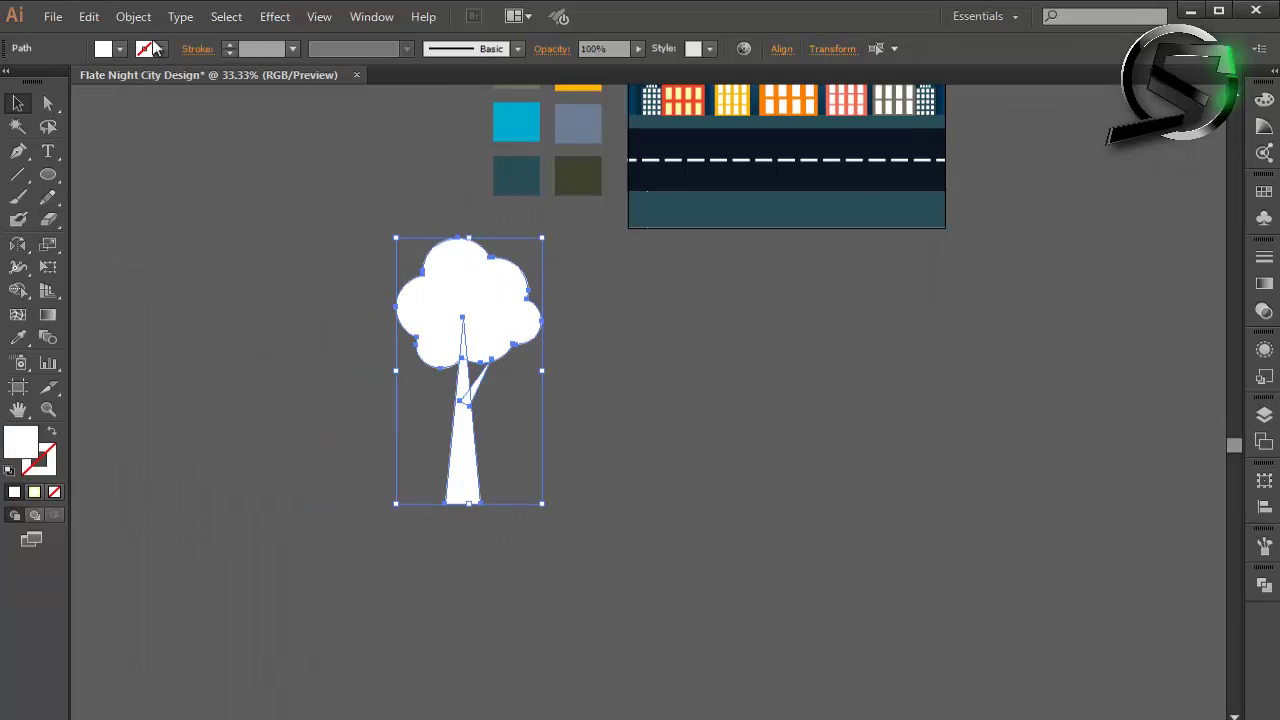
click(133, 17)
click(774, 268)
click(1264, 585)
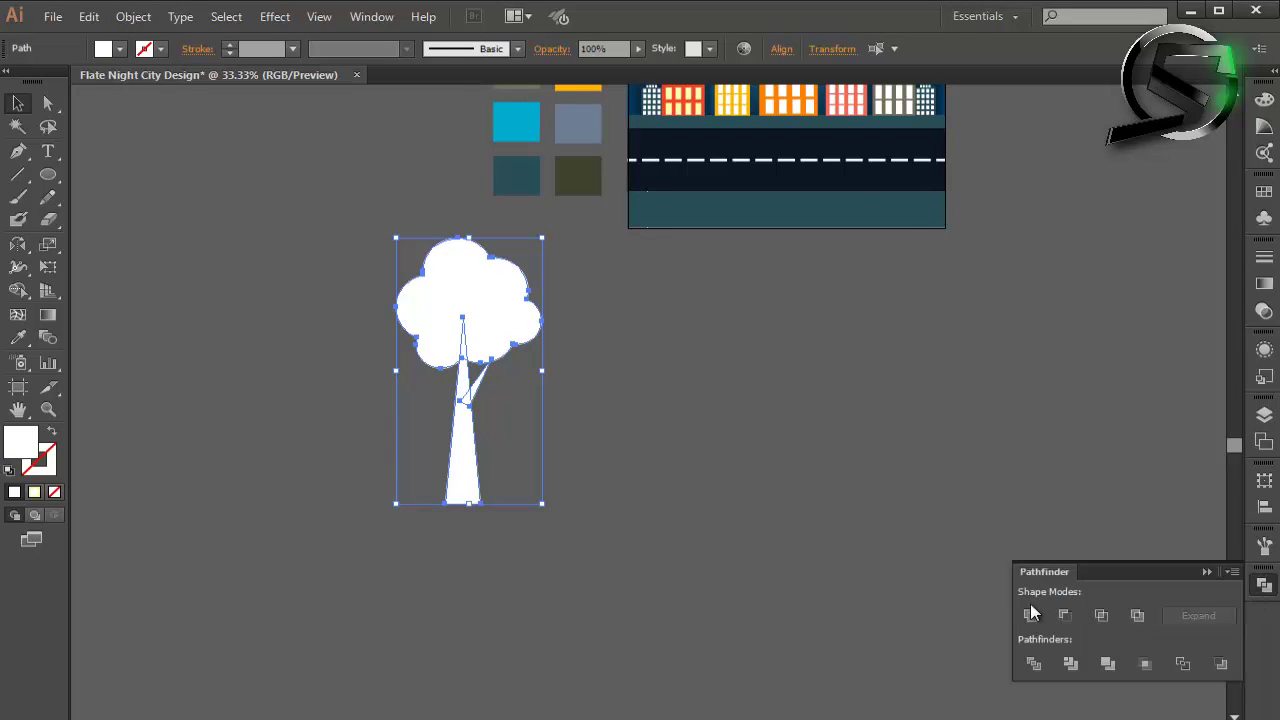
click(1031, 614)
click(806, 434)
Step: Move the tree onto the city scene, scale it down and place it on the road
scroll(730, 400, down, 2)
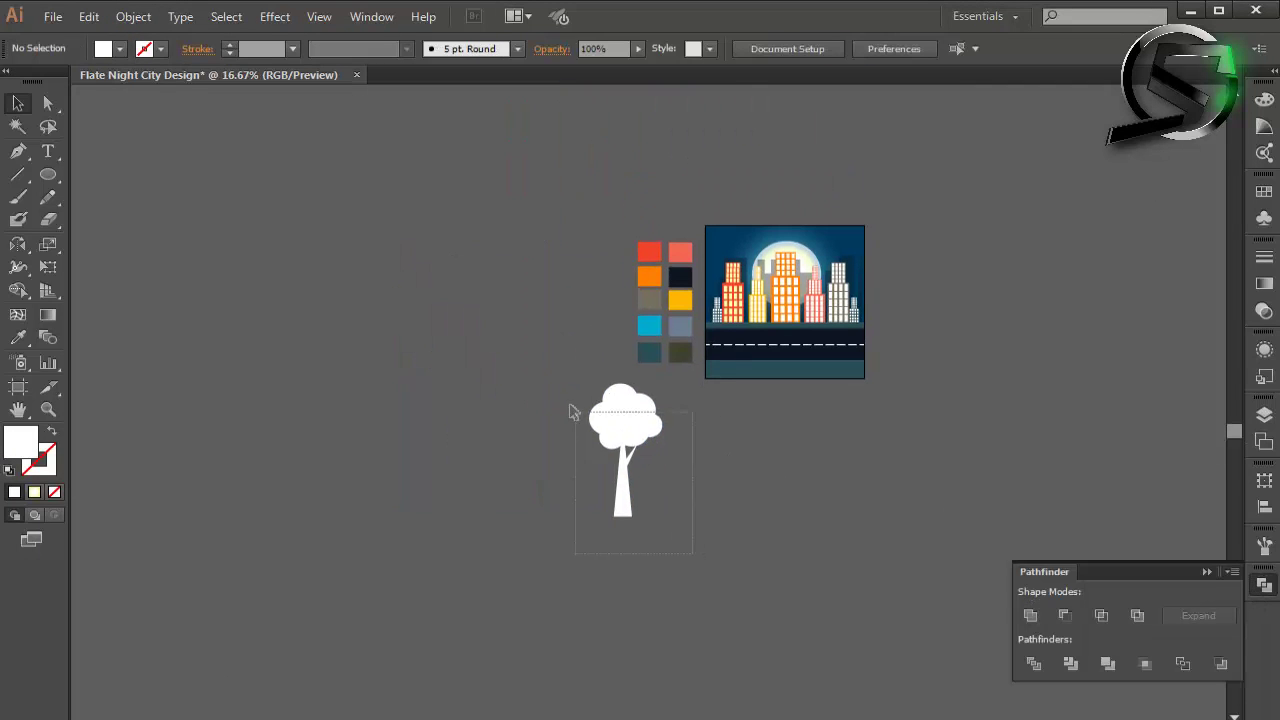
drag(643, 443, 790, 376)
scroll(790, 376, up, 3)
drag(843, 598, 806, 471)
drag(732, 382, 607, 291)
scroll(607, 291, up, 1)
scroll(607, 291, up, 1)
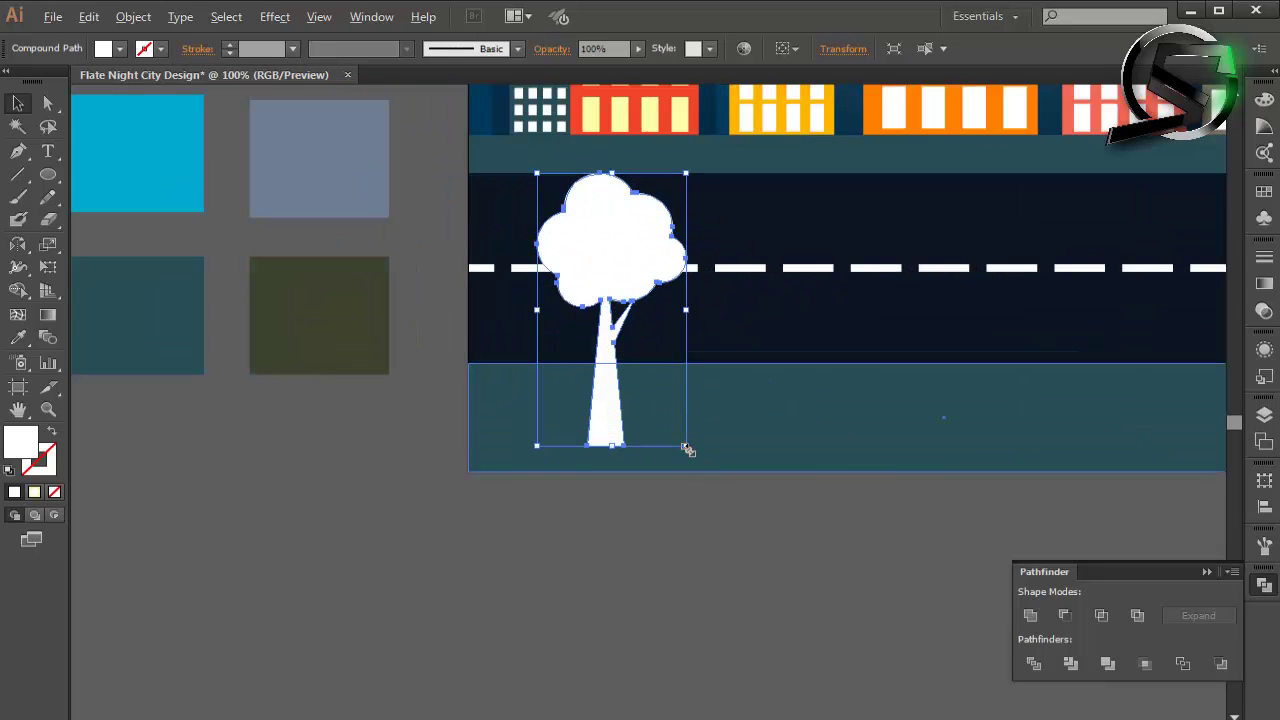
drag(688, 450, 662, 412)
scroll(563, 325, down, 3)
scroll(563, 325, up, 2)
key(ctrl+shift+a)
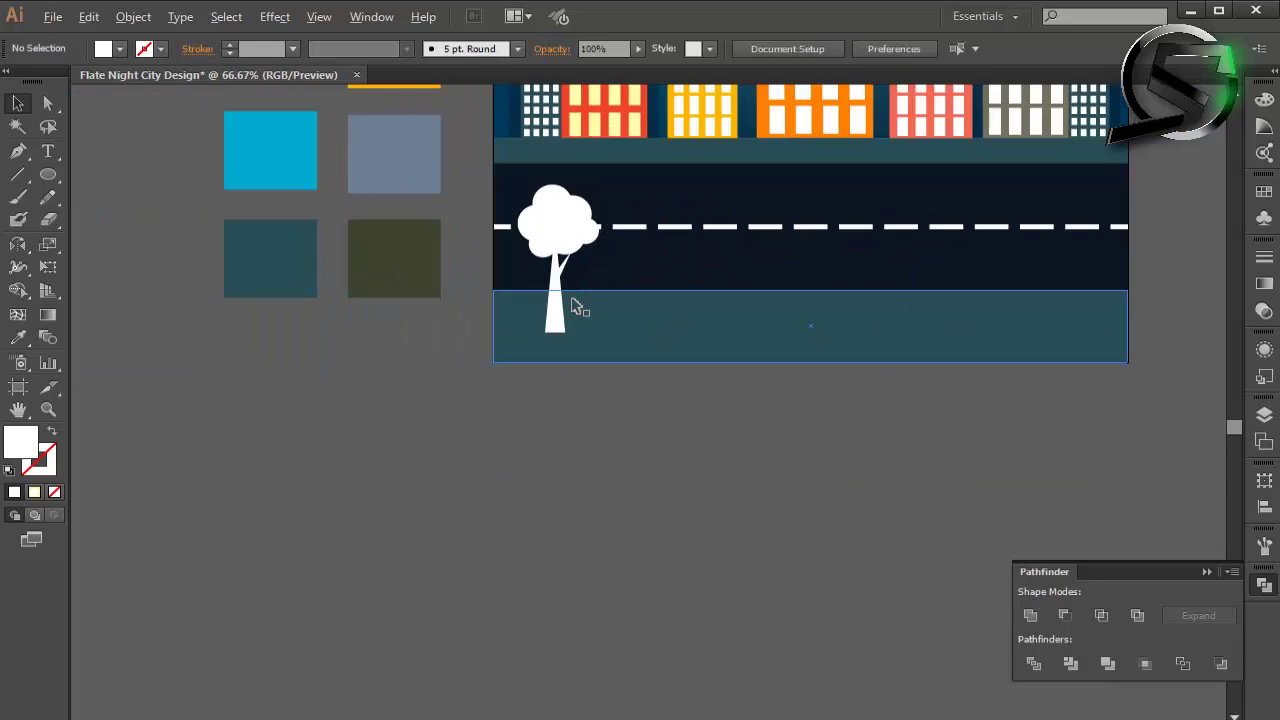
Step: Alt-drag two tree copies along the road, shrinking the middle one slightly
drag(557, 251, 768, 234)
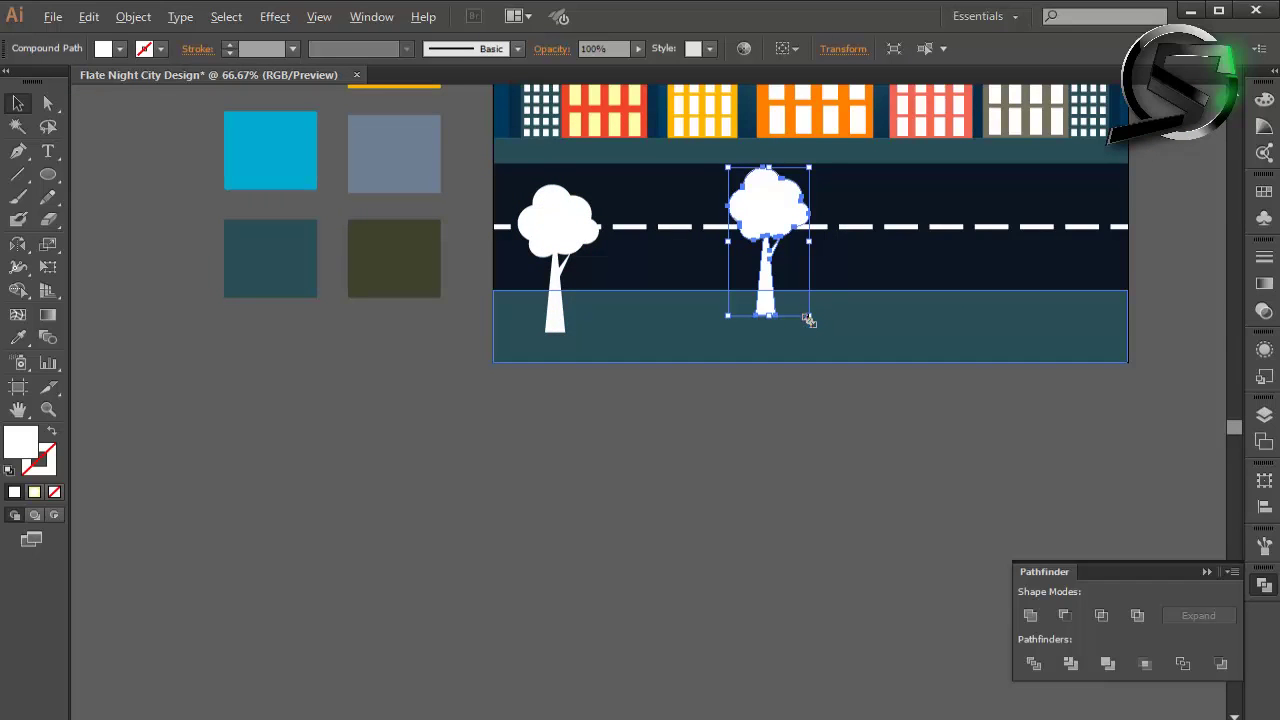
drag(809, 320, 806, 296)
drag(800, 241, 798, 240)
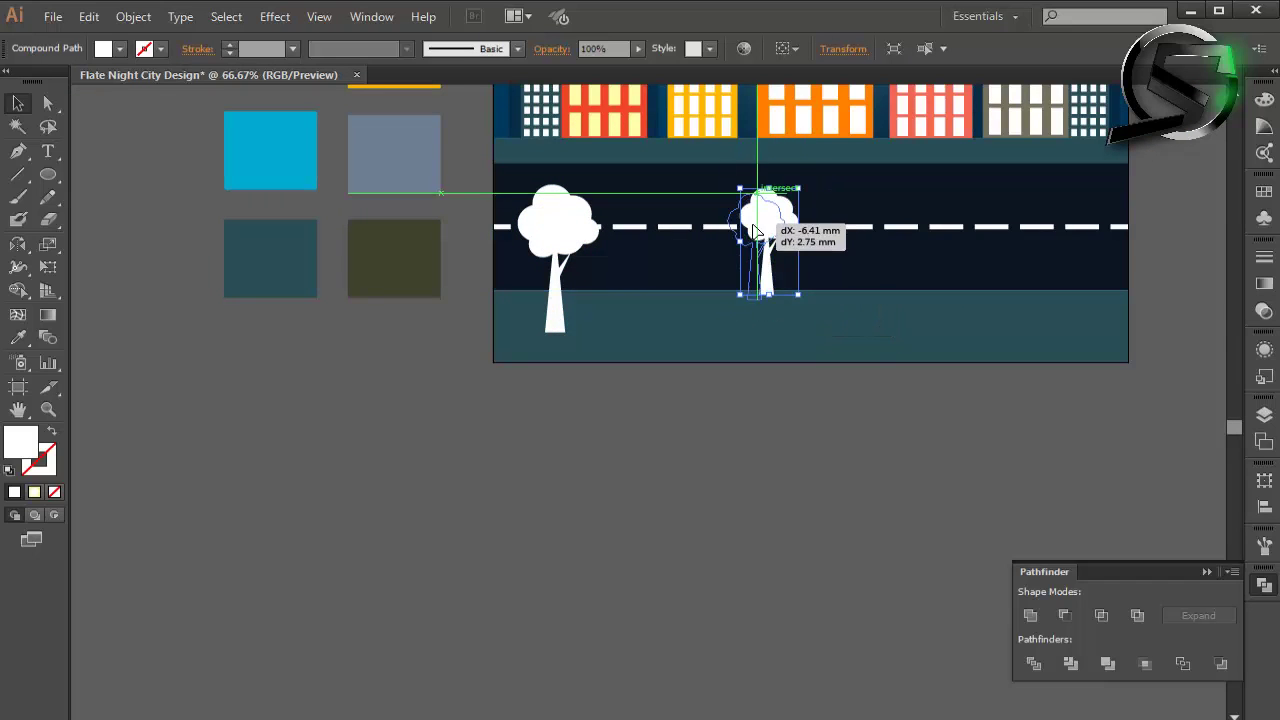
scroll(766, 300, down, 2)
scroll(800, 330, up, 2)
click(806, 352)
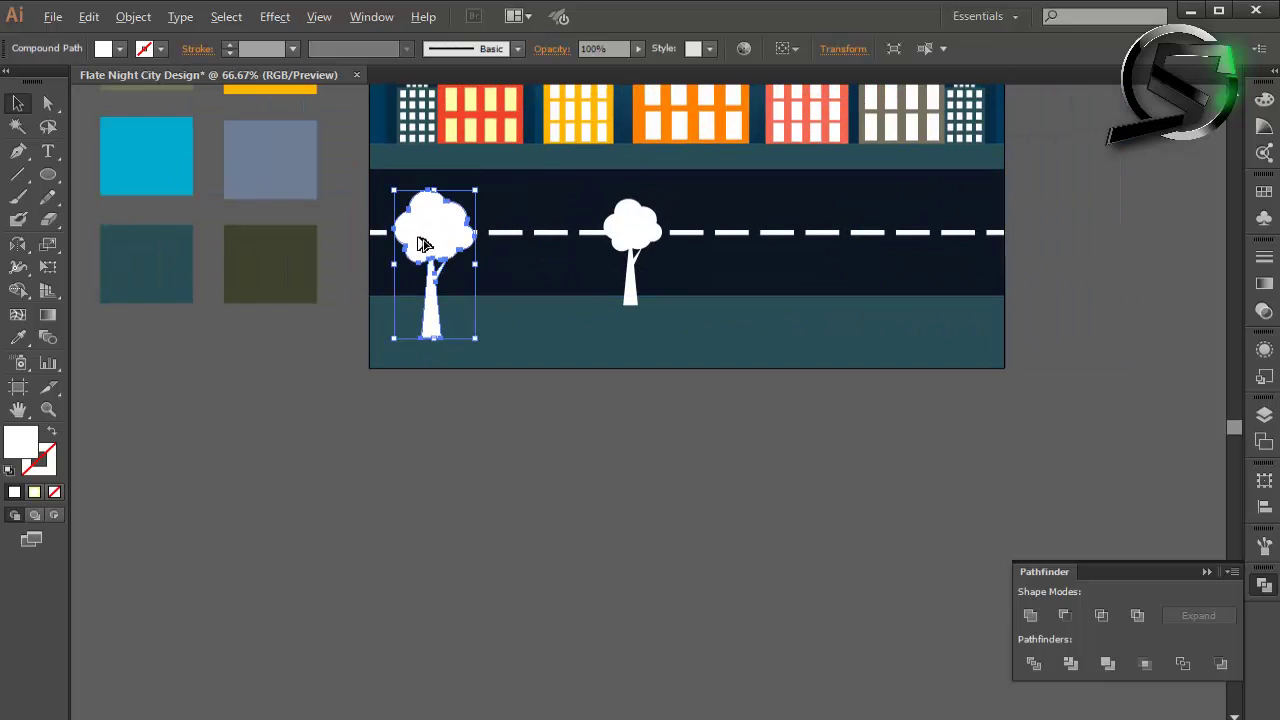
drag(429, 226, 1012, 222)
click(1130, 228)
scroll(1134, 229, down, 2)
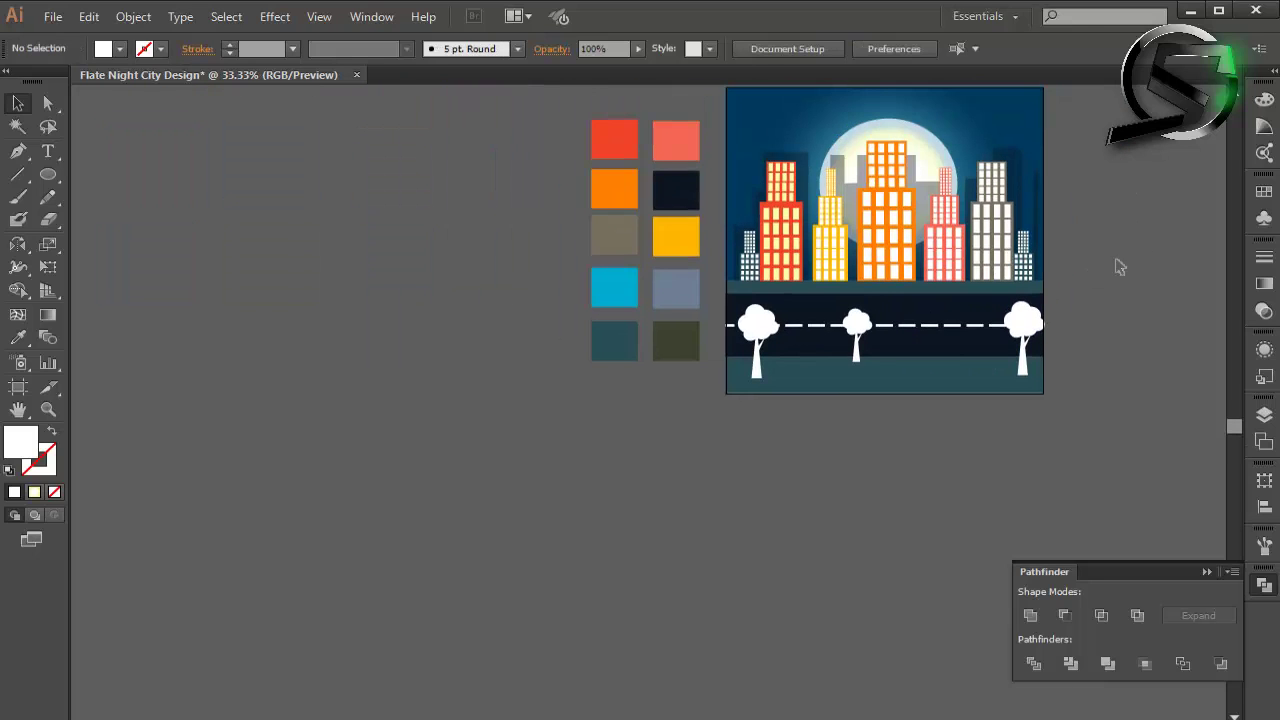
click(1040, 330)
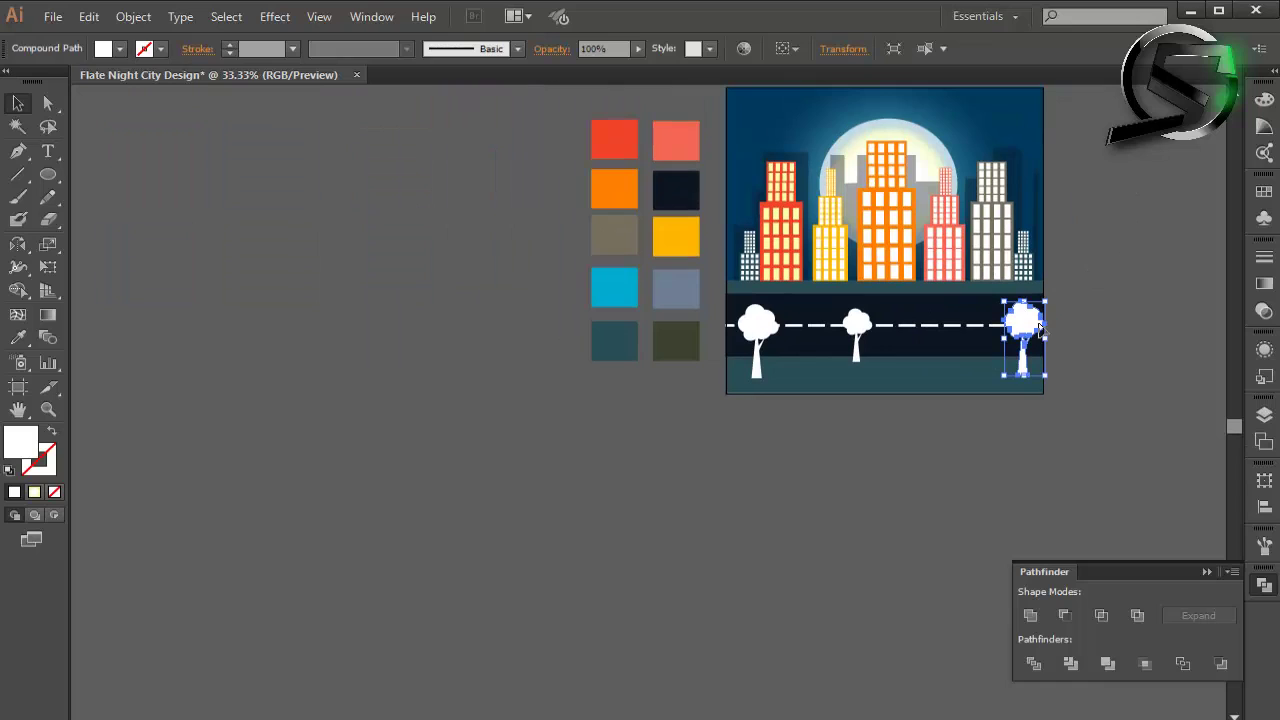
click(1118, 273)
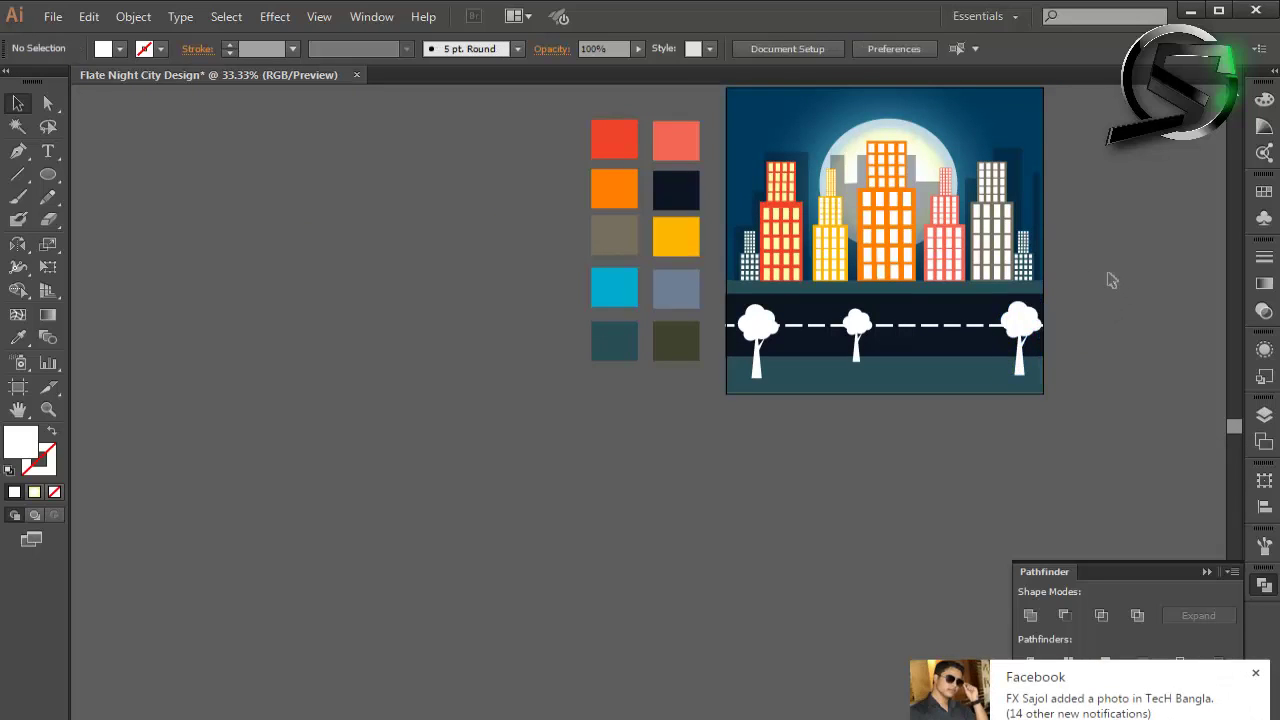
Step: Zoom in and place the first Pen point at the orange building's top corner
scroll(1133, 346, up, 1)
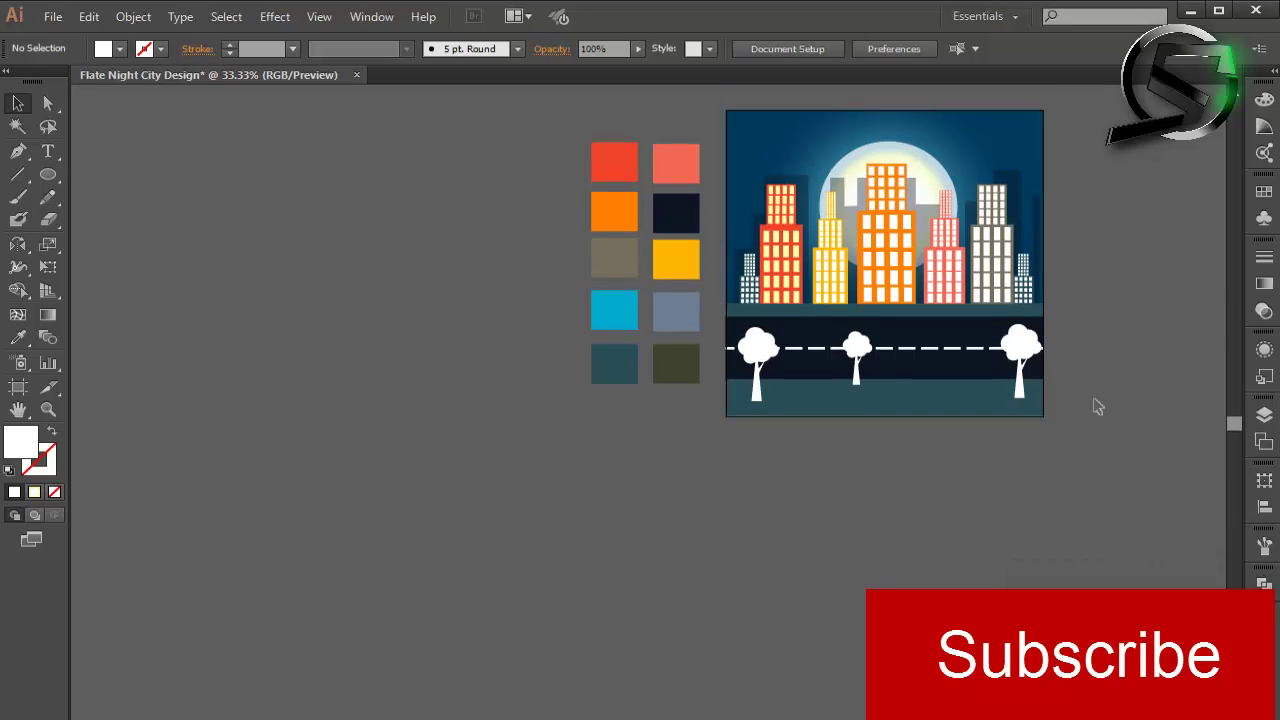
alt+scroll(945, 275, up, 1)
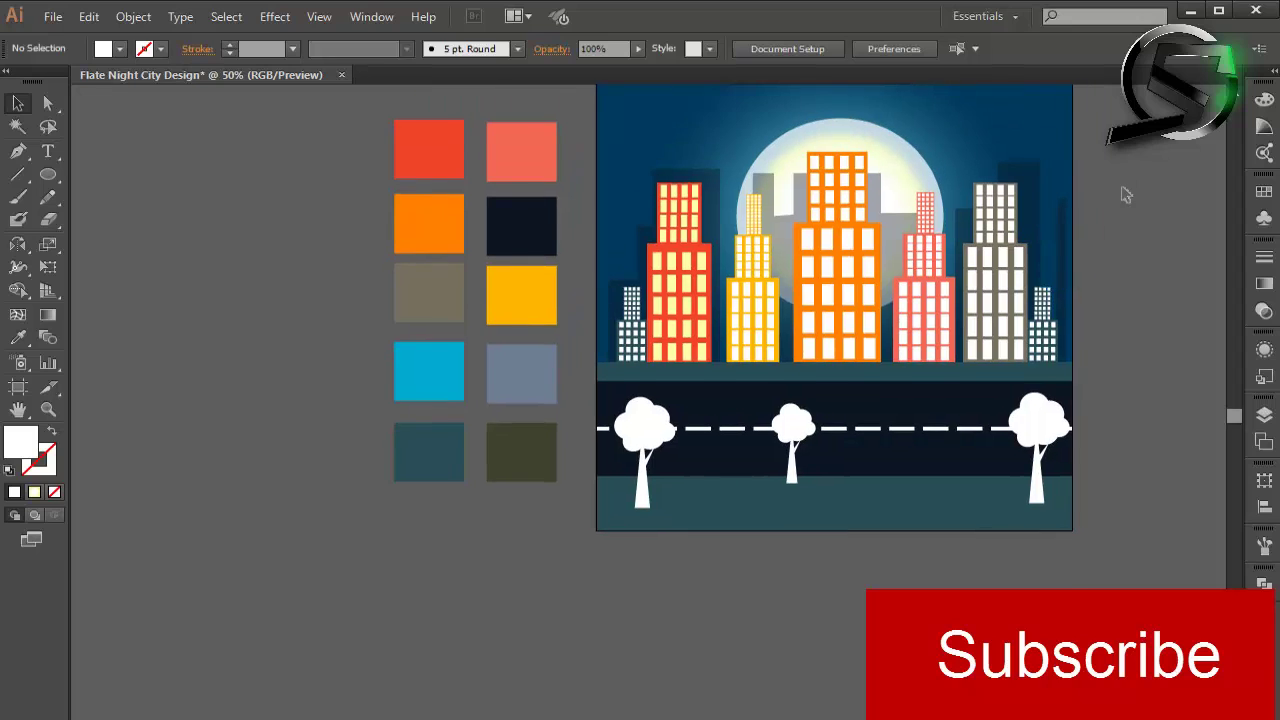
scroll(995, 322, up, 1)
alt+scroll(875, 315, up, 1)
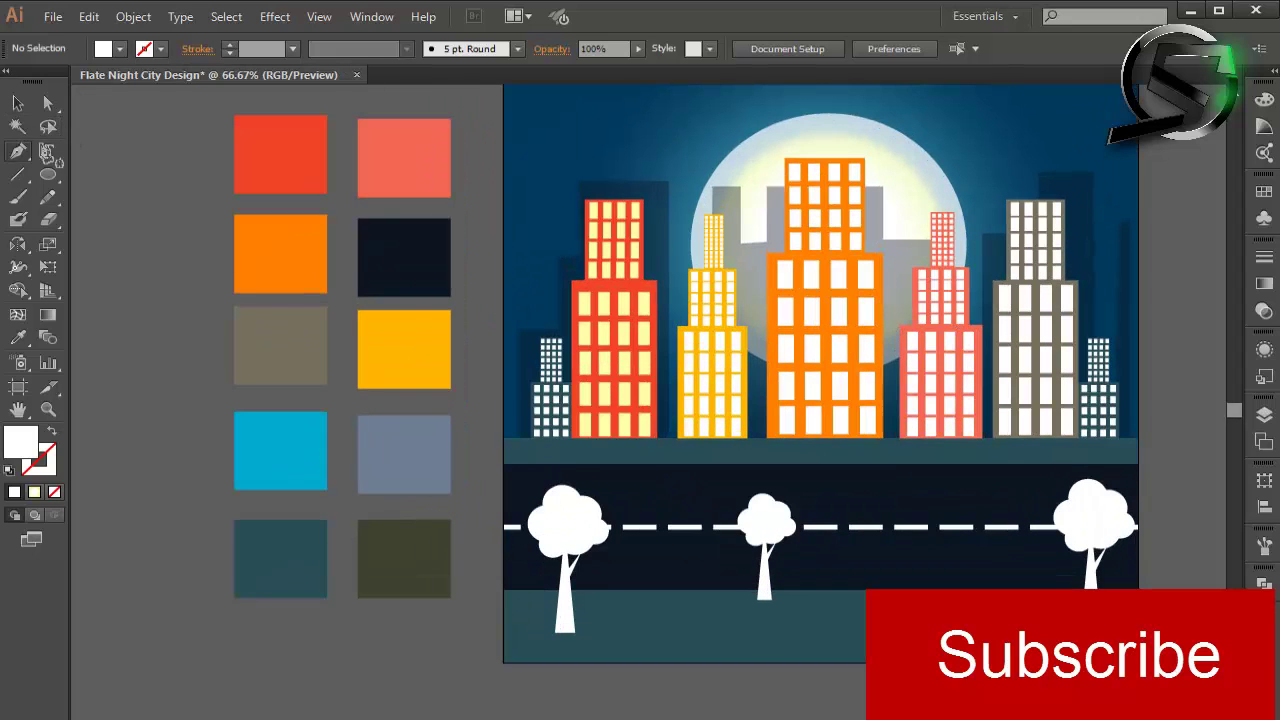
click(864, 158)
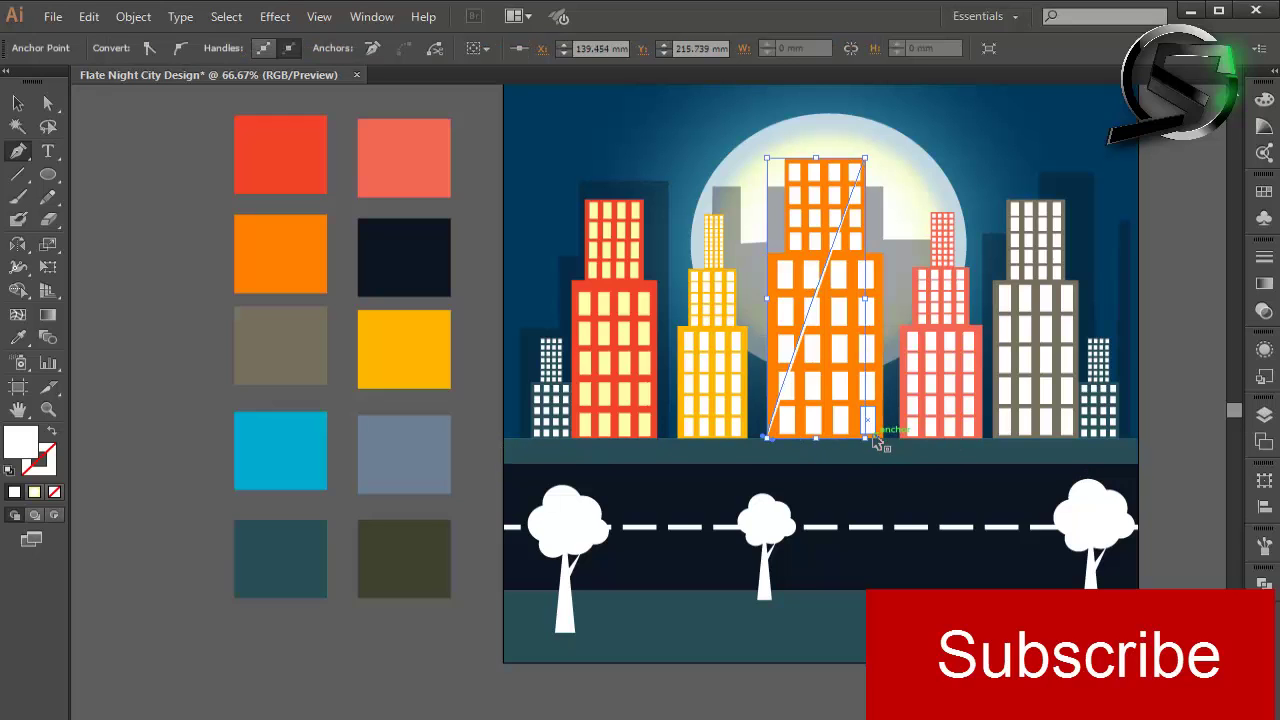
Step: Draw a slanted polygon facet with the Pen tool over the orange building's right side
alt+scroll(770, 447, up, 4)
click(768, 438)
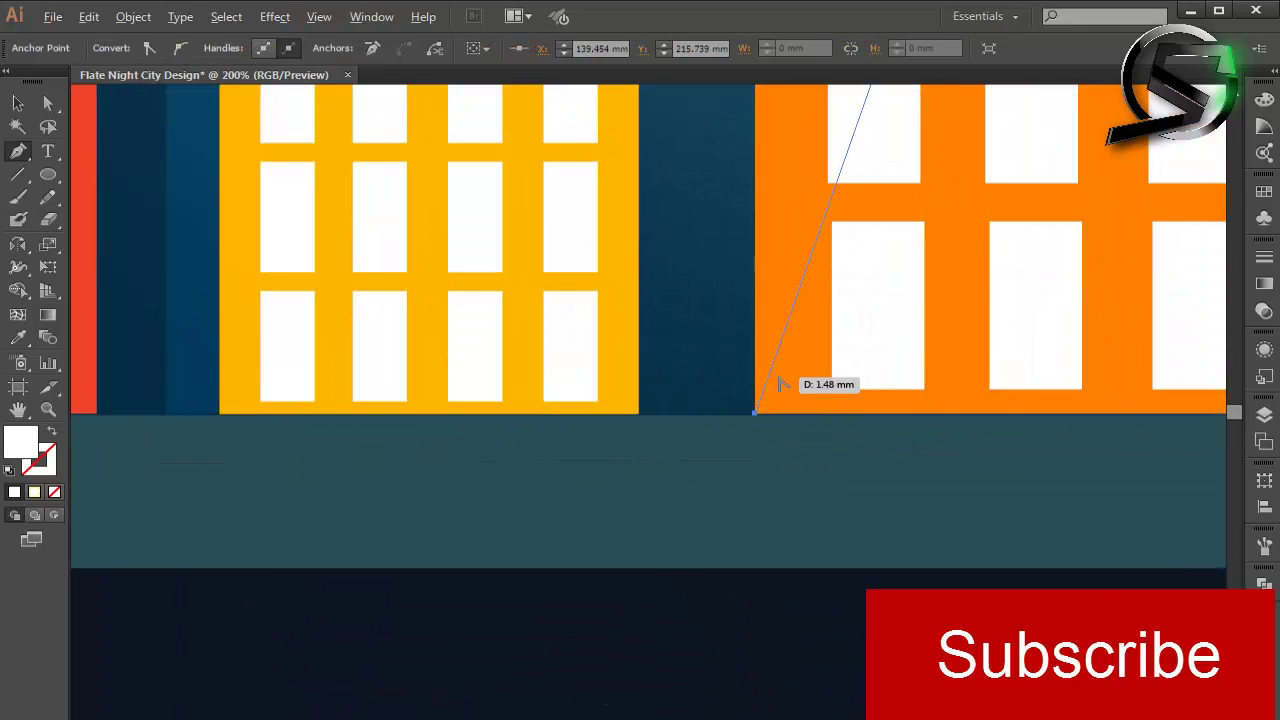
alt+scroll(780, 372, down, 3)
click(941, 396)
alt+scroll(945, 390, down, 1)
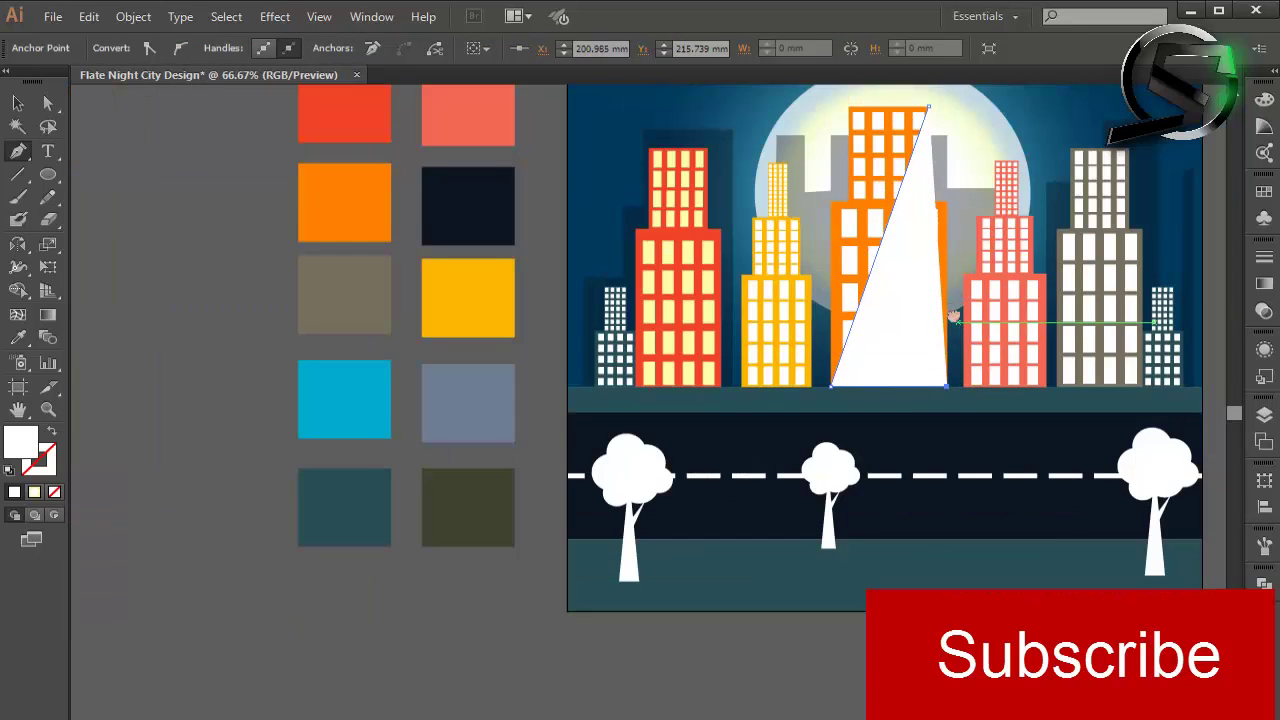
key(ctrl+z)
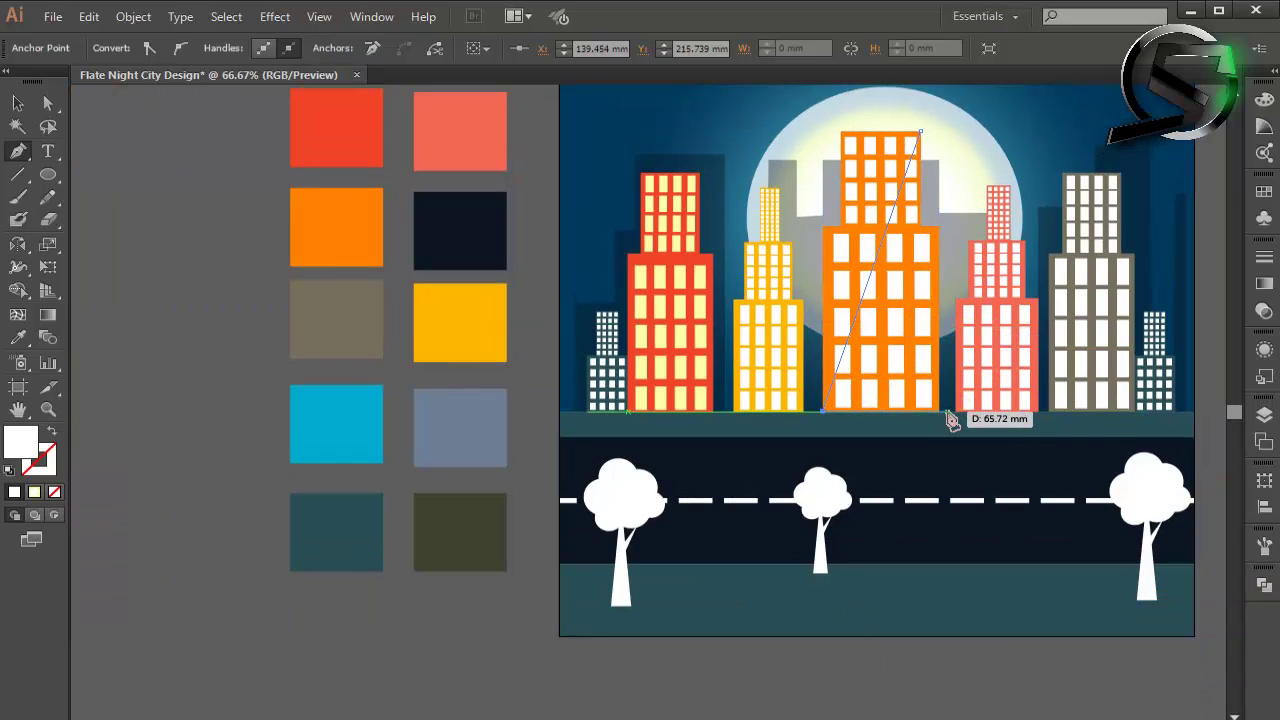
click(948, 411)
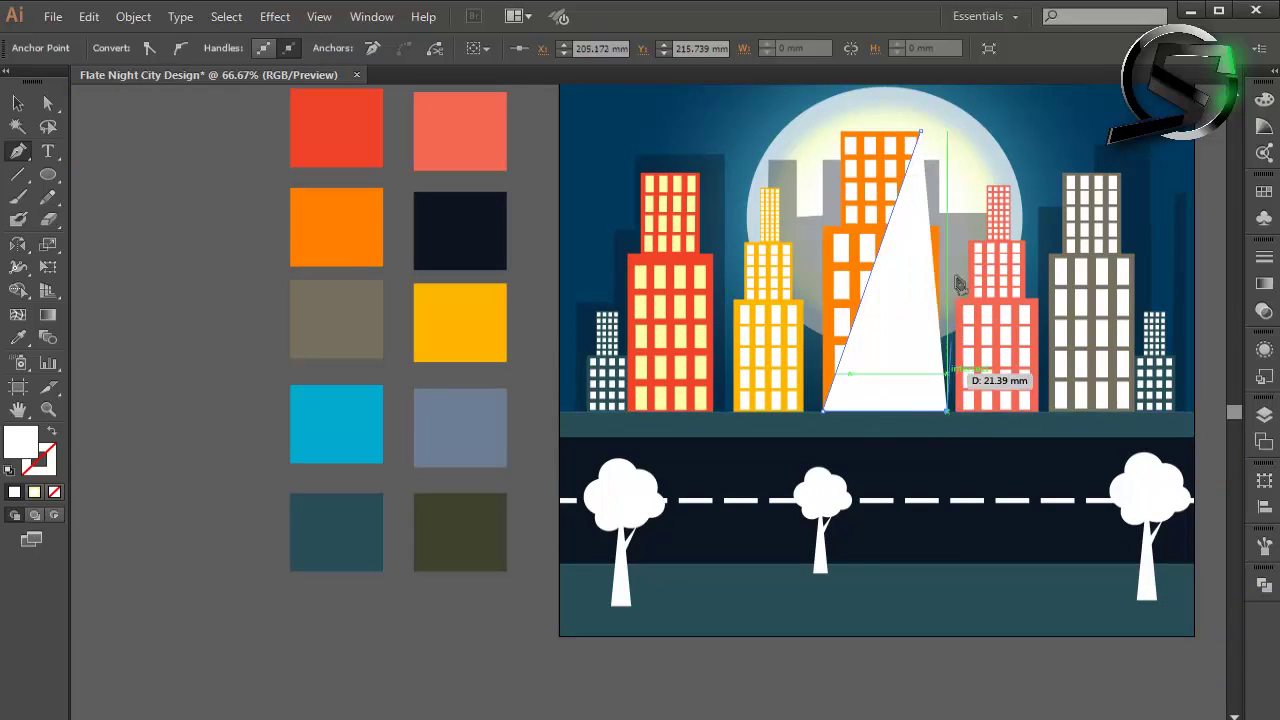
click(948, 131)
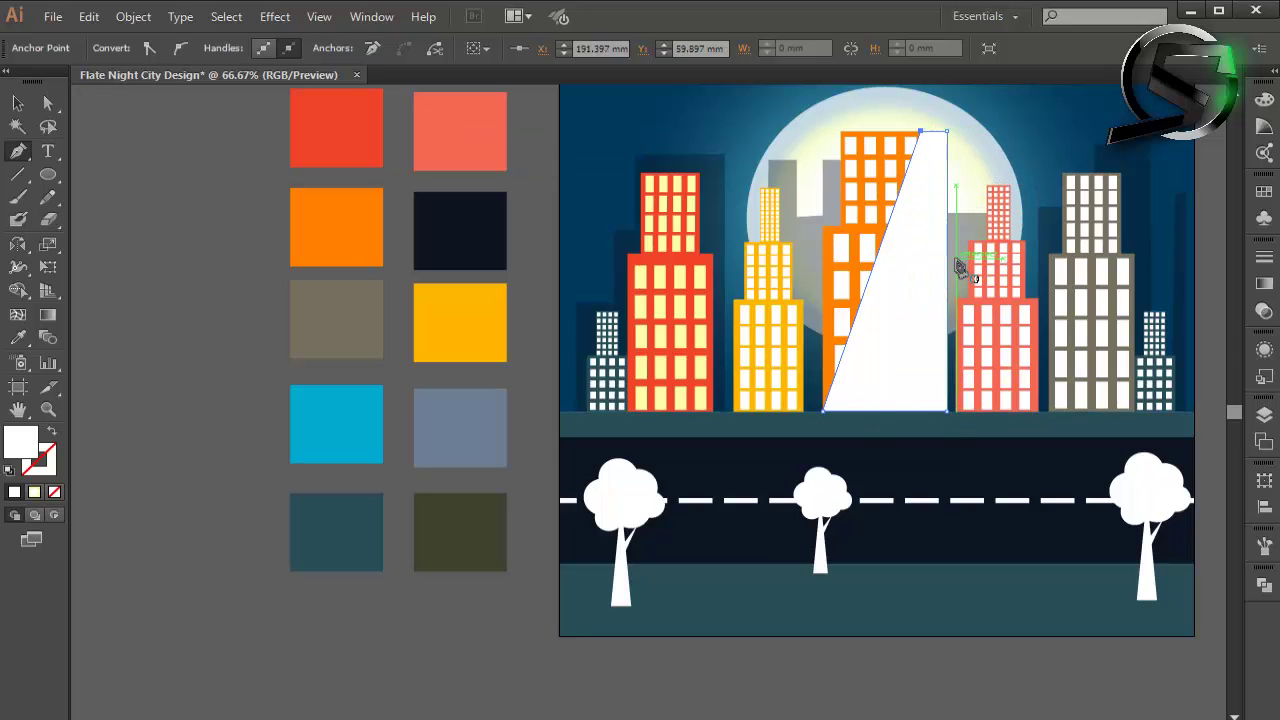
key(ctrl+z)
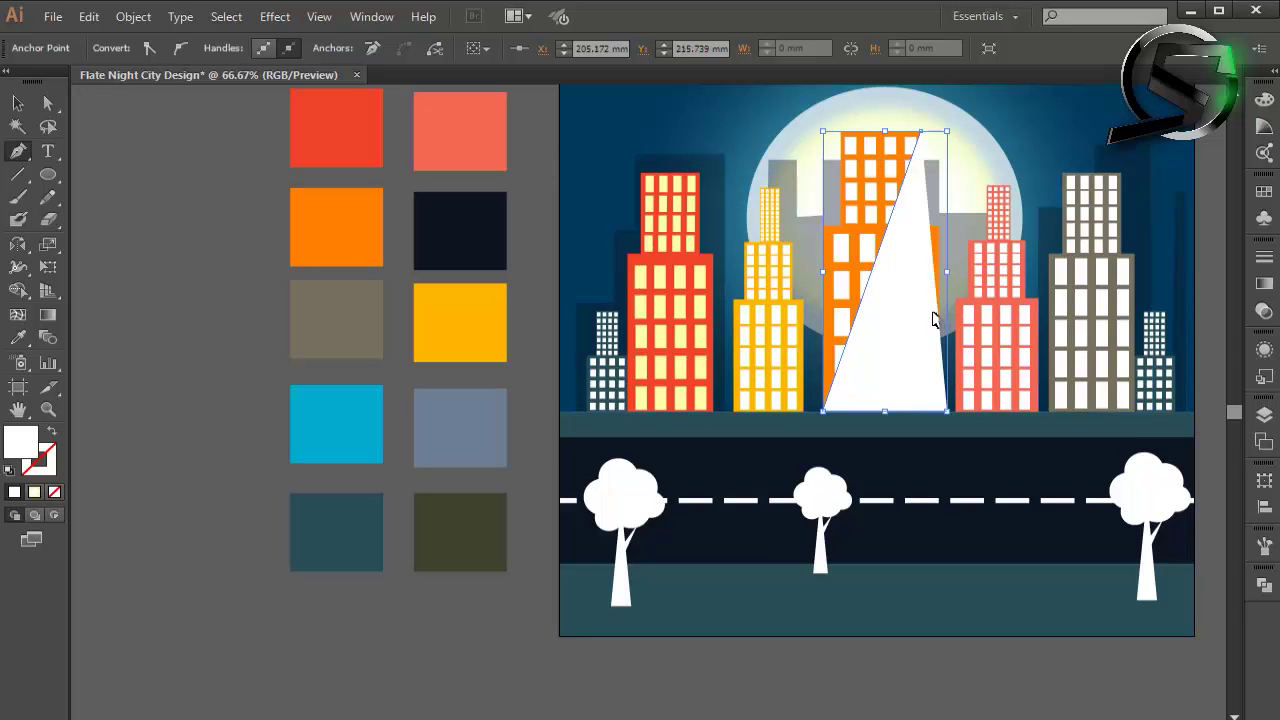
key(ctrl)
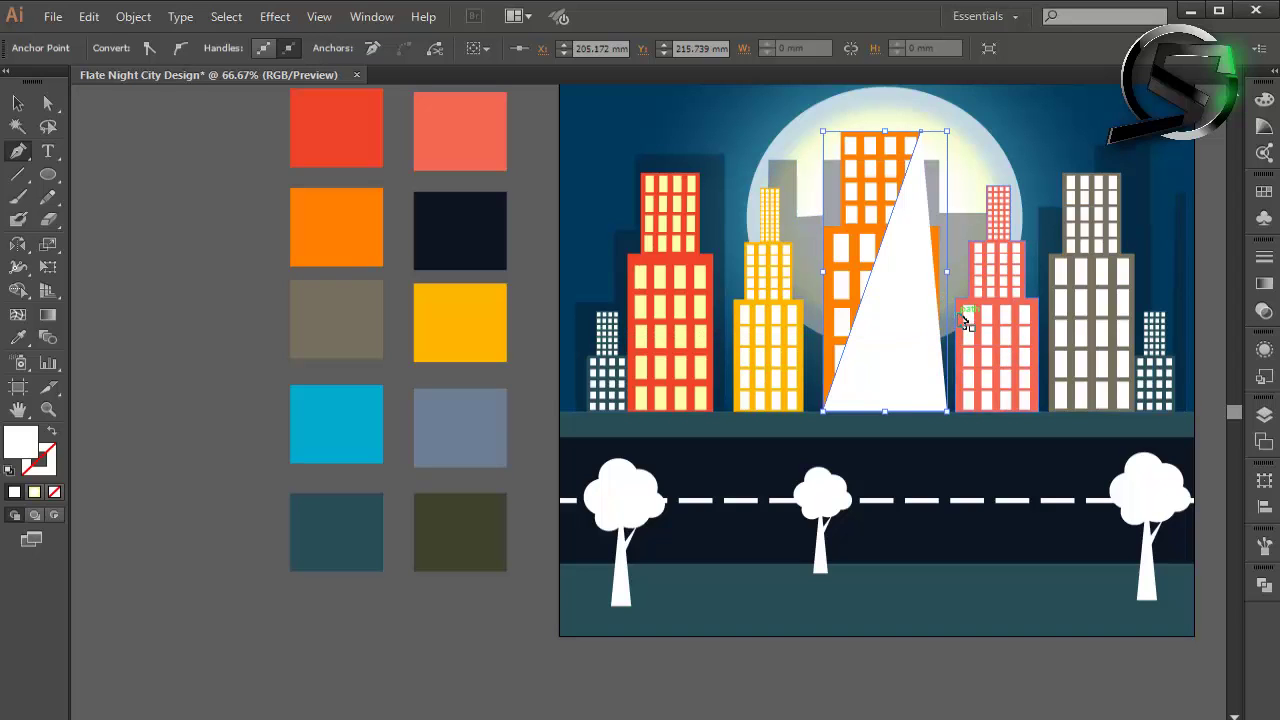
drag(946, 410, 938, 410)
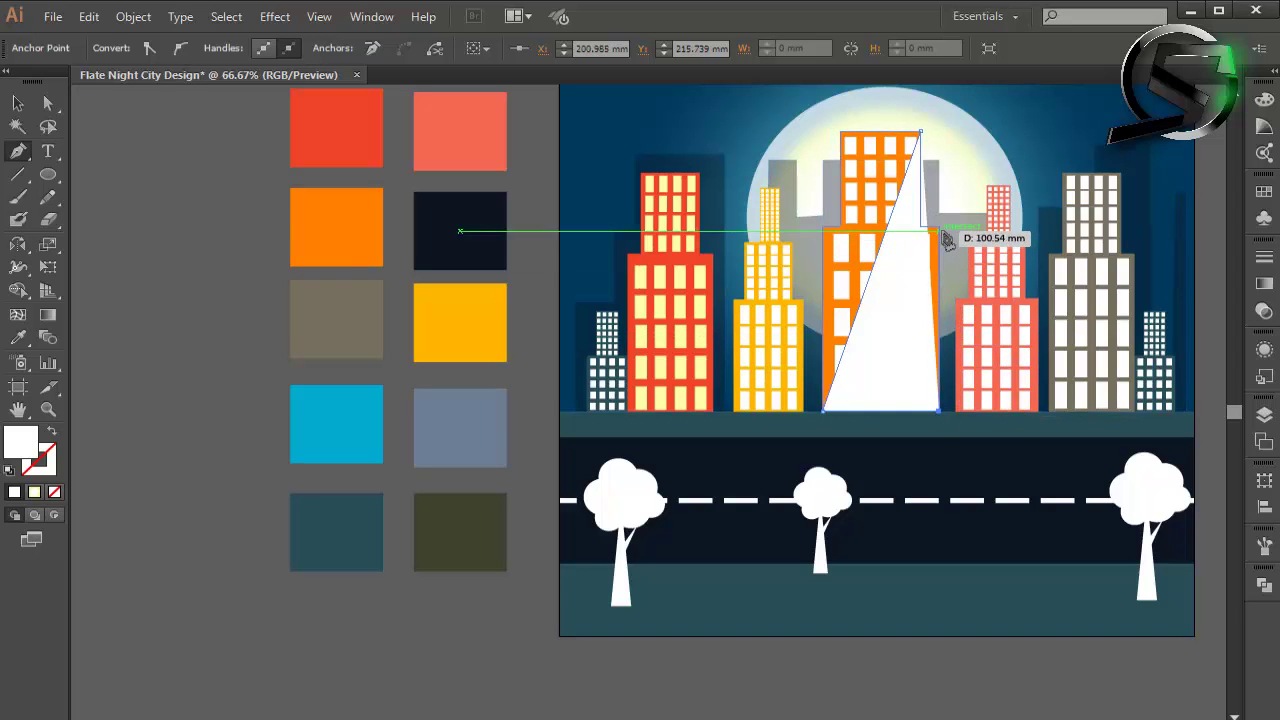
click(938, 227)
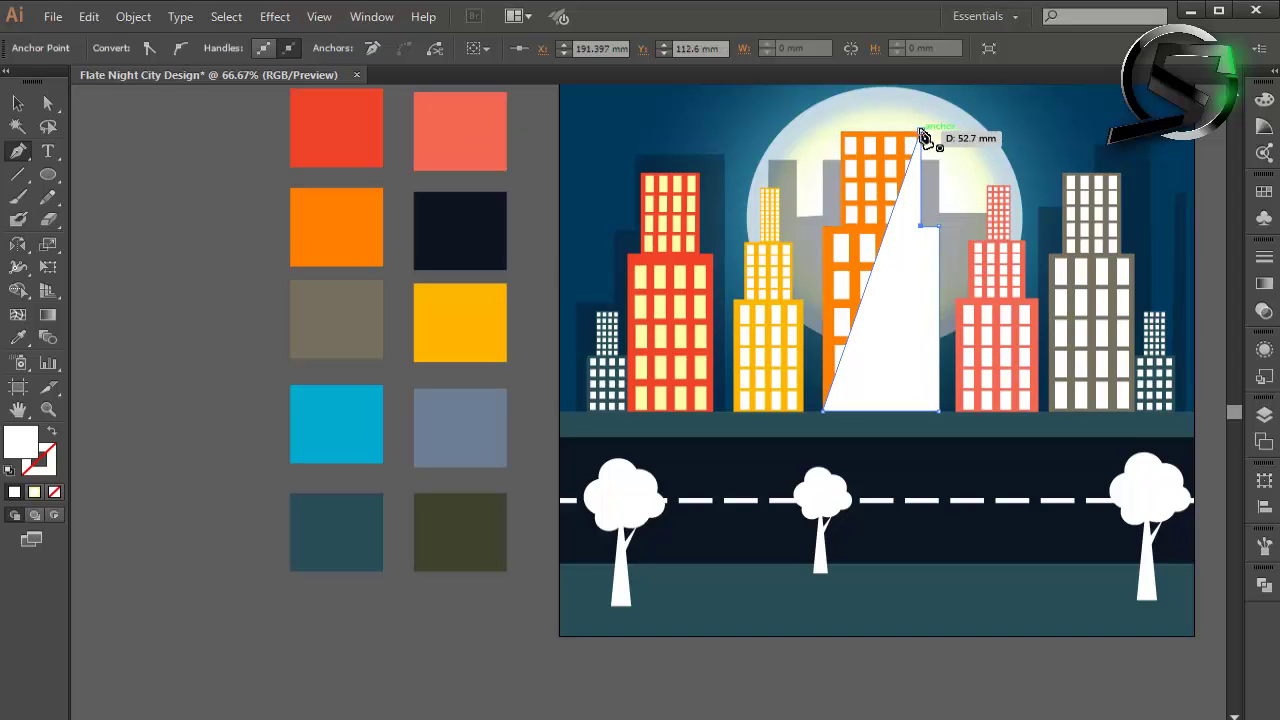
click(18, 103)
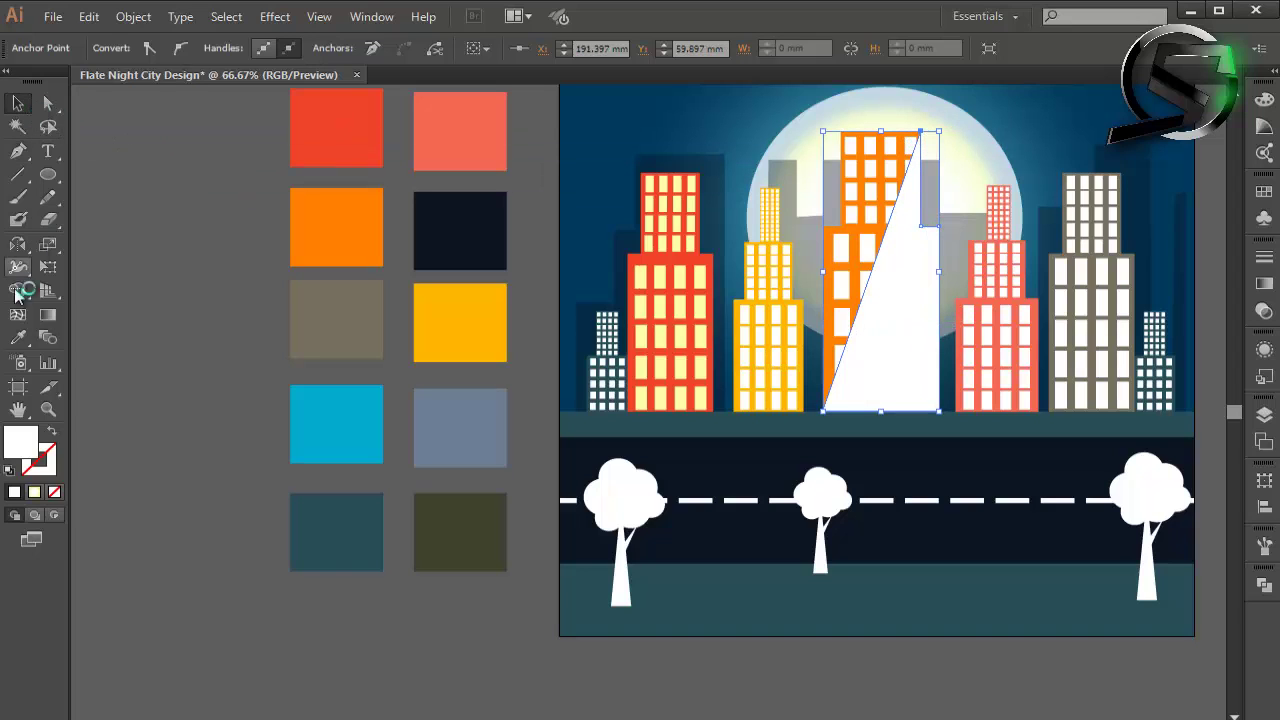
Step: Fill the facet with the dark navy swatch and set its opacity to 13%
click(18, 338)
click(697, 166)
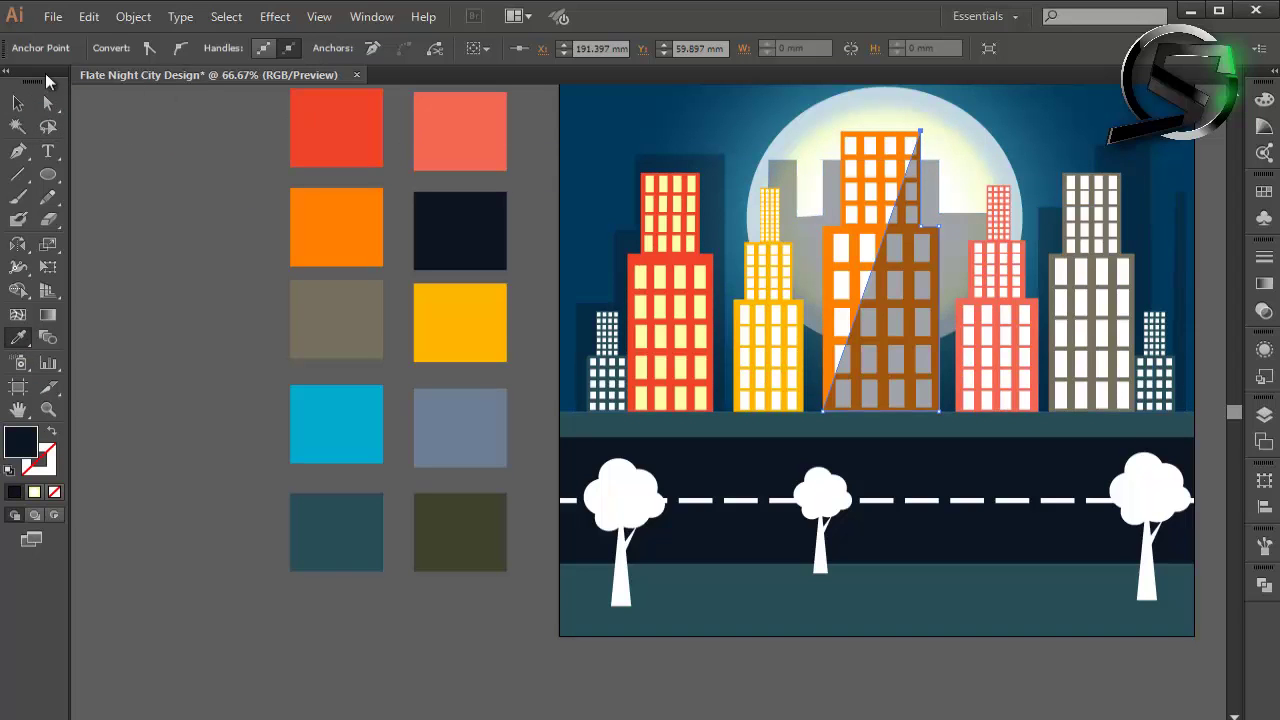
click(18, 103)
click(825, 194)
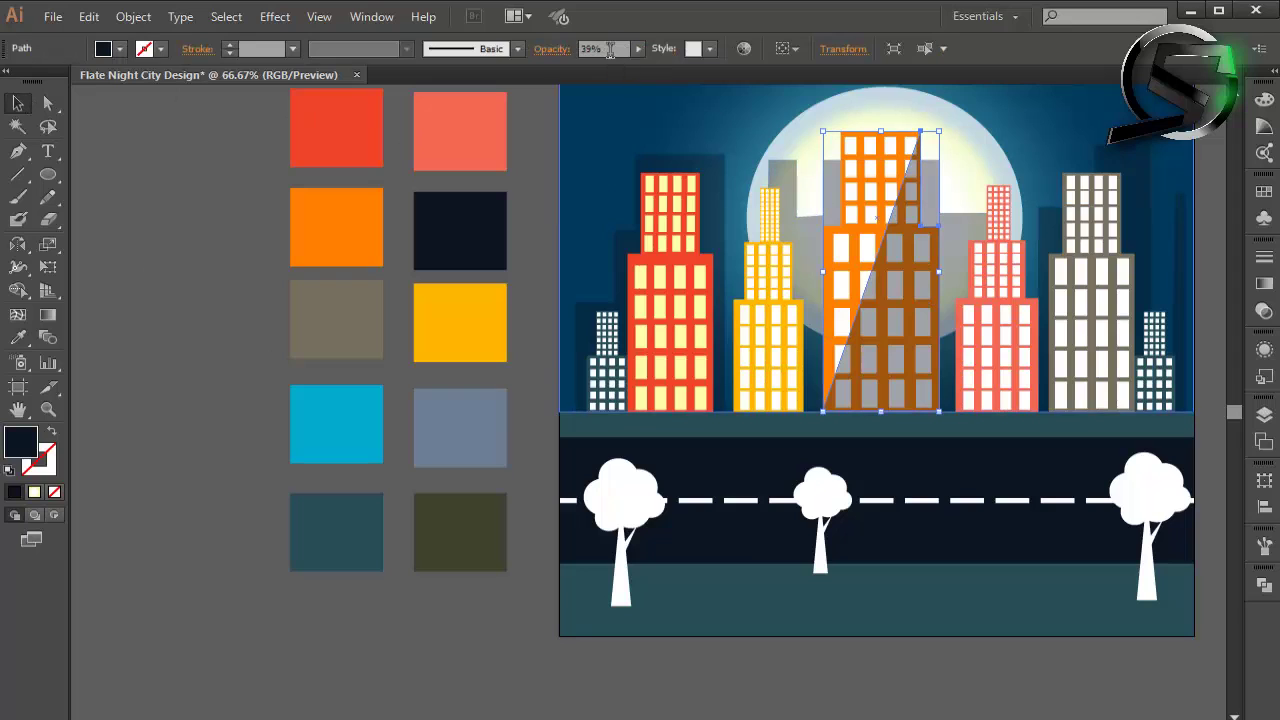
text(13)
key(Return)
click(196, 188)
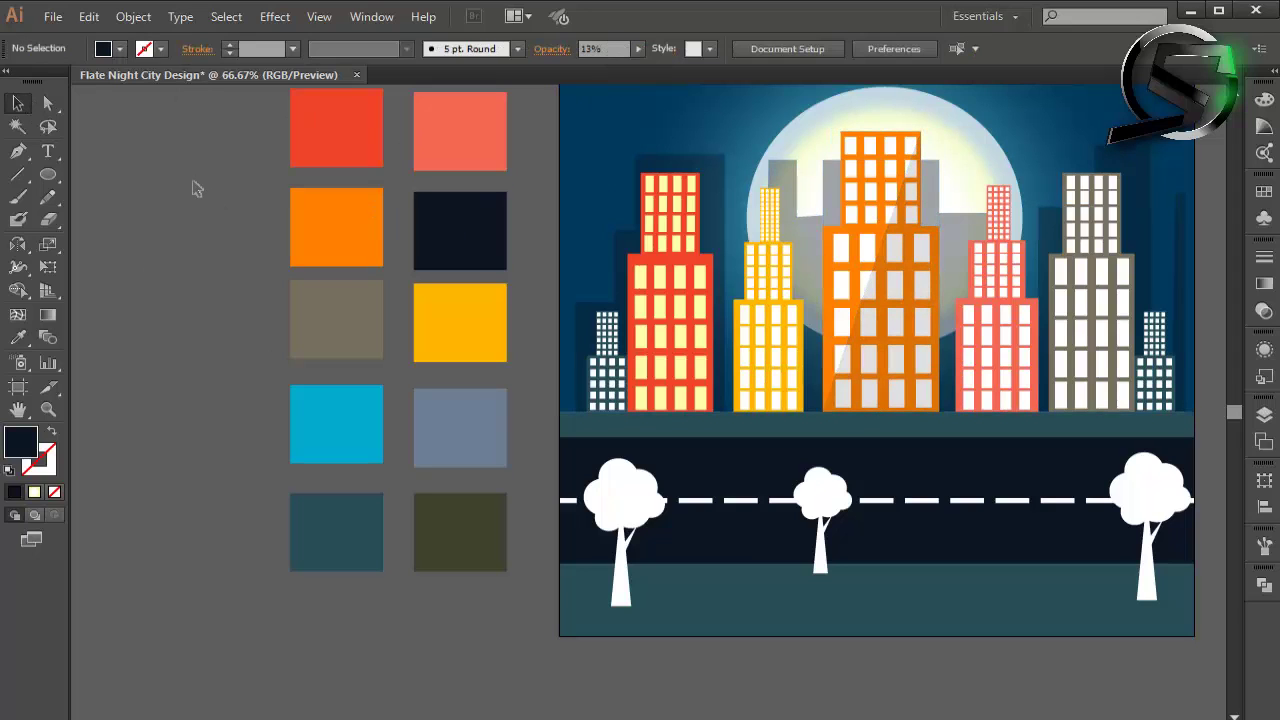
Step: Draw a triangular light facet over the red building and give it the translucent 13% glare fill
key(p)
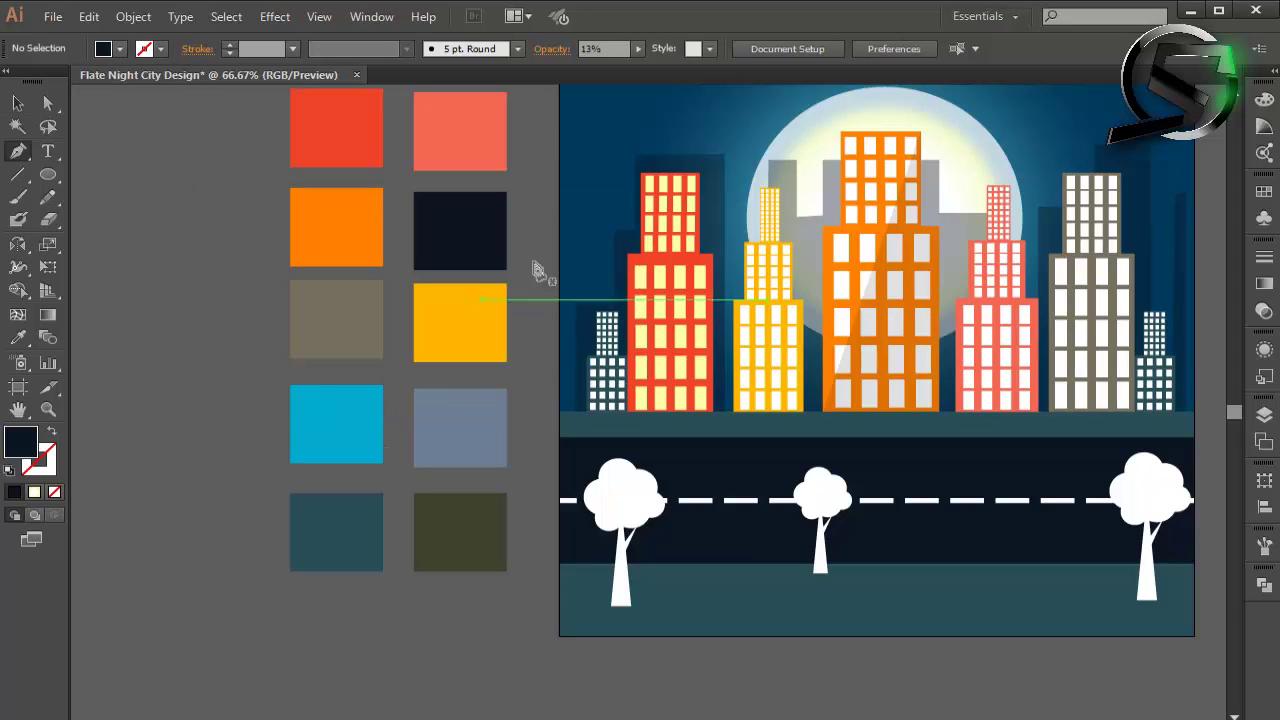
click(699, 173)
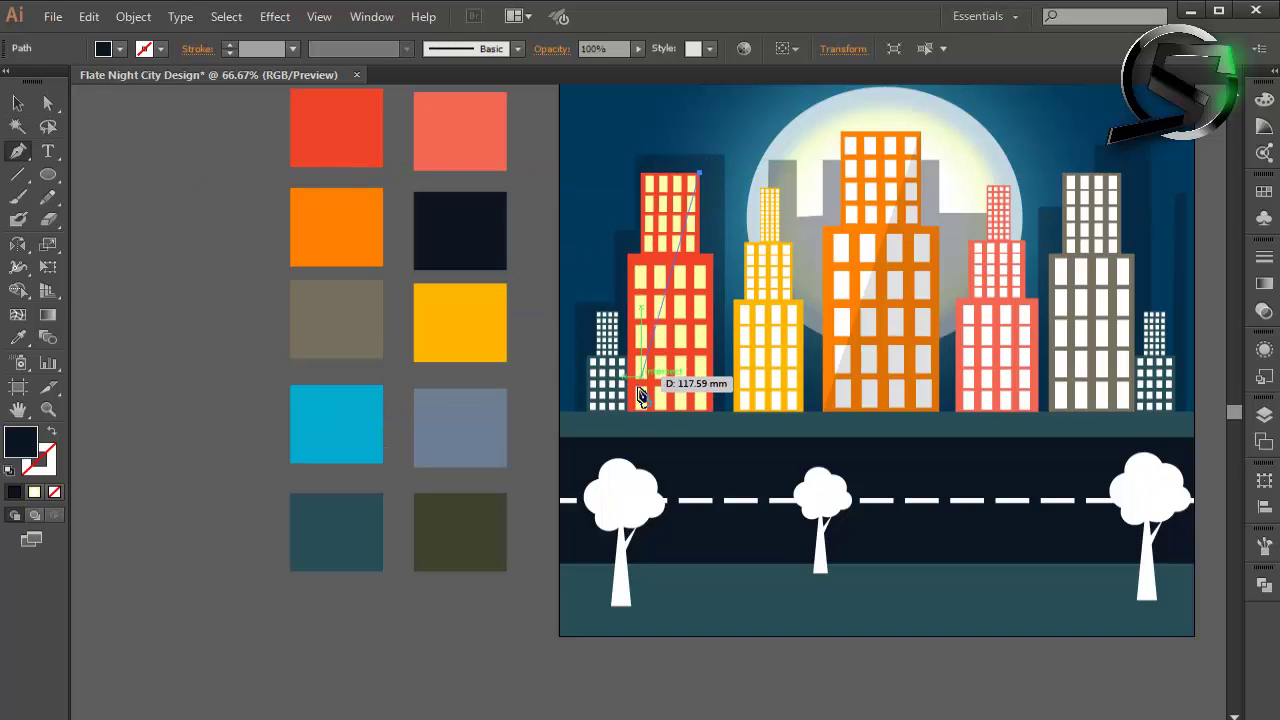
click(628, 410)
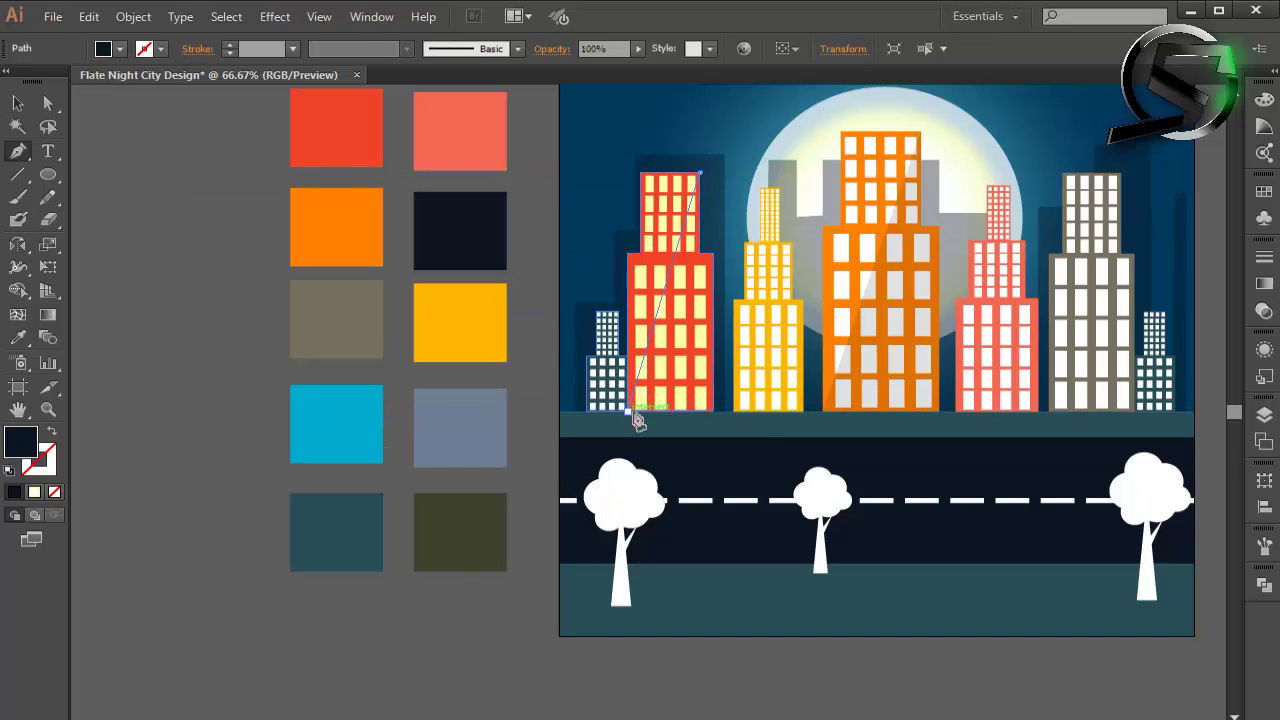
click(713, 410)
click(713, 253)
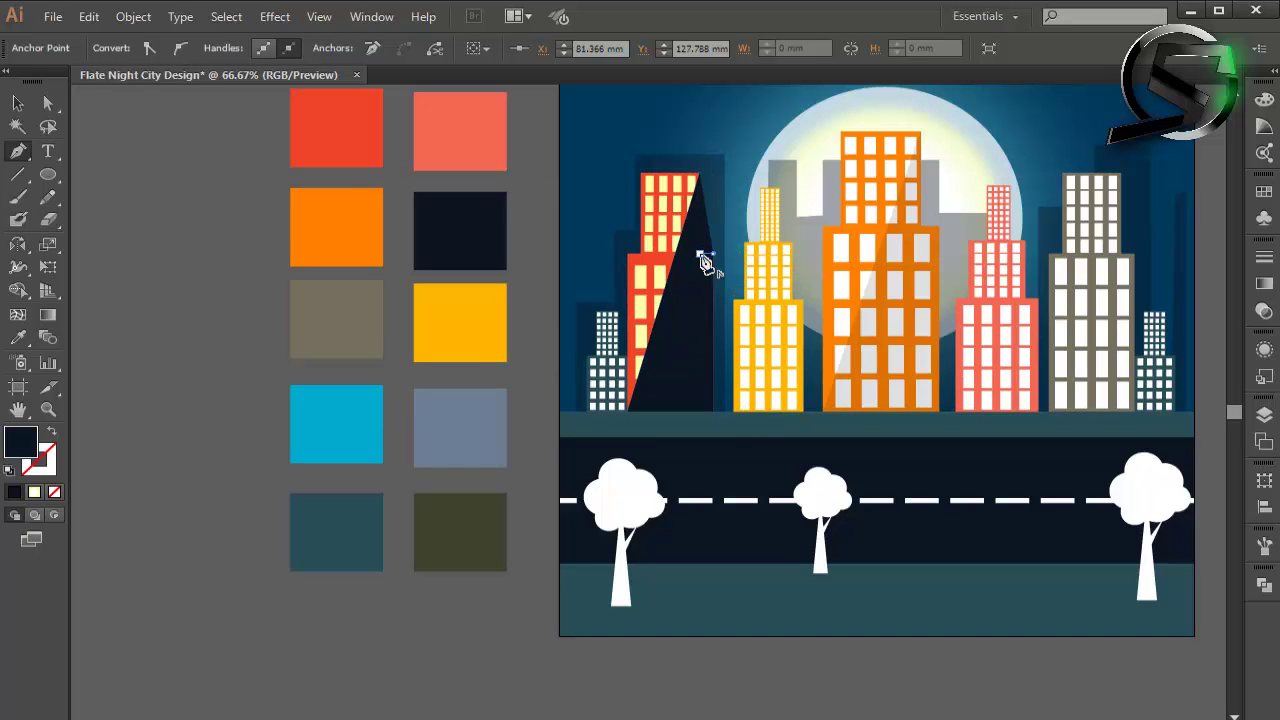
click(18, 337)
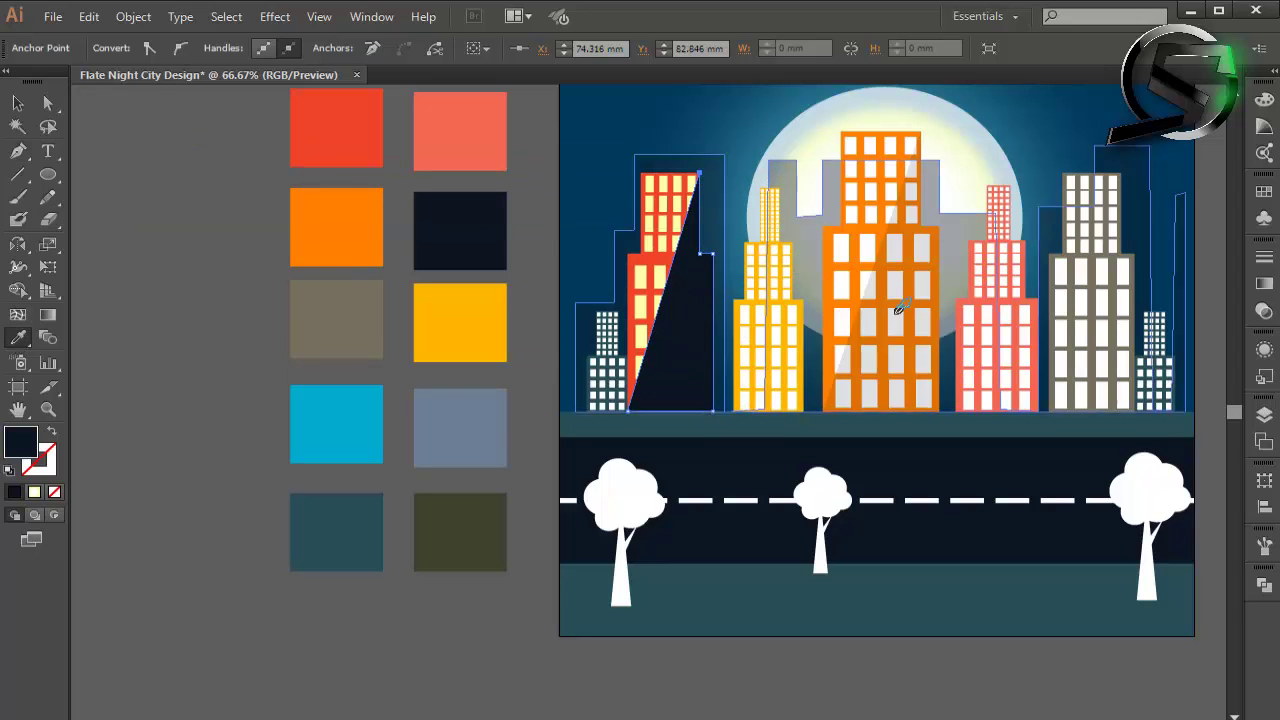
click(926, 300)
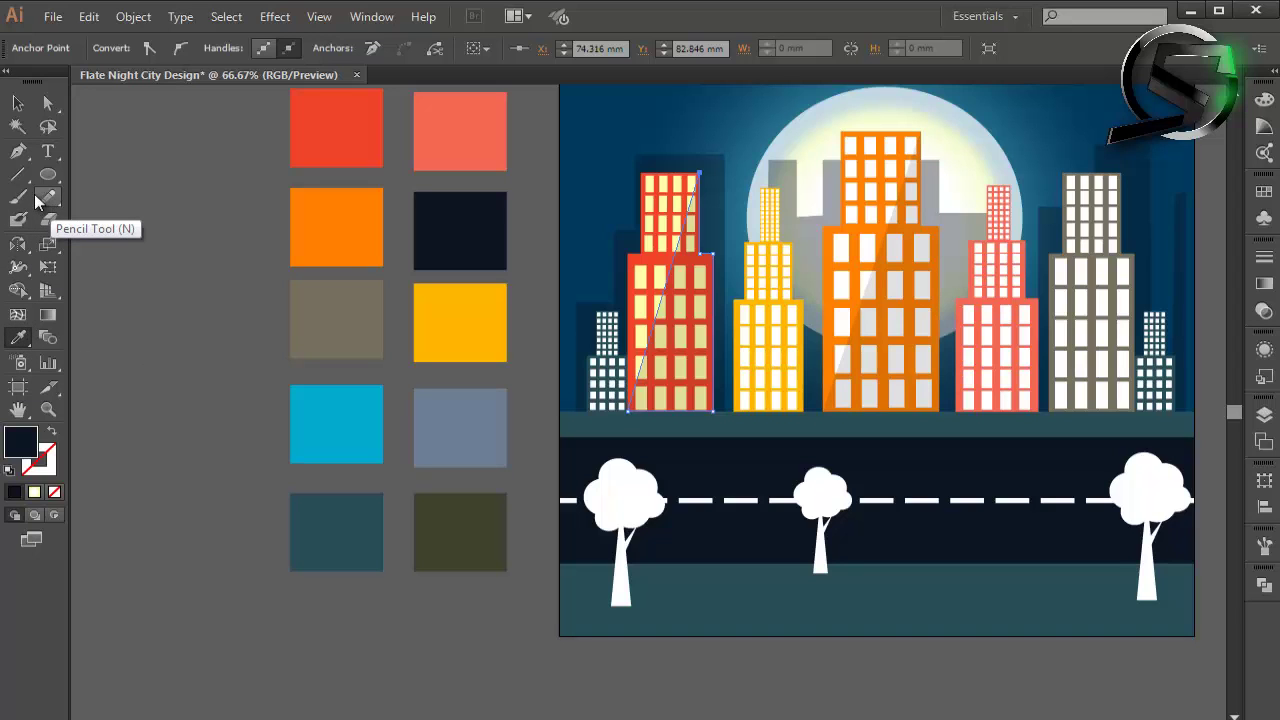
Step: Trace a stepped facet over the yellow building and apply the red building's translucent glare style
click(19, 160)
scroll(700, 240, down, 5)
scroll(745, 235, up, 3)
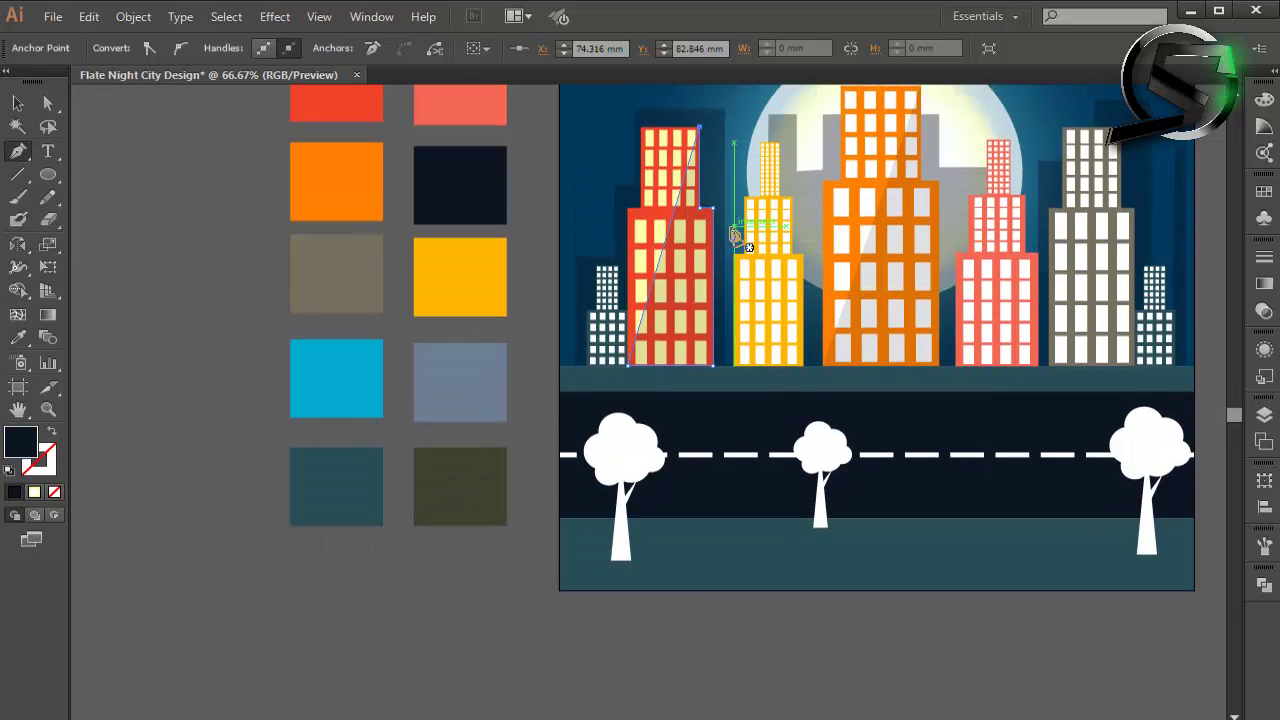
scroll(775, 180, up, 1)
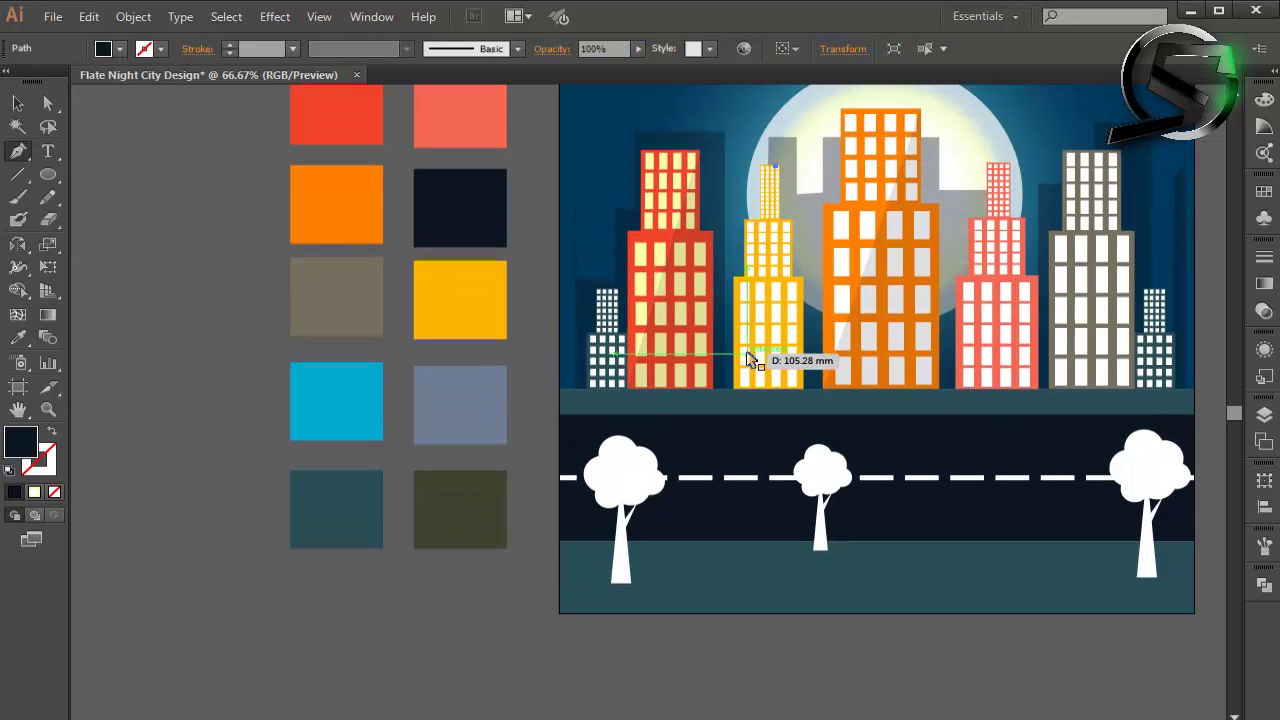
scroll(778, 140, up, 2)
scroll(778, 140, up, 2)
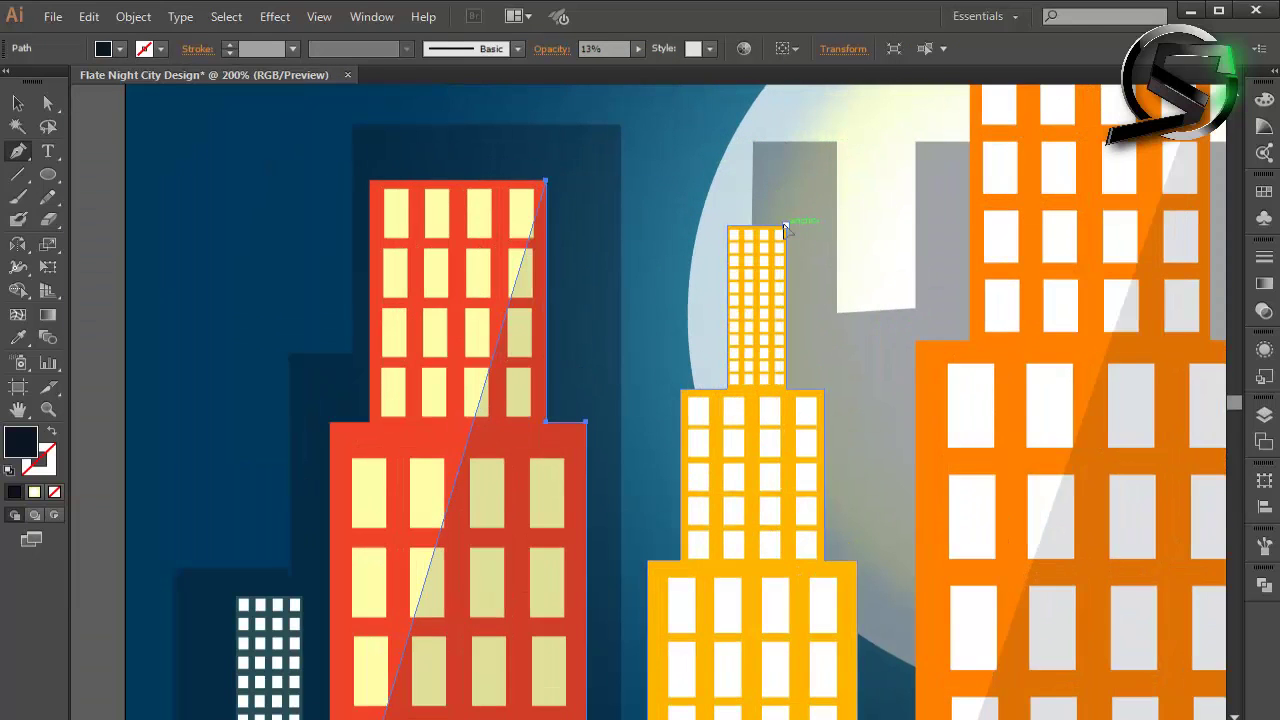
scroll(771, 386, down, 4)
scroll(772, 440, up, 5)
scroll(772, 440, up, 1)
scroll(705, 335, down, 2)
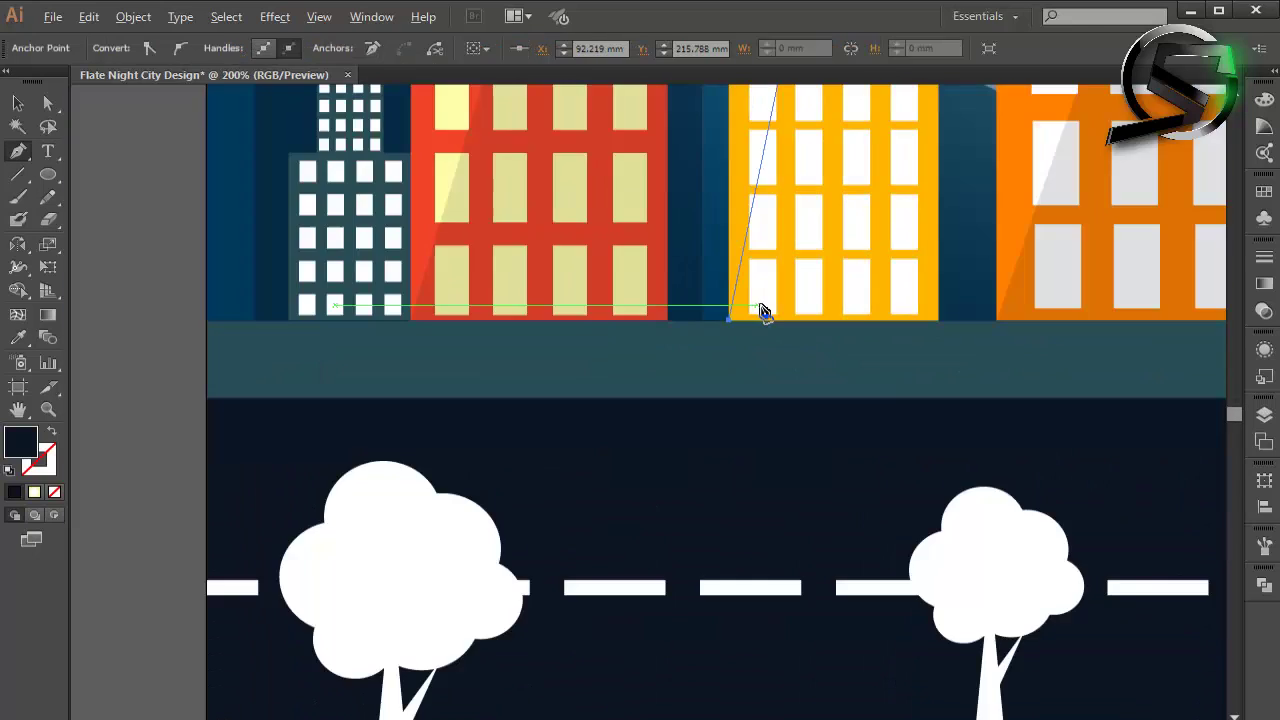
click(730, 320)
click(938, 321)
scroll(941, 330, down, 3)
scroll(906, 303, up, 5)
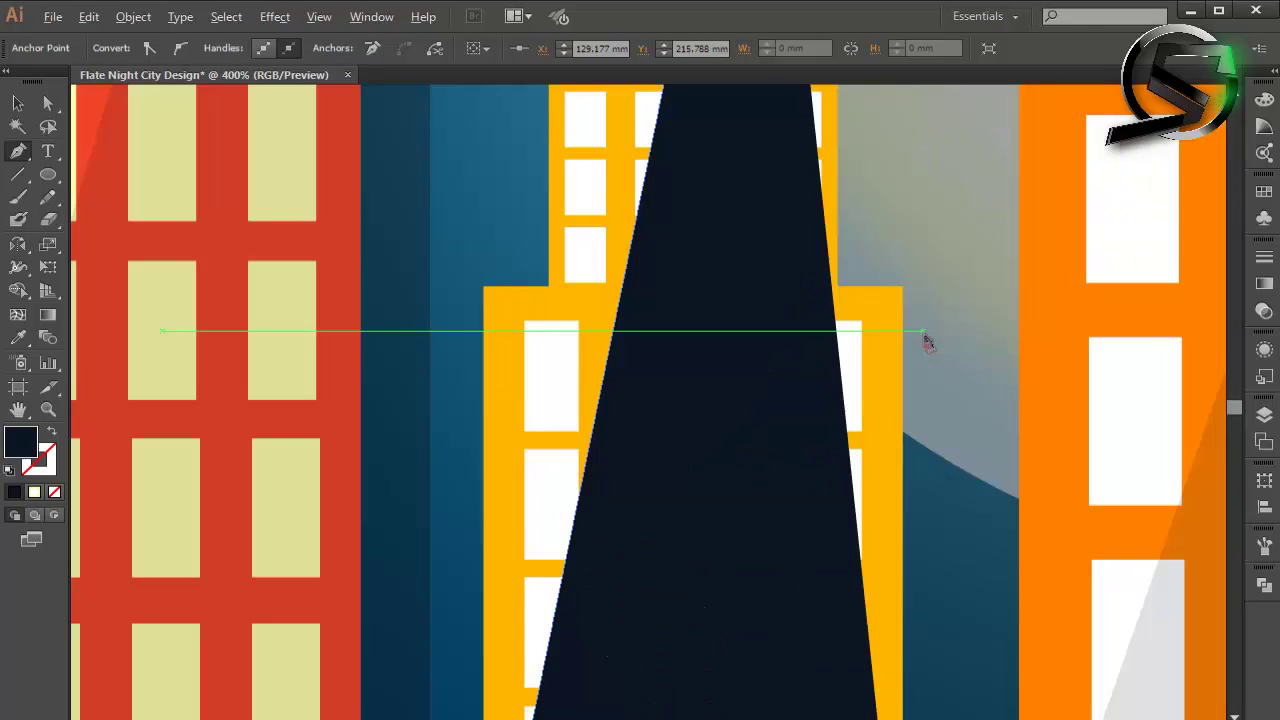
click(837, 289)
scroll(837, 290, down, 3)
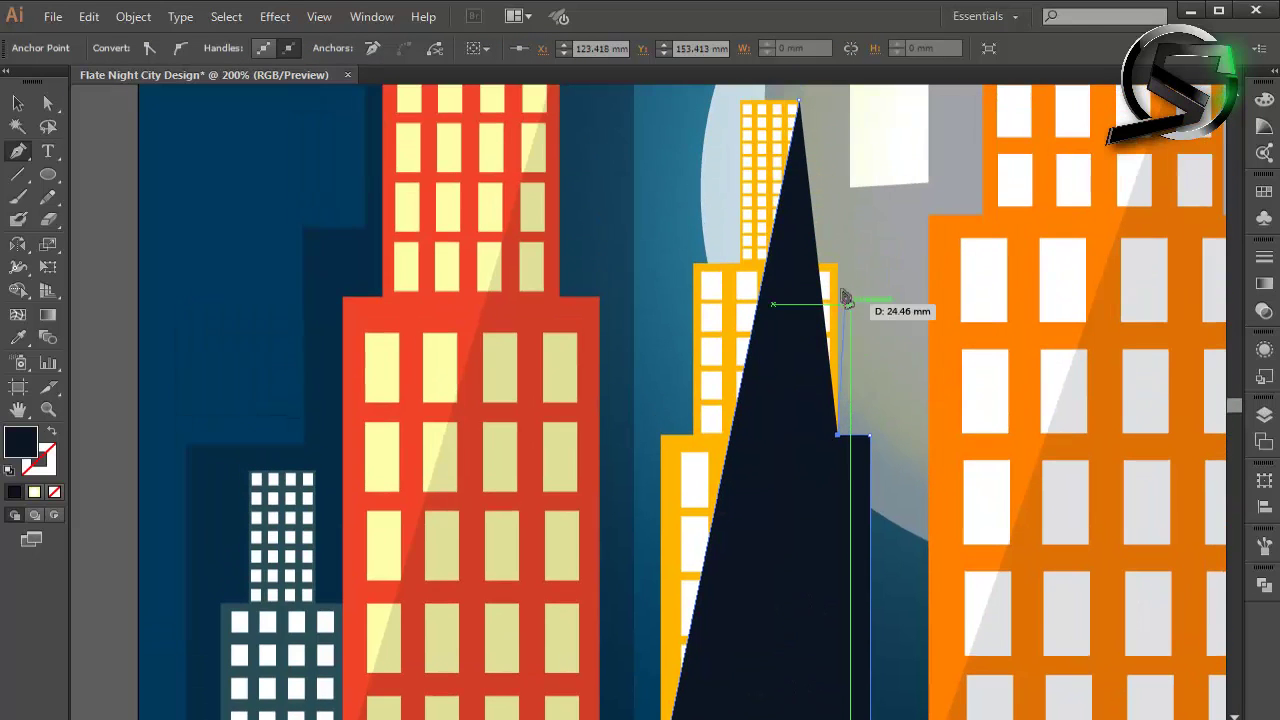
click(797, 272)
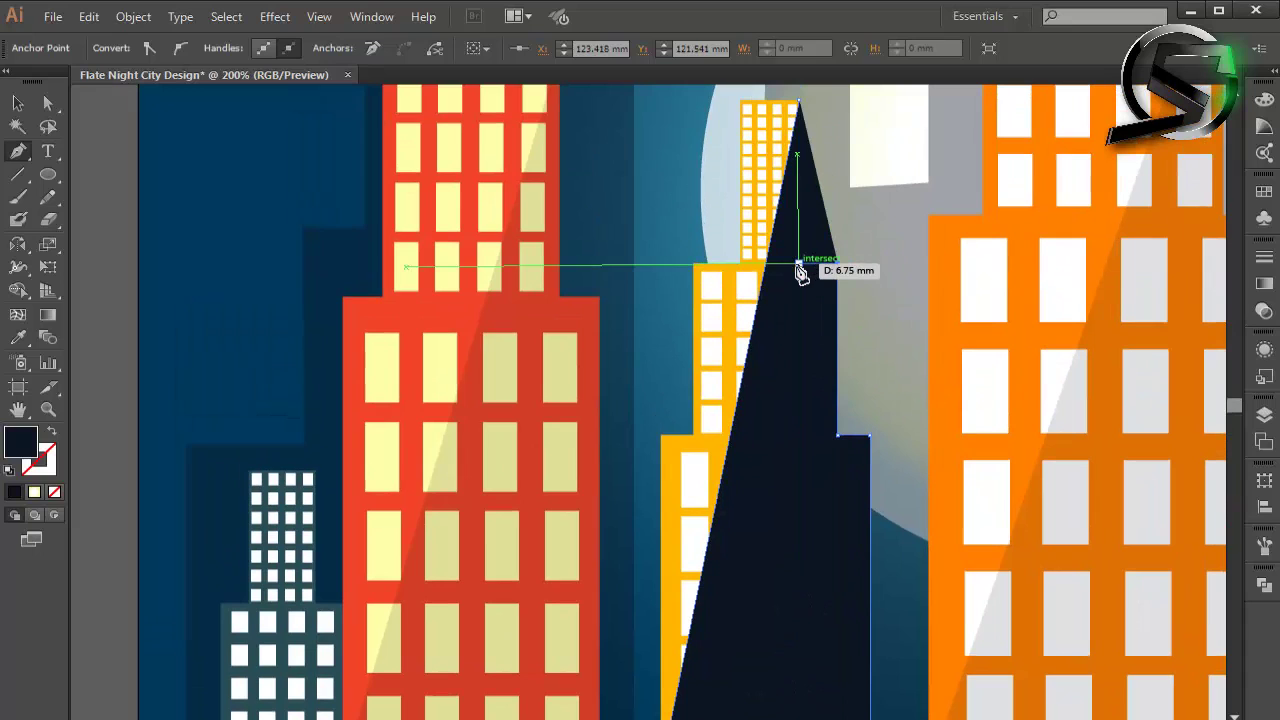
click(803, 104)
scroll(810, 180, up, 1)
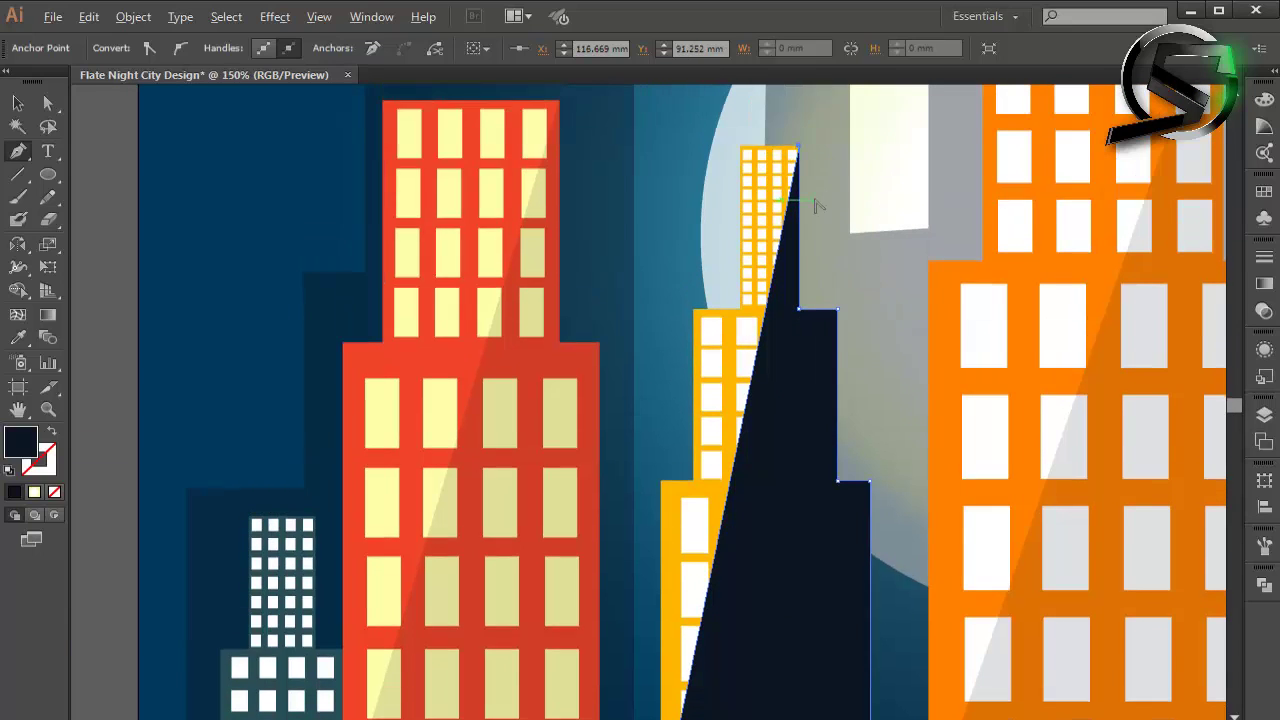
scroll(811, 197, down, 3)
click(18, 337)
click(686, 324)
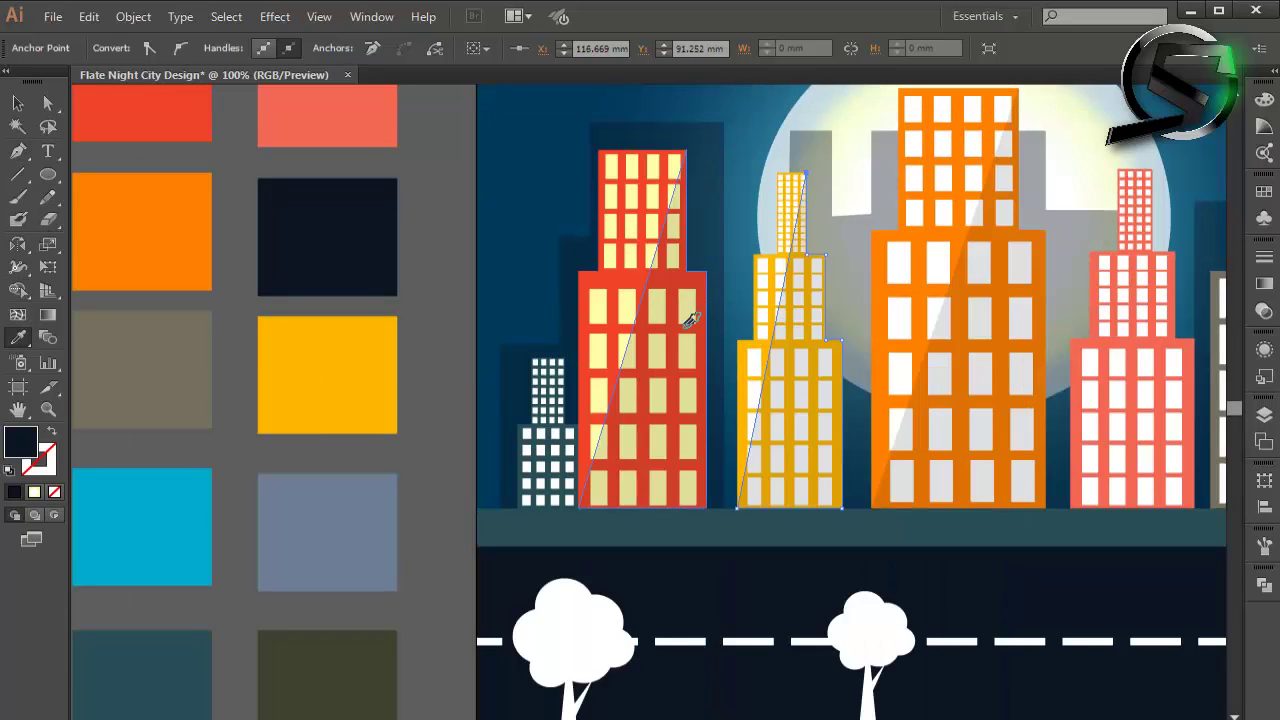
click(18, 103)
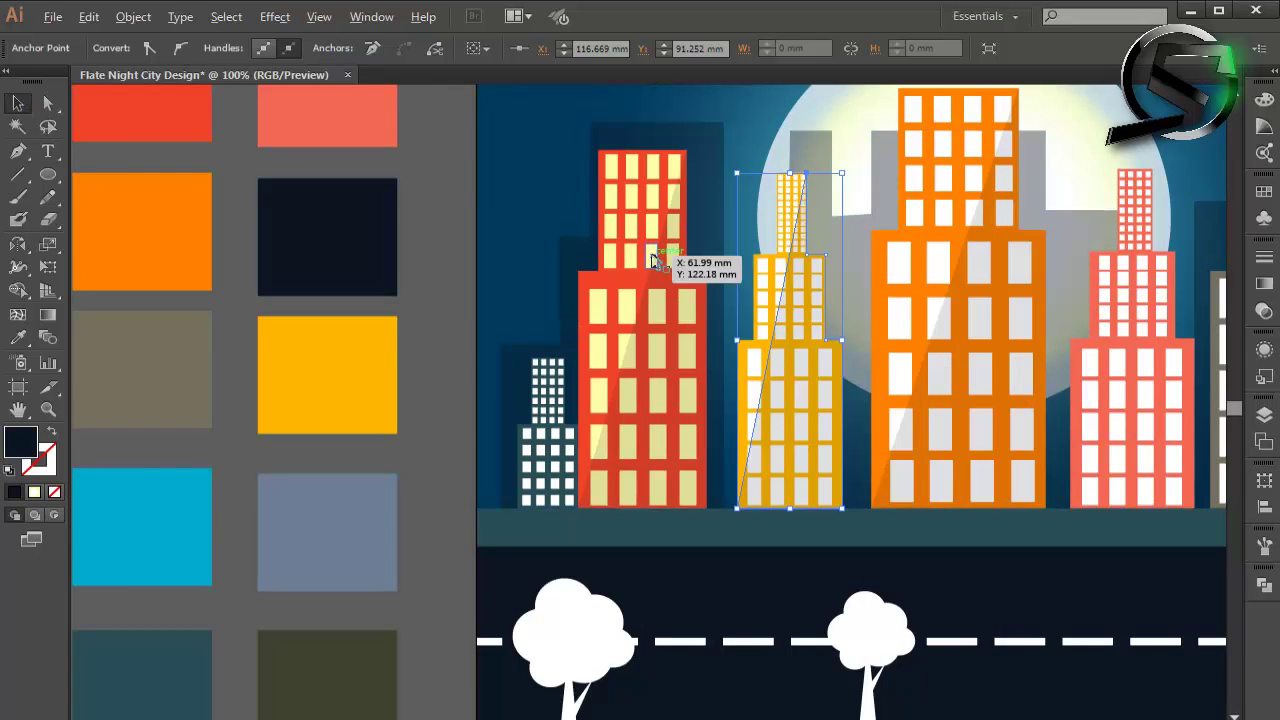
scroll(663, 257, down, 2)
click(1165, 264)
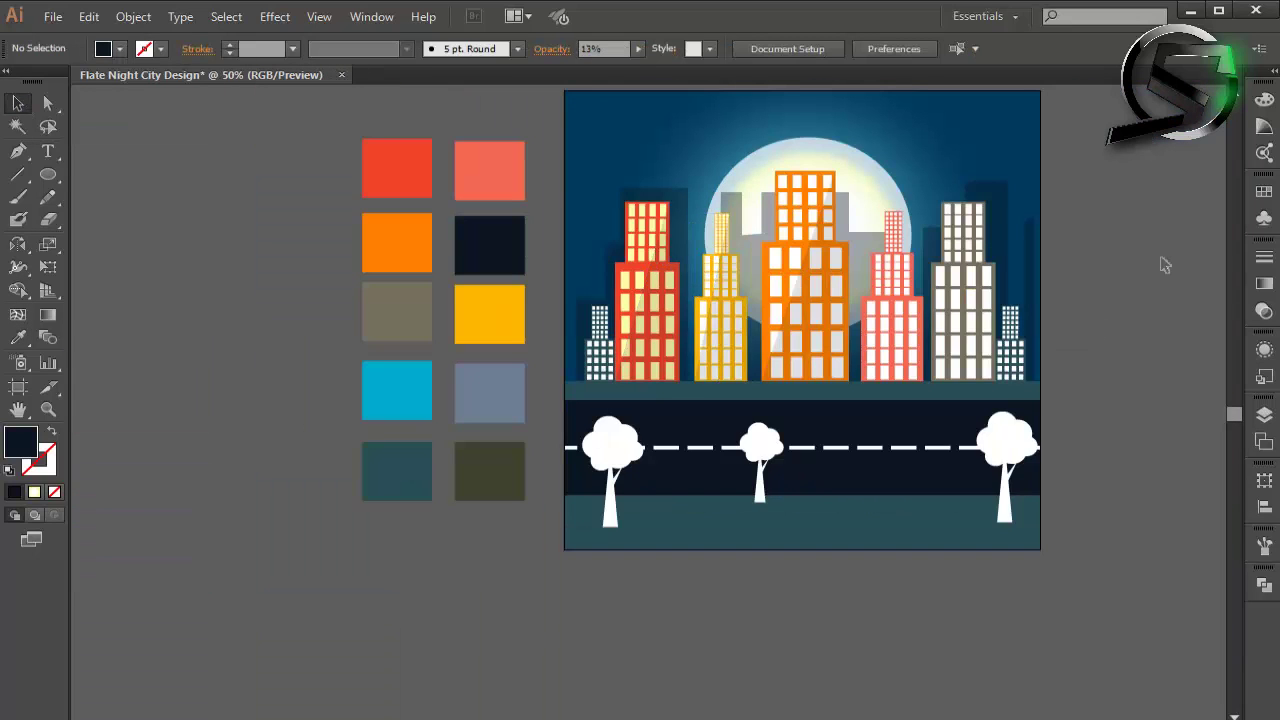
Step: Trace a stepped facet over the pink building and give it the translucent glare style
scroll(918, 308, up, 2)
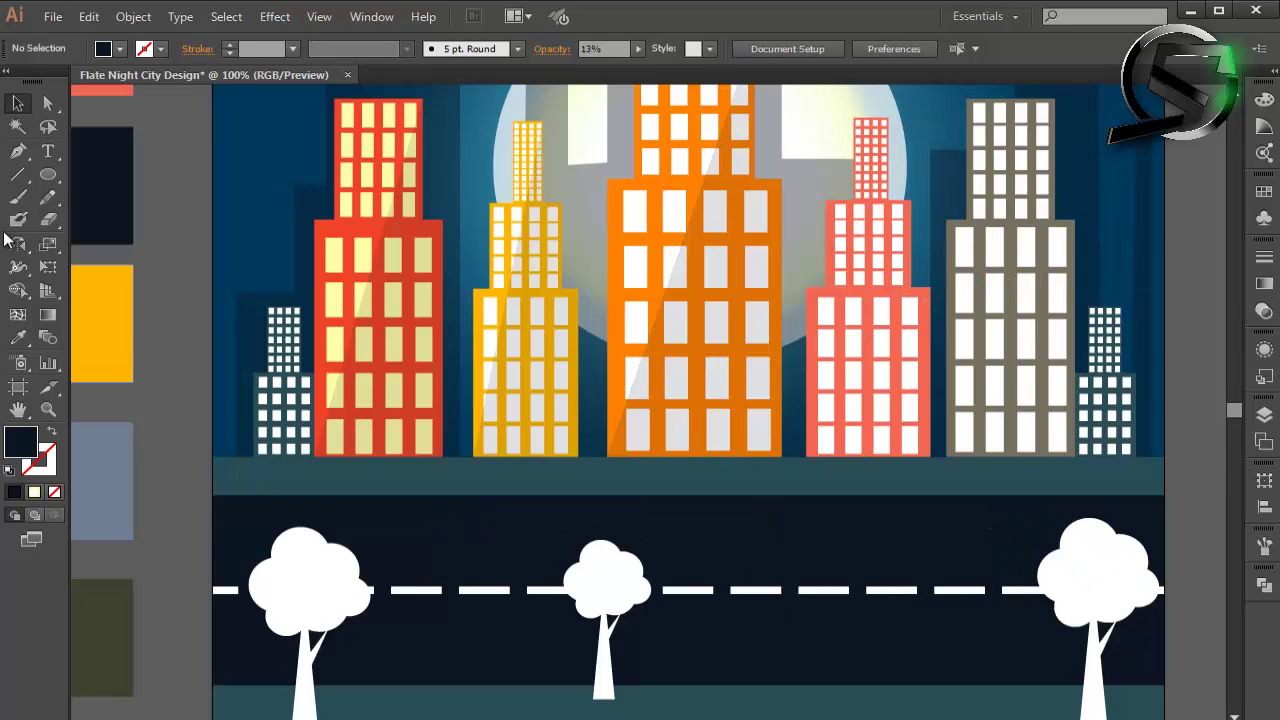
click(889, 118)
click(806, 456)
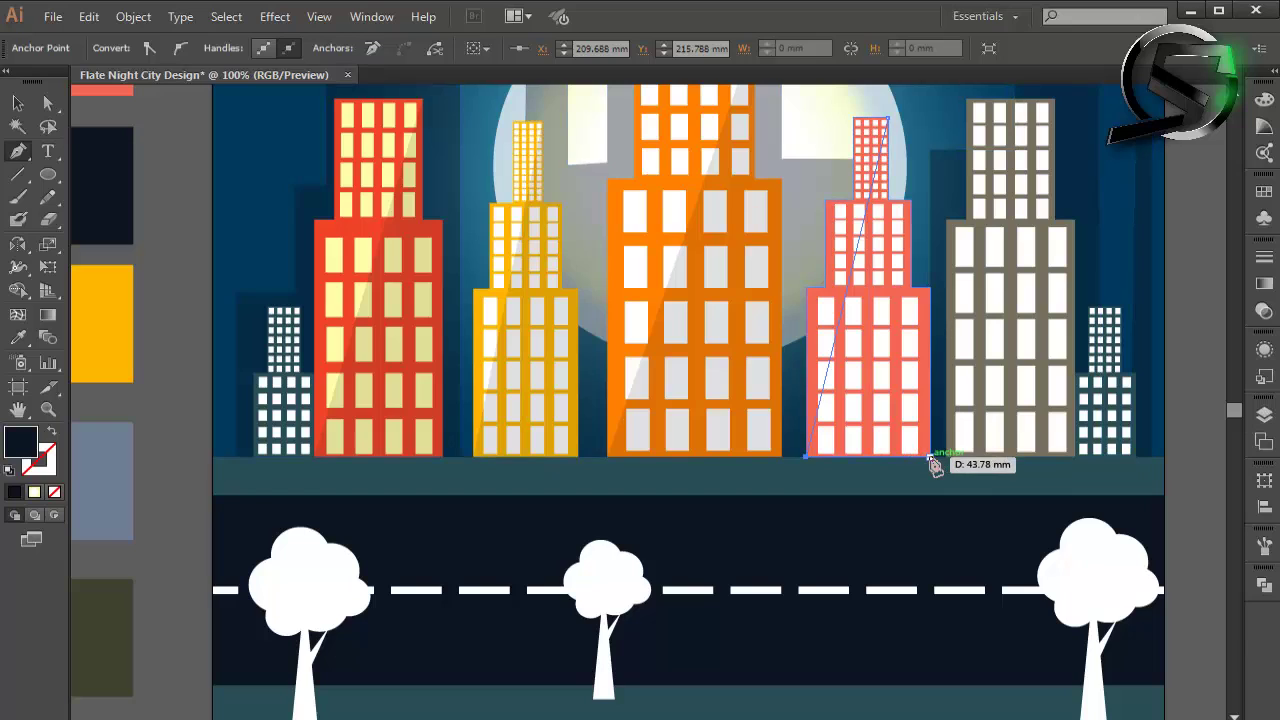
click(930, 458)
click(910, 288)
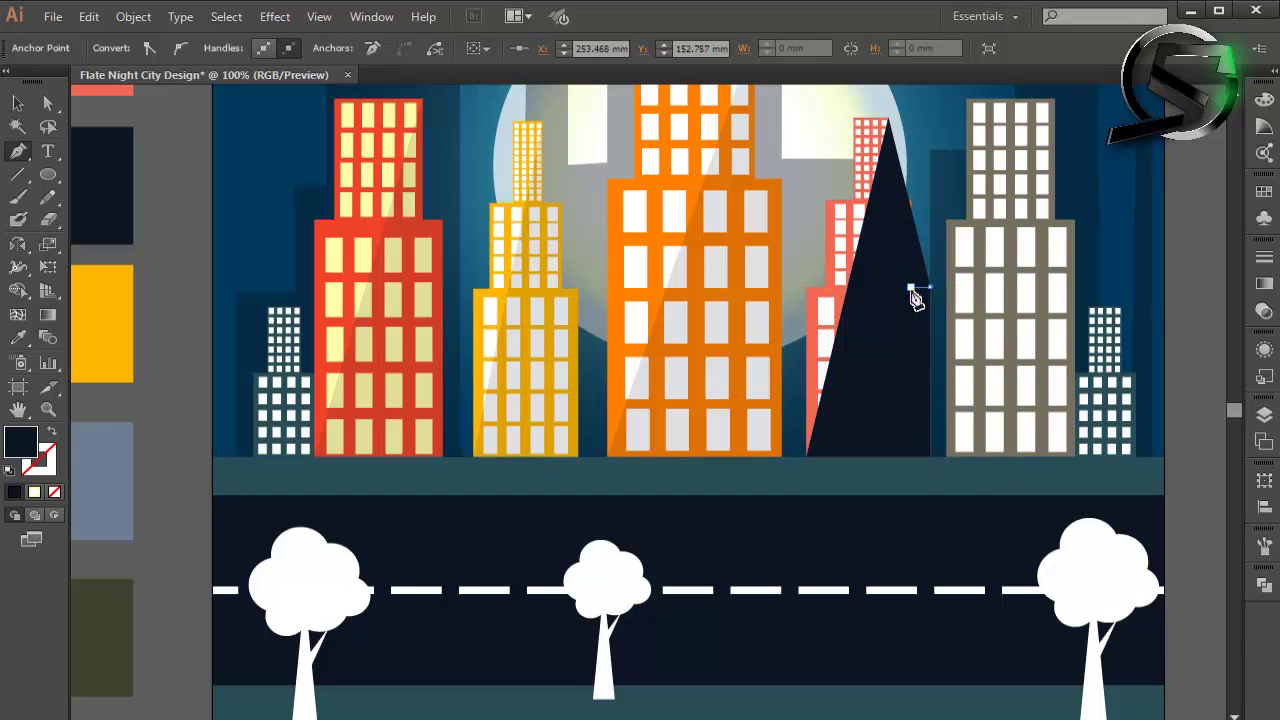
click(910, 200)
click(887, 200)
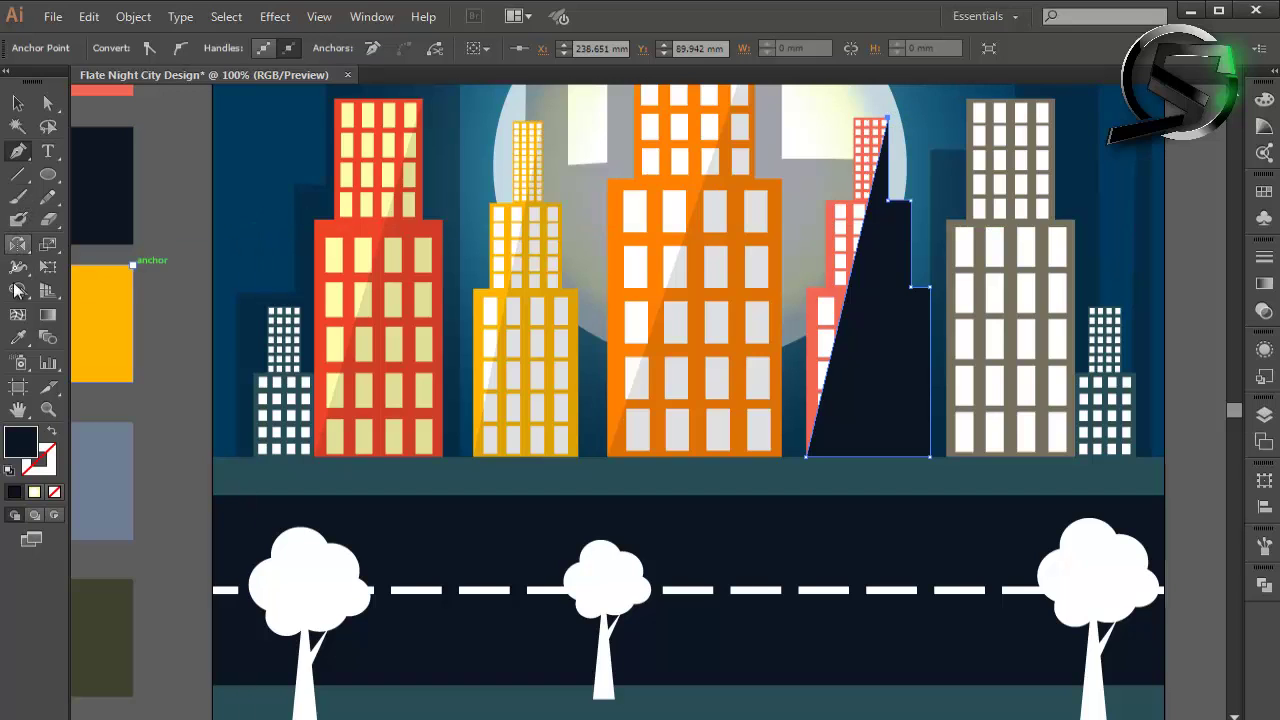
click(410, 331)
Step: Add a stepped translucent glare facet over the grey building, sending it backward
click(18, 150)
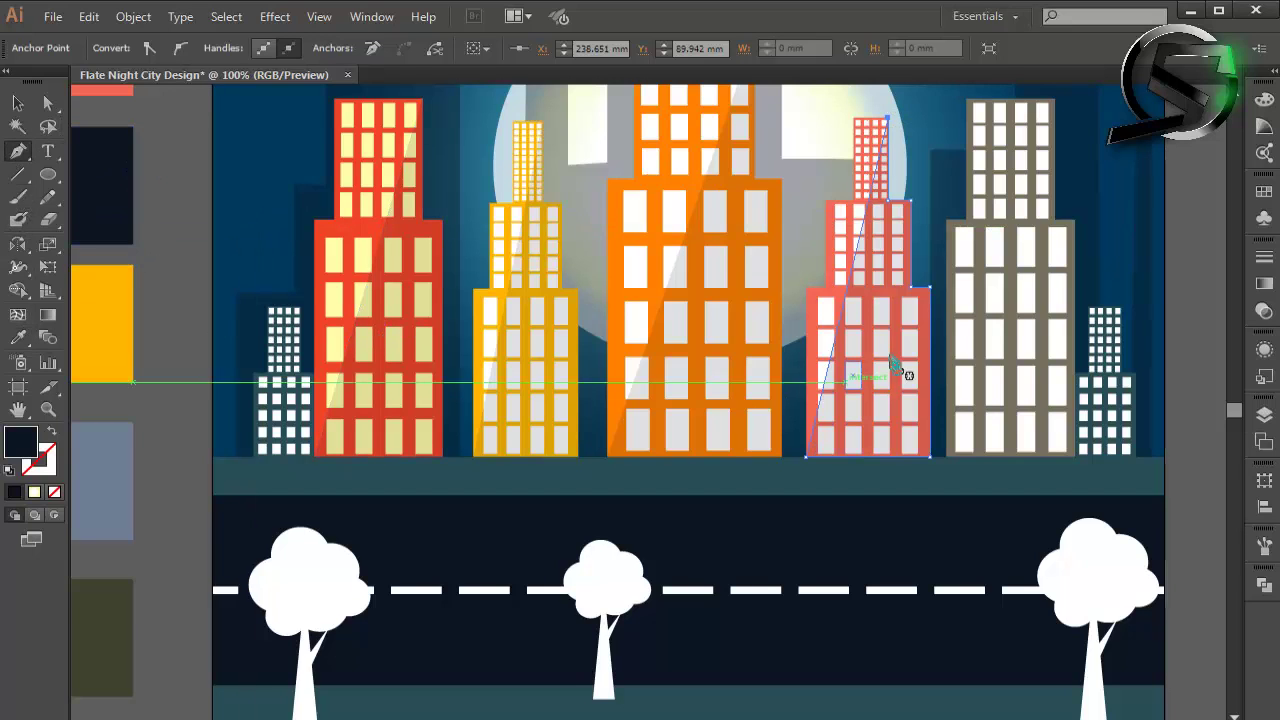
scroll(870, 370, up, 1)
click(1055, 145)
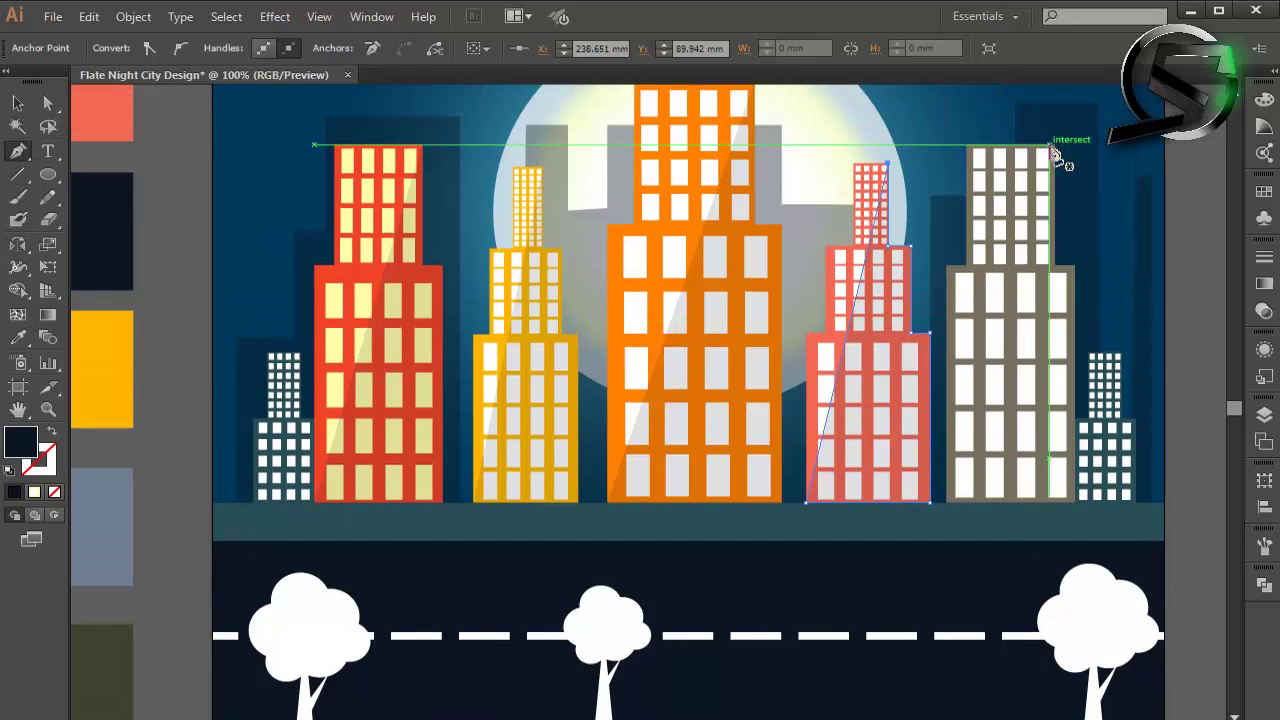
click(946, 502)
click(1074, 502)
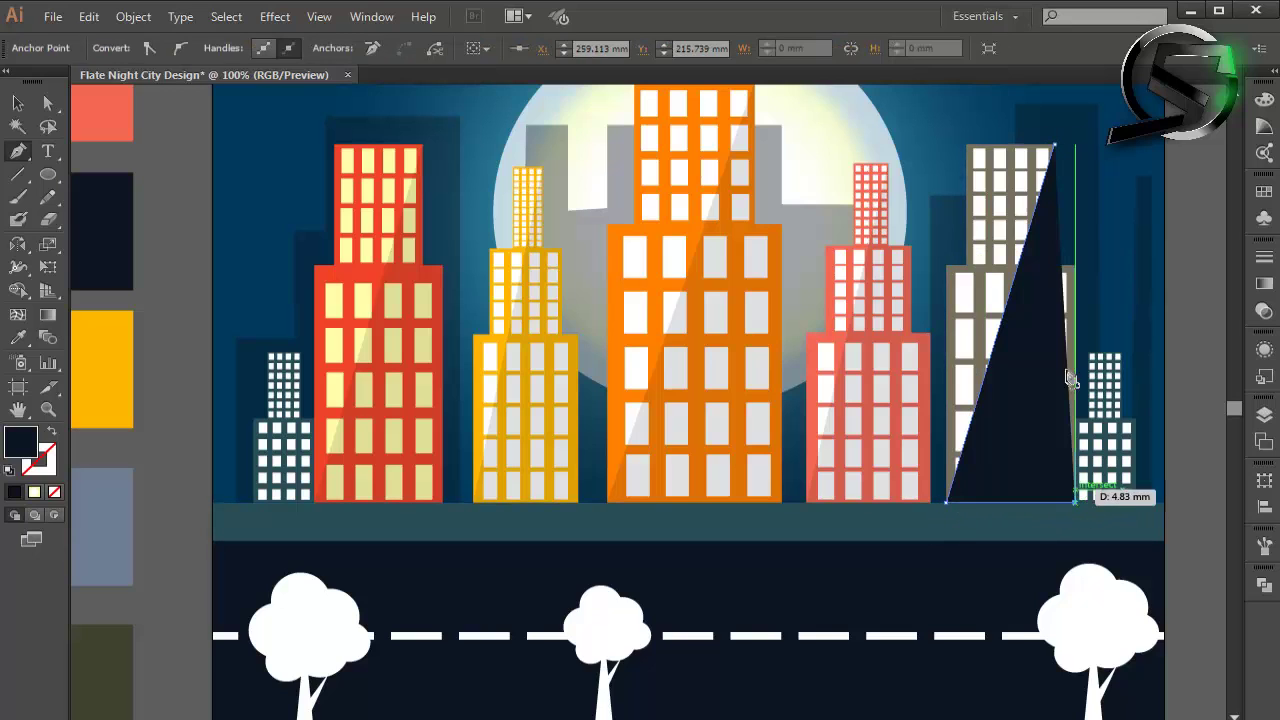
click(1055, 268)
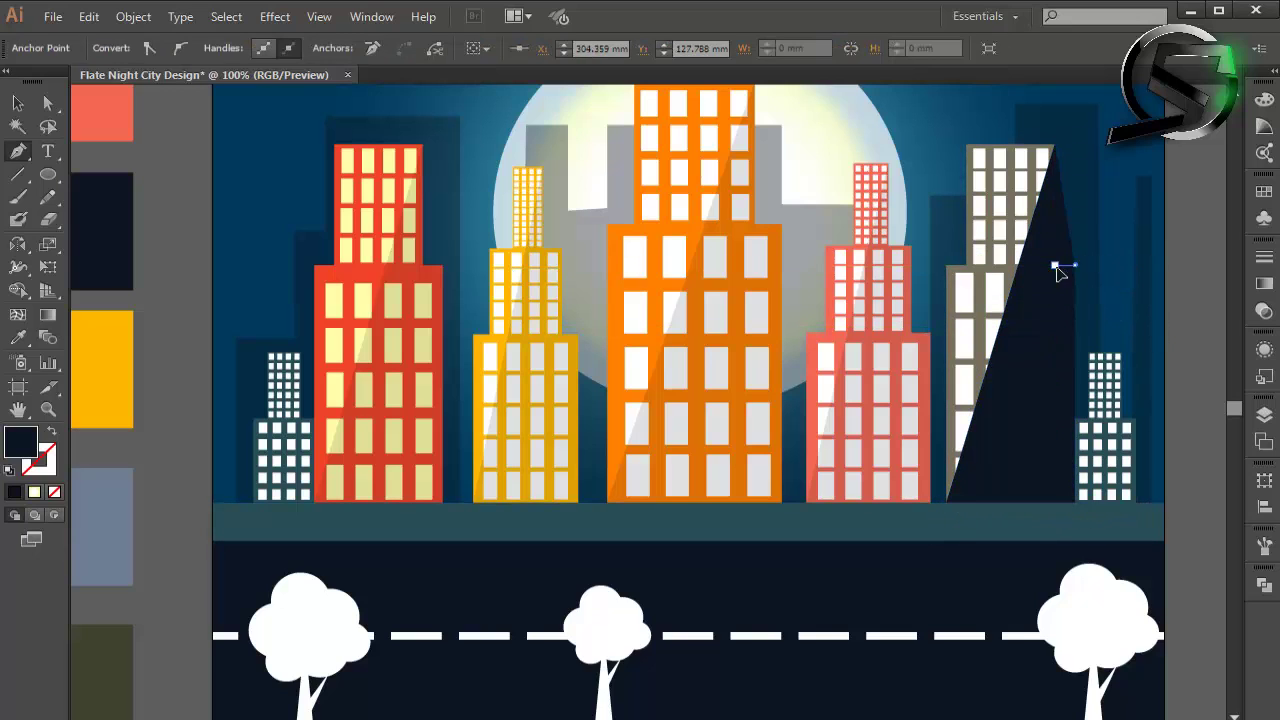
click(1055, 145)
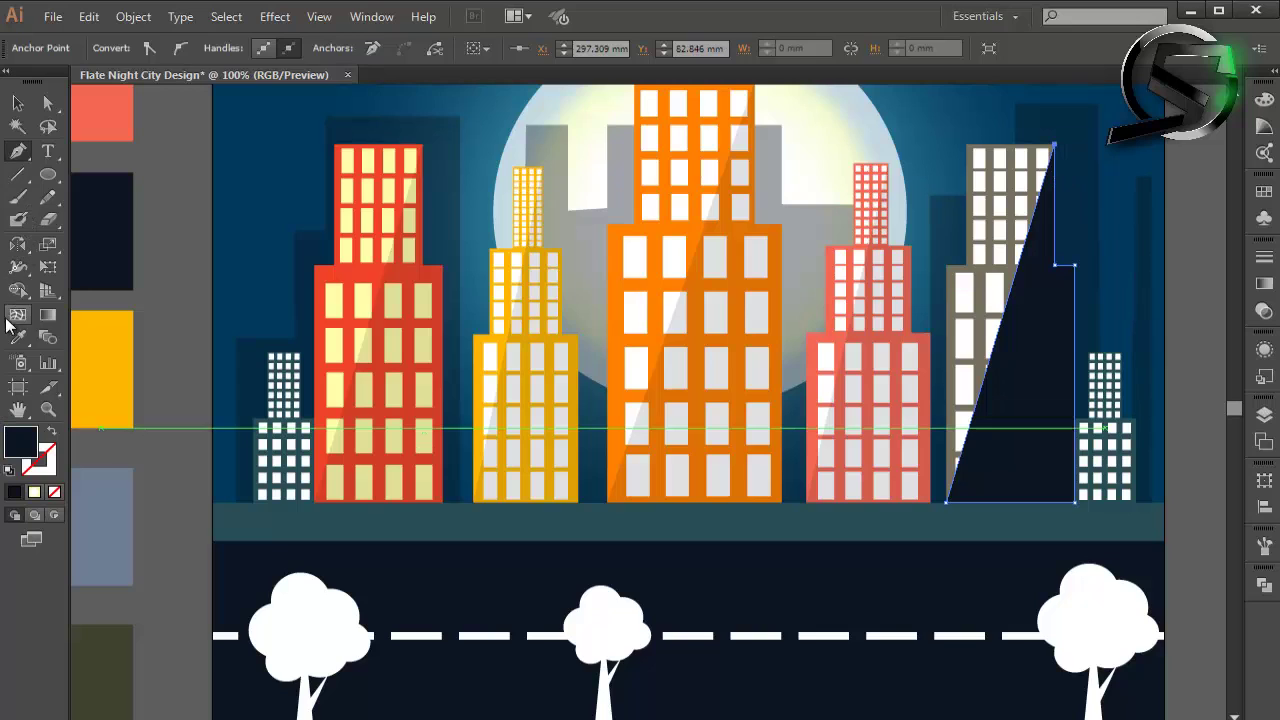
key(ctrl+bracketleft)
click(18, 103)
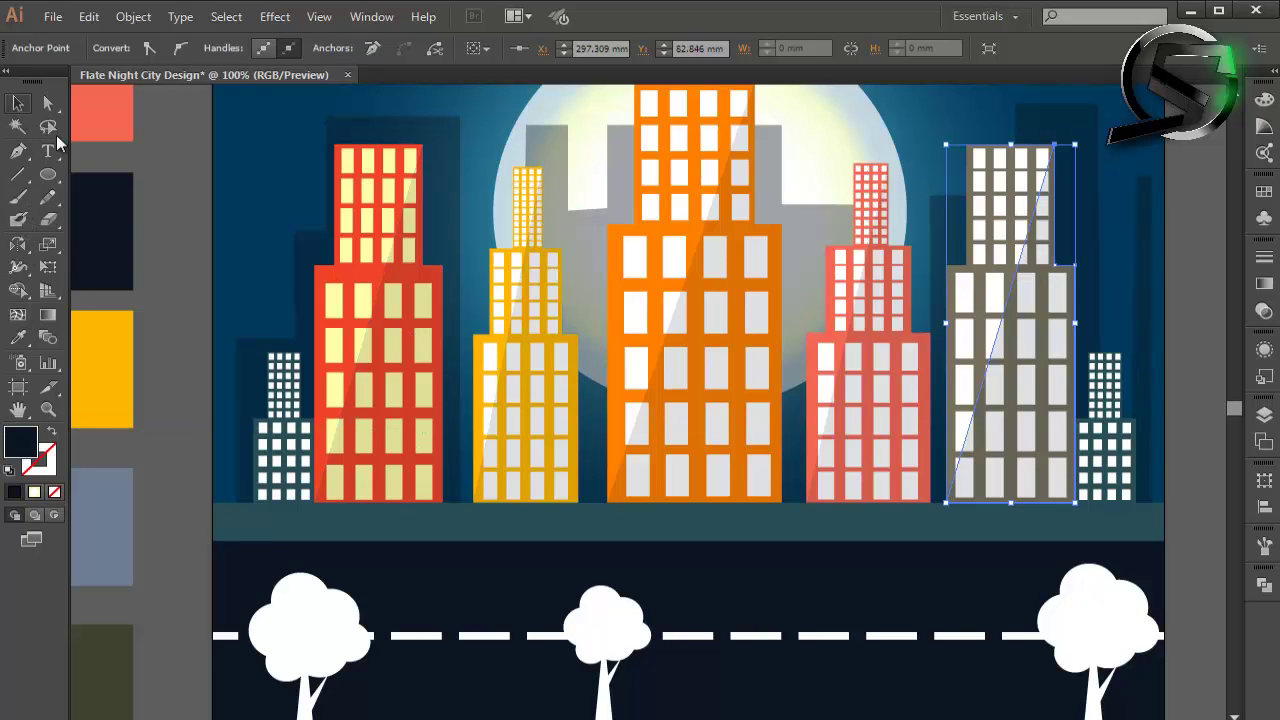
click(1028, 466)
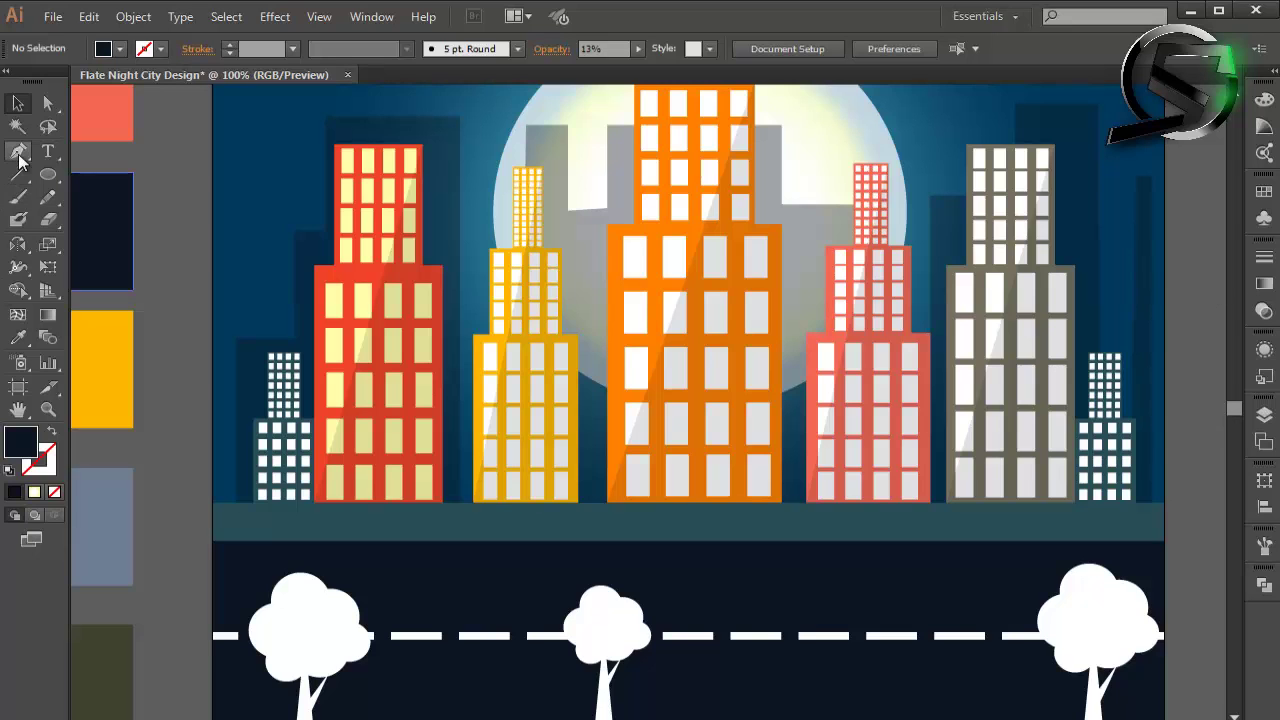
Step: Trace a facet over the small left-hand building and apply the red building's glare style
click(18, 152)
scroll(290, 395, up, 4)
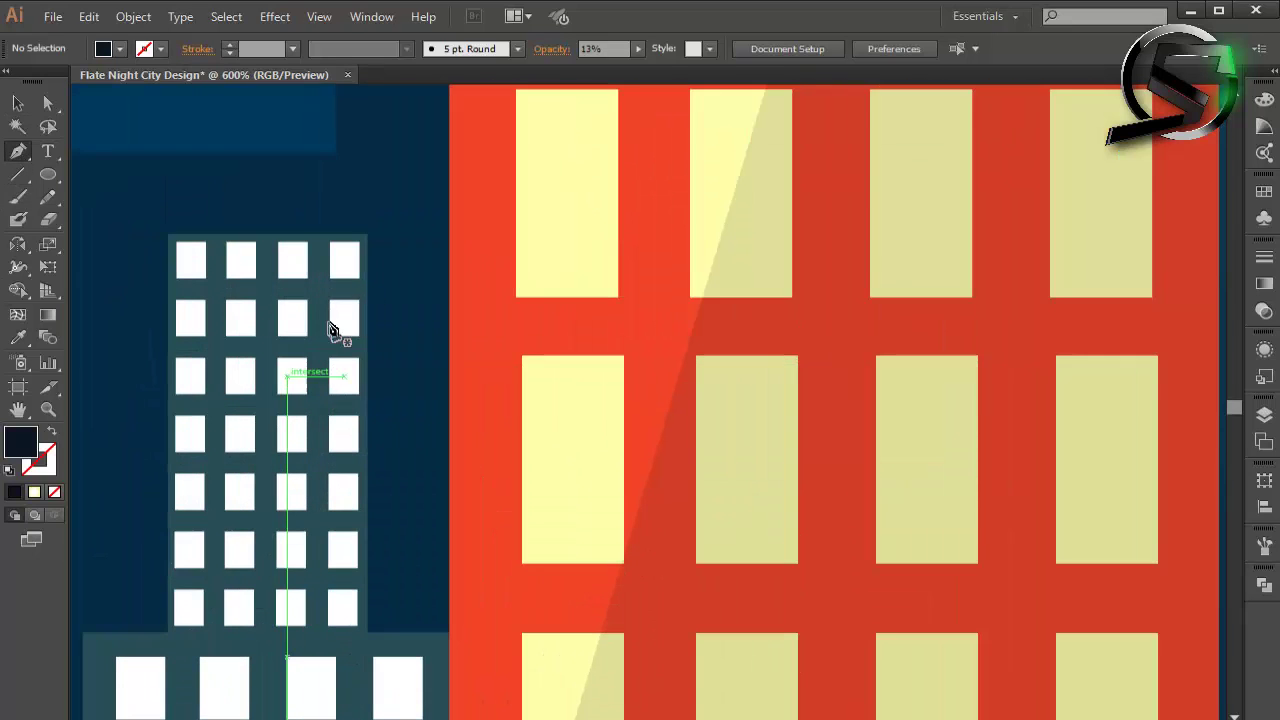
click(371, 243)
scroll(371, 243, down, 2)
click(337, 520)
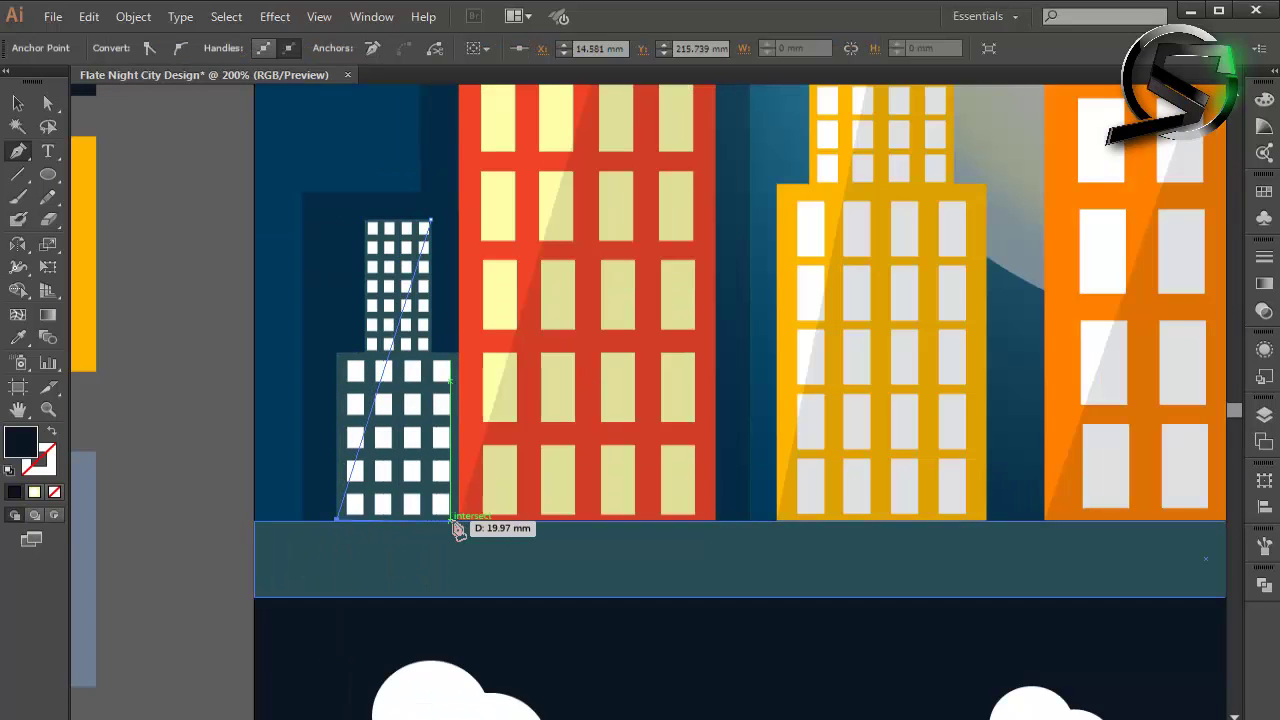
click(459, 520)
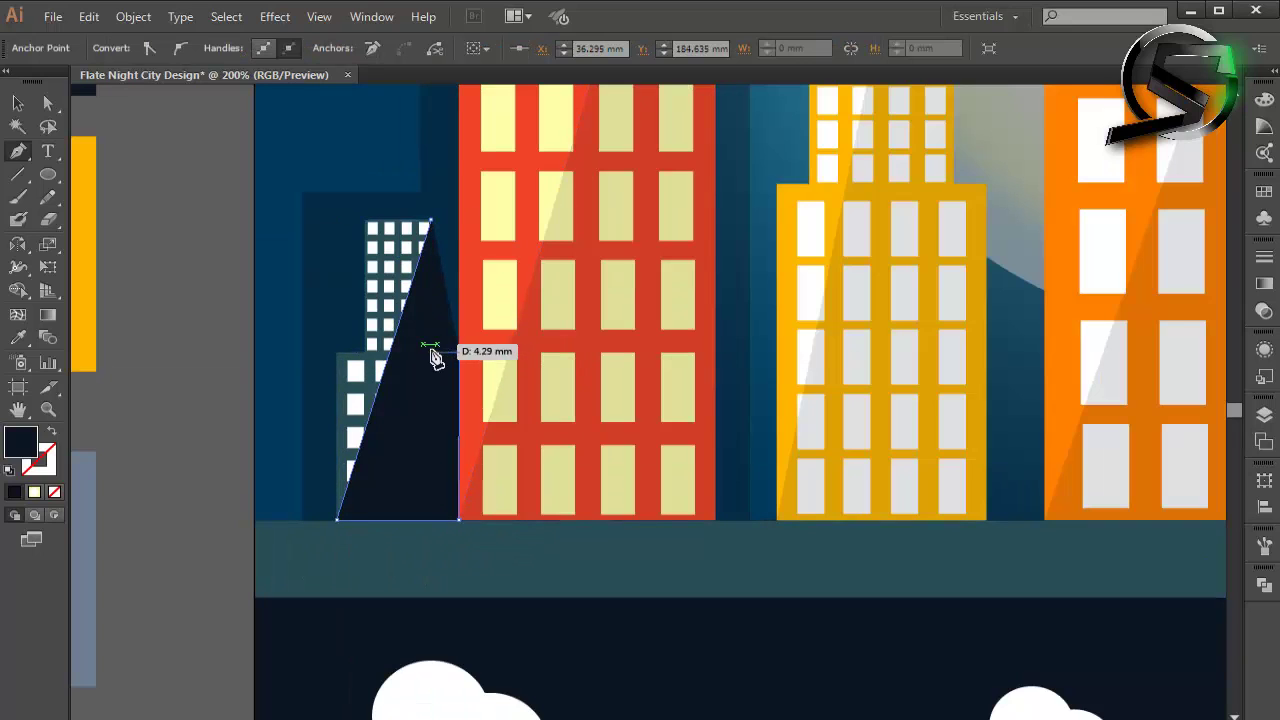
click(431, 353)
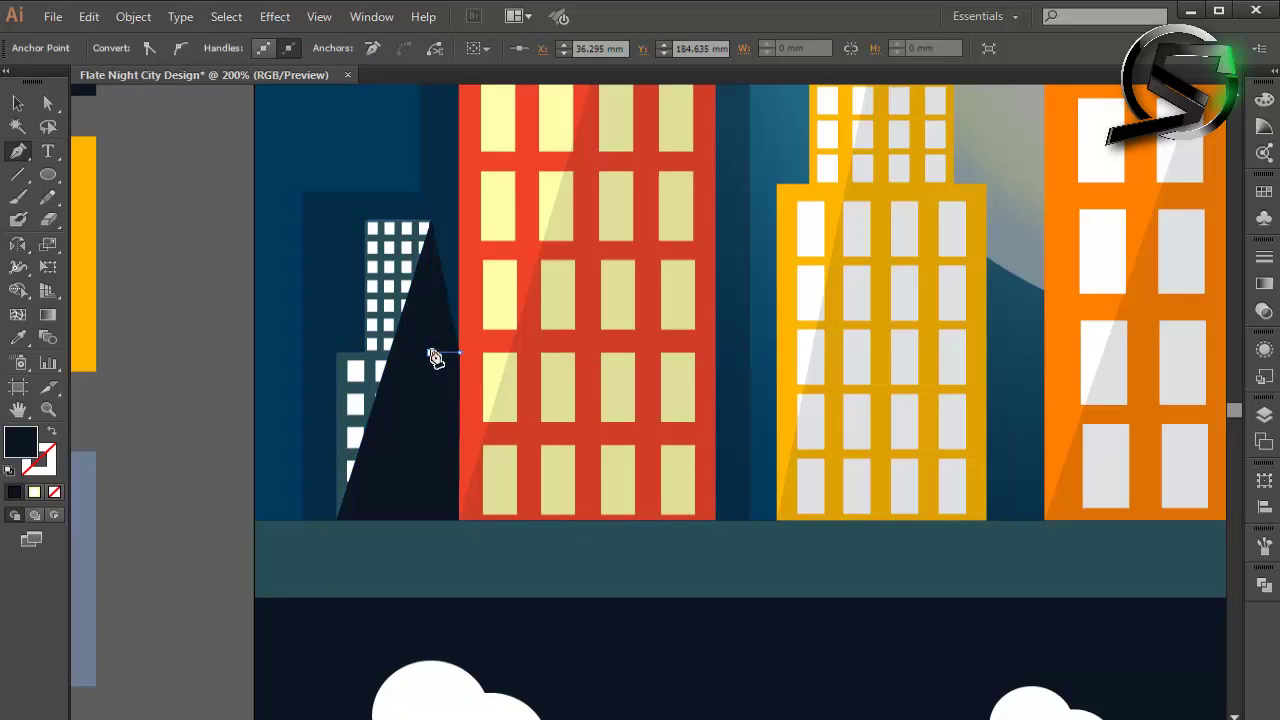
click(18, 343)
click(549, 371)
key(v)
click(163, 229)
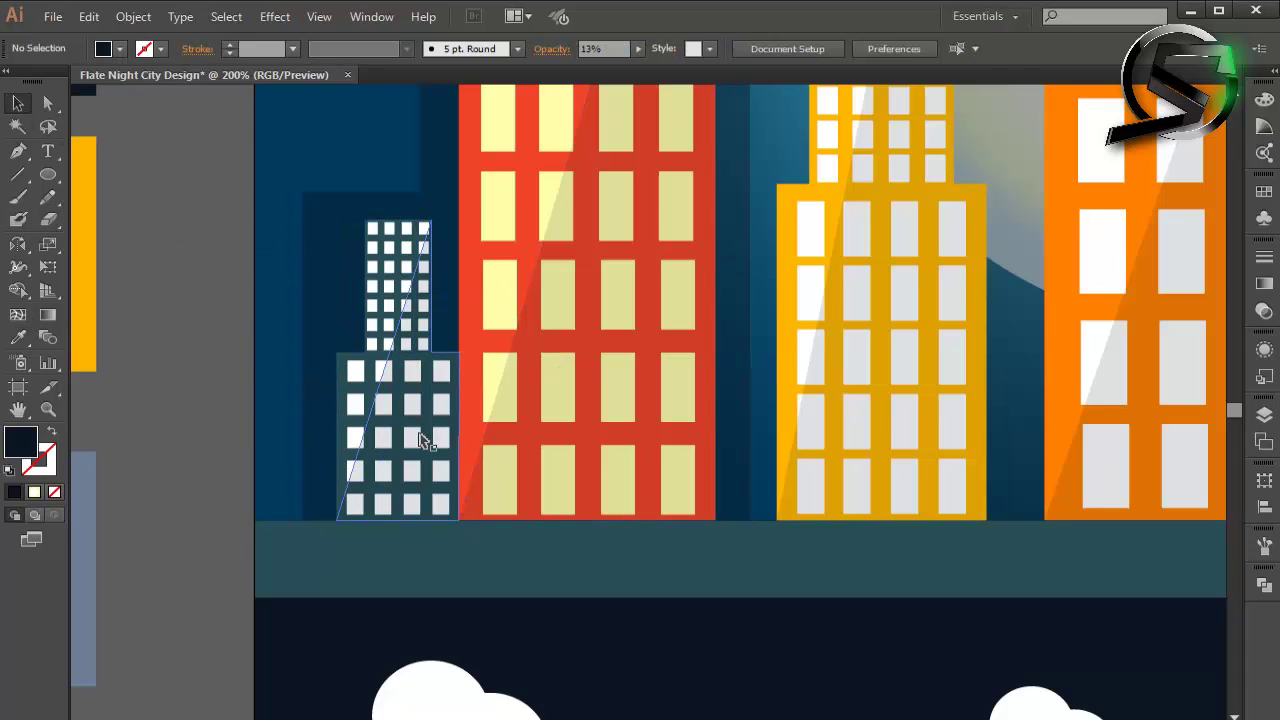
scroll(420, 440, down, 3)
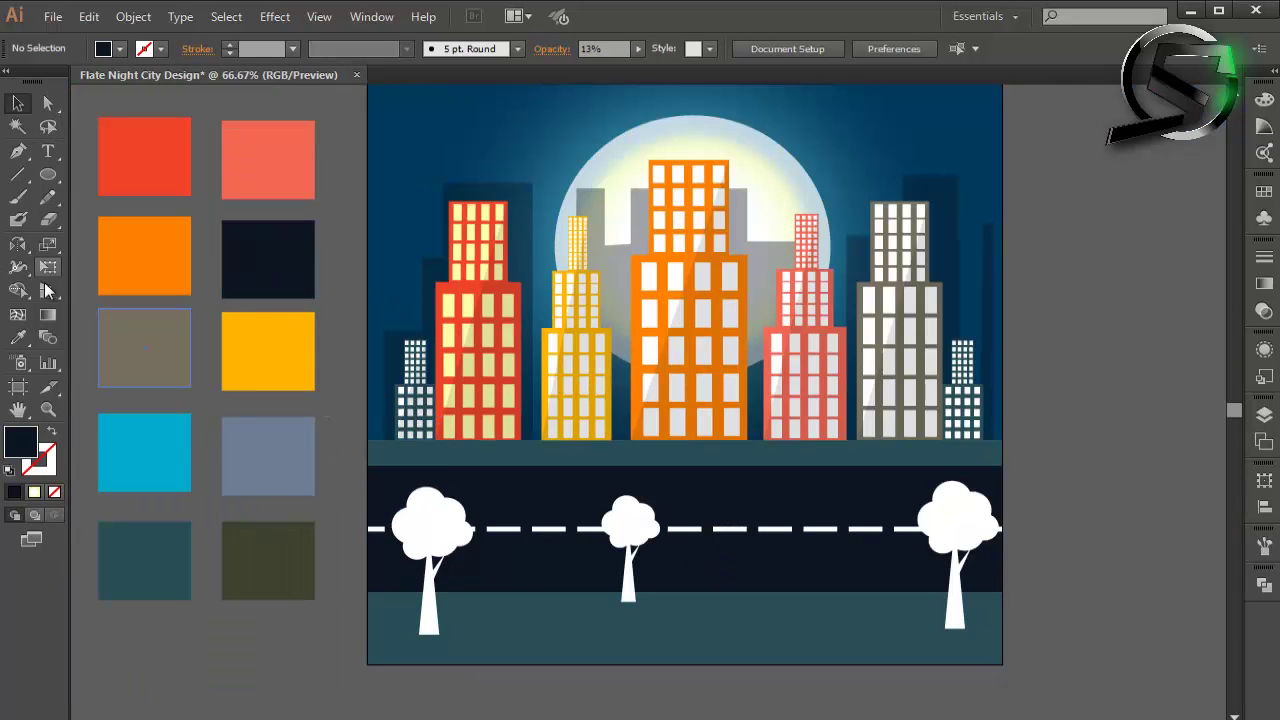
Step: Trace a stepped facet over the teal tower, copy the grey facet's look, then zoom out
click(18, 150)
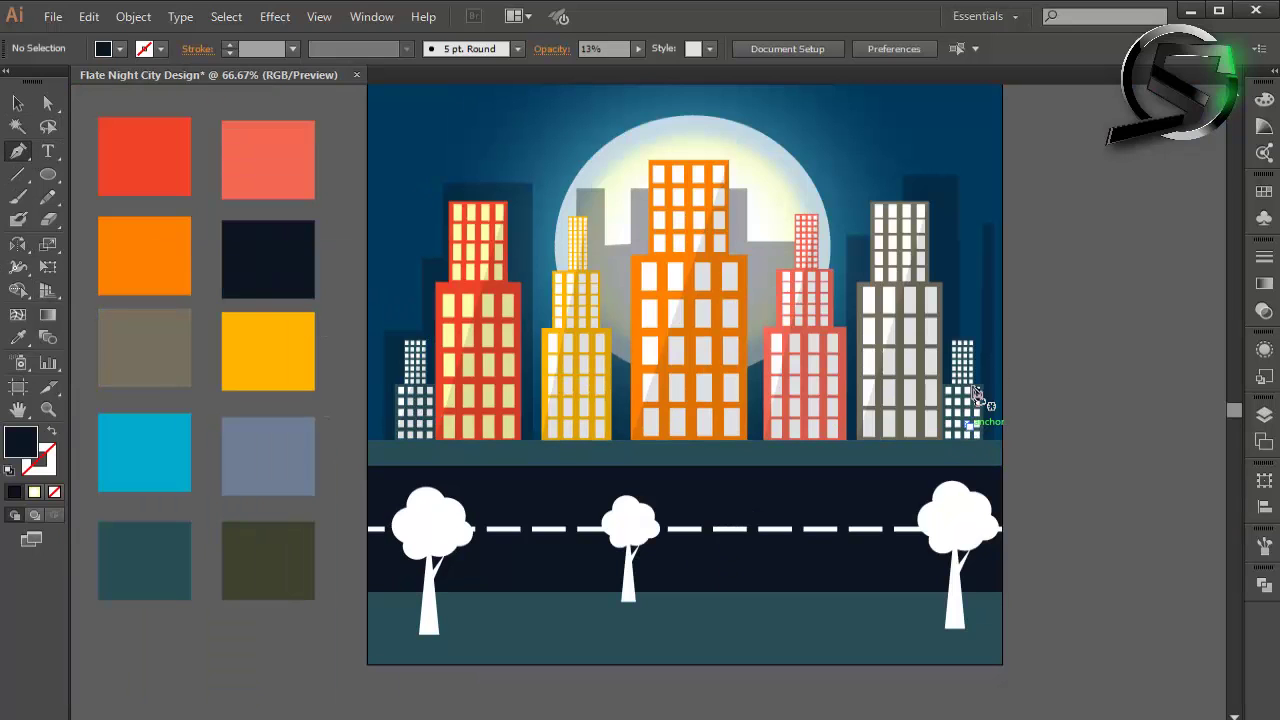
scroll(933, 254, up, 2)
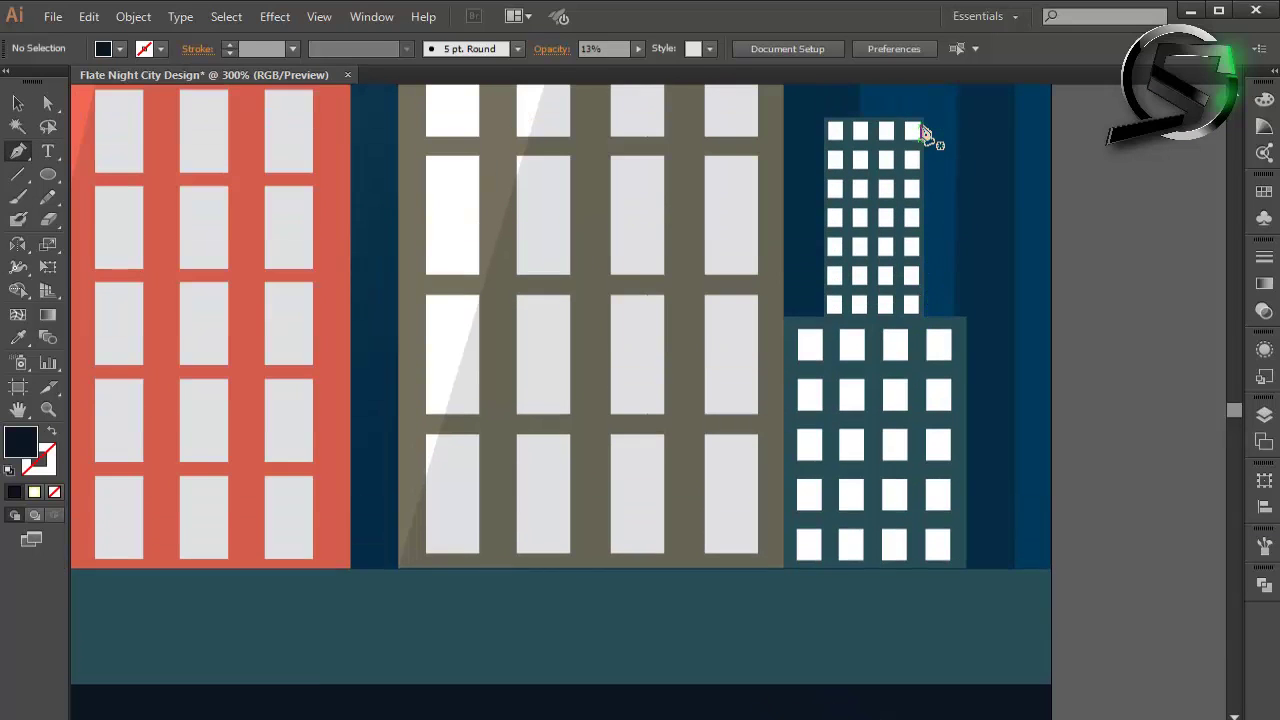
click(922, 118)
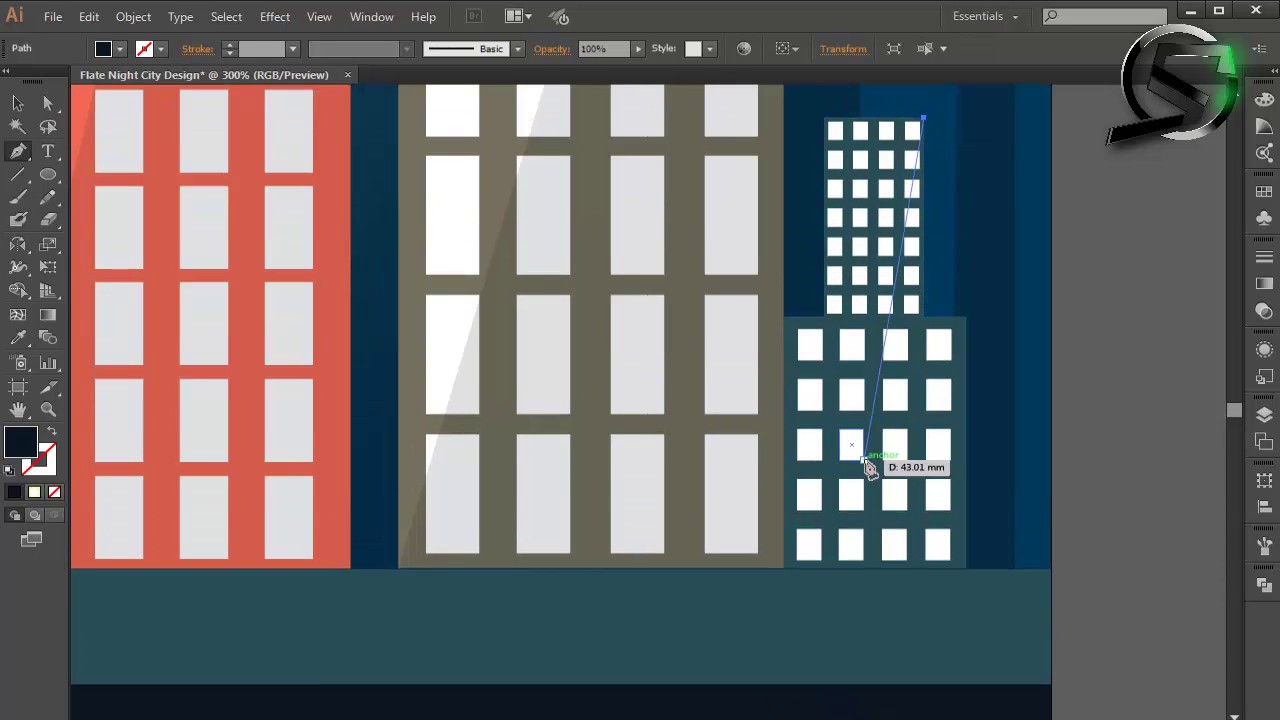
click(782, 568)
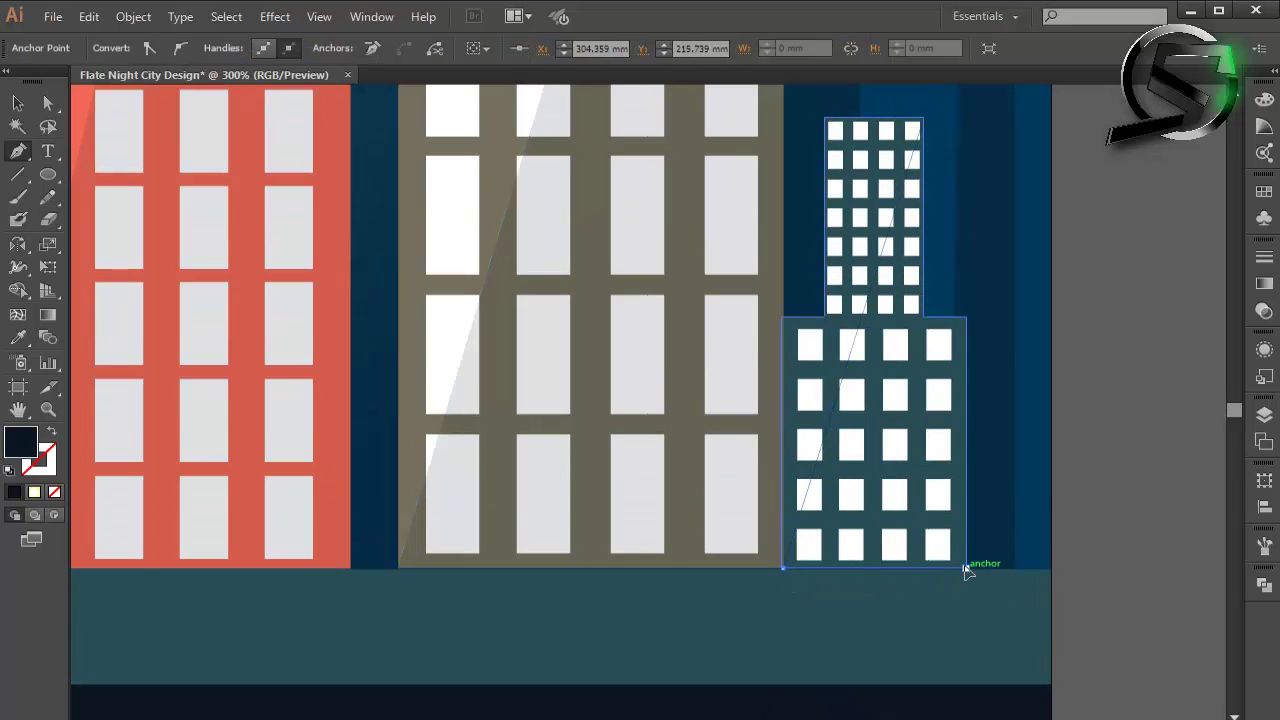
click(966, 568)
click(922, 318)
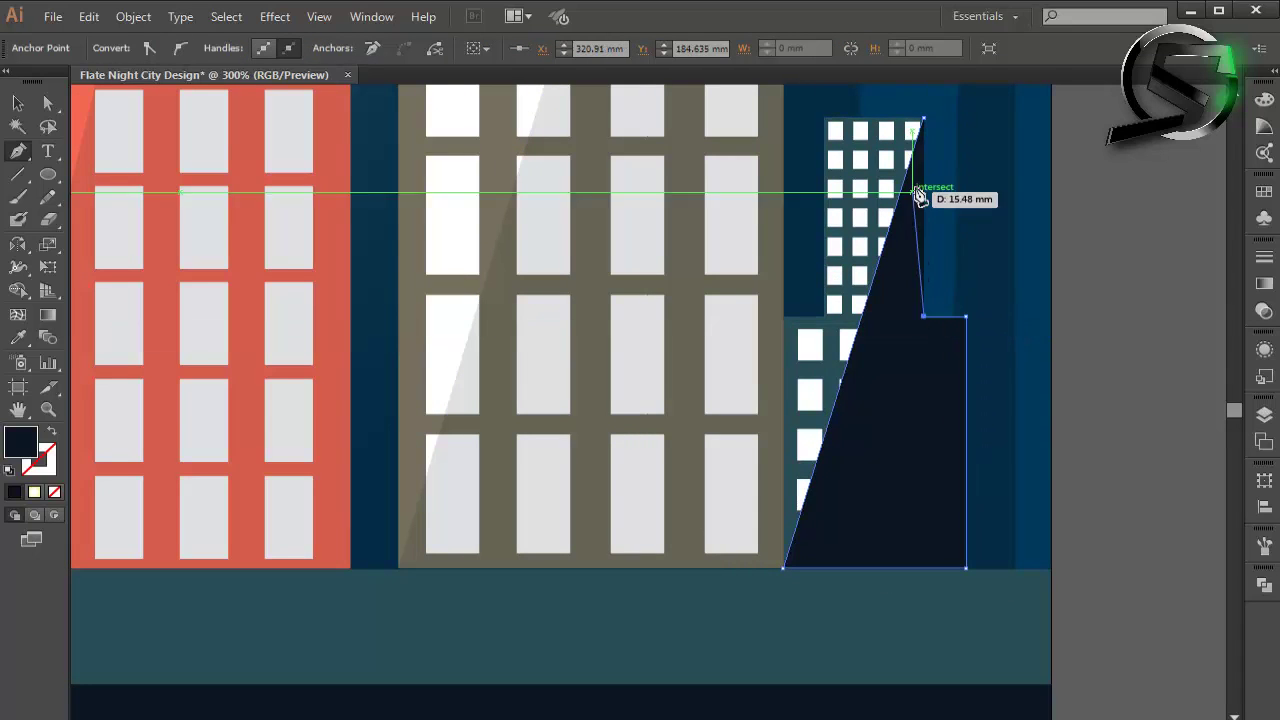
click(922, 119)
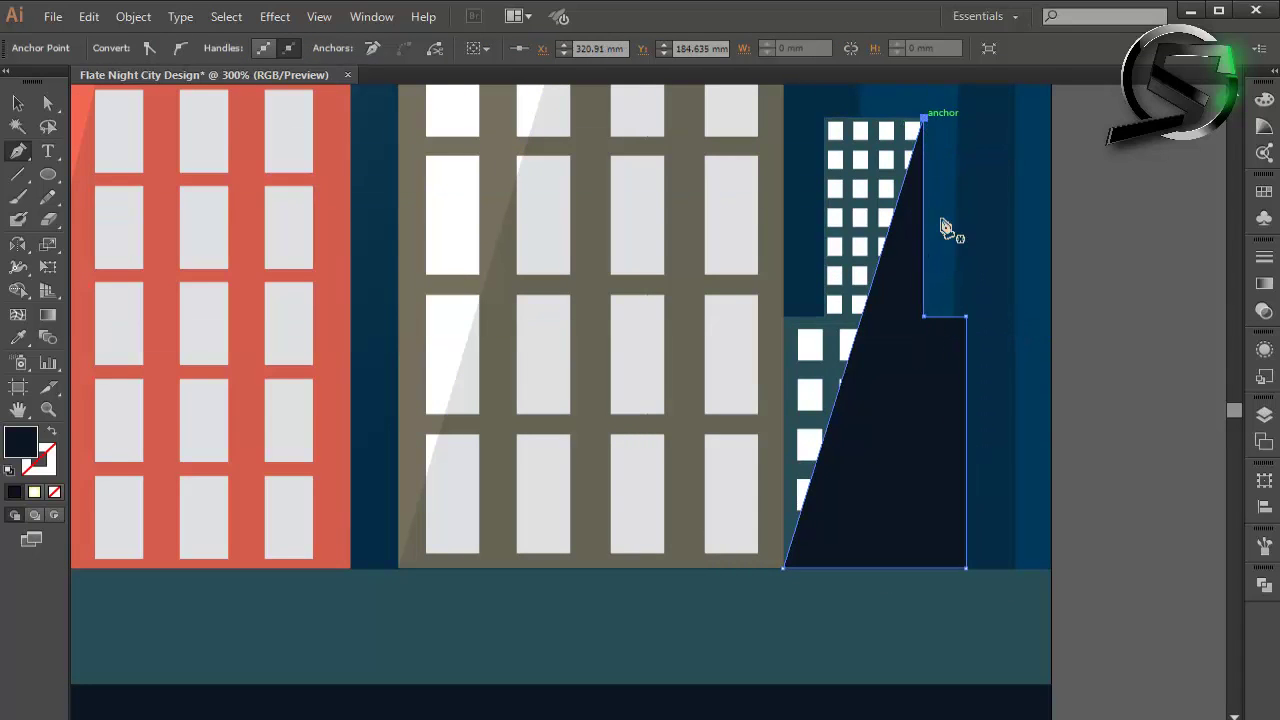
click(18, 337)
click(680, 330)
key(v)
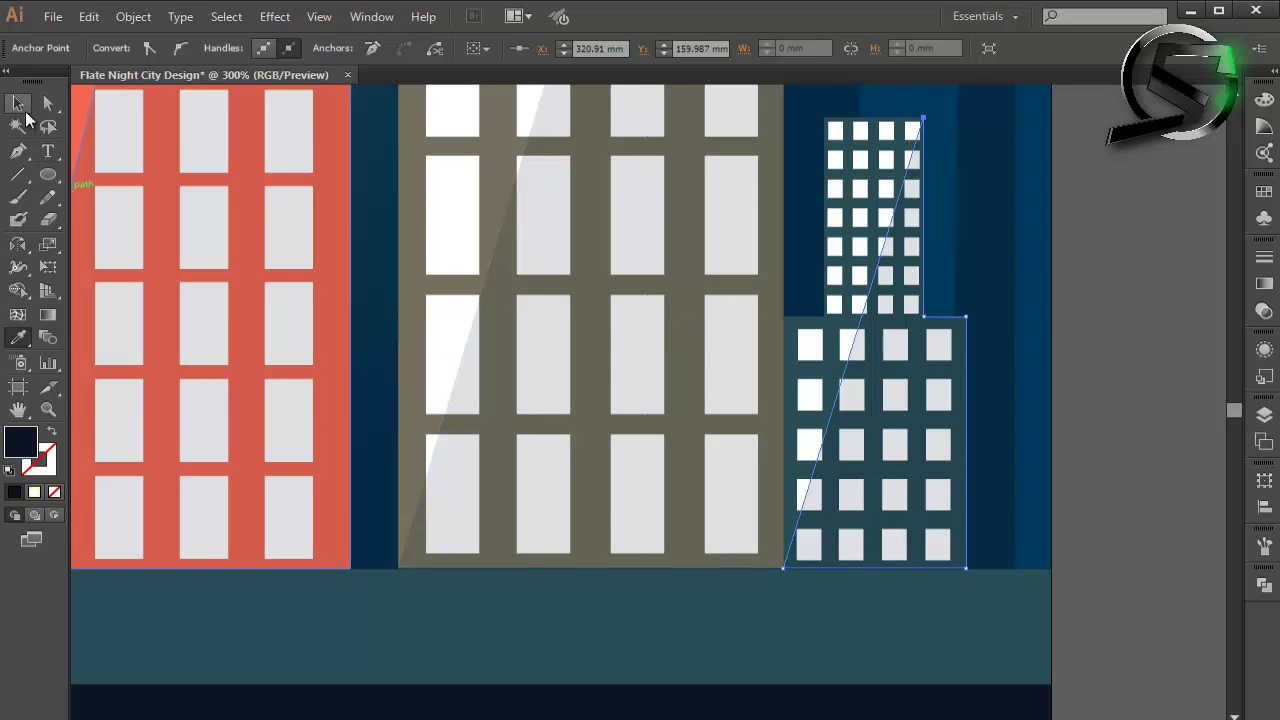
click(1098, 260)
key(ctrl+1)
key(ctrl+minus)
key(ctrl+minus)
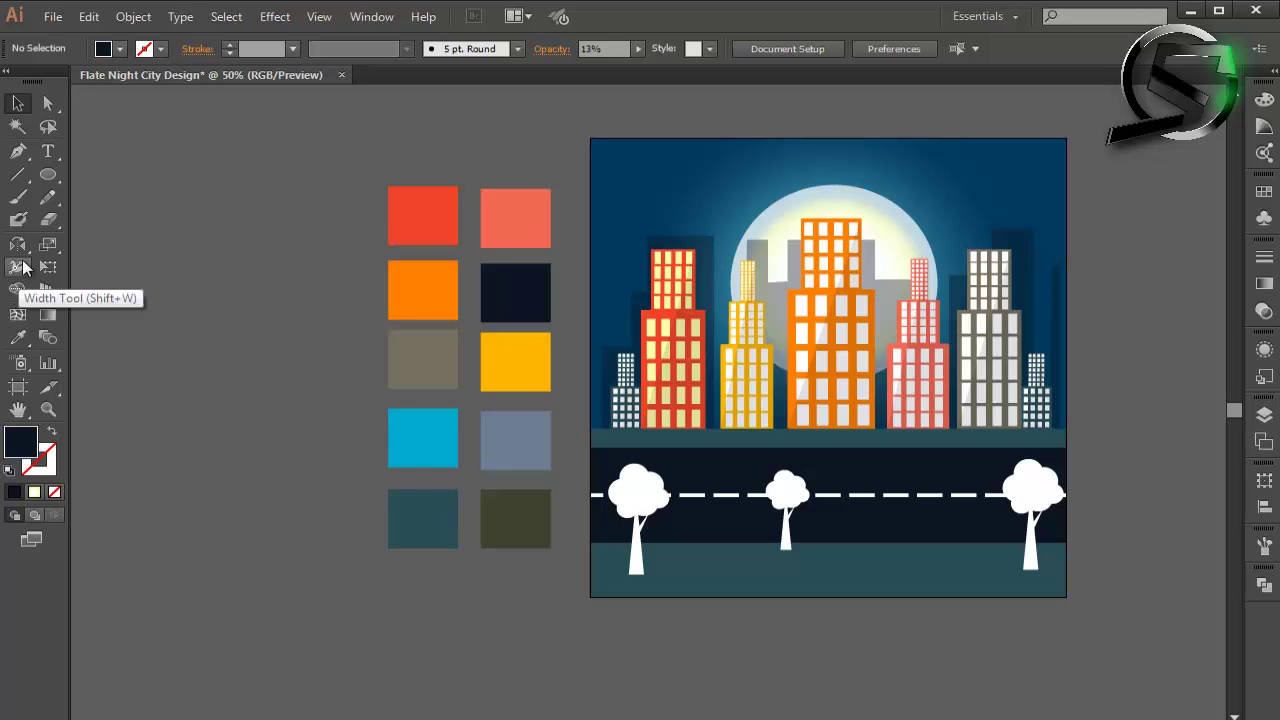
Step: Draw a small star in the upper sky with the Star tool
drag(47, 174, 110, 263)
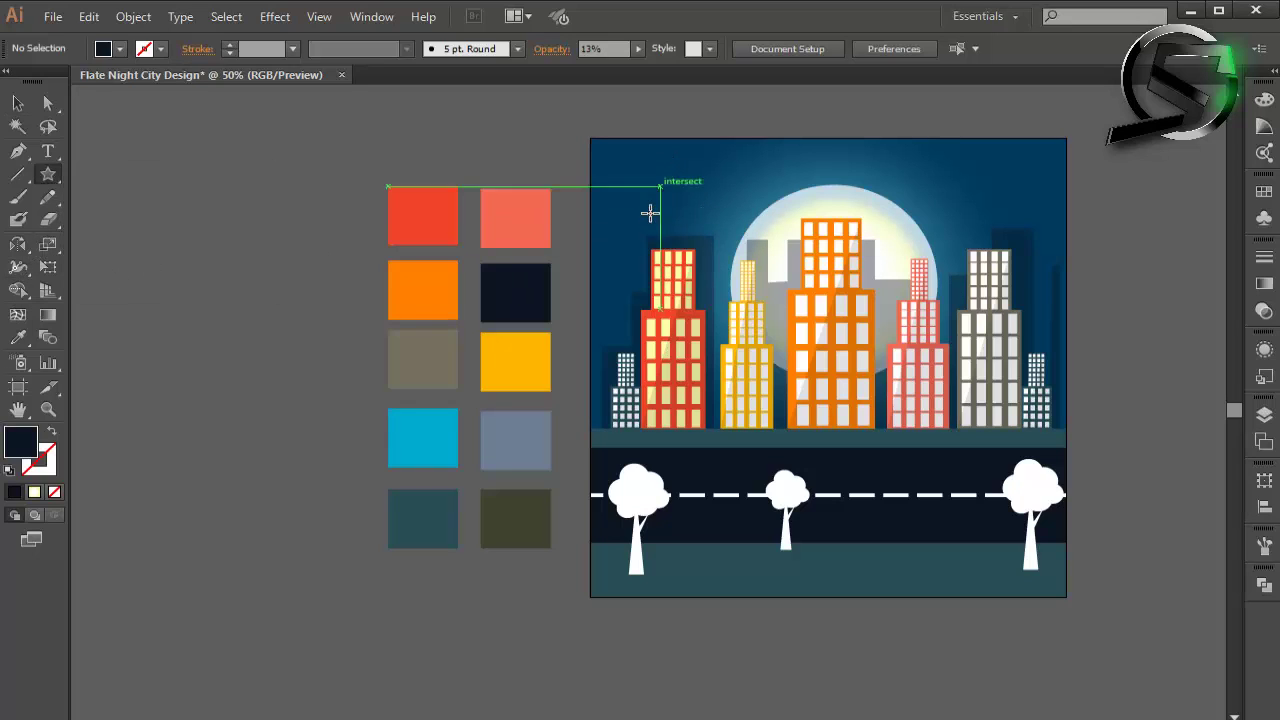
scroll(632, 178, up, 1)
scroll(634, 172, up, 1)
drag(634, 172, 650, 186)
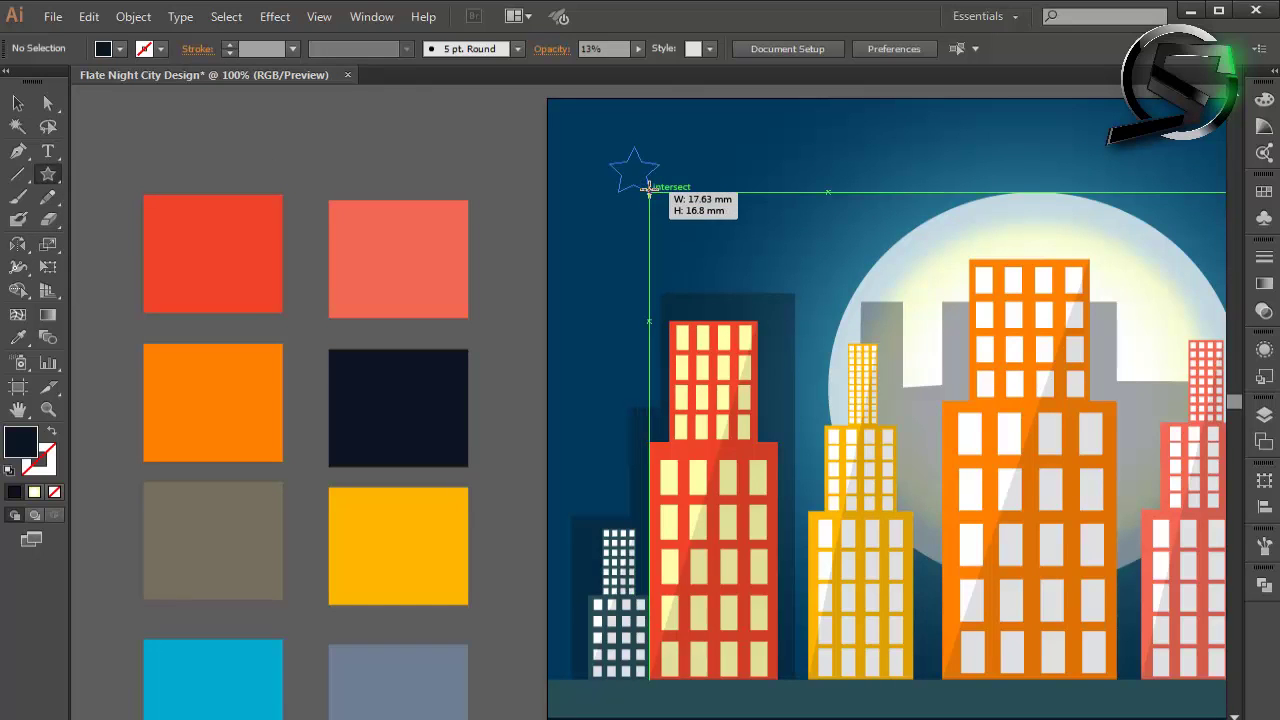
Step: Alt-drag copies of the star to scatter them across the sky
click(22, 106)
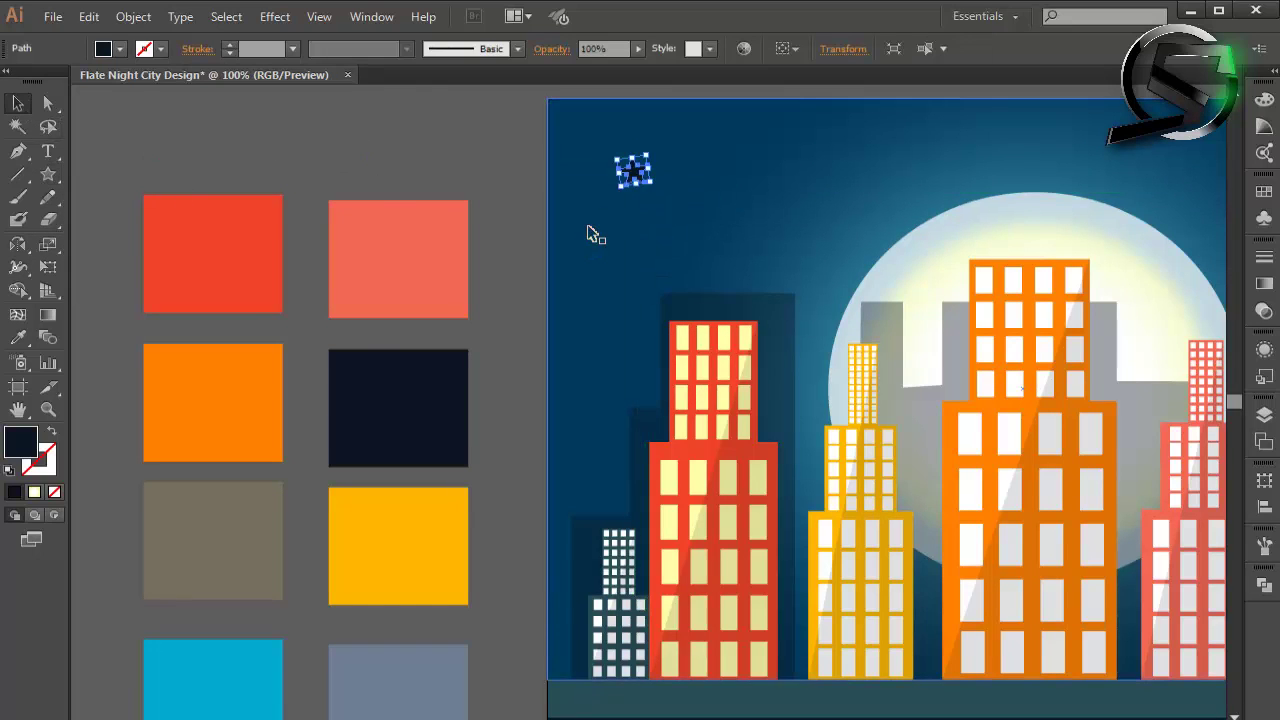
scroll(576, 206, down, 1)
scroll(602, 192, up, 4)
mouse_move(651, 160)
mouse_down()
mouse_move(632, 380)
mouse_move(814, 243)
mouse_move(993, 210)
mouse_move(1120, 206)
mouse_move(1025, 207)
mouse_up()
scroll(632, 380, down, 2)
scroll(814, 243, down, 2)
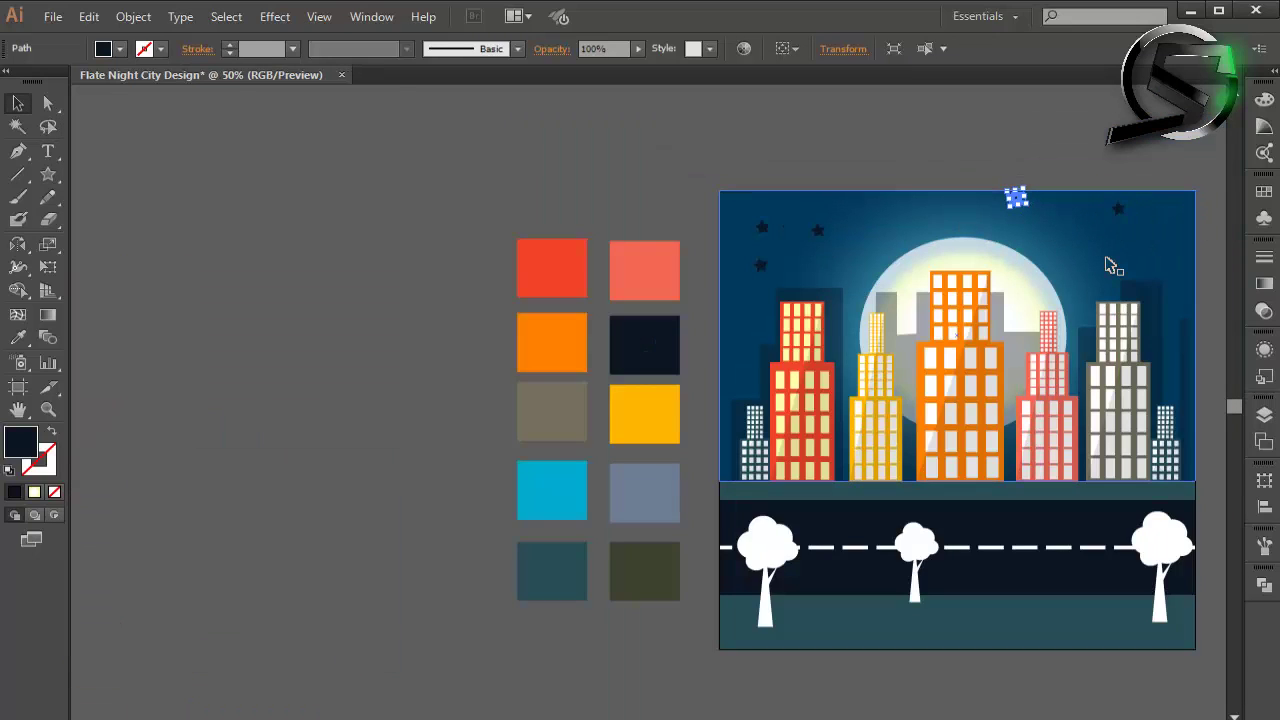
click(1072, 162)
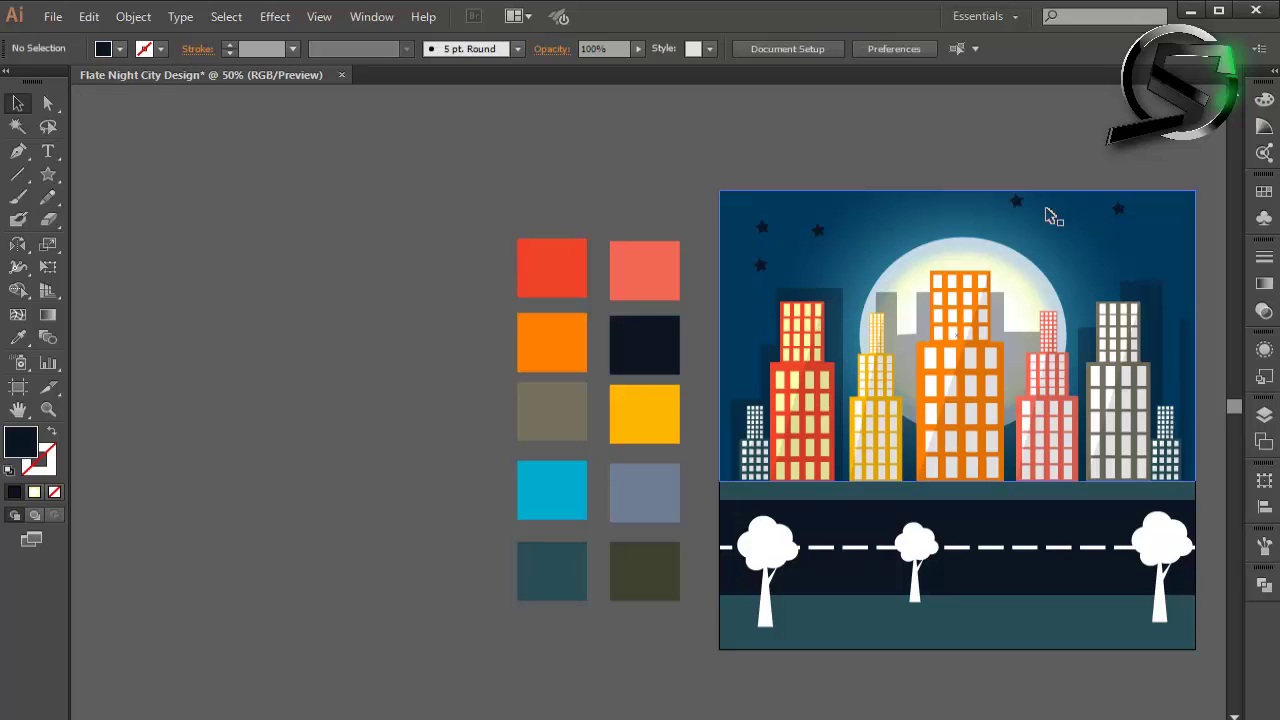
click(1118, 208)
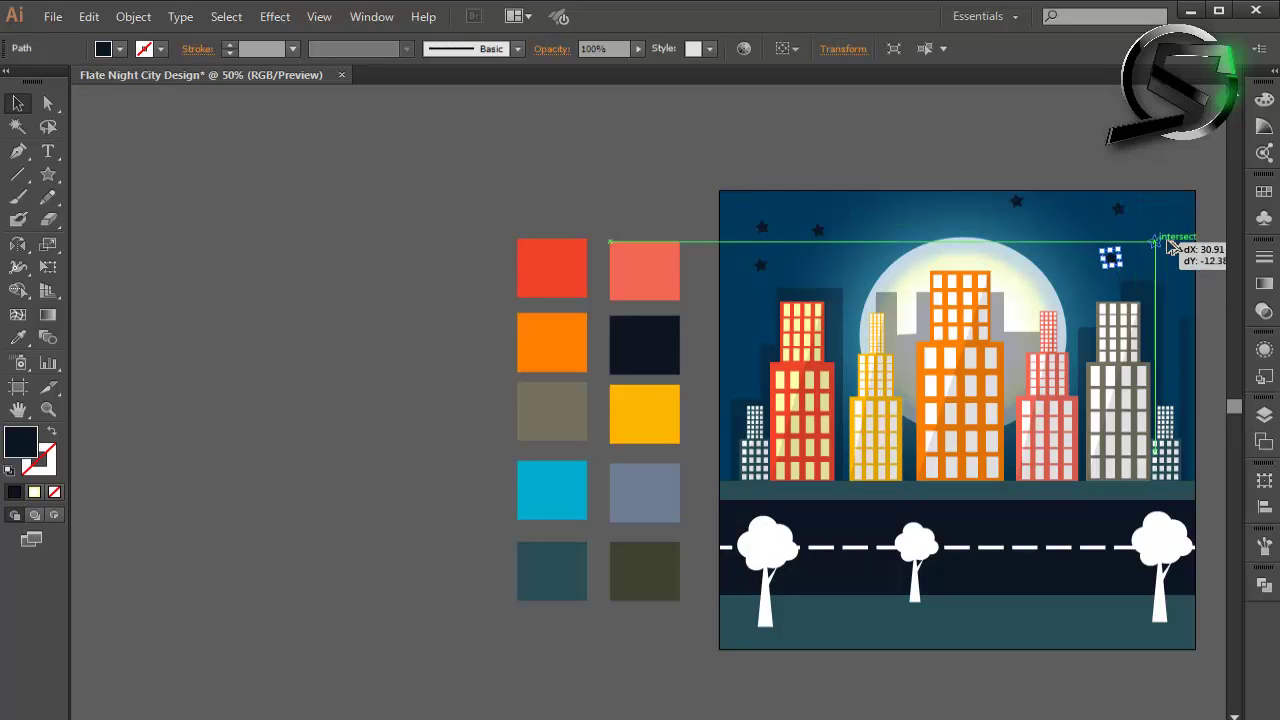
mouse_move(1122, 214)
mouse_down()
mouse_move(912, 220)
mouse_move(849, 247)
mouse_move(875, 208)
mouse_move(752, 340)
mouse_up()
click(874, 134)
click(818, 231)
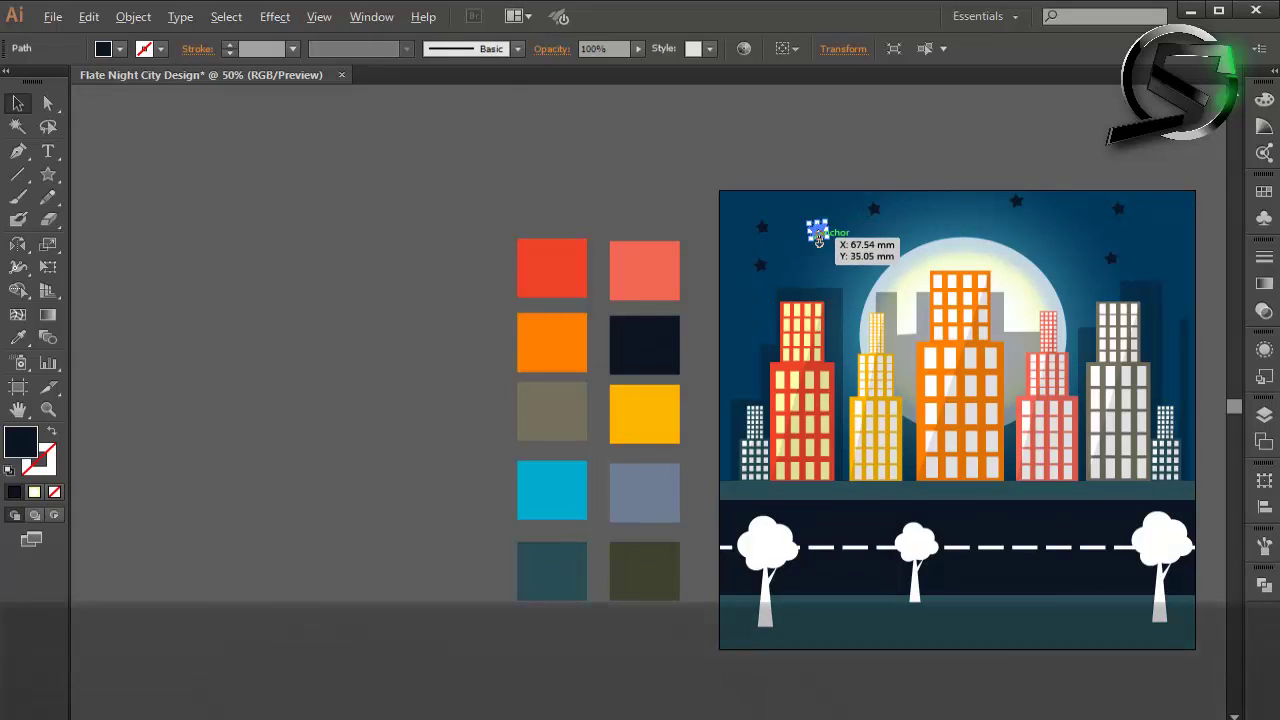
drag(1110, 258, 1180, 258)
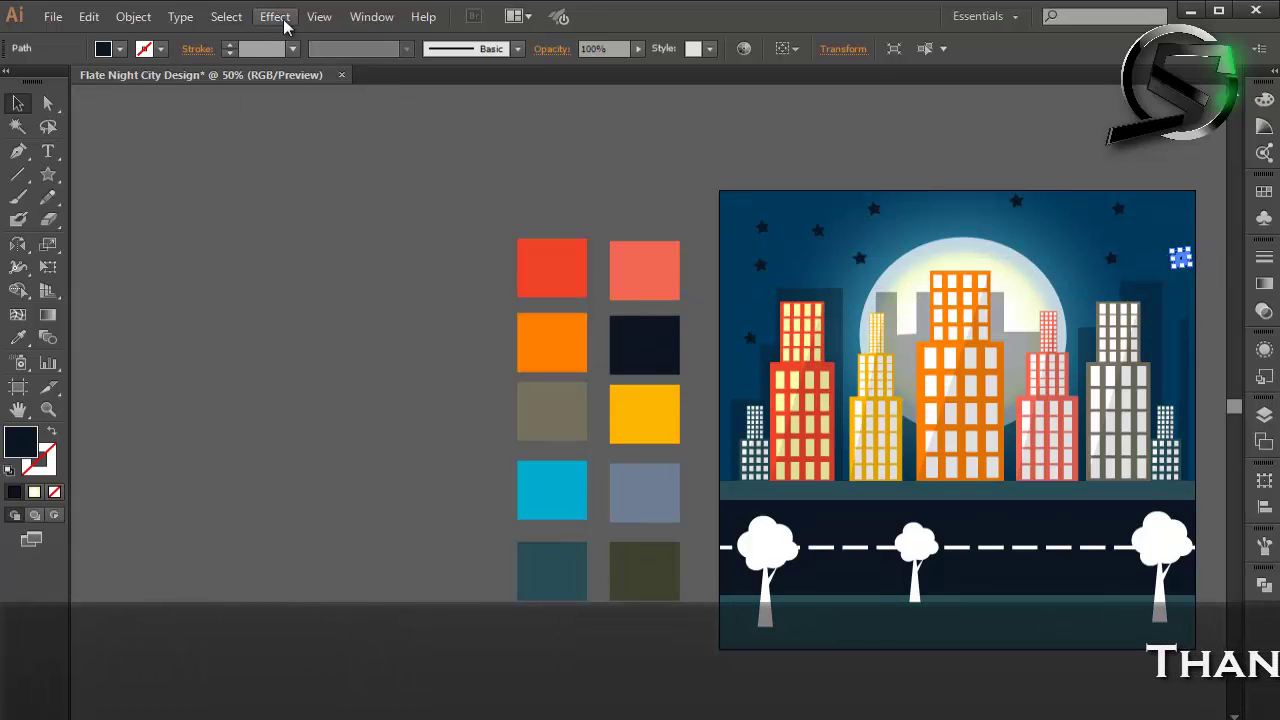
Step: Select all stars by fill colour, excluding the swatch and road, and group them
click(275, 17)
mouse_move(253, 200)
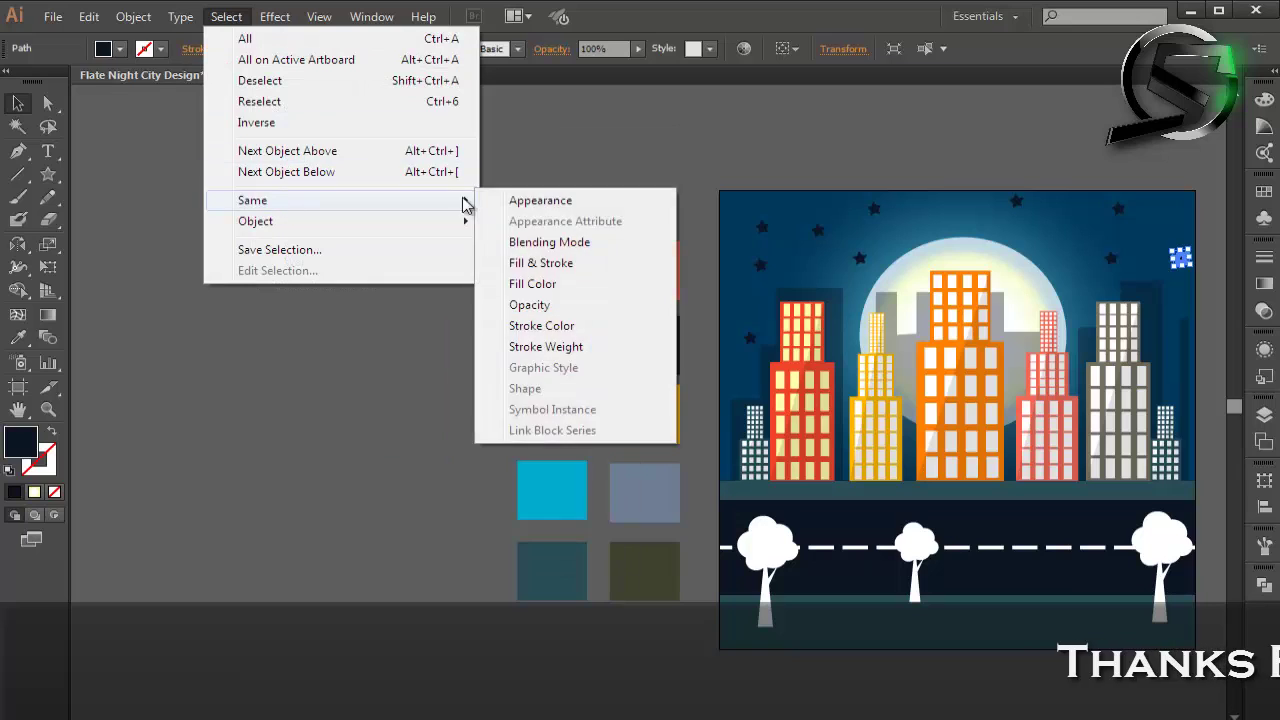
click(530, 283)
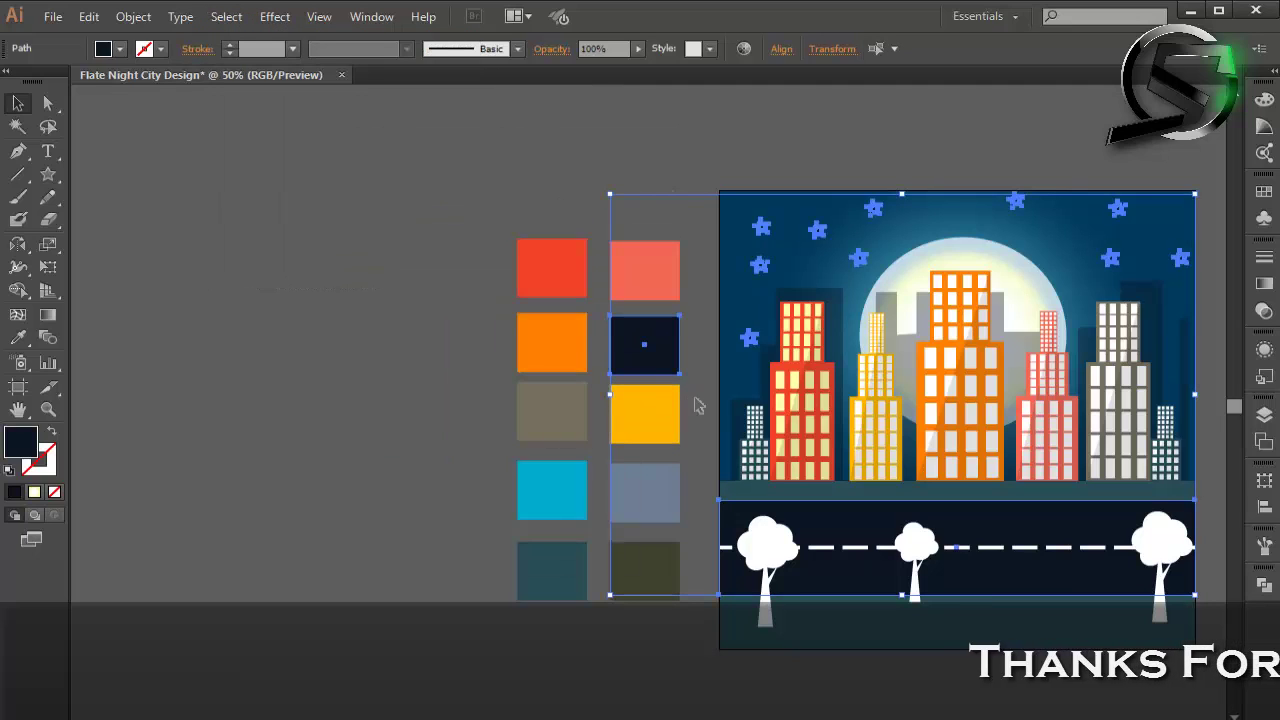
shift+click(645, 357)
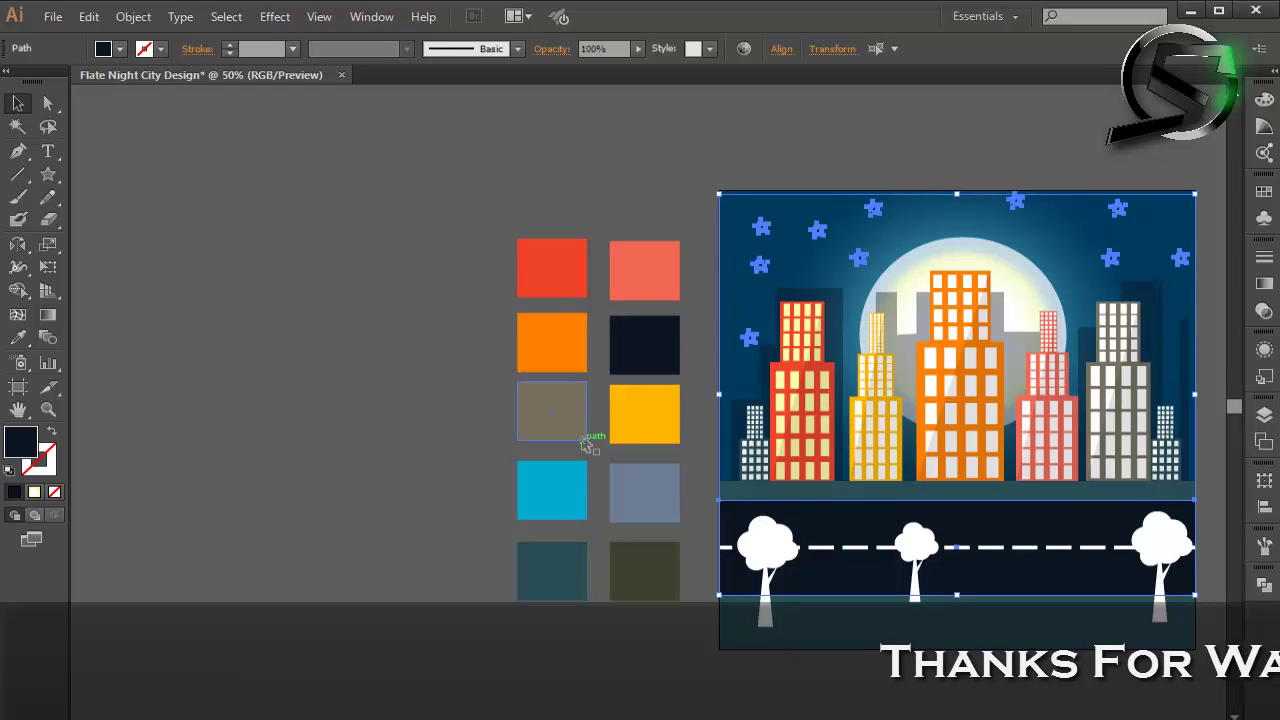
shift+click(766, 571)
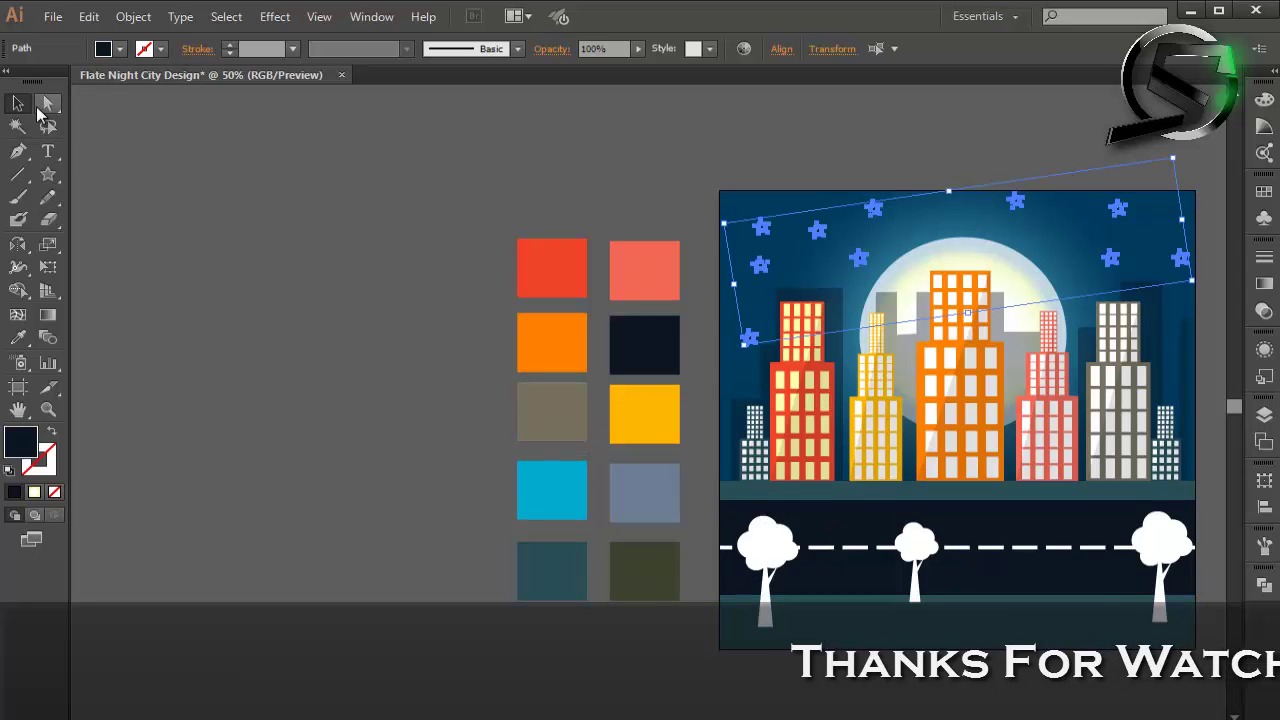
right_click(814, 228)
click(850, 316)
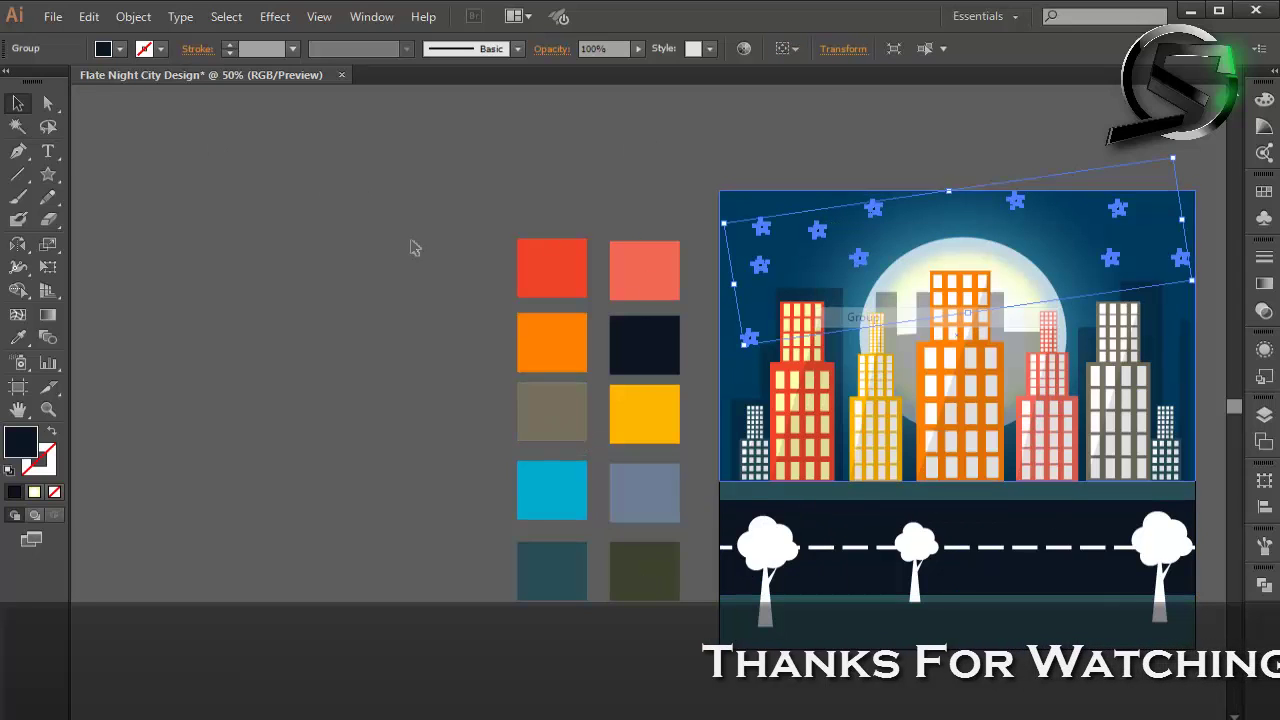
Step: Give the star group the trees' white fill and set its opacity to 53%
click(18, 337)
ctrl+click(810, 553)
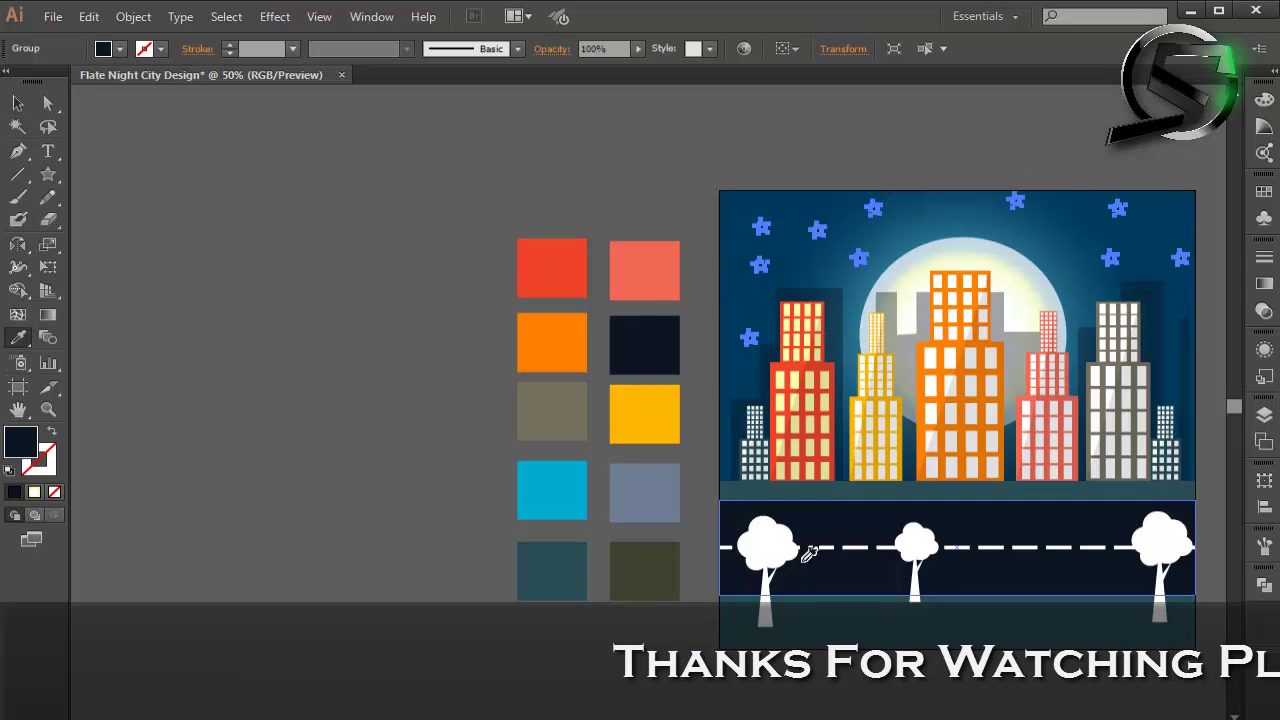
click(770, 543)
click(638, 48)
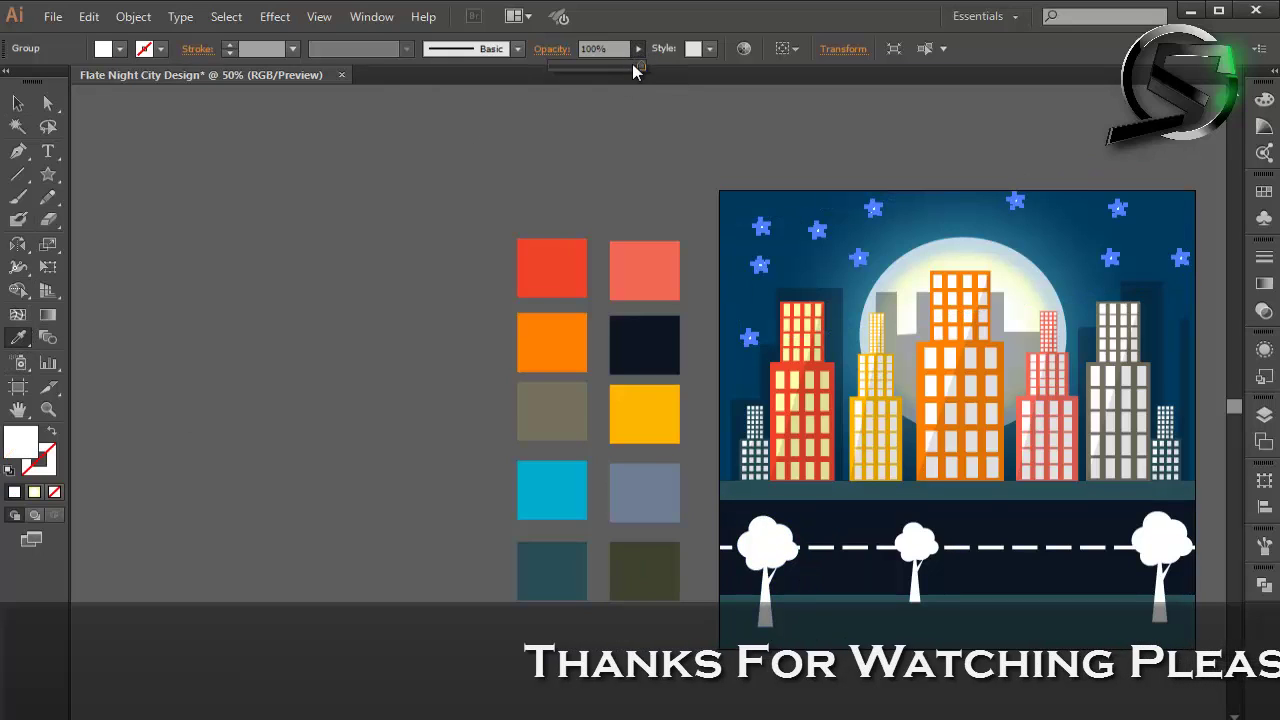
drag(633, 70, 603, 70)
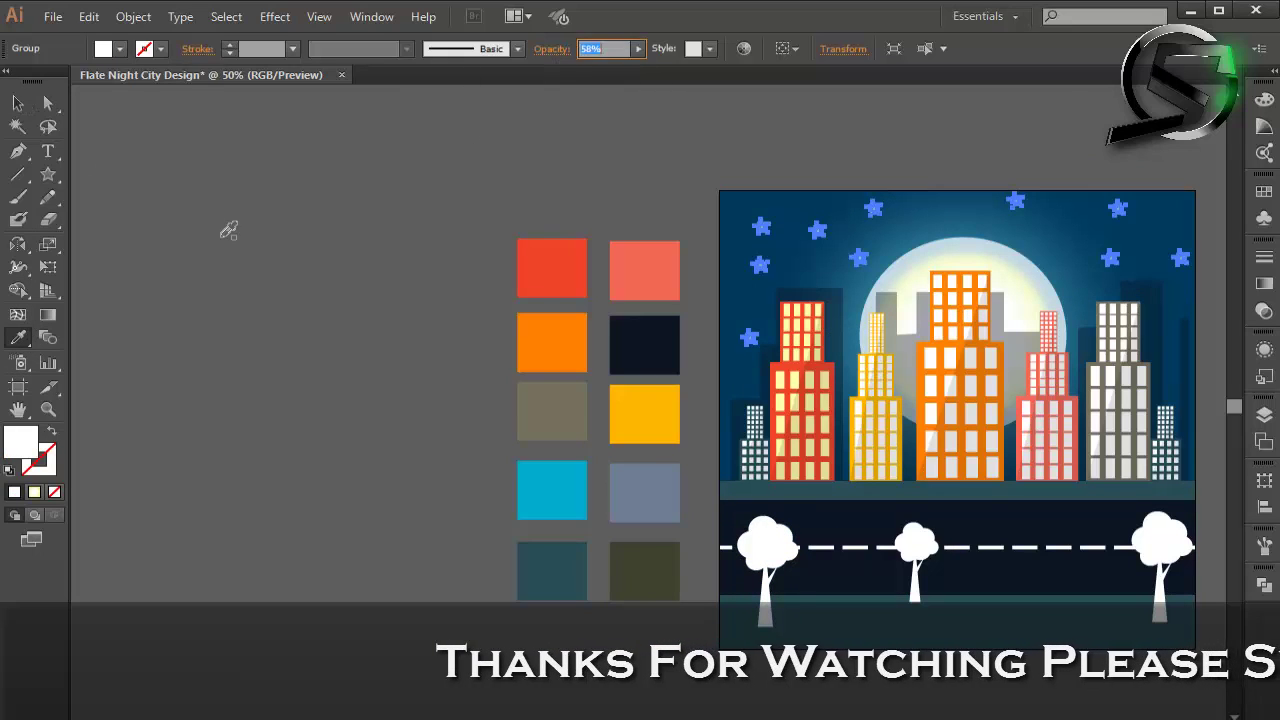
click(985, 530)
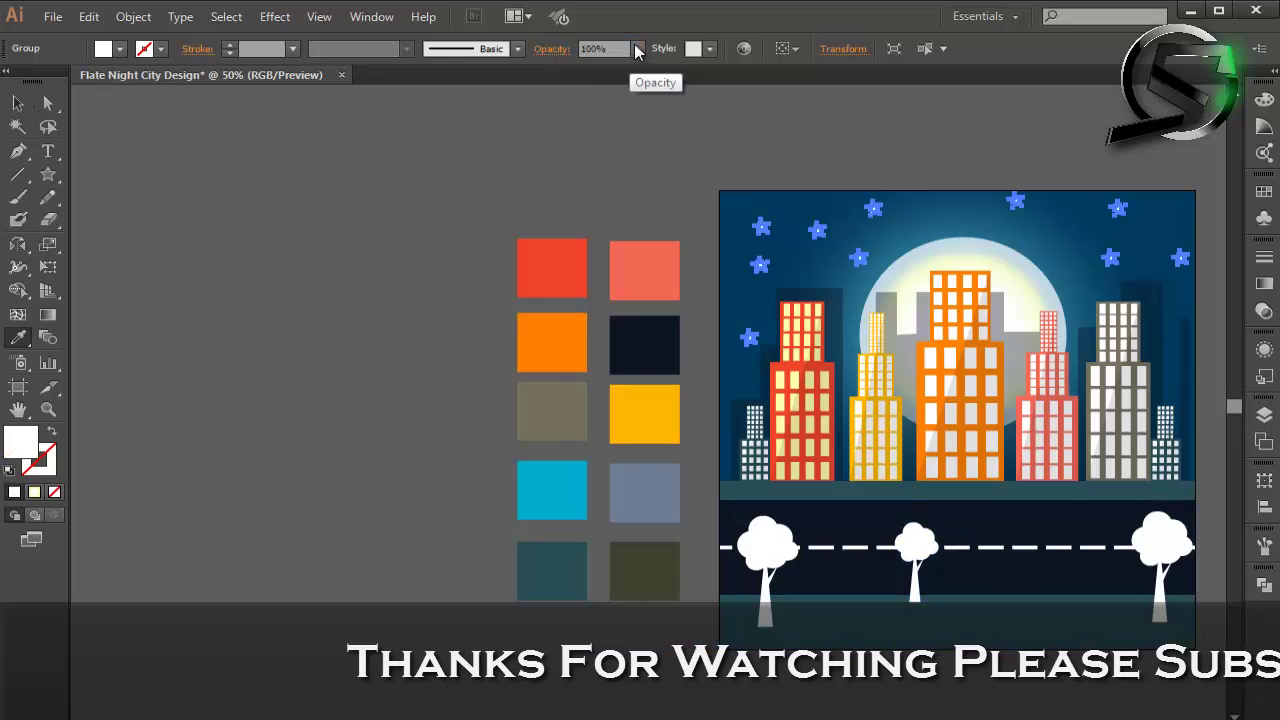
click(636, 52)
drag(633, 70, 603, 74)
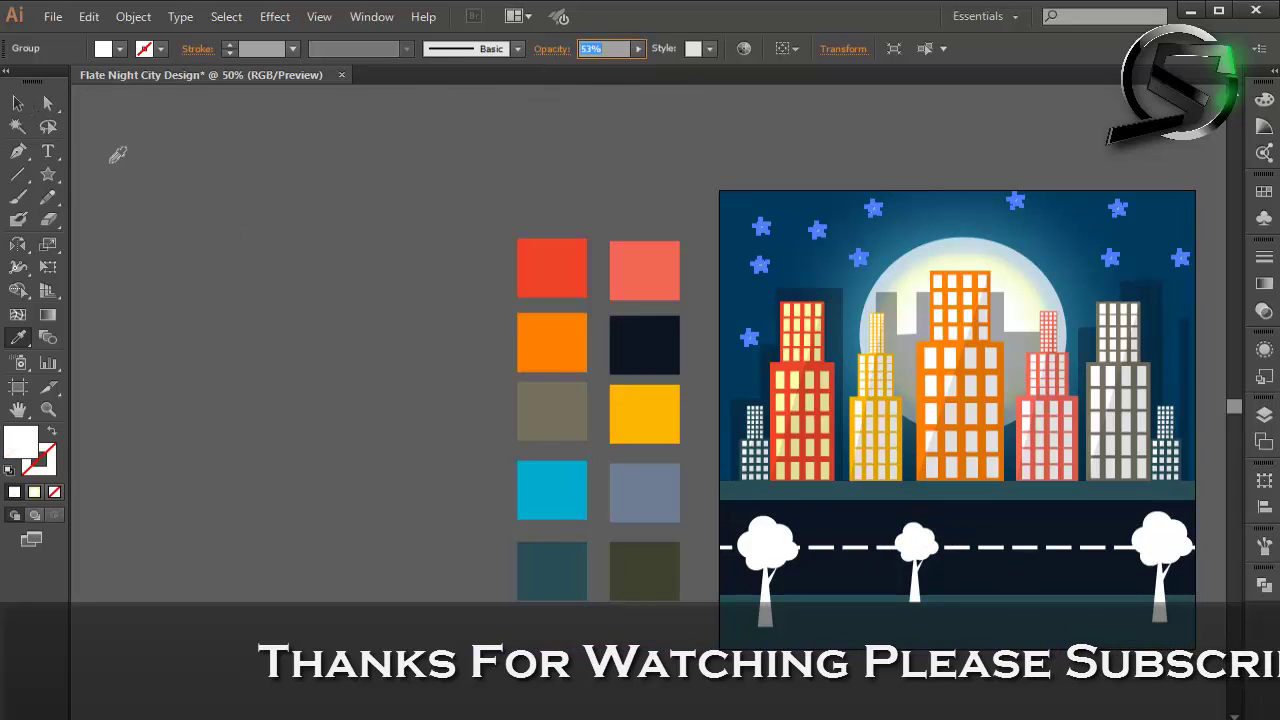
key(v)
click(229, 286)
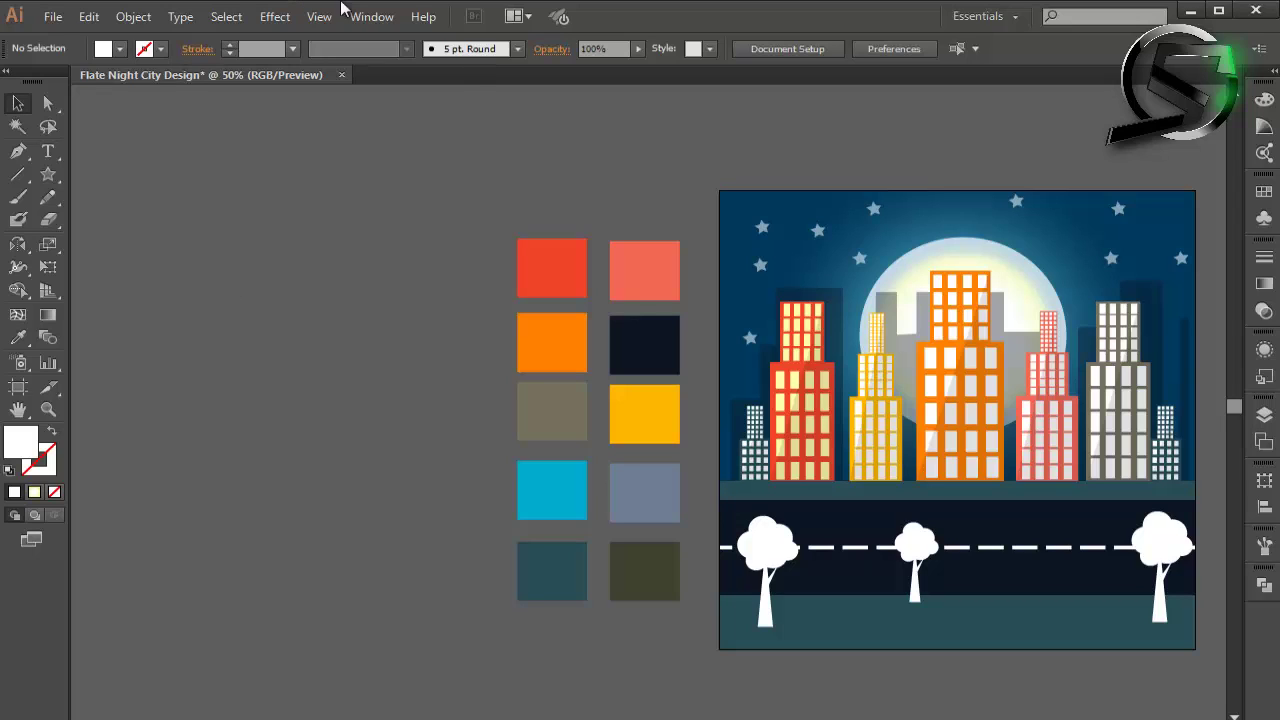
Step: Marquee-select the ten colour swatches and drag them left of the artboard, clear of the city
drag(411, 170, 674, 625)
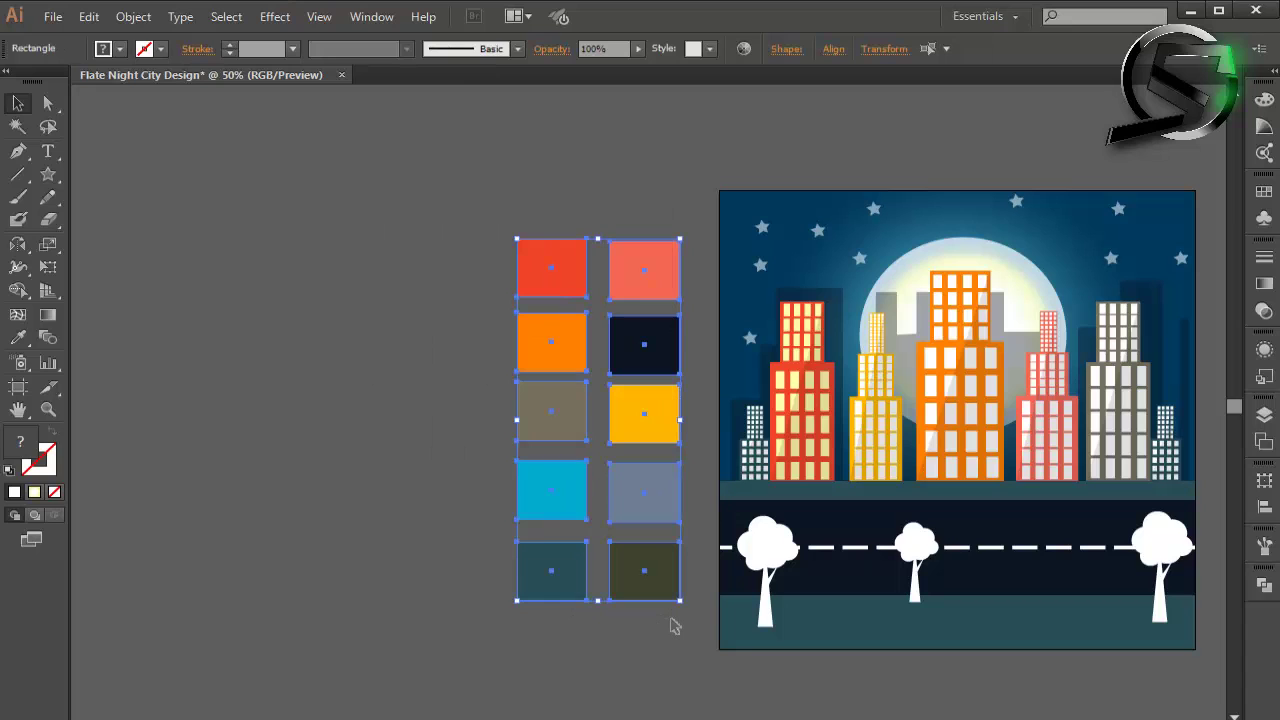
drag(598, 496, 248, 510)
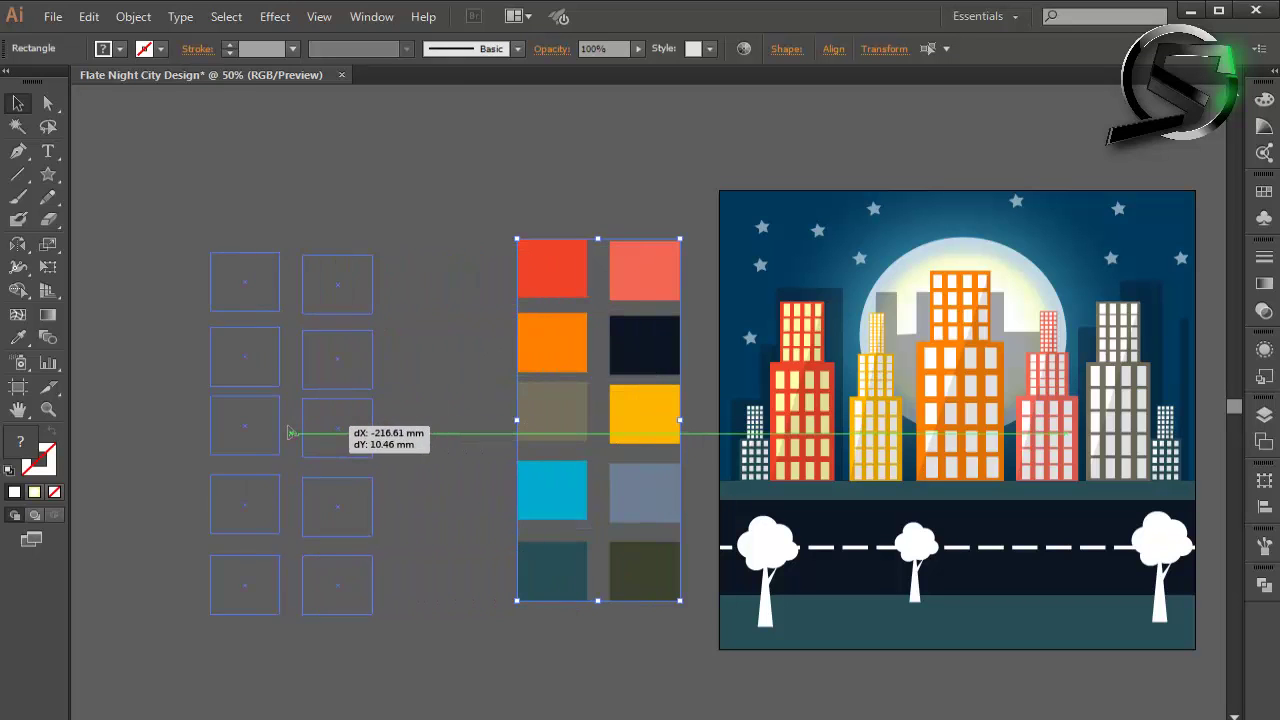
scroll(520, 334, down, 1)
scroll(626, 457, up, 2)
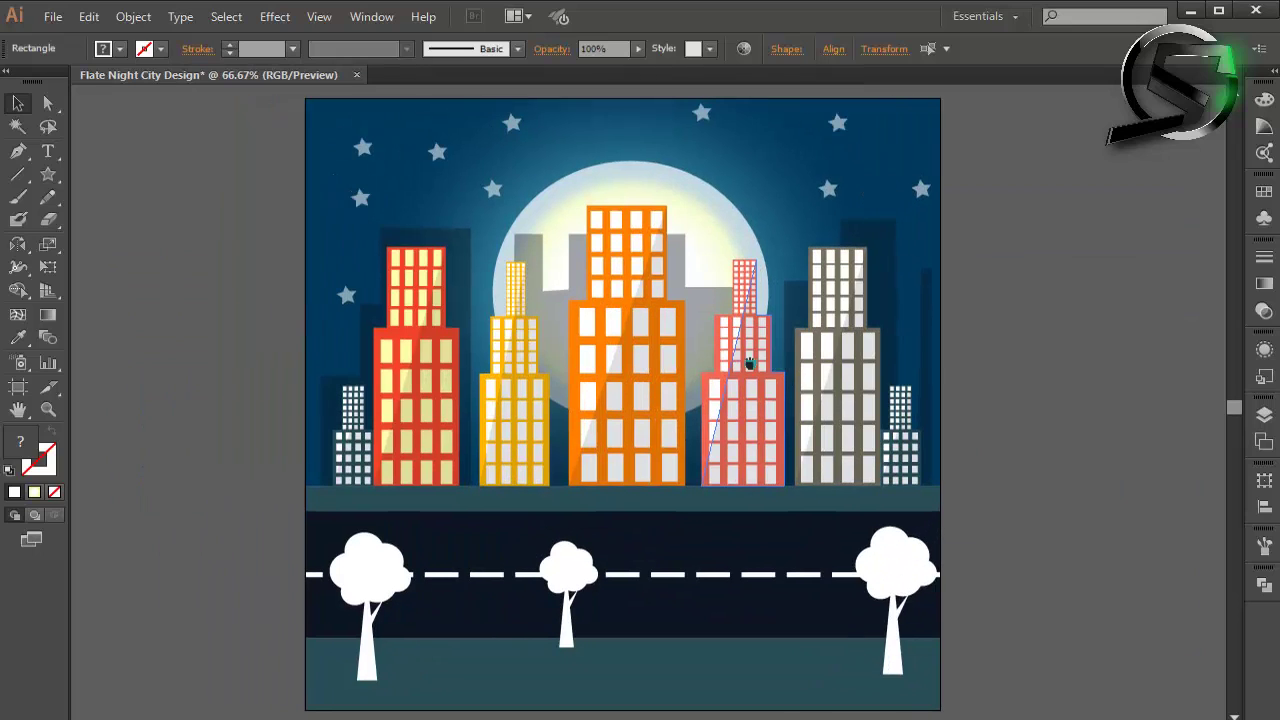
drag(749, 363, 795, 357)
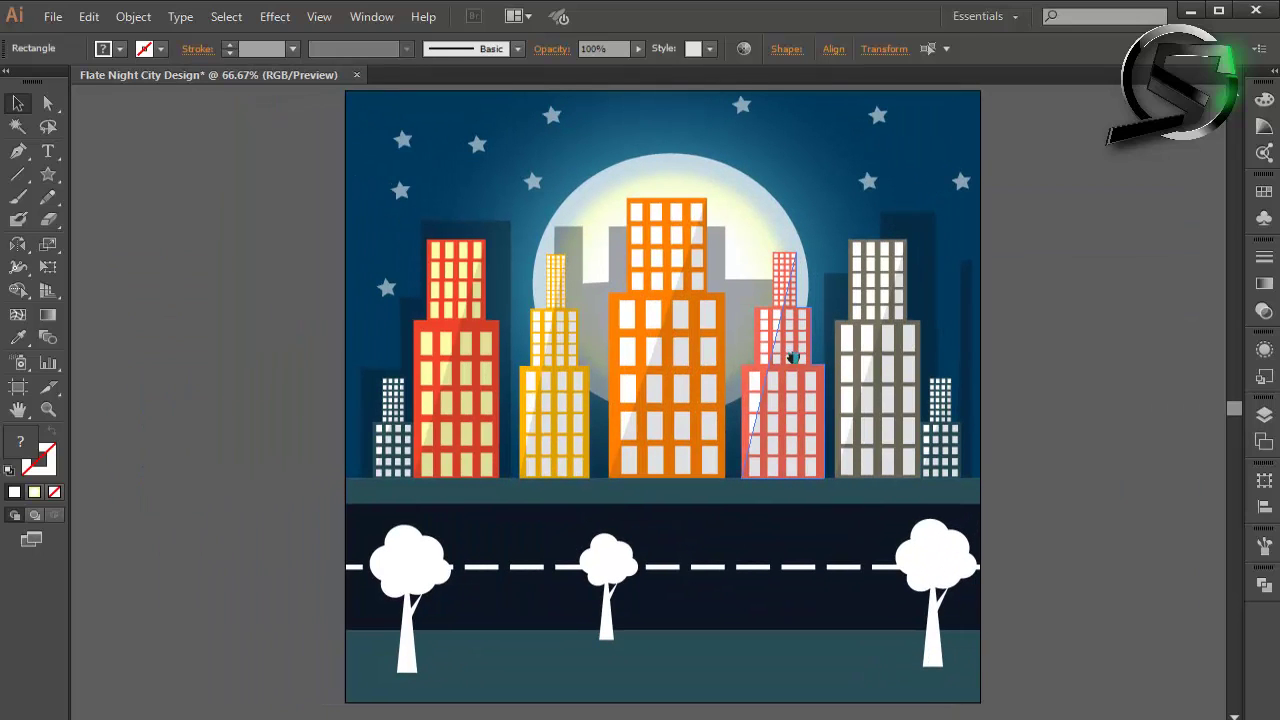
click(1151, 465)
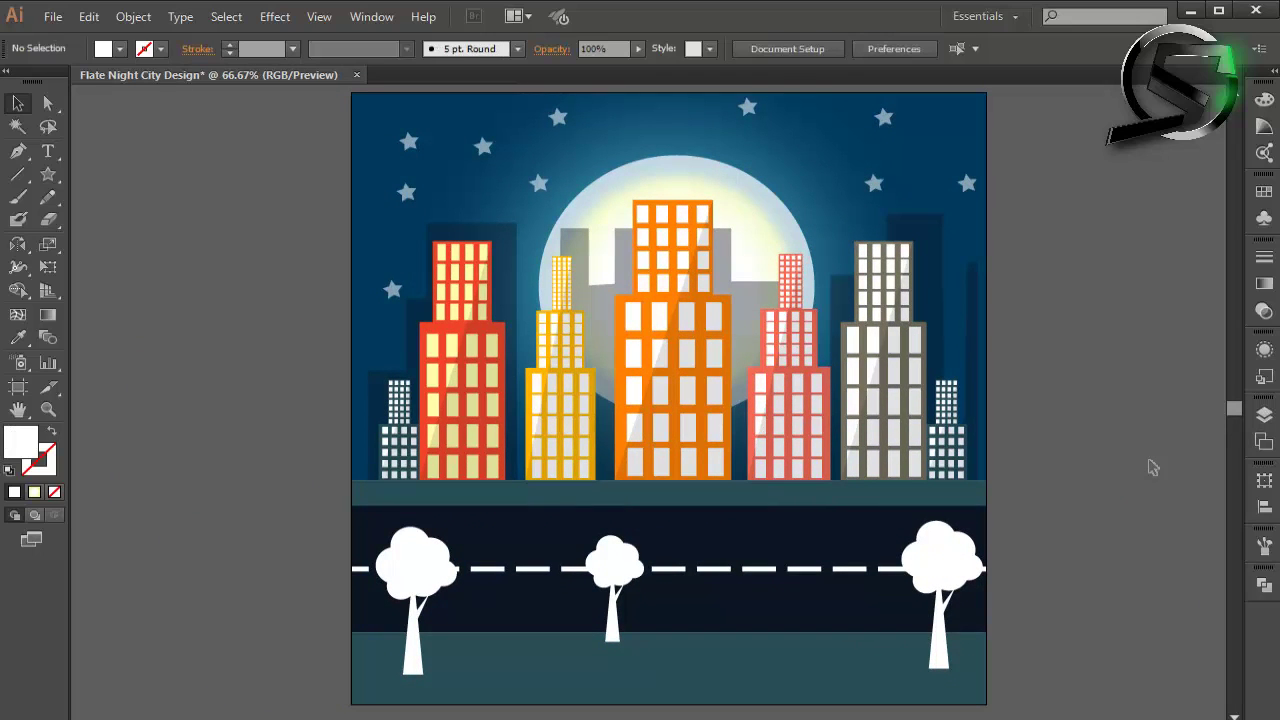